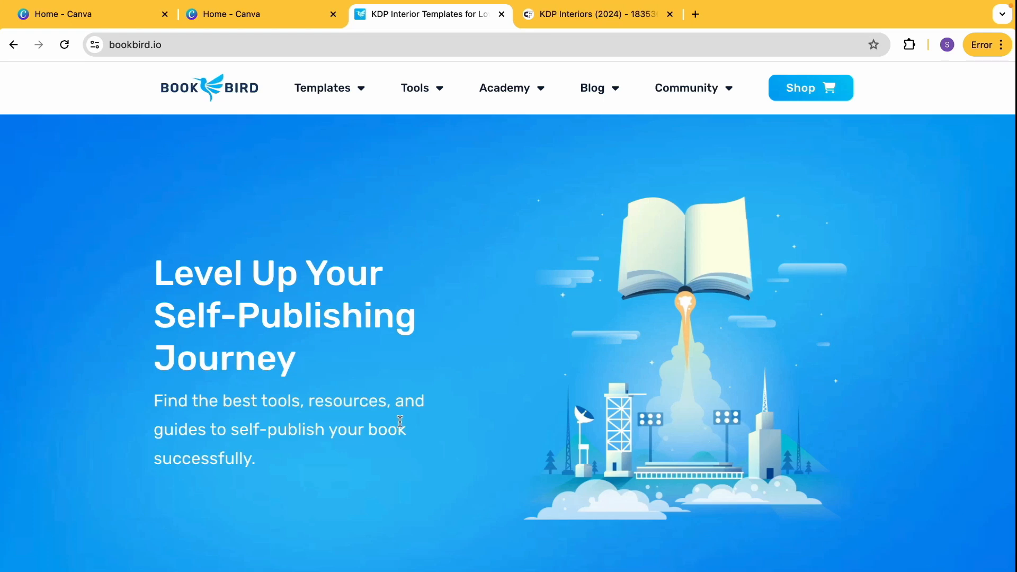
Step: Open BookBird's collection of free interior templates for Amazon KDP
mouse_move(360, 88)
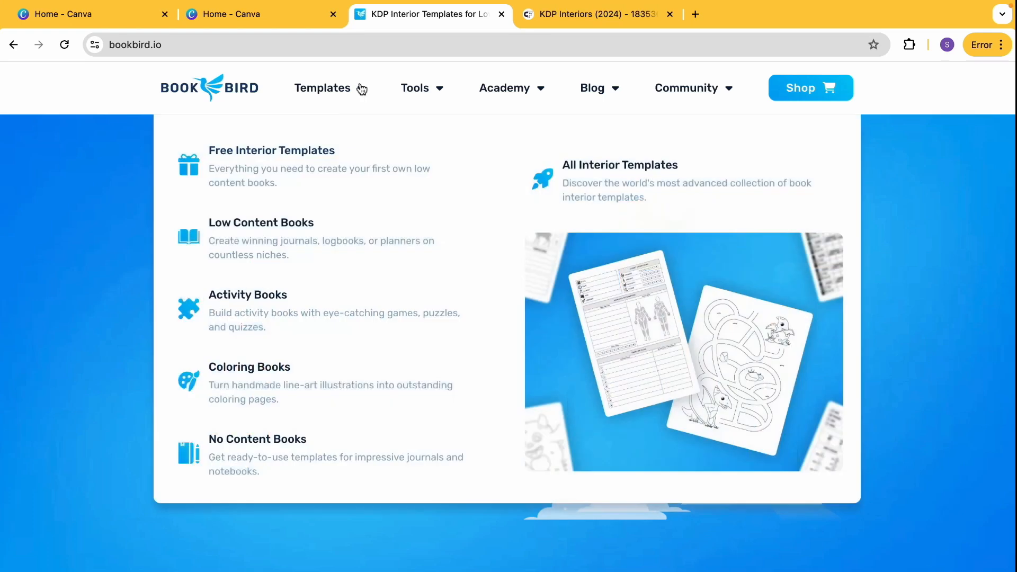
click(386, 165)
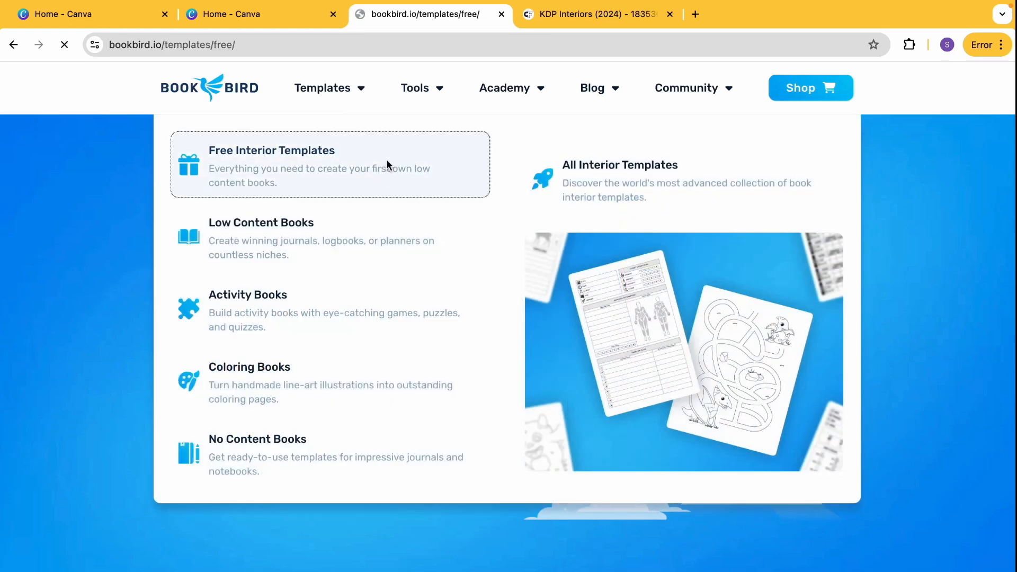
scroll(220, 239, down, 1)
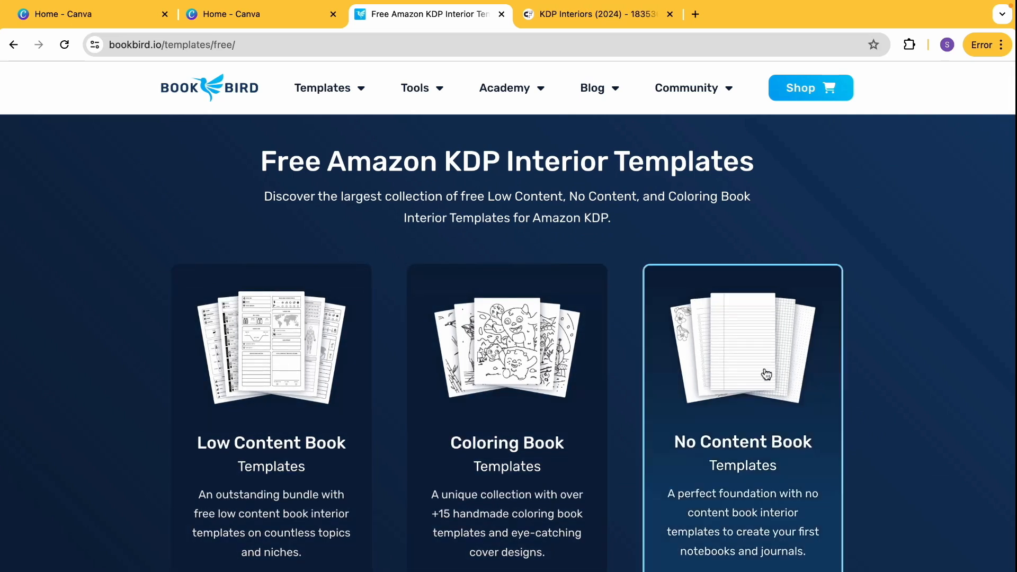
Step: Open the Coloring Book templates in a separate tab, examine the included illustrations, and close that tab
middle_click(539, 375)
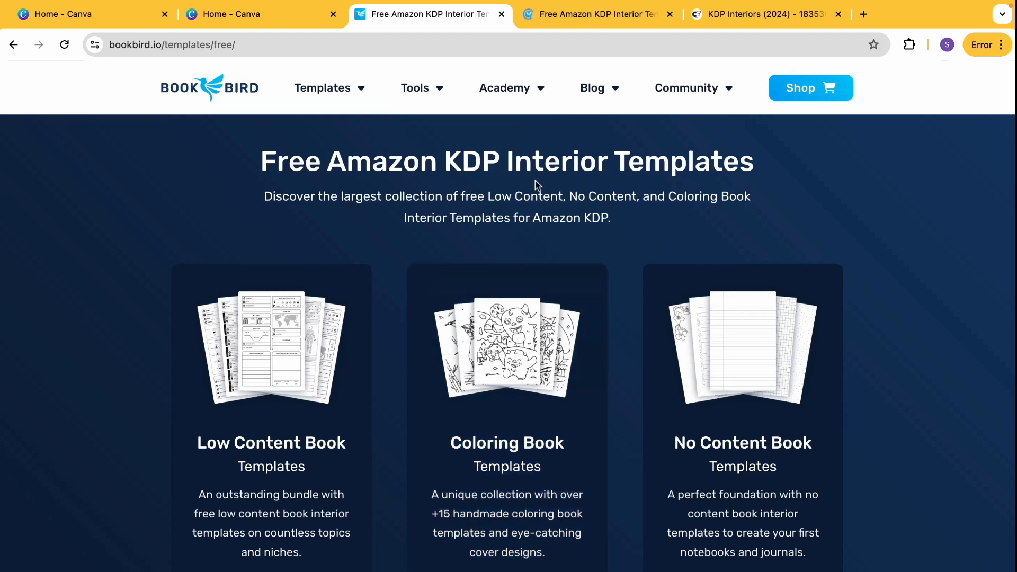
click(548, 16)
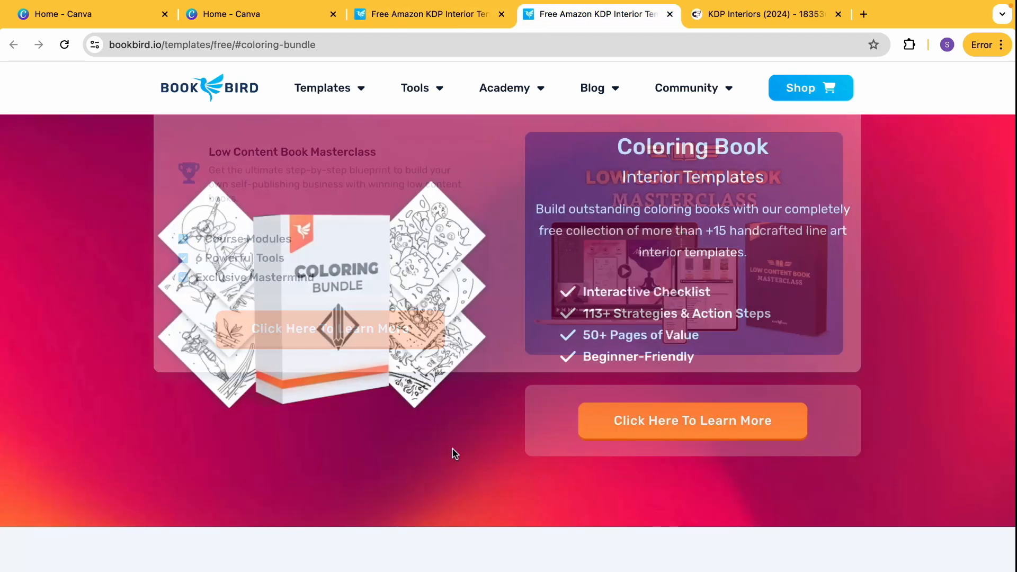
scroll(453, 447, down, 7)
scroll(452, 454, down, 2)
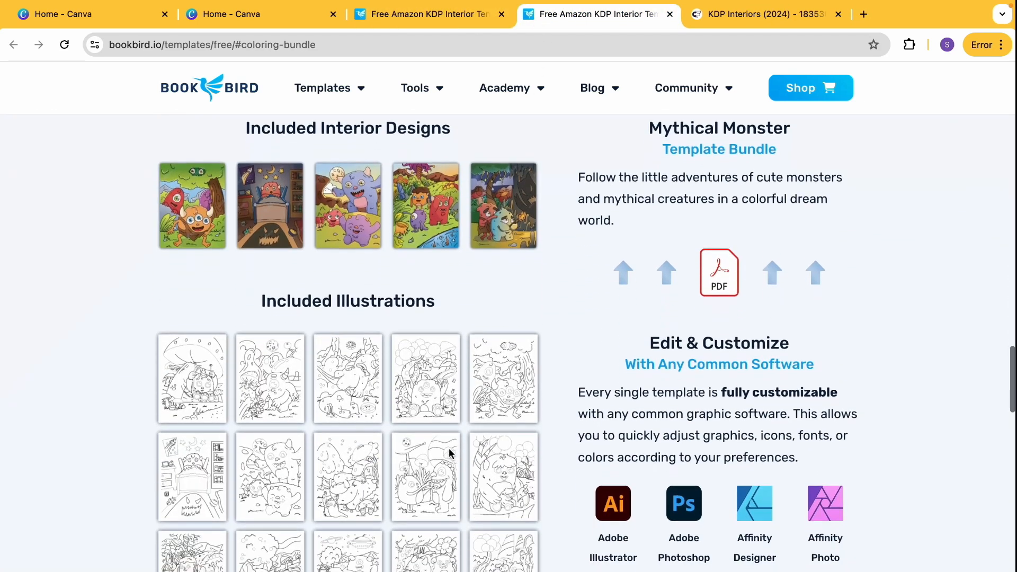
scroll(350, 454, down, 1)
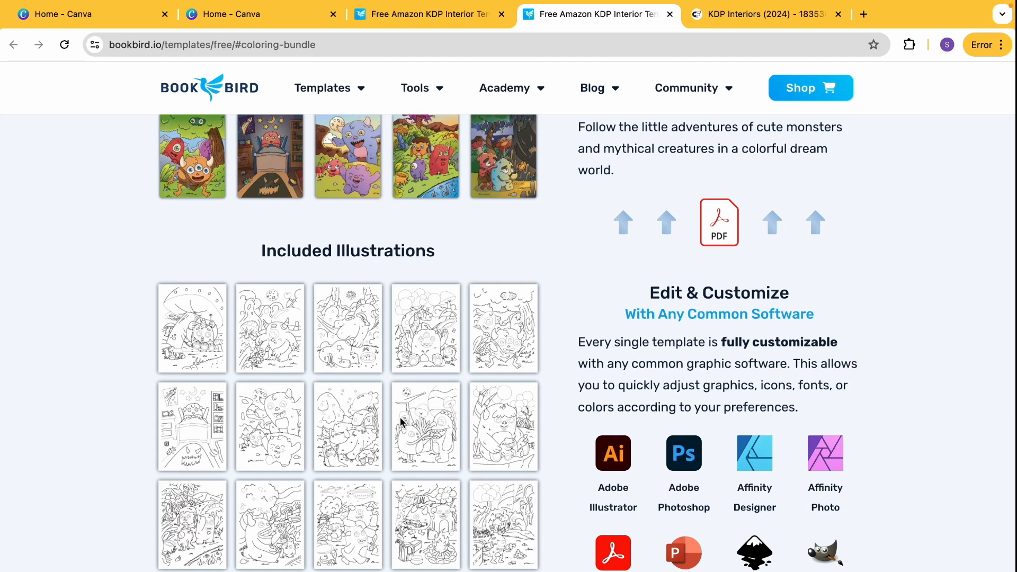
scroll(400, 421, up, 1)
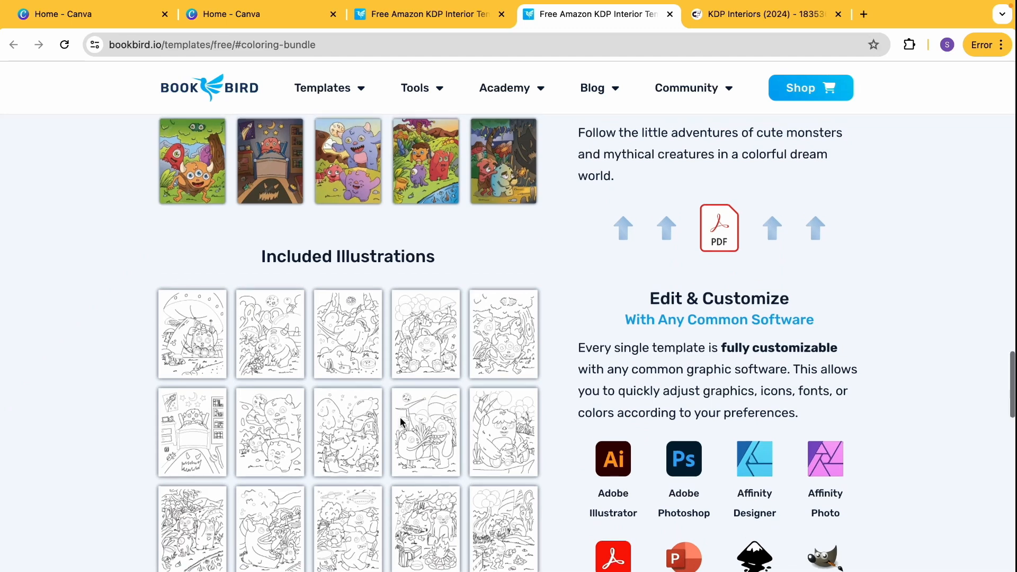
click(670, 14)
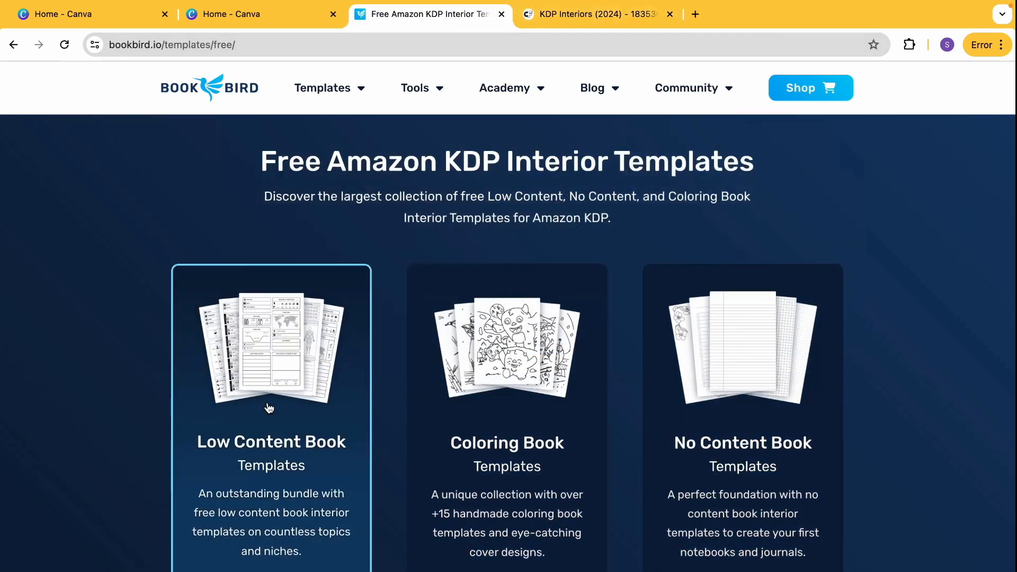
Step: Open the No Content Book templates in a separate tab and examine the Beginner Bundle's included interior designs
middle_click(751, 379)
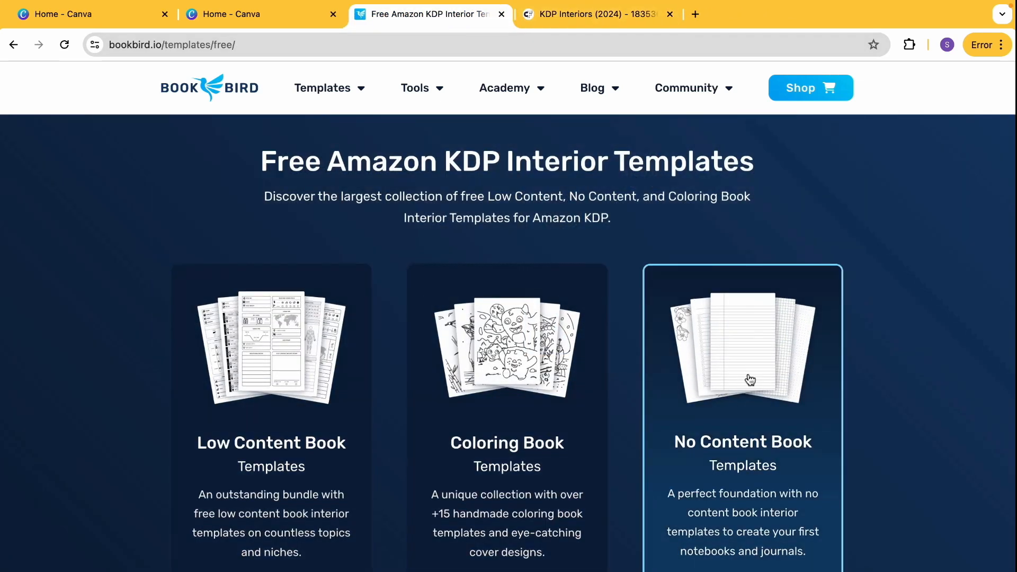
click(589, 15)
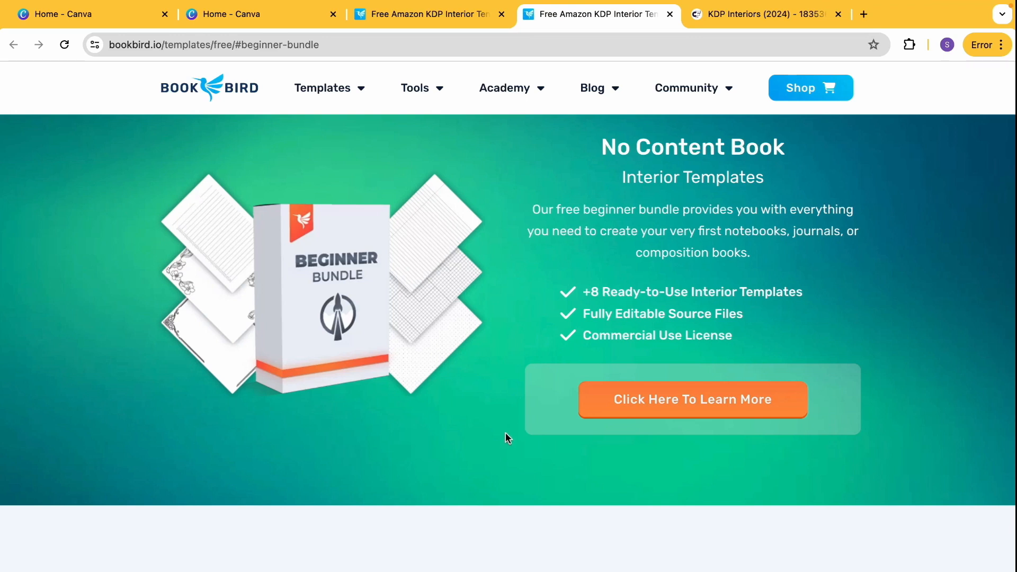
scroll(506, 433, down, 3)
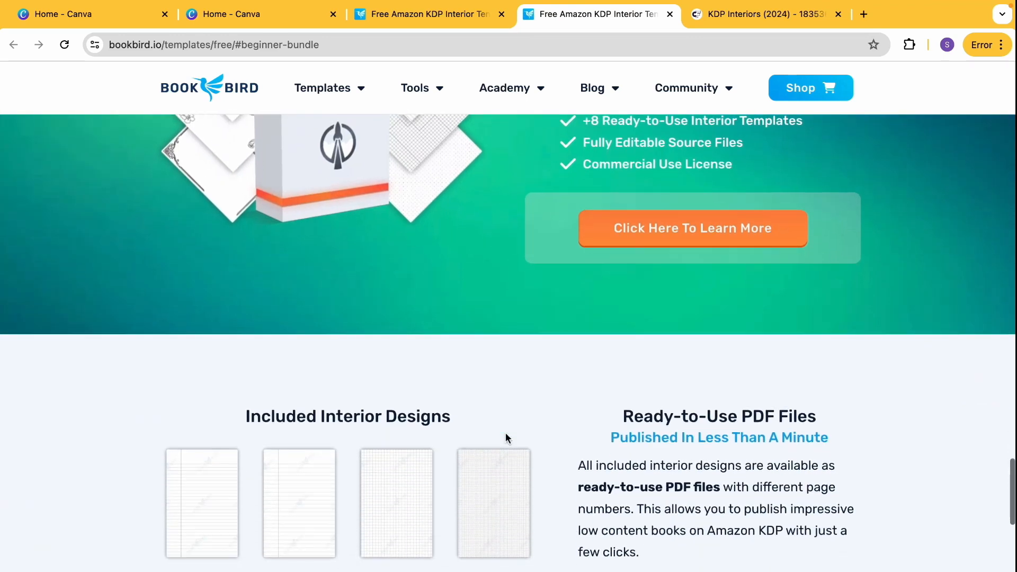
scroll(505, 438, down, 3)
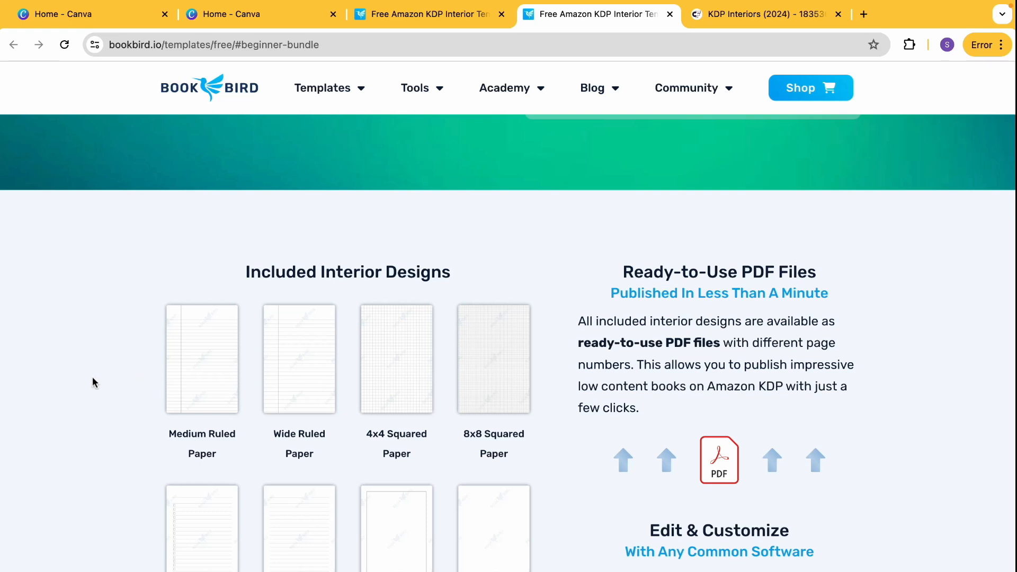
scroll(93, 378, down, 1)
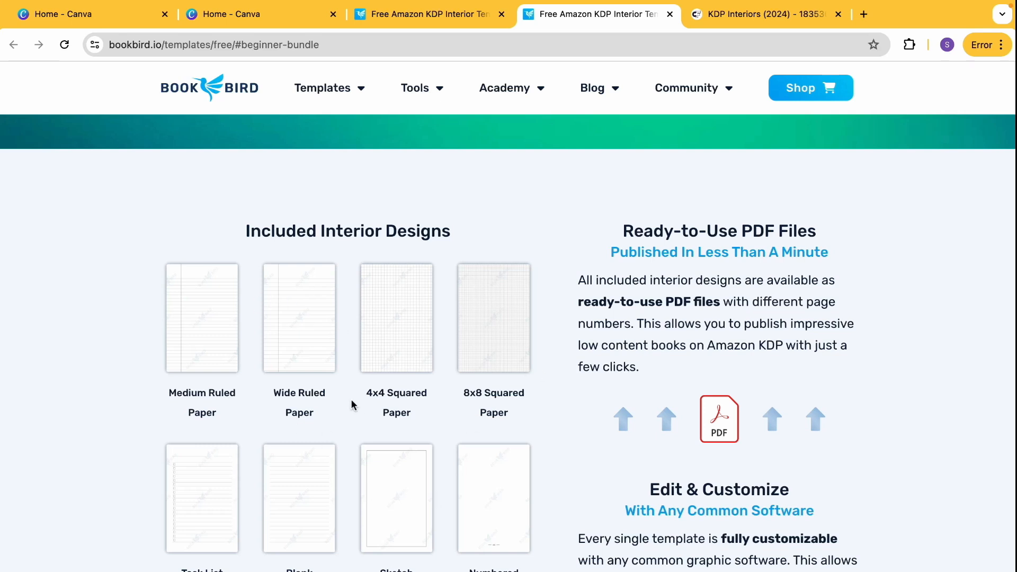
scroll(351, 401, down, 1)
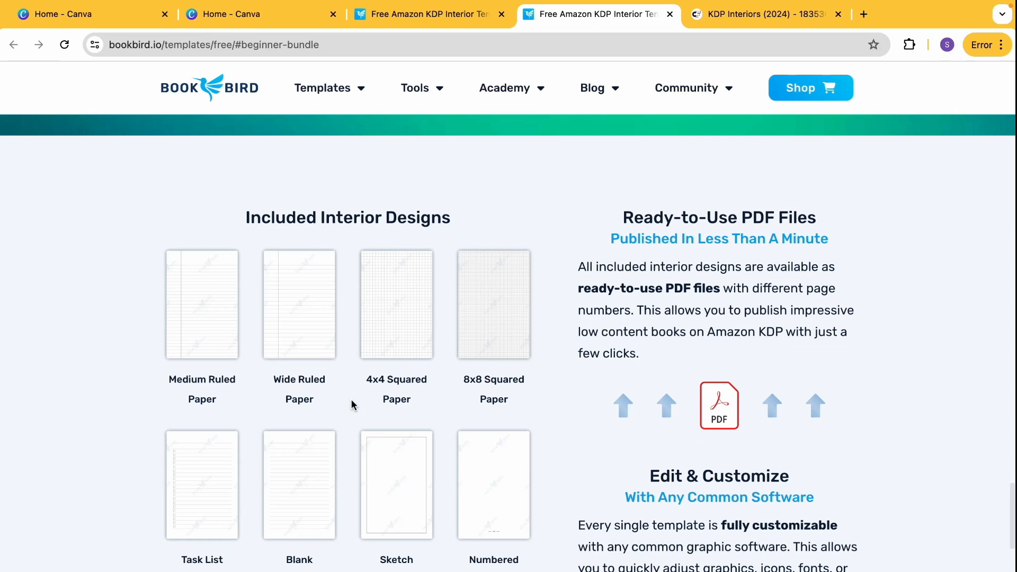
scroll(351, 398, up, 1)
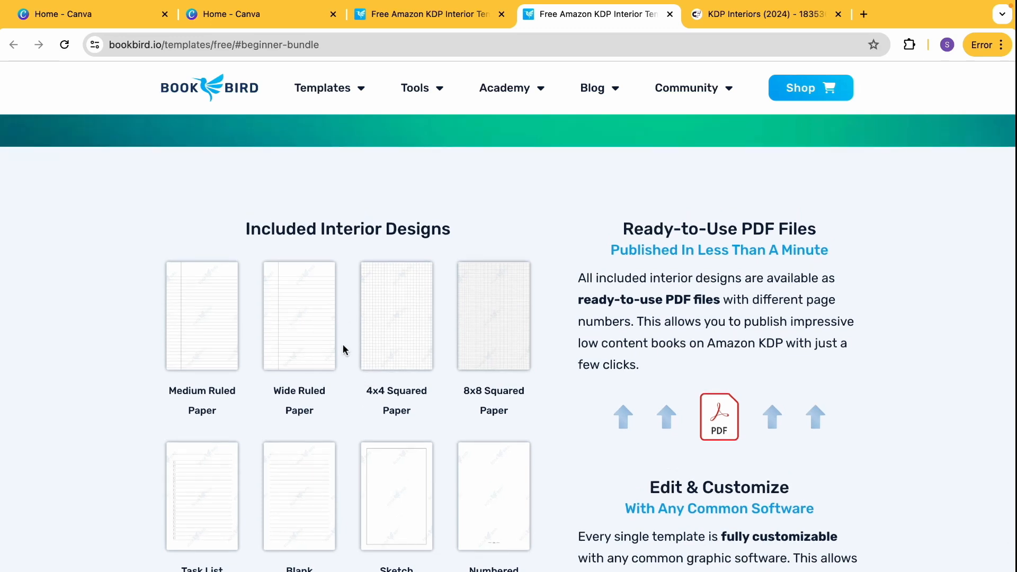
scroll(387, 325, down, 2)
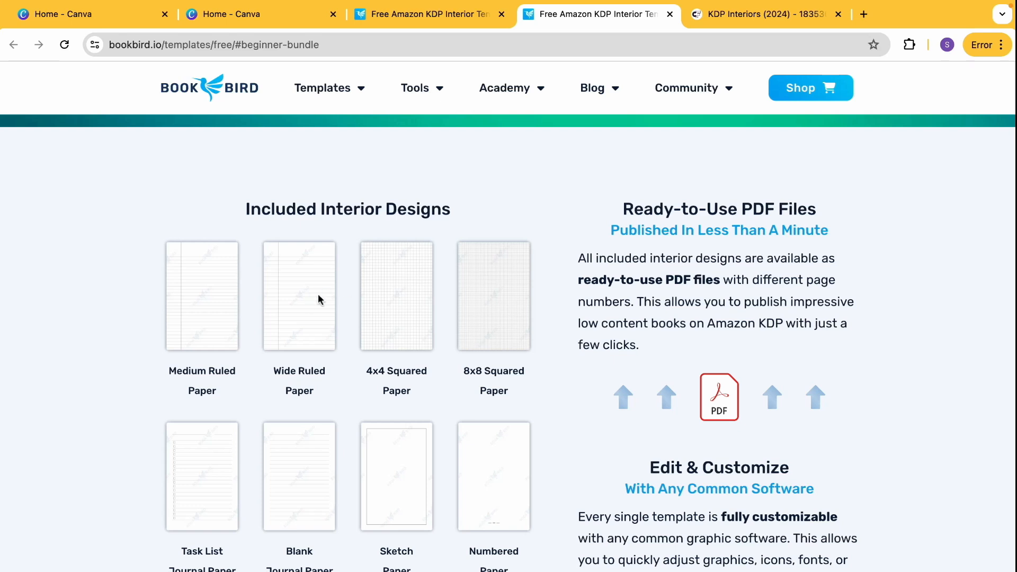
scroll(317, 293, down, 1)
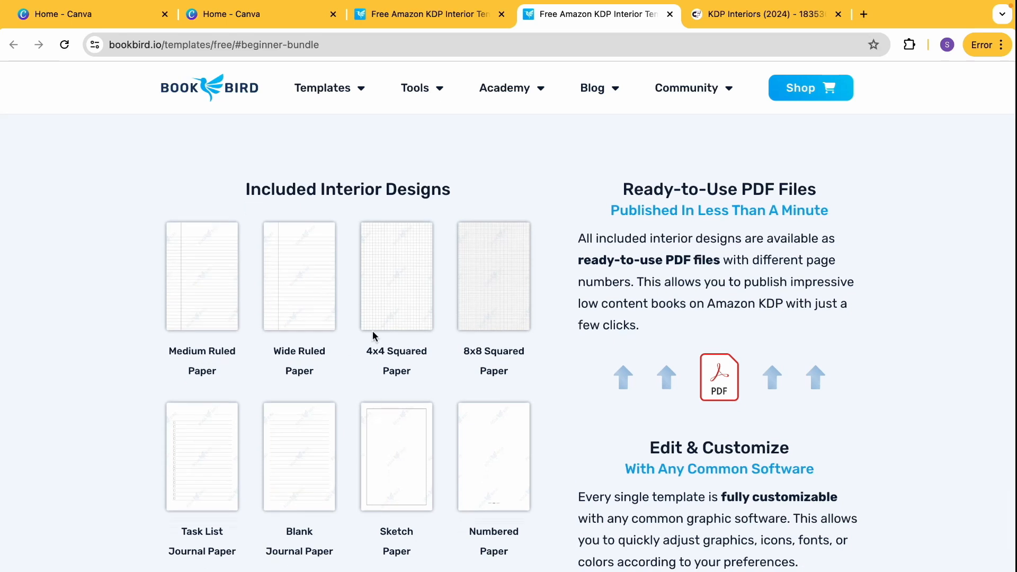
scroll(424, 373, up, 3)
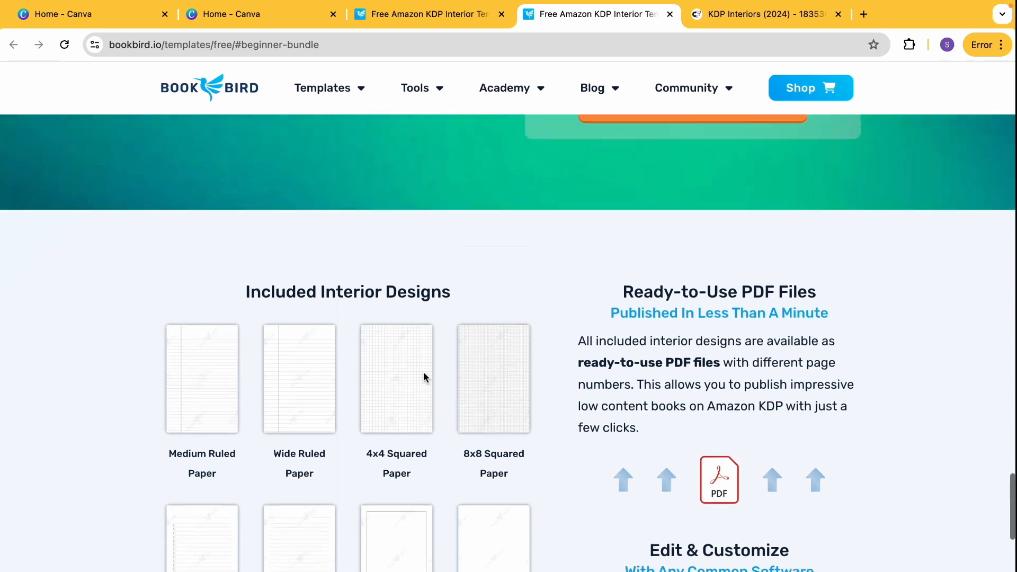
scroll(424, 377, up, 6)
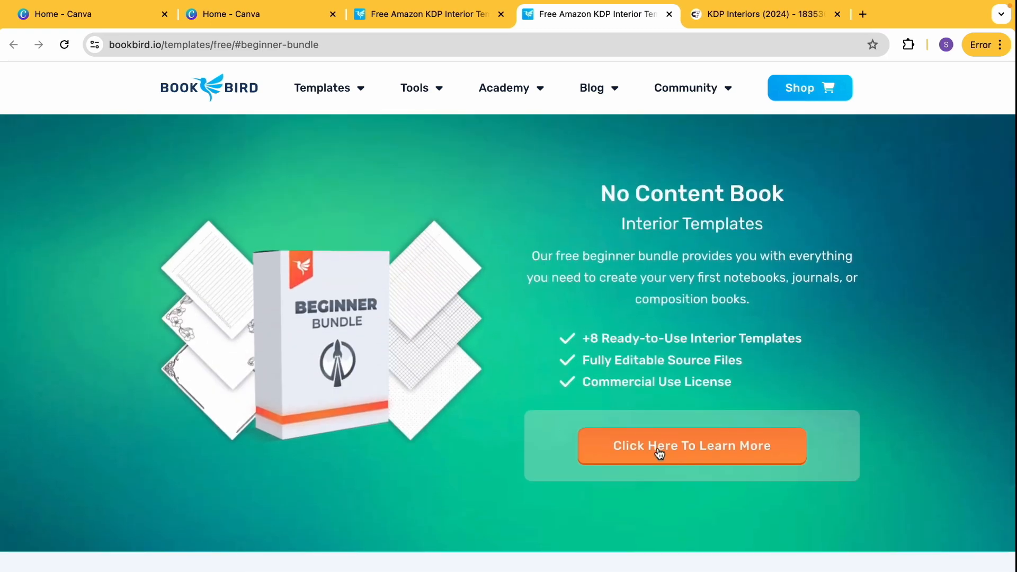
Step: Open the Low Content Book templates in a separate tab and examine the included logbook designs, highlighting the Meditation Diary label
click(417, 14)
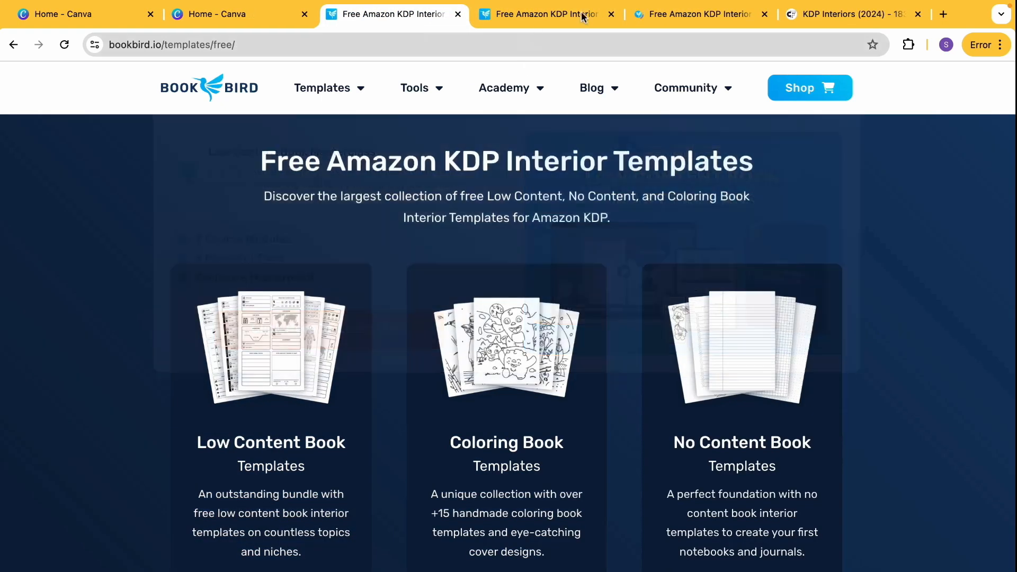
click(671, 13)
scroll(129, 320, down, 3)
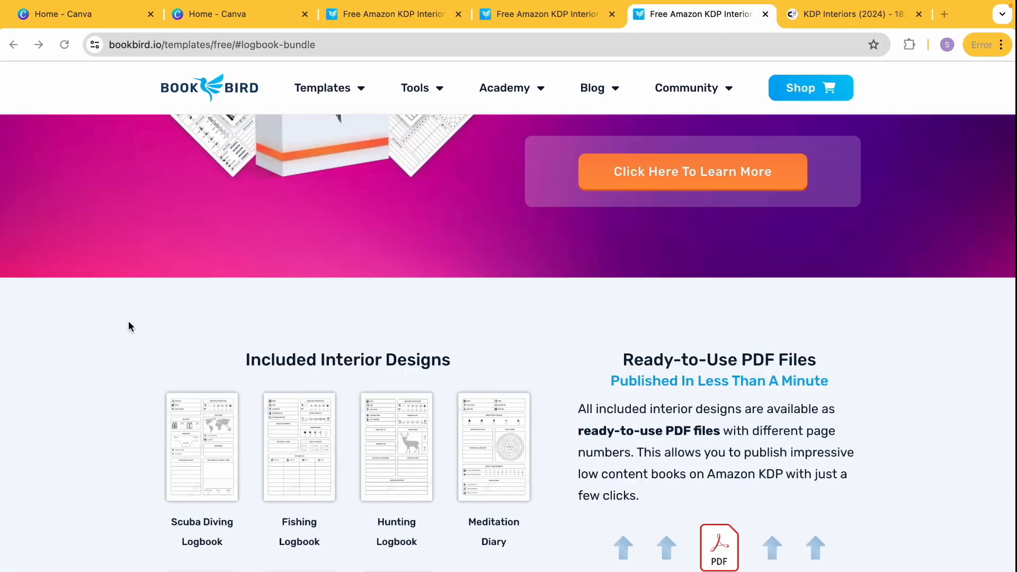
scroll(129, 320, down, 2)
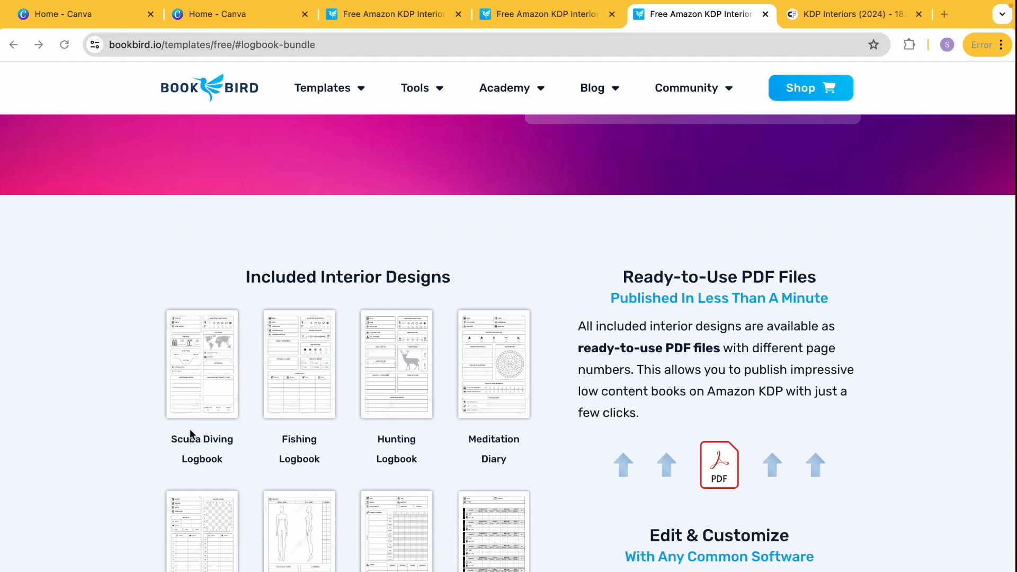
scroll(301, 438, down, 2)
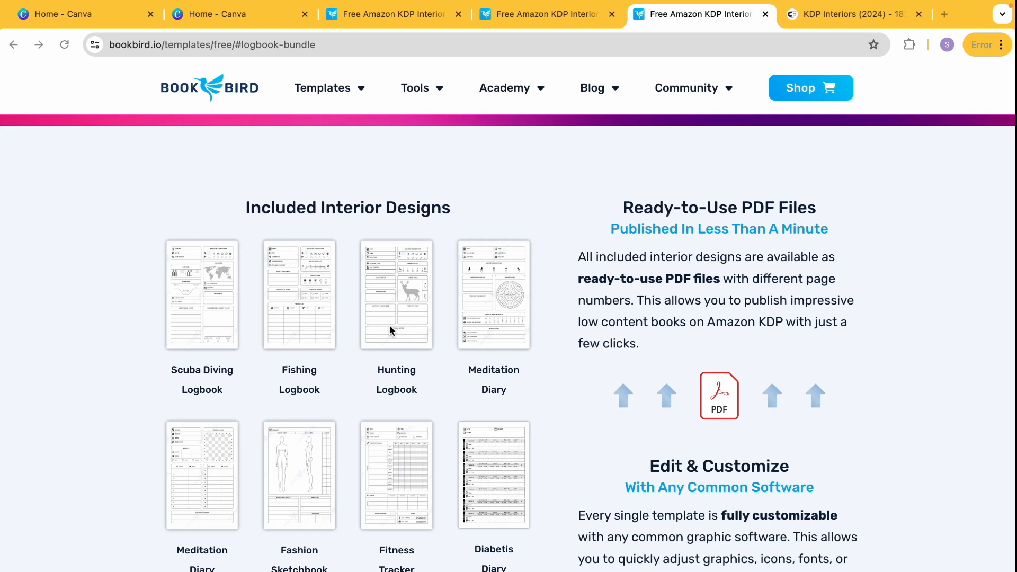
scroll(513, 386, up, 1)
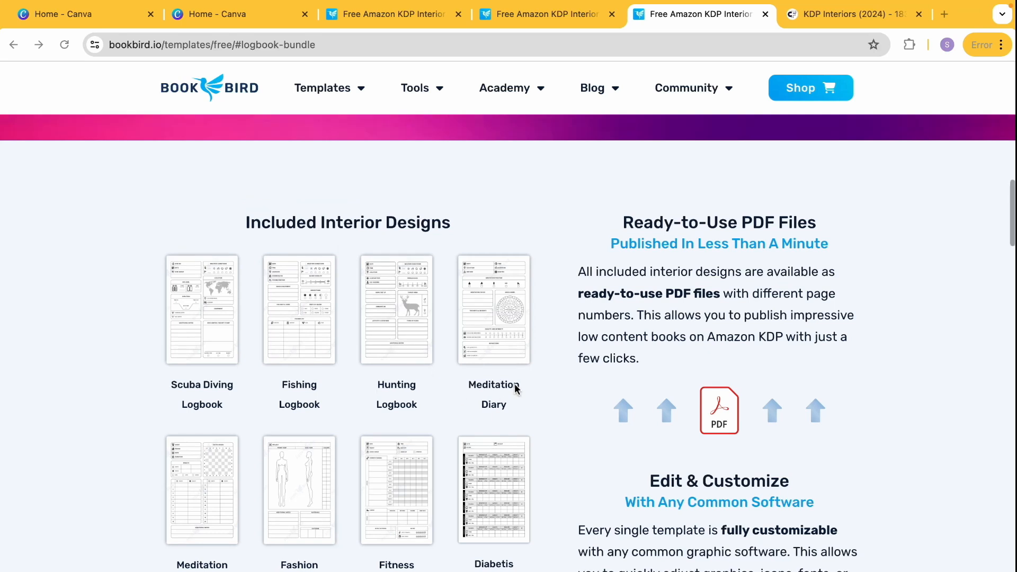
scroll(514, 387, up, 1)
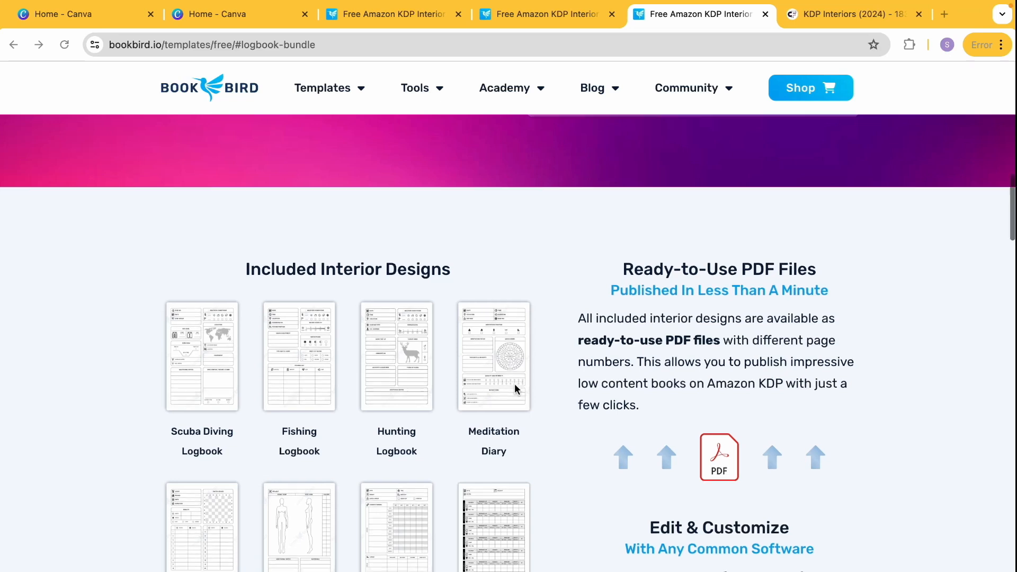
scroll(514, 383, down, 1)
double_click(494, 393)
click(532, 397)
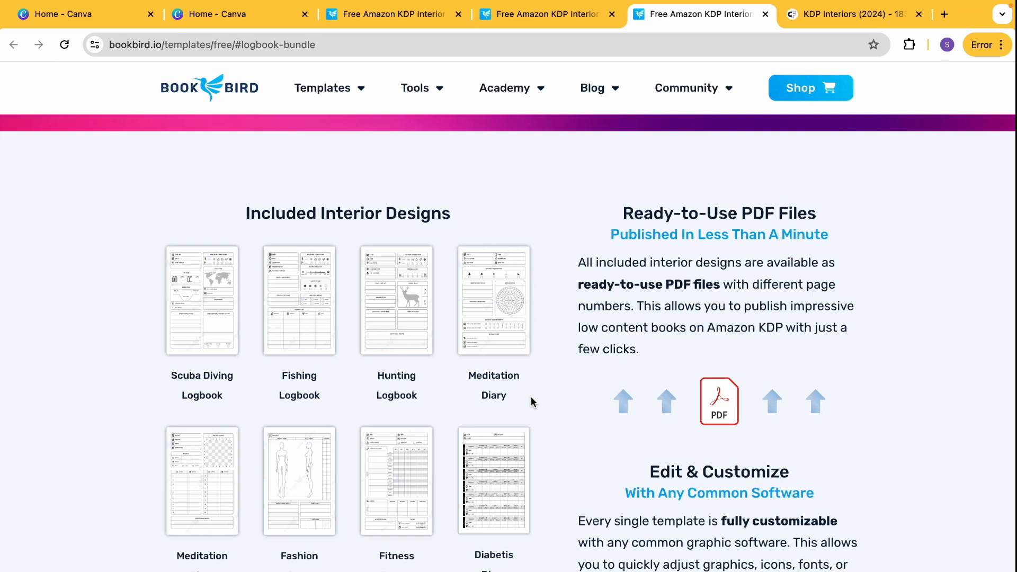
Step: Review the Logbook Bundle's included interior designs again together with its feature list
scroll(545, 422, up, 3)
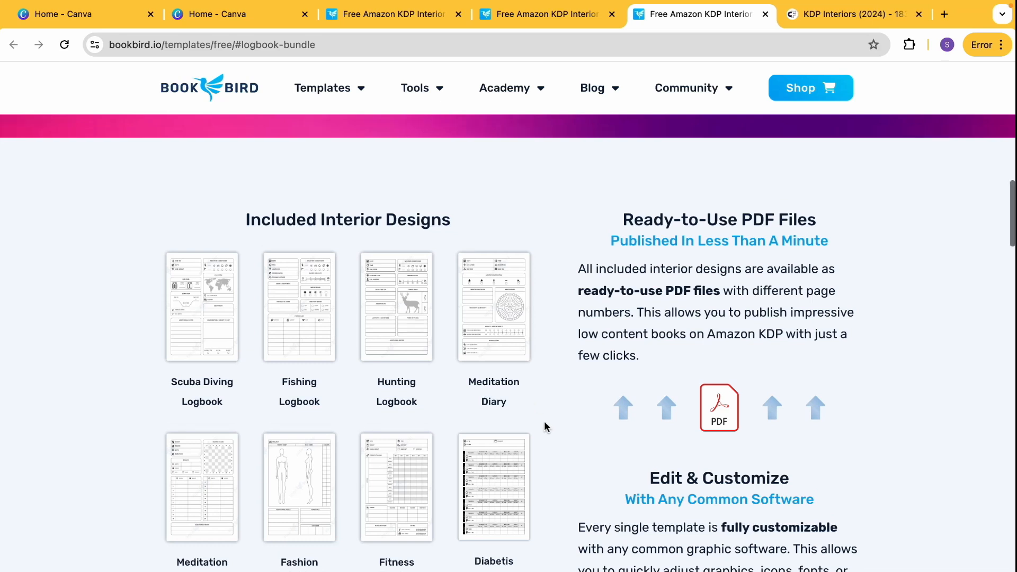
scroll(545, 420, down, 1)
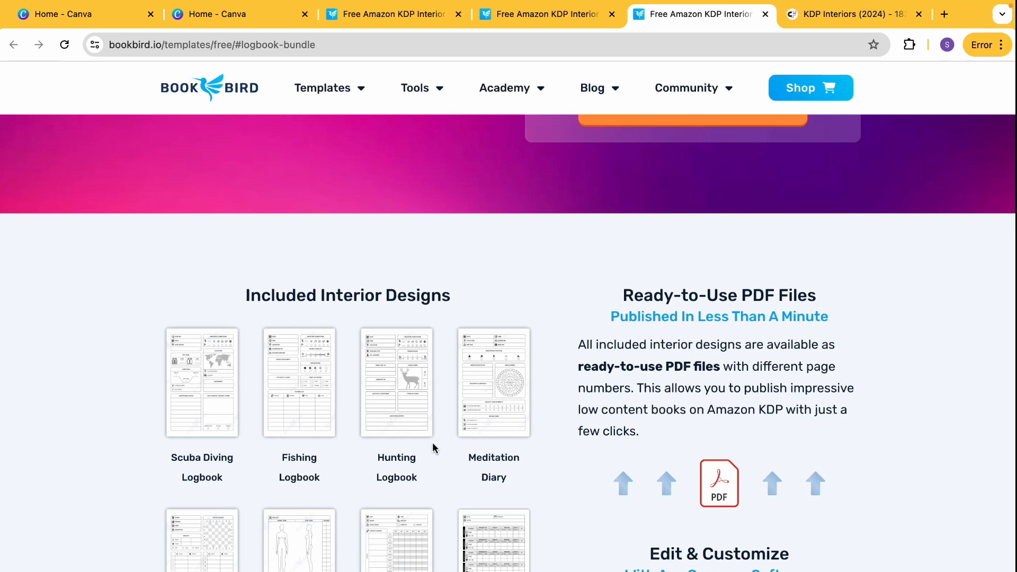
drag(385, 357, 392, 415)
scroll(399, 395, up, 3)
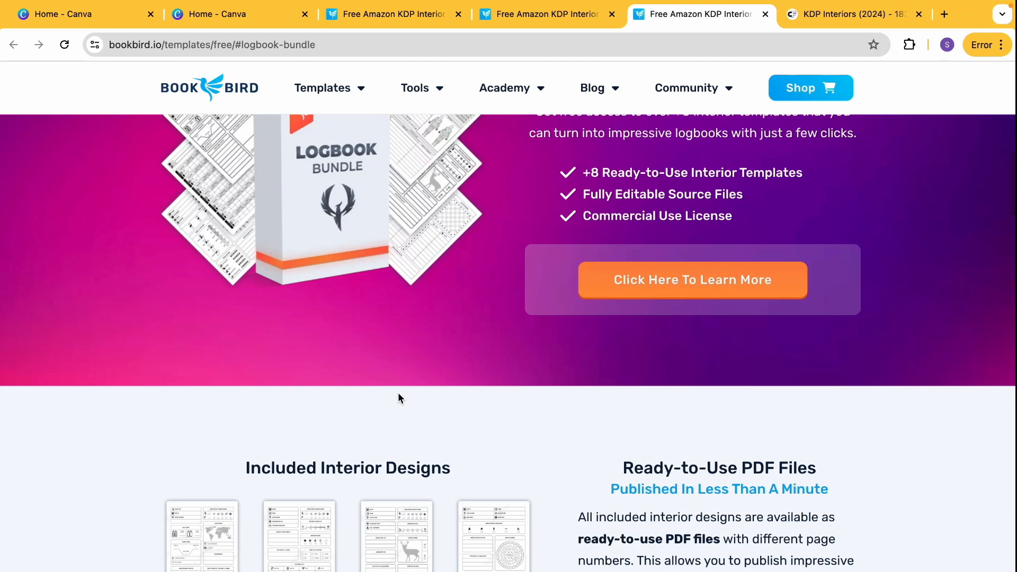
scroll(399, 398, up, 1)
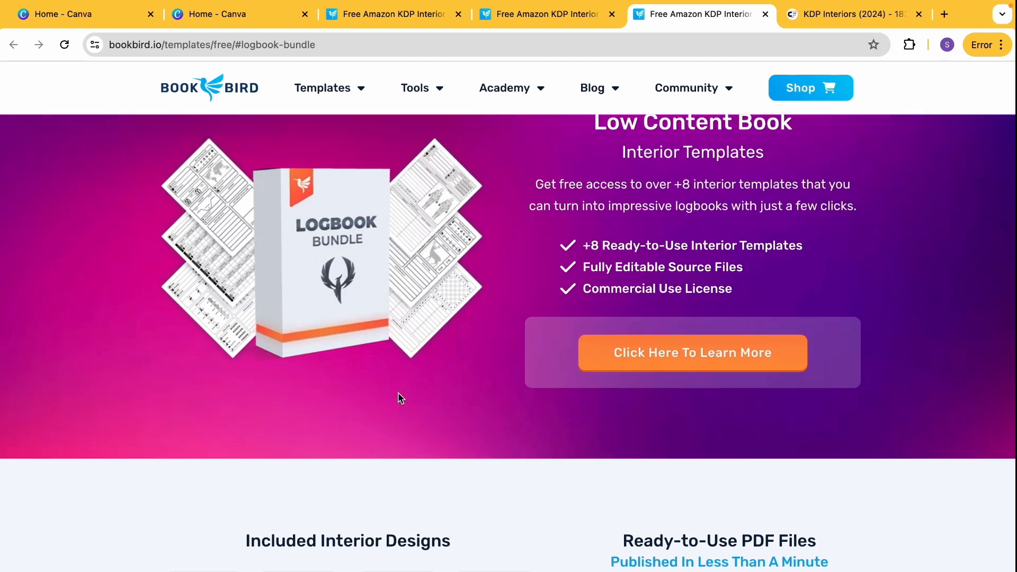
scroll(400, 399, down, 2)
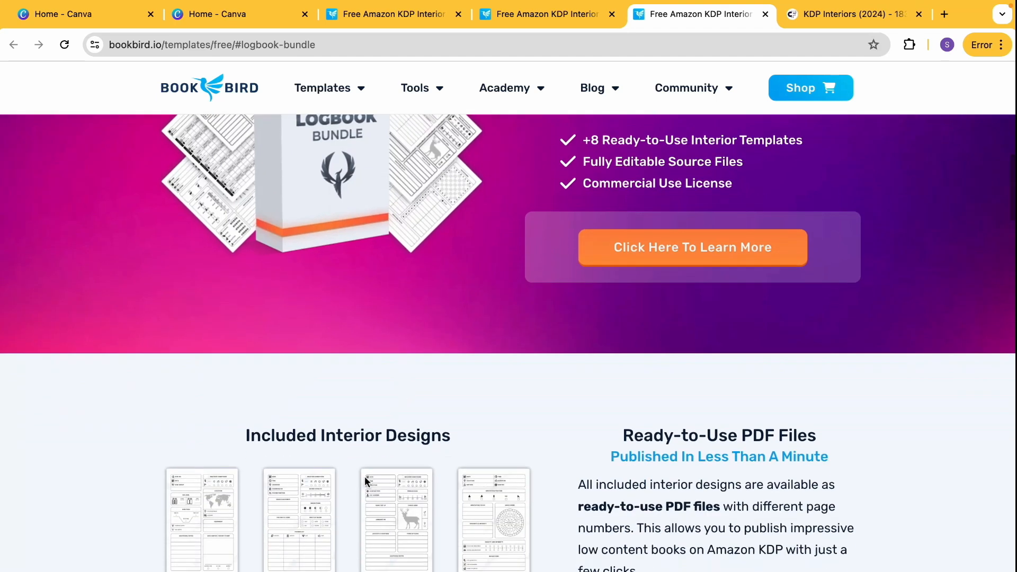
scroll(230, 496, down, 2)
scroll(437, 433, up, 4)
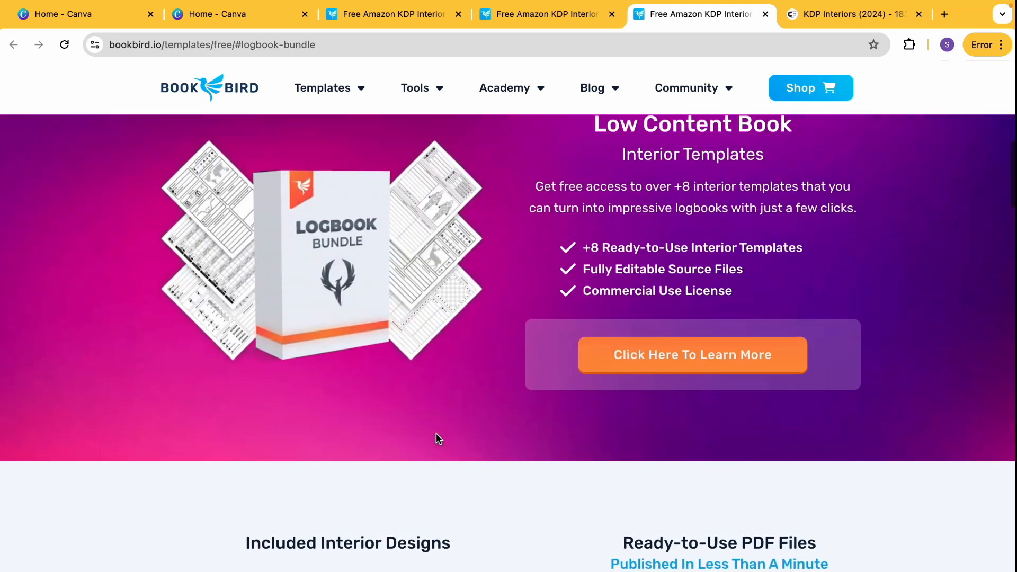
scroll(437, 434, up, 1)
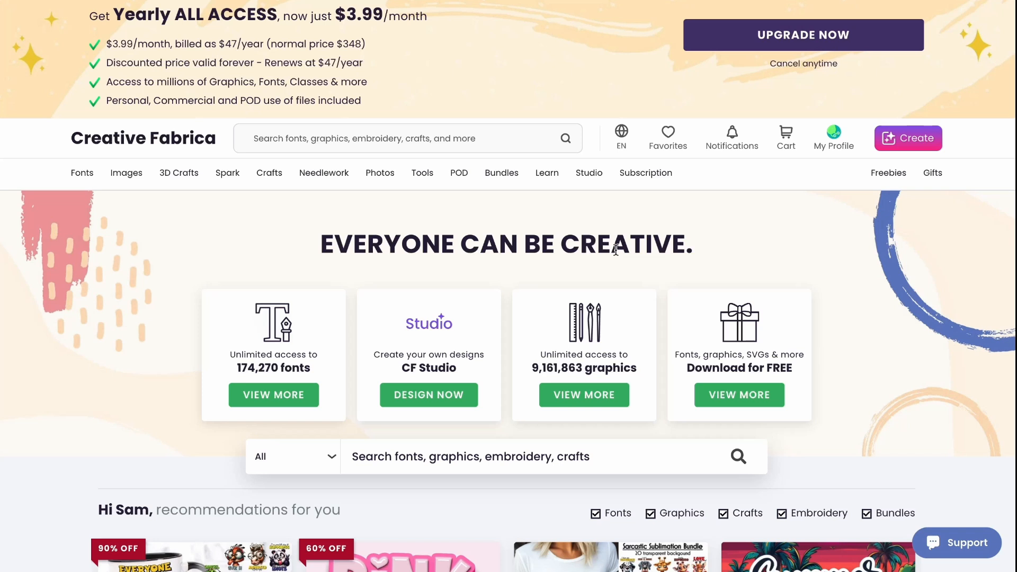
Step: Highlight the available font and graphics offerings on the Creative Fabrica home page
drag(241, 365, 308, 369)
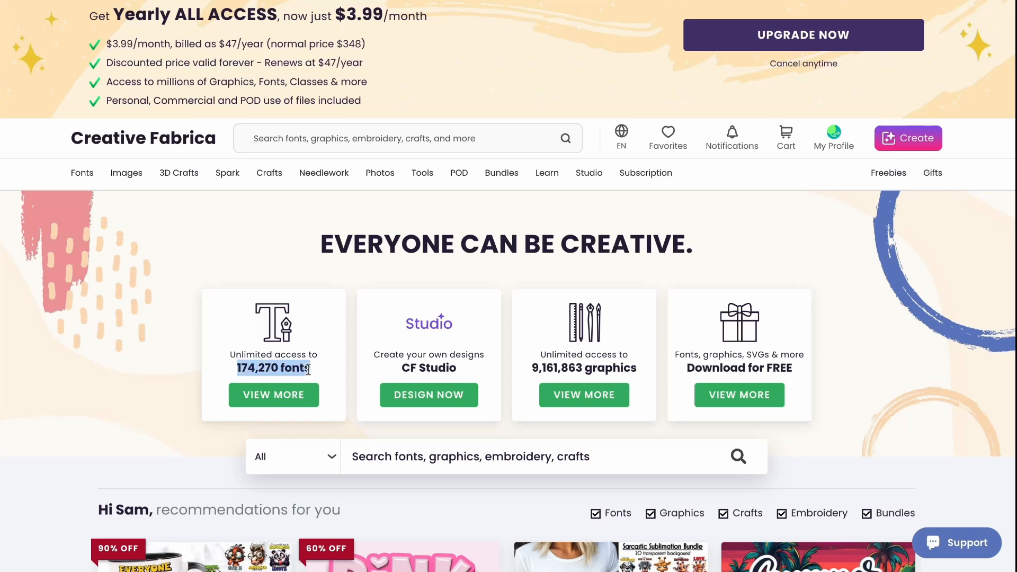
drag(531, 368, 605, 370)
click(604, 371)
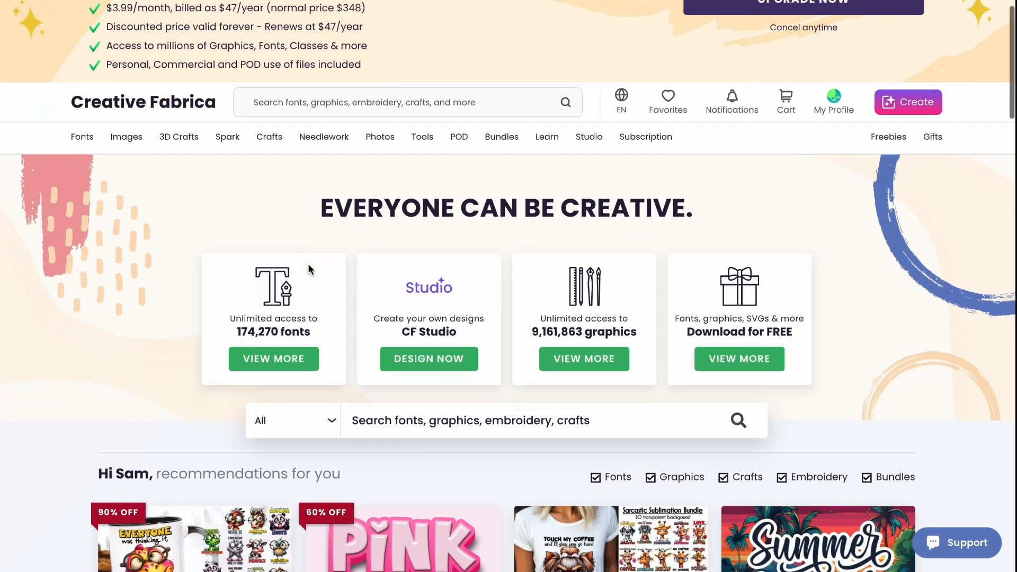
Step: Examine the recommended products and highlight the Sarcastic Sublimation Bundle's sale price
scroll(309, 269, down, 3)
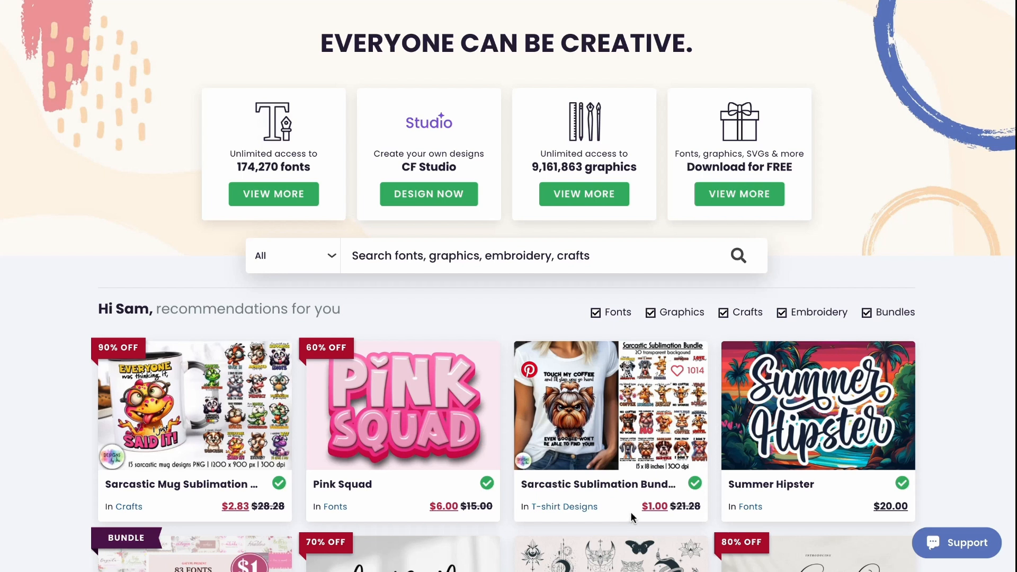
drag(641, 507, 668, 507)
click(427, 302)
scroll(426, 301, up, 4)
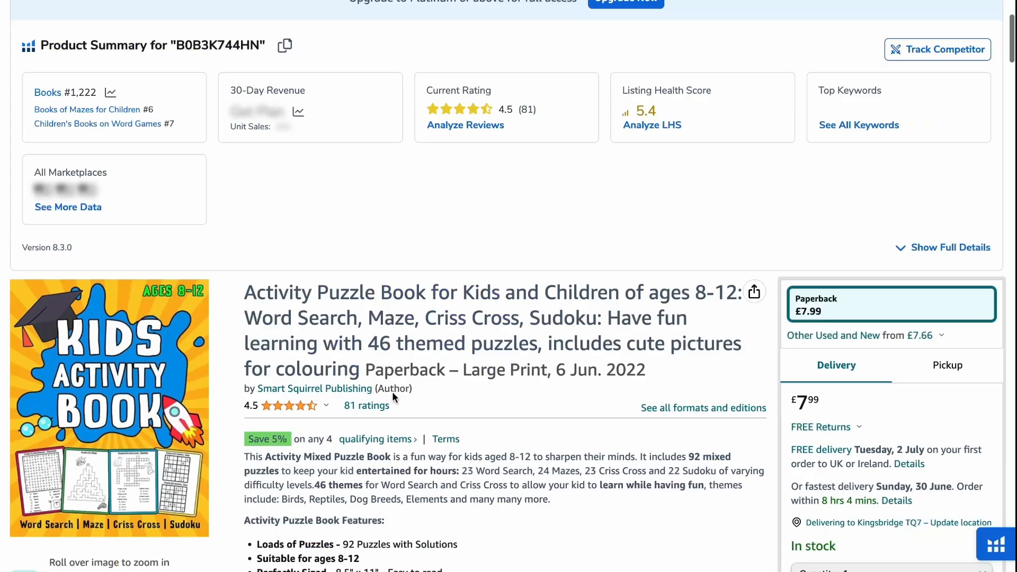
Step: Switch to the Amazon listing for the Kids Activity Book and examine its title, cover and description
scroll(392, 392, down, 2)
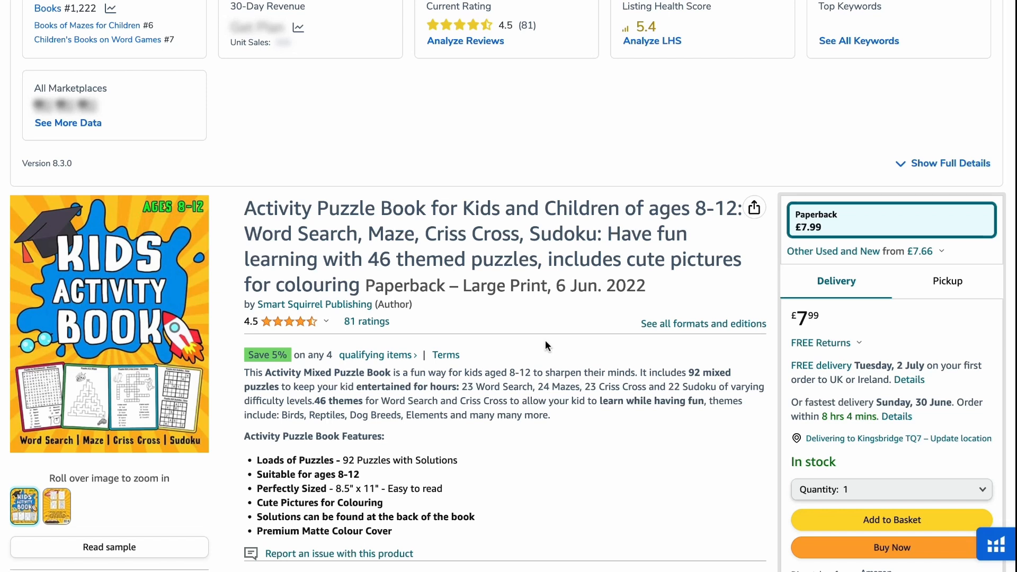
mouse_move(101, 395)
drag(457, 272, 367, 223)
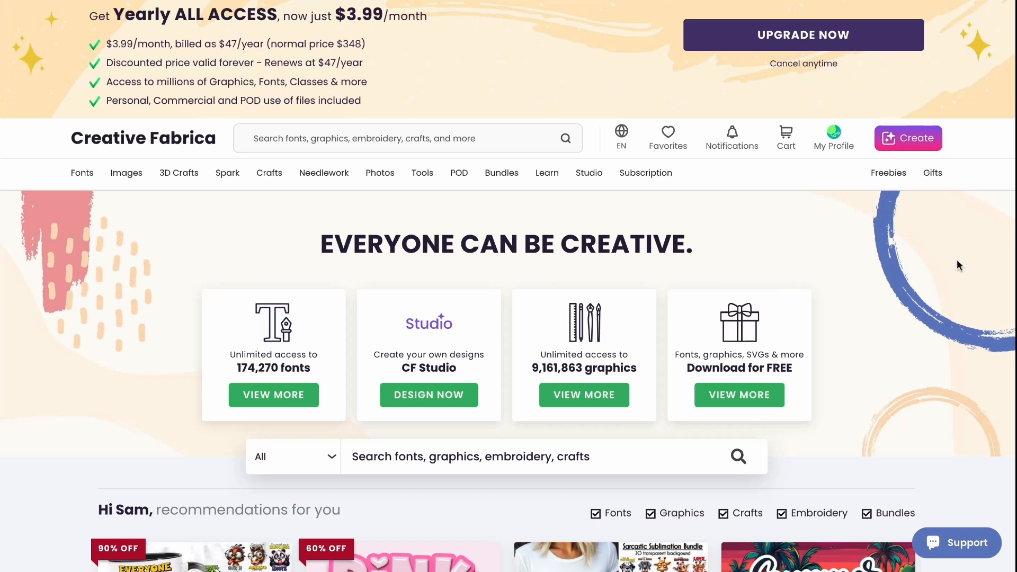
Step: Return to Creative Fabrica, highlight the Yearly ALL ACCESS offer terms, and browse the recommended fonts and graphics
drag(98, 13, 377, 62)
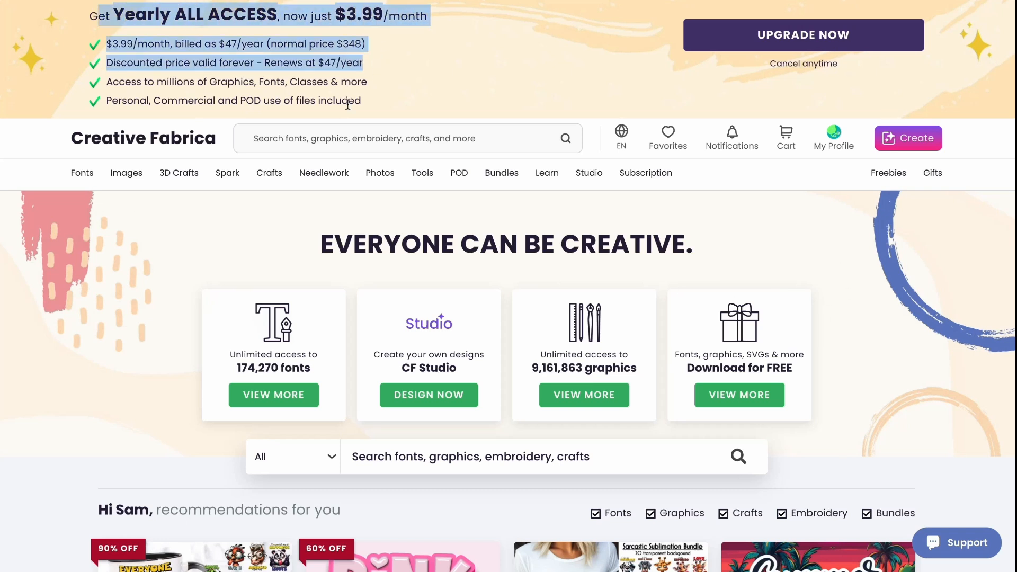
click(205, 238)
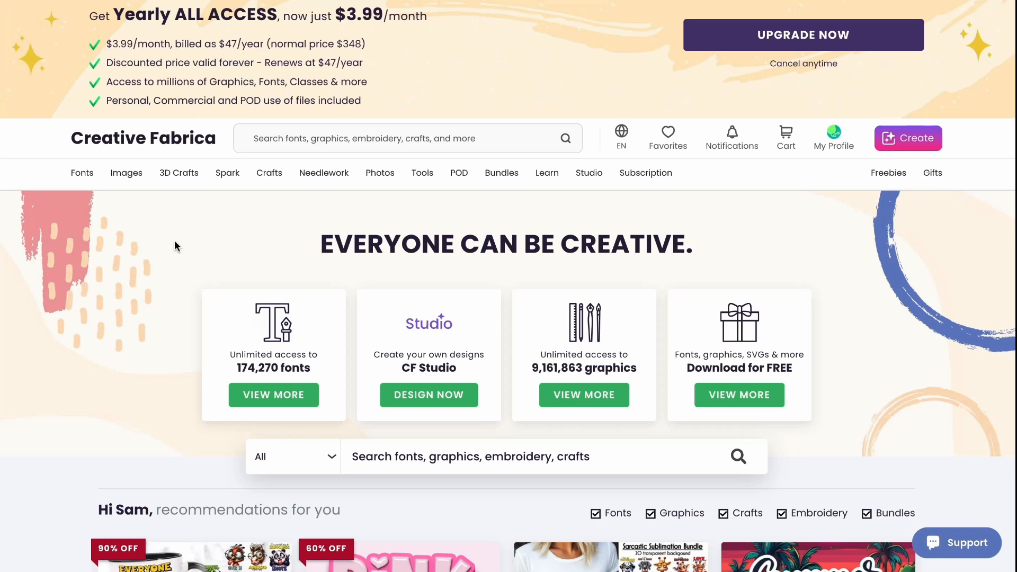
scroll(174, 241, down, 3)
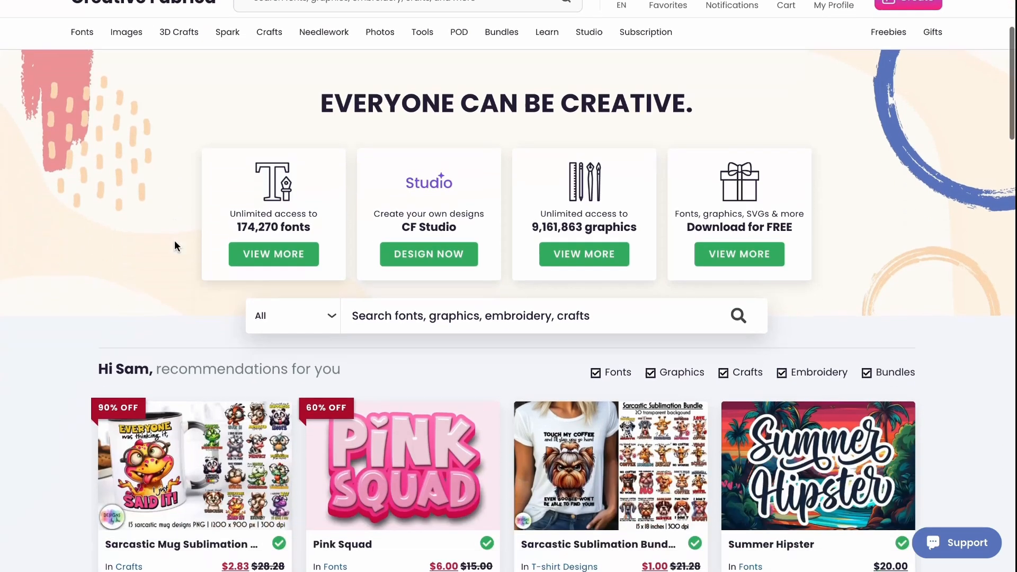
scroll(174, 240, down, 1)
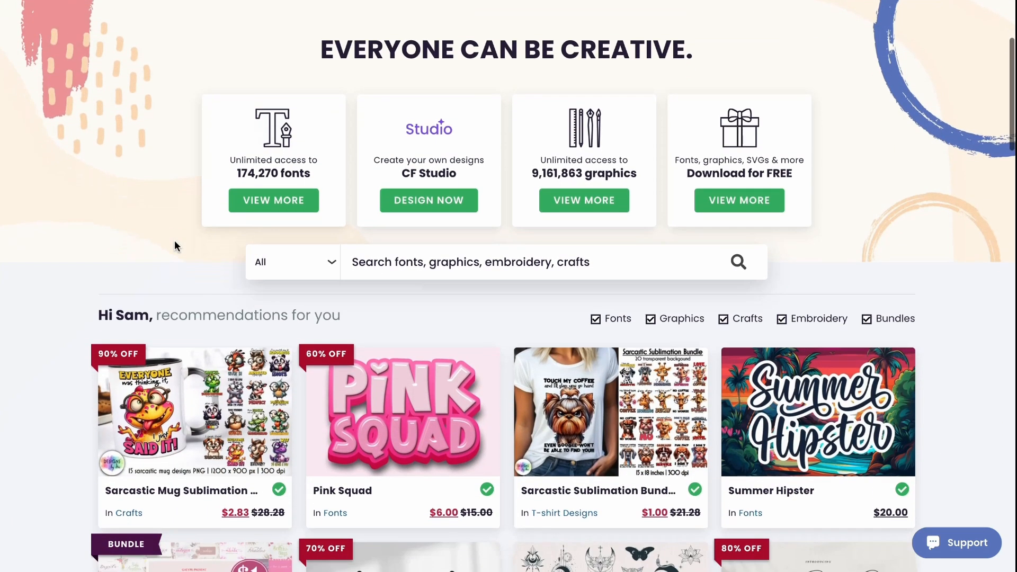
scroll(174, 240, down, 1)
scroll(48, 259, down, 3)
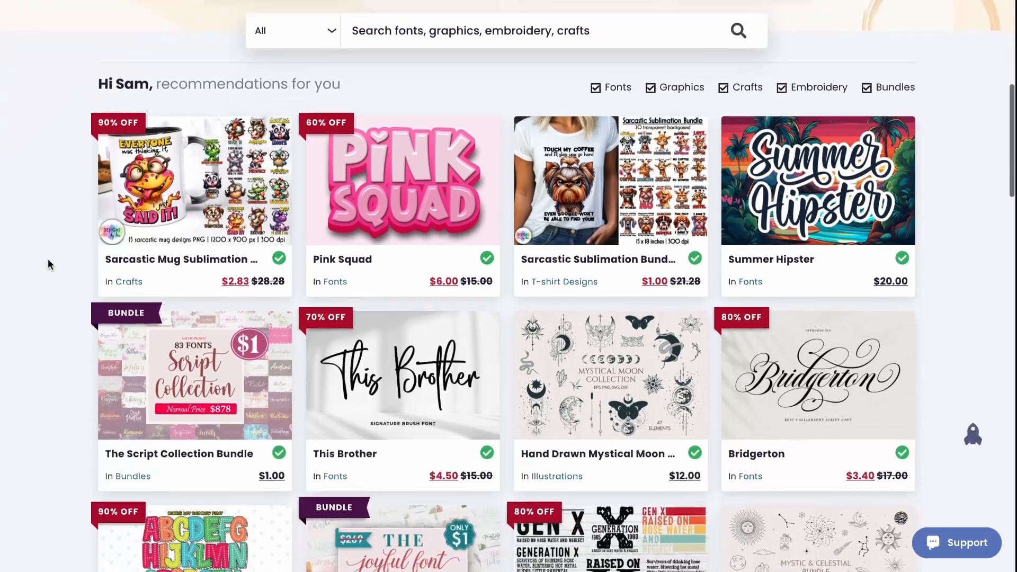
scroll(48, 260, up, 7)
Step: Highlight the offer's yearly billing price and review the home page content it covers
drag(220, 44, 261, 44)
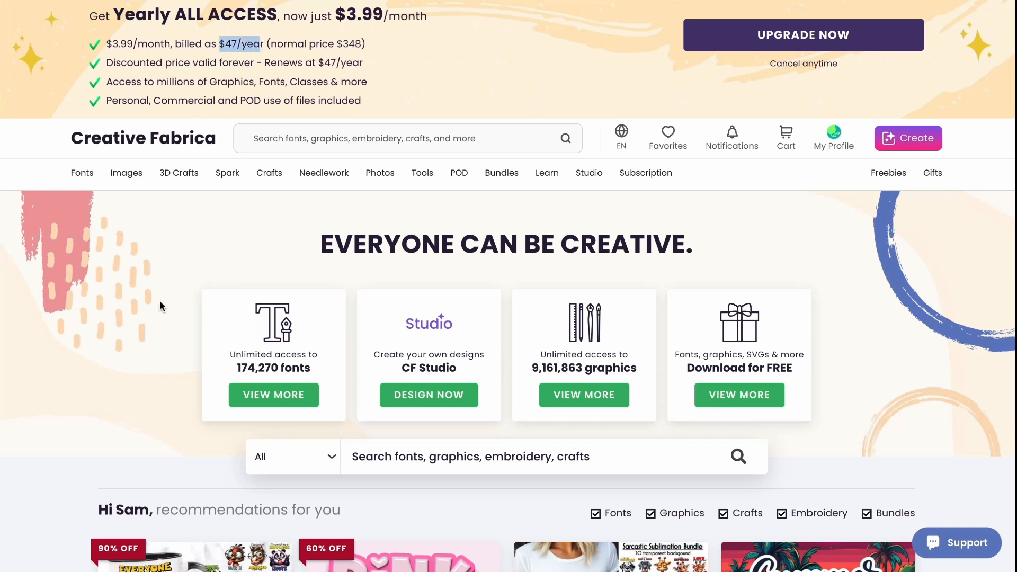
scroll(255, 279, down, 5)
scroll(258, 286, up, 3)
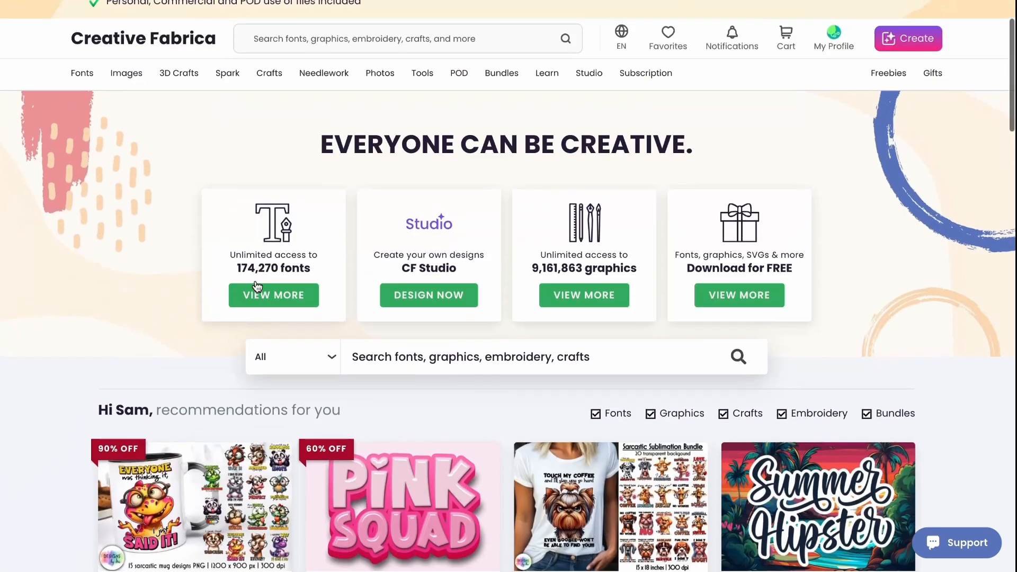
scroll(258, 286, up, 2)
click(242, 221)
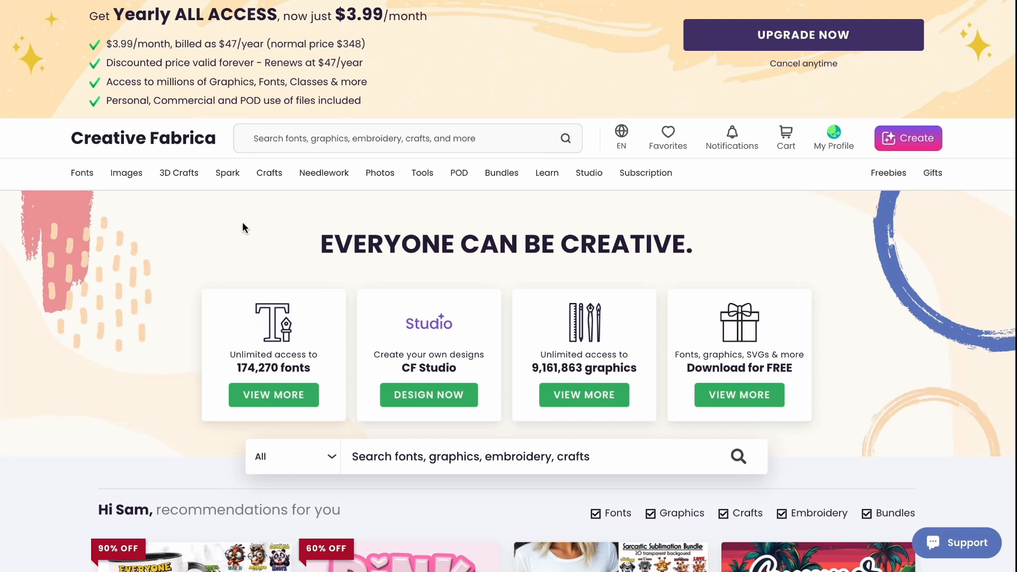
Step: Search Creative Fabrica for "amazon kdp" and browse the resulting templates and resources
click(284, 140)
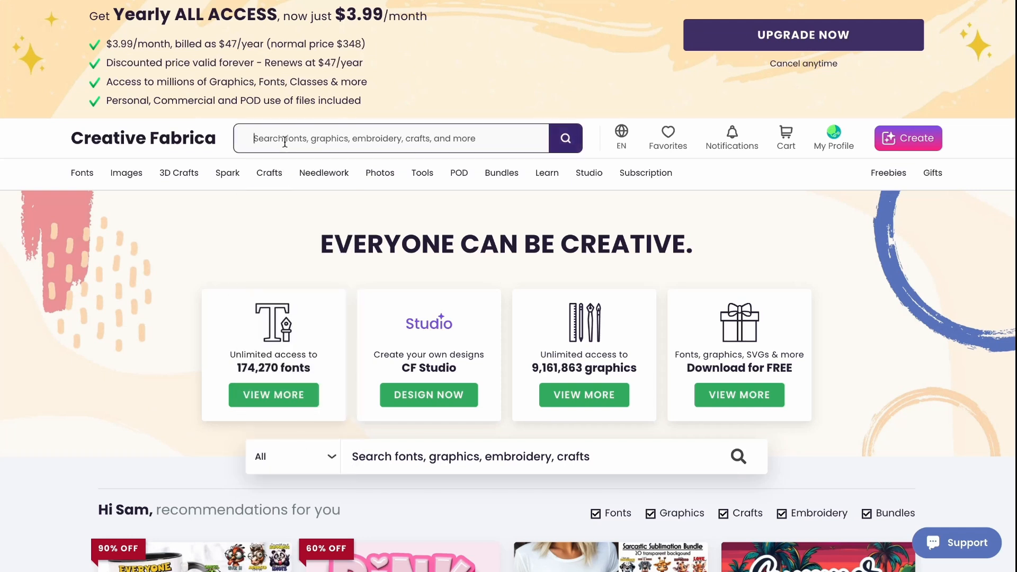
text(amazon kdp)
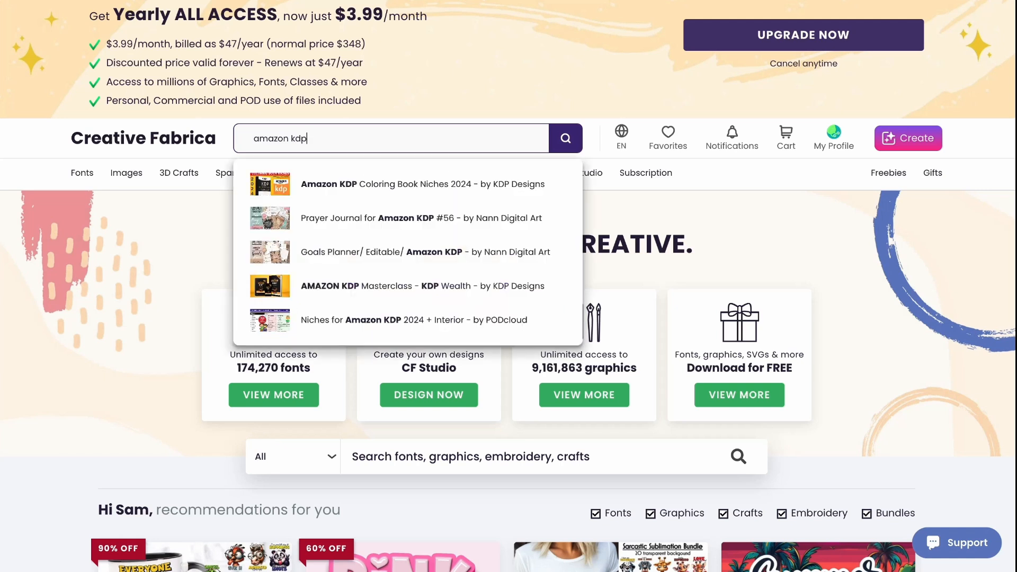
key(Return)
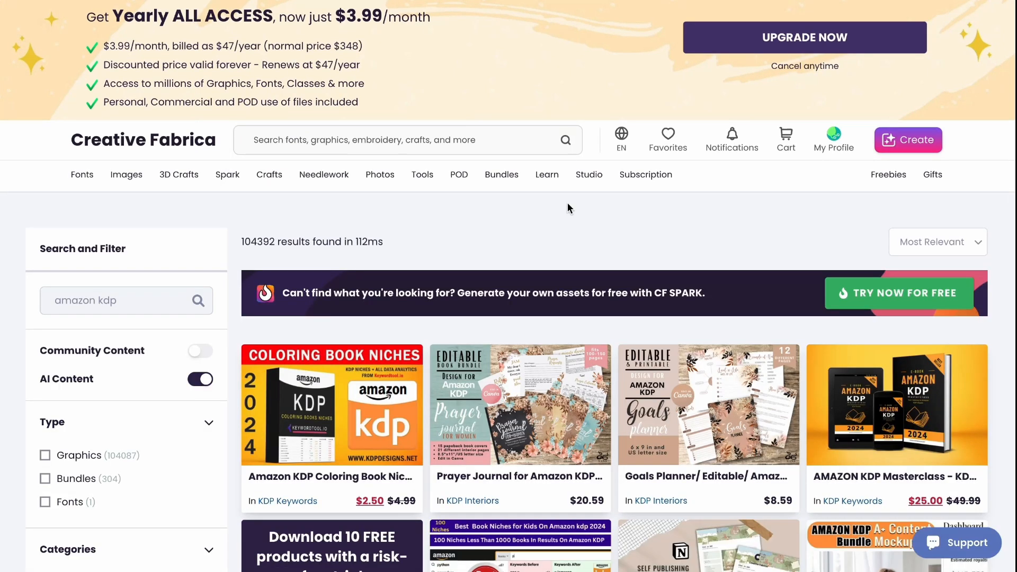
scroll(567, 208, down, 2)
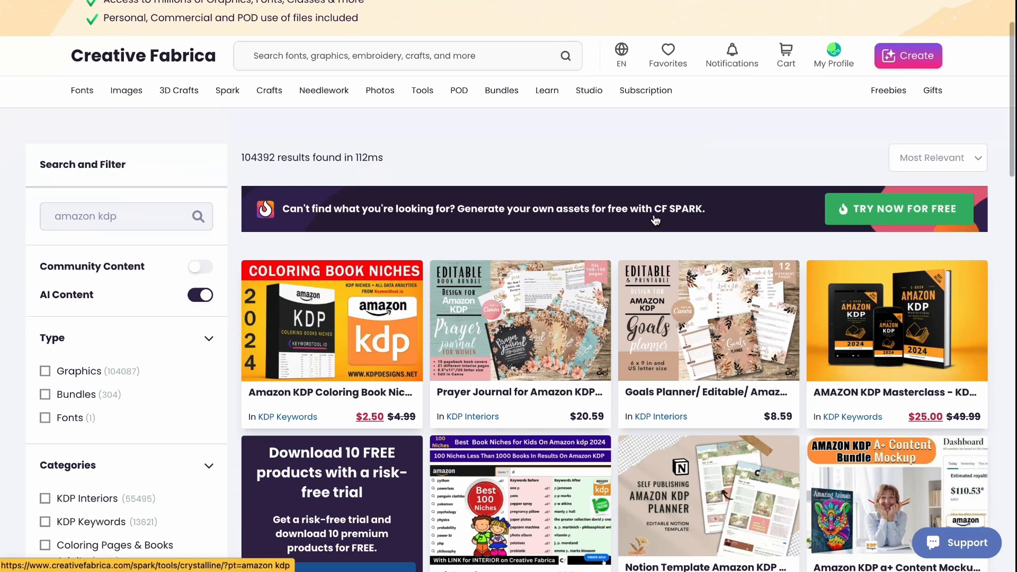
scroll(643, 220, down, 2)
scroll(656, 220, down, 1)
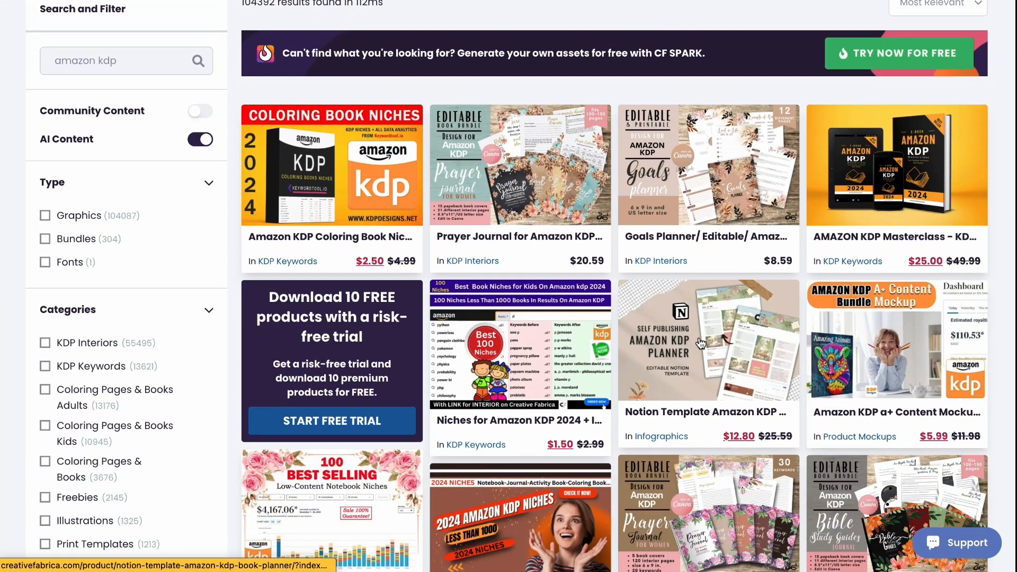
scroll(699, 339, up, 2)
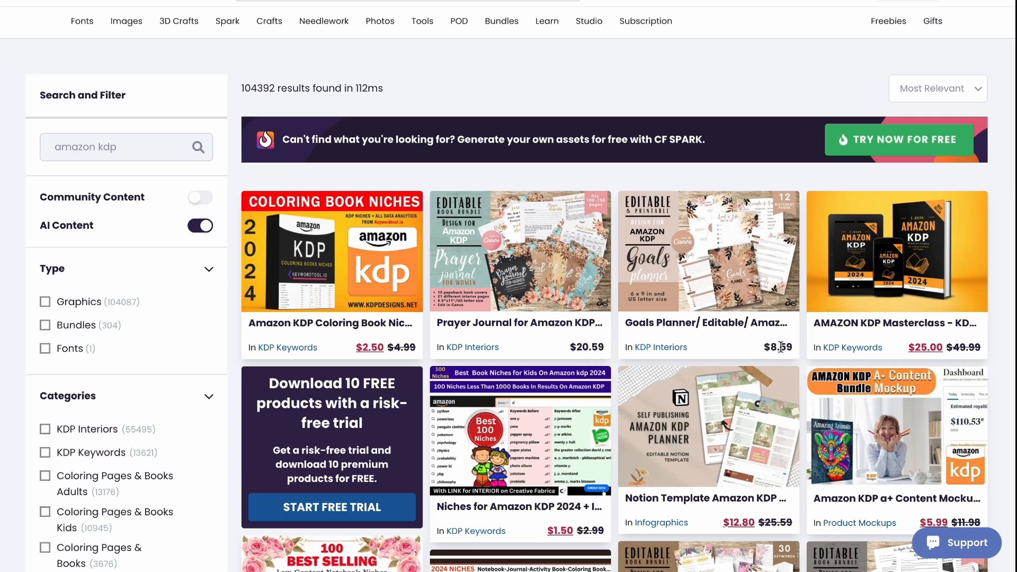
scroll(769, 433, up, 3)
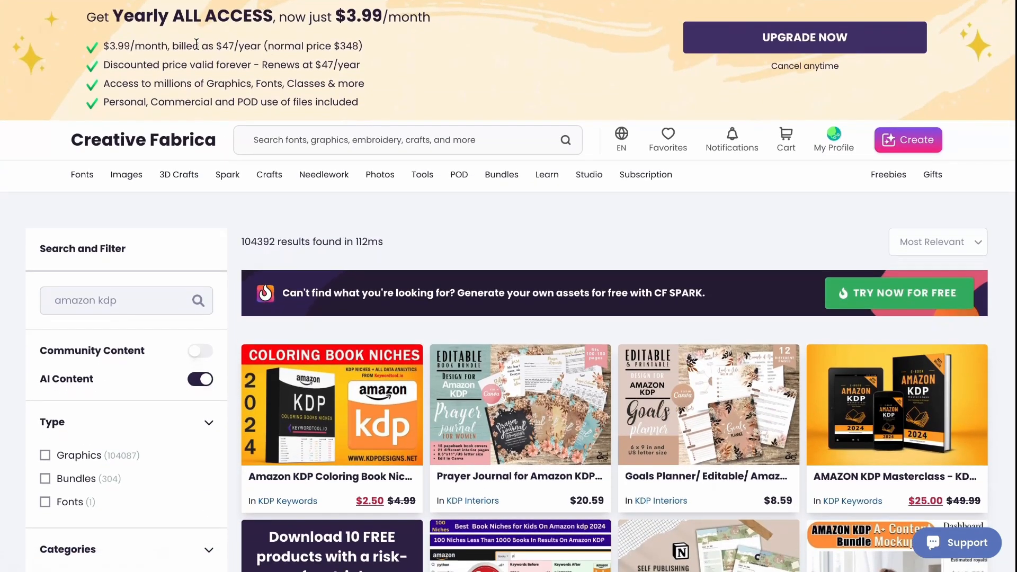
Step: Compare the individual product prices with the Yearly ALL ACCESS offer, highlighting the offer's monthly price
scroll(711, 423, down, 2)
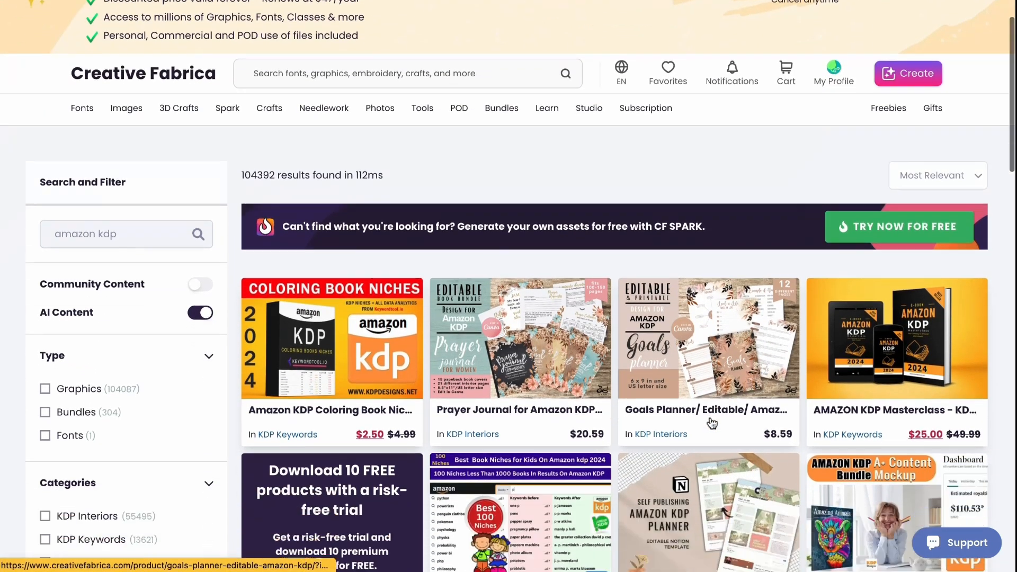
scroll(712, 424, down, 1)
scroll(712, 439, up, 2)
drag(340, 16, 409, 17)
click(579, 252)
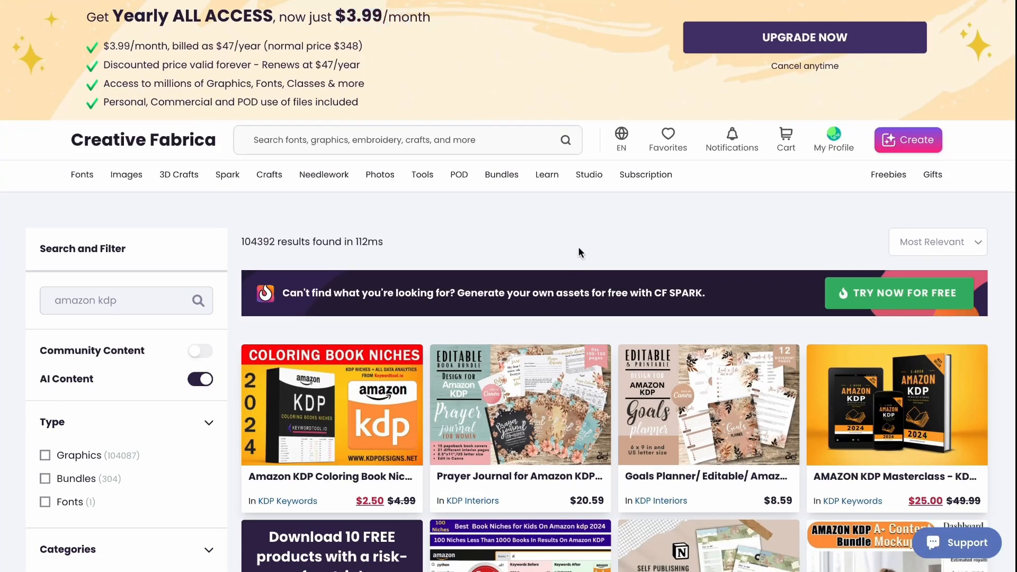
Step: Open the Prayer Journal for Amazon KDP #56 product page and highlight its title
scroll(579, 252, down, 3)
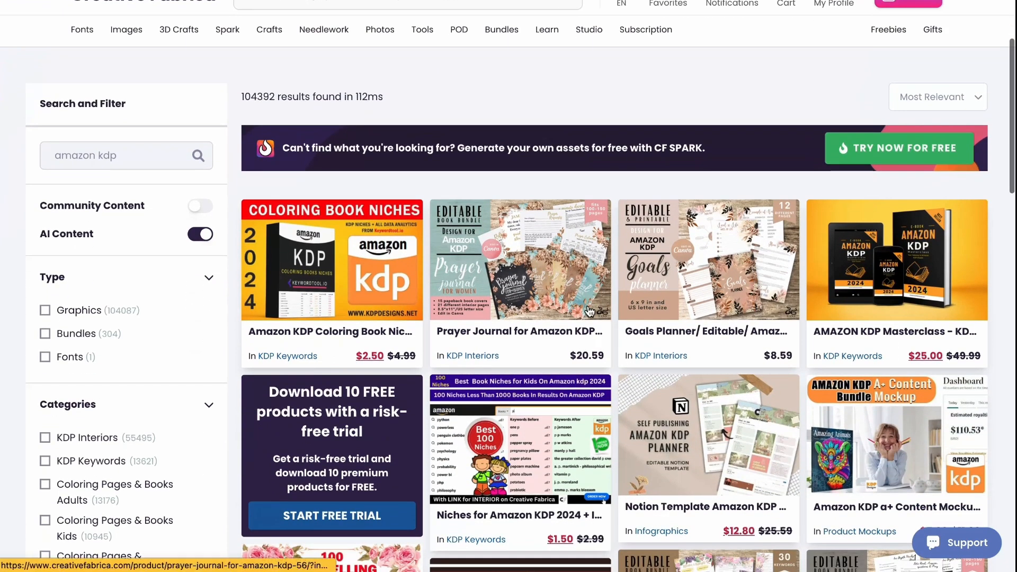
click(576, 298)
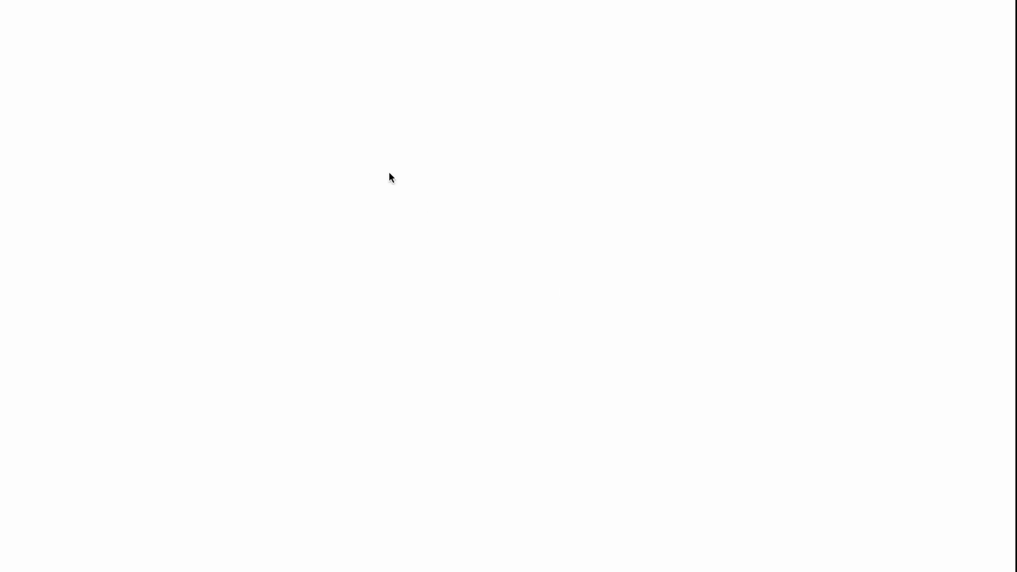
scroll(588, 240, down, 2)
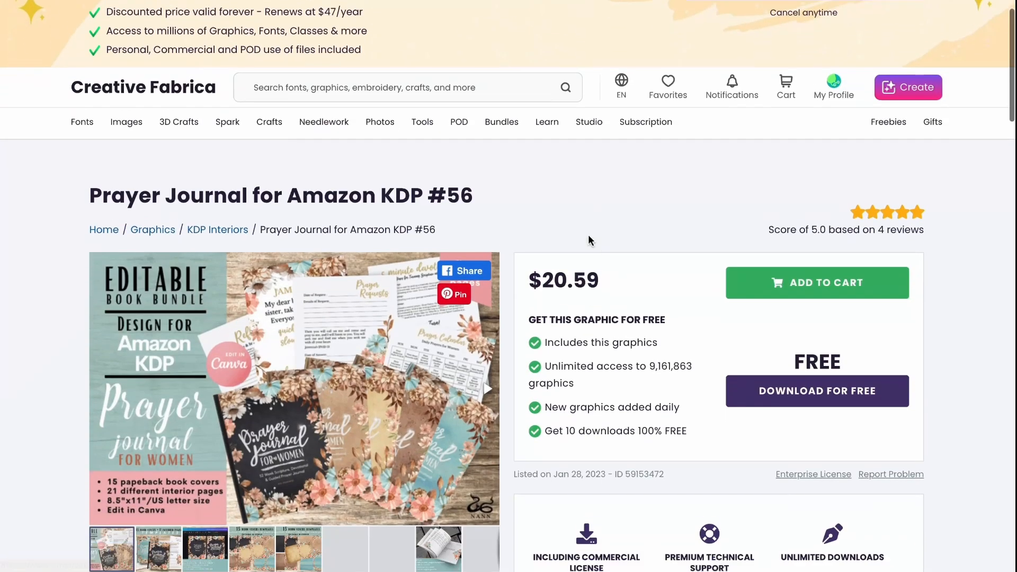
scroll(588, 236, down, 2)
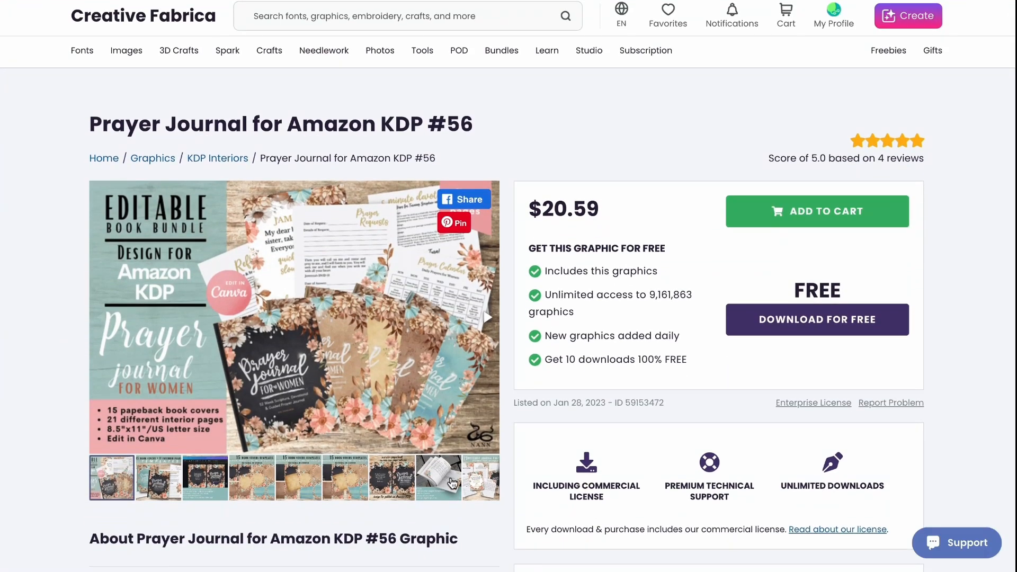
triple_click(203, 122)
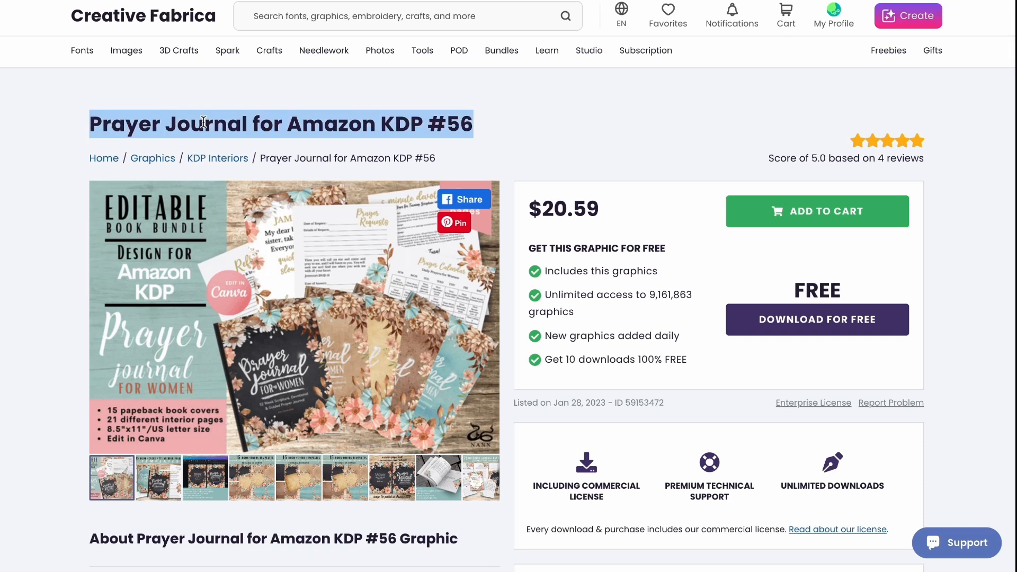
Step: Examine the Prayer Journal's preview images of its journal pages and Canva templates, along with the product details
click(172, 486)
click(311, 493)
click(360, 486)
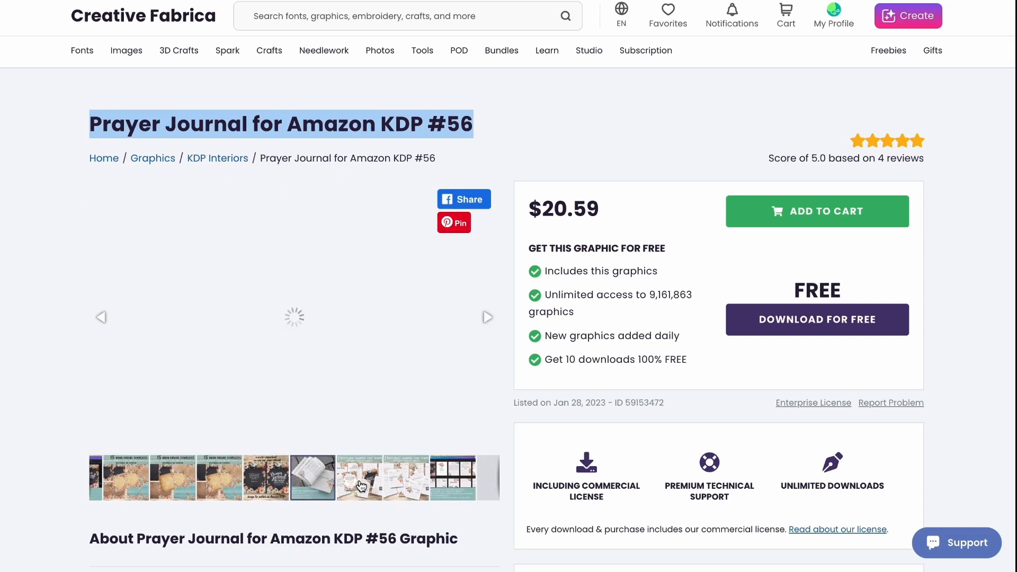
click(365, 486)
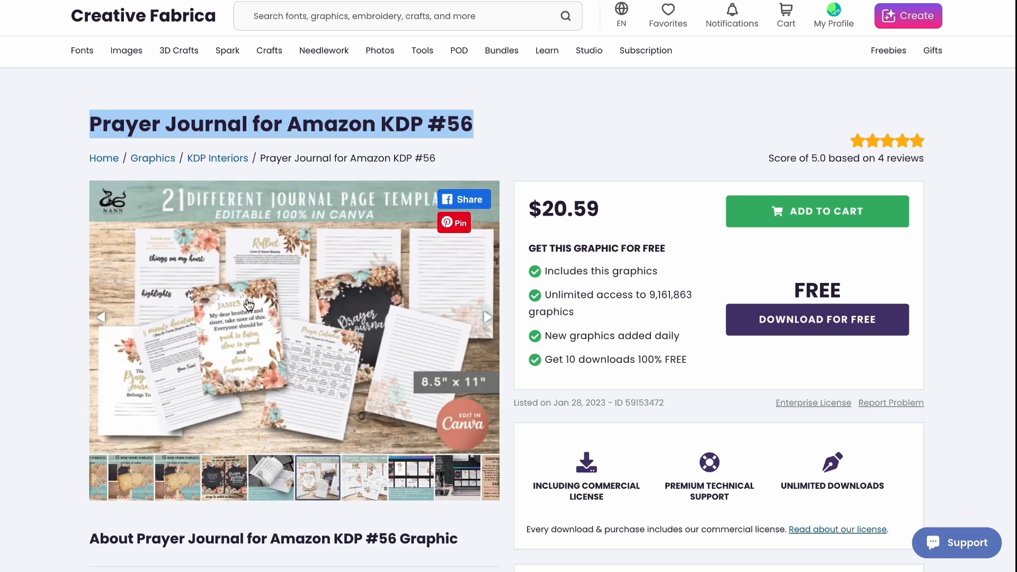
click(371, 472)
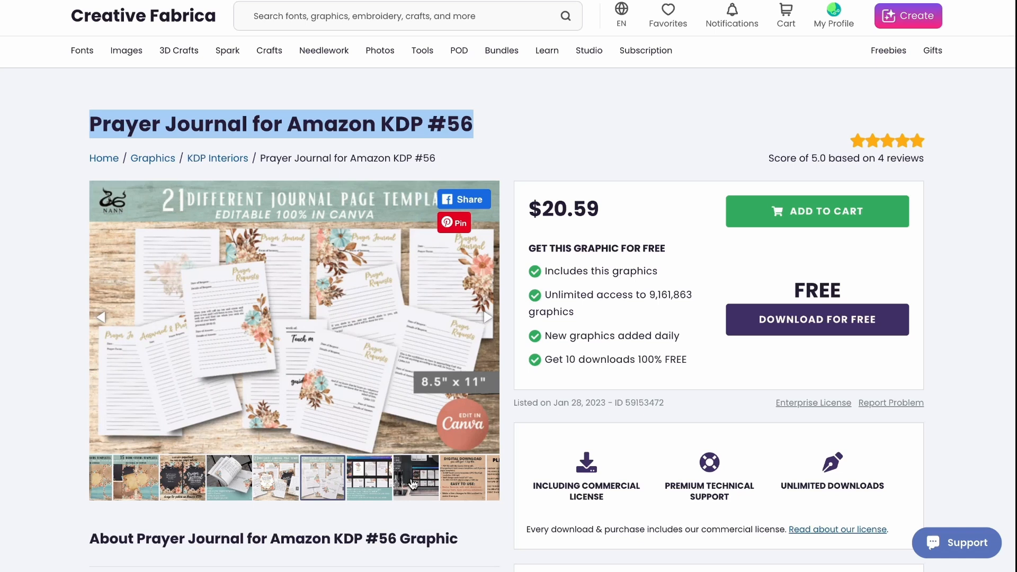
click(413, 479)
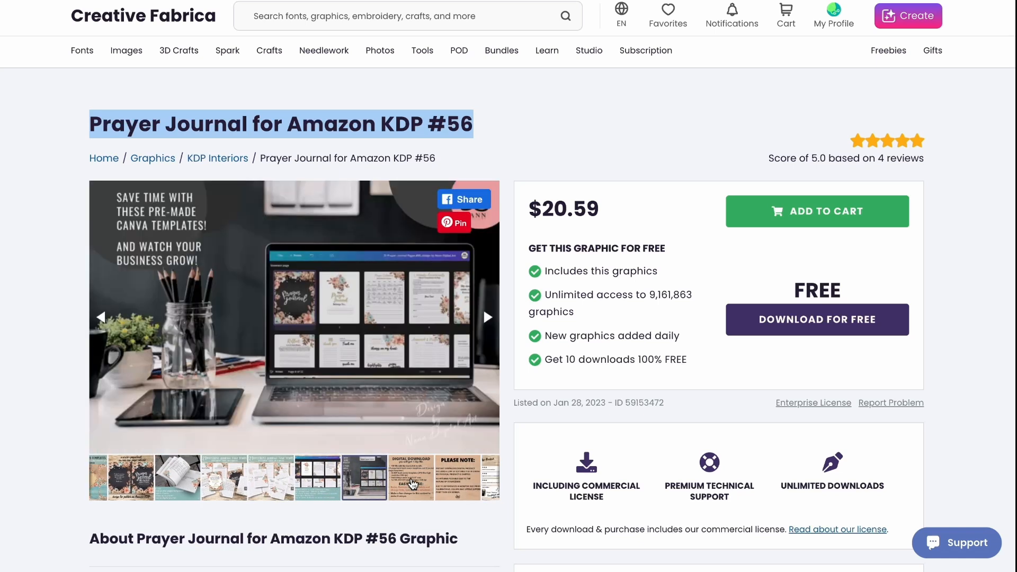
click(319, 481)
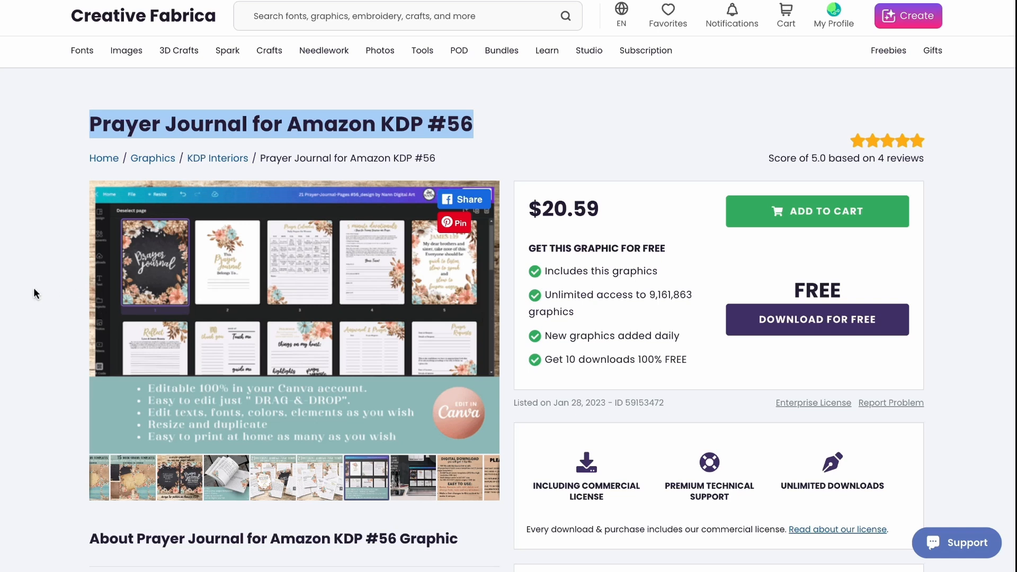
scroll(34, 292, down, 4)
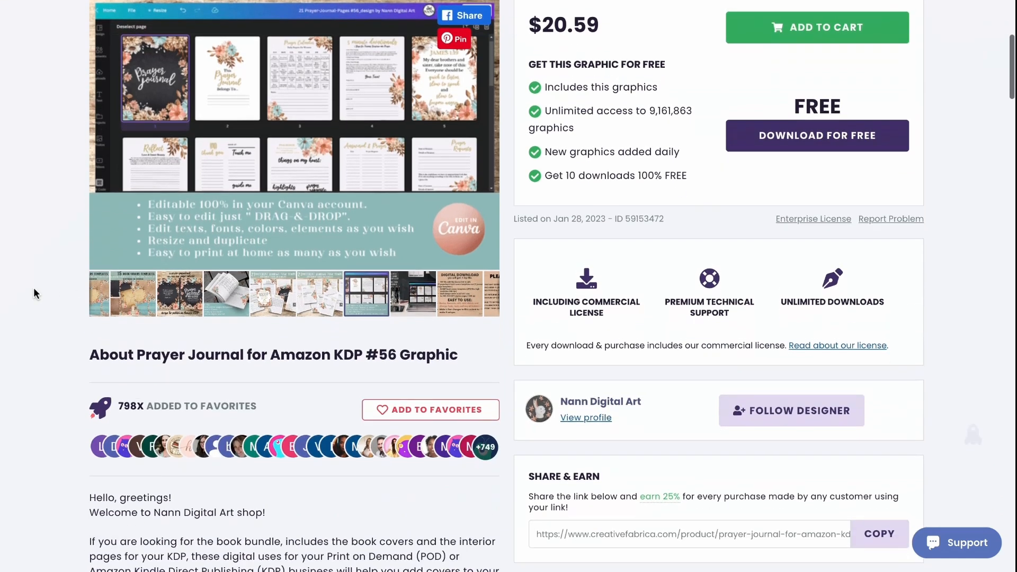
scroll(33, 287, up, 5)
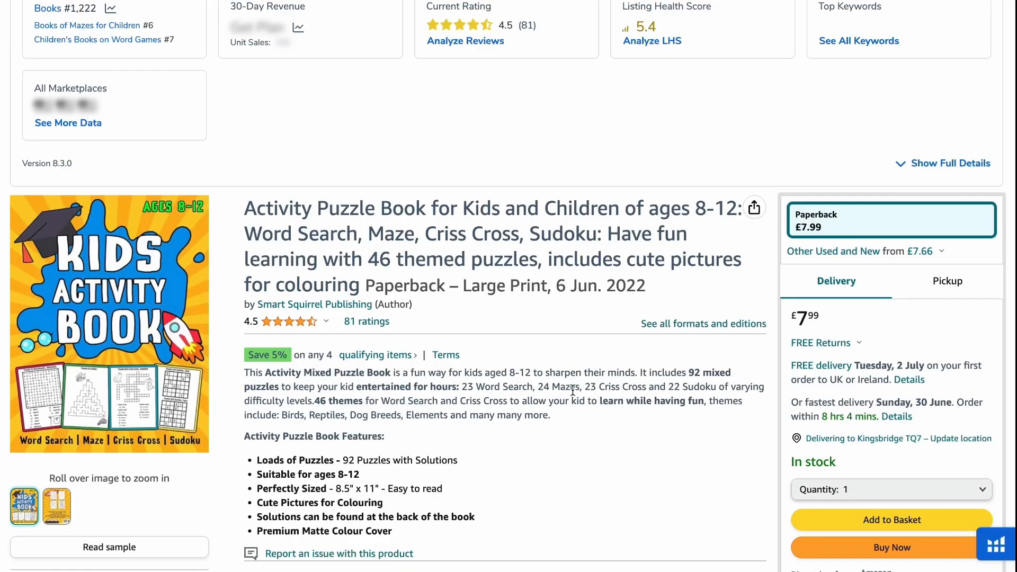
Step: Examine the kids activity puzzle book's cover and description on its Amazon listing
scroll(571, 392, down, 1)
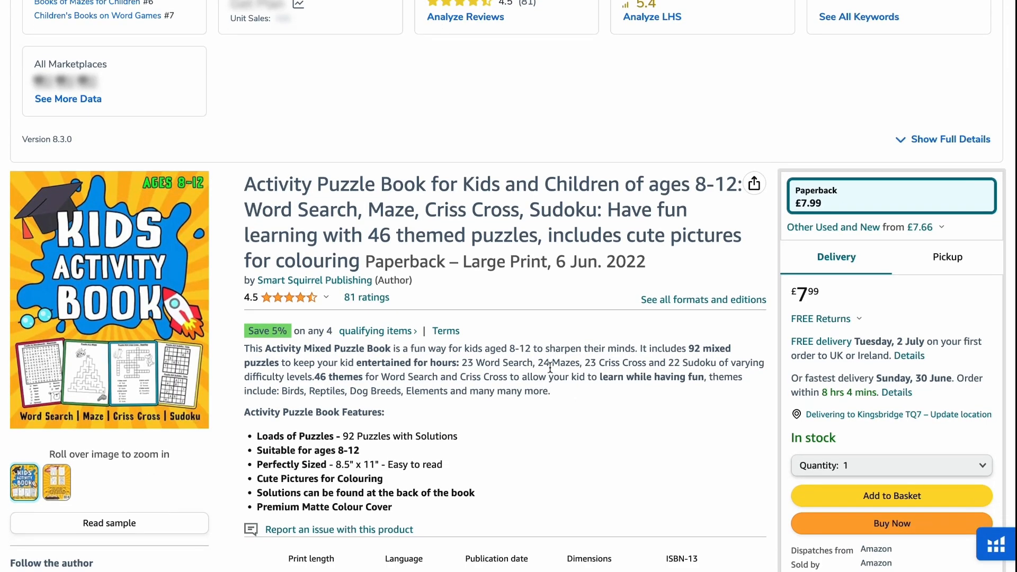
mouse_move(186, 349)
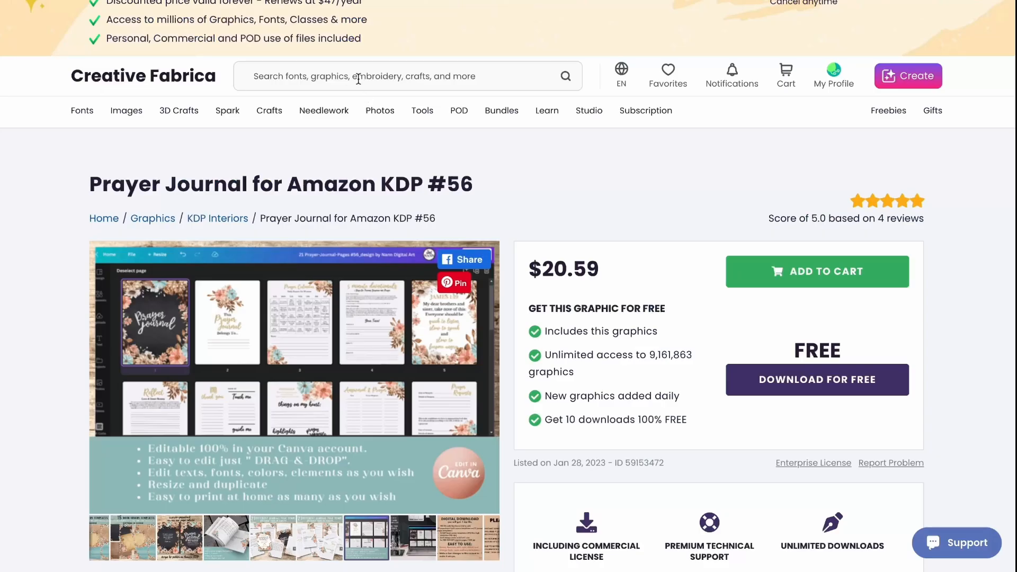
Step: Search Creative Fabrica for "word search" and highlight the number of results found
click(359, 80)
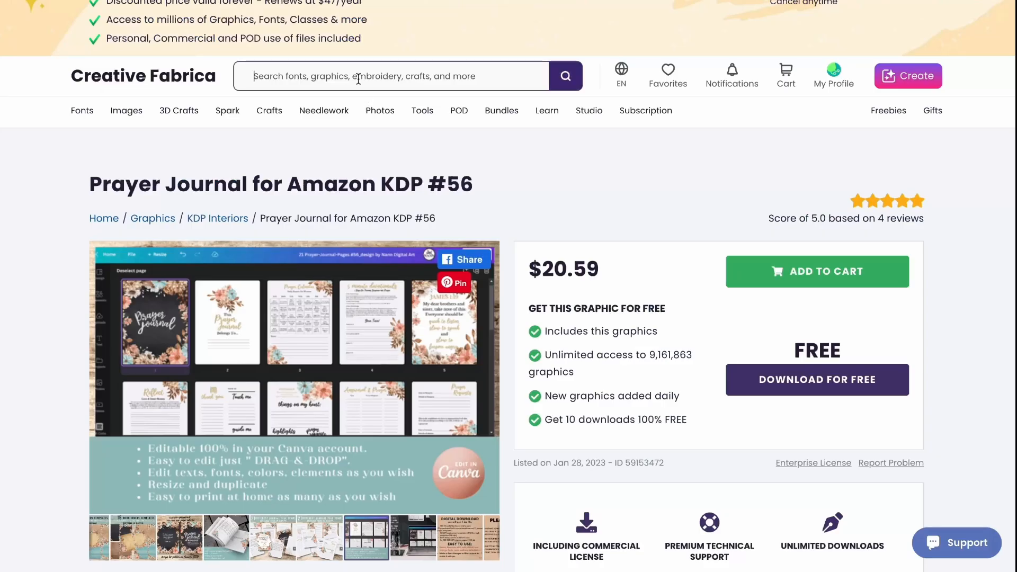
text(word search)
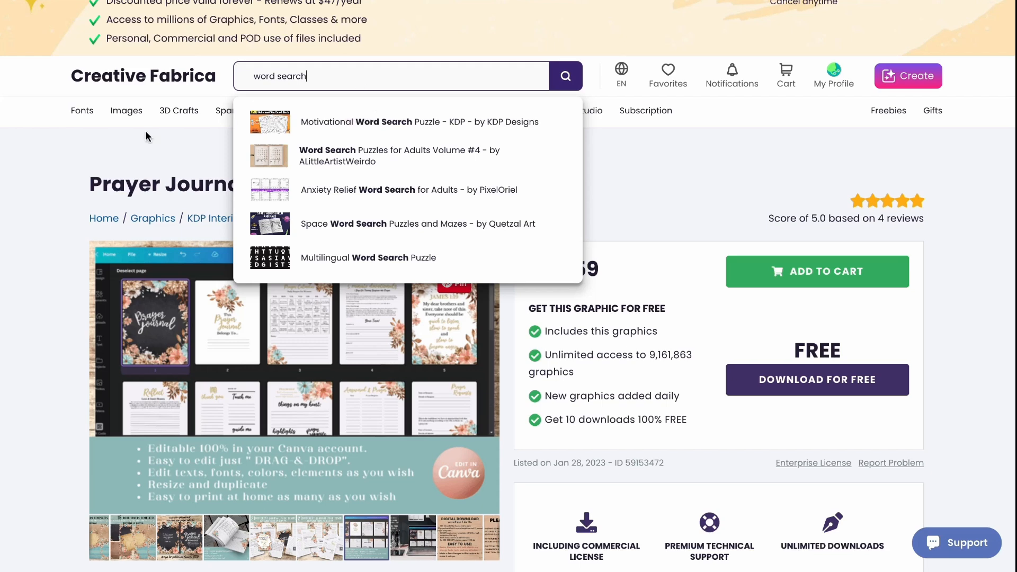
key(Return)
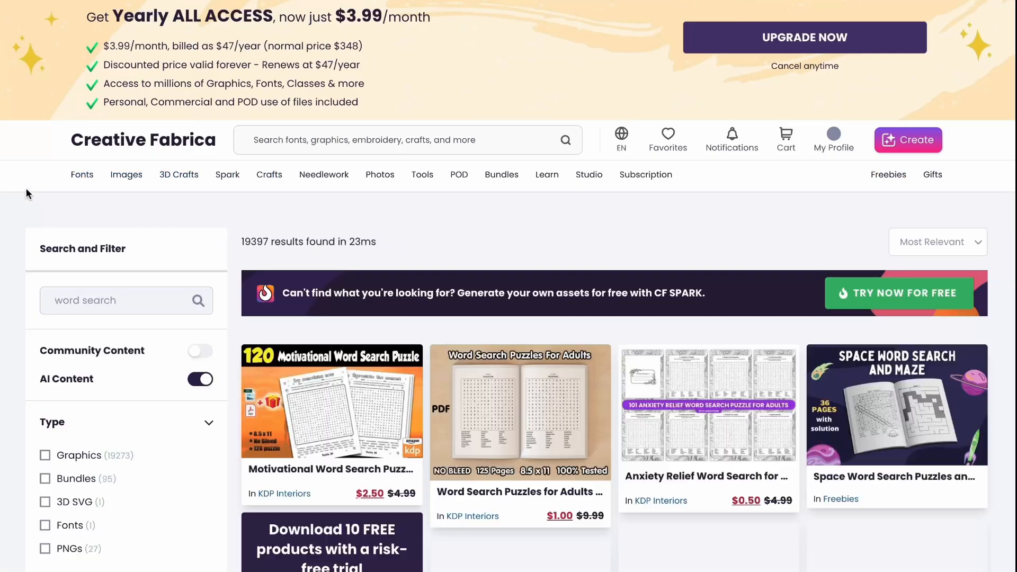
drag(240, 243, 269, 242)
click(491, 246)
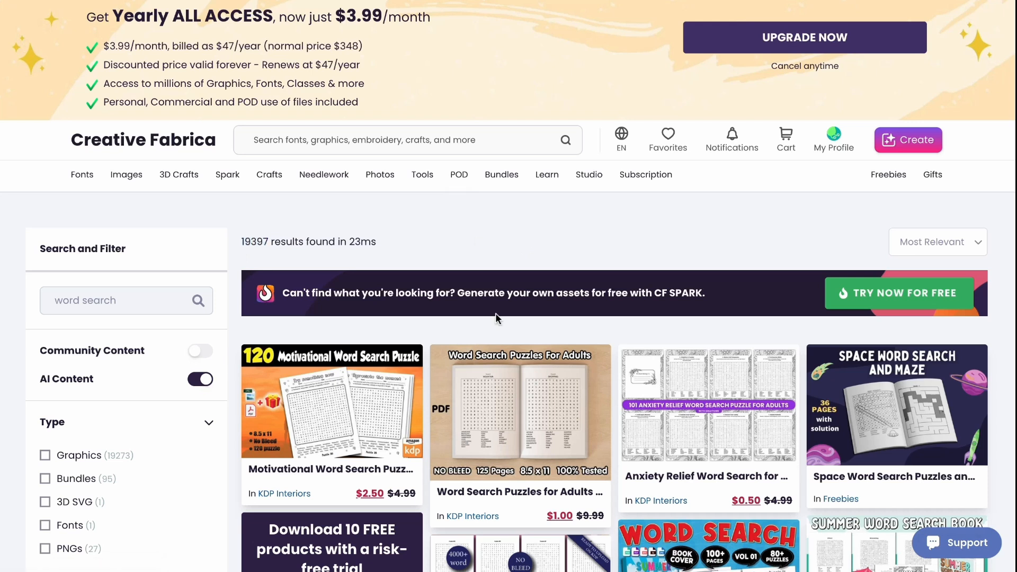
Step: Browse the word search results, comparing the puzzle interiors, prices and freebies on offer
scroll(508, 392, down, 1)
scroll(509, 392, down, 1)
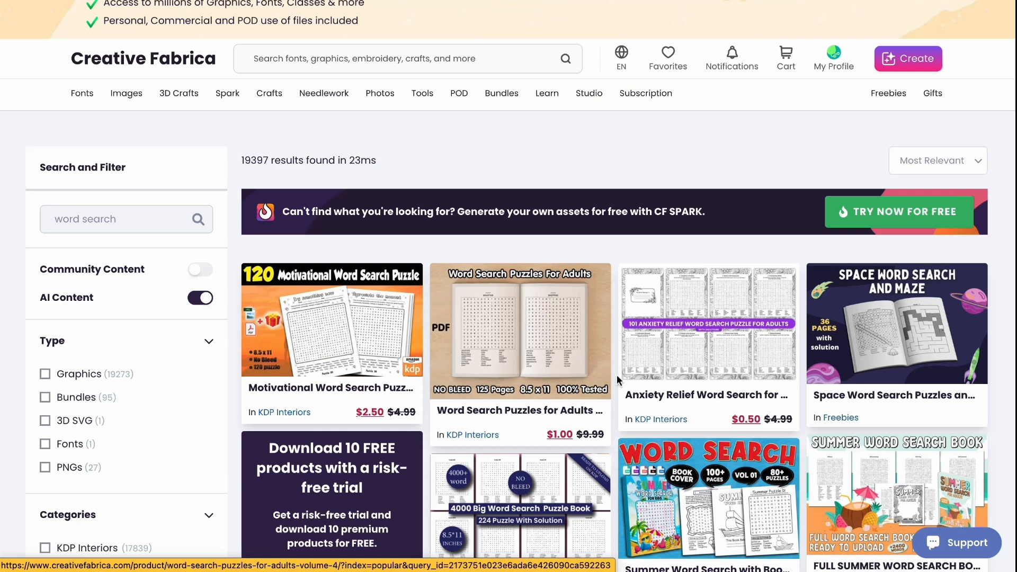
scroll(701, 354, down, 1)
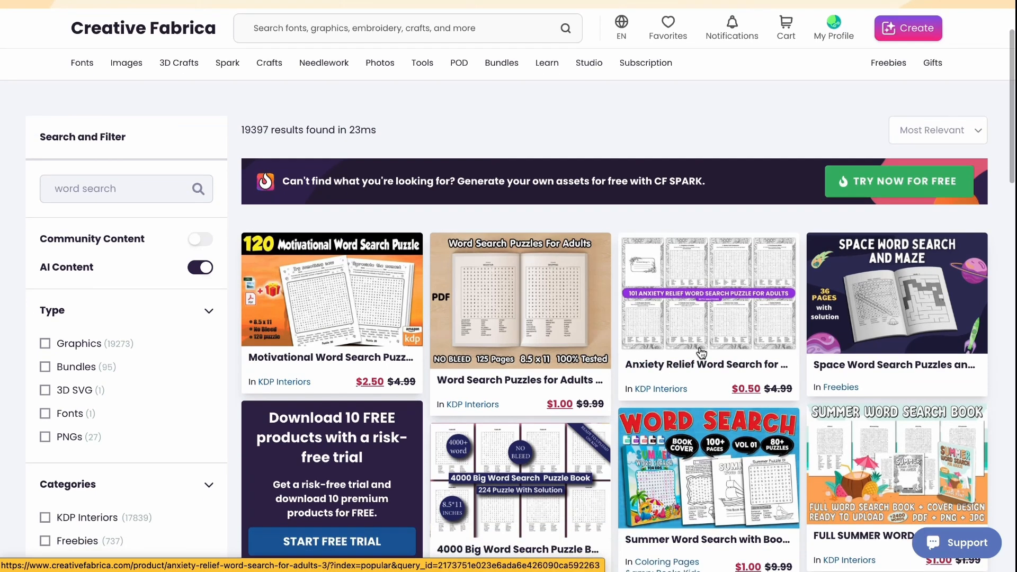
scroll(702, 354, down, 2)
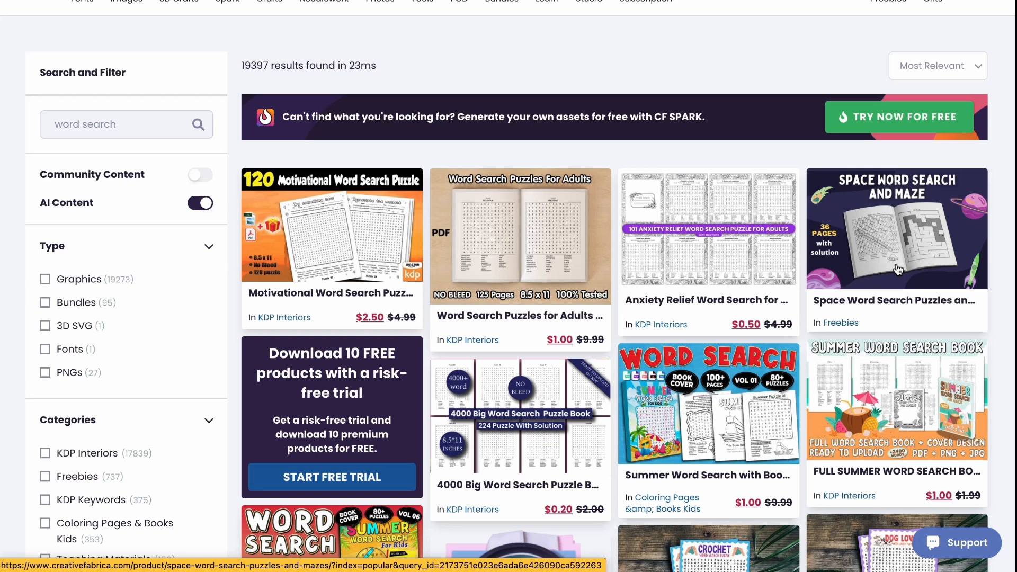
scroll(898, 270, down, 2)
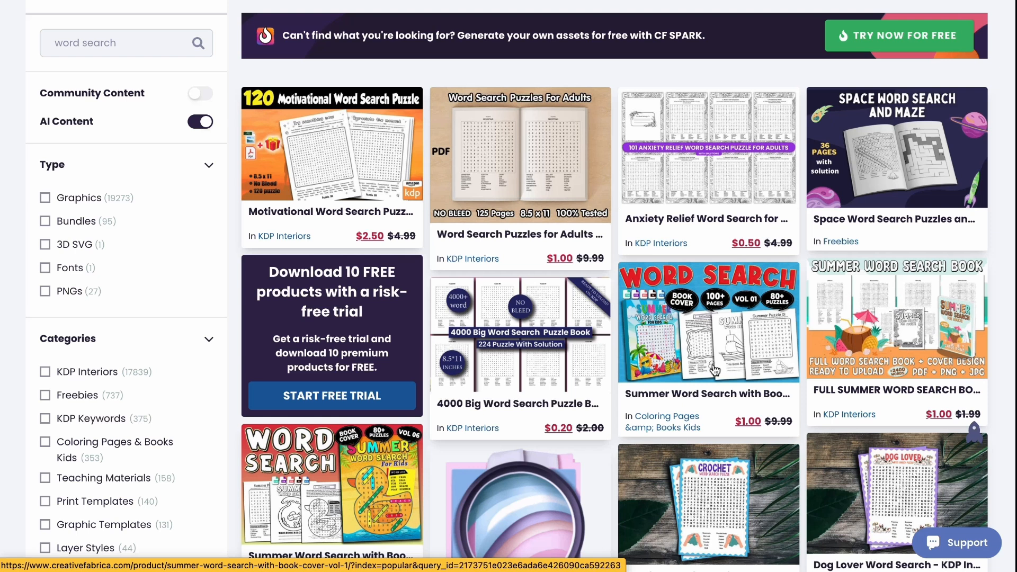
scroll(715, 369, down, 1)
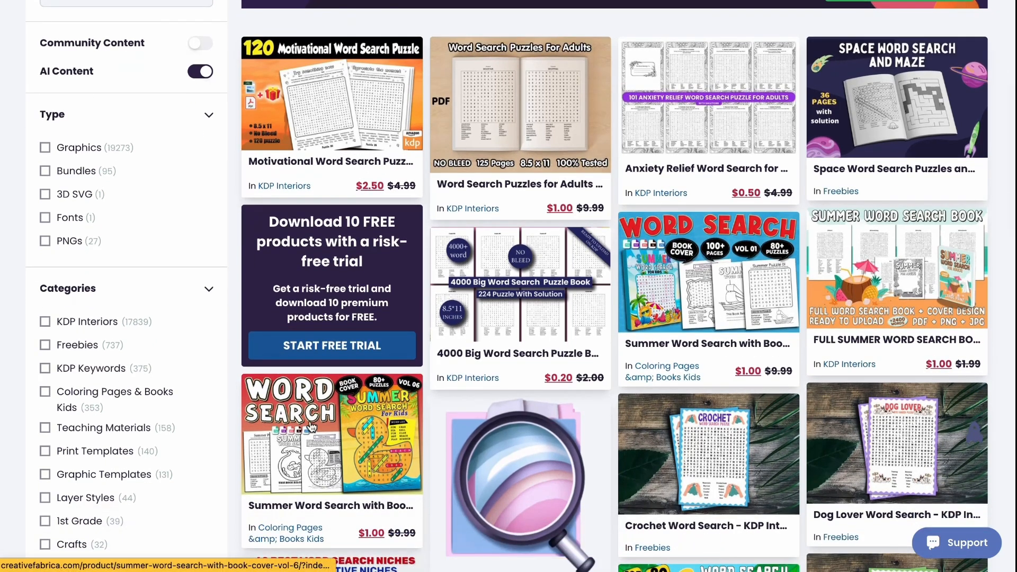
scroll(312, 428, down, 1)
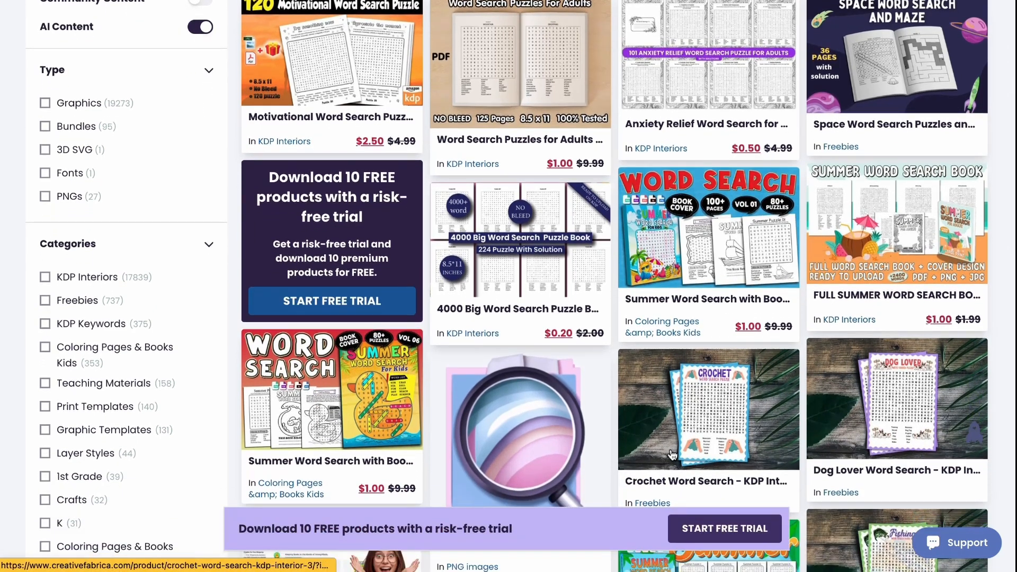
scroll(672, 455, down, 2)
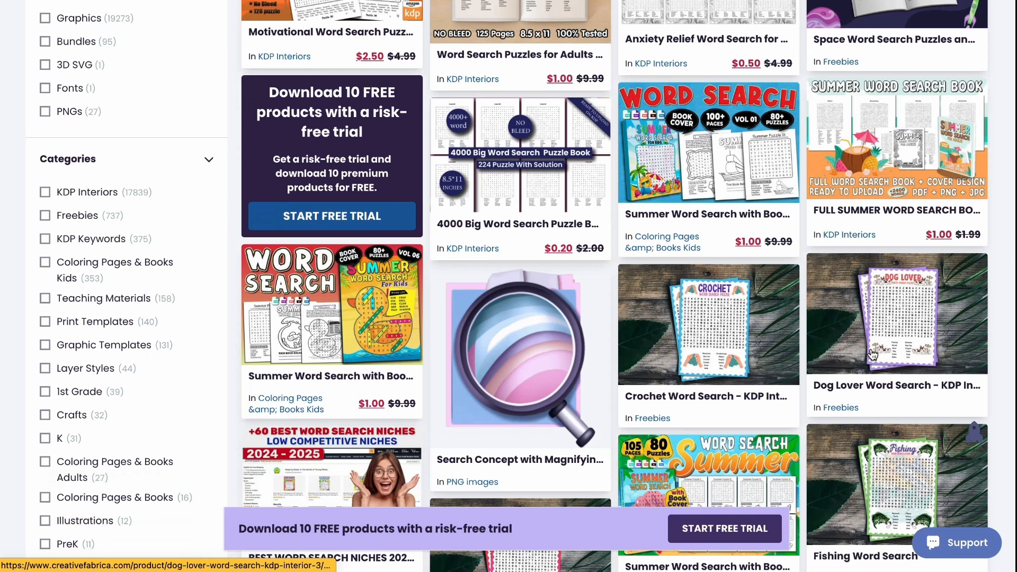
scroll(872, 353, up, 3)
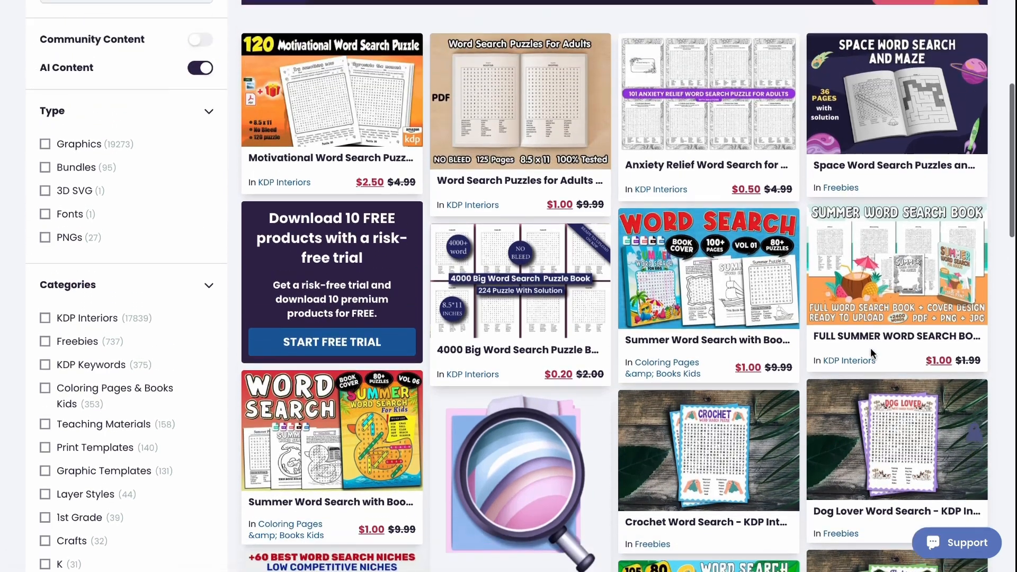
scroll(869, 347, down, 1)
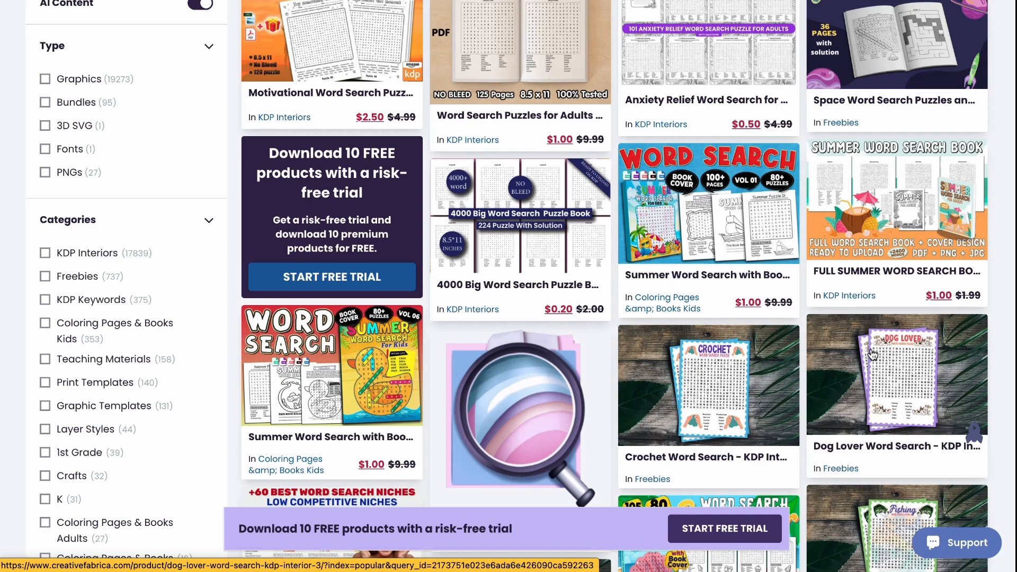
scroll(873, 353, up, 1)
scroll(873, 353, down, 2)
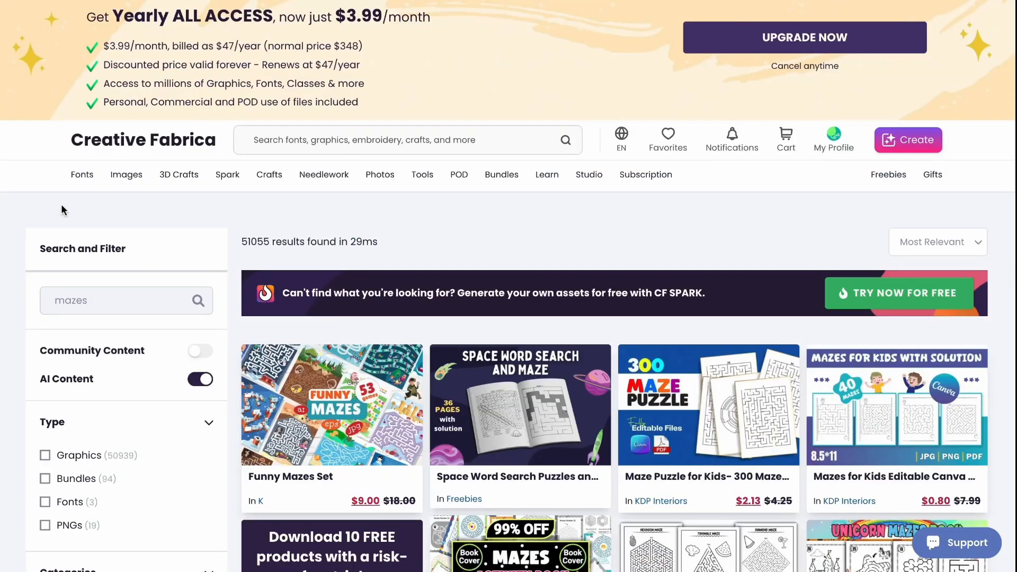
Step: Highlight the result count of the "mazes" search and browse the maze puzzle interiors and activity books
drag(240, 242, 275, 243)
click(436, 246)
scroll(436, 247, down, 1)
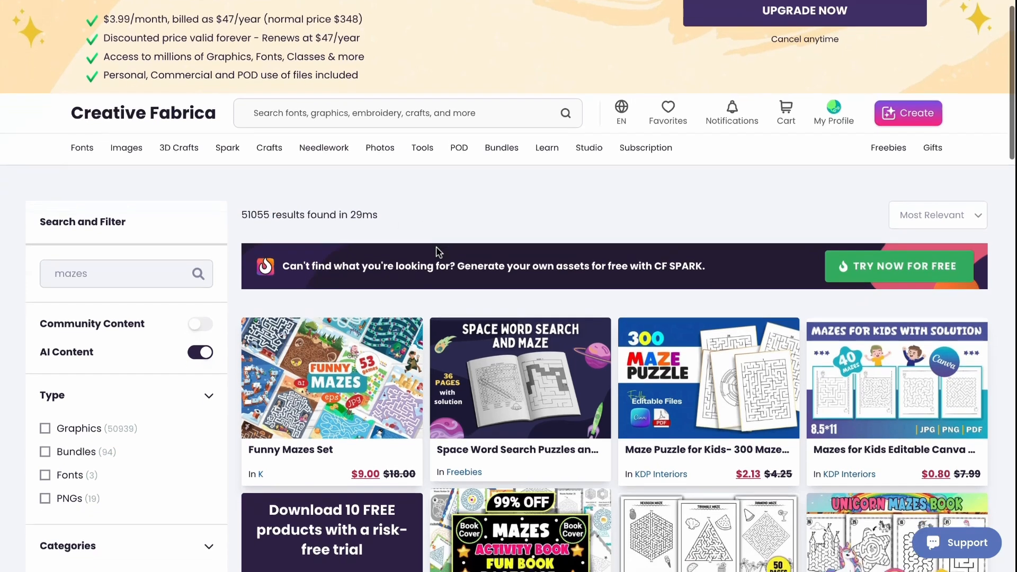
scroll(508, 202, down, 1)
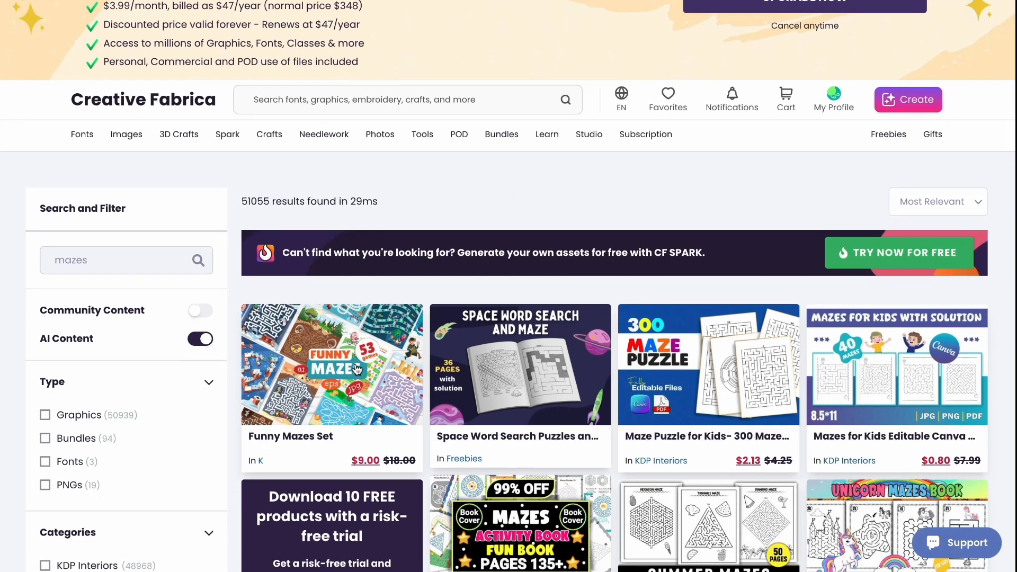
scroll(716, 375, down, 2)
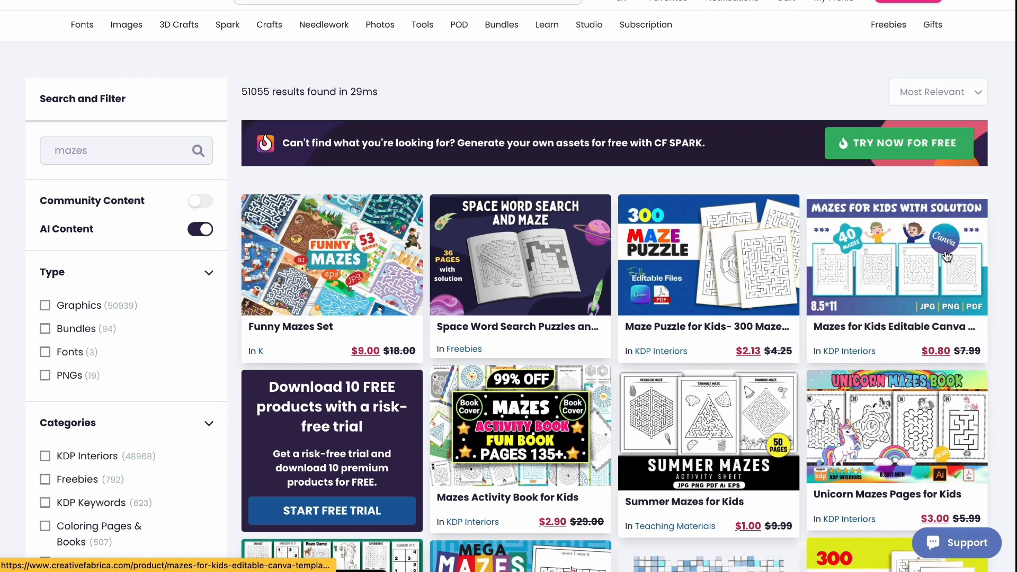
scroll(881, 371, down, 2)
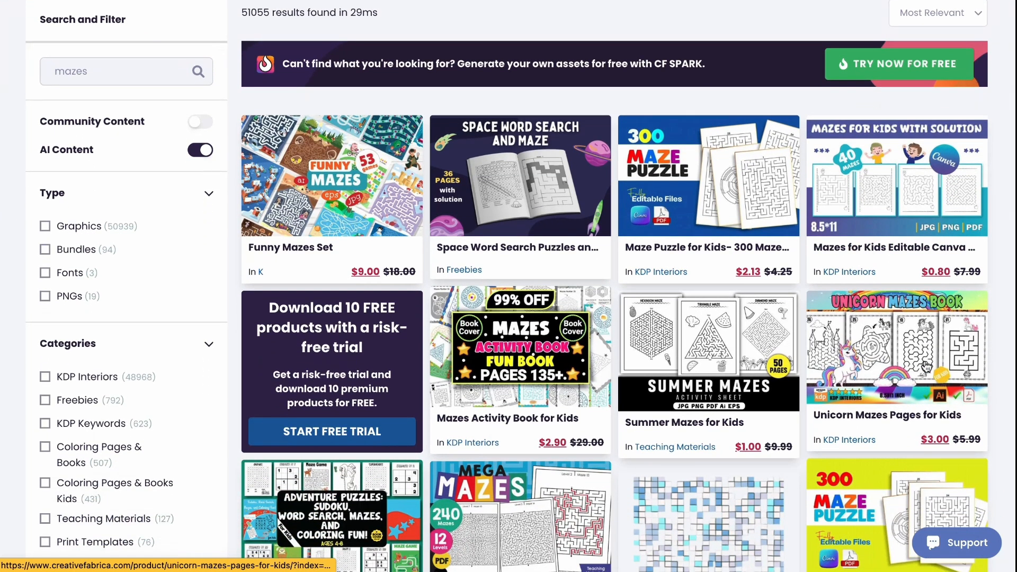
scroll(690, 237, up, 3)
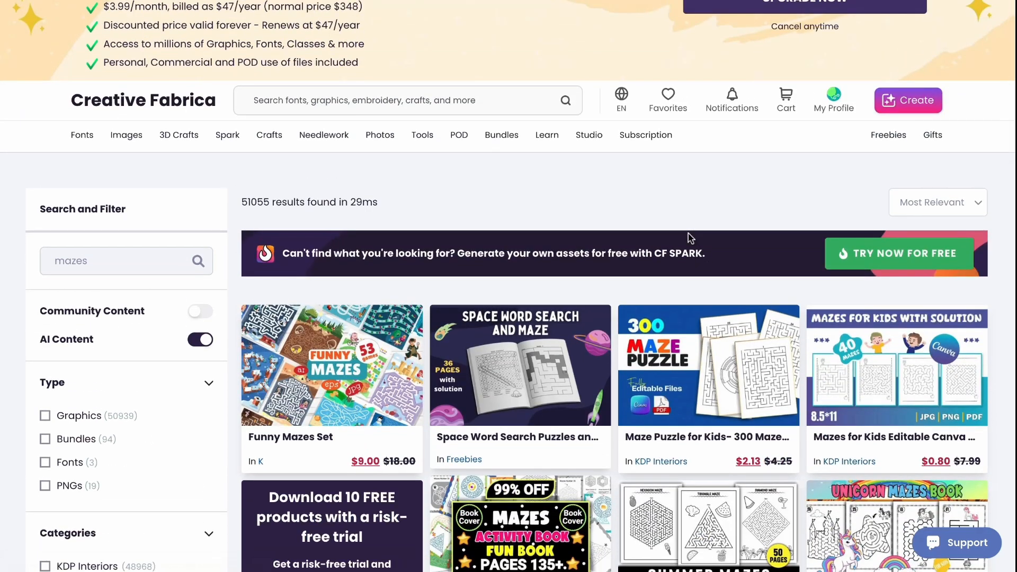
scroll(688, 233, up, 1)
scroll(689, 236, down, 2)
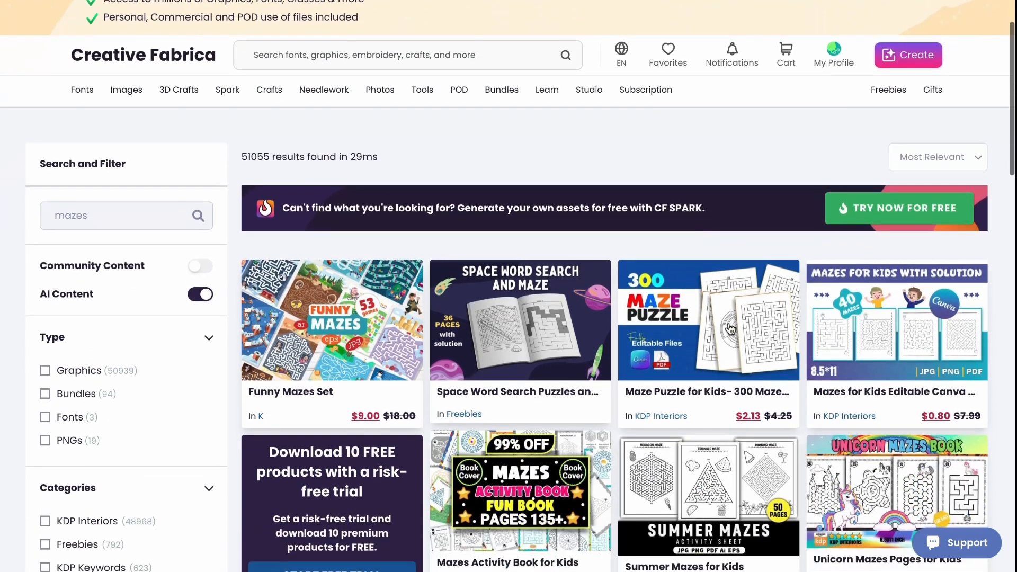
scroll(730, 333, down, 2)
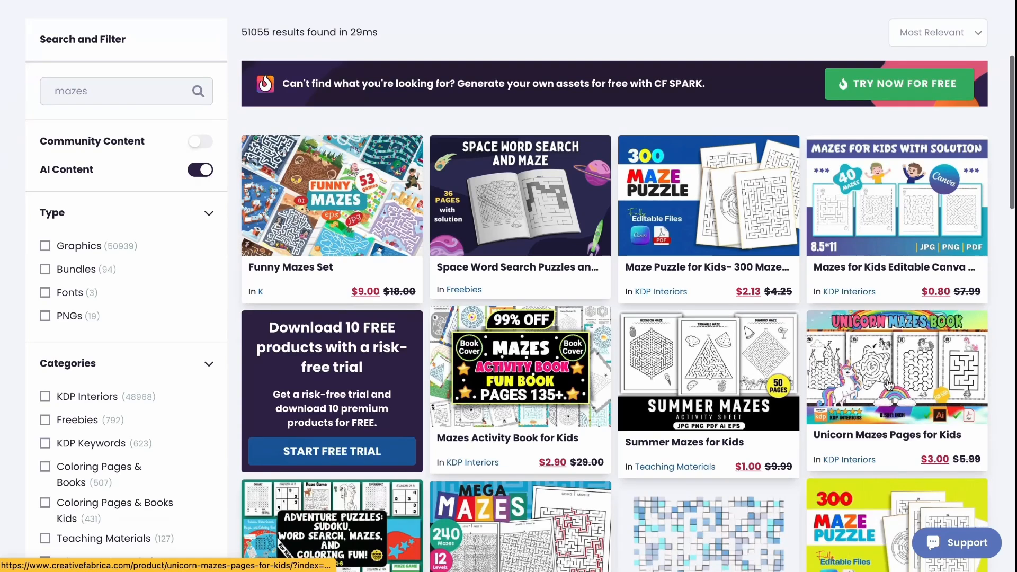
scroll(657, 279, up, 2)
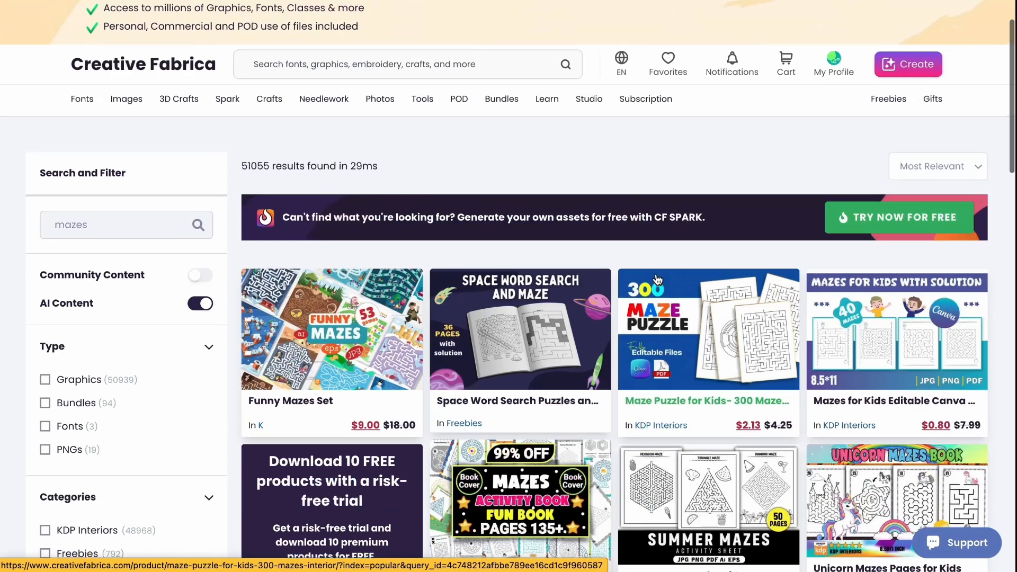
scroll(658, 279, up, 1)
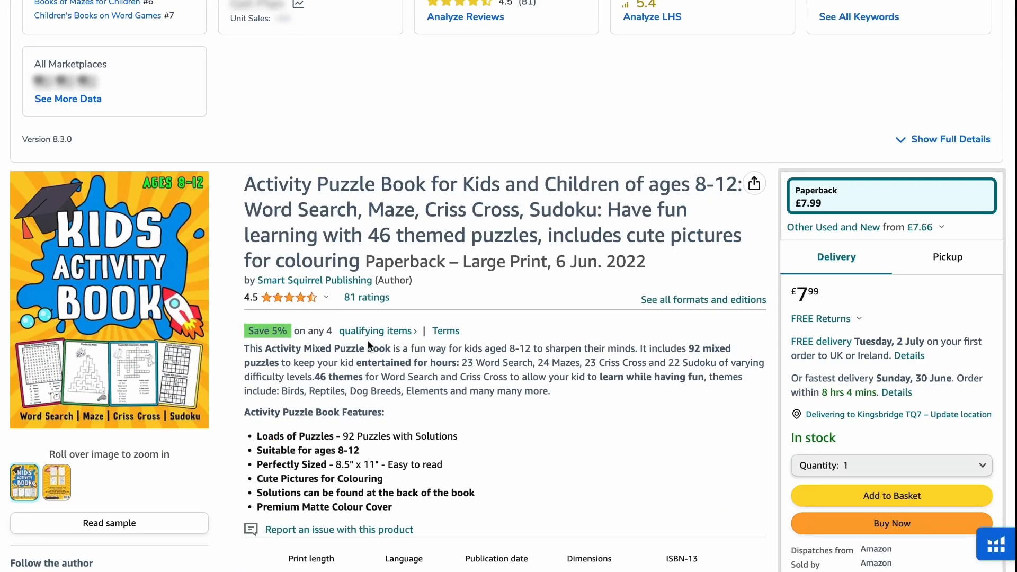
Step: Switch back to the Amazon activity puzzle book listing, highlight its full title and clear the selection
drag(659, 271, 277, 184)
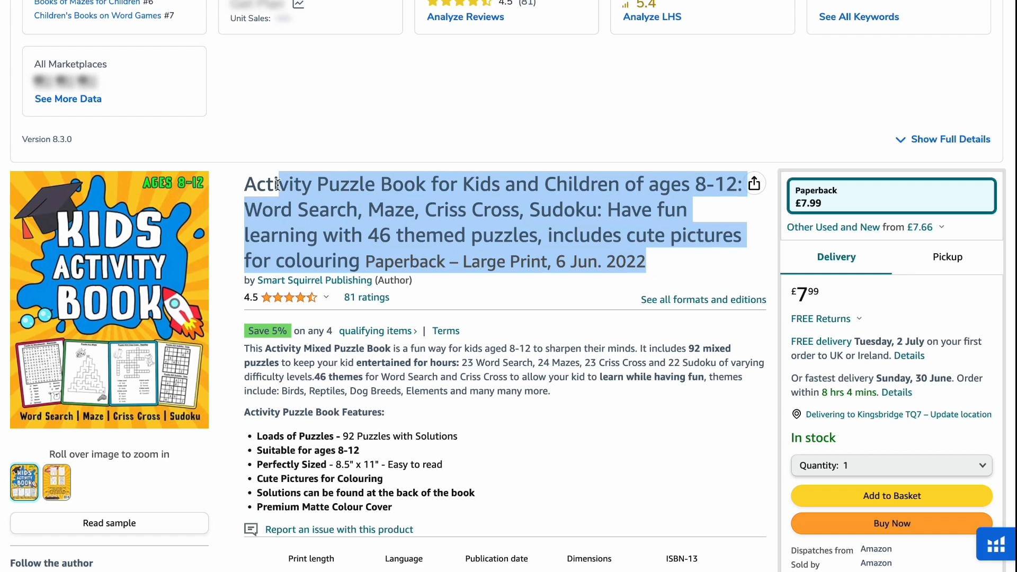
click(292, 193)
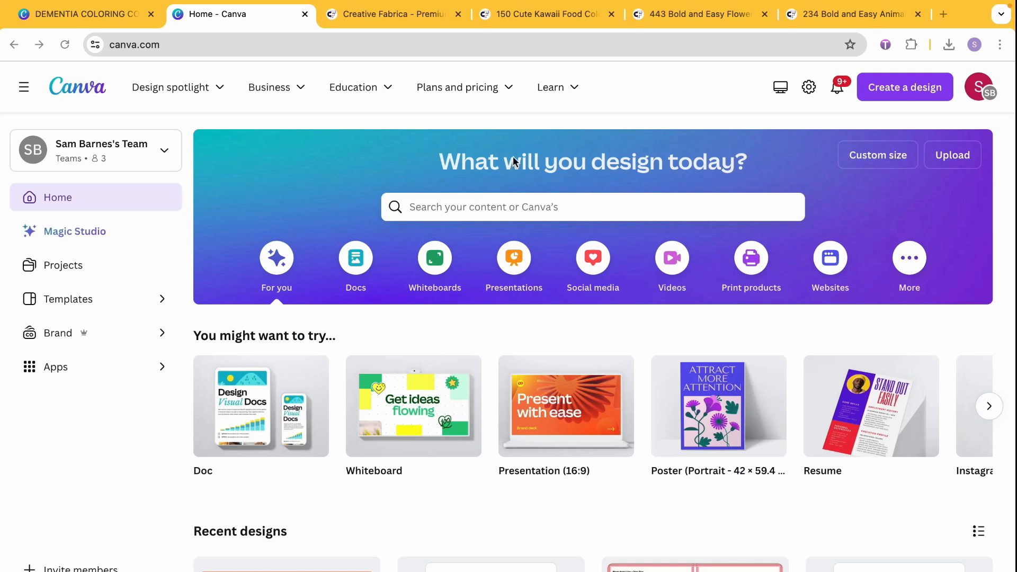
Step: View the food coloring results on Creative Fabrica and return to the Canva home page
click(386, 14)
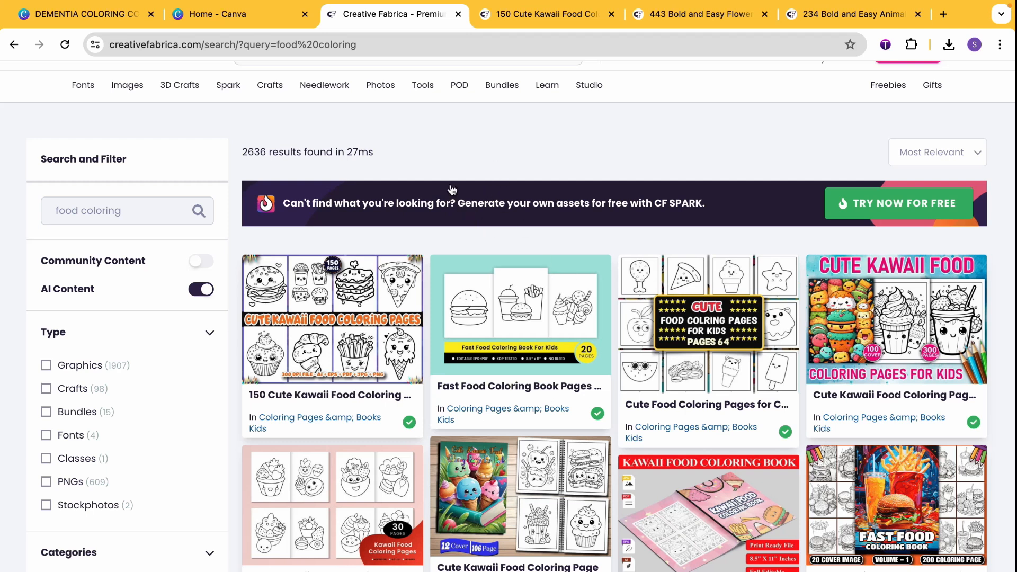
click(278, 16)
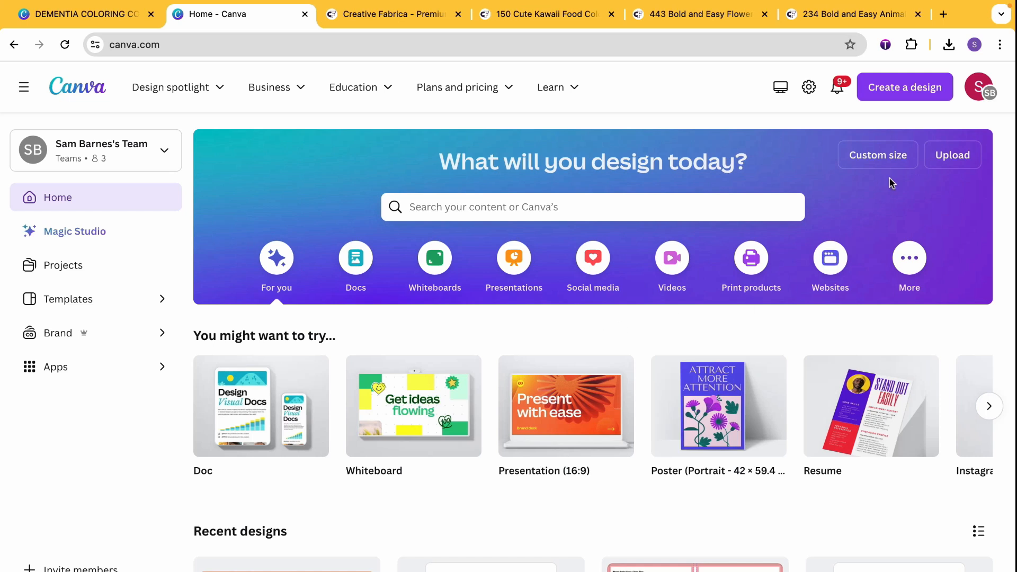
Step: Create a new custom-size design in Canva, 8.5 in wide and 11 in high
click(909, 96)
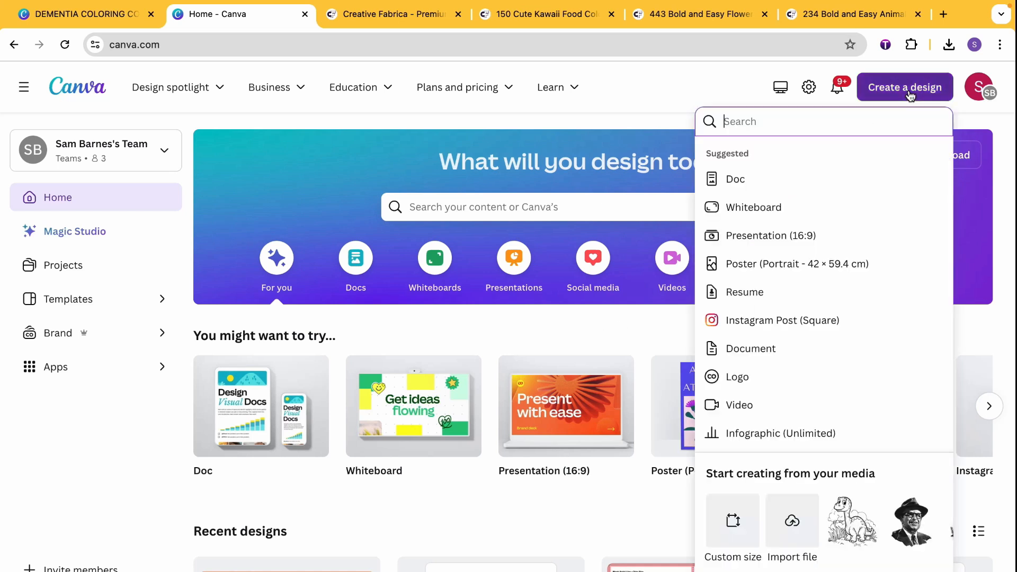
click(733, 519)
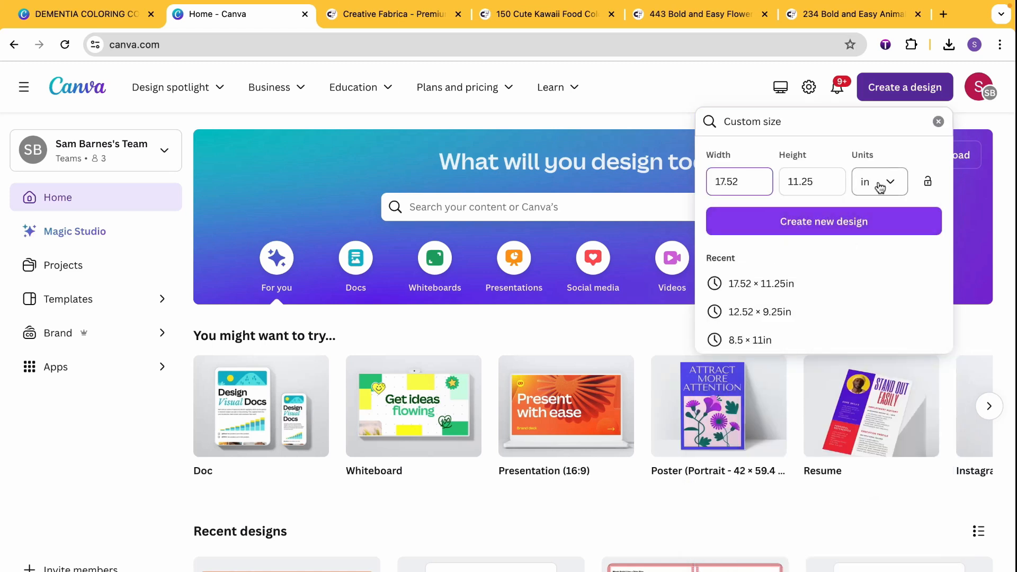
double_click(752, 184)
text(8.5)
double_click(810, 178)
text(11)
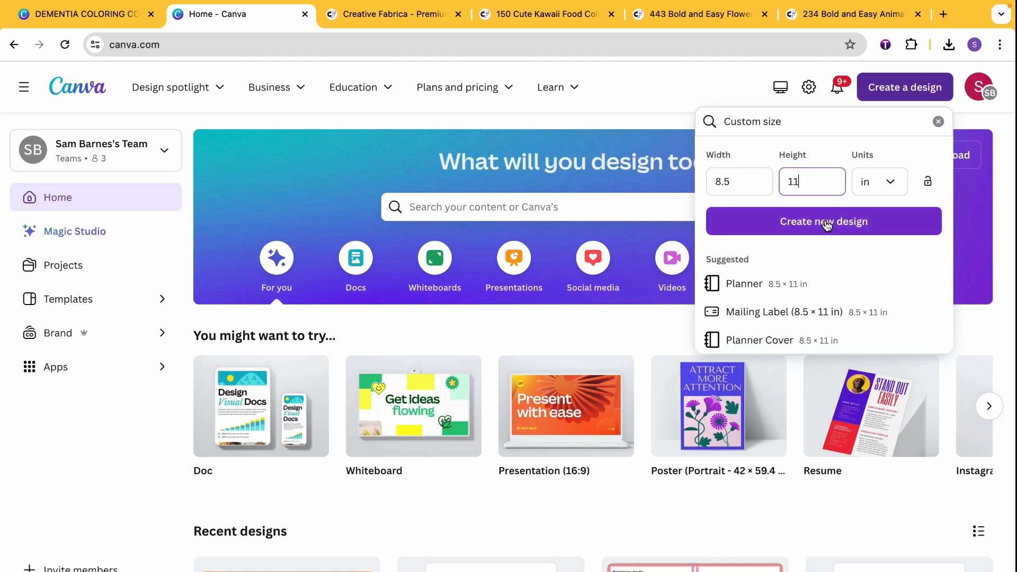
click(826, 223)
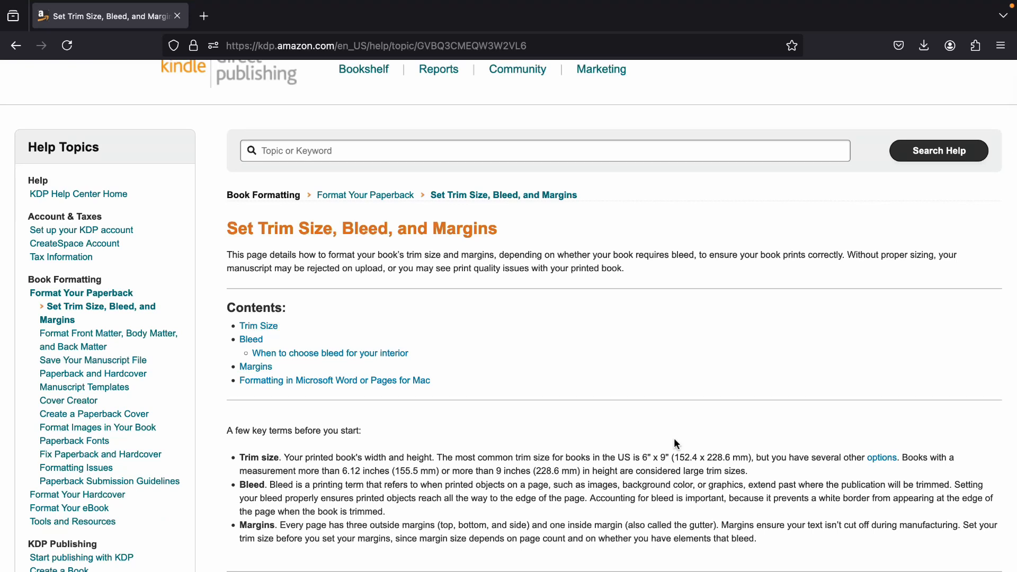
Step: Read through the trim size, bleed and margins sections of the KDP help page down to the minimum margin table
scroll(677, 444, down, 10)
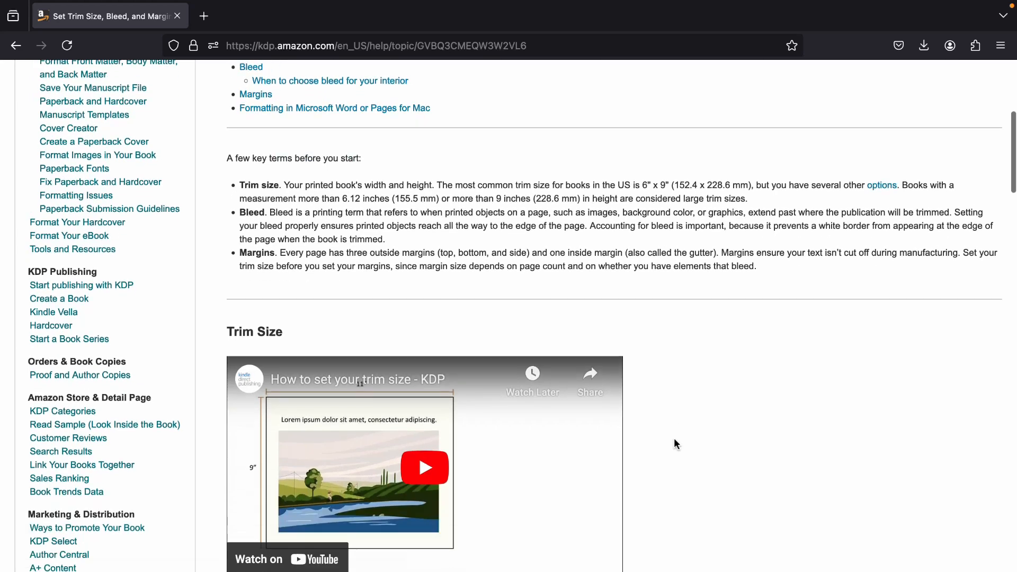
scroll(418, 296, up, 1)
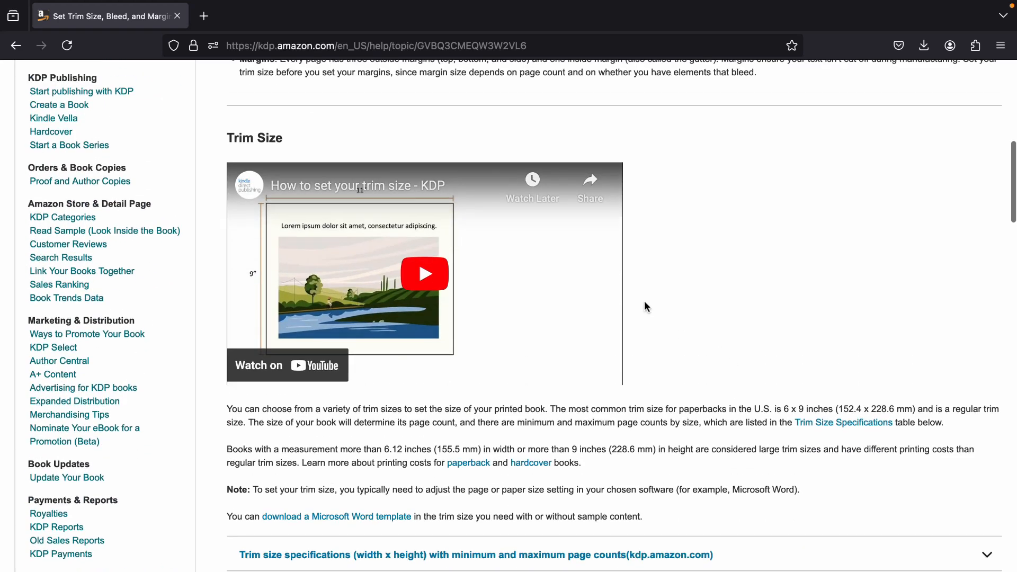
scroll(597, 311, down, 10)
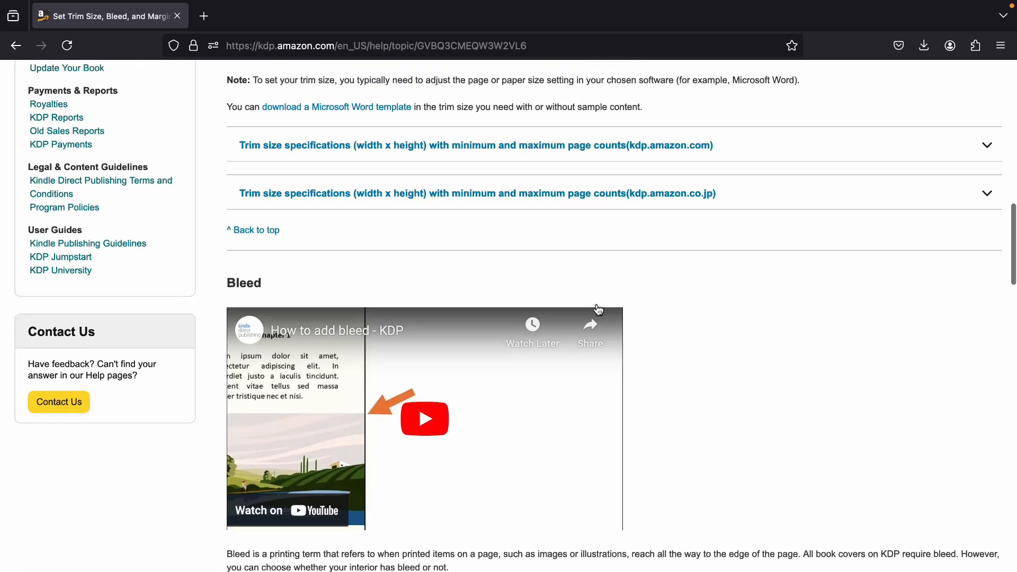
scroll(598, 339, down, 8)
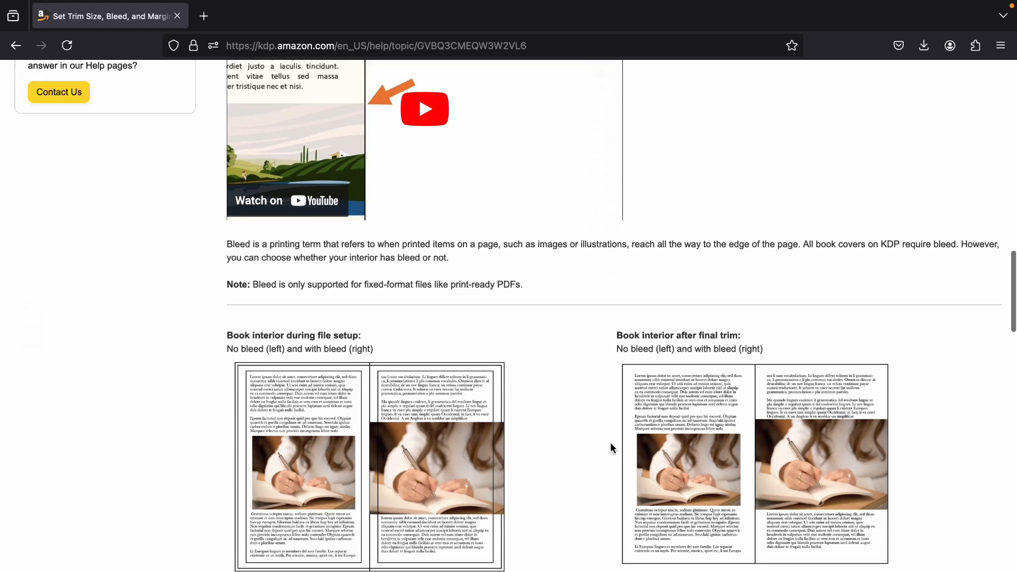
scroll(611, 448, down, 18)
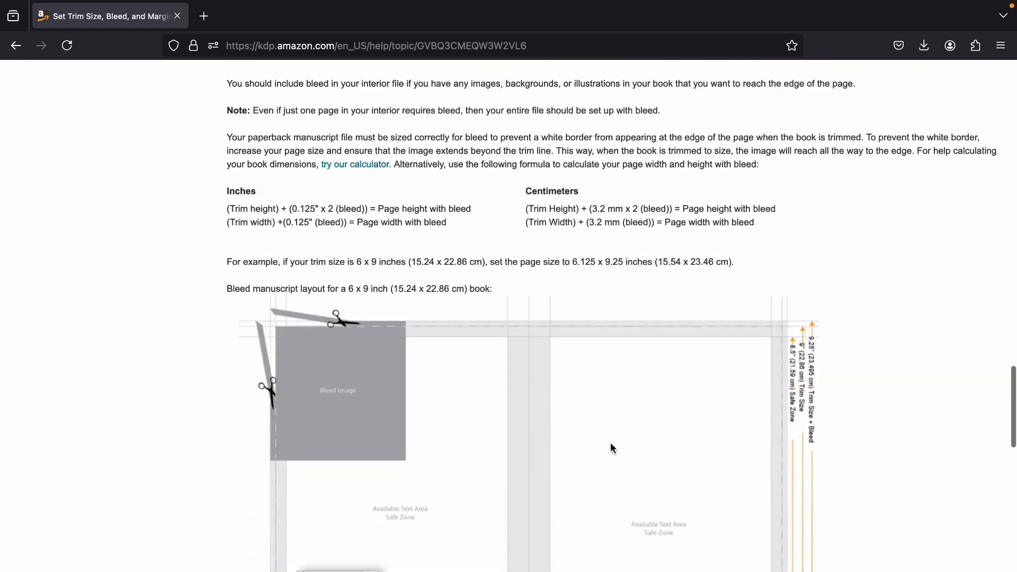
scroll(610, 442, down, 9)
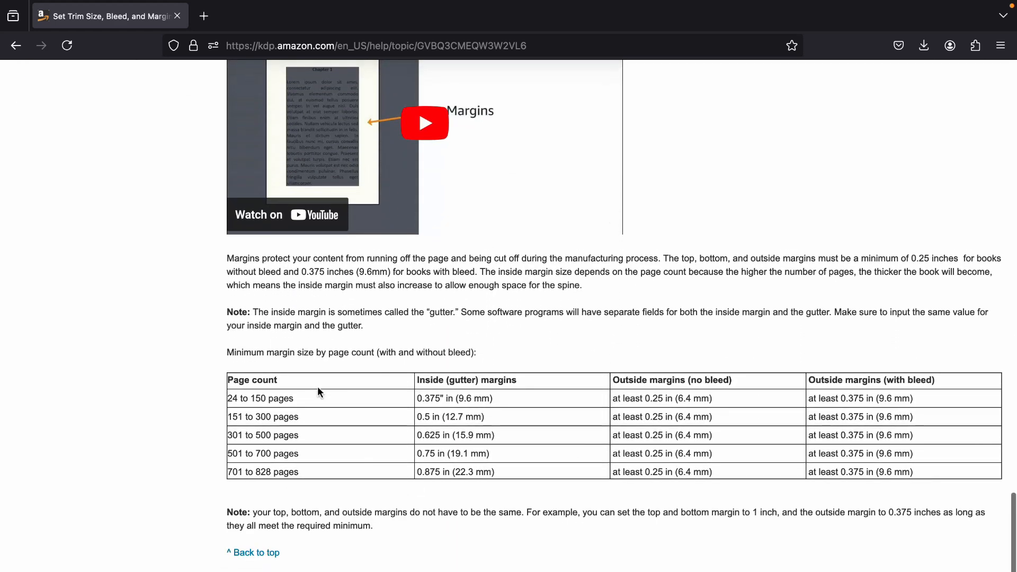
Step: Highlight the page count, inside margin and no-bleed outside margin in the 24 to 150 pages row of the margin table
drag(295, 399, 228, 400)
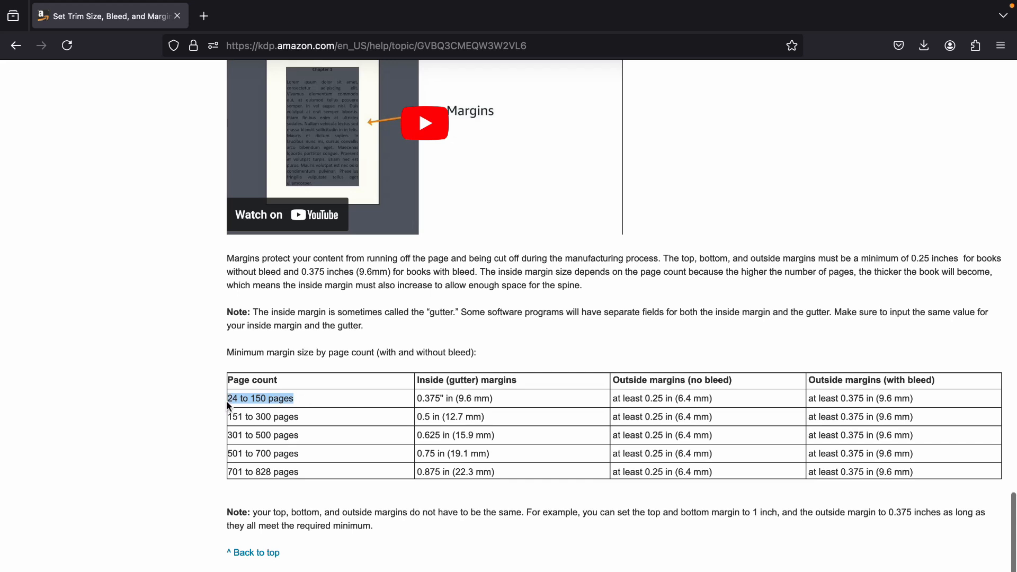
drag(477, 398, 423, 399)
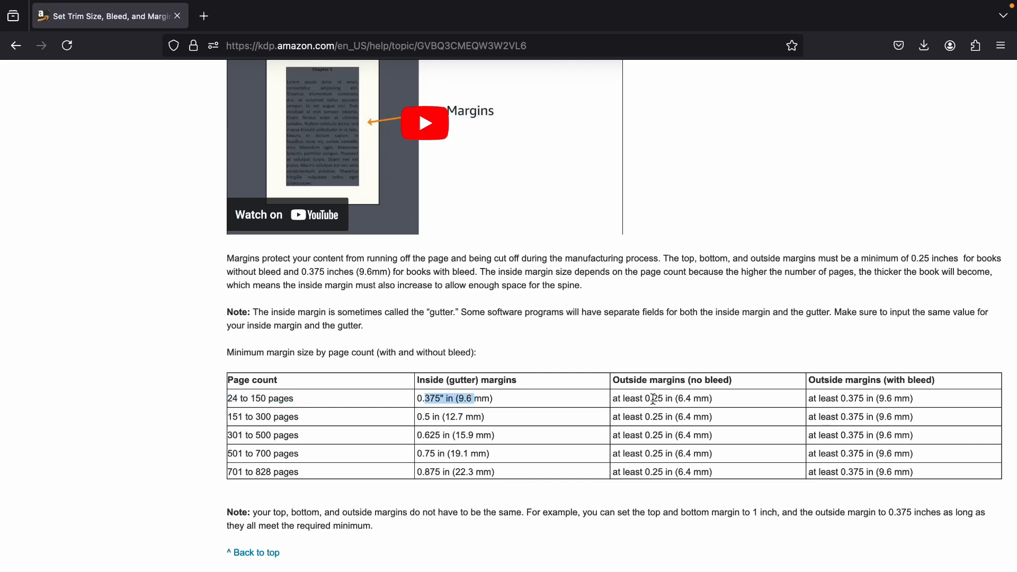
drag(653, 399, 626, 400)
scroll(563, 404, up, 3)
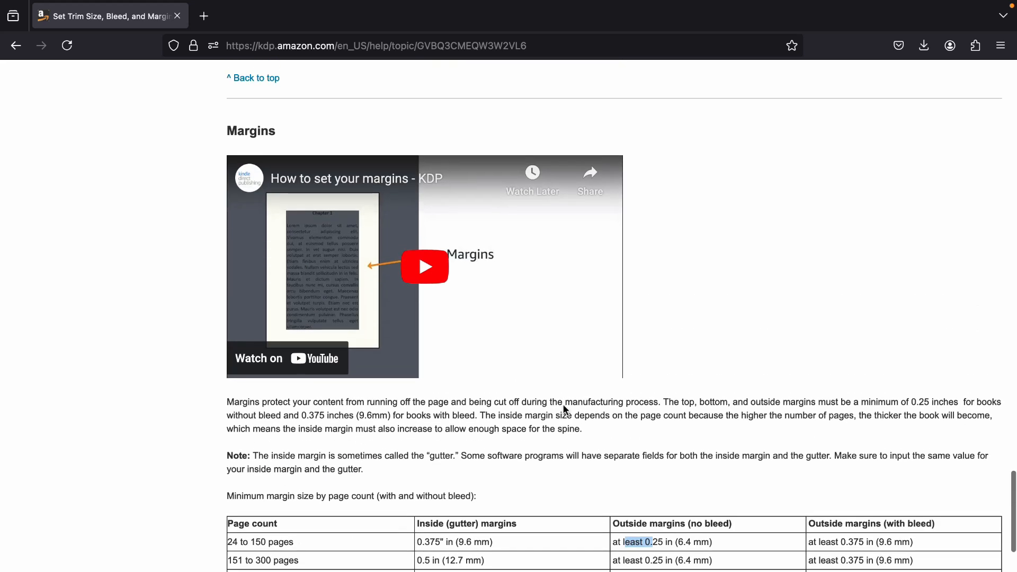
Step: Skim the help page back to its beginning and return to the previously visited page
scroll(756, 421, up, 15)
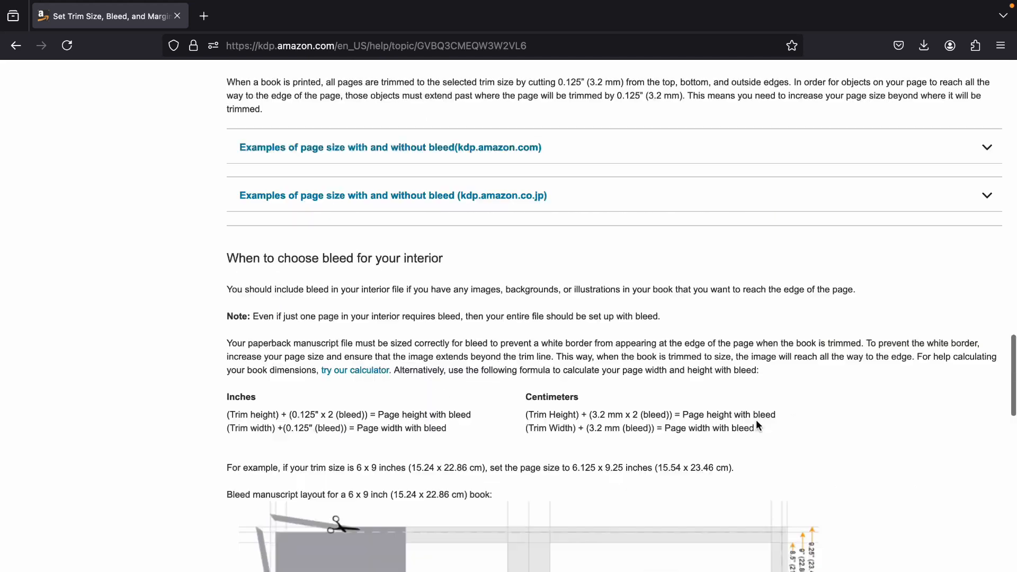
scroll(757, 425, up, 15)
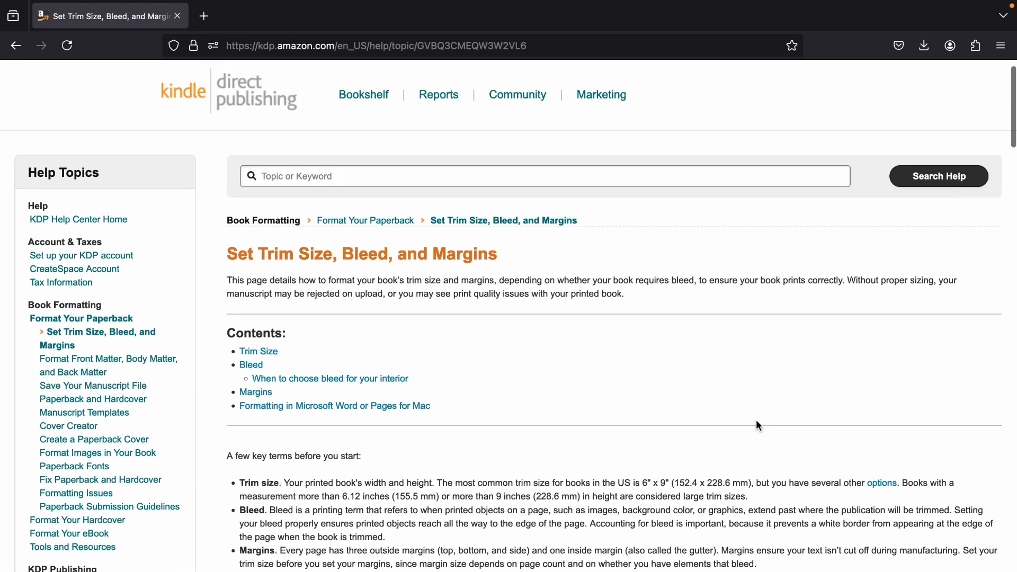
scroll(756, 420, up, 1)
scroll(564, 451, up, 1)
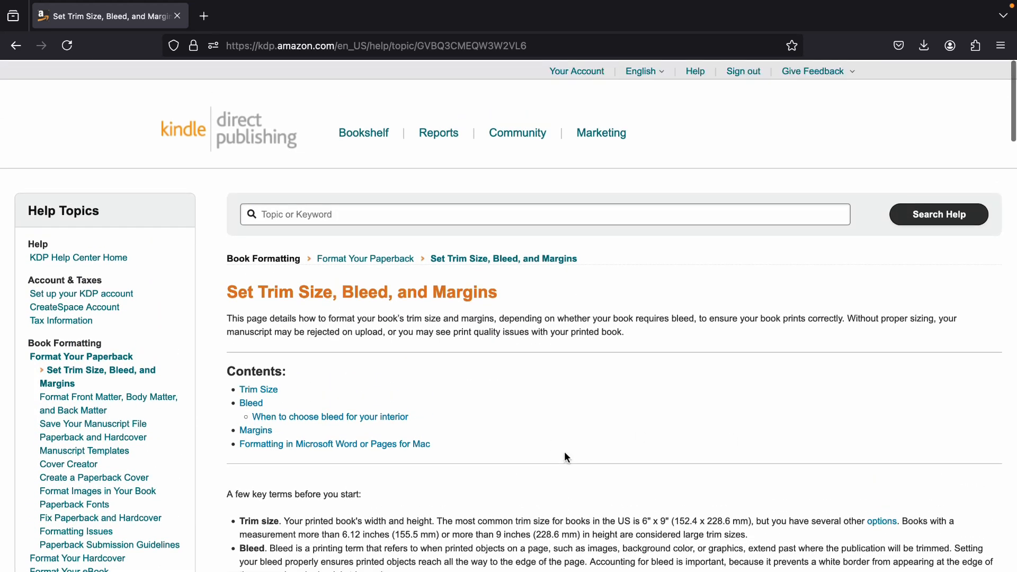
click(16, 46)
click(404, 231)
scroll(545, 408, down, 16)
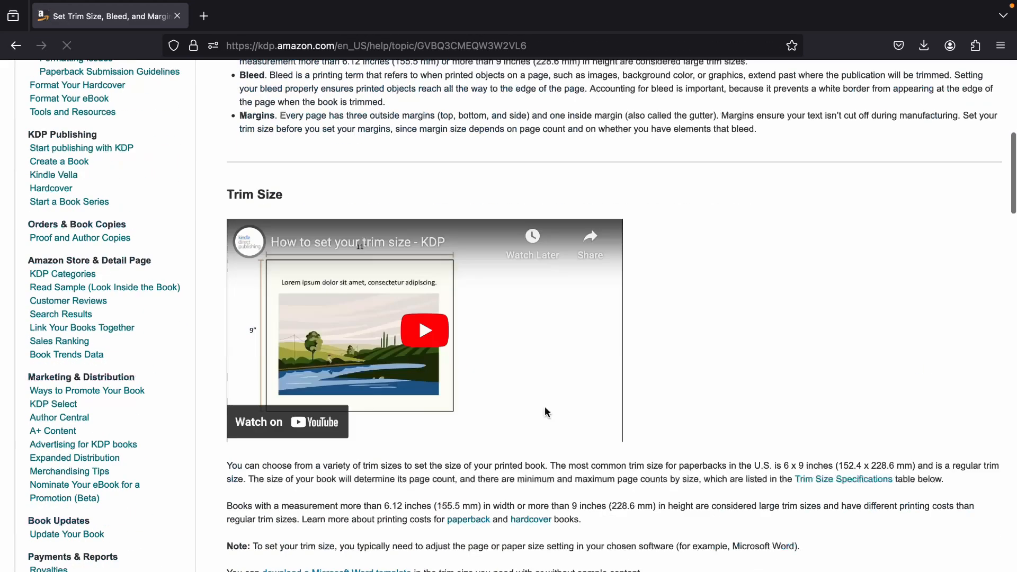
scroll(691, 349, down, 5)
scroll(692, 354, down, 5)
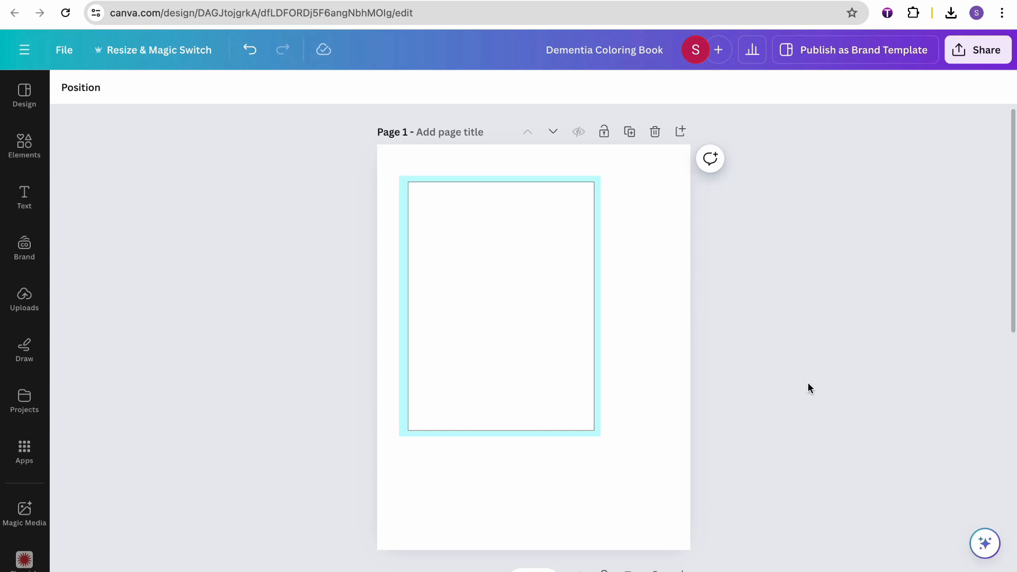
Step: Look over the margin templates on both Canva pages and move page 1's template to the page's upper-left corner
scroll(506, 278, down, 6)
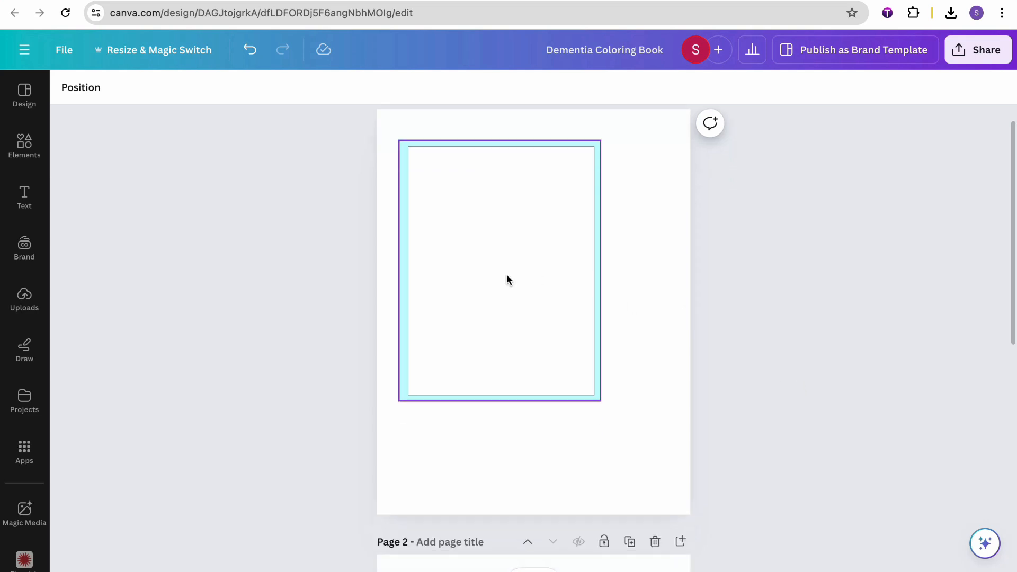
scroll(593, 421, down, 1)
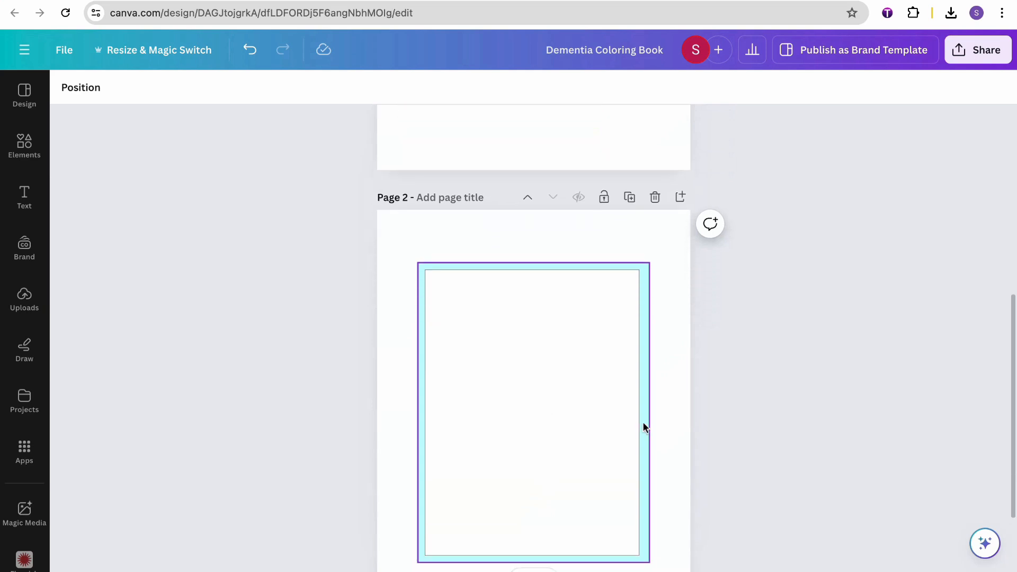
scroll(701, 413, up, 6)
scroll(700, 420, up, 2)
drag(504, 356, 485, 328)
click(625, 326)
click(545, 316)
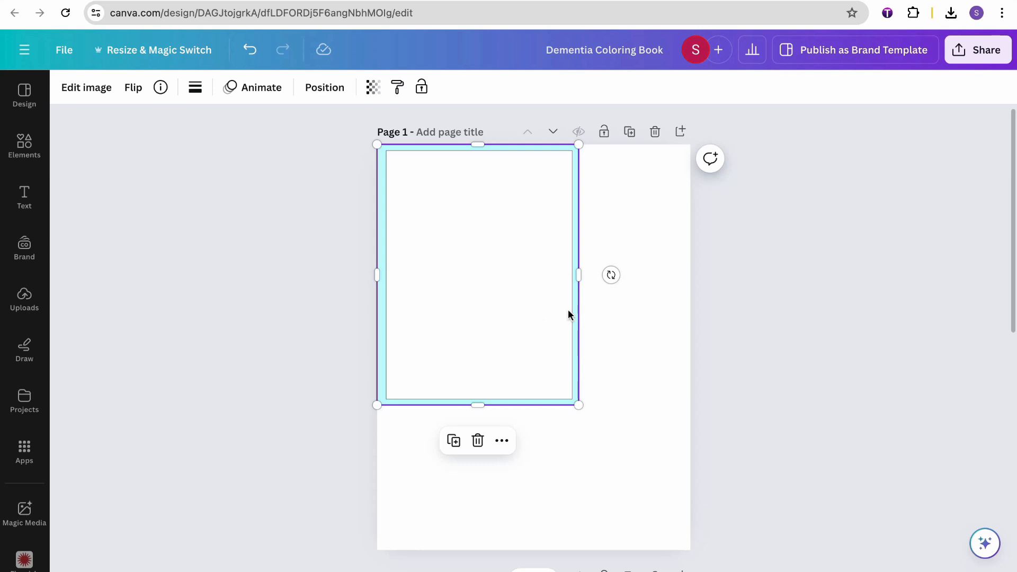
scroll(660, 348, down, 2)
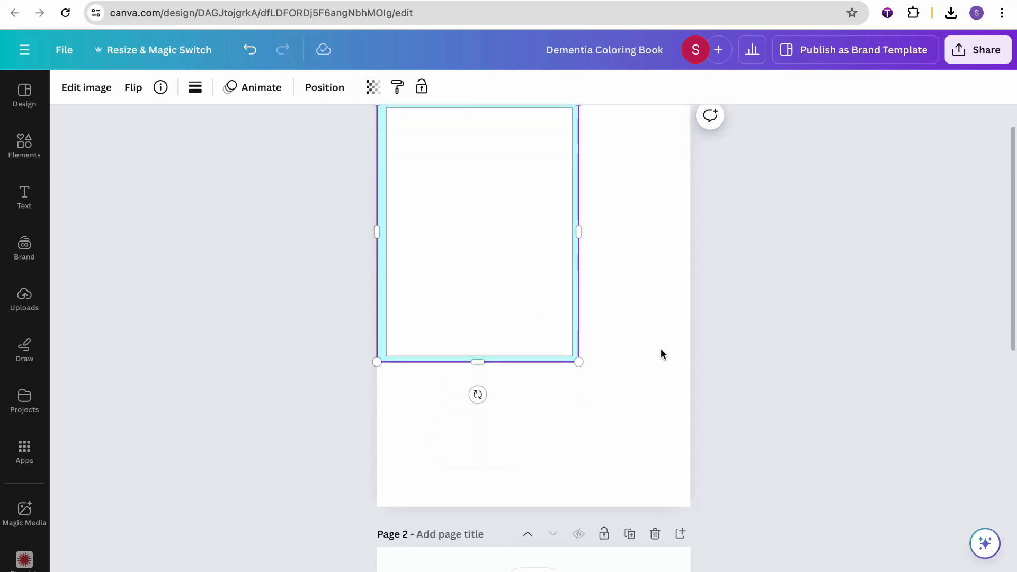
click(606, 307)
scroll(618, 304, up, 2)
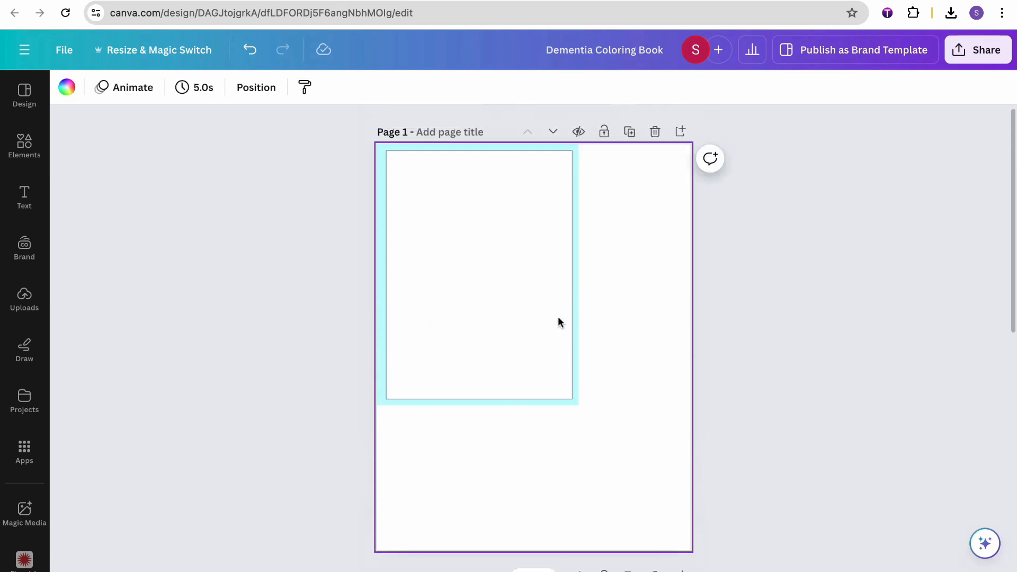
Step: Enlarge the margin template on page 1 so it fills the whole page, and deselect it
click(558, 322)
drag(583, 406, 699, 536)
drag(706, 546, 700, 541)
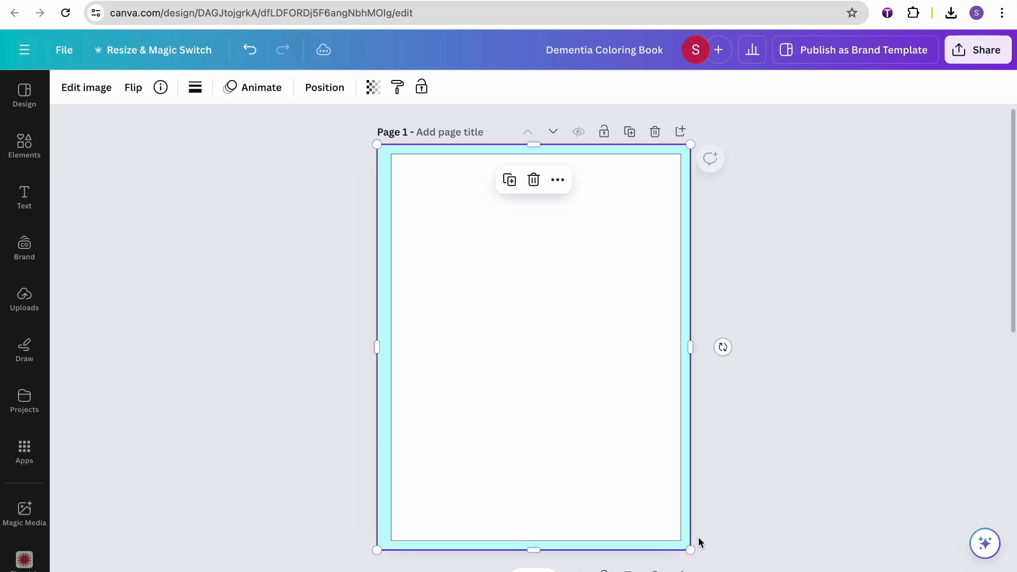
click(747, 504)
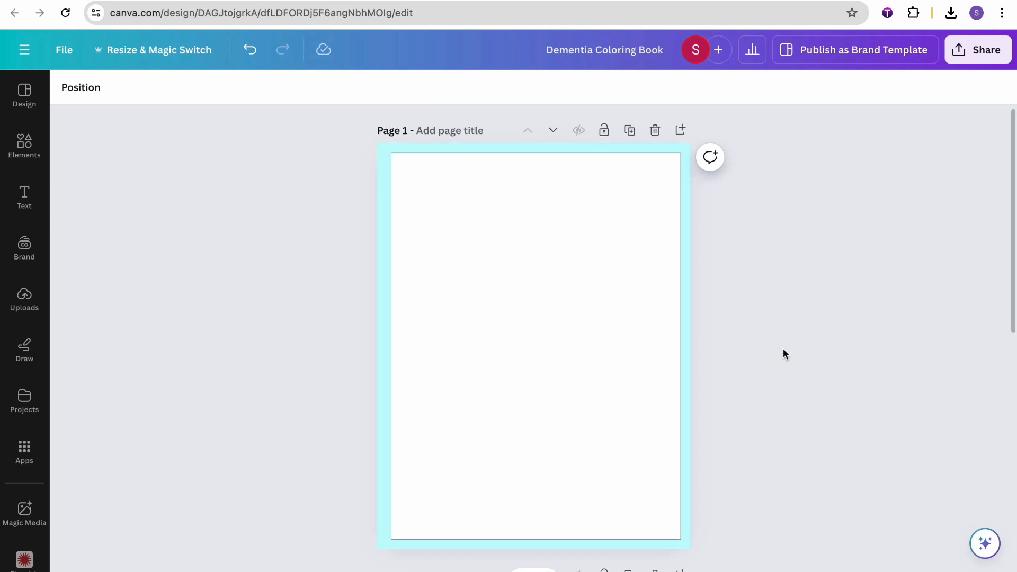
Step: Align the margin template on page 2 with the page's upper-left corner and enlarge it to fill the page
scroll(783, 352, down, 8)
click(547, 372)
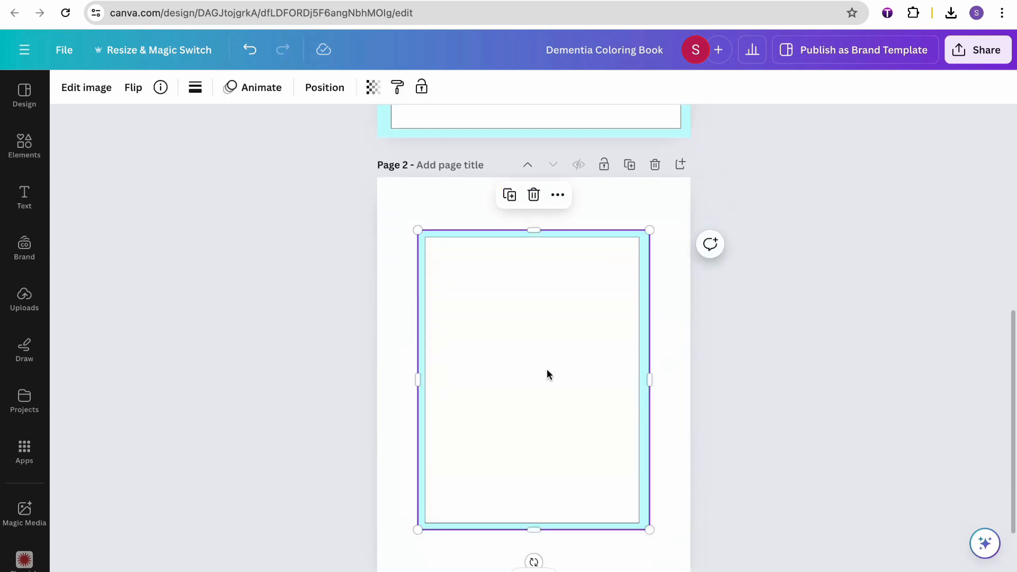
drag(548, 372, 509, 323)
scroll(510, 324, down, 1)
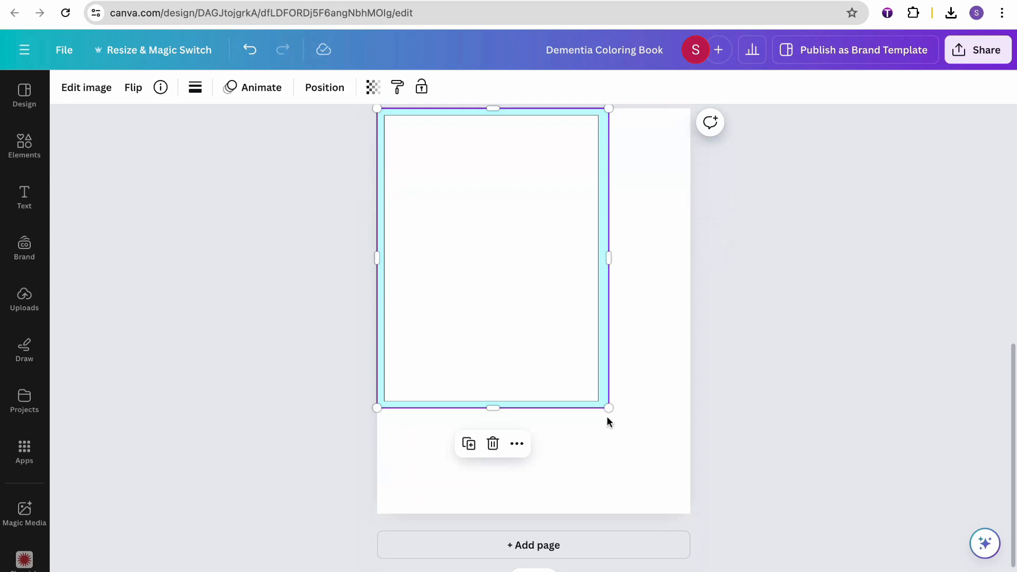
drag(616, 416, 694, 515)
click(753, 499)
scroll(754, 495, up, 9)
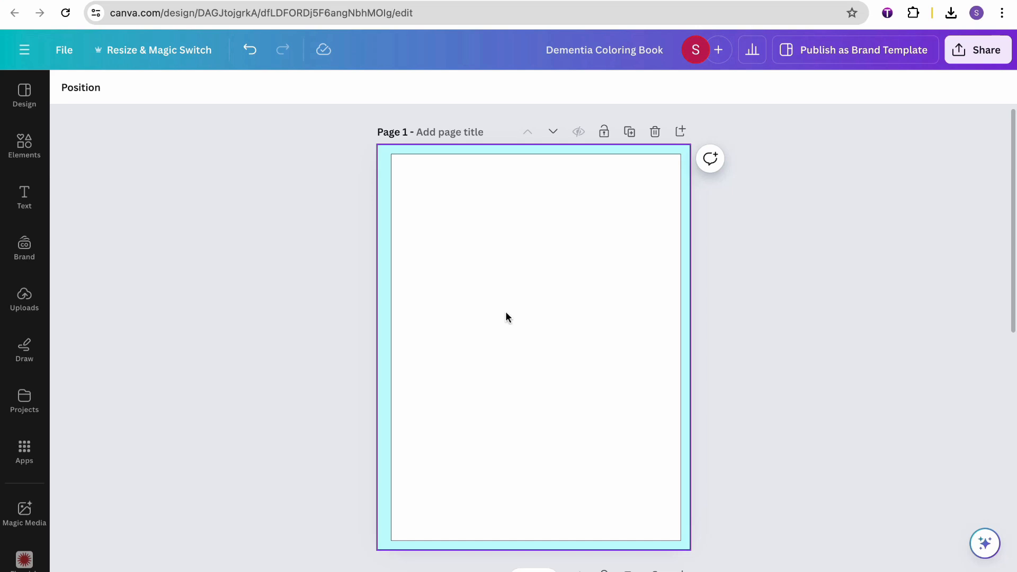
Step: Check the templates on pages 1 and 2 and switch the design to grid view
click(506, 314)
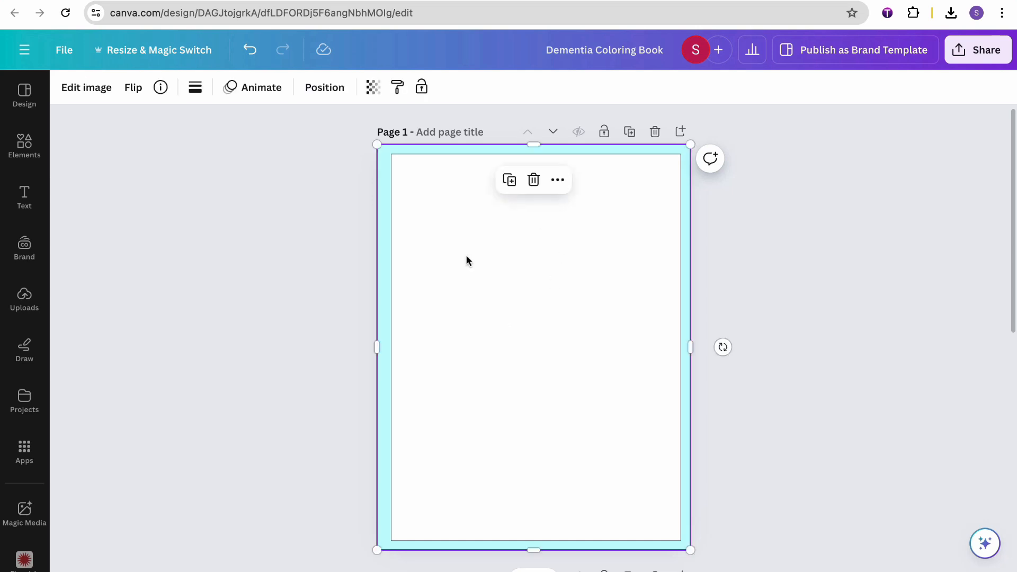
scroll(561, 285, down, 8)
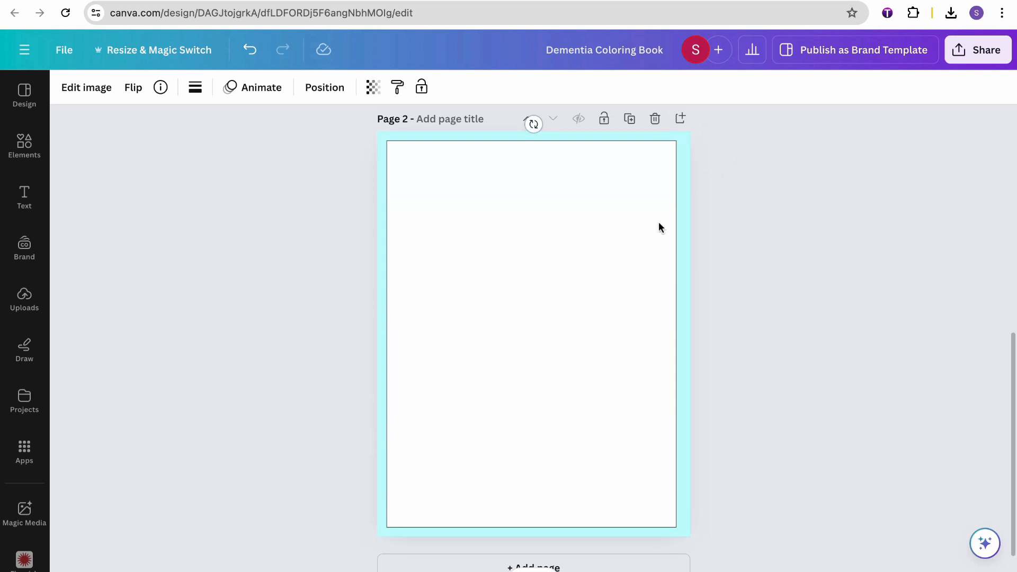
click(935, 571)
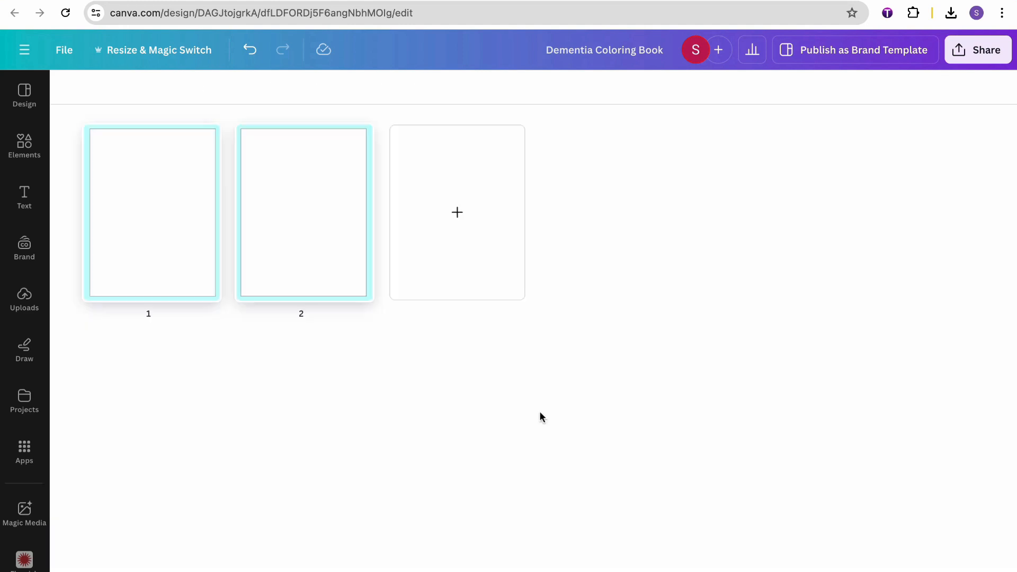
Step: Select pages 1 and 2 and duplicate them repeatedly until the design has 100 pages
click(142, 264)
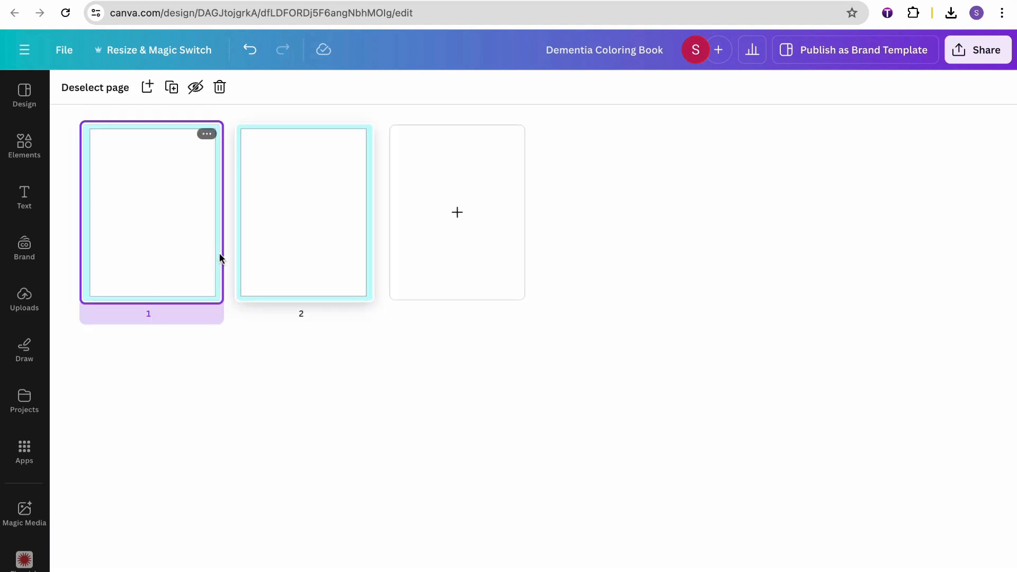
click(299, 249)
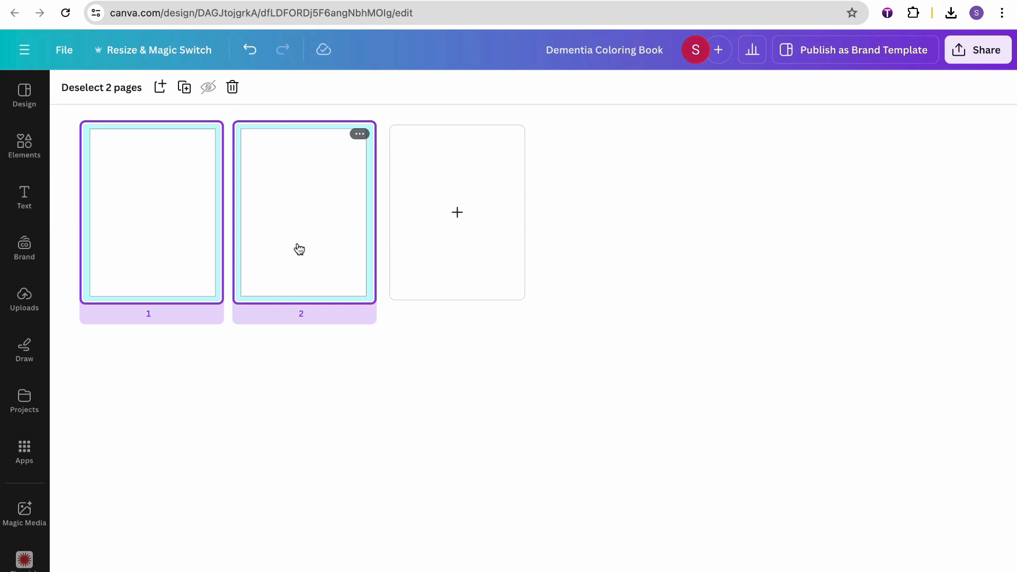
key(ctrl+d)
key(ctrl+d)
key(ctrl+d)
key(ctrl+d)
key(ctrl+d)
key(ctrl+d)
key(ctrl+d)
key(ctrl+d)
key(ctrl+d)
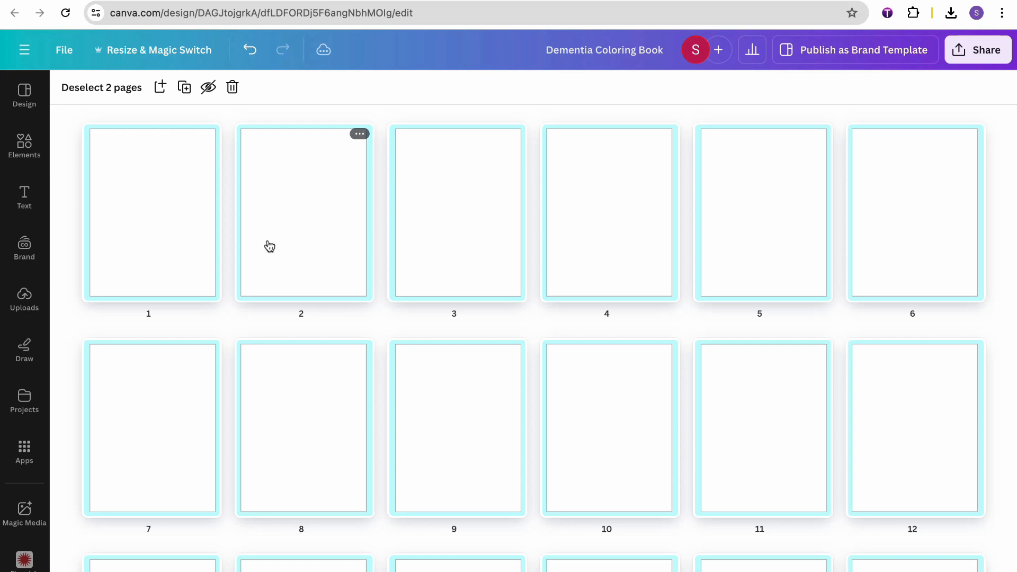
scroll(269, 246, down, 20)
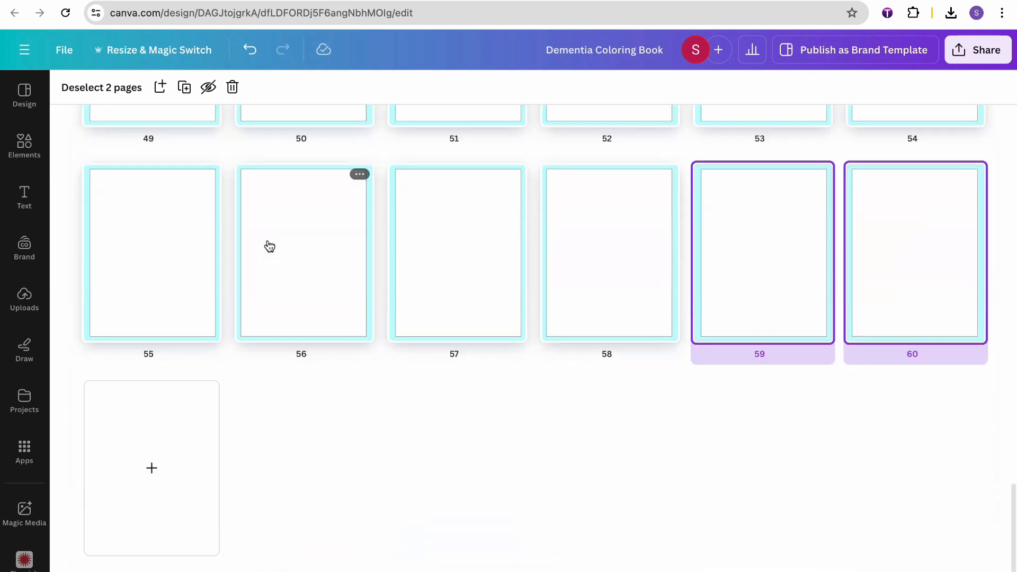
key(ctrl+d)
key(ctrl+d)
key(ctrl+d)
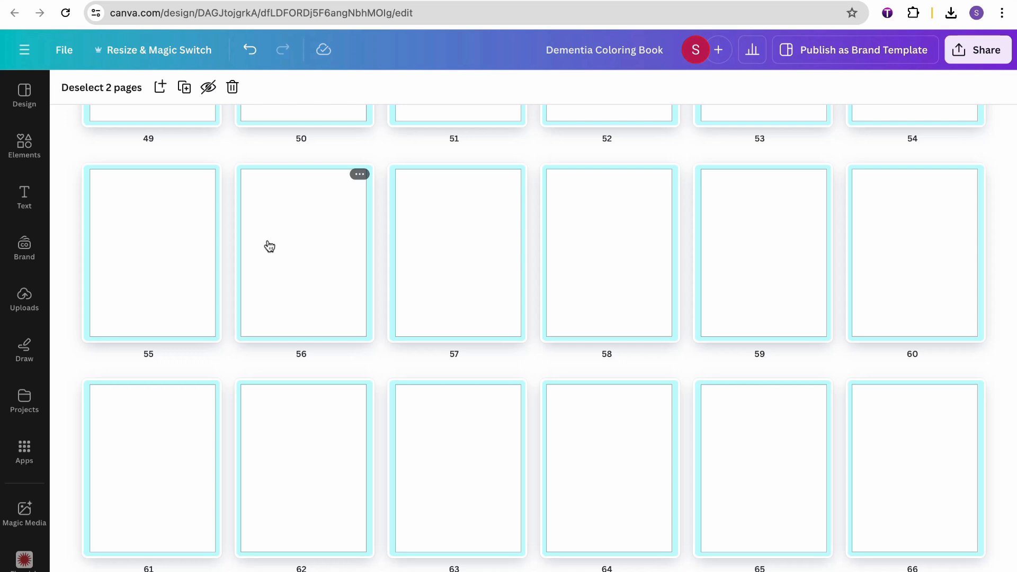
Step: Check the duplicated pages through to the last one and open page 1 for editing
scroll(276, 270, down, 20)
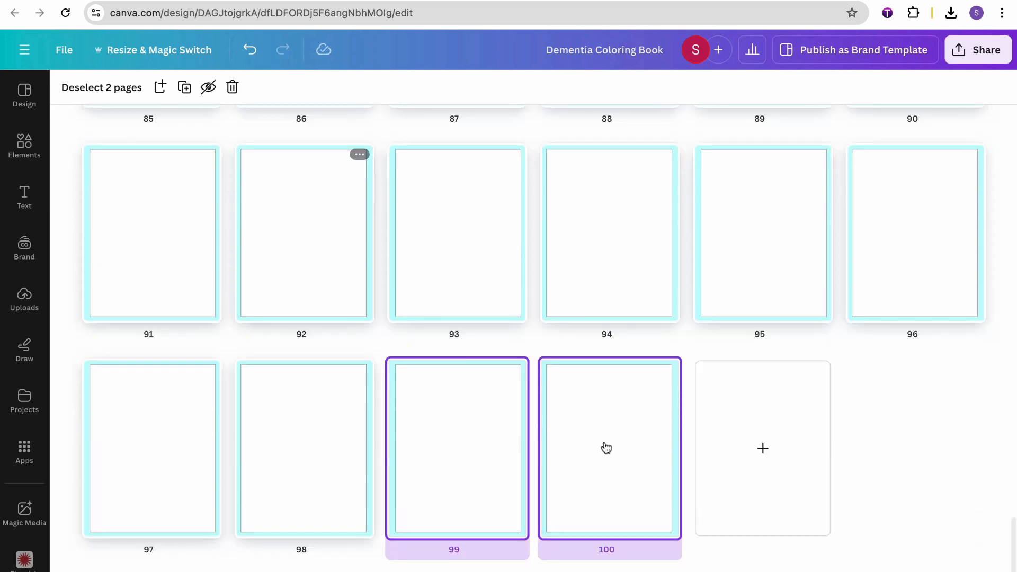
scroll(607, 448, up, 20)
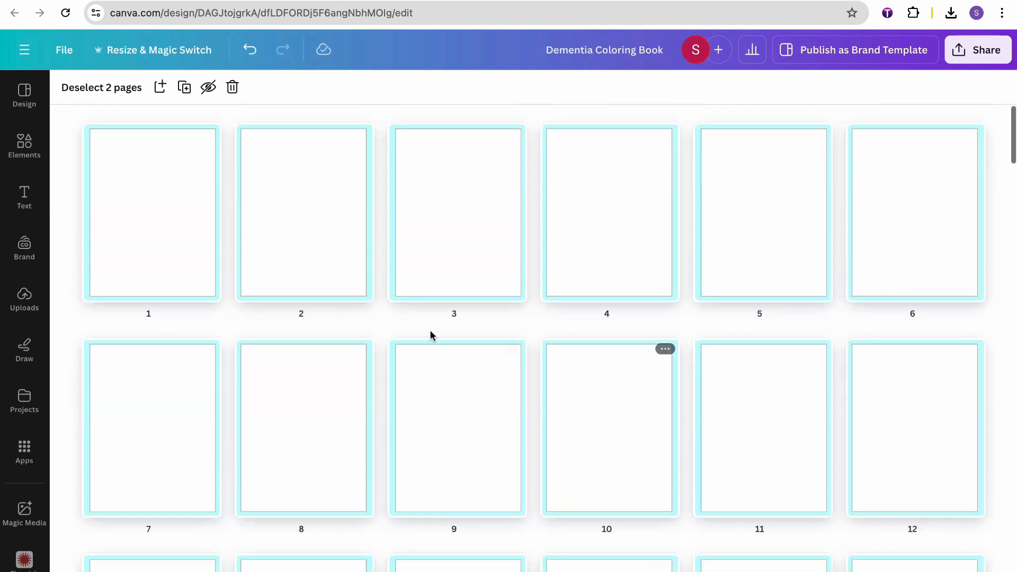
double_click(159, 208)
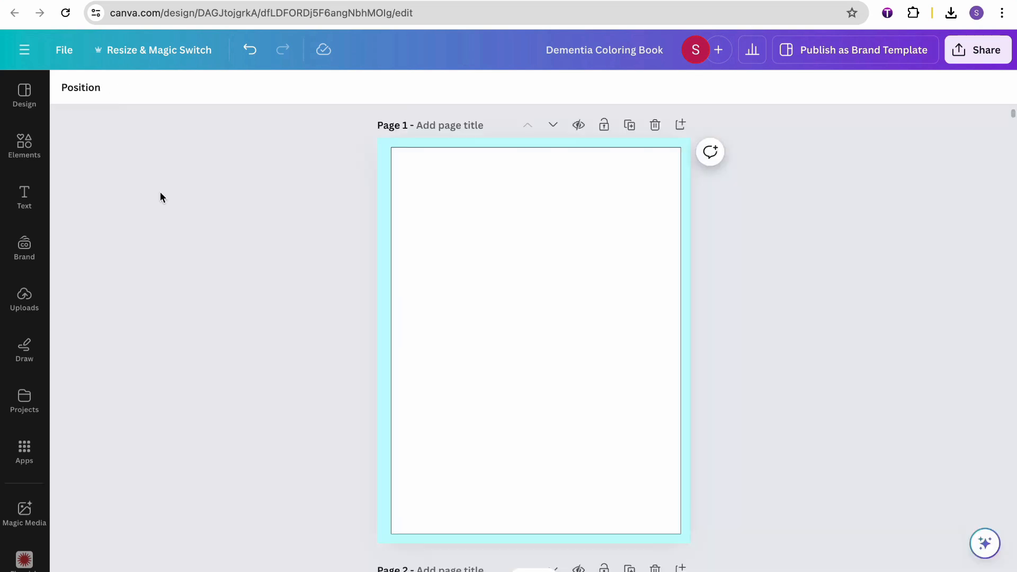
Step: Compare the margin templates on pages 1 and 2 of the design
scroll(530, 349, down, 5)
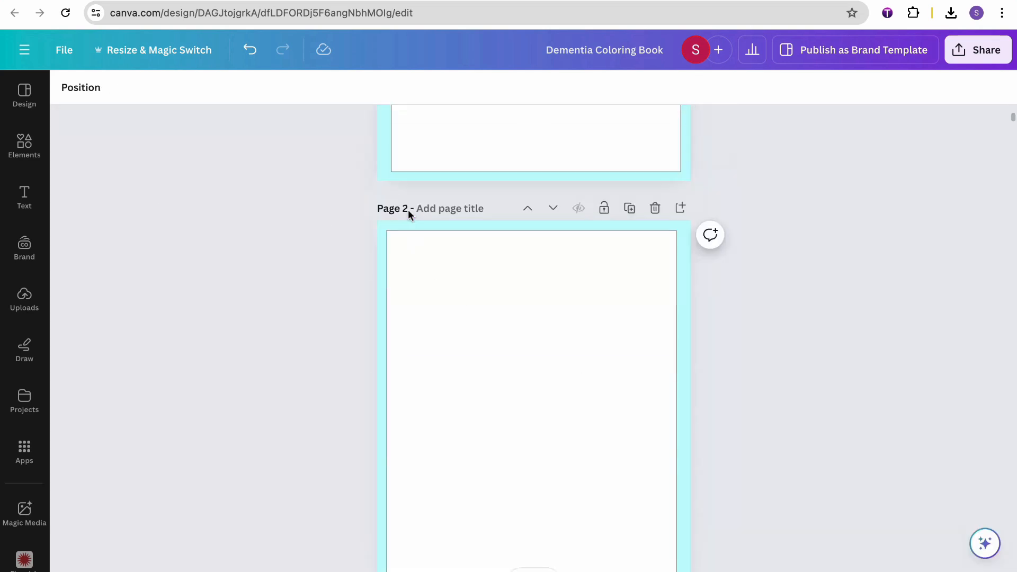
scroll(805, 341, up, 5)
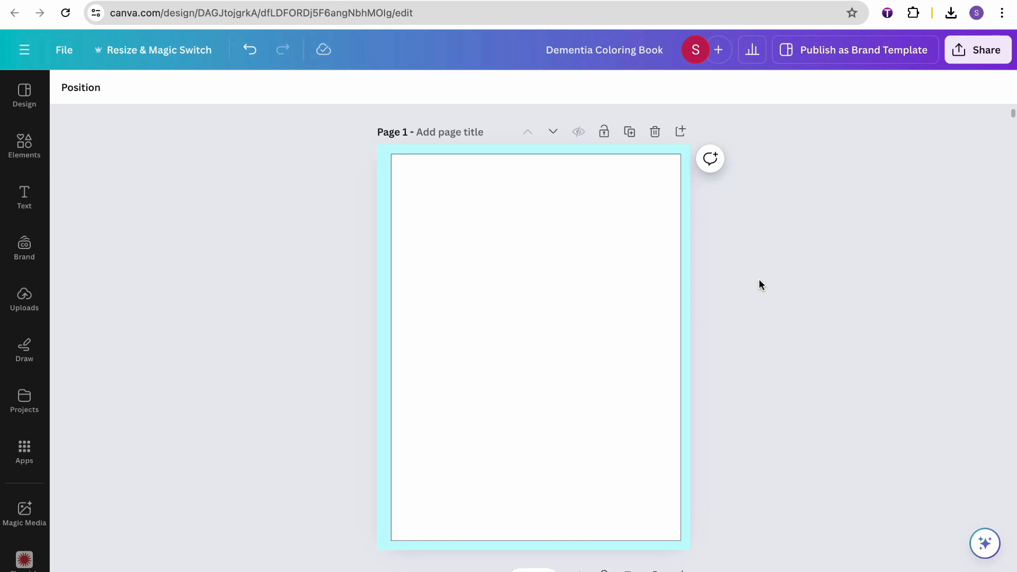
scroll(759, 280, down, 1)
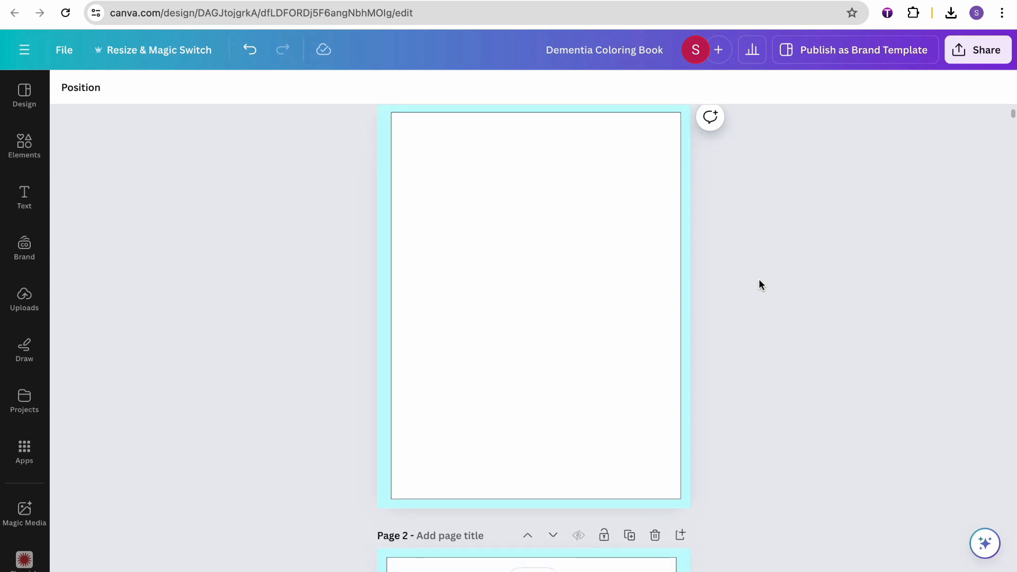
scroll(759, 281, down, 3)
scroll(759, 285, up, 4)
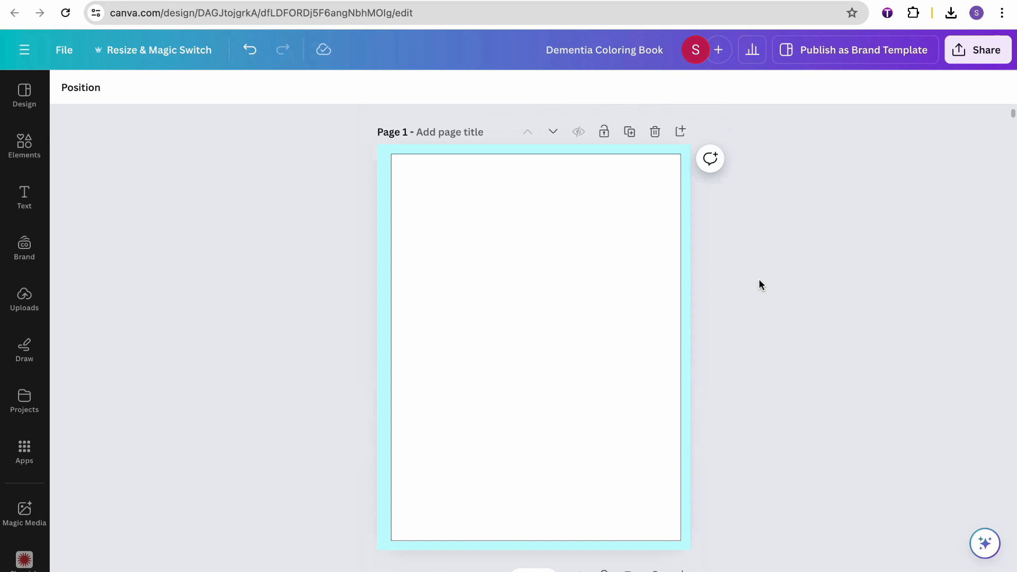
Step: Switch to the ChatGPT conversation and review the dementia coloring book question and the advice on simple designs and large print
key(ctrl+Tab)
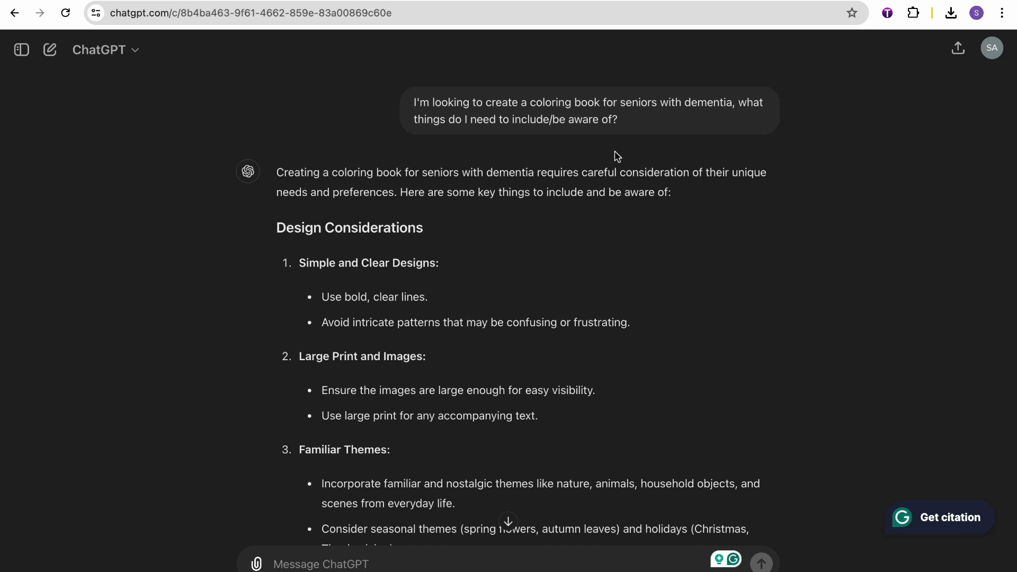
drag(414, 103, 721, 99)
drag(419, 120, 607, 130)
scroll(627, 160, down, 2)
scroll(627, 160, down, 1)
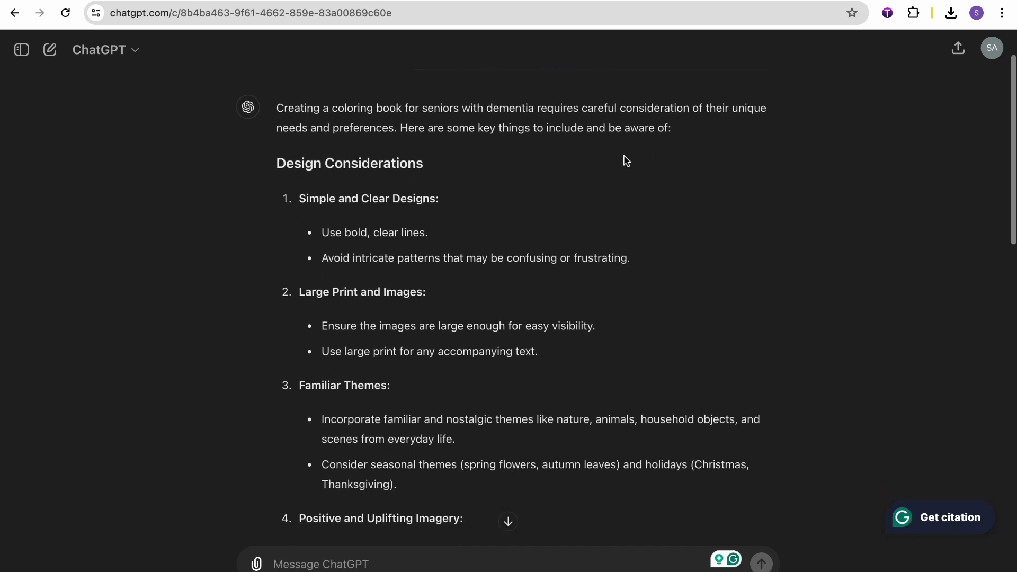
triple_click(409, 200)
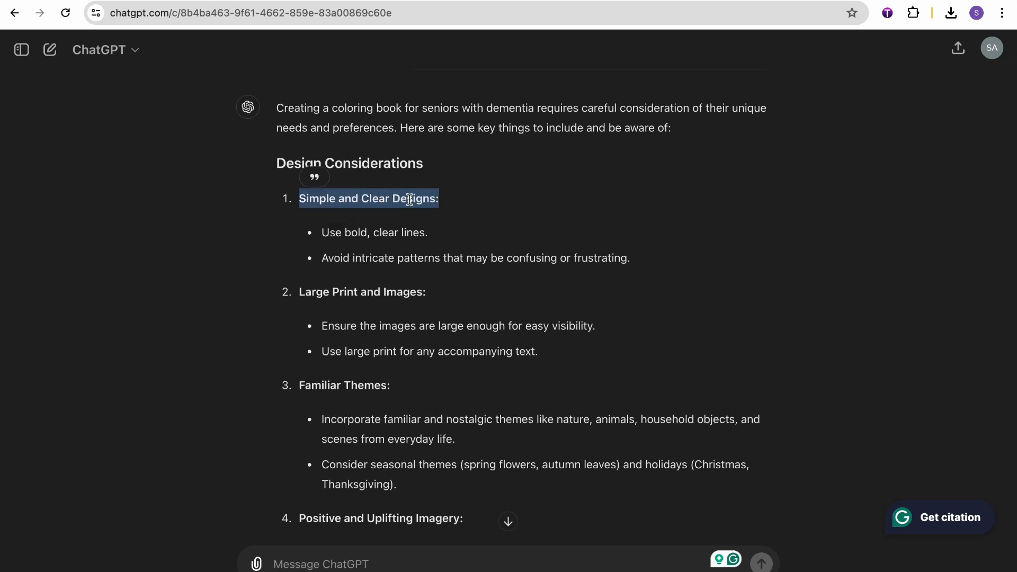
scroll(410, 200, down, 2)
triple_click(397, 227)
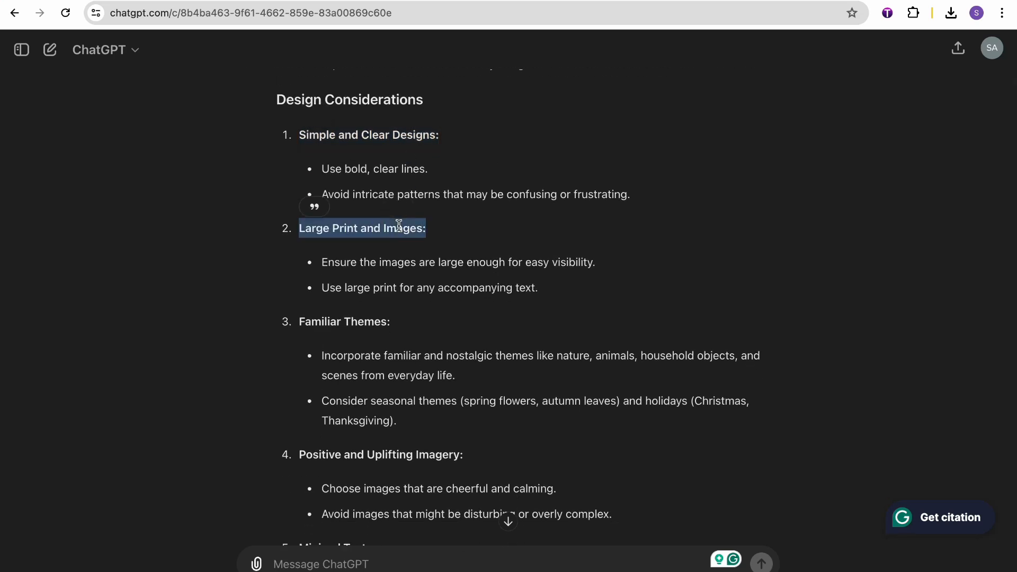
Step: Read the advice on familiar themes, seasonal themes, and positive and uplifting imagery
scroll(399, 225, down, 1)
scroll(399, 225, down, 1)
double_click(359, 256)
click(381, 297)
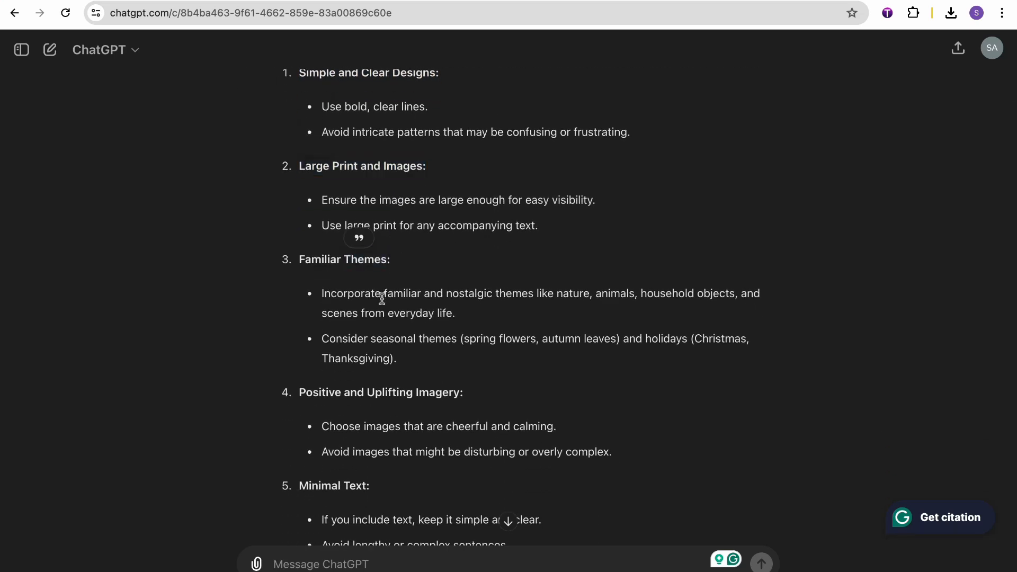
double_click(562, 293)
drag(601, 292, 694, 293)
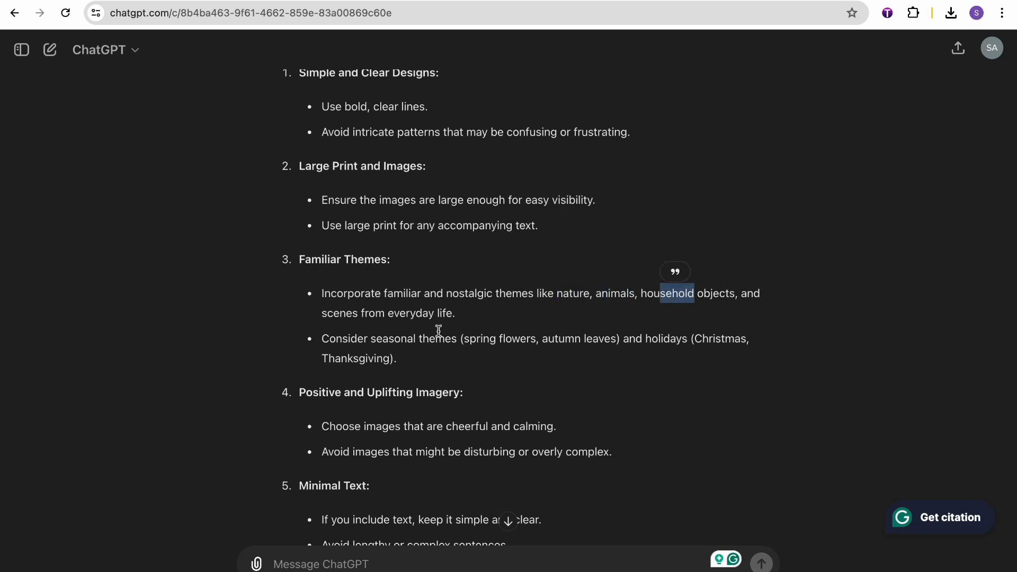
scroll(438, 329, down, 1)
drag(388, 317, 483, 318)
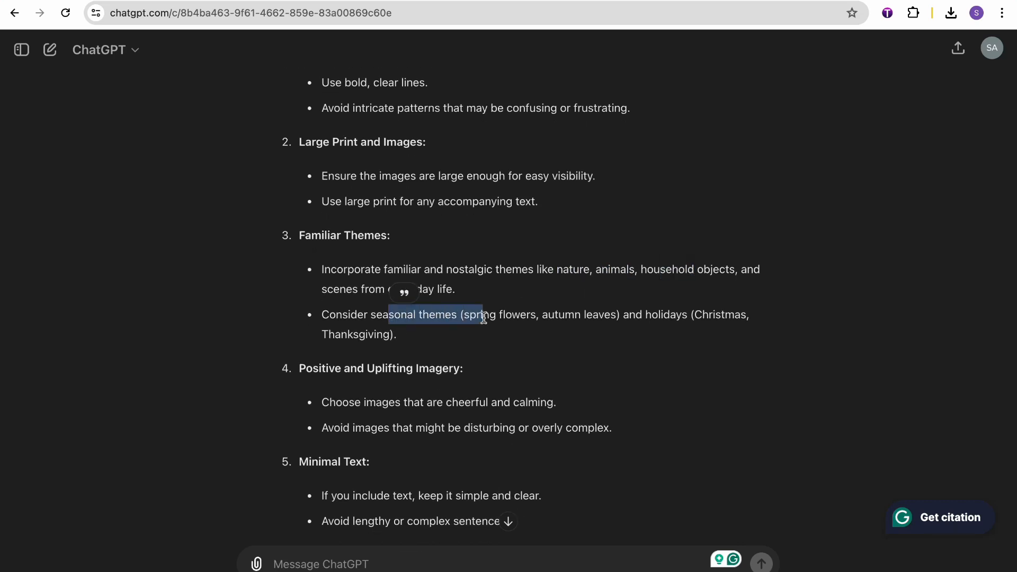
scroll(484, 319, down, 1)
drag(306, 332, 462, 333)
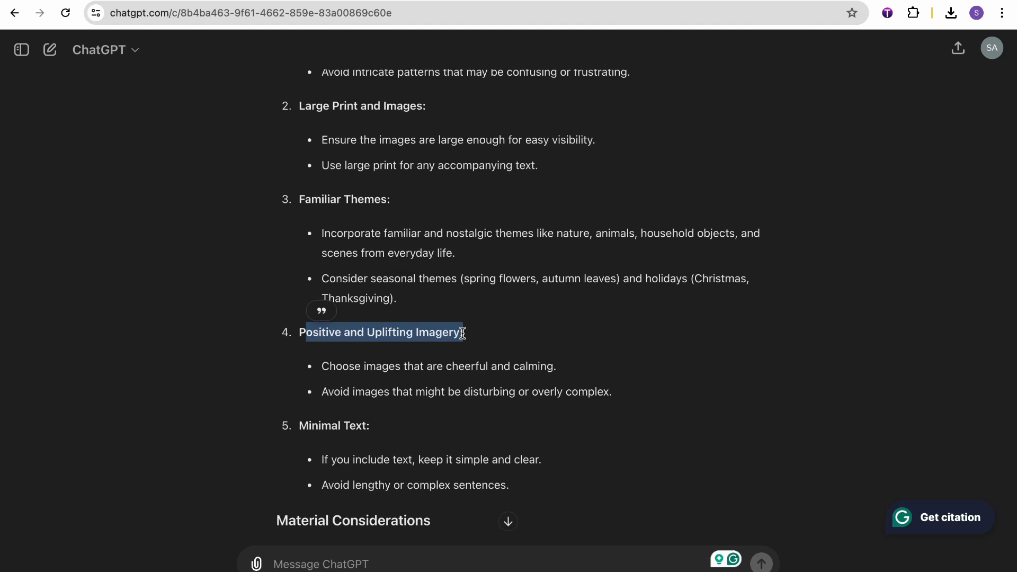
click(617, 308)
Step: Skim the minimal text and material considerations and go over the main design considerations again
scroll(617, 309, down, 2)
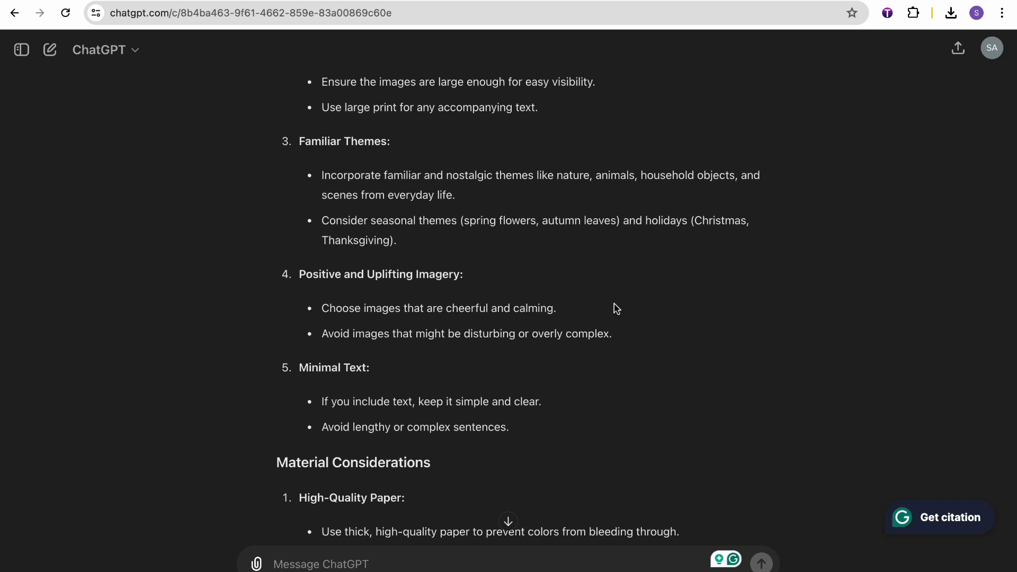
scroll(616, 309, down, 2)
scroll(615, 307, down, 2)
scroll(599, 291, up, 7)
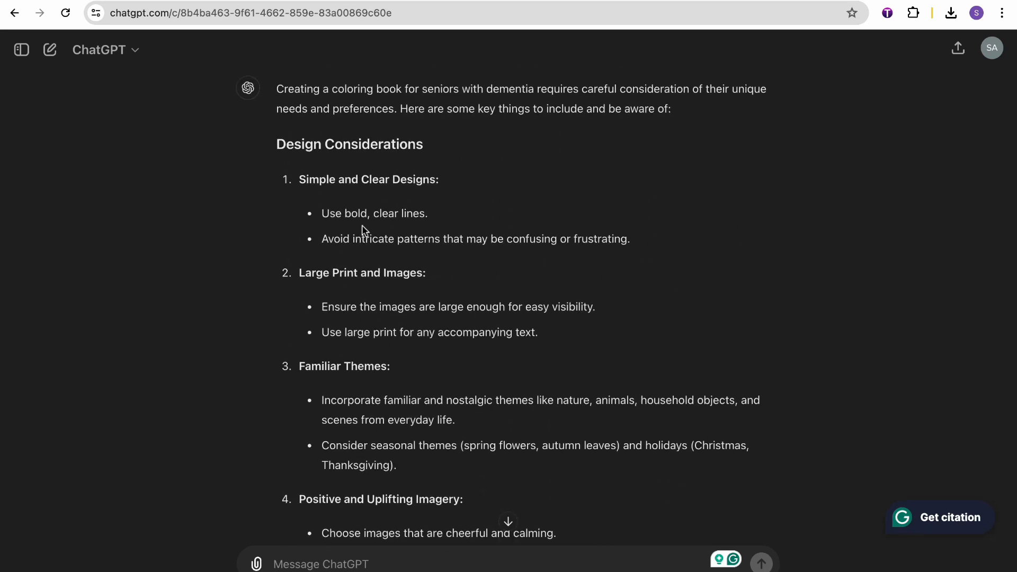
drag(307, 179, 395, 177)
drag(316, 272, 374, 273)
drag(369, 392, 627, 396)
scroll(643, 394, down, 3)
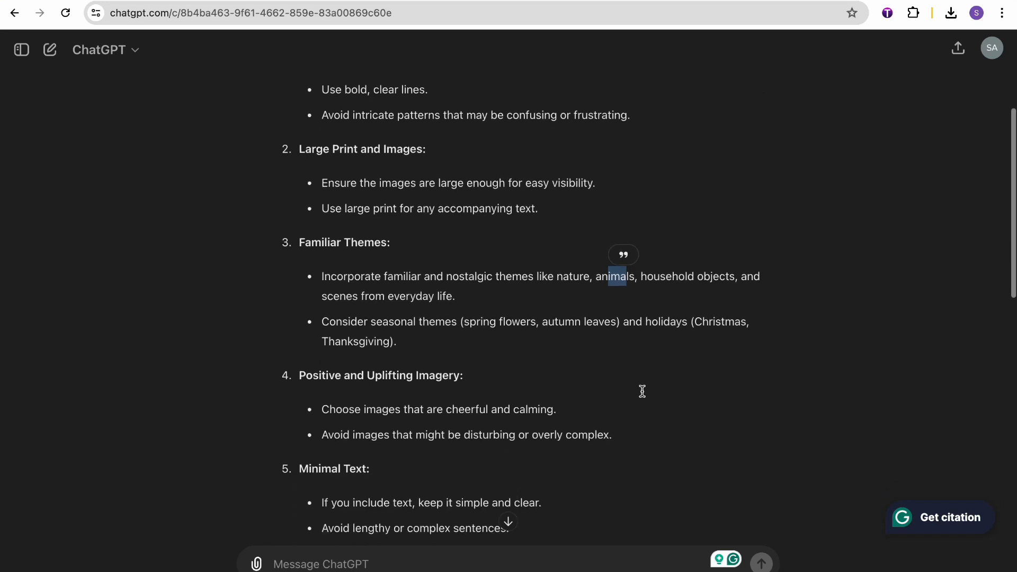
drag(300, 356, 419, 356)
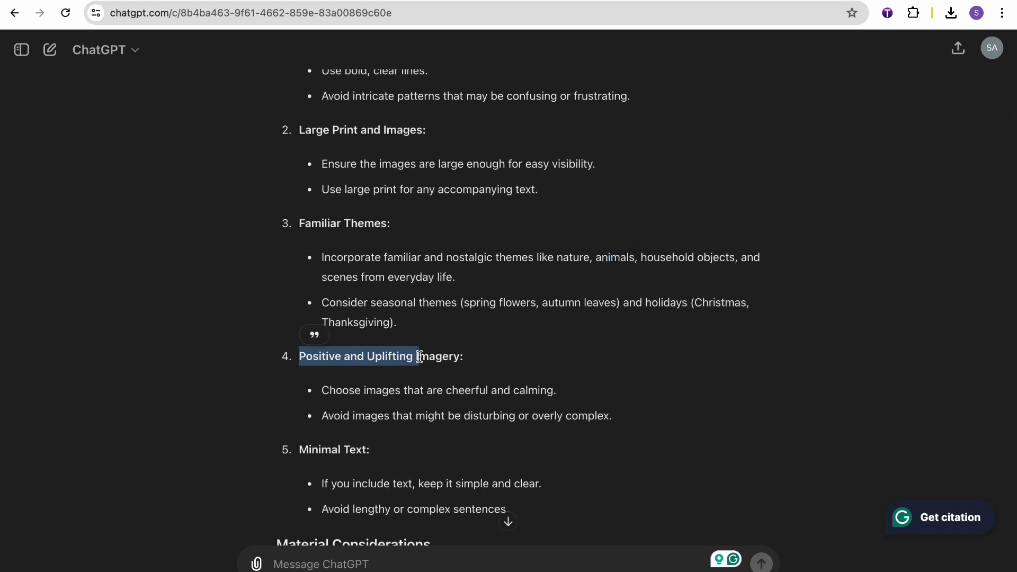
click(518, 384)
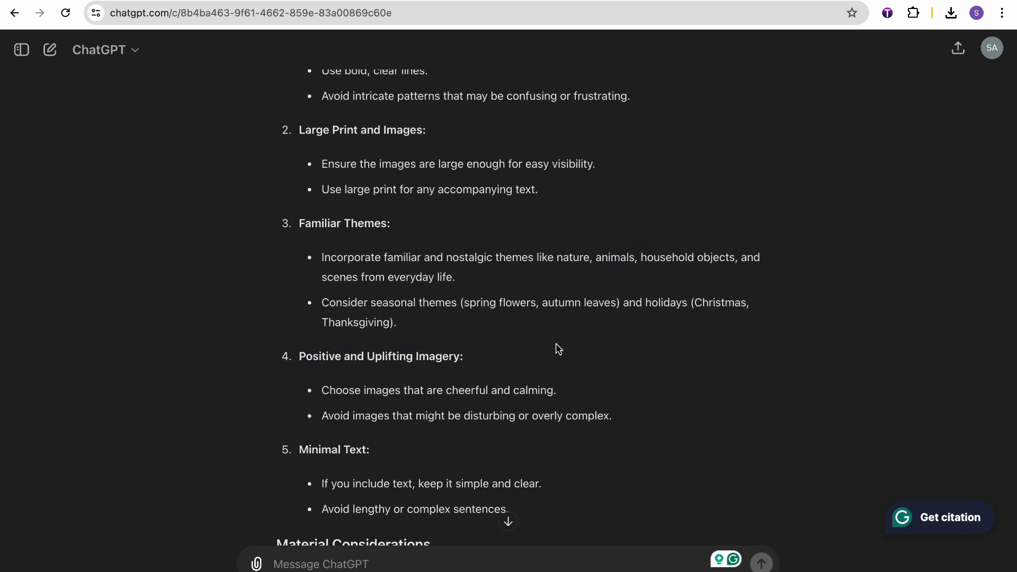
Step: Switch to Creative Fabrica and look over the food coloring search results
click(411, 1)
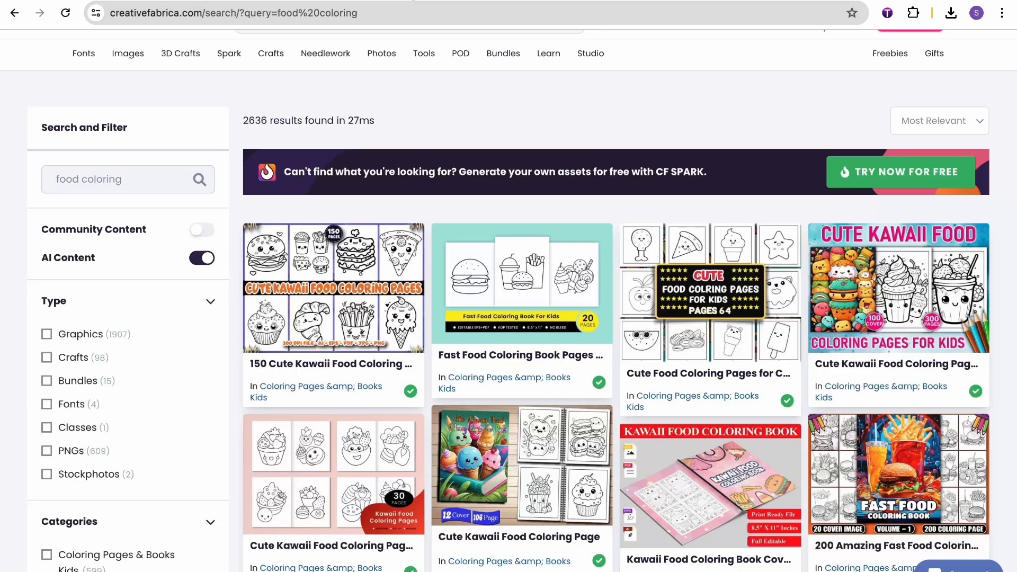
scroll(483, 127, up, 2)
scroll(481, 125, down, 1)
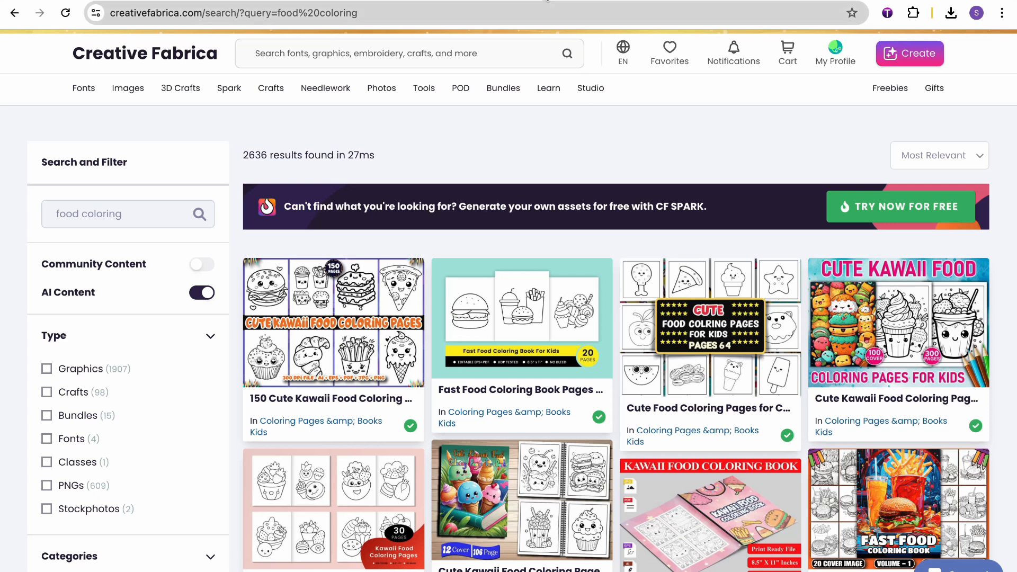
Step: Examine the preview images and download area of the 150 Cute Kawaii Food Coloring Pages product
click(545, 1)
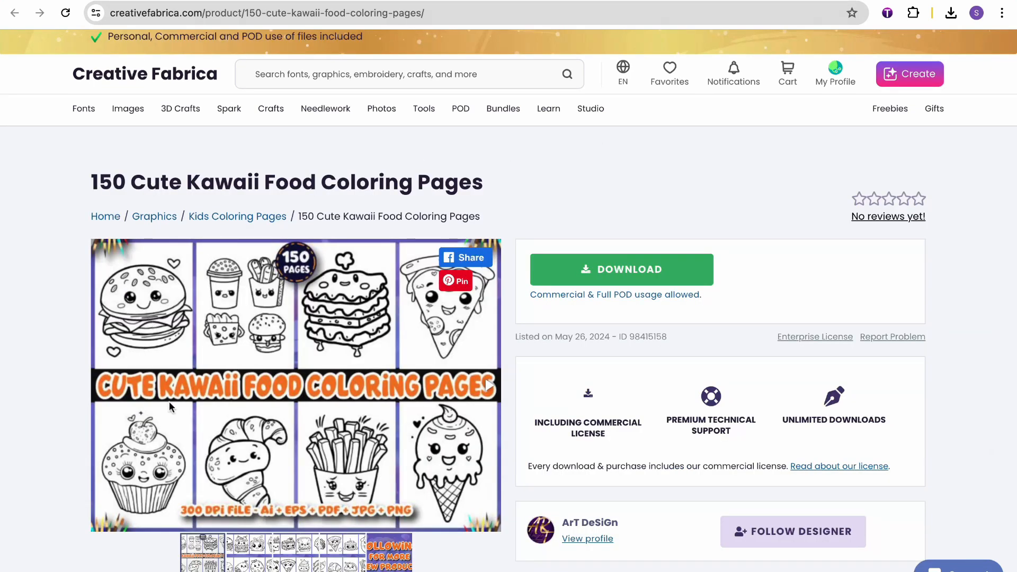
click(259, 547)
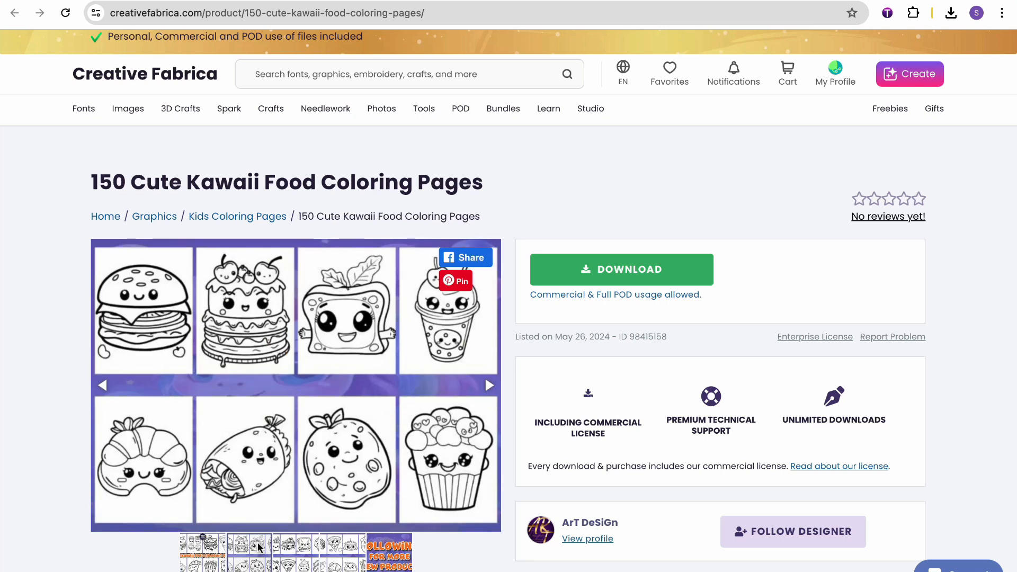
click(319, 562)
click(349, 565)
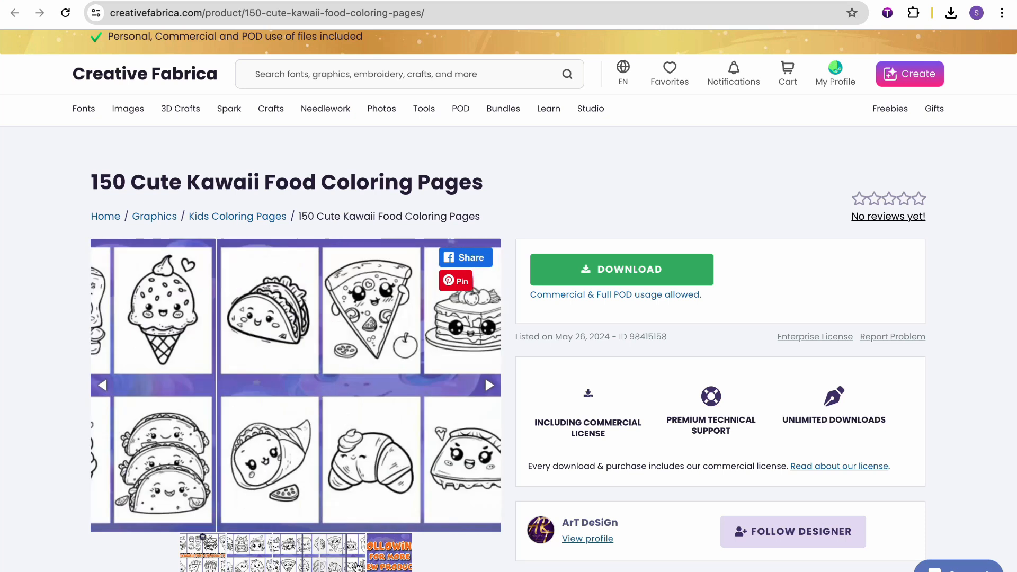
scroll(671, 273, up, 1)
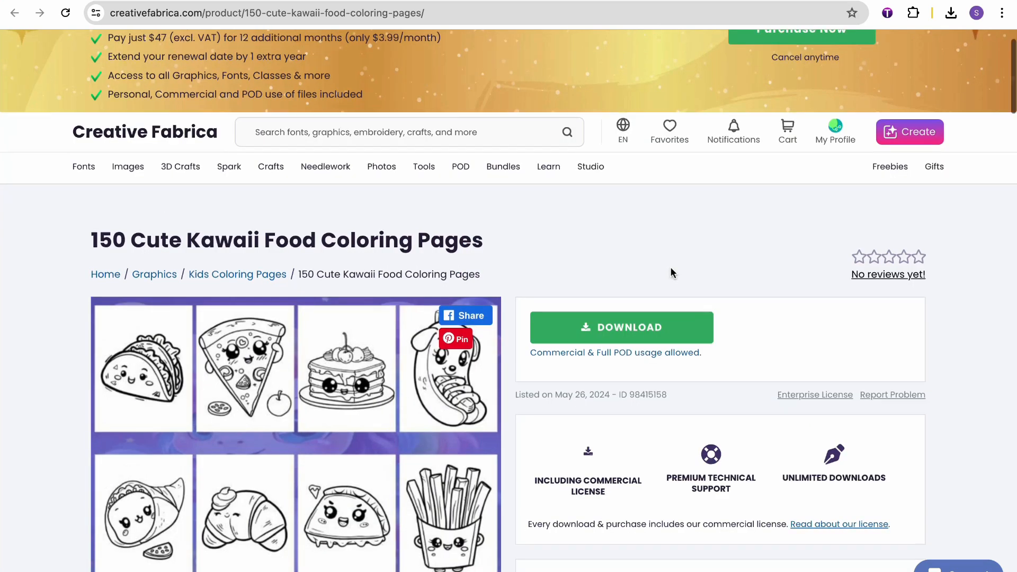
scroll(671, 274, down, 1)
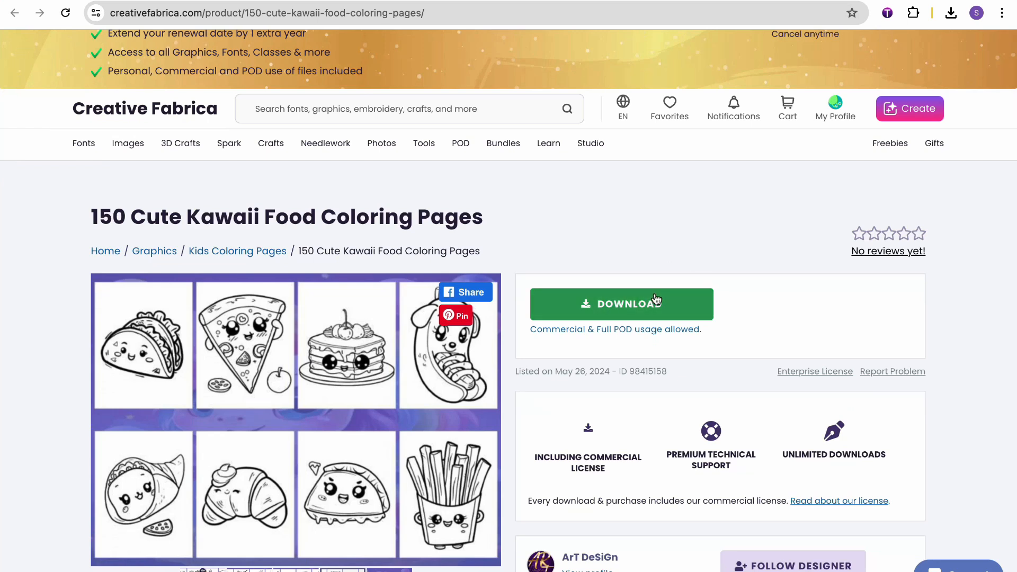
scroll(632, 317, down, 1)
scroll(632, 316, down, 2)
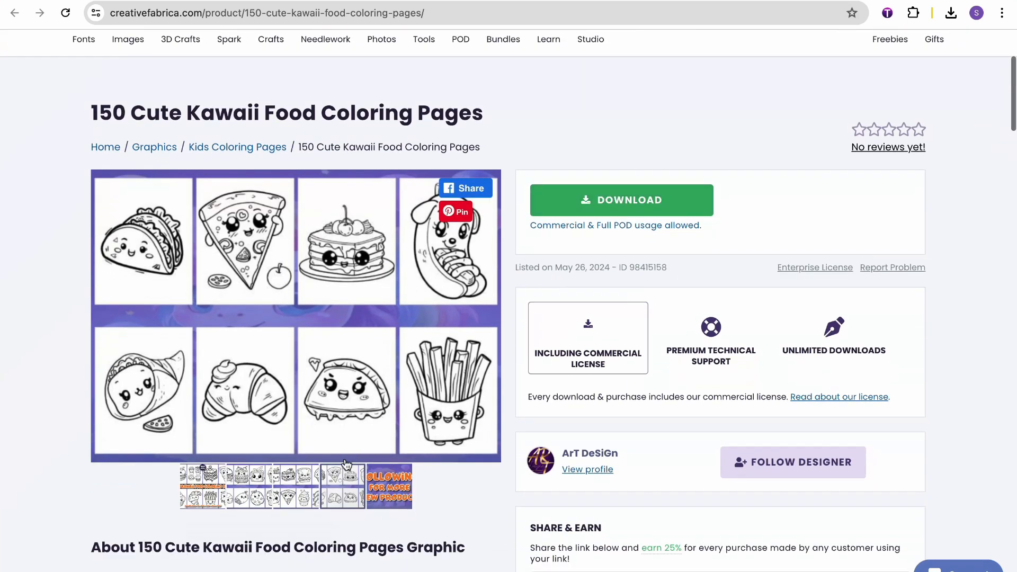
drag(140, 547, 359, 540)
click(604, 110)
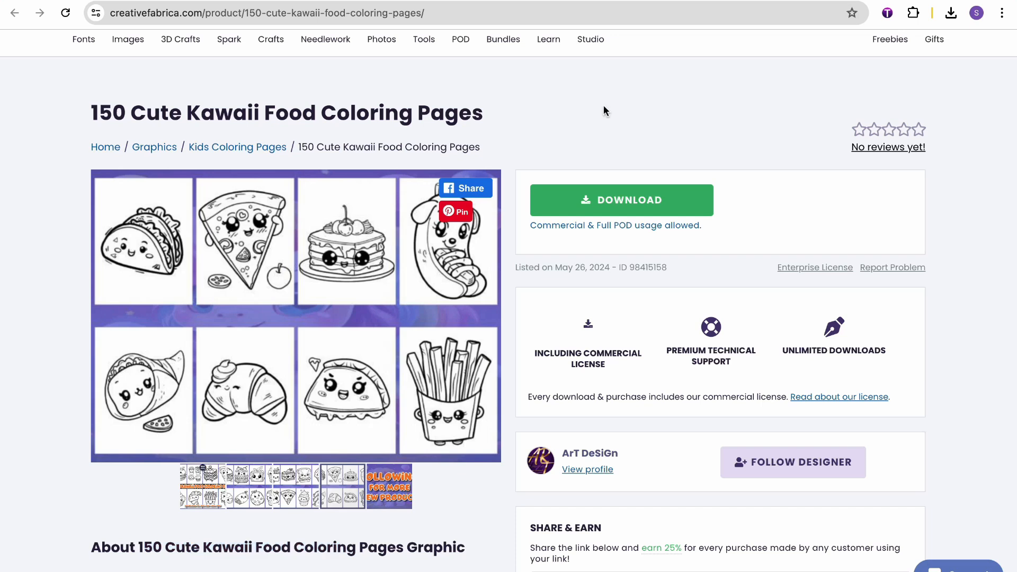
Step: Examine the preview images and cover of the 443 Bold and Easy Flower Coloring Pages product
key(ctrl+Tab)
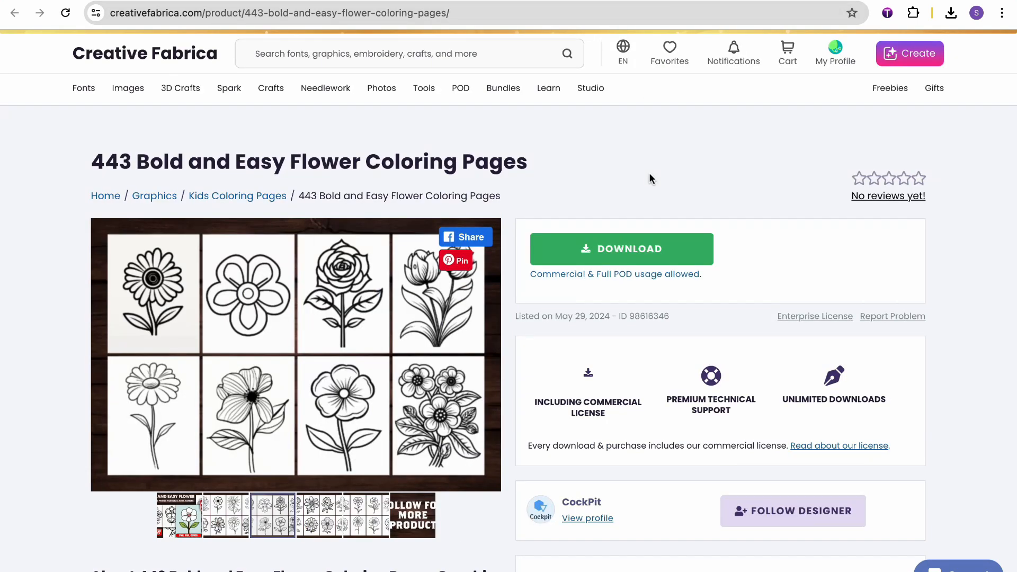
drag(307, 156, 384, 155)
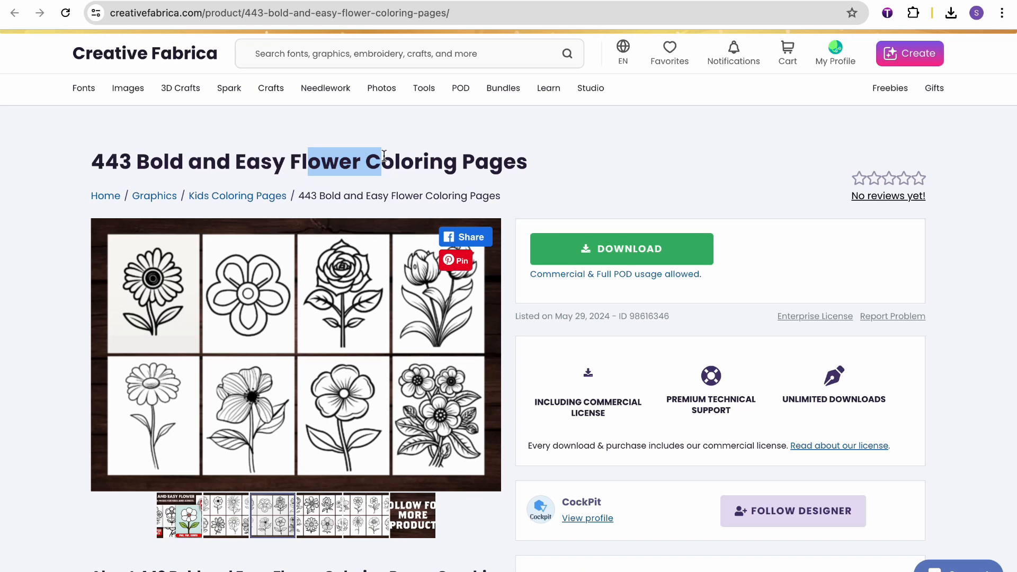
click(222, 512)
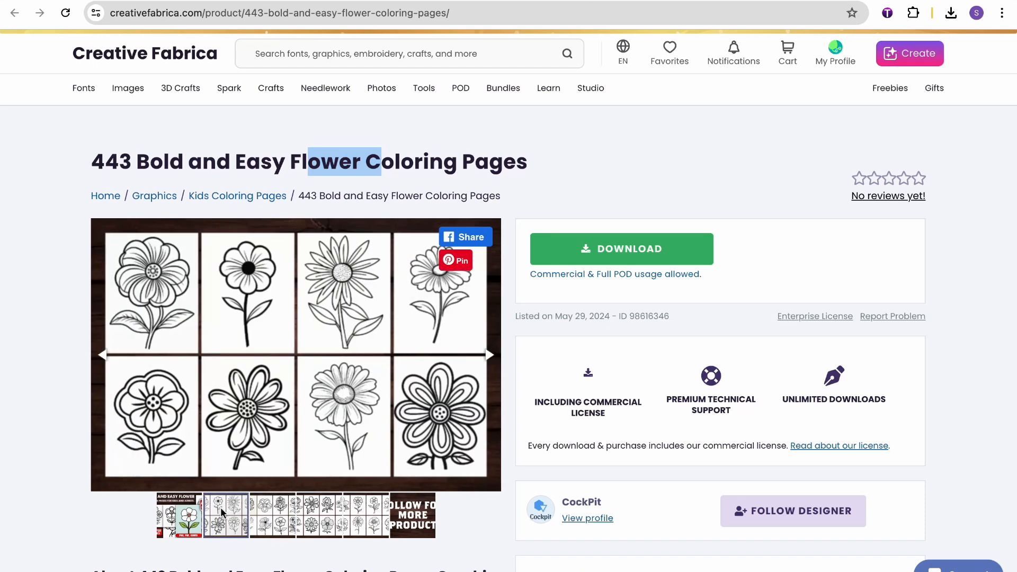
click(197, 516)
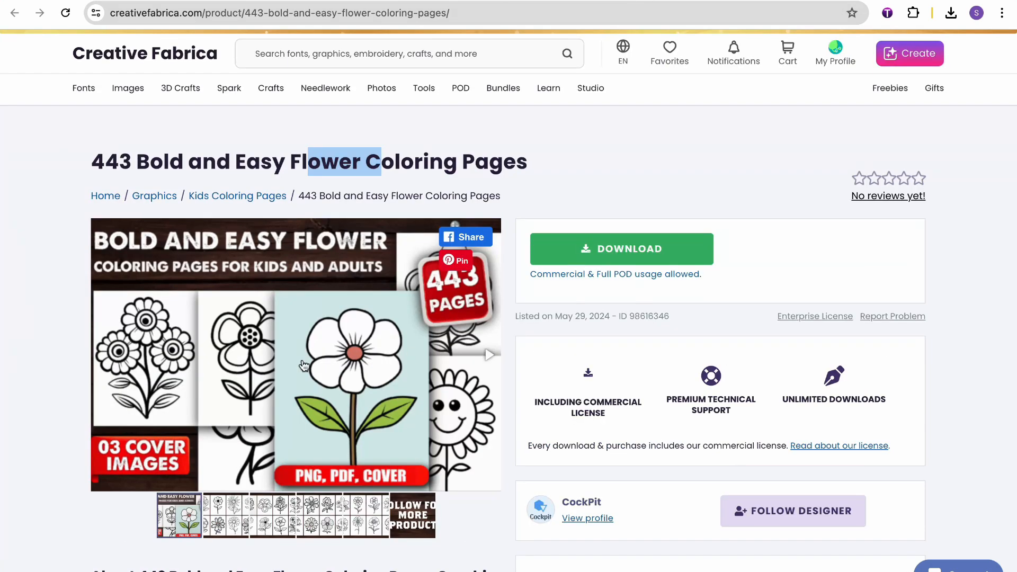
click(626, 211)
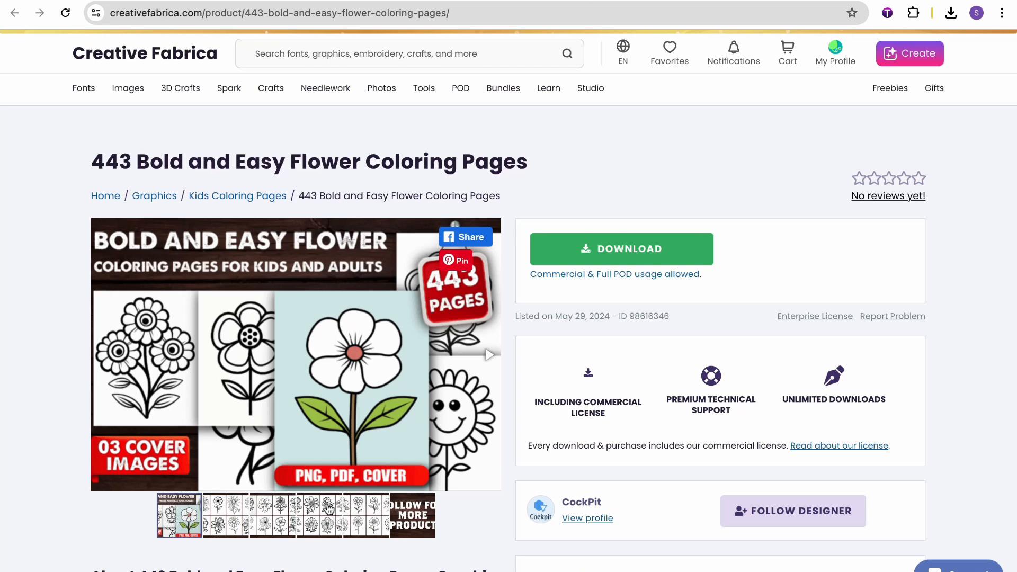
click(328, 508)
click(363, 513)
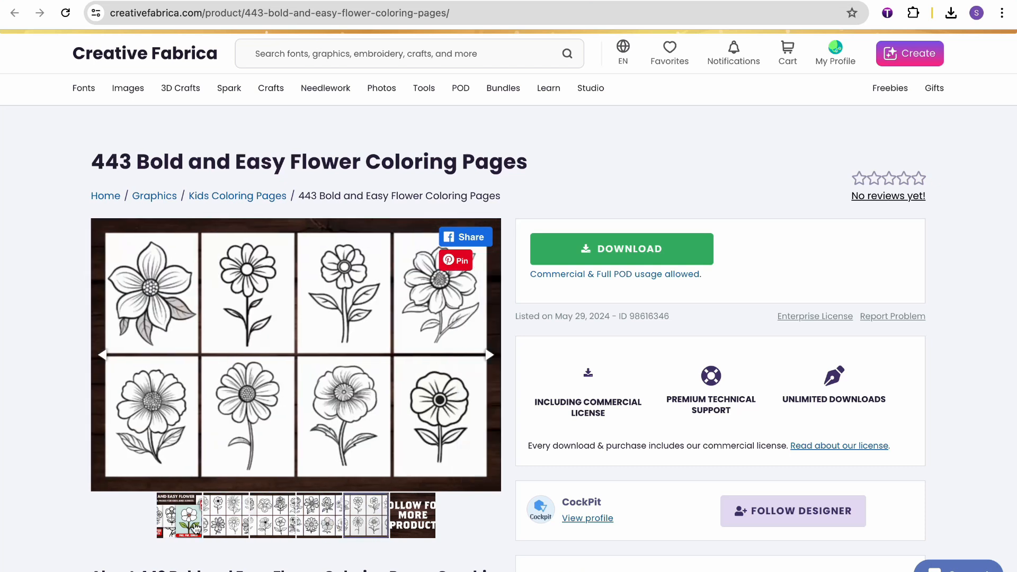
Step: Go to the 234 Bold and Easy Animal Coloring Pages product and download its files
click(194, 529)
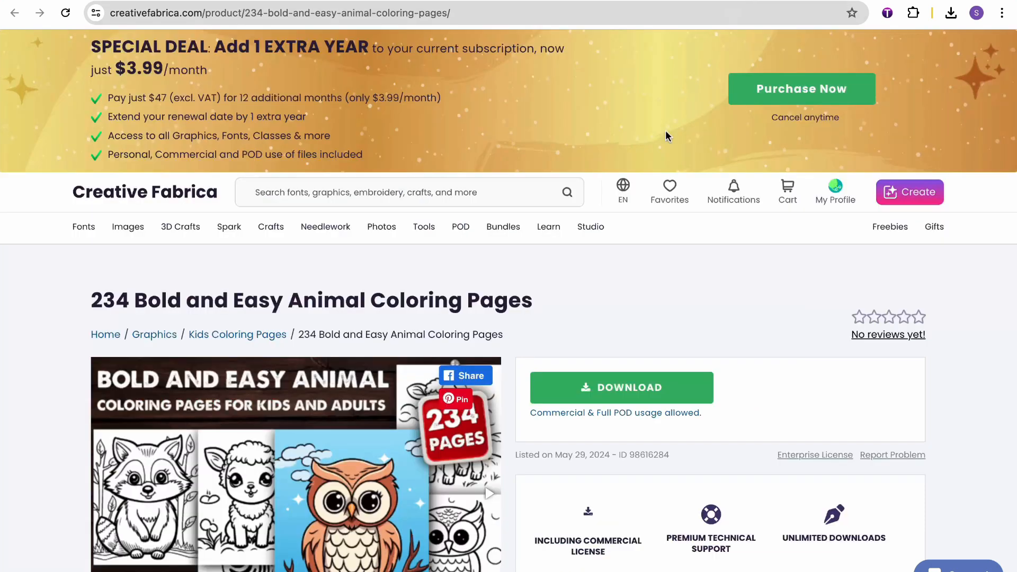
scroll(639, 281, down, 4)
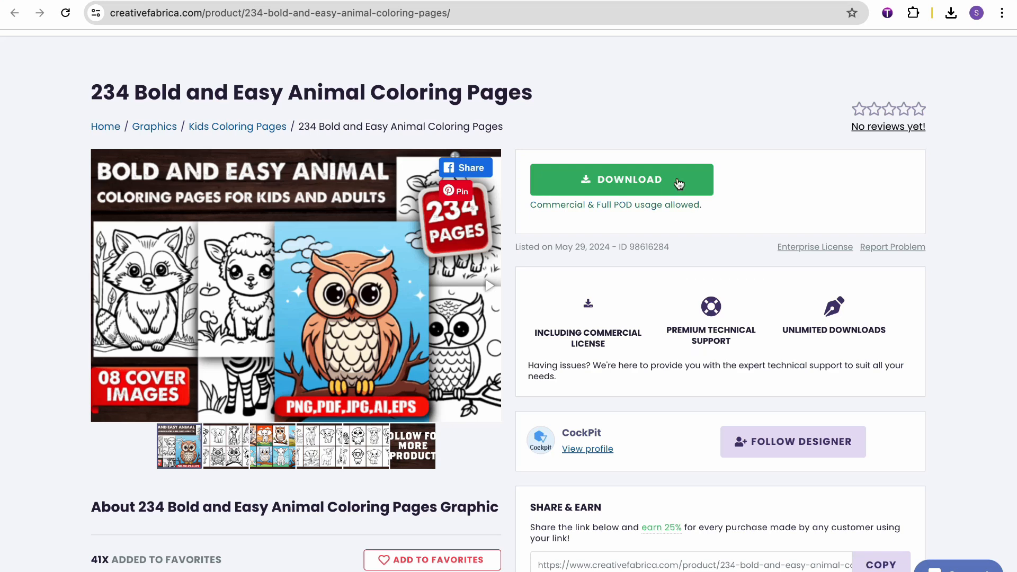
click(704, 174)
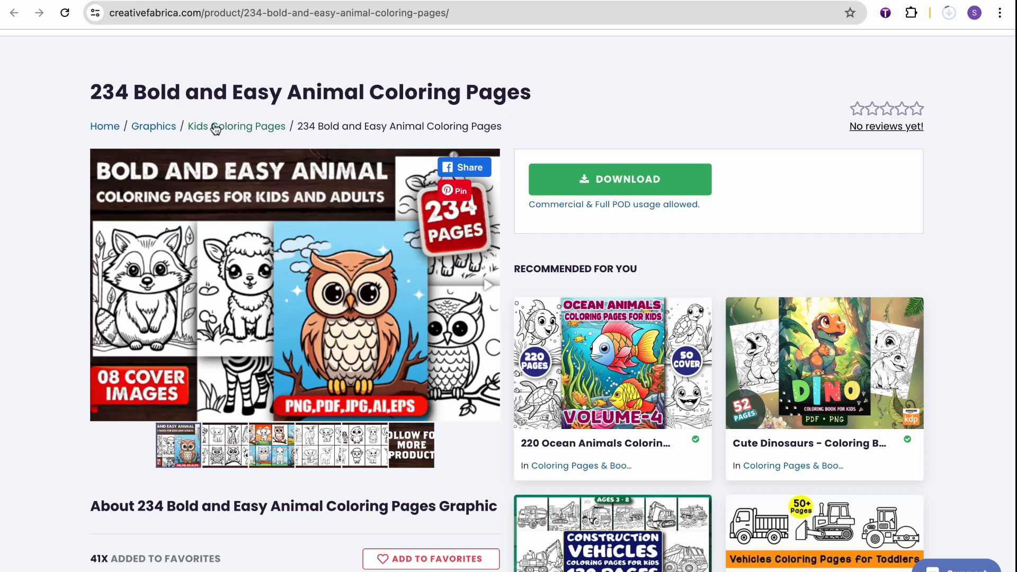
Step: Review the title, cover preview and description of the 234 Bold and Easy Animal Coloring Pages product
drag(88, 92, 449, 83)
click(467, 92)
drag(133, 92, 458, 90)
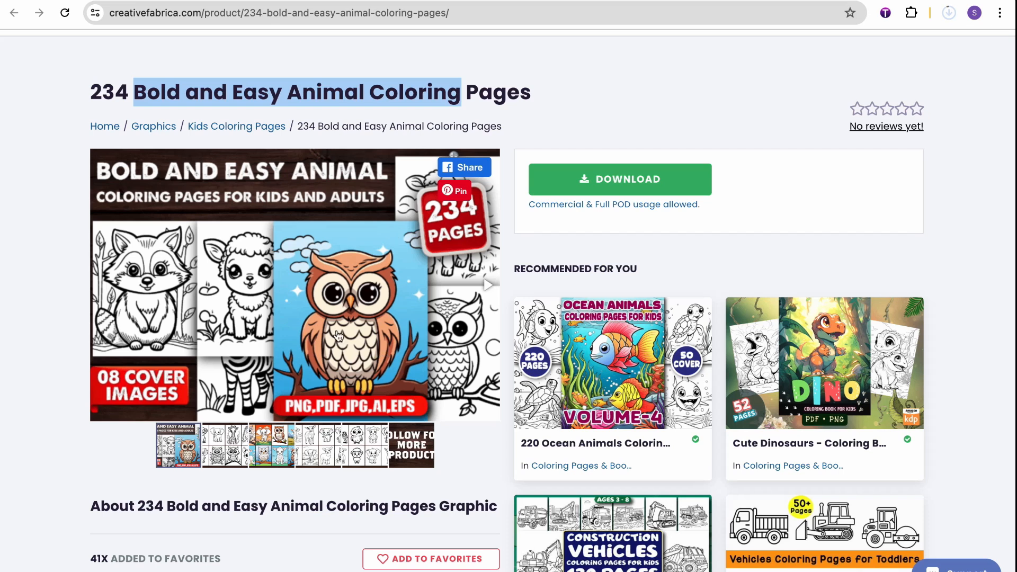
scroll(338, 335, down, 3)
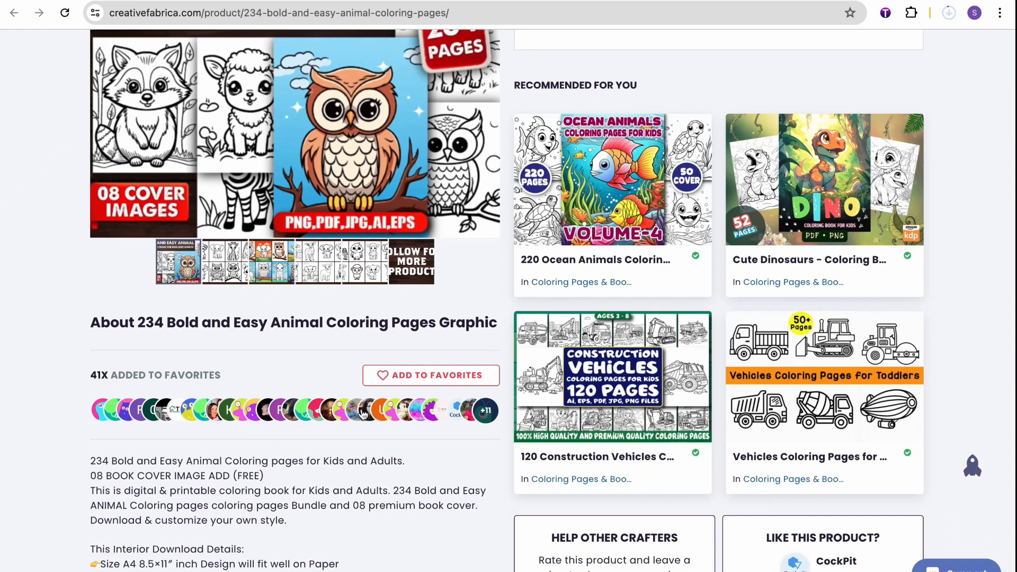
scroll(359, 286, up, 1)
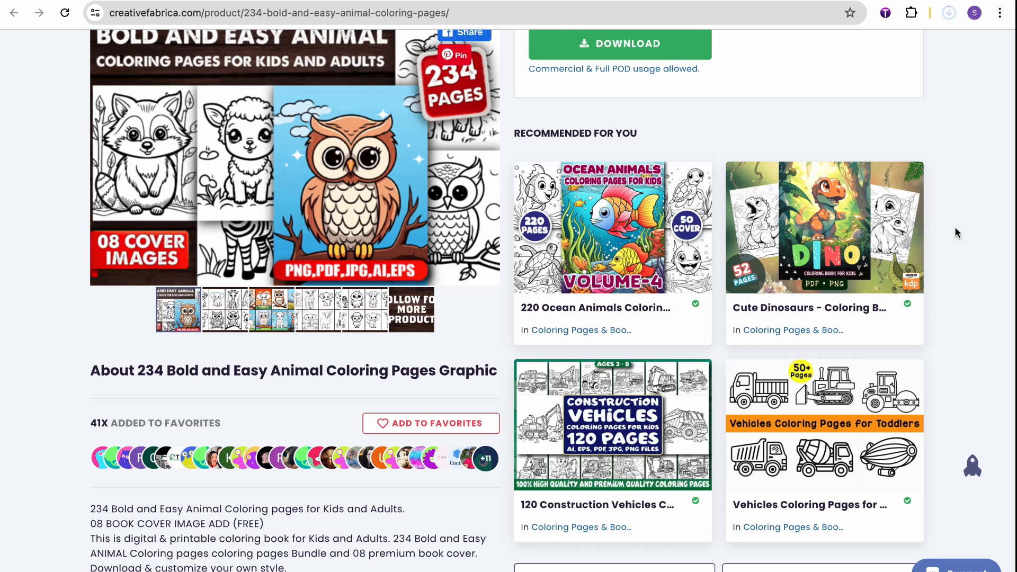
scroll(954, 227, up, 2)
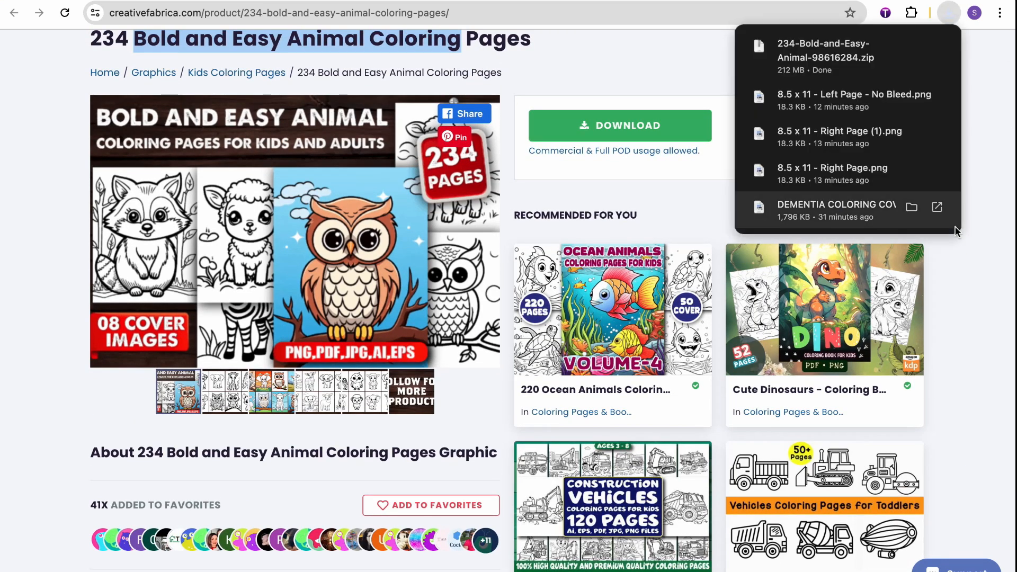
click(967, 275)
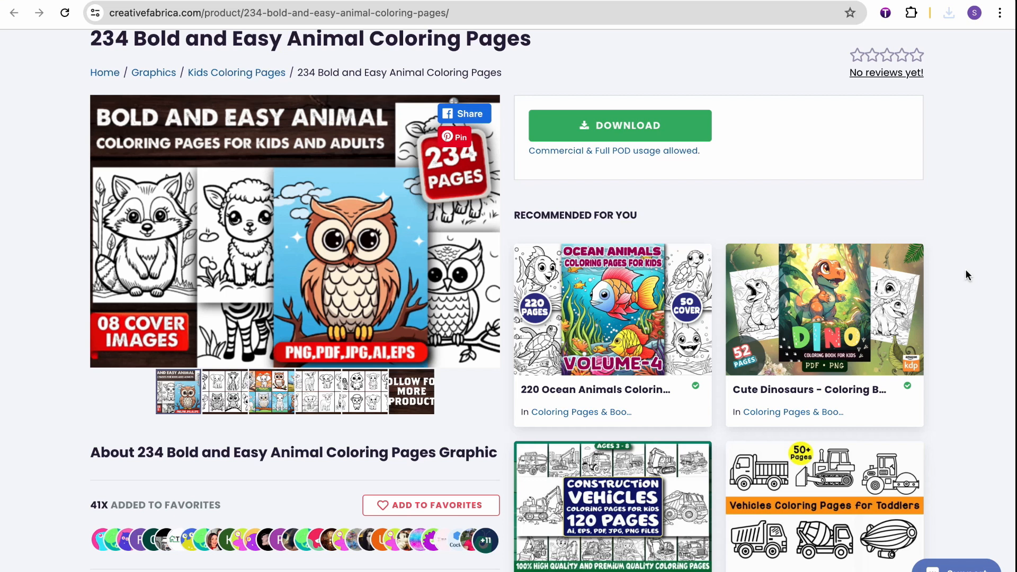
scroll(964, 270, up, 1)
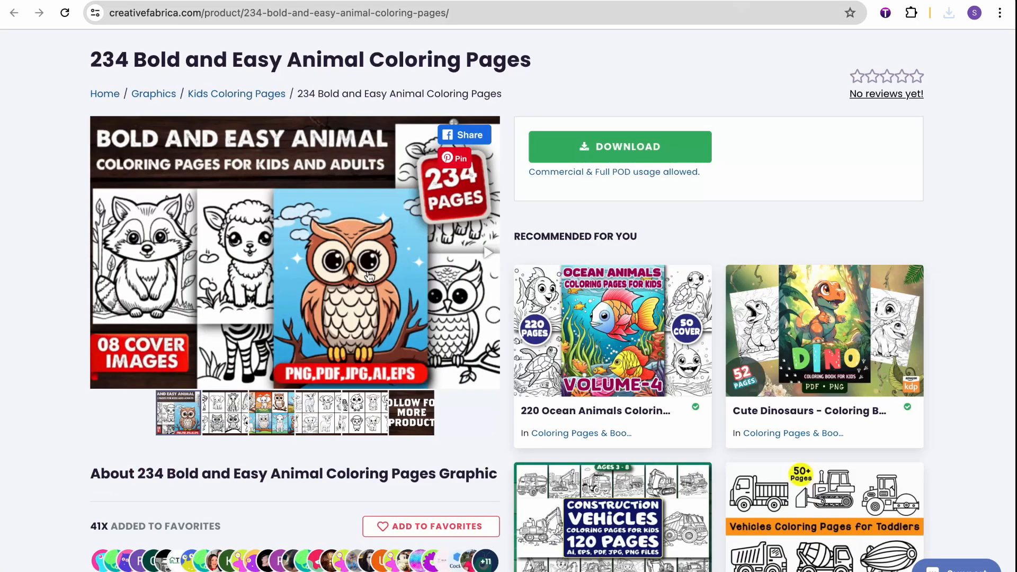
scroll(615, 205, up, 1)
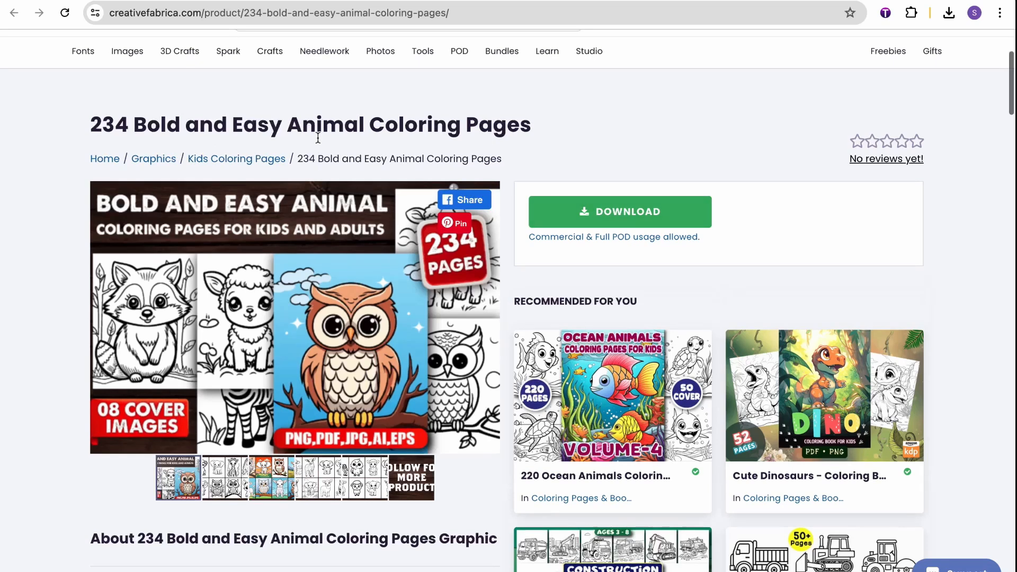
Step: Compare the titles and previews of the animal, flower and kawaii food coloring page products
drag(135, 127, 459, 127)
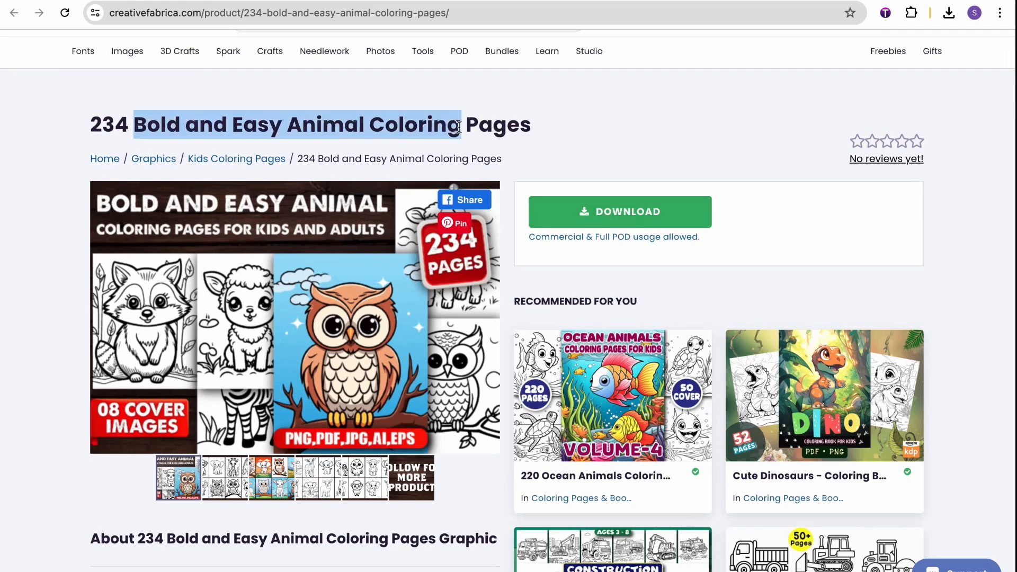
click(601, 125)
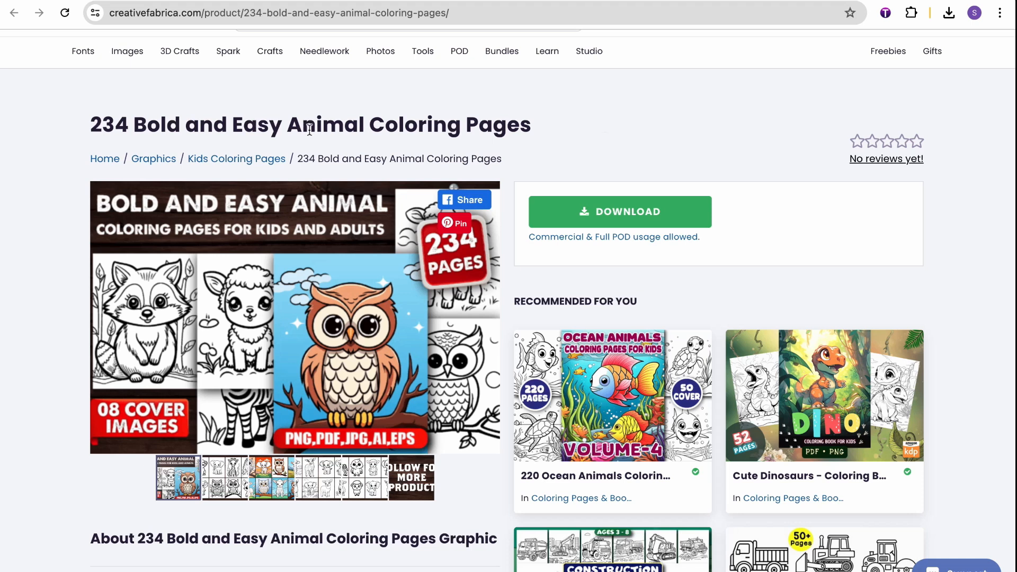
drag(293, 127, 470, 128)
click(610, 2)
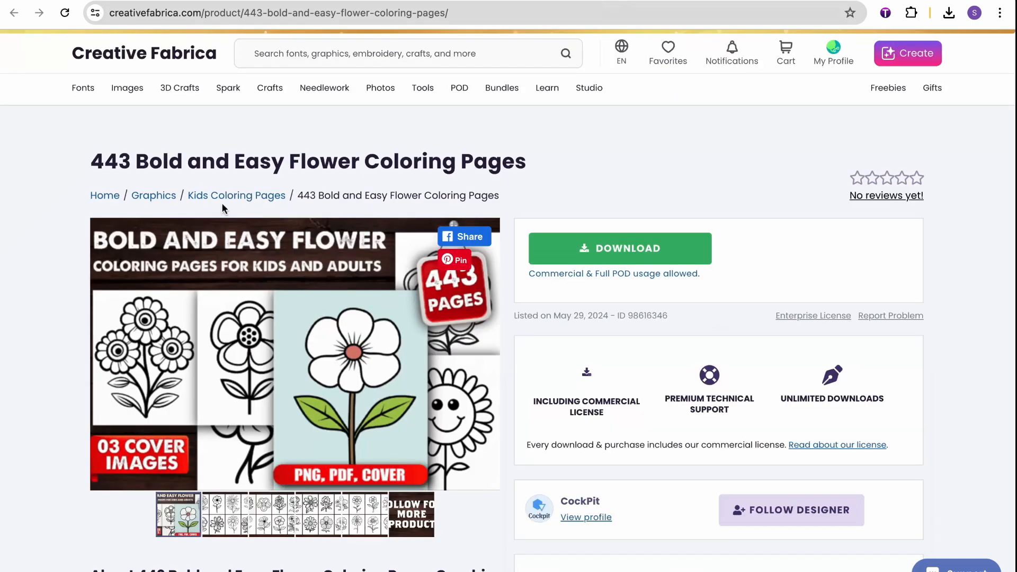
drag(261, 160, 399, 160)
click(516, 2)
drag(253, 162, 429, 162)
click(506, 161)
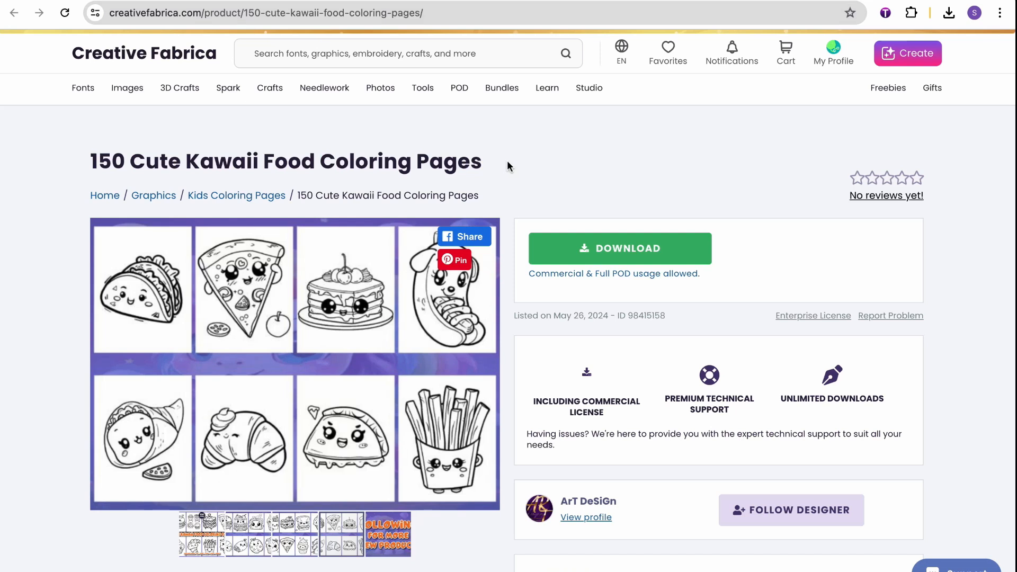
click(611, 2)
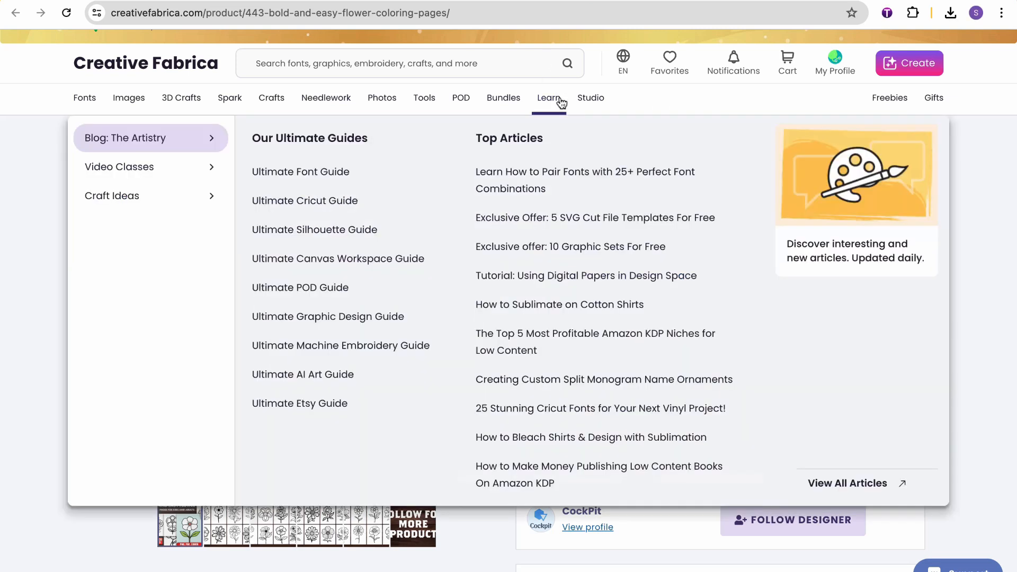
Step: Return to the 234 Bold and Easy Animal Coloring Pages product and reread its title
mouse_move(590, 101)
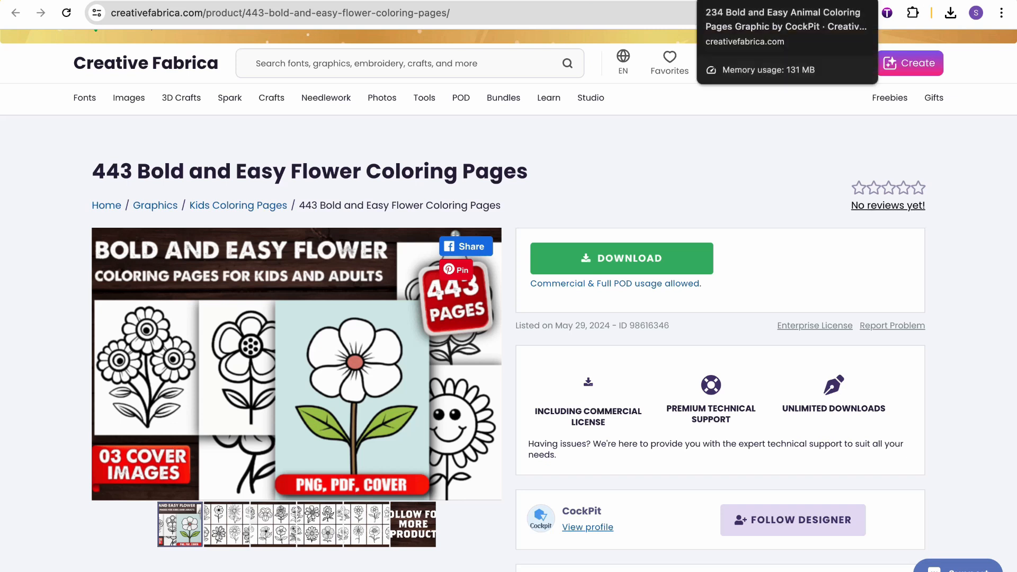
click(726, 0)
click(676, 123)
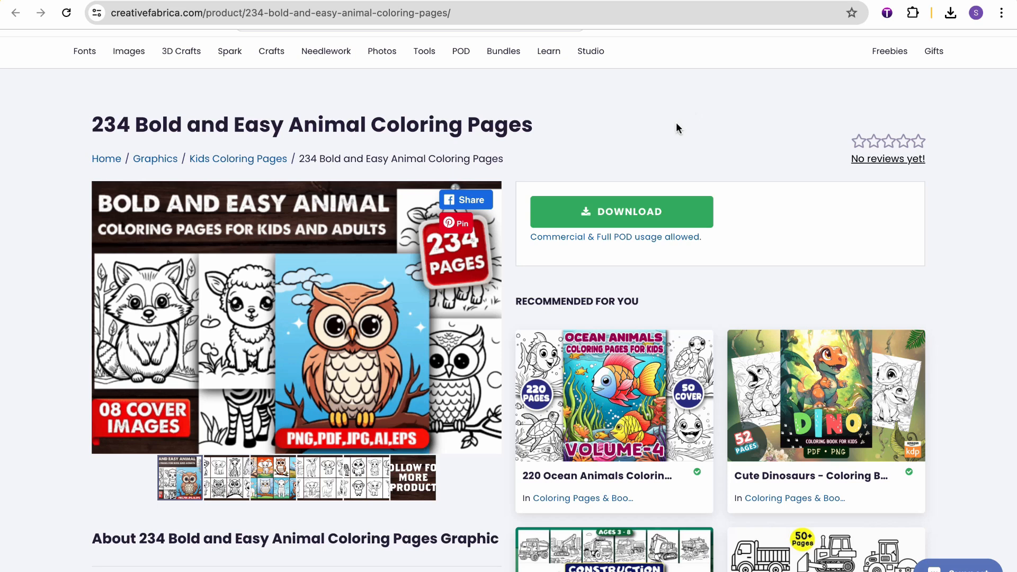
drag(511, 131, 453, 132)
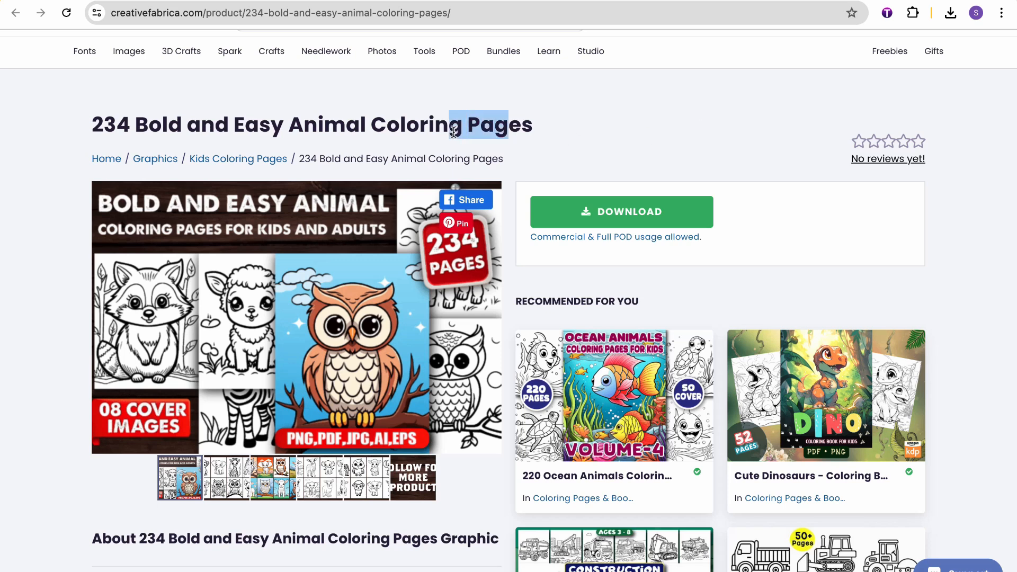
drag(273, 130, 450, 131)
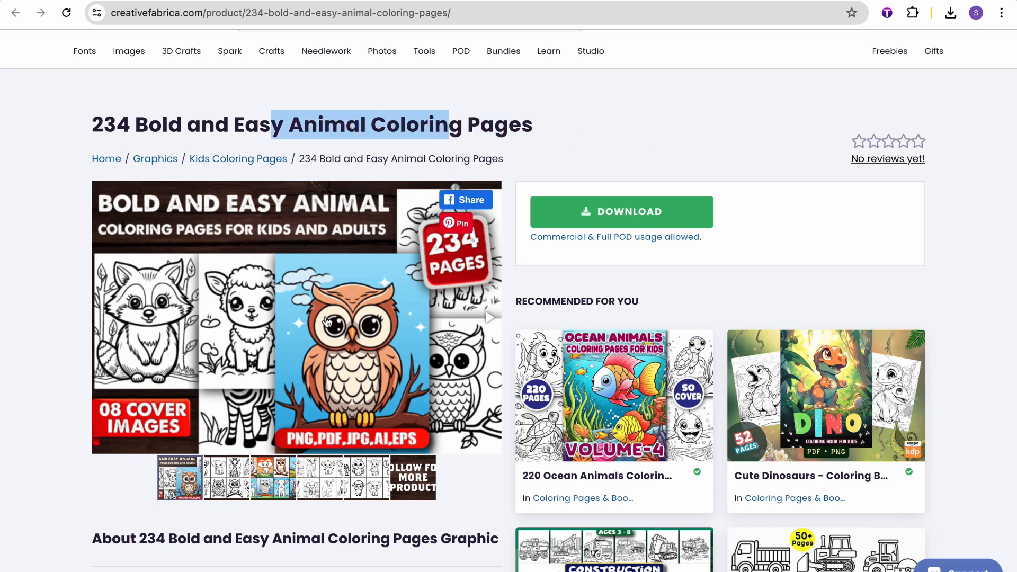
click(559, 130)
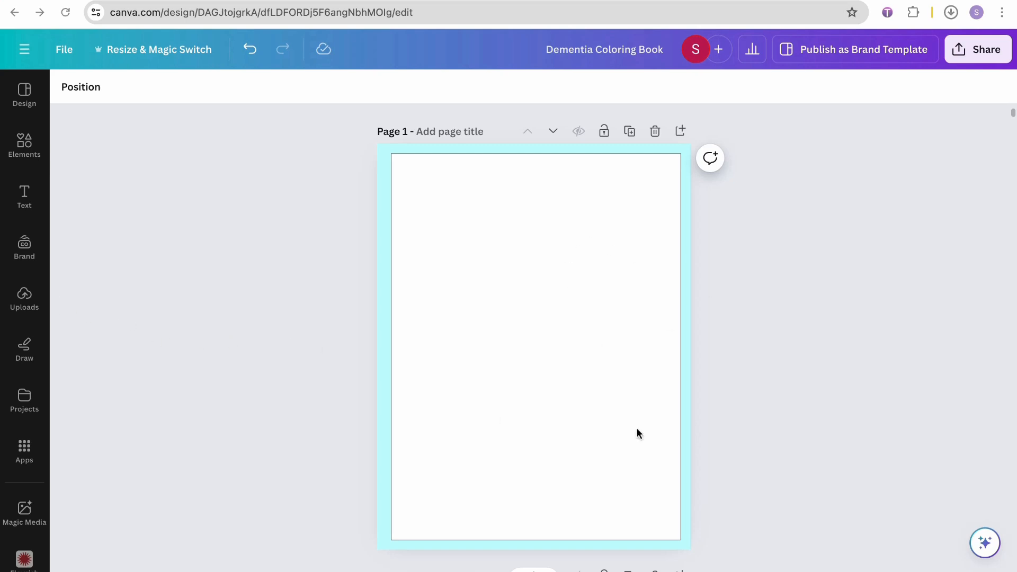
Step: In the Canva design, upload the animal coloring images and add the front-facing elephant to page 1, scaled to nearly fill the margin frame
click(23, 308)
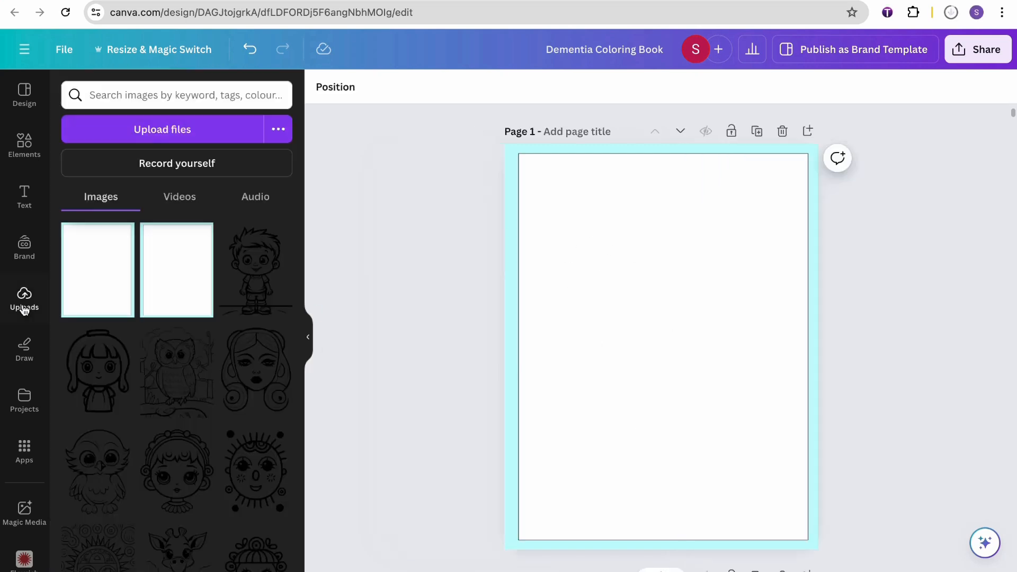
click(174, 132)
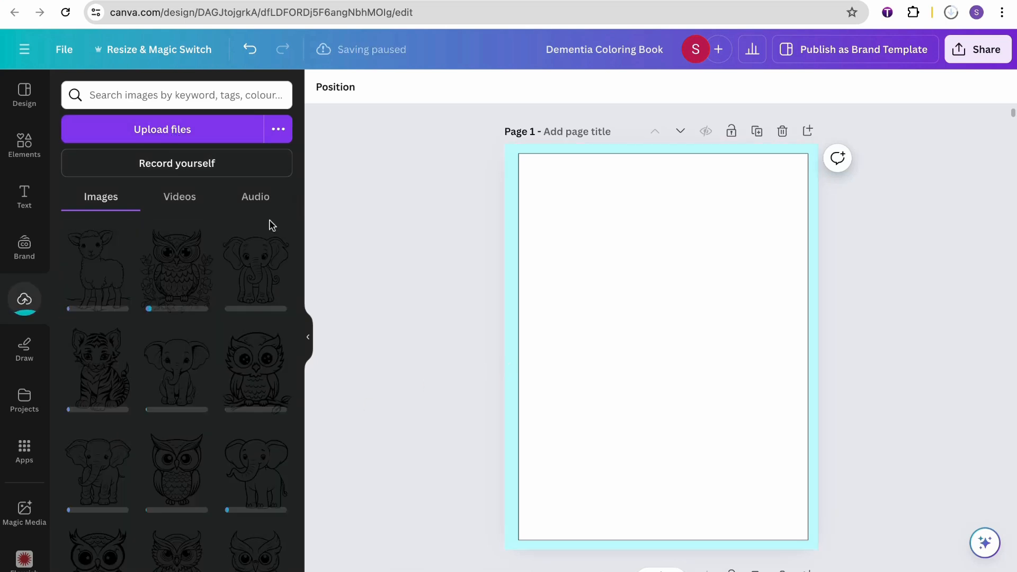
click(259, 275)
drag(595, 342, 575, 390)
drag(748, 242, 712, 263)
drag(506, 144, 520, 164)
drag(642, 314, 642, 315)
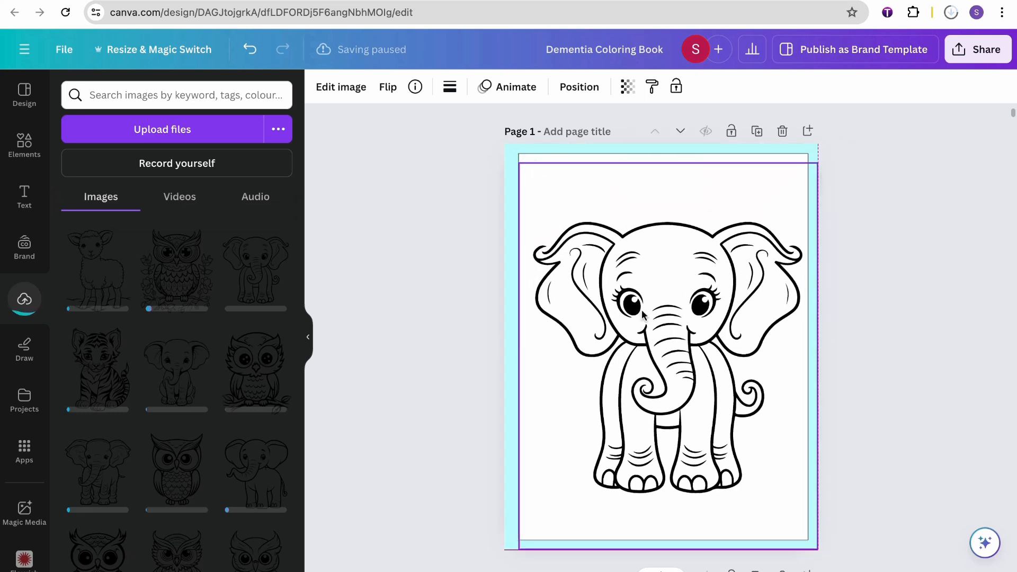
click(877, 307)
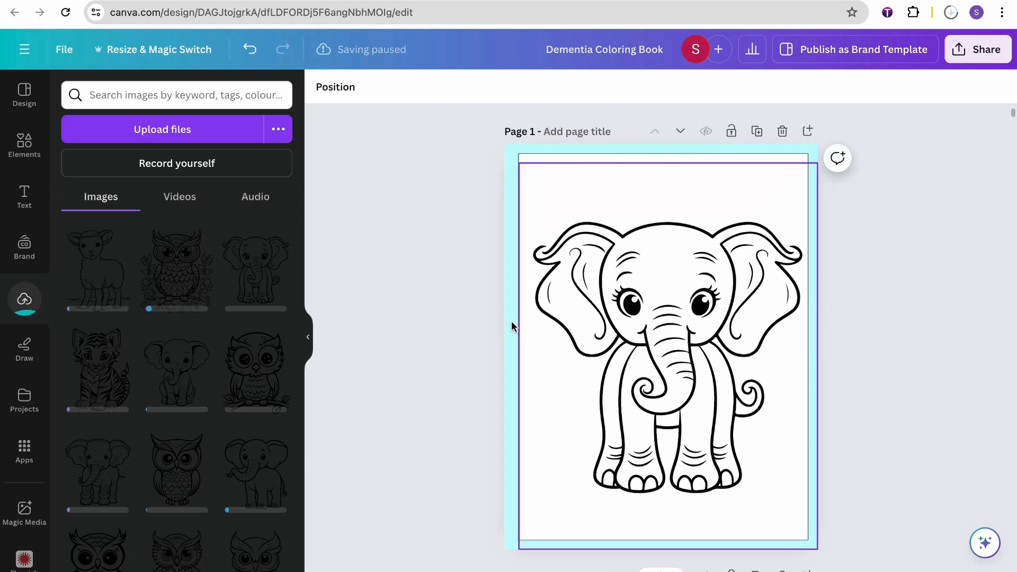
Step: Shift the elephant left on page 1 to sit within the margin frame, and undo the last position adjustments
click(655, 318)
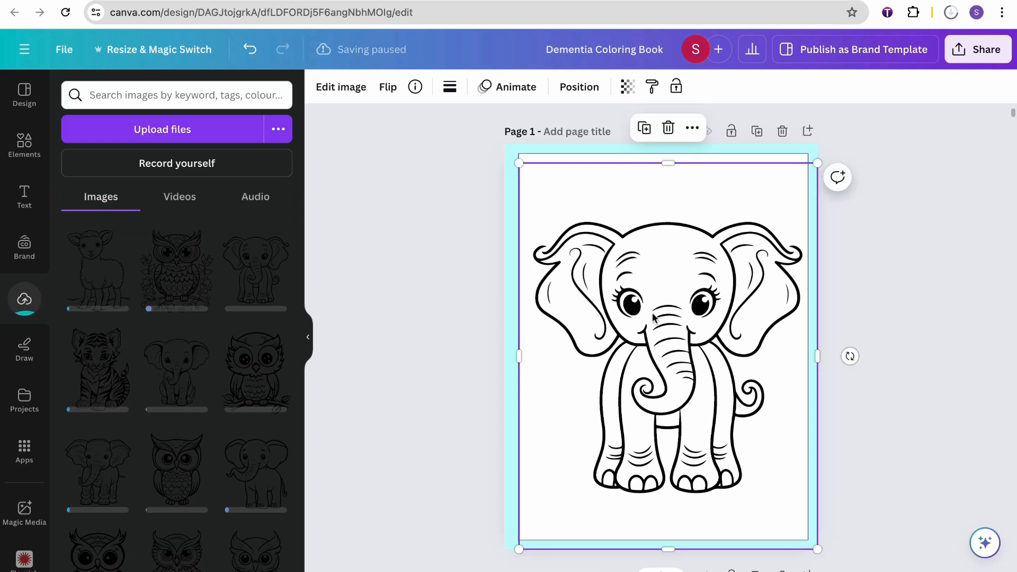
drag(653, 317, 645, 313)
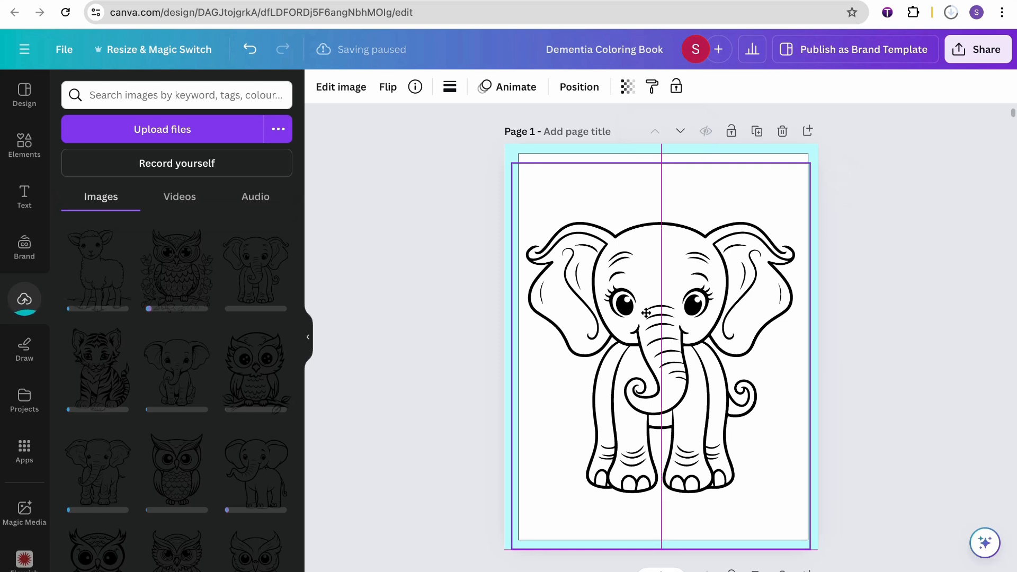
drag(645, 313, 649, 313)
click(819, 319)
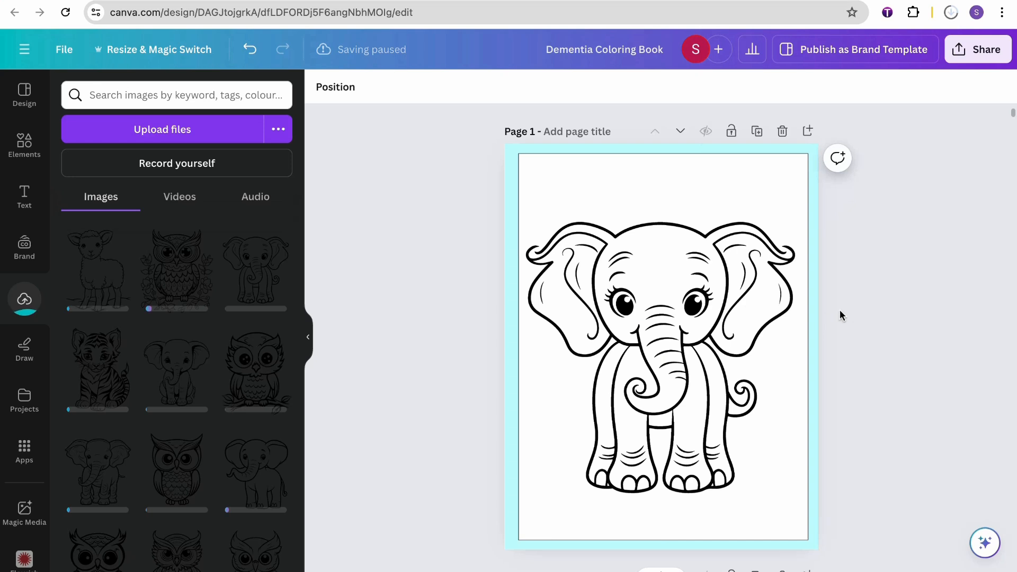
key(super+z)
key(super+z)
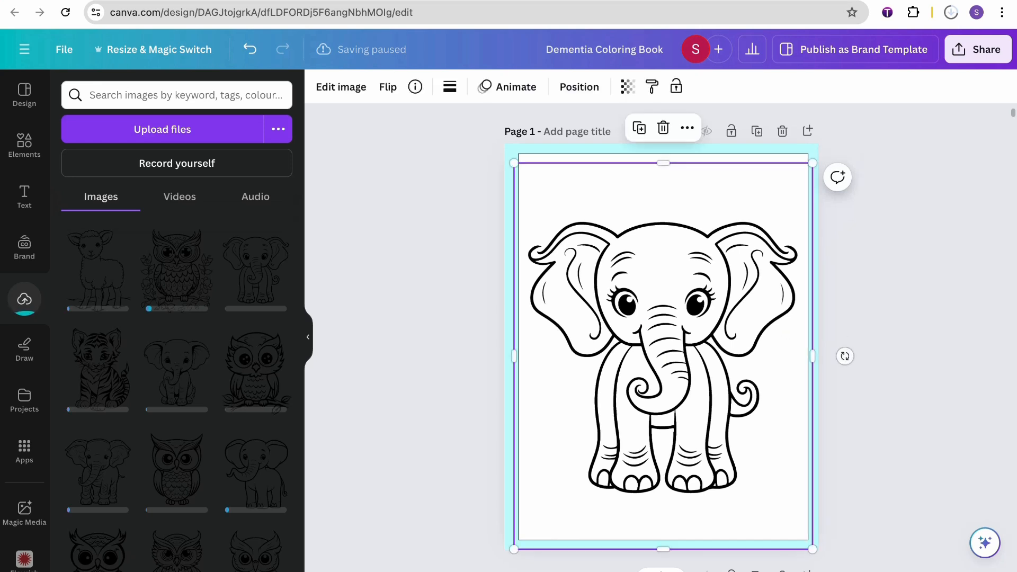
click(882, 347)
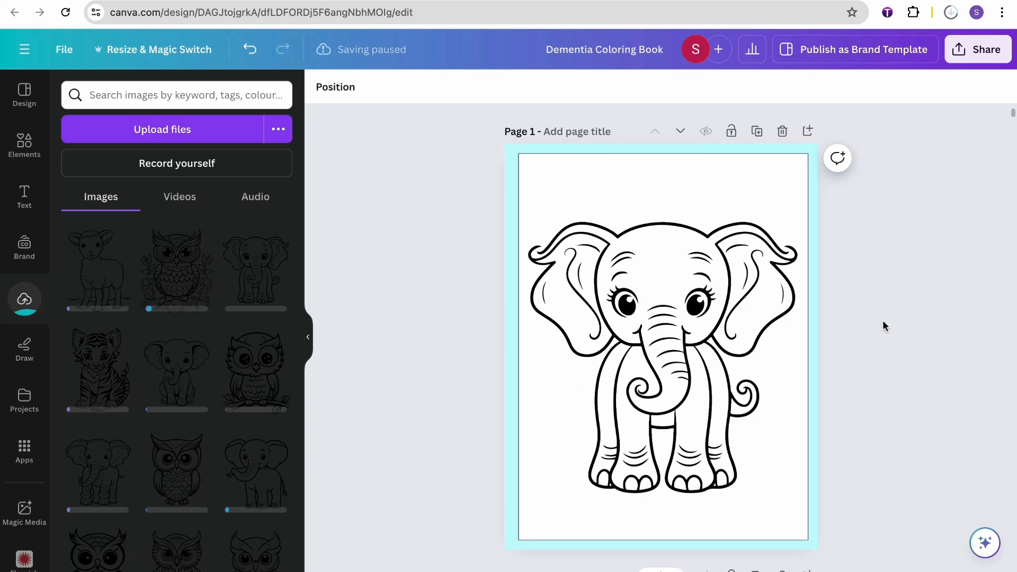
Step: Add the tiger cub image to page 2, scaled and positioned to nearly fill the margin frame, and compare it with page 1
scroll(704, 264, down, 10)
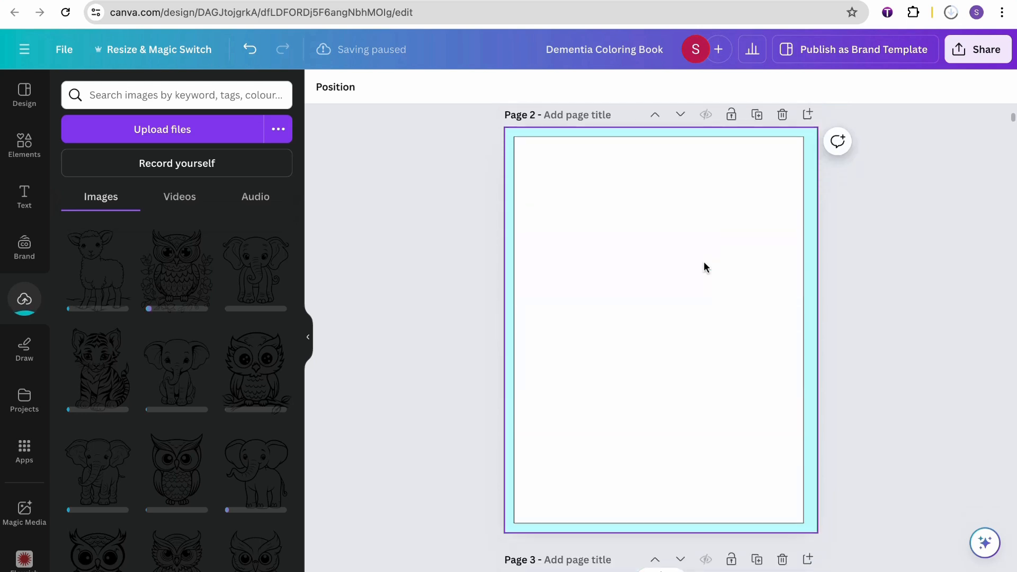
click(113, 380)
drag(671, 366, 644, 411)
drag(759, 206, 819, 105)
drag(741, 222, 740, 236)
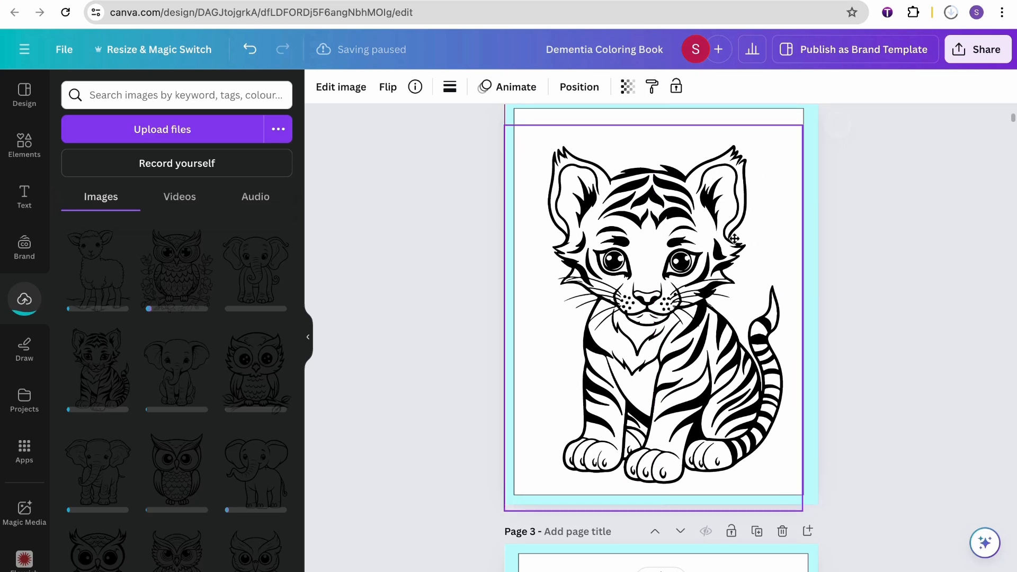
click(917, 271)
scroll(917, 271, up, 4)
scroll(918, 277, up, 3)
scroll(918, 277, down, 8)
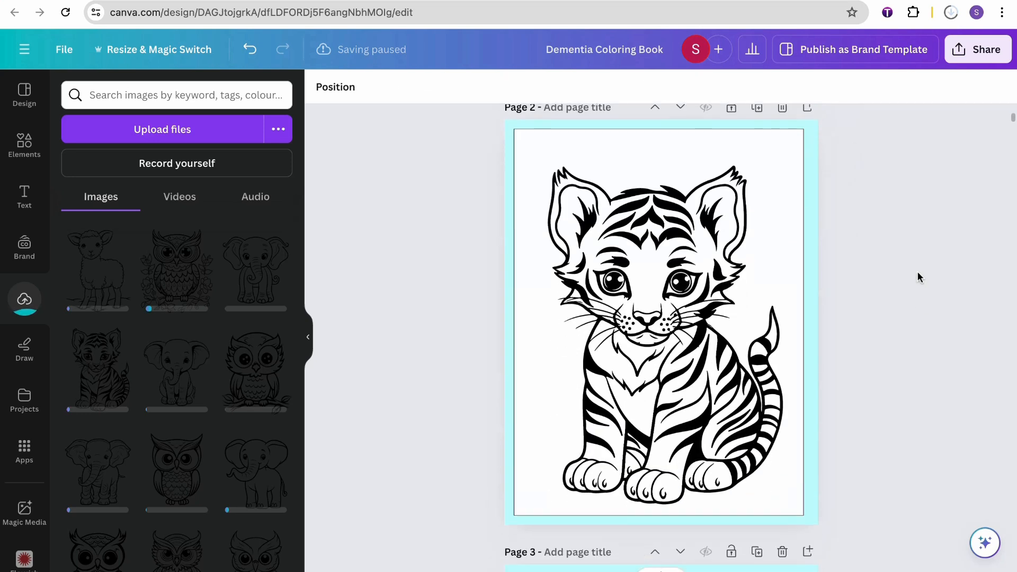
Step: Shrink the tiger cub on page 2 slightly and position it low in the margin frame, leaving space above it
click(651, 263)
drag(509, 136, 522, 153)
drag(617, 249, 611, 250)
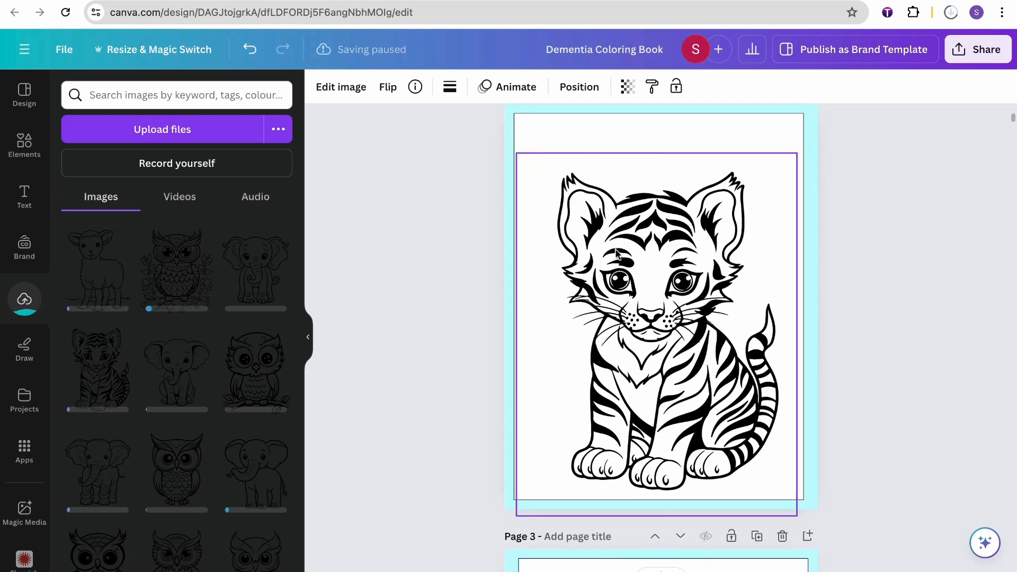
click(865, 299)
scroll(762, 400, up, 10)
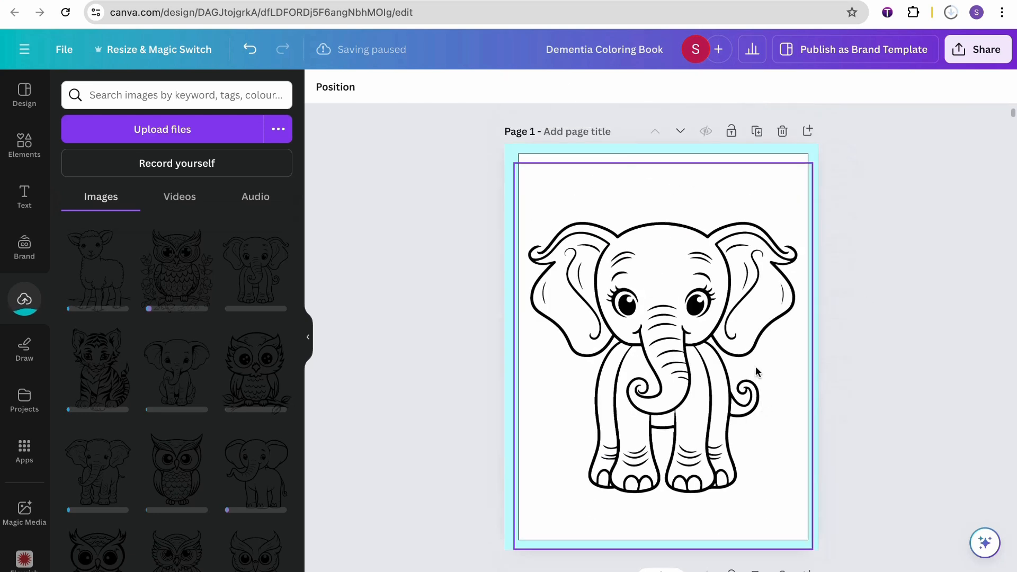
Step: Move the elephant lower on page 1 and add the heading "ELEPHANT" above it, inside the margins
drag(700, 343, 693, 359)
click(24, 196)
click(141, 264)
click(418, 243)
drag(632, 350, 643, 186)
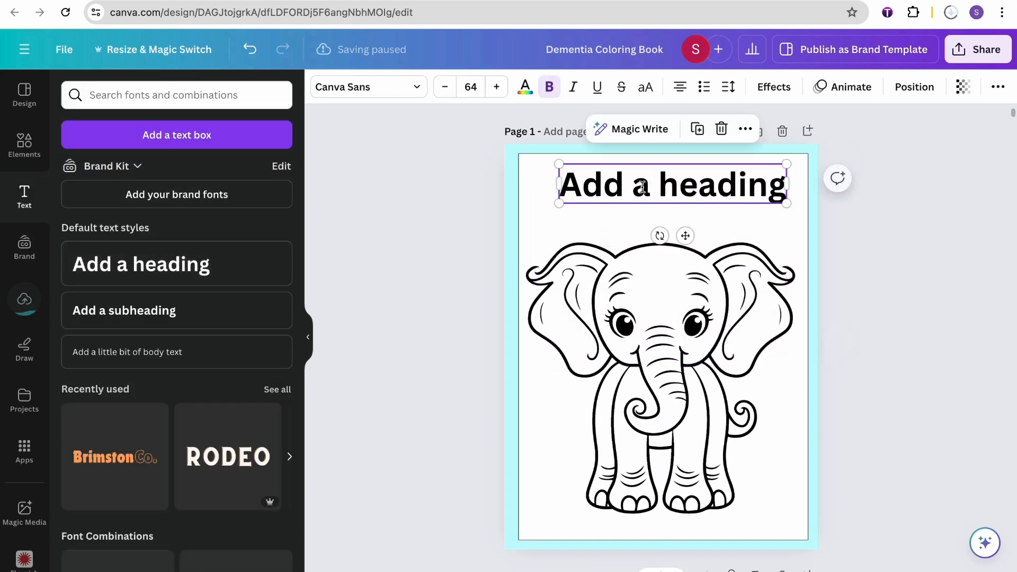
double_click(641, 186)
text(ELEPHANT)
click(944, 272)
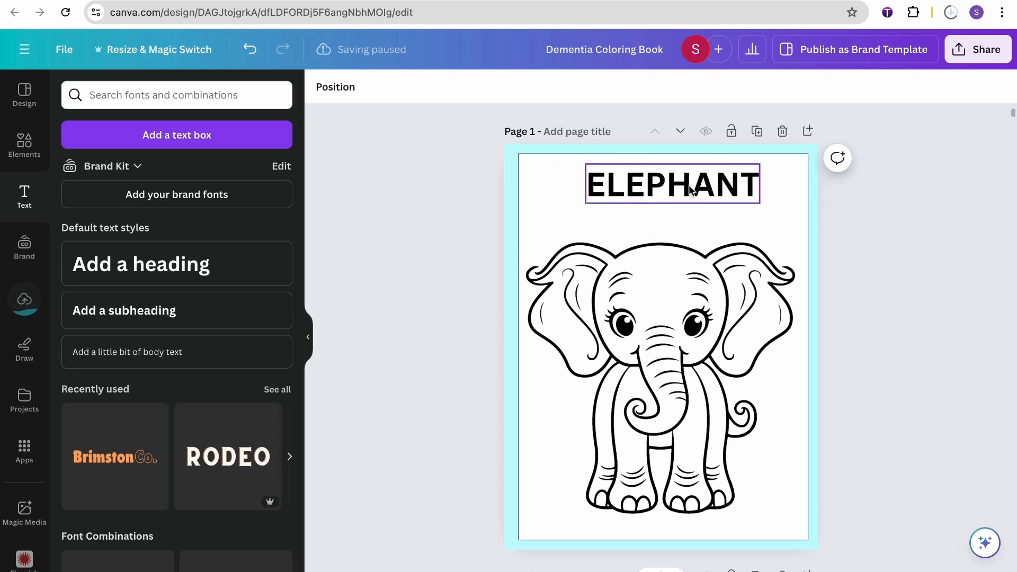
Step: Change the font of the ELEPHANT heading to Berthold Block
click(690, 190)
click(415, 91)
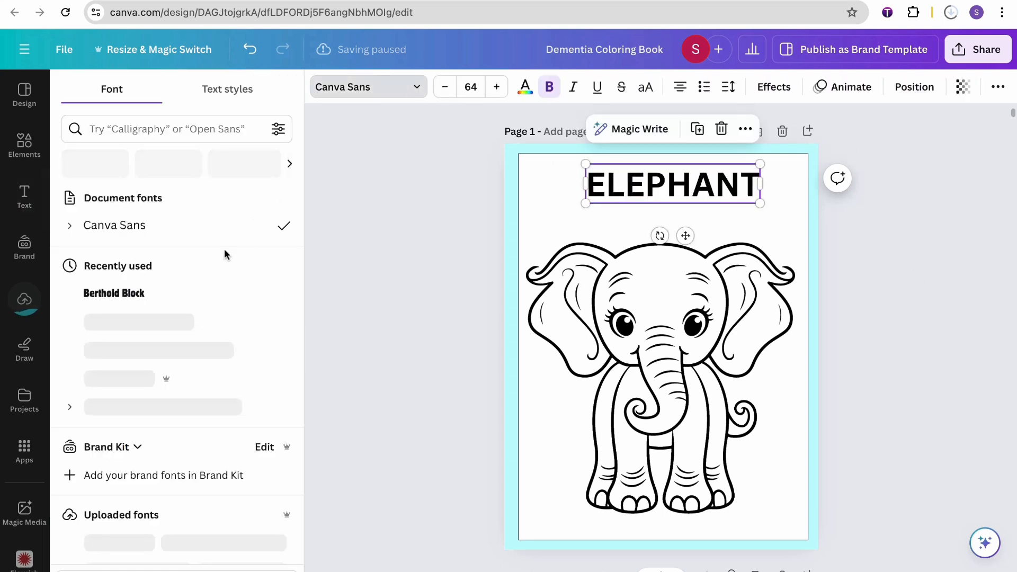
click(204, 292)
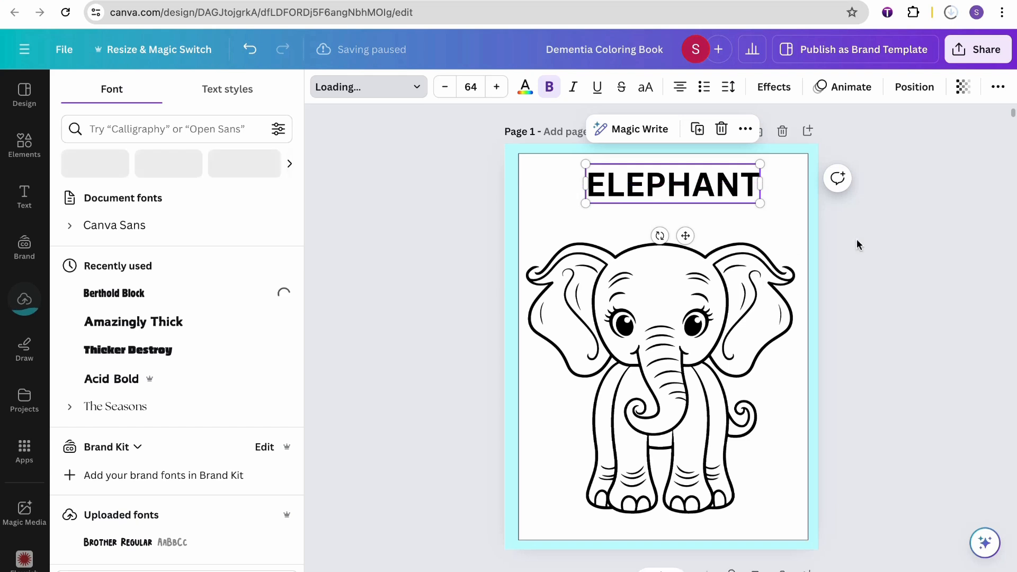
Step: Apply the Splice text effect to the ELEPHANT heading with the offset at its minimum and white as the effect colour
click(778, 98)
click(197, 280)
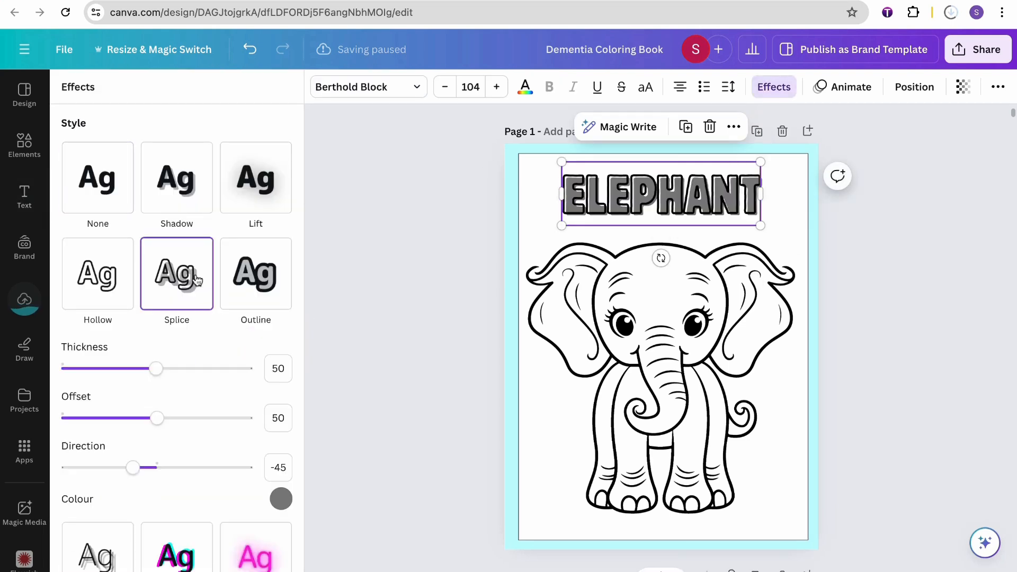
drag(157, 418, 44, 427)
click(280, 498)
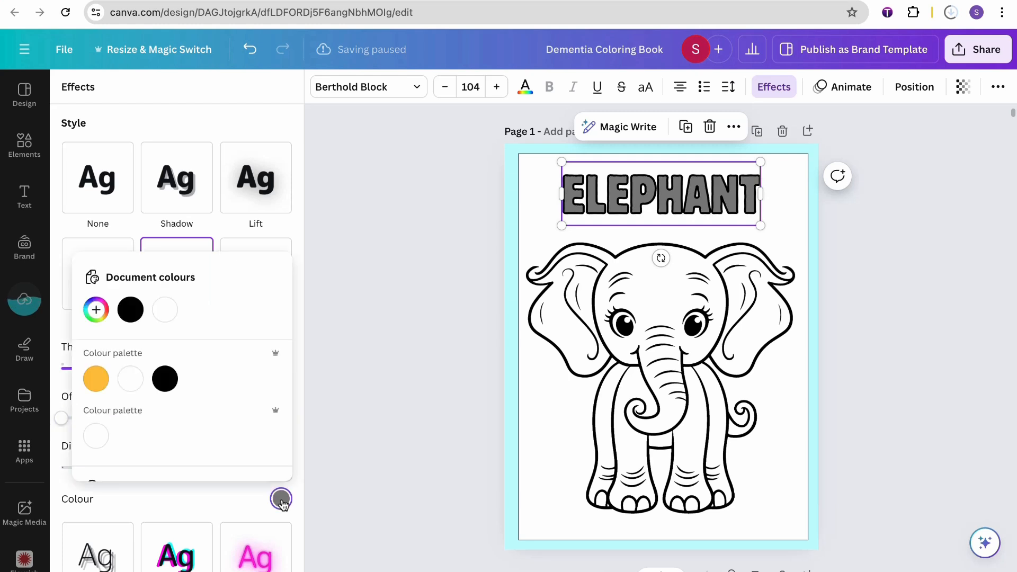
click(131, 379)
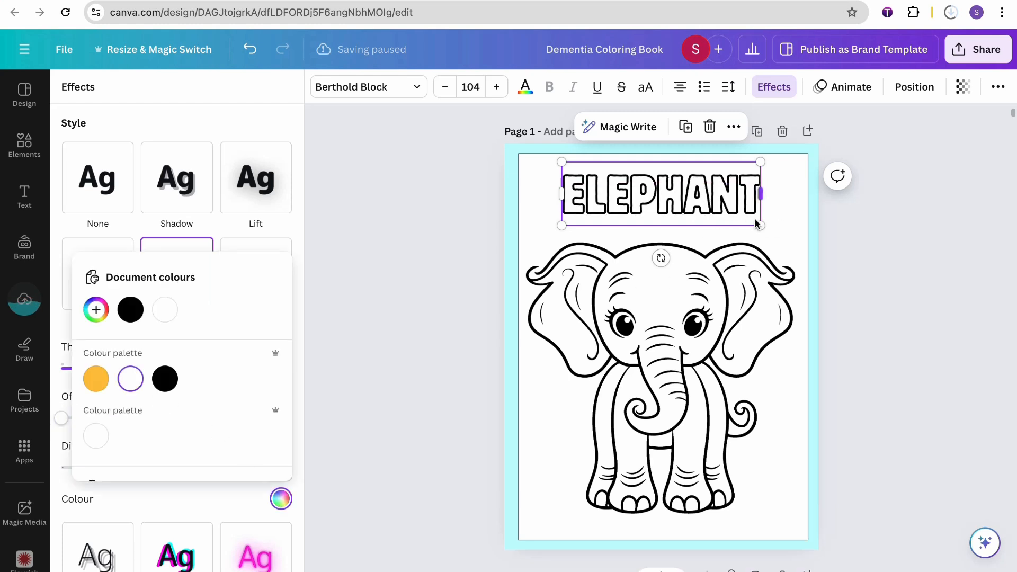
Step: Enlarge the ELEPHANT heading to size 130, centre it near the top of the margin frame, and move the elephant slightly lower
click(754, 218)
drag(762, 229, 813, 255)
click(861, 250)
drag(740, 205, 712, 199)
click(855, 242)
click(725, 332)
drag(726, 331, 726, 339)
click(836, 327)
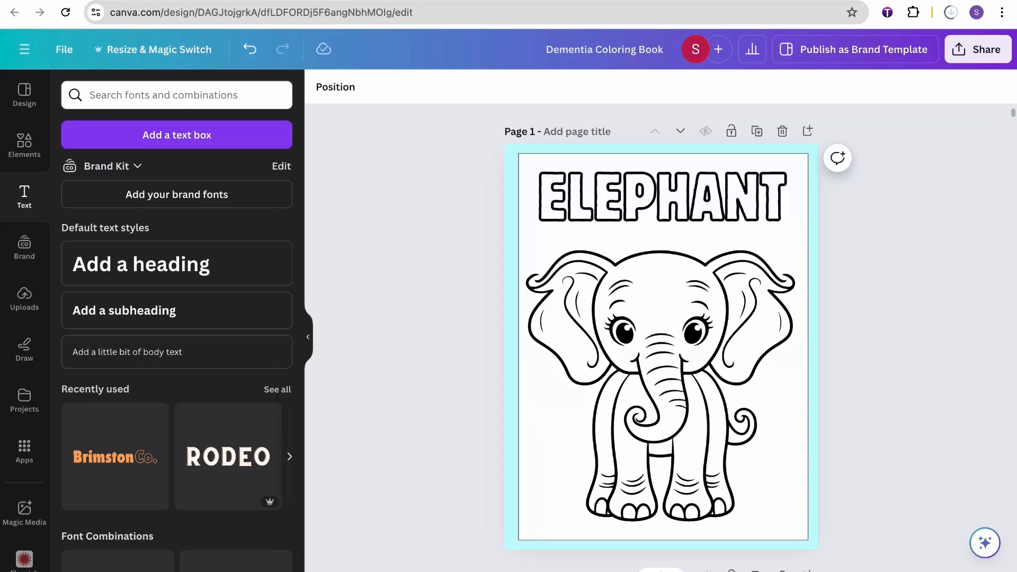
click(652, 165)
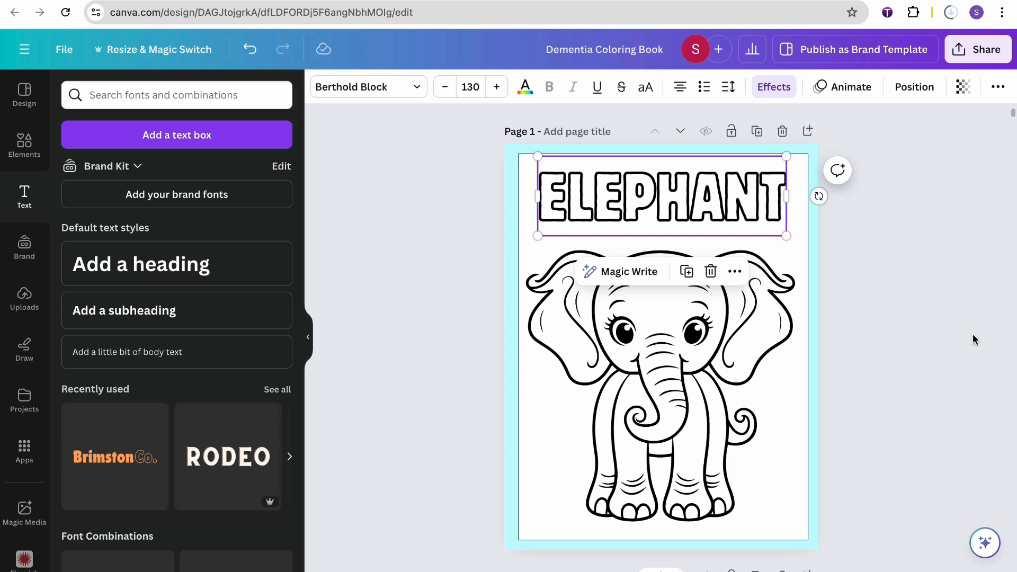
click(973, 336)
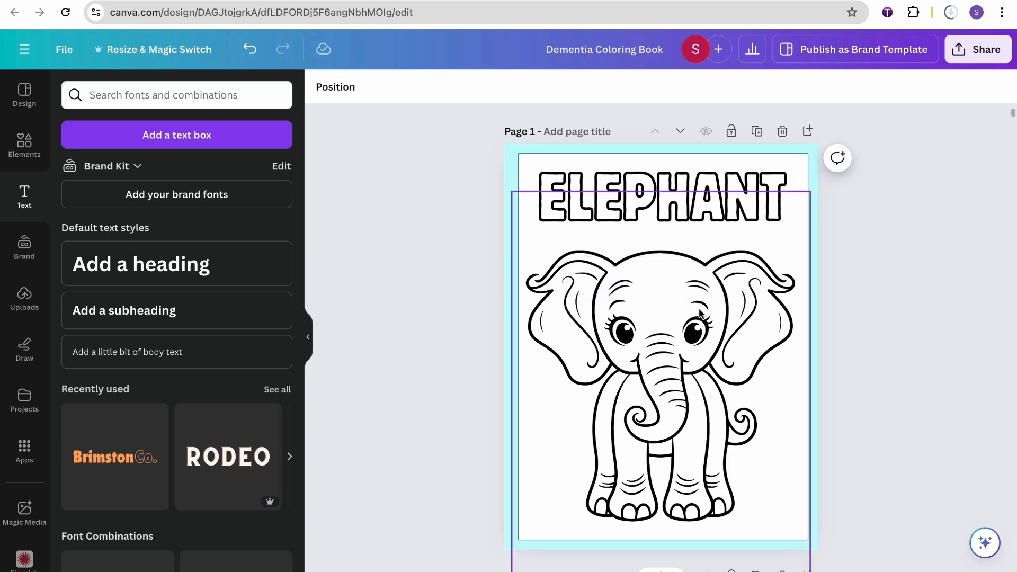
Step: Copy the ELEPHANT heading from page 1 to page 2 and change its text to "TIGER"
click(667, 204)
key(ctrl+c)
scroll(665, 202, down, 6)
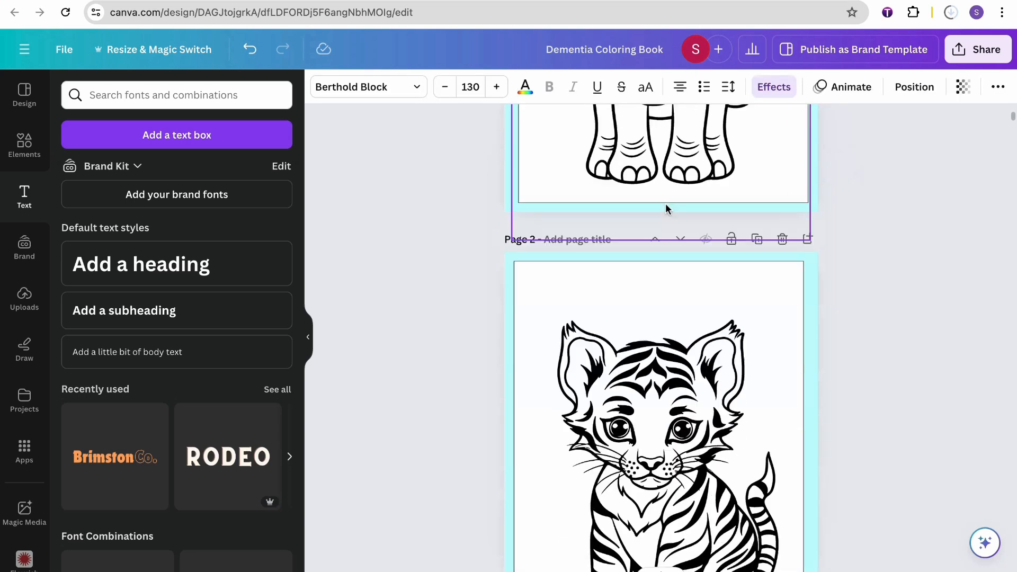
click(669, 265)
key(ctrl+v)
double_click(677, 272)
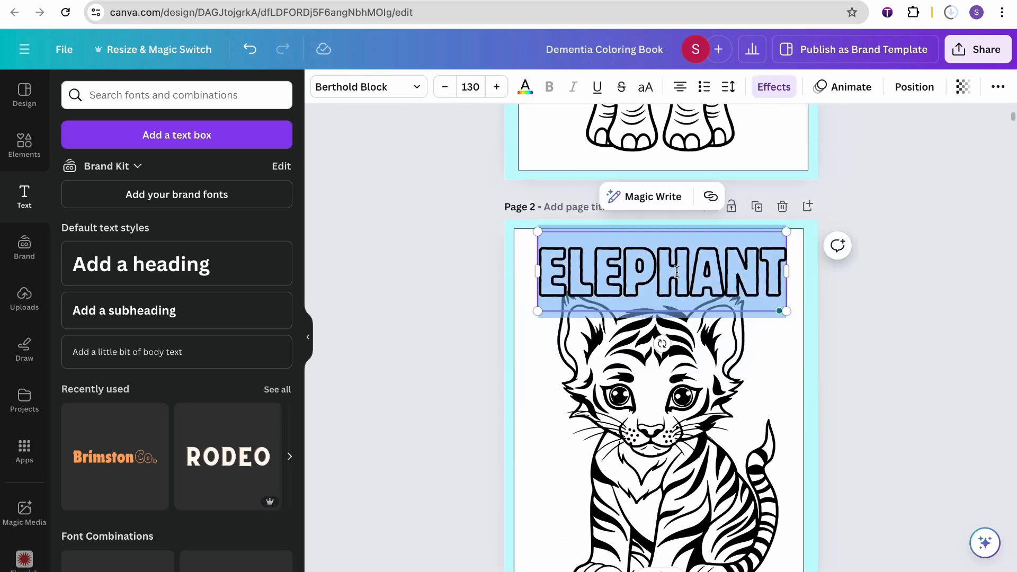
text(TIGET)
key(BackSpace)
text(R)
click(887, 367)
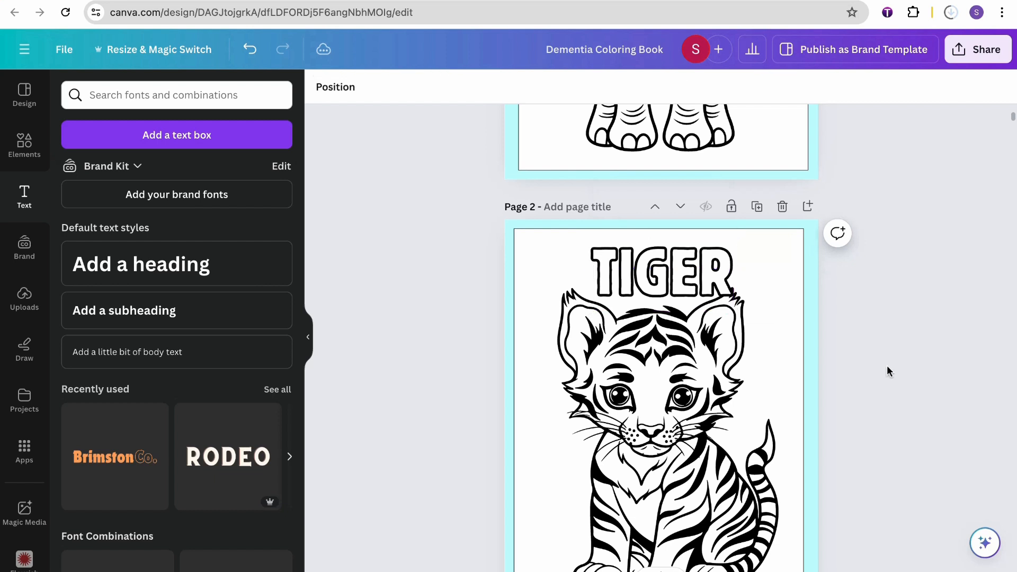
Step: Shrink the tiger cub on page 2 slightly and reposition it beneath the TIGER heading, inside the margin frame
scroll(887, 369, down, 3)
click(714, 338)
drag(801, 165, 788, 175)
drag(752, 234, 754, 234)
click(888, 359)
Step: Nudge the ELEPHANT heading on page 1 slightly lower and compare its layout with the TIGER page
scroll(887, 358, up, 3)
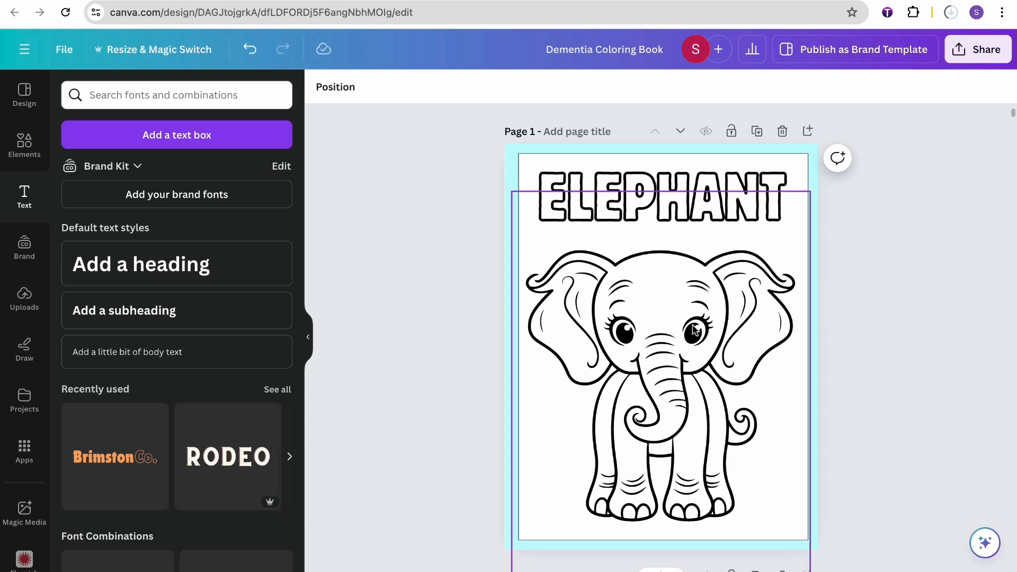
click(681, 189)
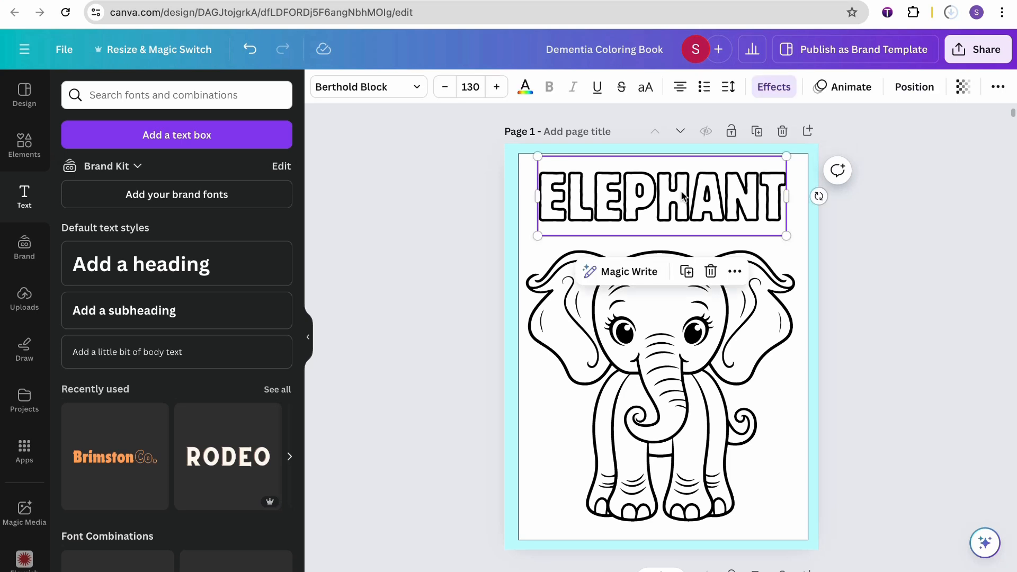
click(907, 259)
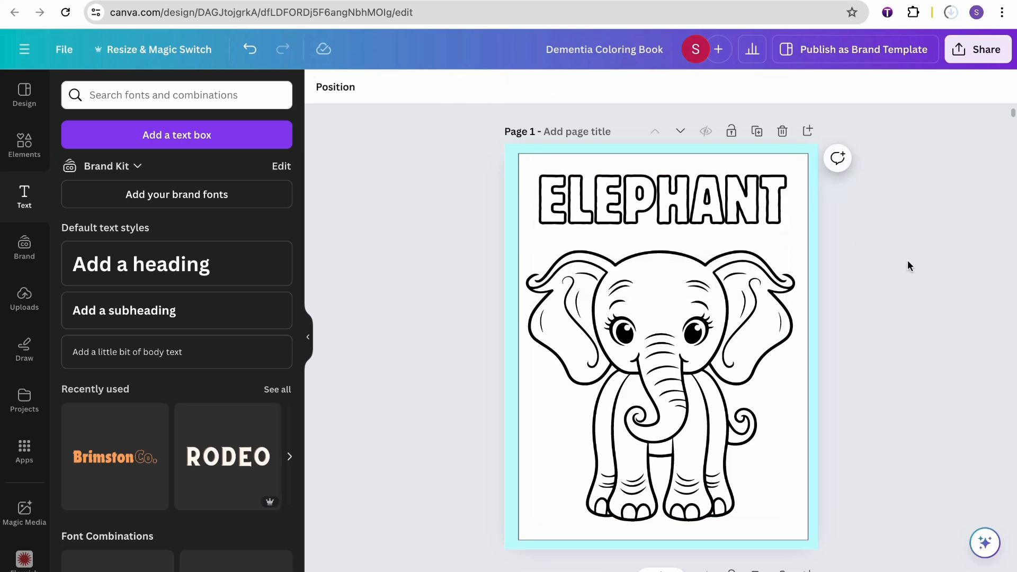
scroll(907, 259, down, 1)
scroll(907, 266, down, 4)
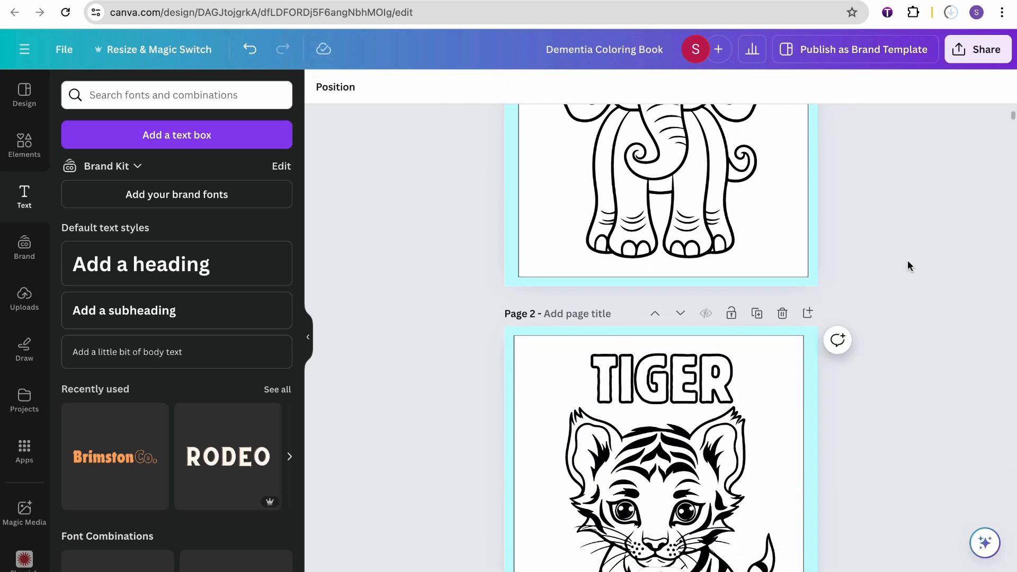
scroll(907, 266, up, 5)
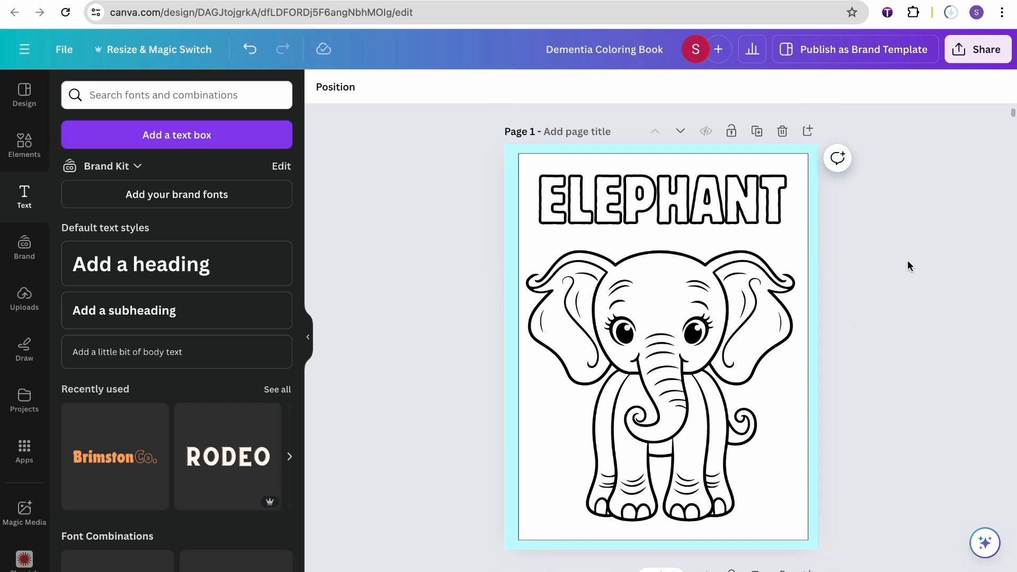
Step: Insert a new blank page between the elephant page and the tiger page
click(808, 131)
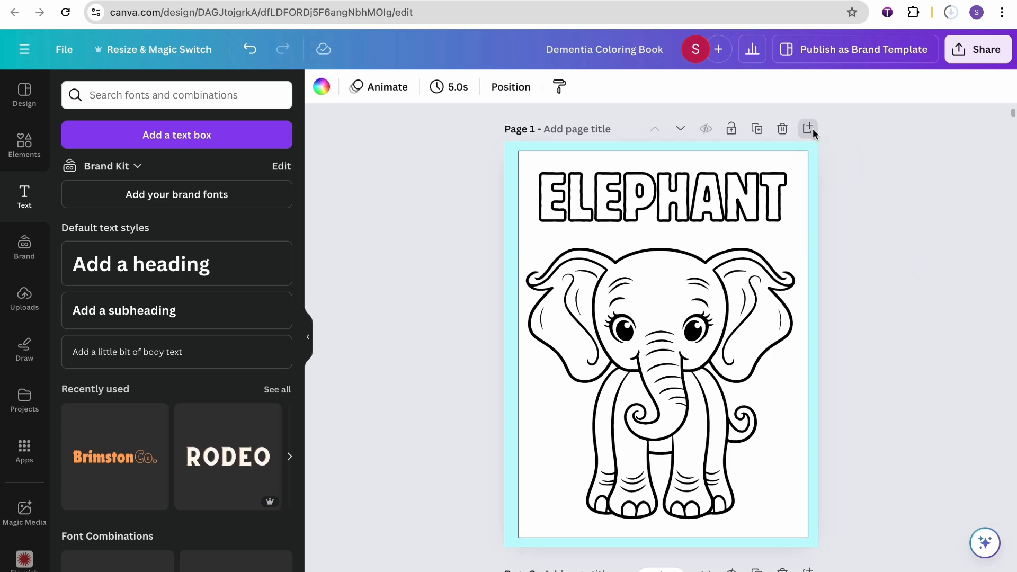
scroll(855, 258, up, 5)
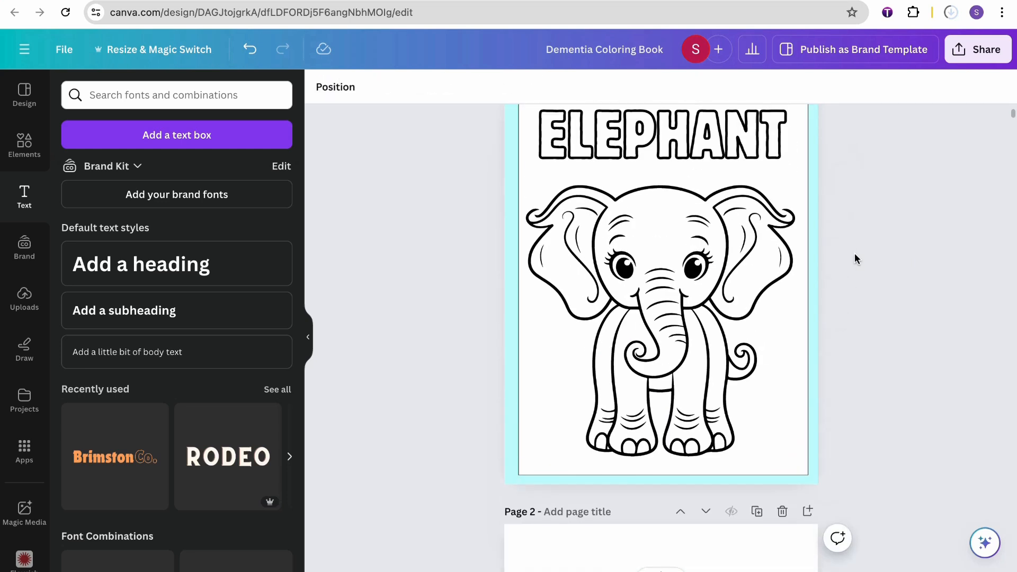
scroll(853, 253, down, 1)
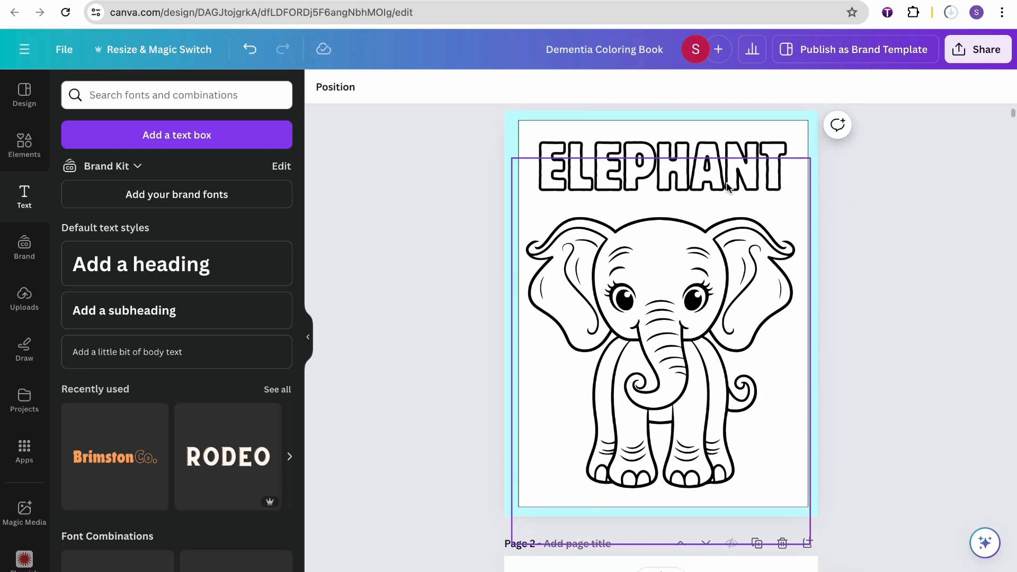
scroll(804, 354, down, 5)
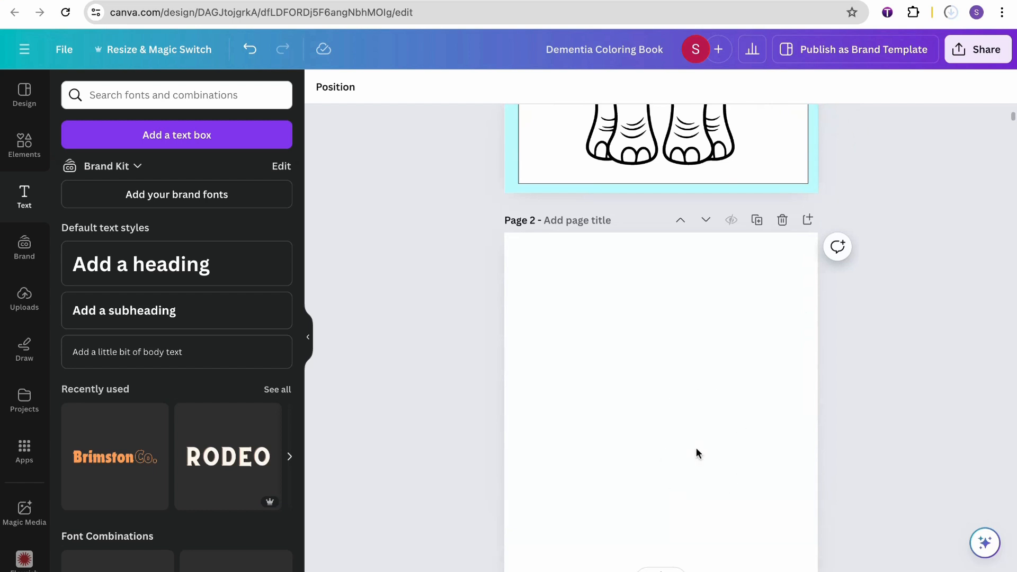
scroll(682, 378, down, 1)
Step: Add a heading on blank page 2 reading "PAGE LEFT BLANK TO PREVENT BLEED-THROUGH"
click(232, 271)
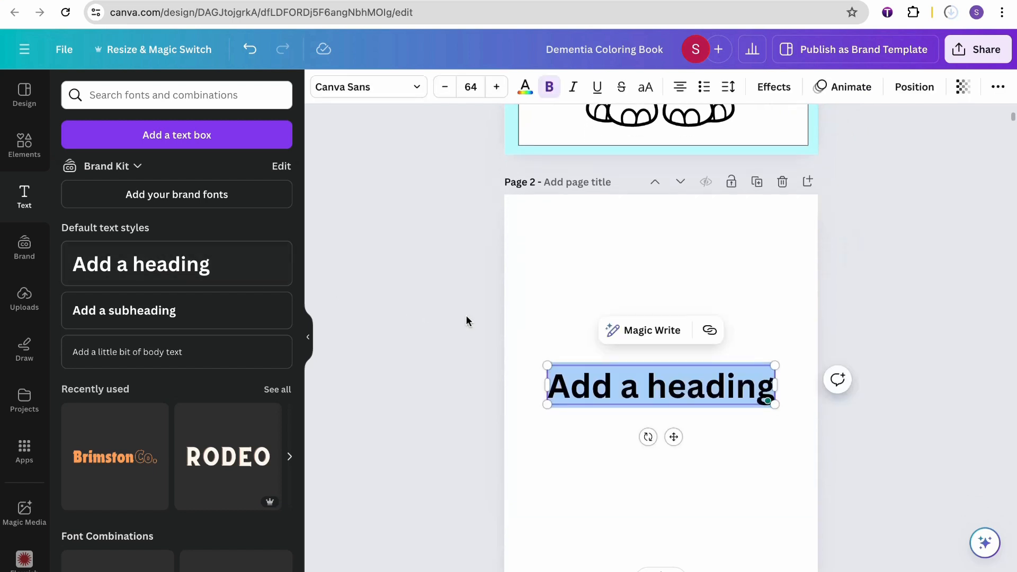
double_click(618, 405)
text(PAGE)
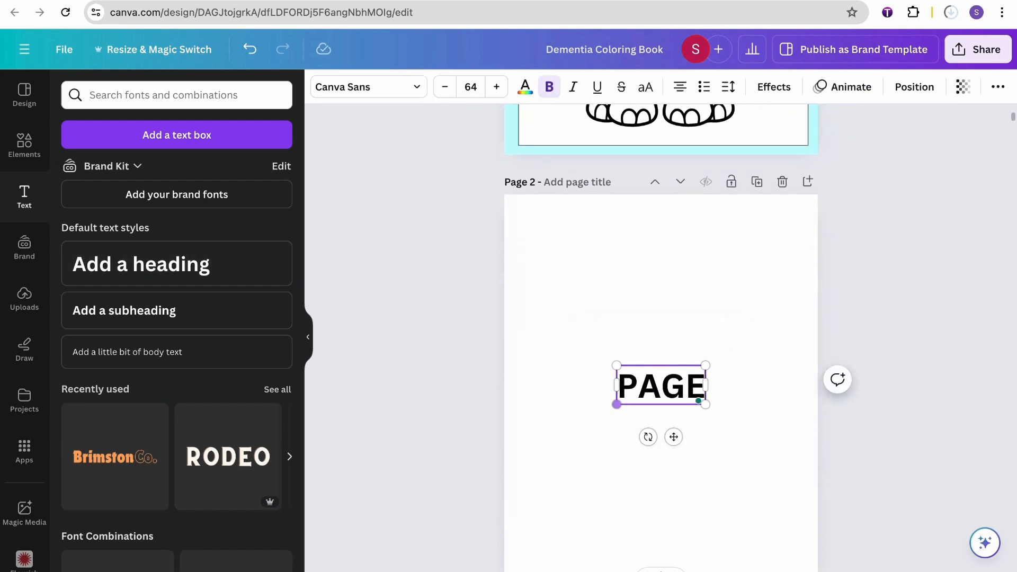
text( LEFT B)
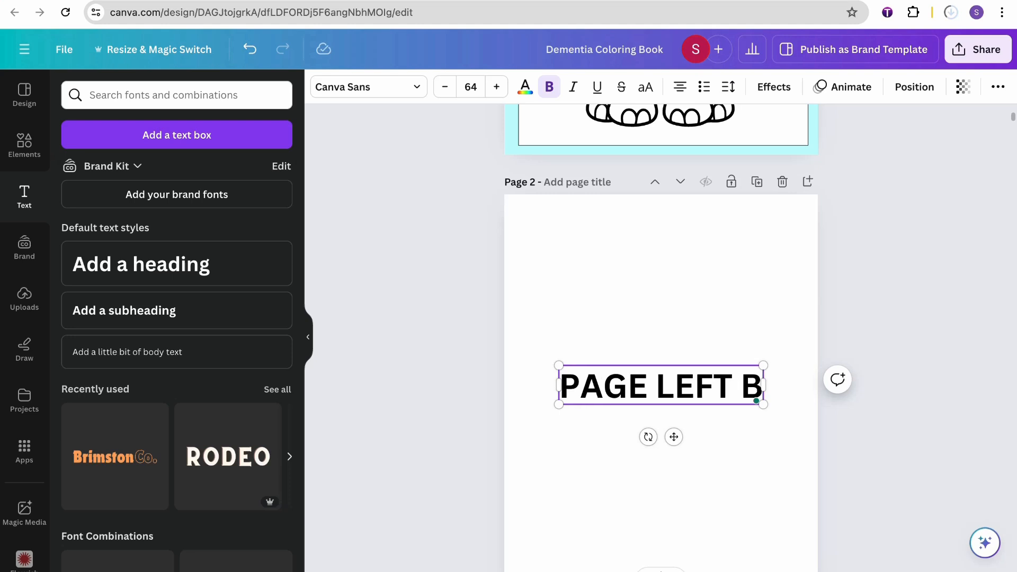
text(LANK TO PREVENT BL)
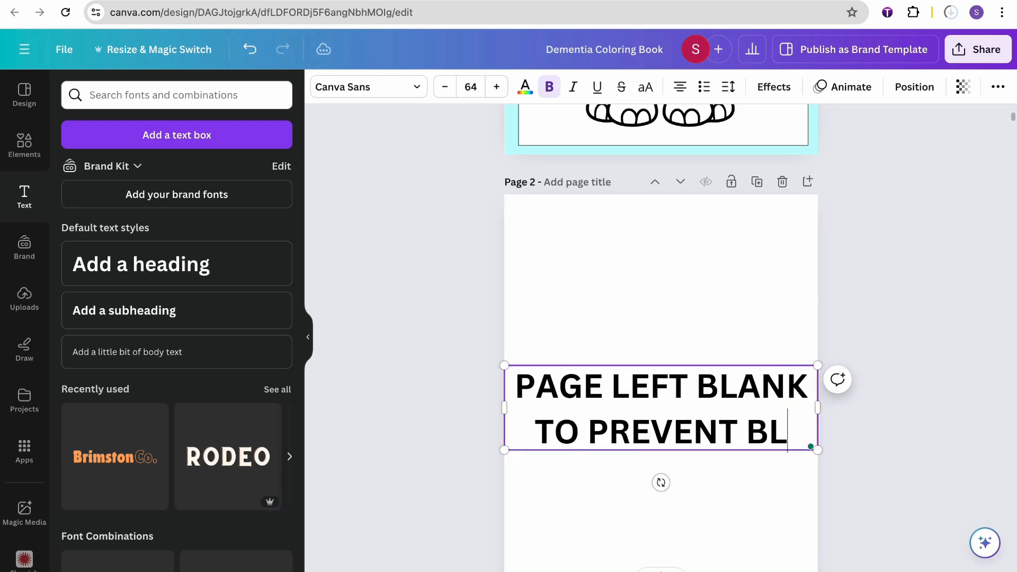
text(EED-THROUGH)
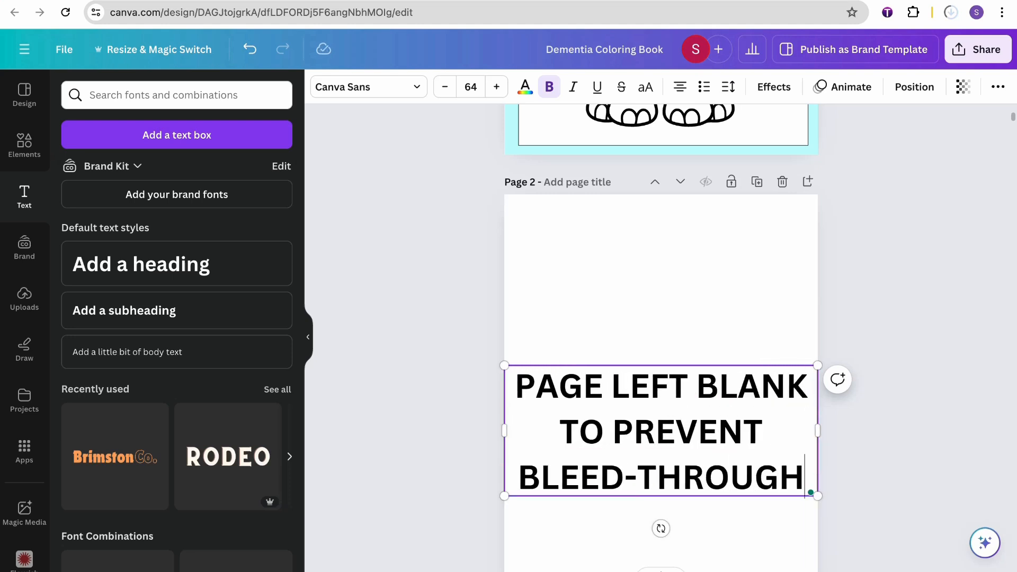
Step: Set the blank-page notice to font size 20 and move it to the middle of page 2
click(470, 87)
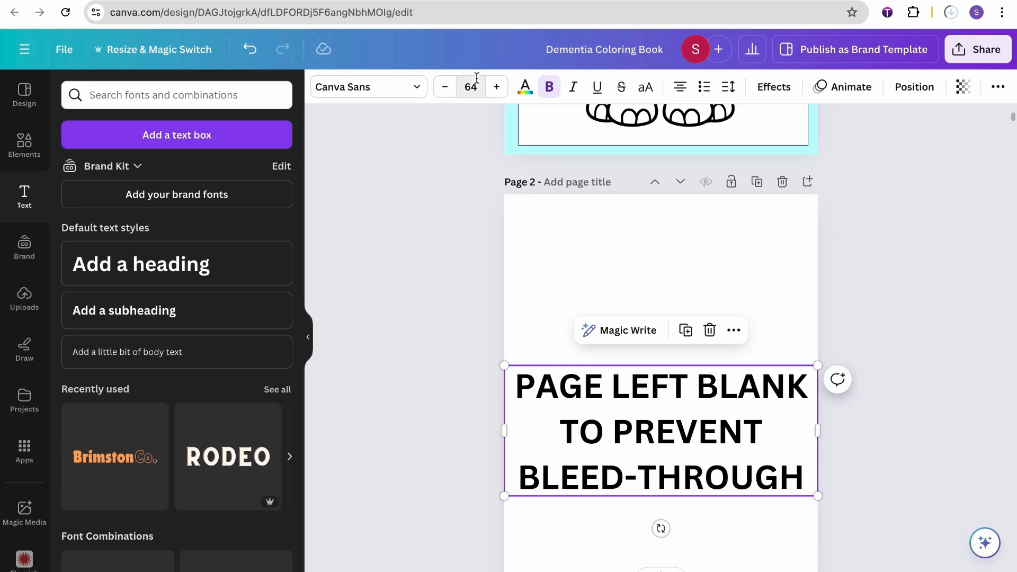
text(20)
key(Return)
drag(756, 371, 755, 404)
click(920, 368)
Step: Review the order and layout of the elephant page, the blank notice page and the tiger page
scroll(919, 366, up, 5)
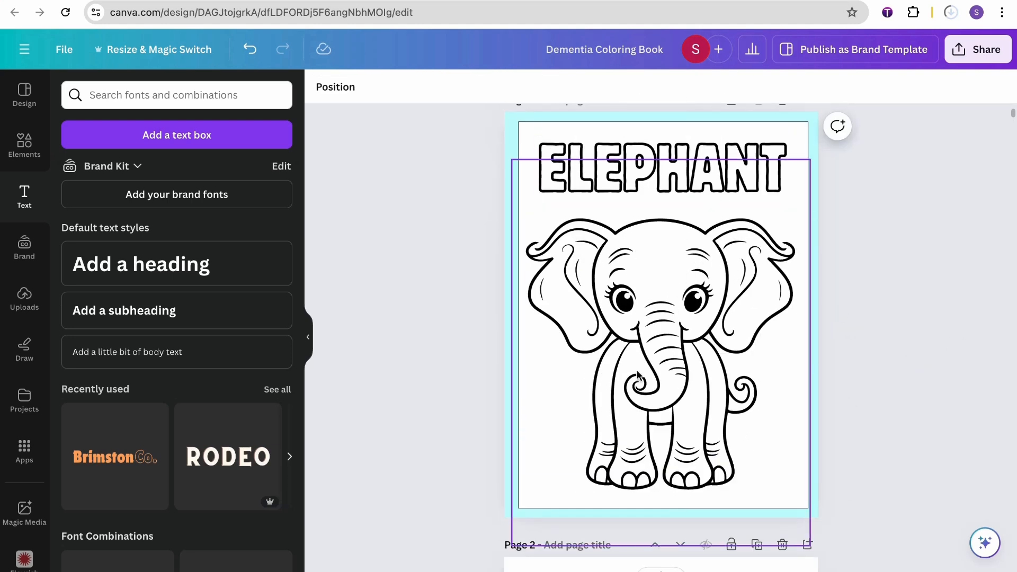
scroll(763, 328, down, 3)
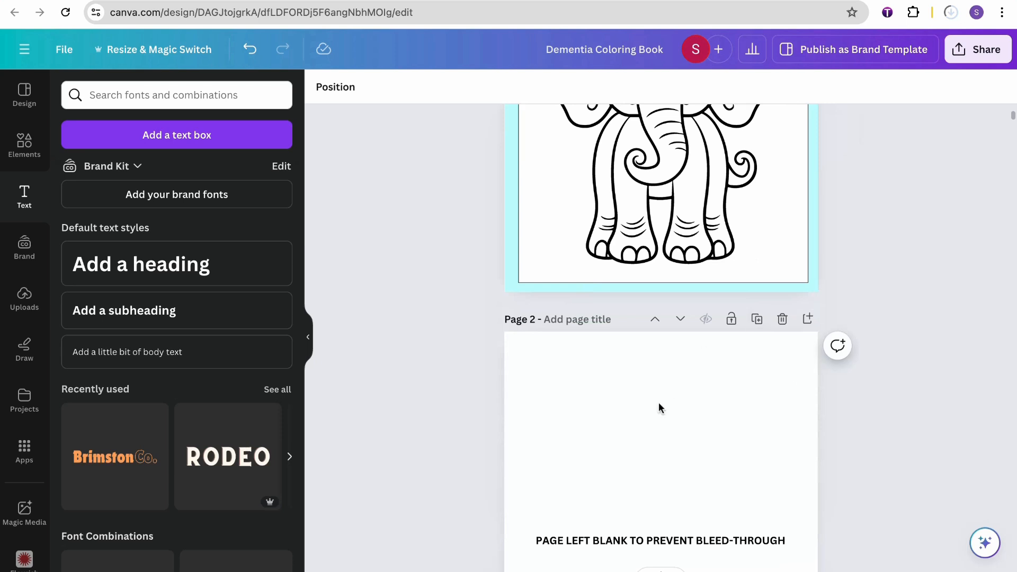
scroll(659, 402, down, 2)
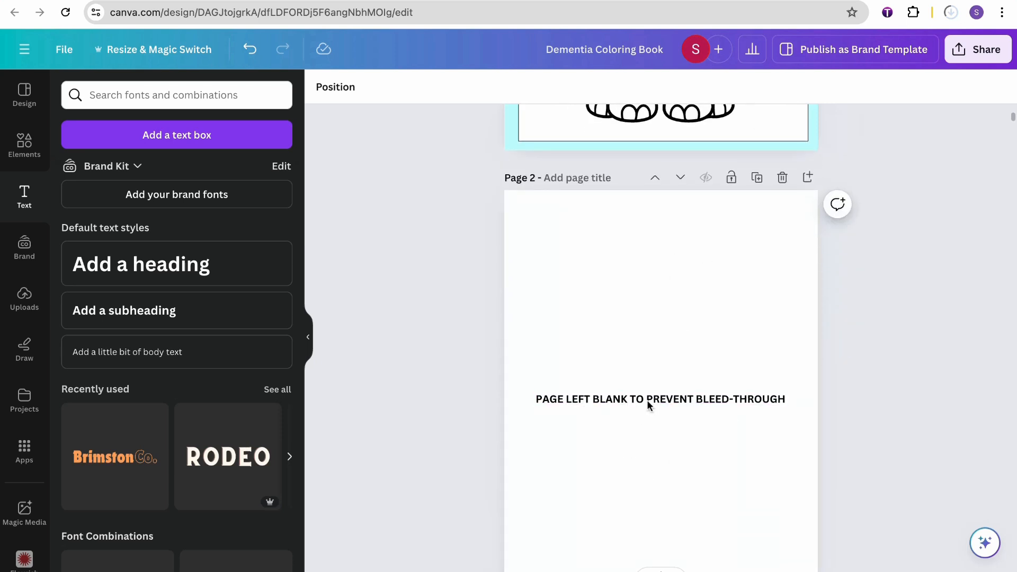
scroll(716, 329, up, 3)
scroll(716, 332, up, 1)
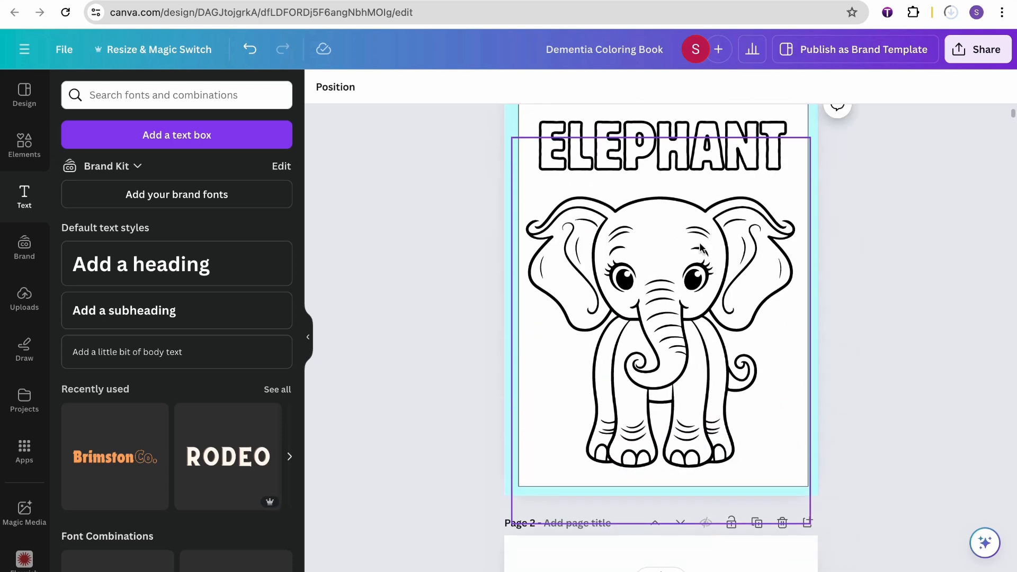
scroll(686, 274, down, 1)
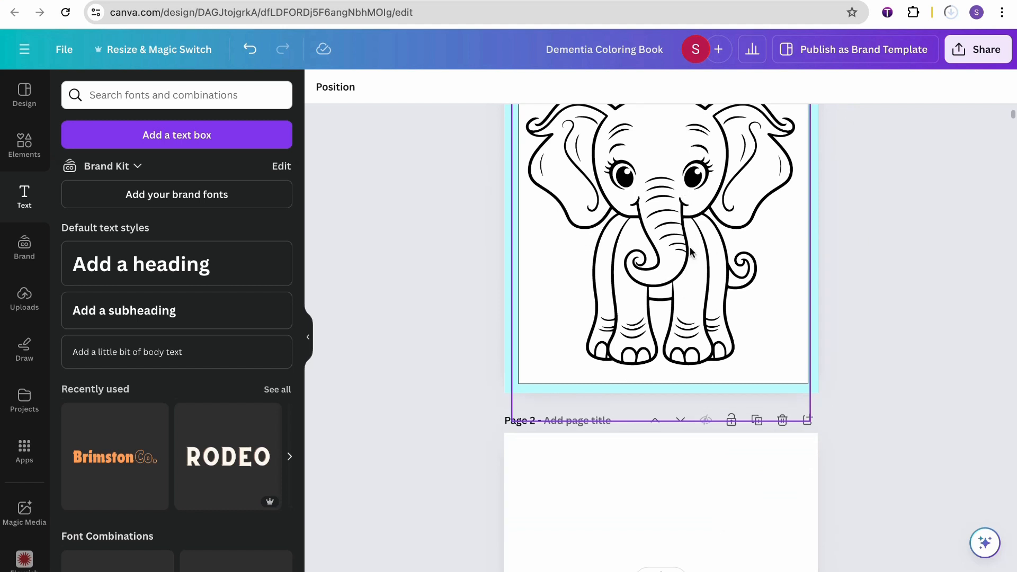
scroll(690, 251, down, 8)
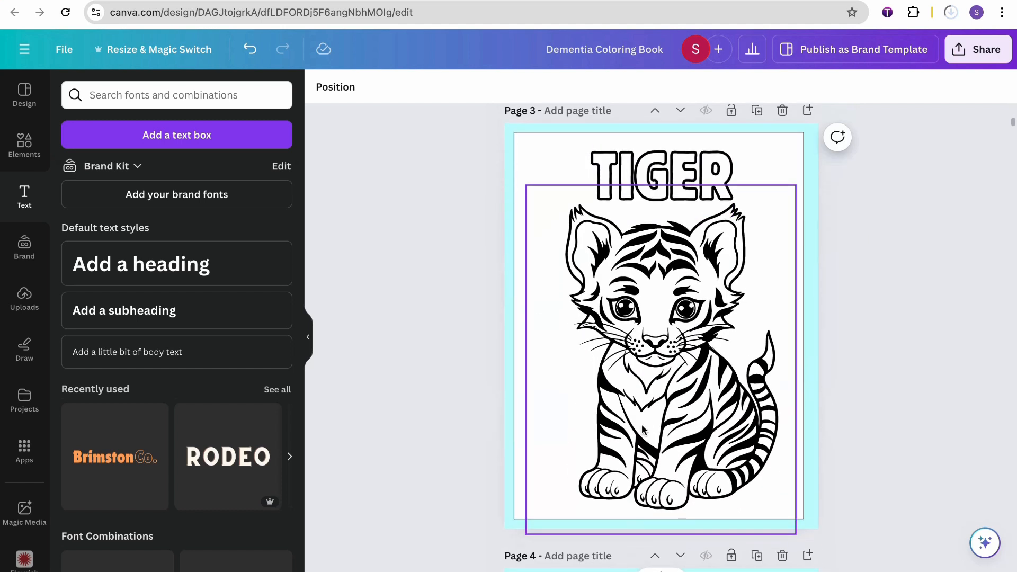
scroll(668, 356, up, 1)
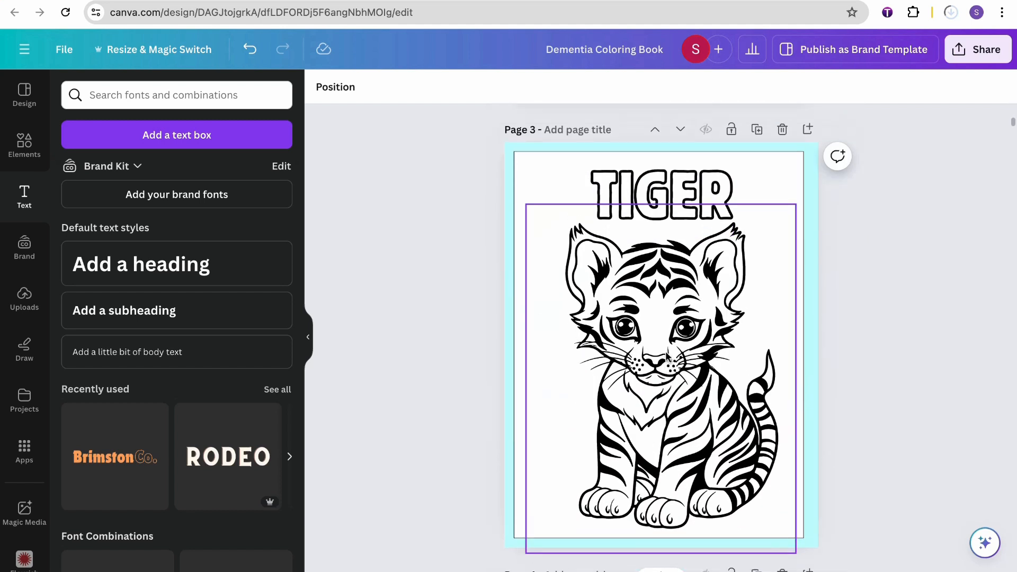
scroll(666, 356, up, 8)
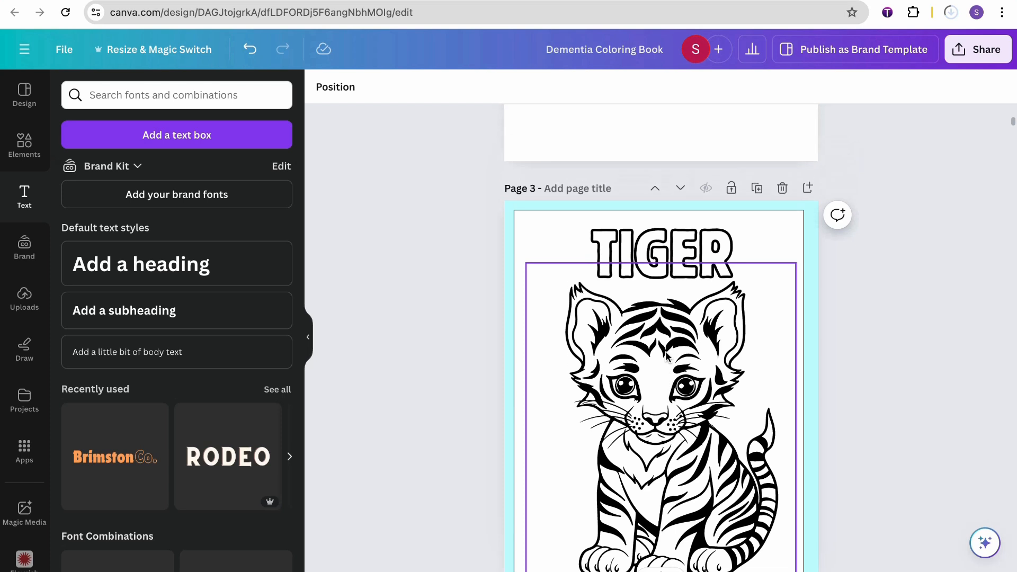
Step: Delete pages 3 to 101, keeping only the elephant page and the blank notice page
click(937, 571)
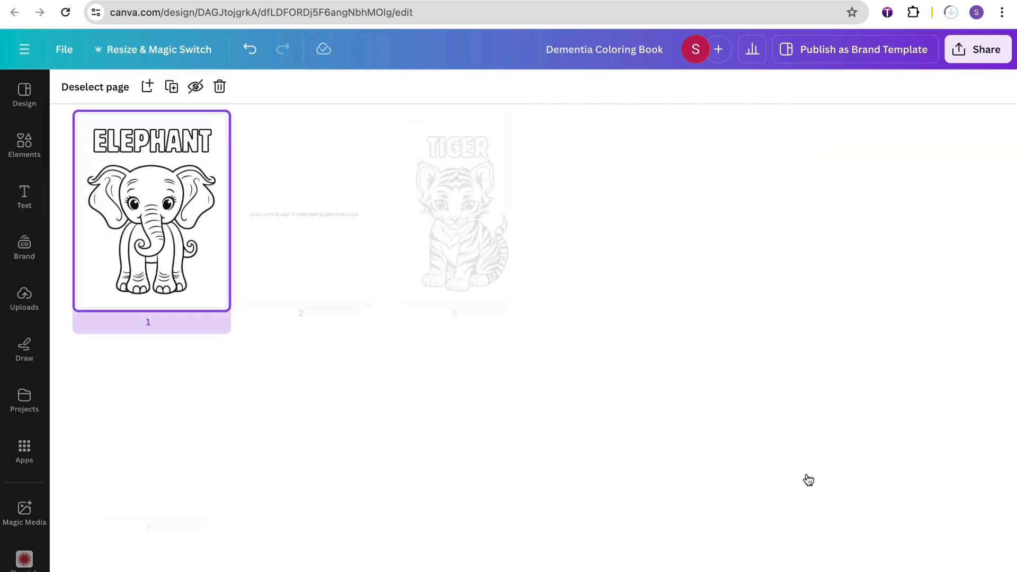
click(418, 224)
scroll(418, 225, down, 20)
scroll(420, 227, down, 3)
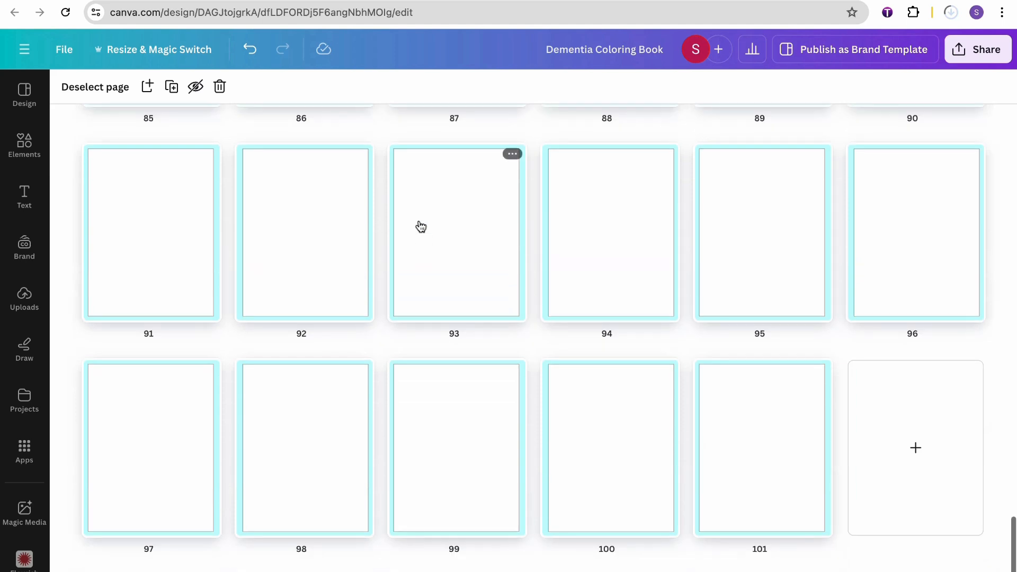
shift+click(734, 408)
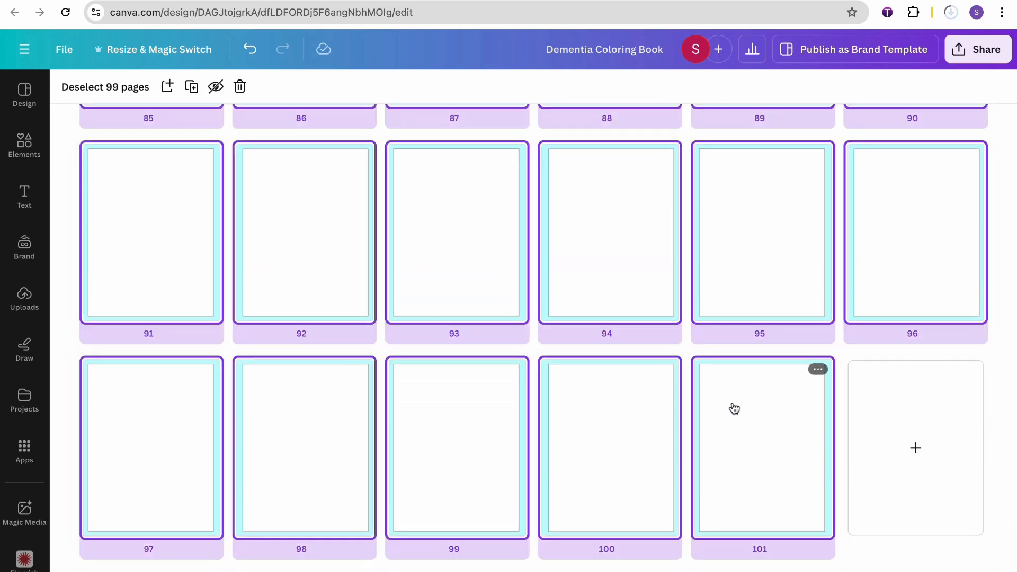
key(Delete)
Step: Duplicate the elephant page and the blank notice page as a pair several times to build alternating pages
click(290, 253)
shift+click(198, 252)
key(ctrl+d)
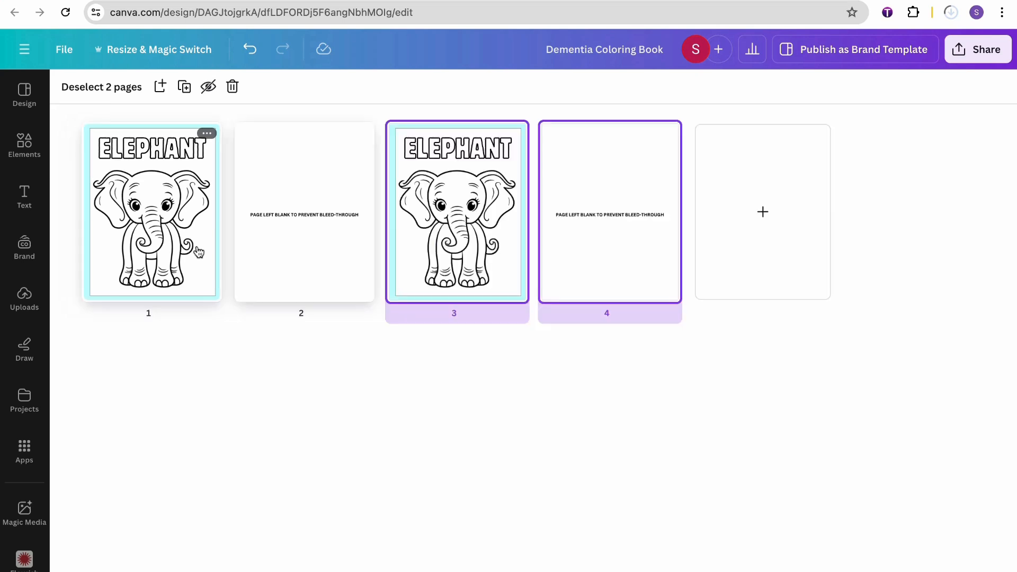
key(ctrl+d)
key(ctrl+d)
key(ctrl+d)
key(ctrl+d)
key(ctrl+d)
key(ctrl+d)
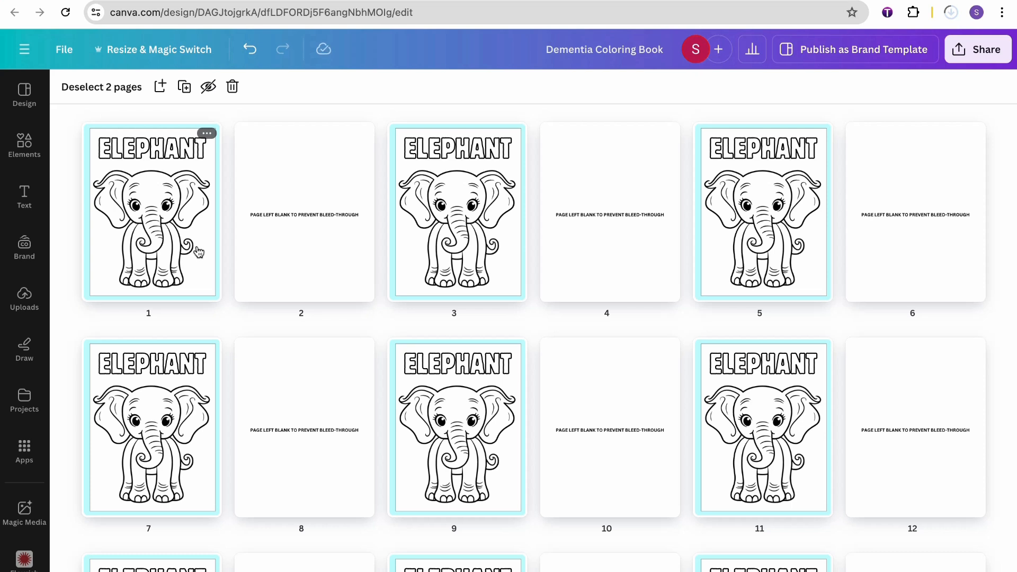
Step: Replace the elephant on page 3 with the uploaded tiger image, sized and positioned below the heading
double_click(402, 174)
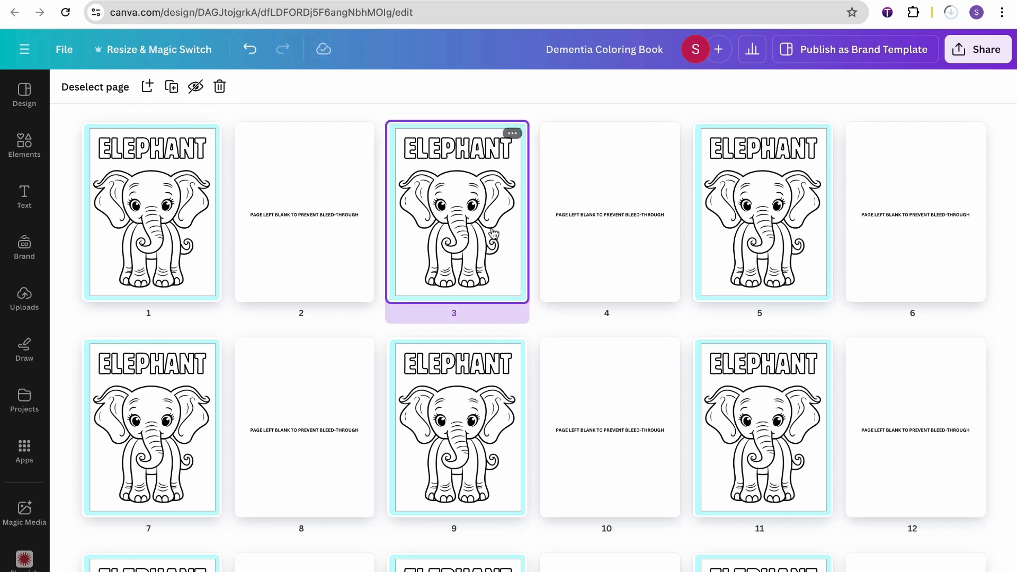
click(24, 295)
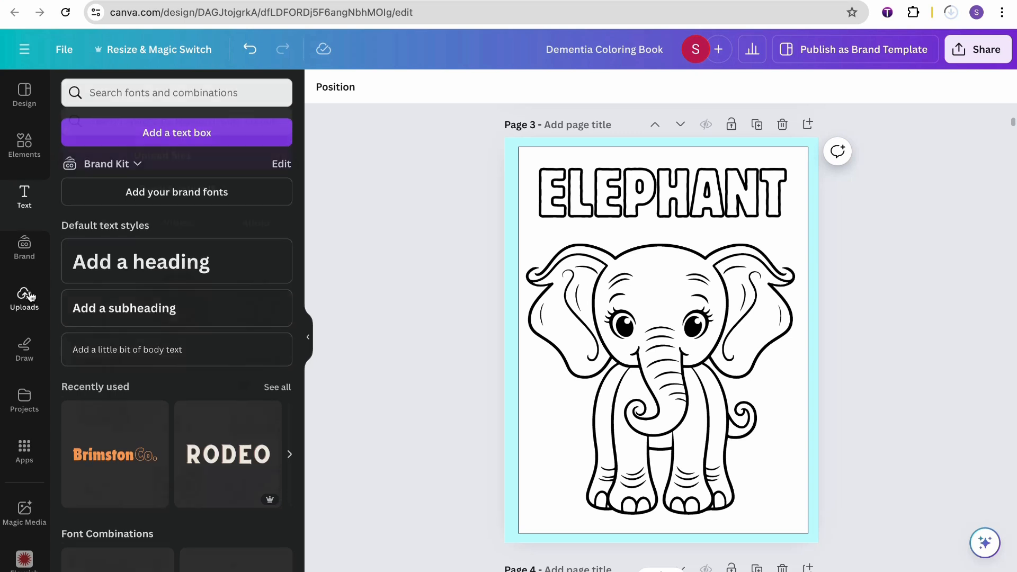
drag(100, 371, 595, 345)
drag(512, 185, 539, 220)
drag(641, 310, 629, 292)
Step: Change the heading on page 3 to "TIGER"
click(662, 191)
double_click(662, 191)
text(TIGER)
click(953, 316)
Step: Add the uploaded lamb image to page 5 in place of the elephant
scroll(953, 316, down, 15)
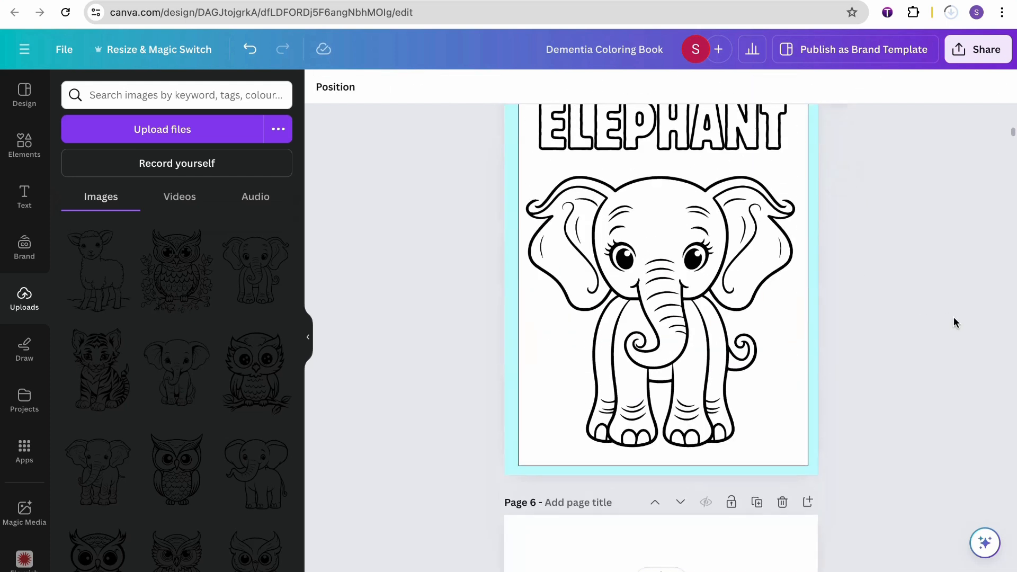
drag(114, 277, 789, 281)
scroll(745, 246, up, 3)
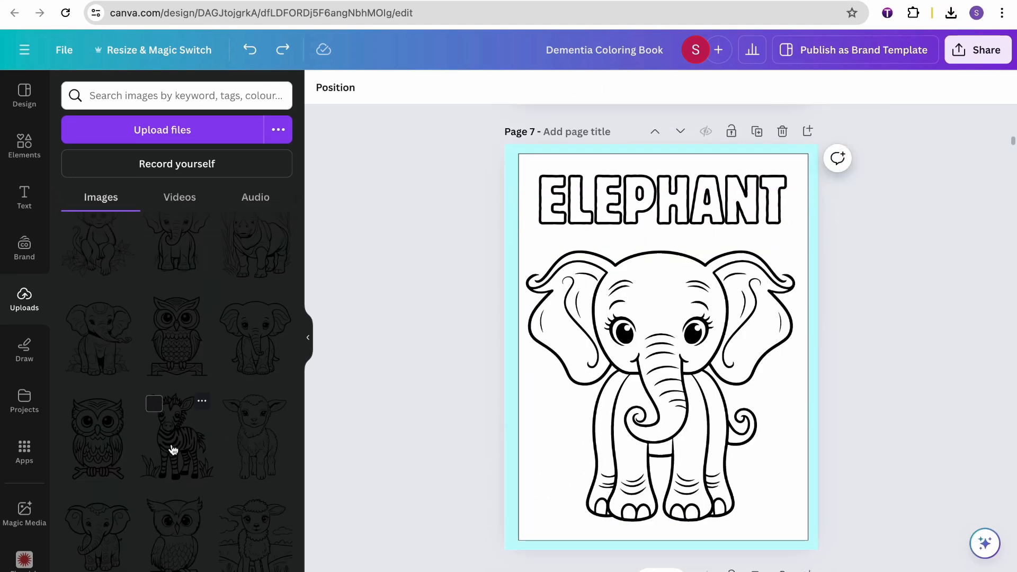
Step: Add the uploaded zebra image to page 7, shrink it and position it below the heading
drag(173, 449, 572, 413)
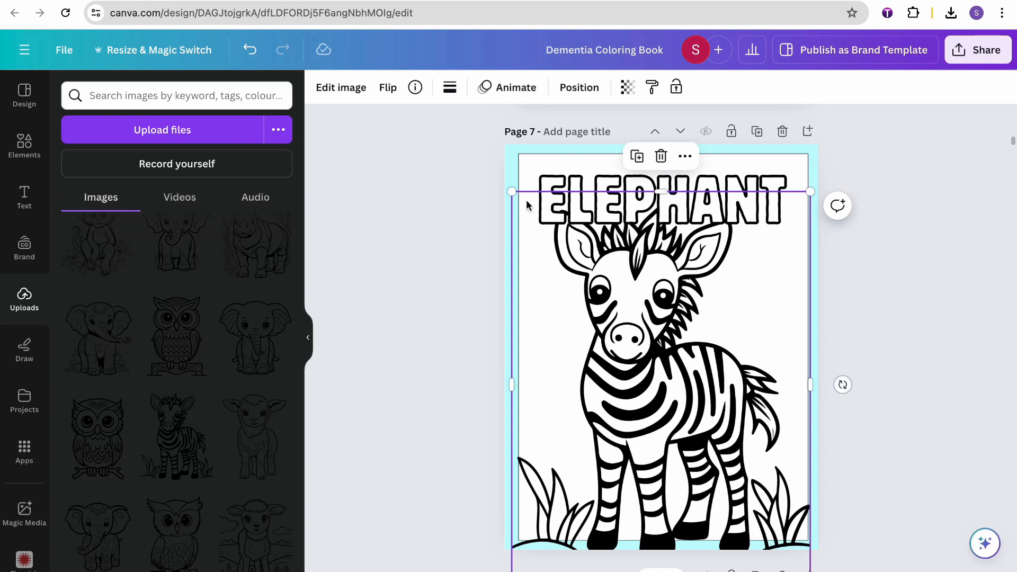
drag(512, 193, 590, 279)
drag(666, 376, 633, 337)
click(895, 377)
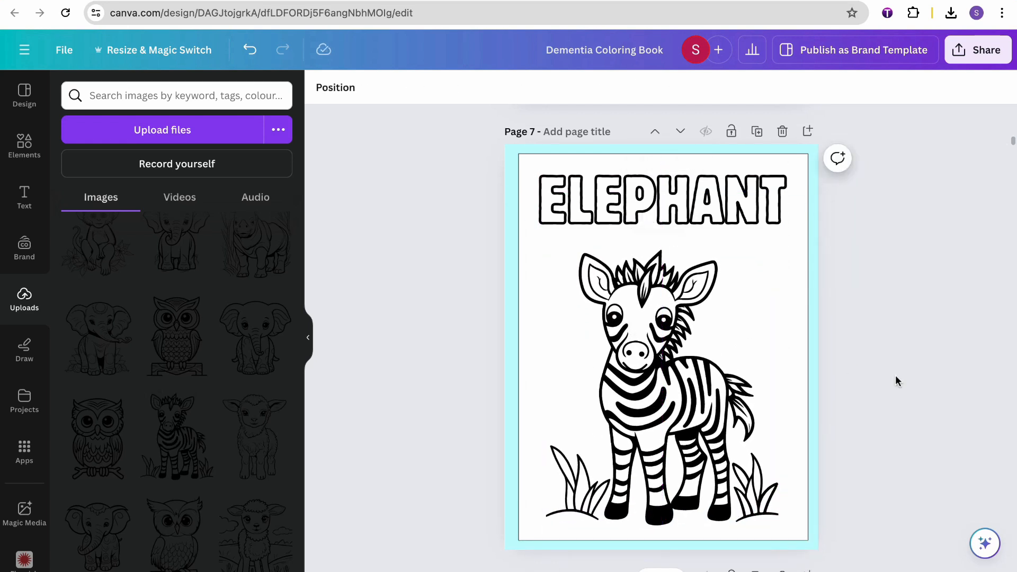
Step: Compare page 7 with the preceding pages and delete its zebra image
scroll(896, 376, up, 15)
scroll(896, 380, down, 8)
scroll(895, 379, up, 20)
scroll(896, 379, down, 20)
scroll(895, 381, down, 6)
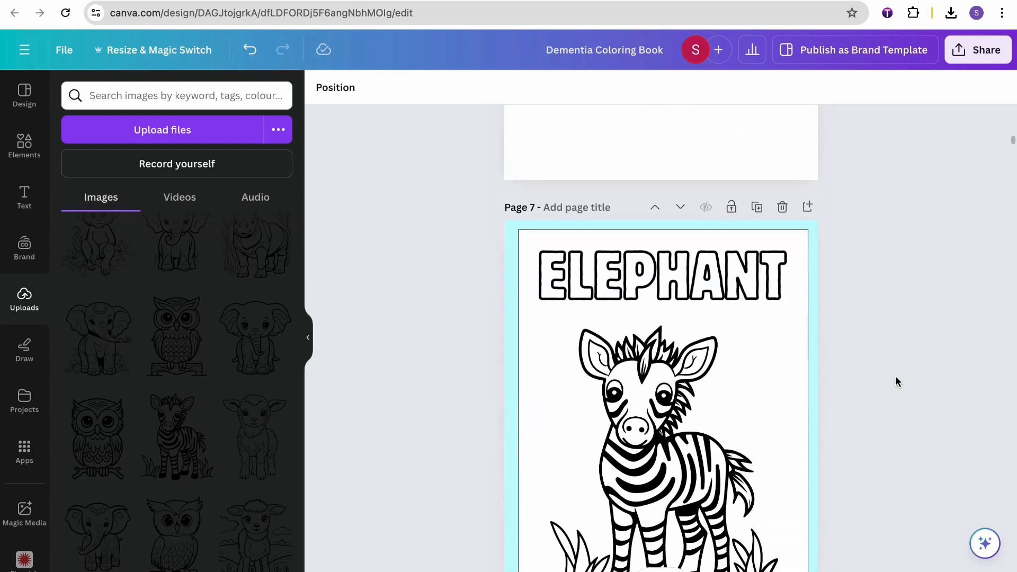
click(715, 355)
scroll(704, 416, up, 20)
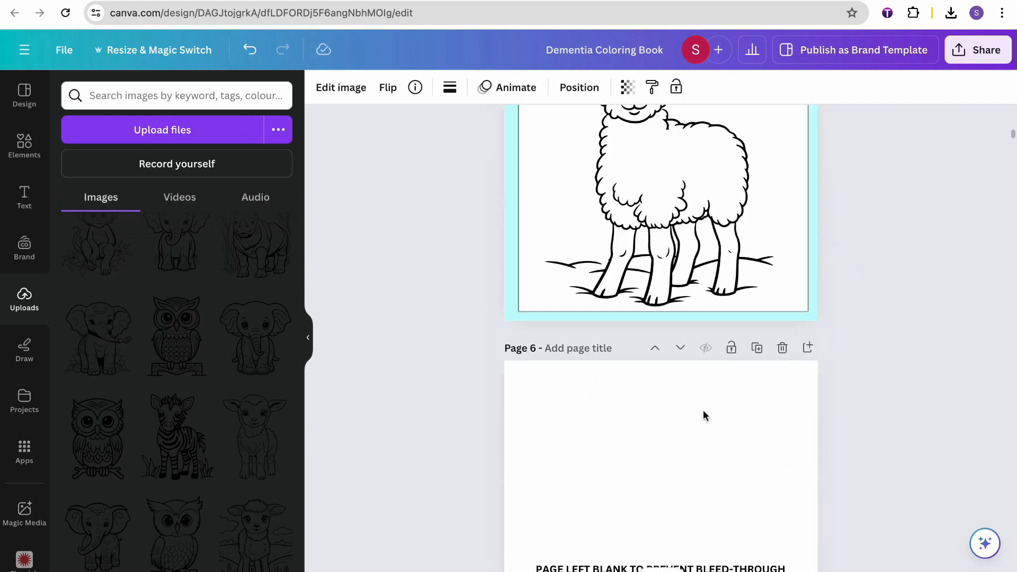
scroll(697, 397, up, 4)
scroll(697, 397, down, 4)
scroll(697, 397, up, 15)
scroll(697, 397, down, 19)
scroll(697, 397, down, 20)
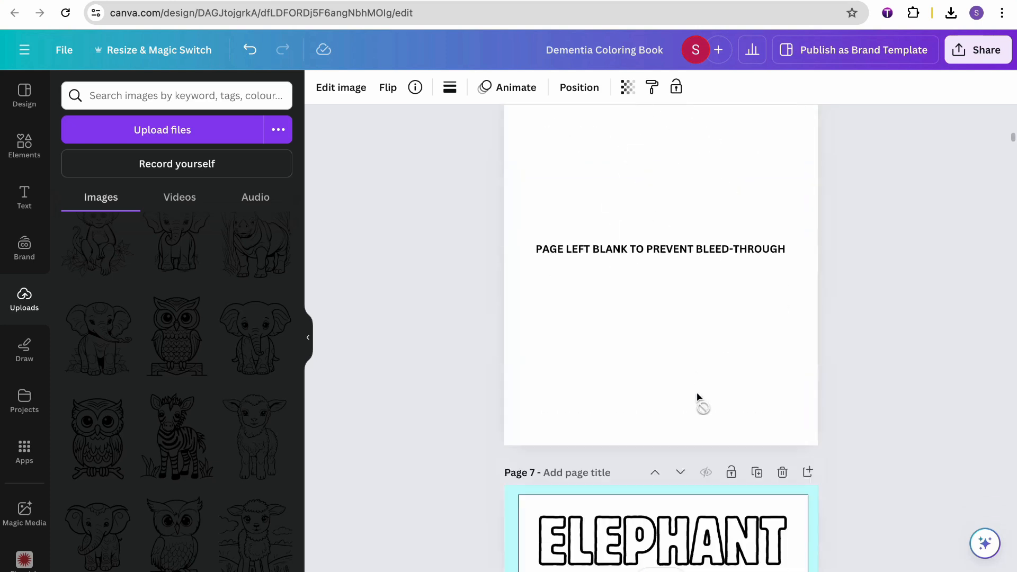
key(Delete)
Step: Add the uploaded kitten image to page 7, enlarge it and center it below the heading
scroll(237, 461, down, 5)
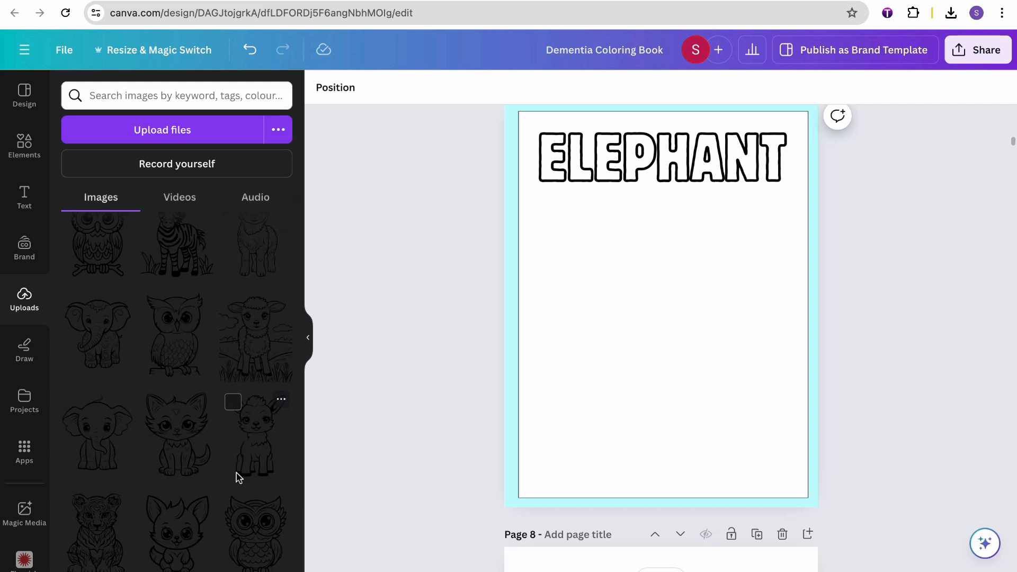
click(202, 412)
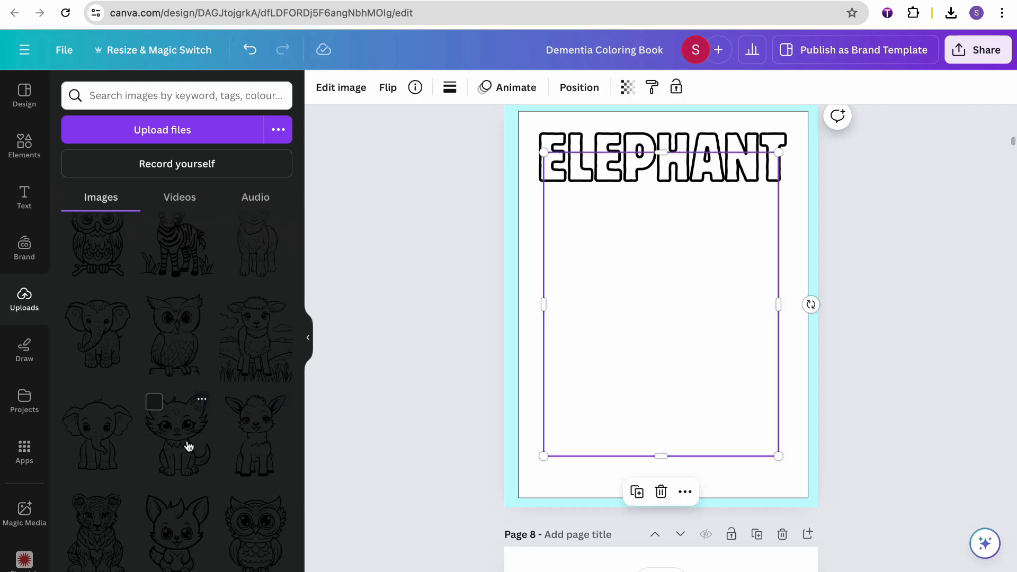
drag(692, 409, 671, 450)
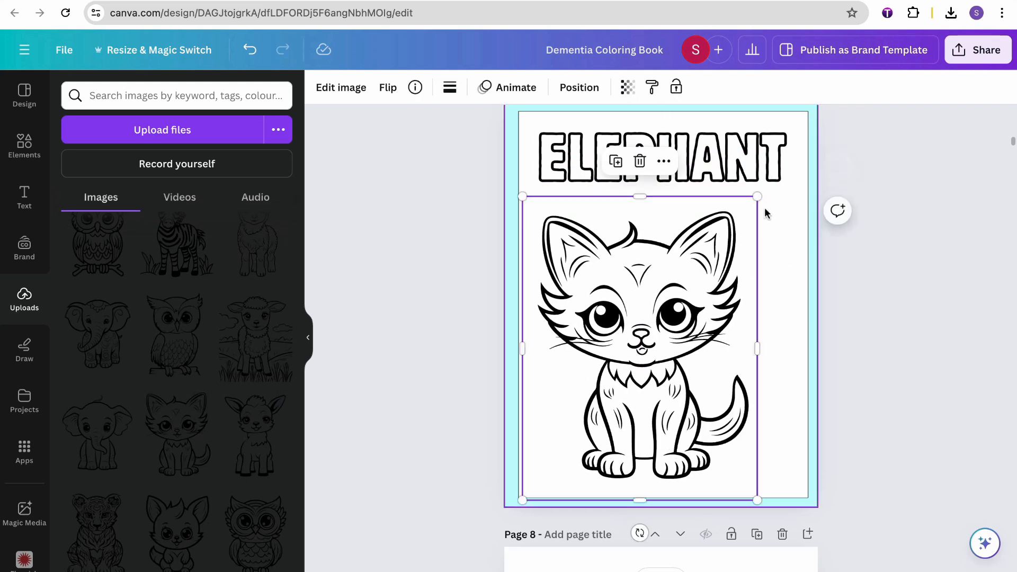
drag(758, 198, 791, 194)
drag(669, 296, 683, 297)
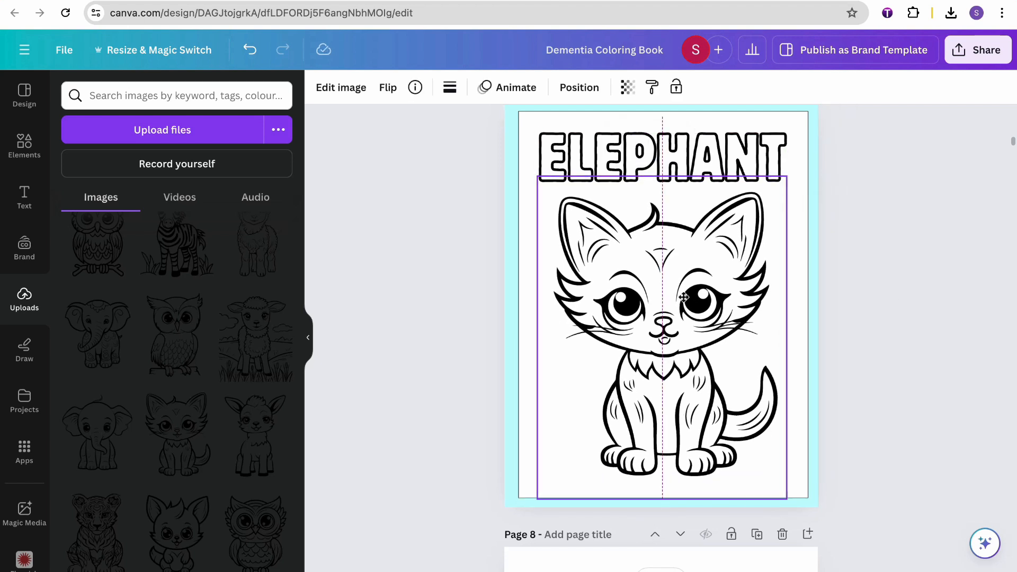
Step: Change the heading on page 7 to "CAT"
click(691, 175)
double_click(691, 174)
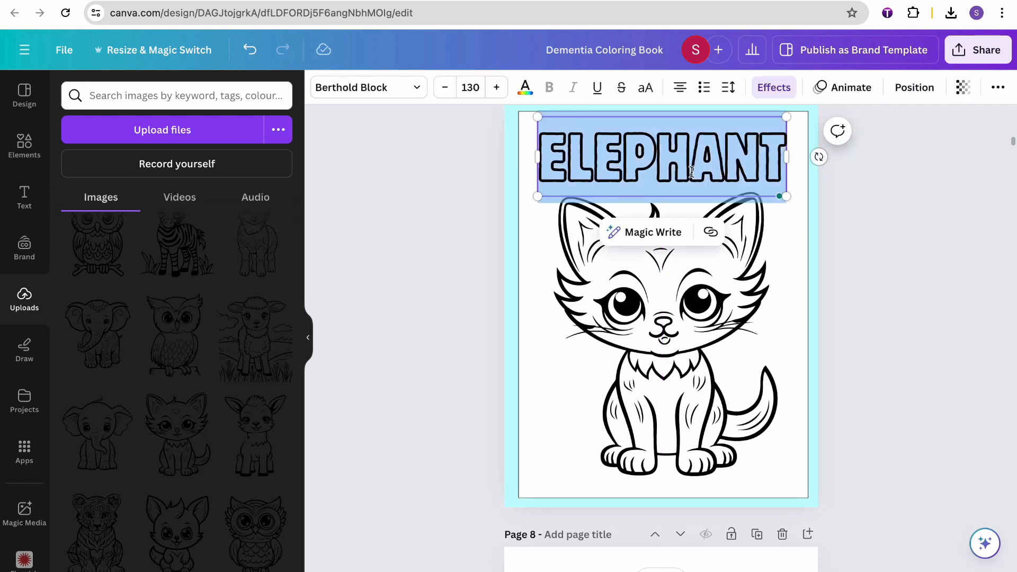
text(CAT)
click(876, 228)
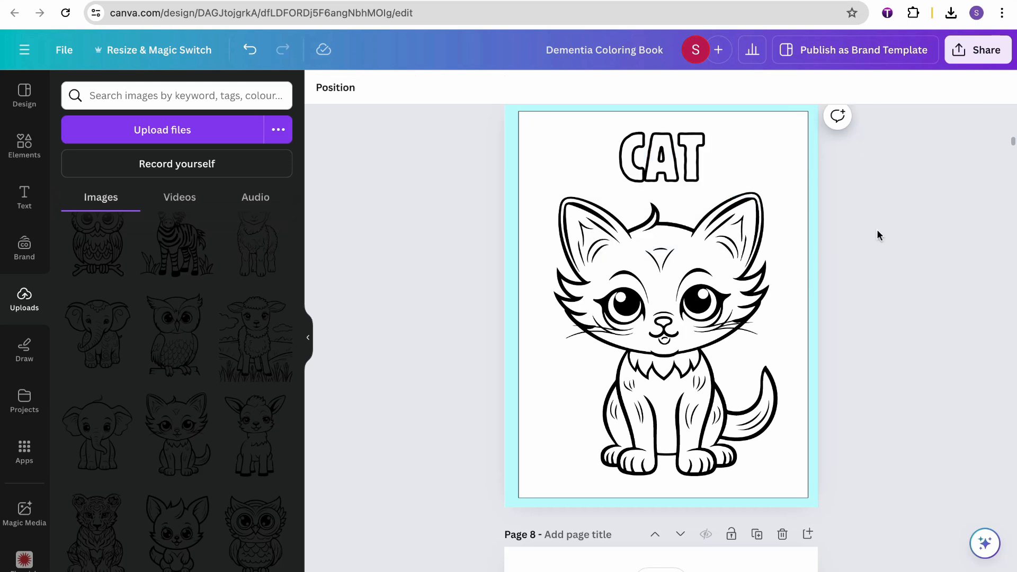
Step: Look through the animal and flower coloring pages without headings and return to page 1
scroll(737, 290, down, 10)
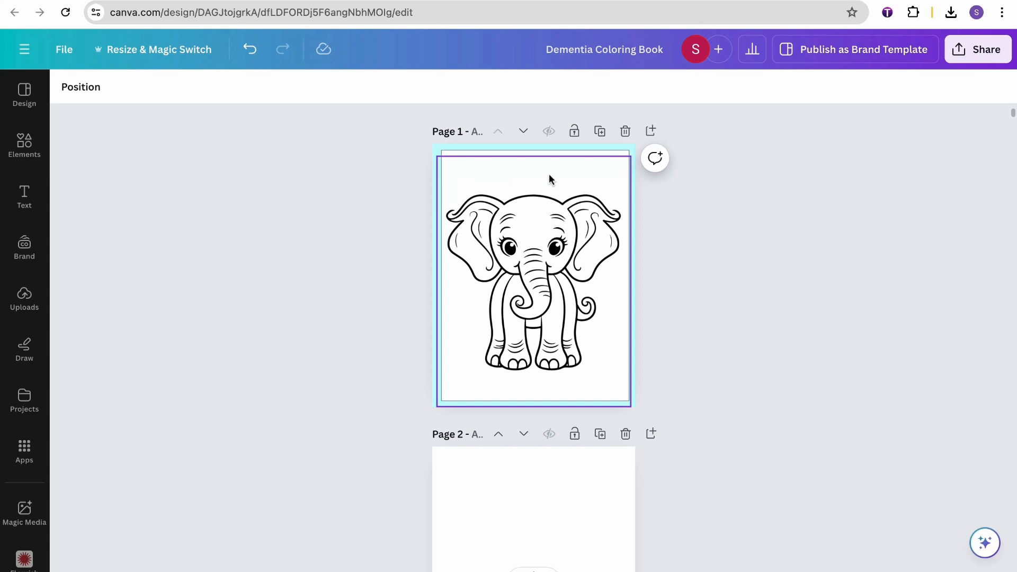
scroll(703, 199, down, 20)
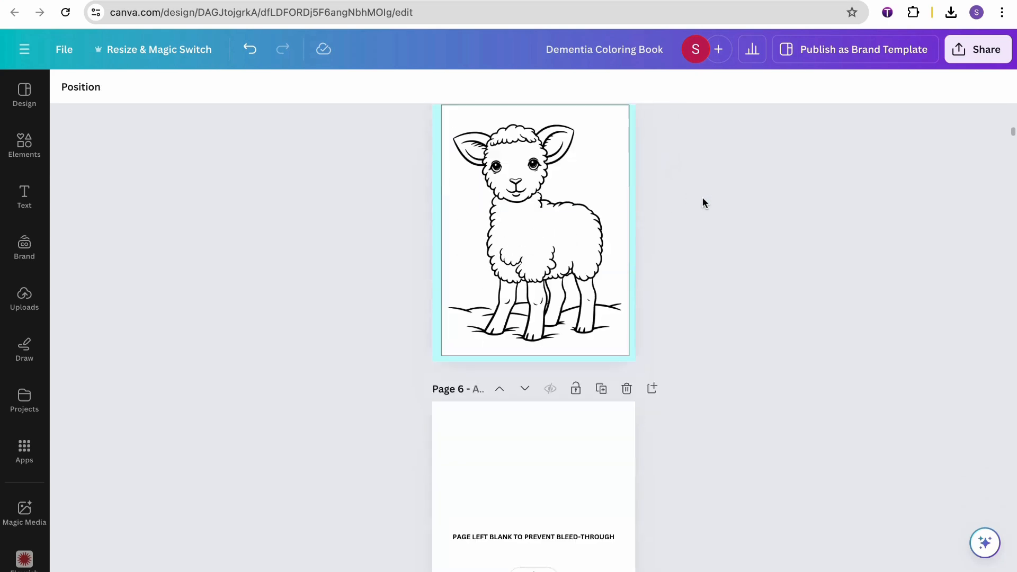
scroll(702, 201, down, 10)
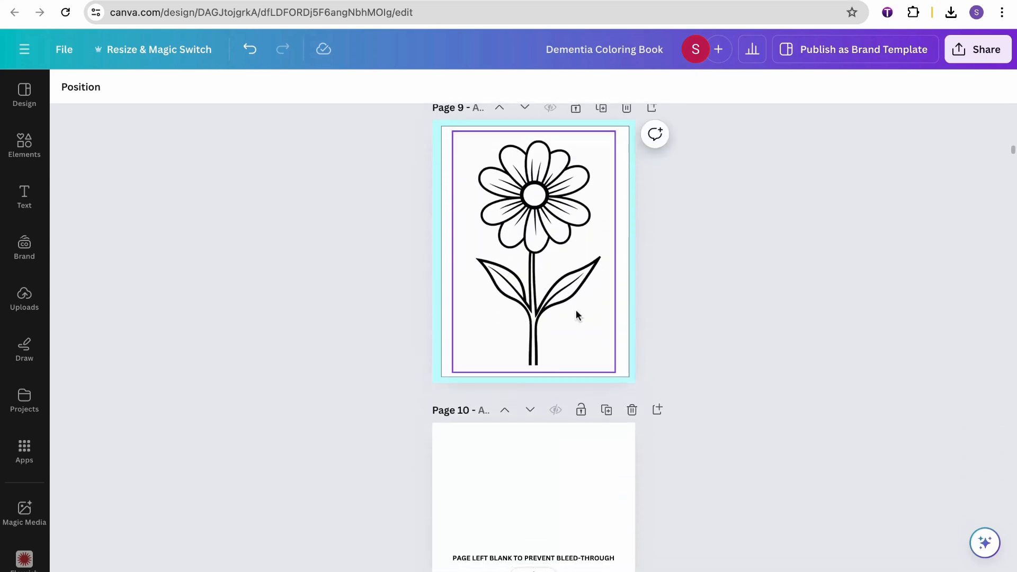
scroll(577, 312, down, 3)
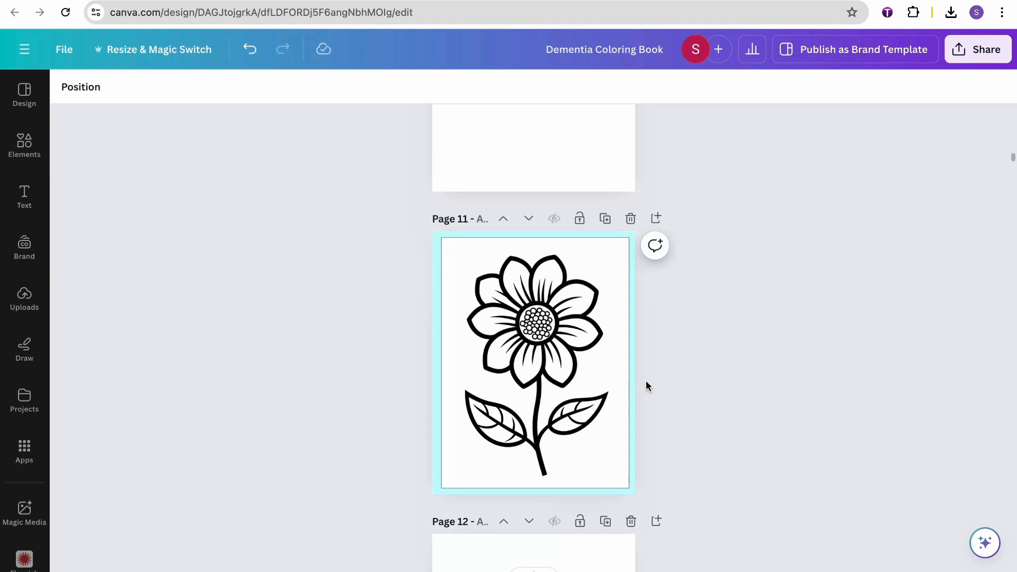
scroll(647, 381, up, 1)
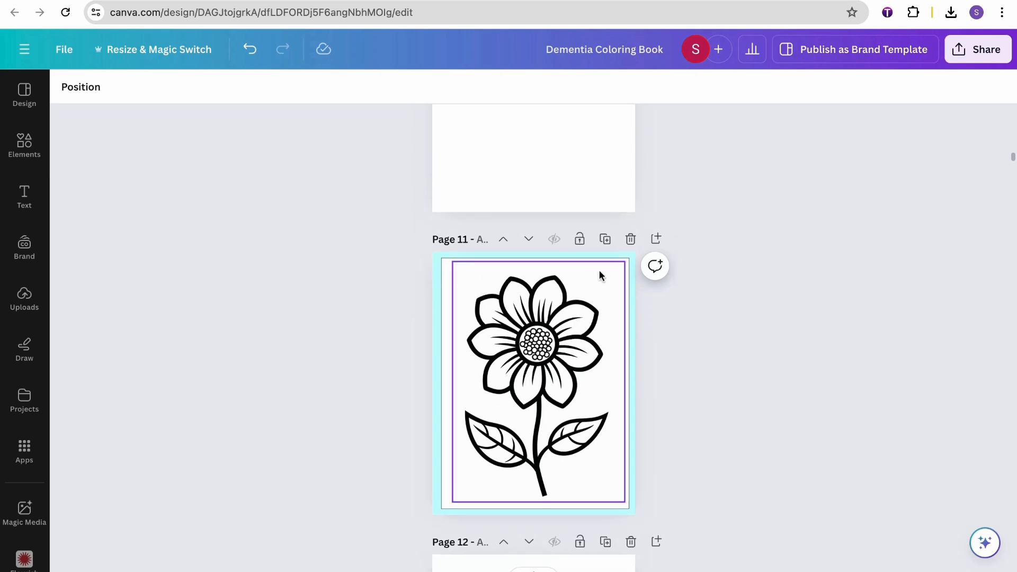
scroll(600, 270, down, 7)
scroll(600, 270, up, 10)
scroll(599, 270, up, 15)
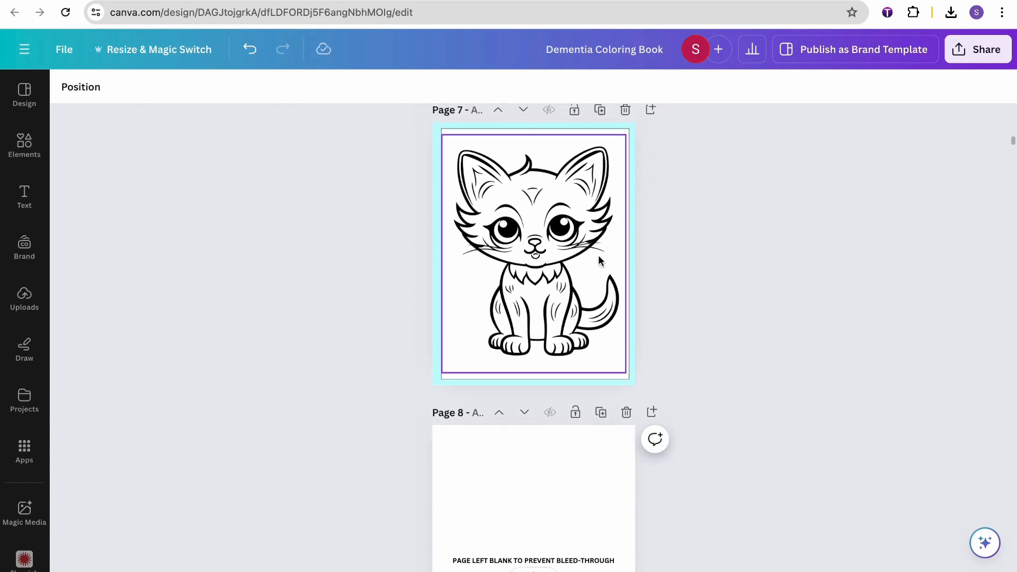
scroll(599, 256, up, 15)
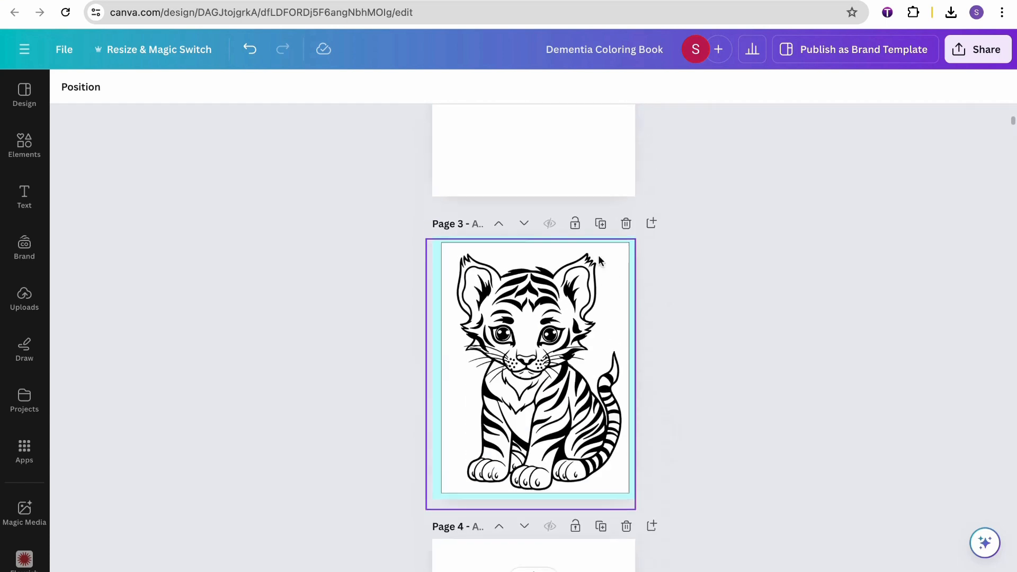
scroll(593, 351, up, 10)
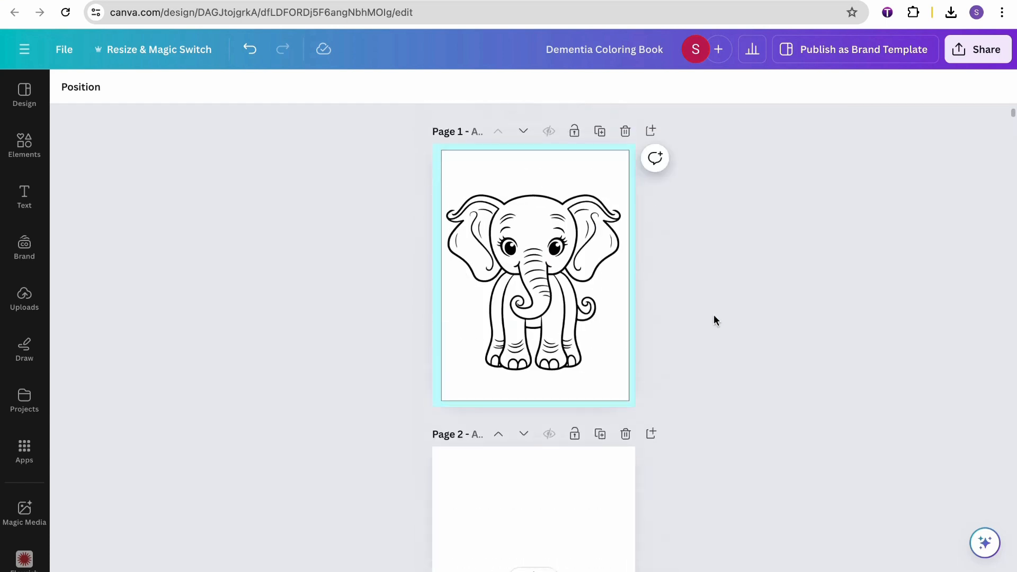
Step: Check the alternation of coloring images and blank notice pages from page 1 through the burger on page 17
scroll(561, 262, down, 14)
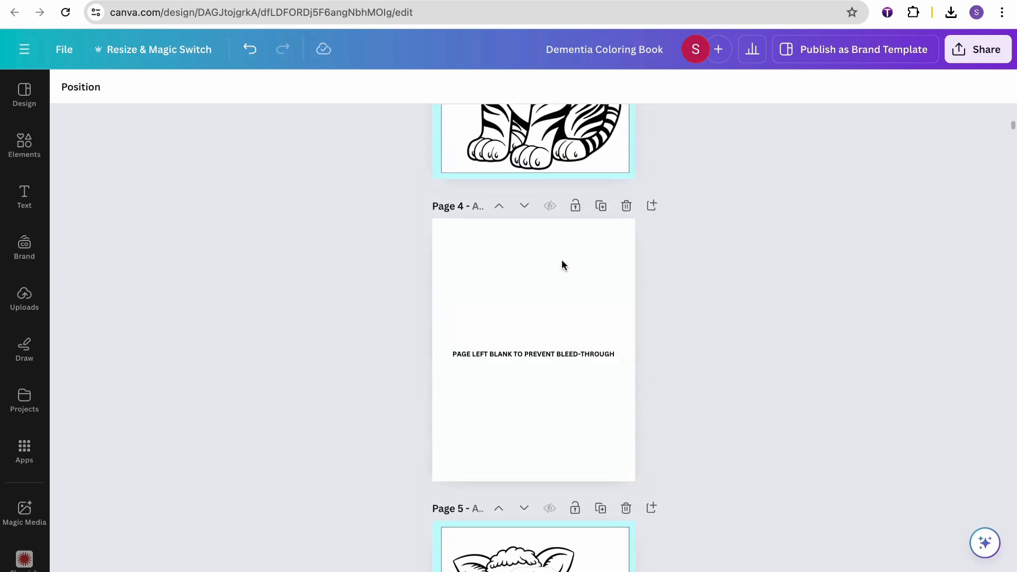
scroll(561, 265, down, 20)
scroll(562, 270, down, 20)
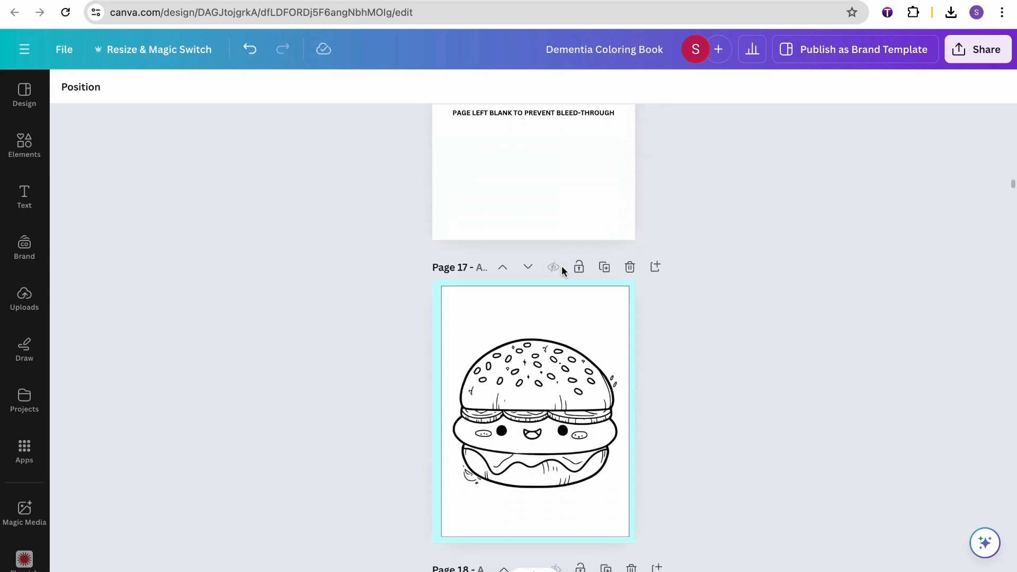
scroll(561, 265, down, 5)
scroll(571, 330, up, 20)
scroll(571, 330, up, 20)
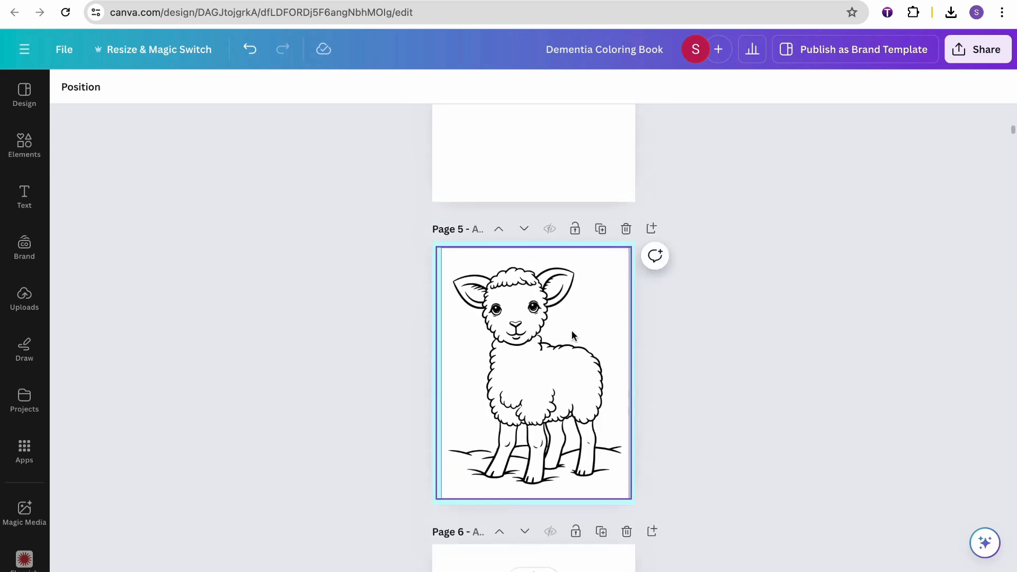
scroll(572, 335, up, 12)
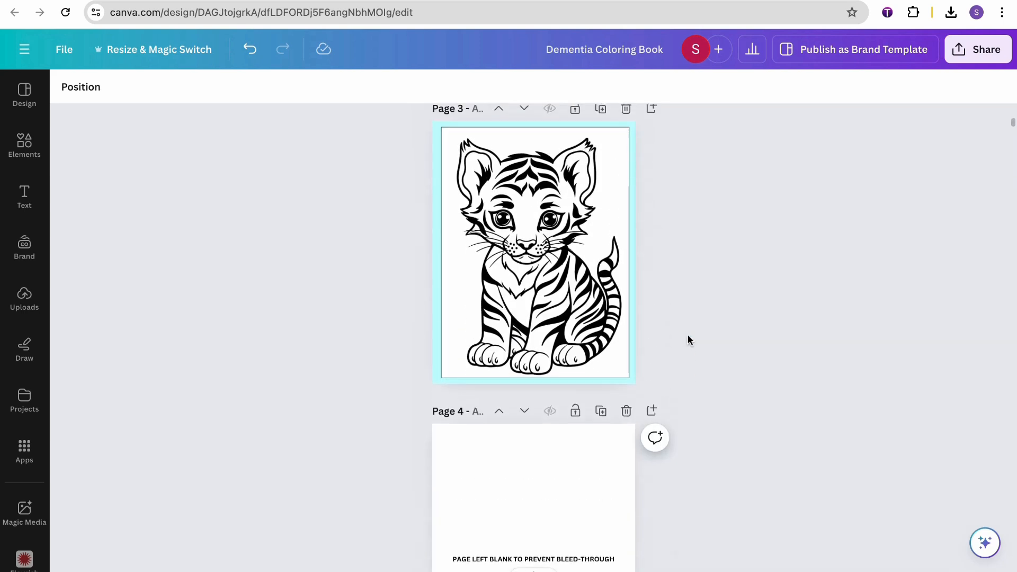
scroll(687, 334, up, 10)
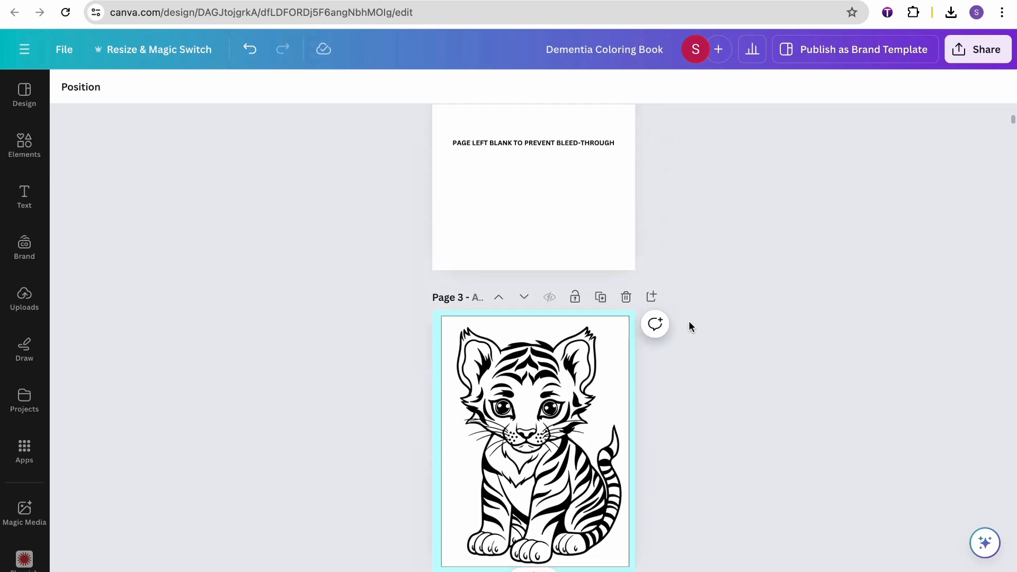
scroll(688, 323, up, 2)
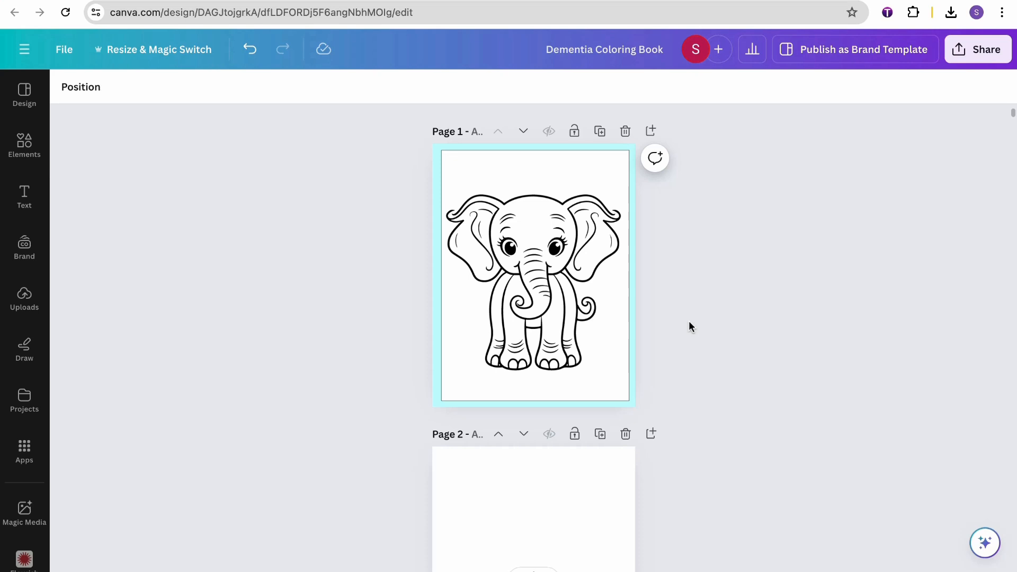
scroll(689, 322, down, 9)
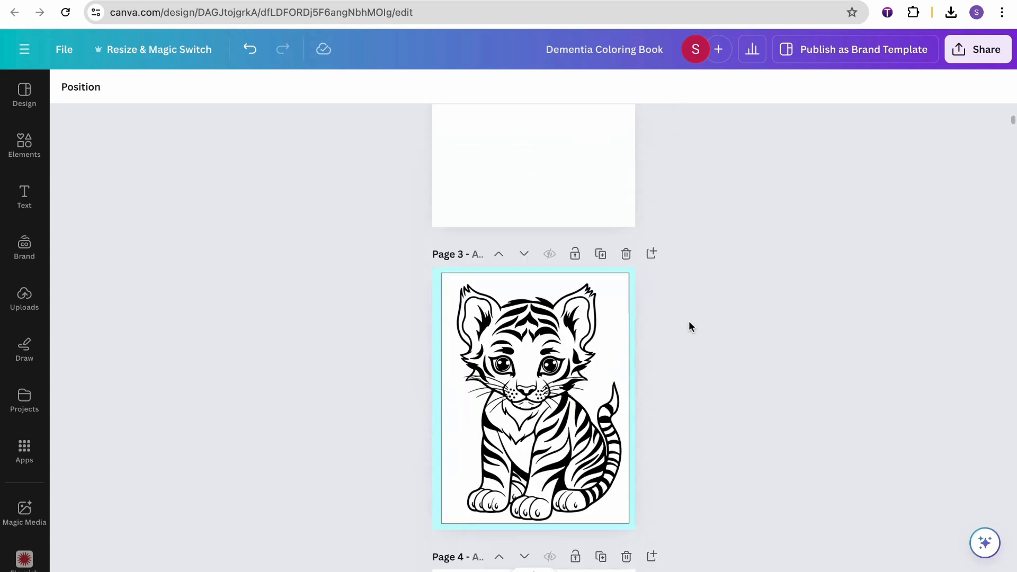
Step: Check the coloring images and their alternating blank notice pages from page 1 through the apple on page 21
scroll(689, 321, down, 18)
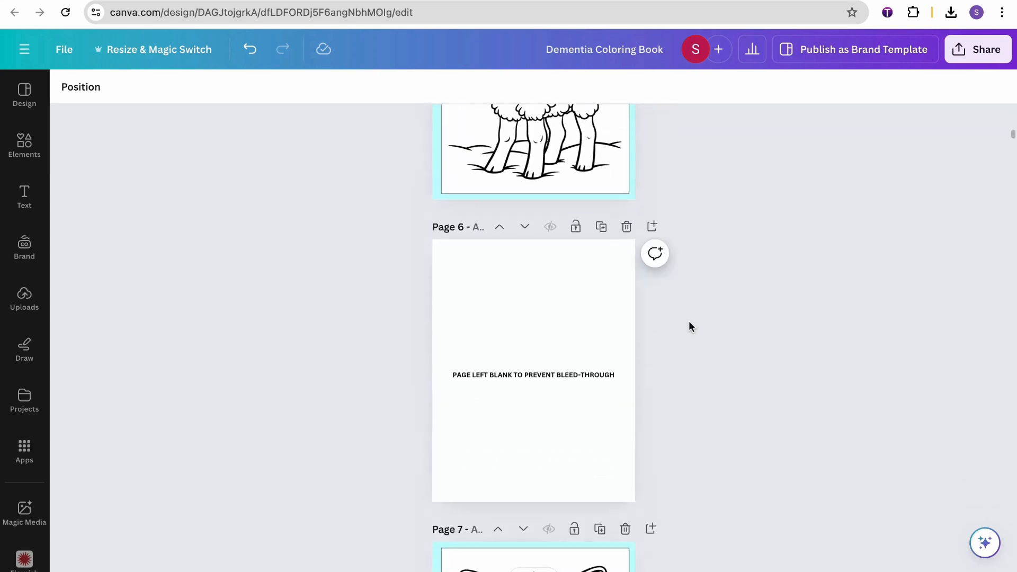
scroll(689, 321, up, 4)
scroll(567, 306, up, 12)
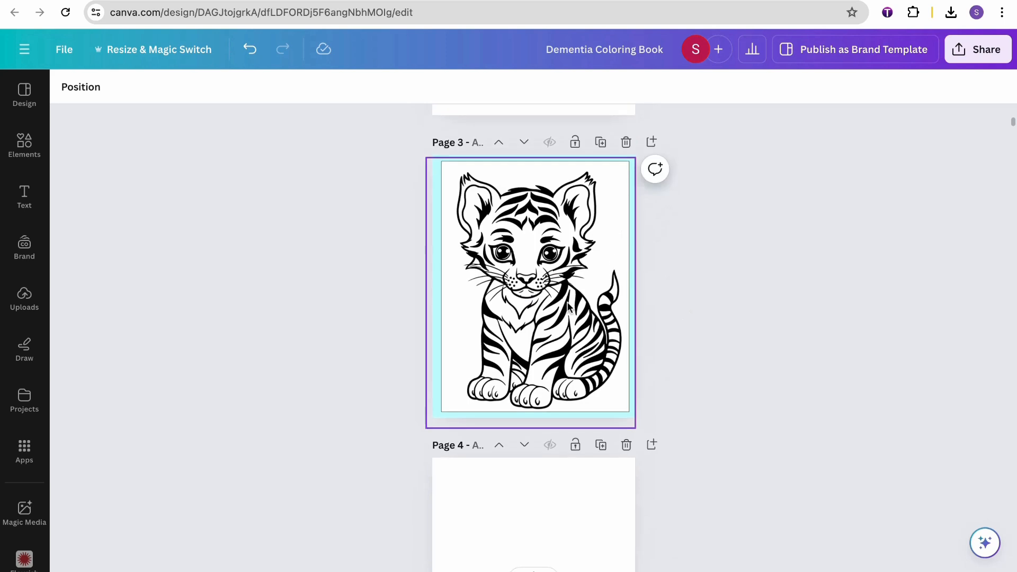
scroll(580, 305, up, 11)
scroll(585, 304, down, 17)
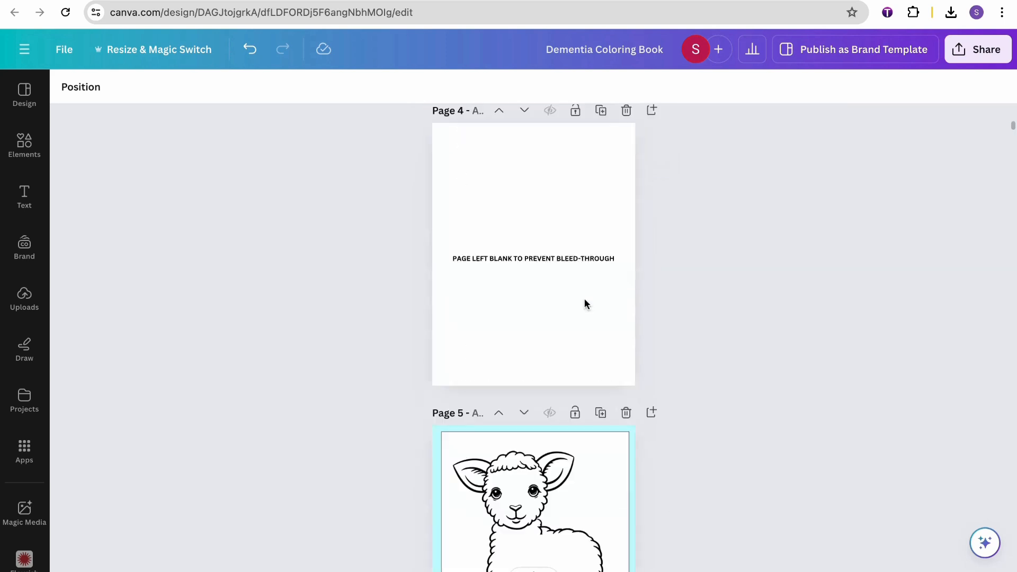
scroll(585, 303, down, 20)
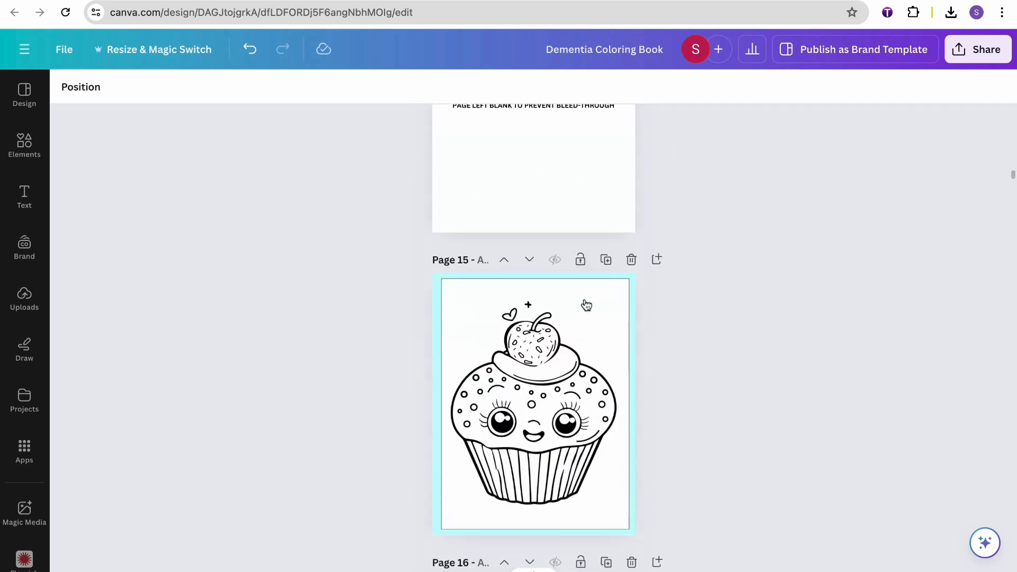
scroll(609, 302, down, 12)
scroll(548, 431, down, 16)
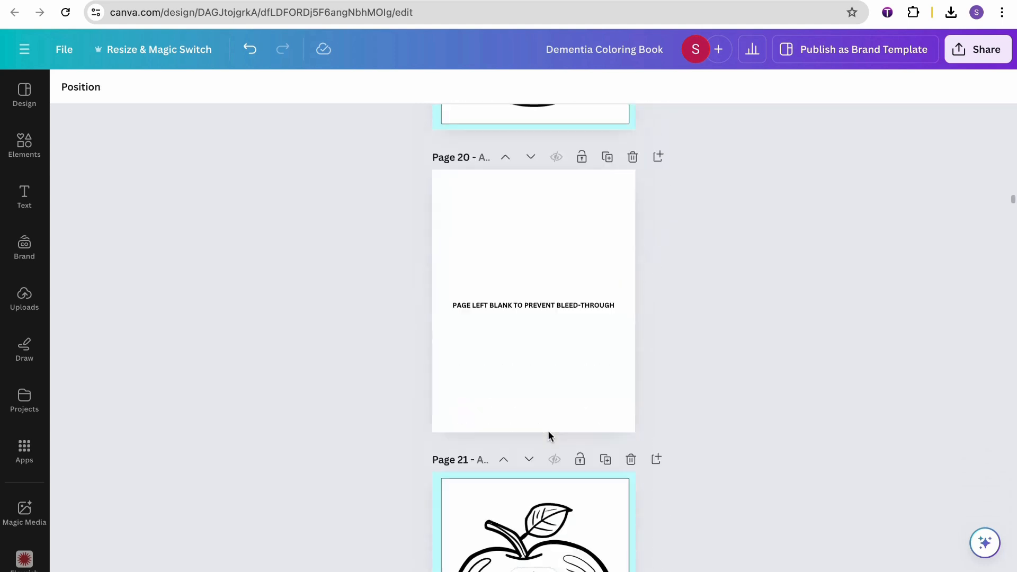
scroll(548, 430, down, 3)
scroll(716, 425, up, 1)
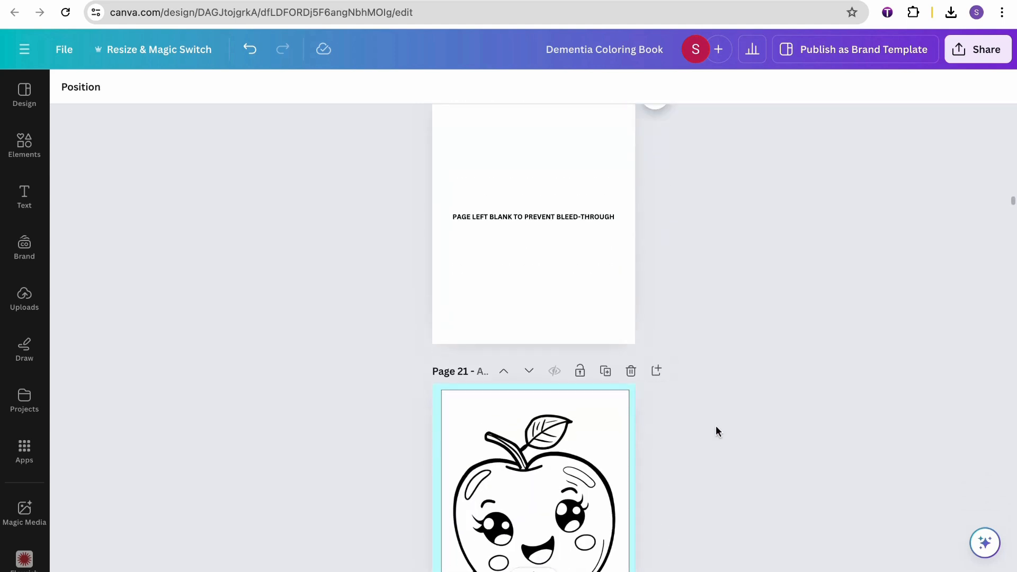
Step: Look back through the pages to the flower on page 11 and view its source pack on Creative Fabrica before returning to Canva
scroll(716, 429, up, 3)
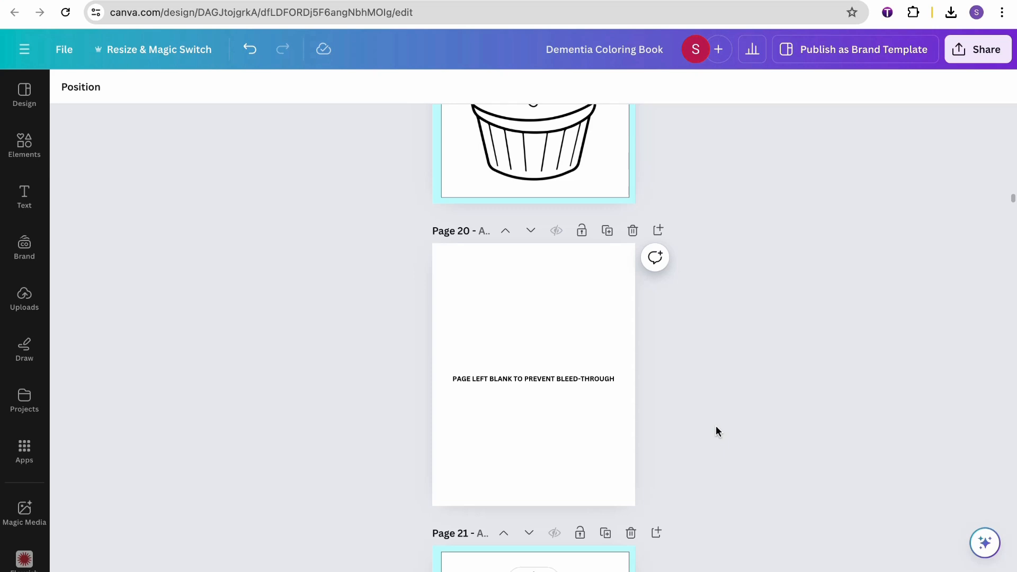
scroll(716, 430, up, 5)
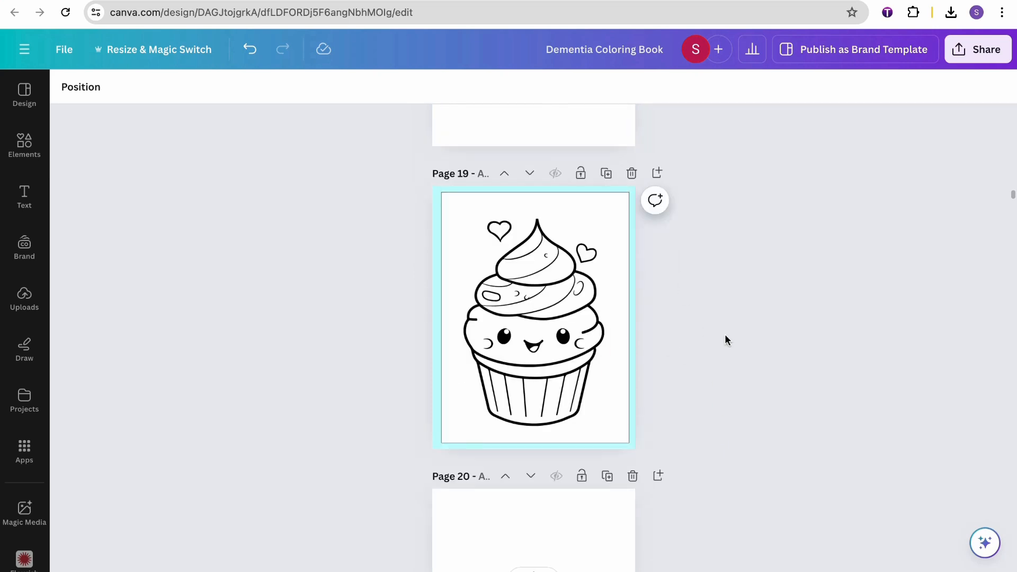
scroll(725, 338, up, 3)
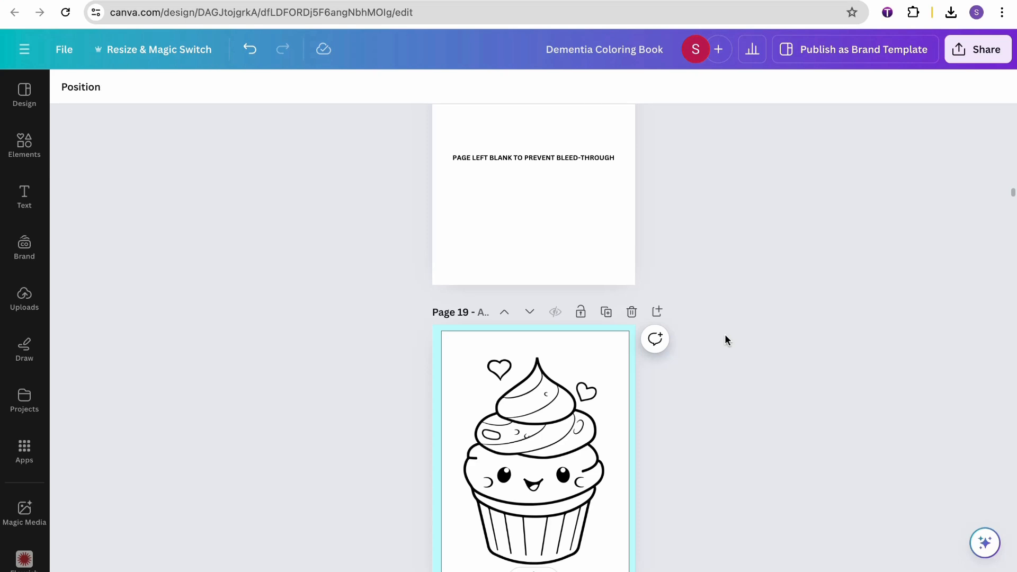
scroll(751, 346, up, 20)
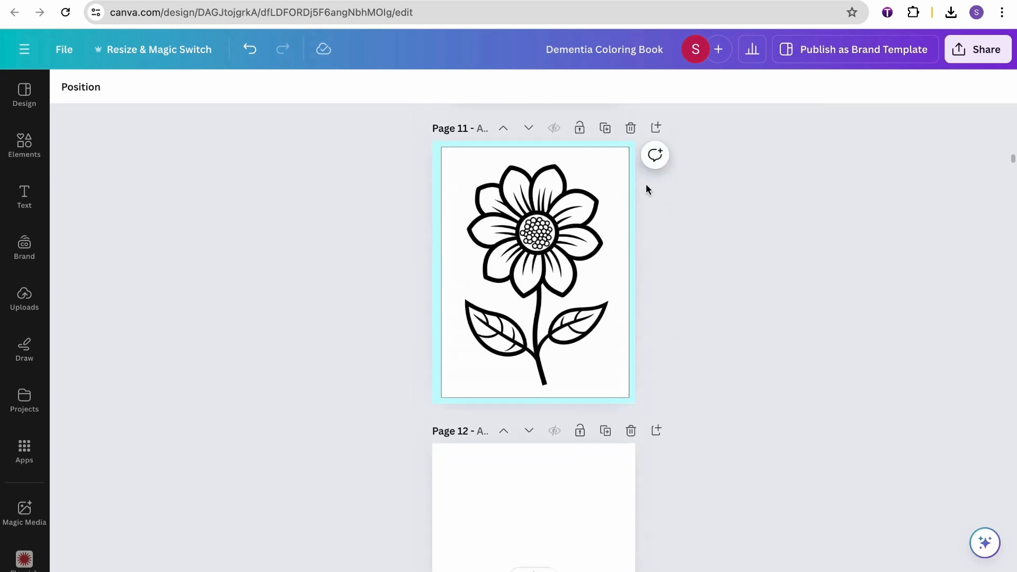
scroll(669, 320, up, 5)
scroll(669, 319, up, 1)
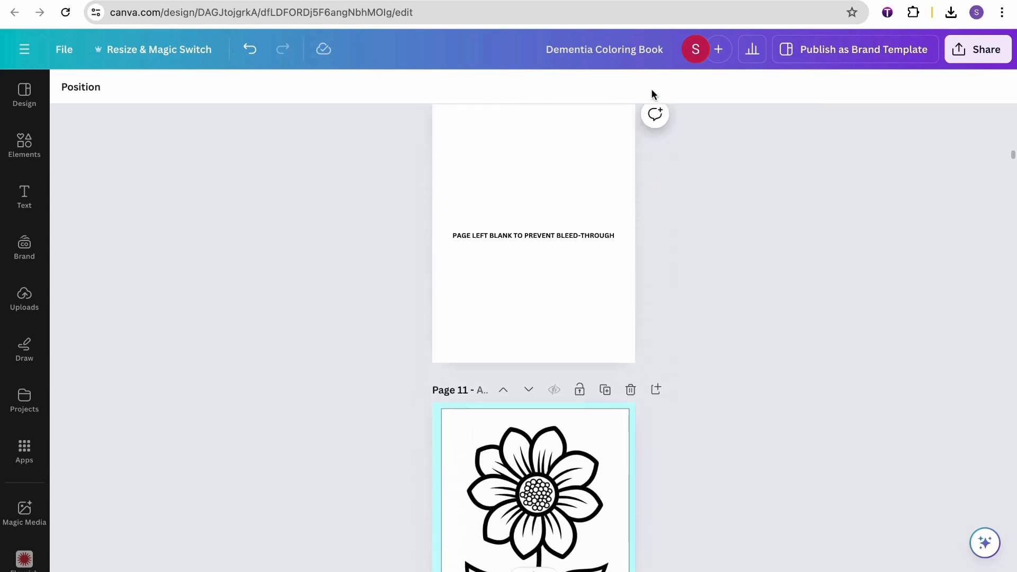
click(639, 1)
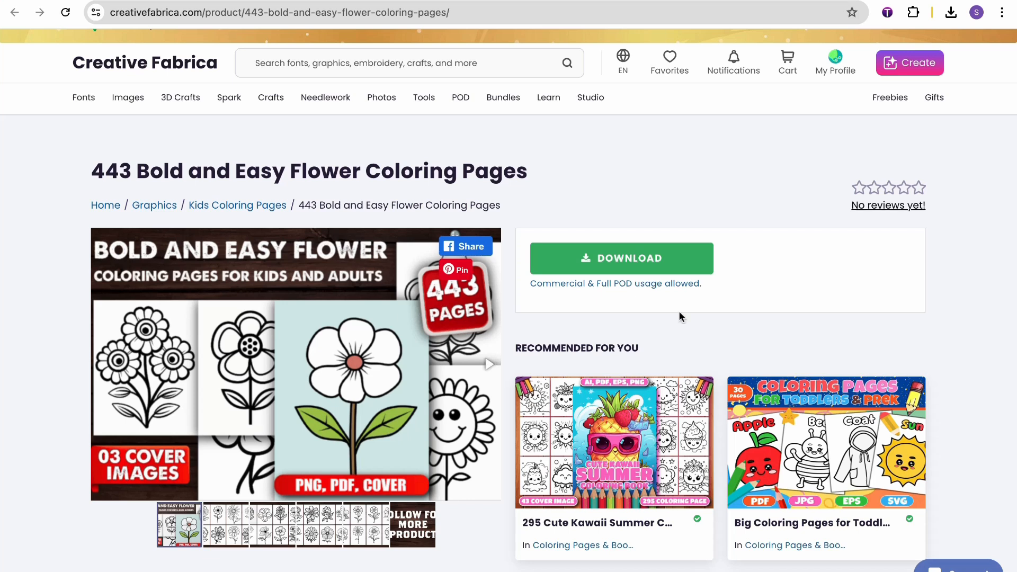
click(281, 2)
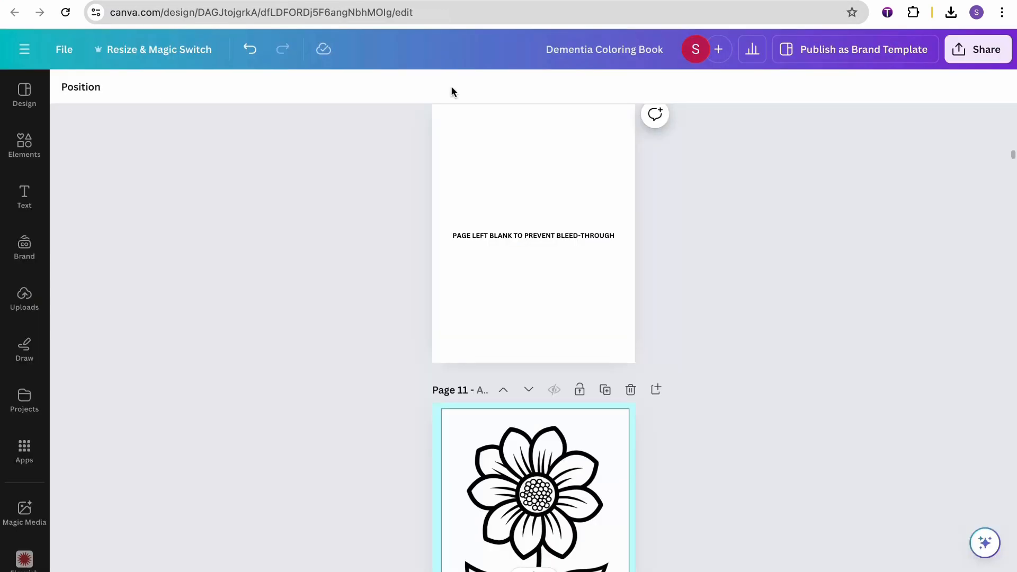
Step: Insert a blank page after the elephant page and move it ahead to become page 1
scroll(758, 335, up, 20)
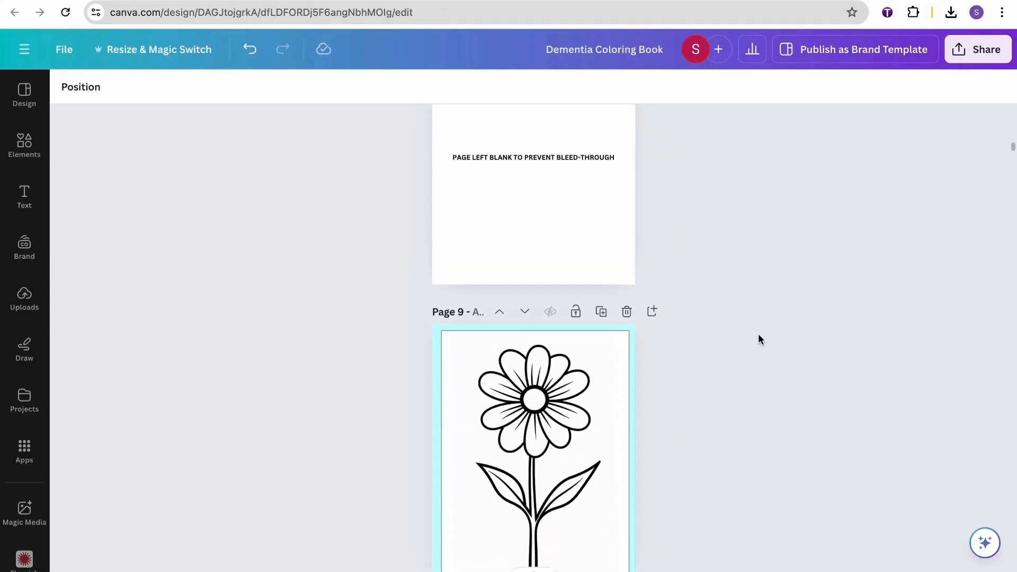
scroll(758, 339, up, 20)
click(651, 129)
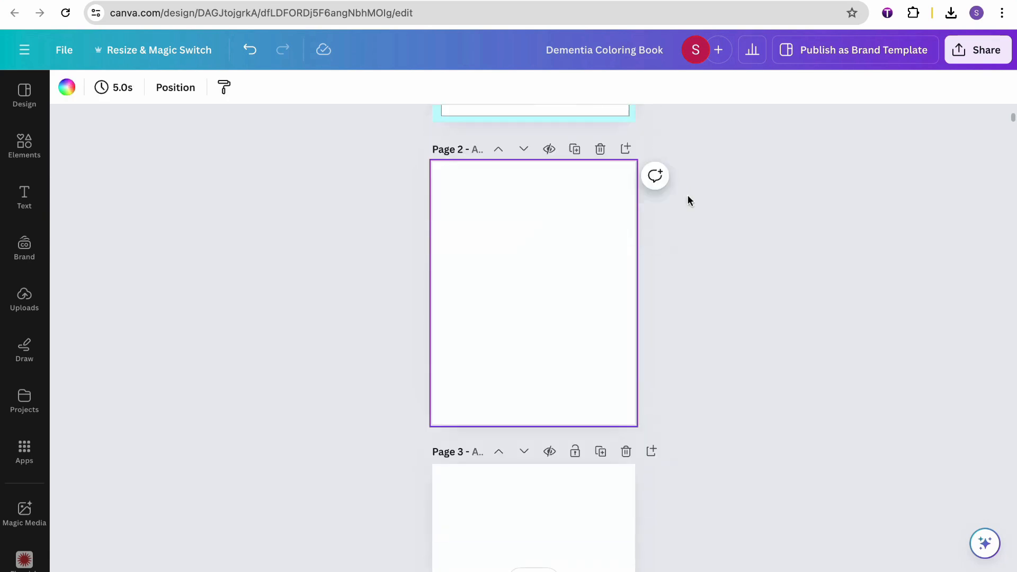
scroll(541, 225, up, 2)
click(497, 205)
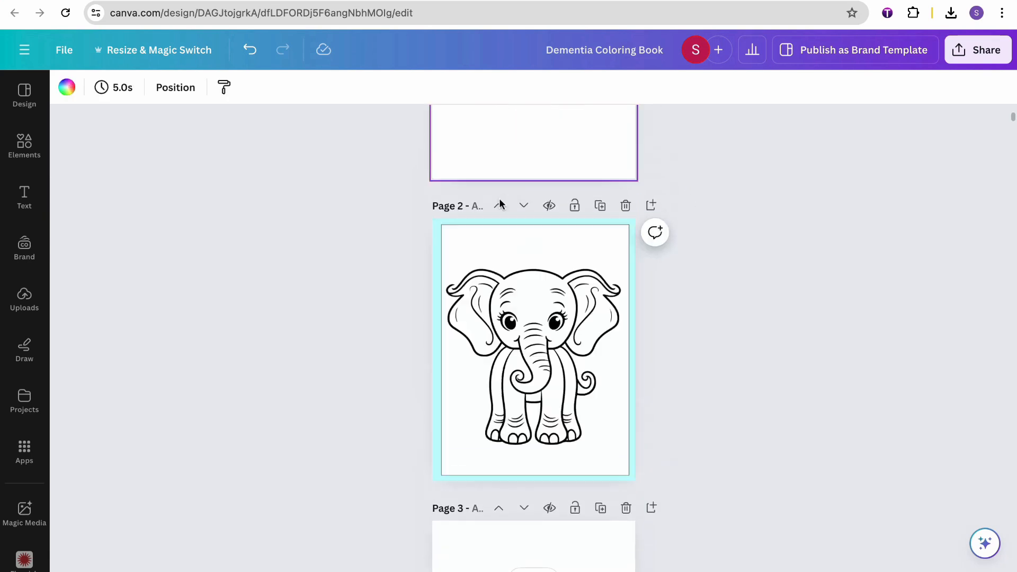
scroll(695, 282, down, 3)
scroll(554, 386, down, 6)
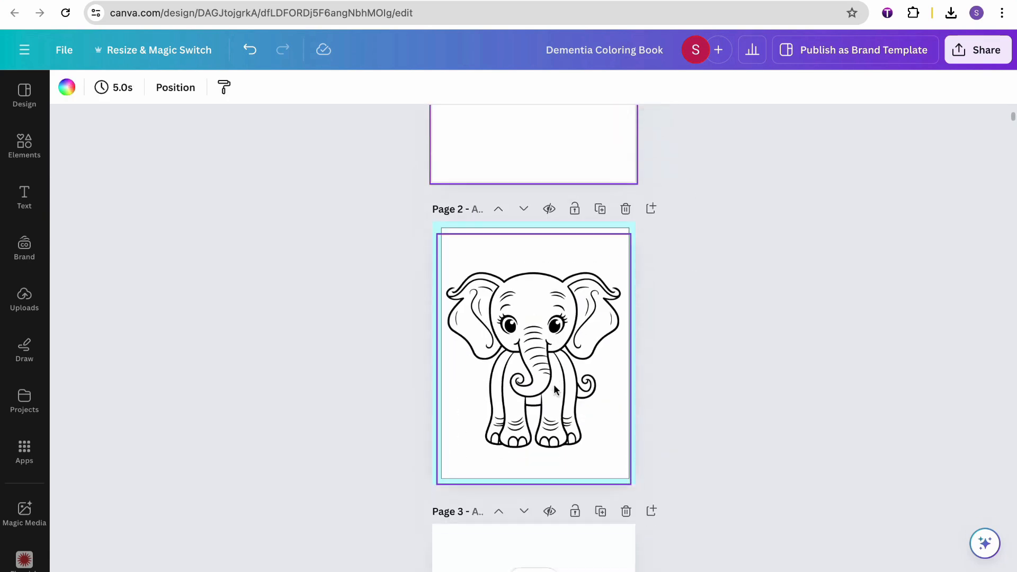
scroll(554, 390, down, 15)
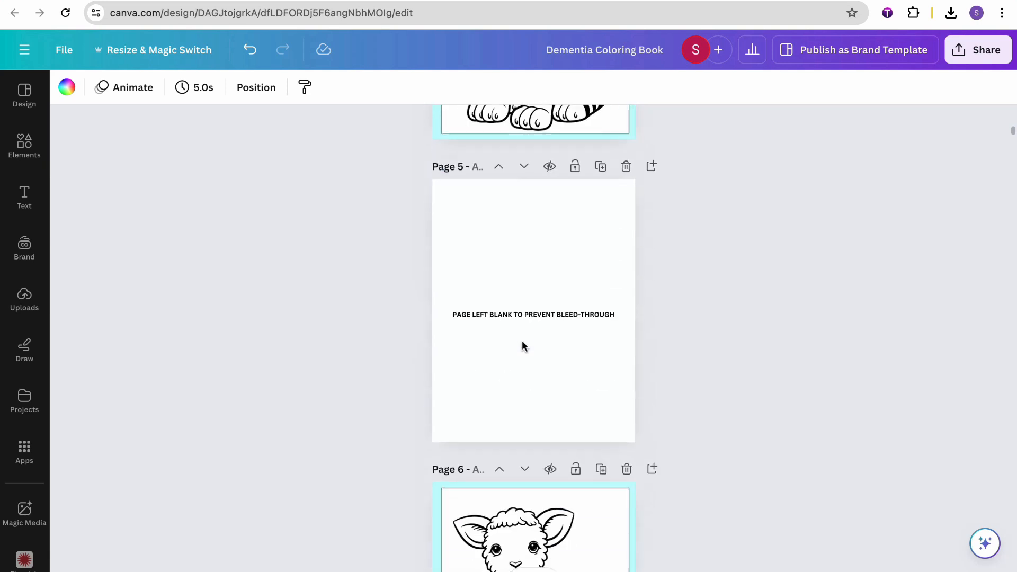
scroll(522, 345, down, 7)
scroll(523, 345, up, 20)
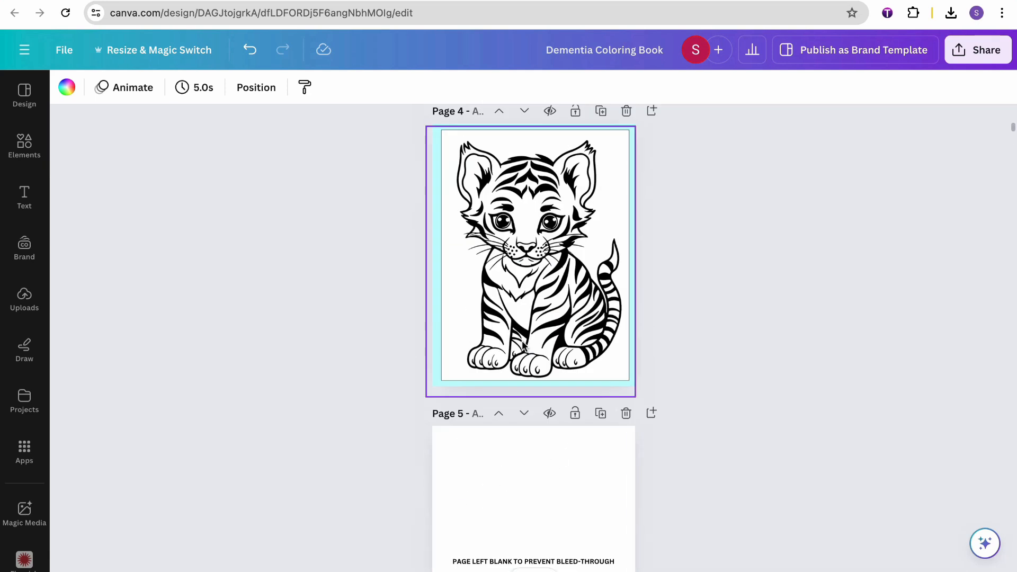
scroll(522, 346, up, 10)
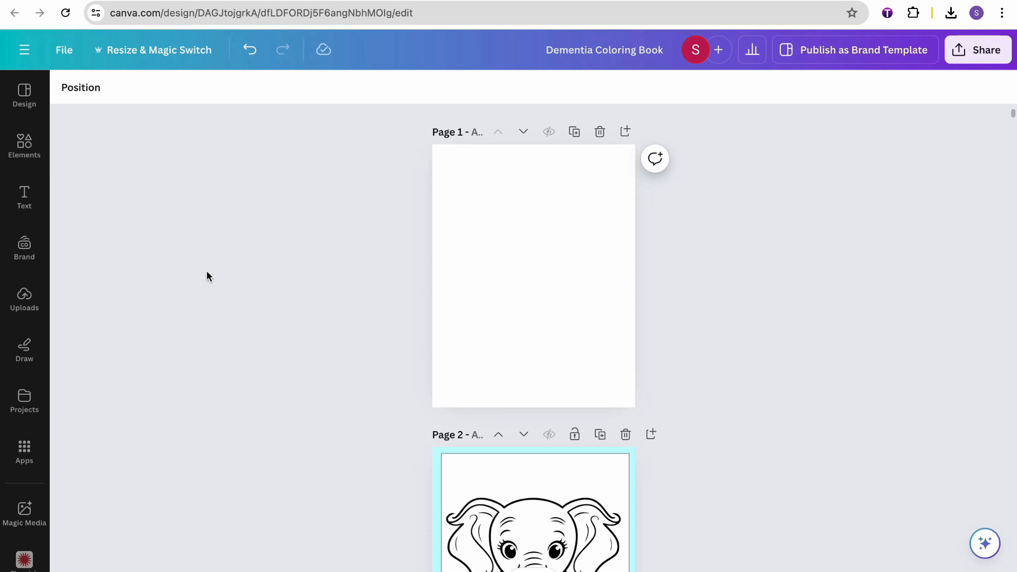
Step: Add a heading on the blank page 1 reading "MORNING HAS BROKEN LIKE THE FIRST MORNING"
click(34, 212)
click(249, 274)
click(427, 281)
click(622, 285)
click(623, 282)
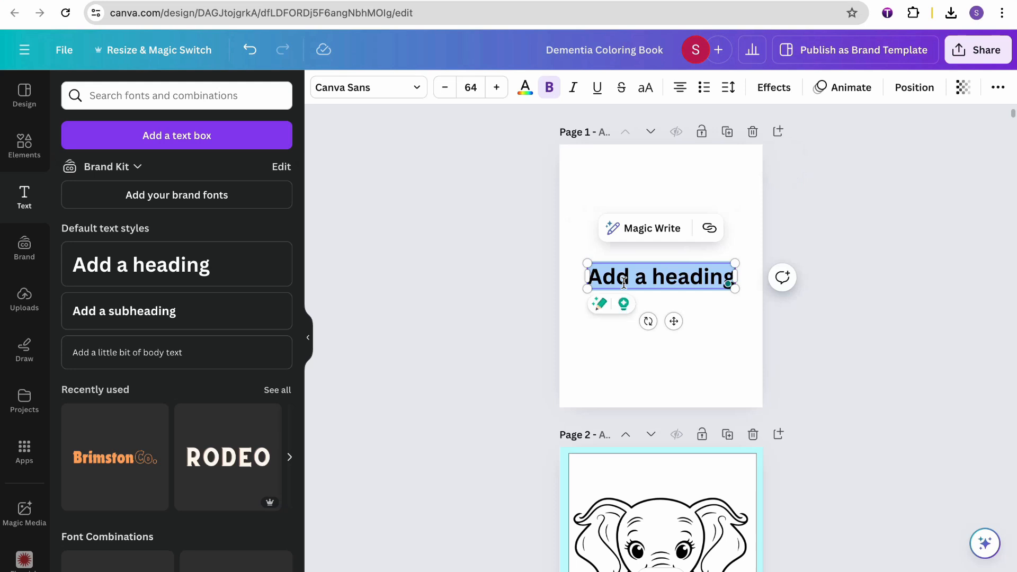
text(MORNING HAS BRO)
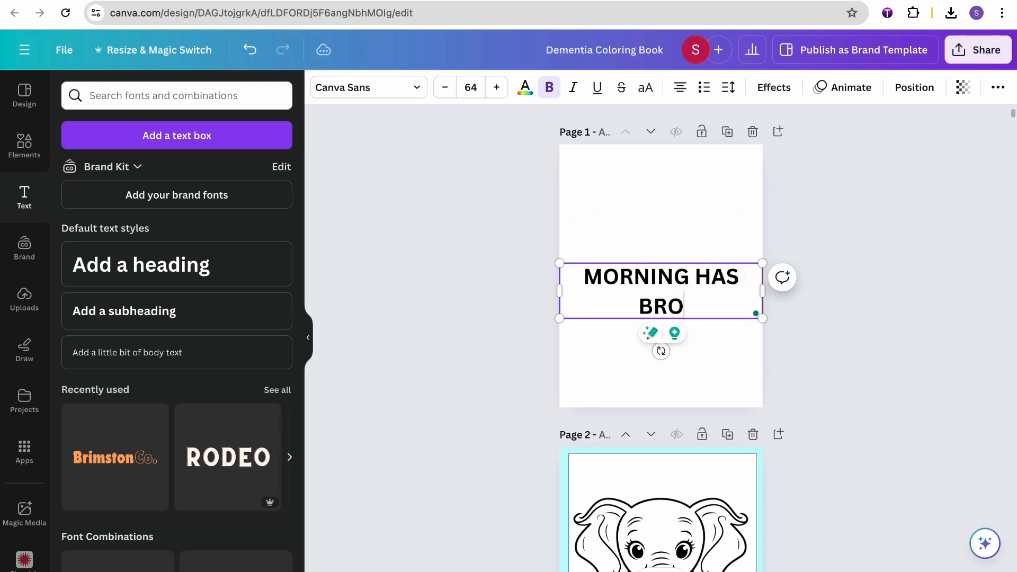
text(KEN)
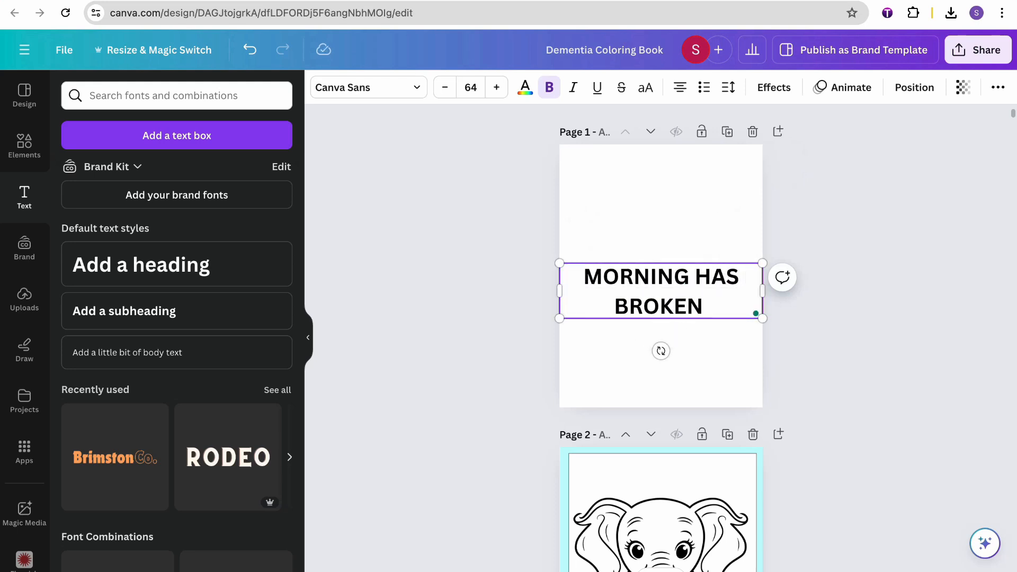
key(BackSpace)
text(LIKE THE FIRST MORNING)
click(901, 330)
click(755, 313)
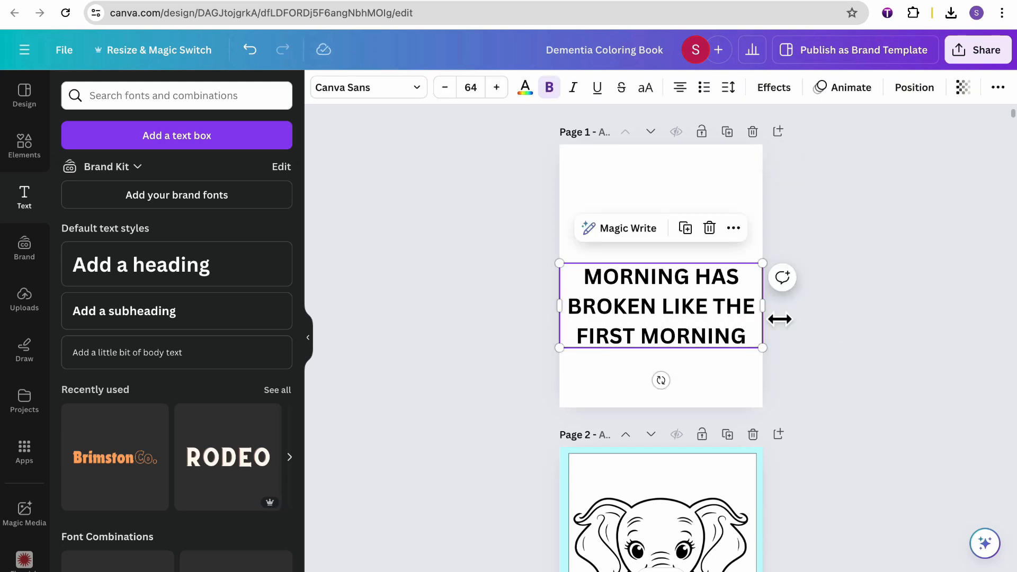
Step: Narrow the quote's text box to leave side margins and move it to the upper part of page 1
drag(773, 318, 742, 319)
click(870, 308)
drag(682, 284, 692, 222)
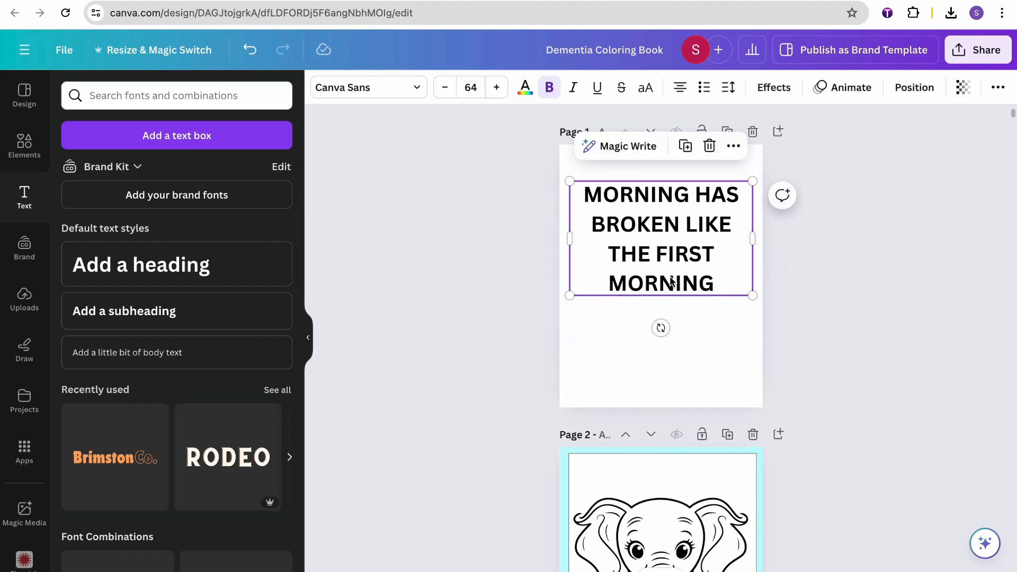
click(820, 316)
click(747, 278)
Step: Set the quote's font to Berthold Block and apply the Splice effect with thickness 57 and offset 0
click(365, 88)
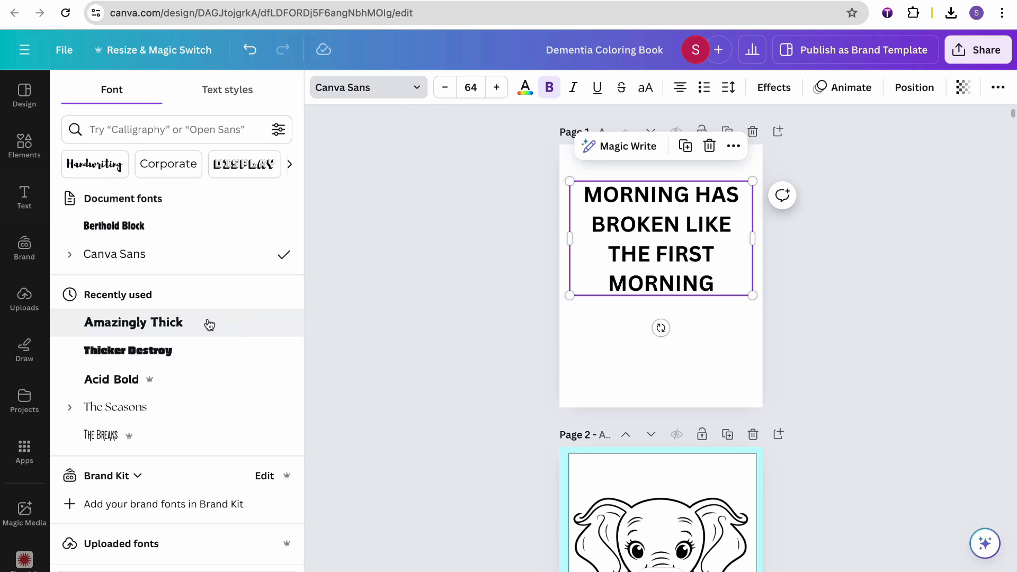
click(170, 226)
click(774, 88)
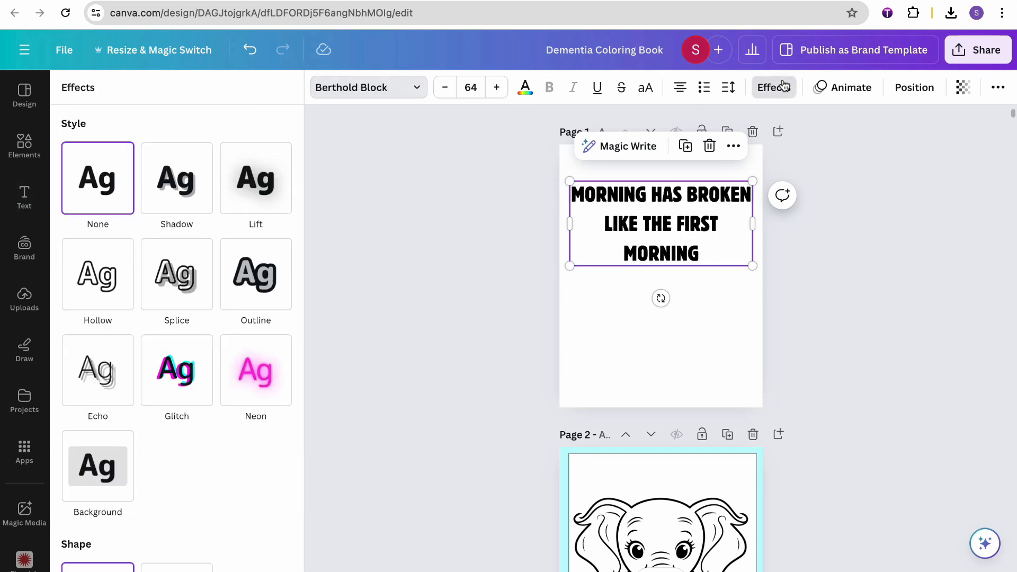
click(198, 297)
drag(155, 418, 59, 419)
drag(156, 370, 170, 369)
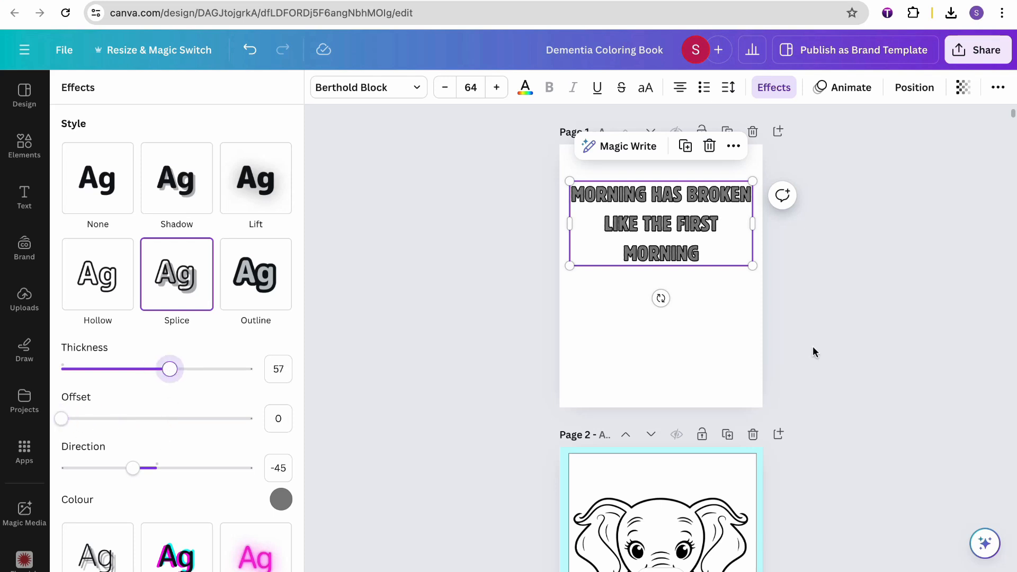
Step: Try font sizes 140 and 120 on the quote
click(470, 88)
text(140)
key(Return)
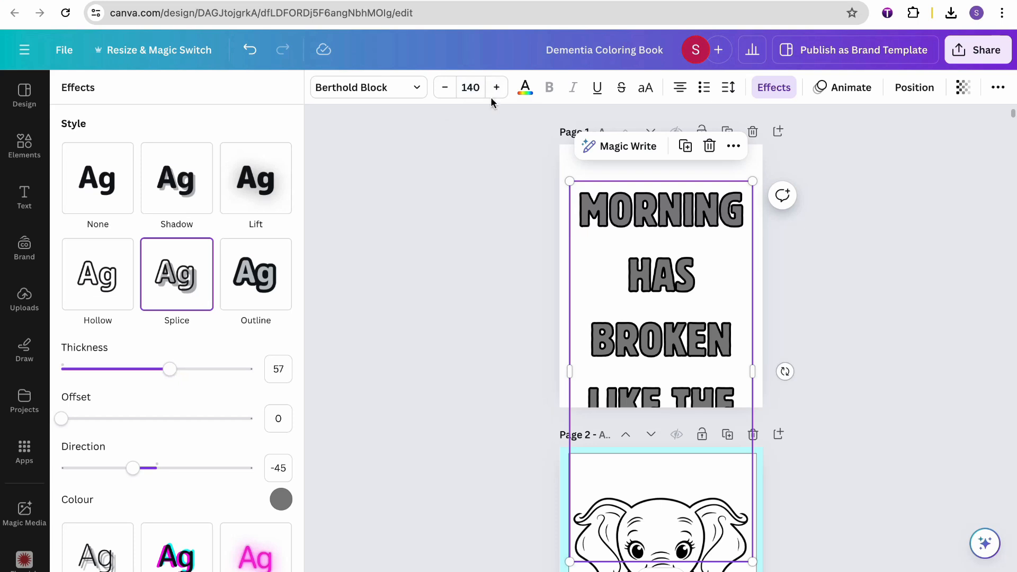
click(471, 86)
text(120)
key(Return)
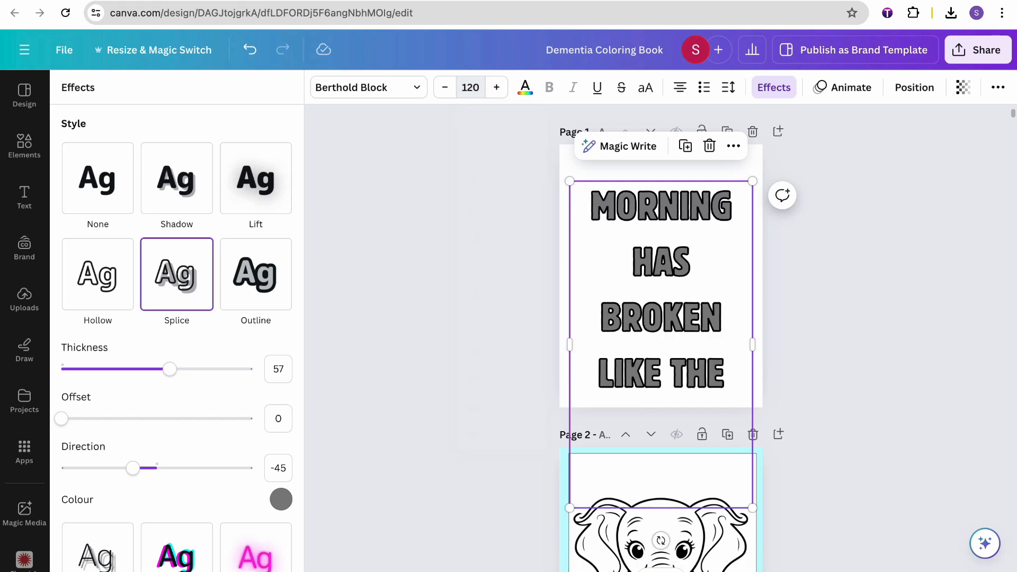
Step: Set the quote's font size to 100 and shift the text slightly lower on page 1
click(471, 88)
text(100)
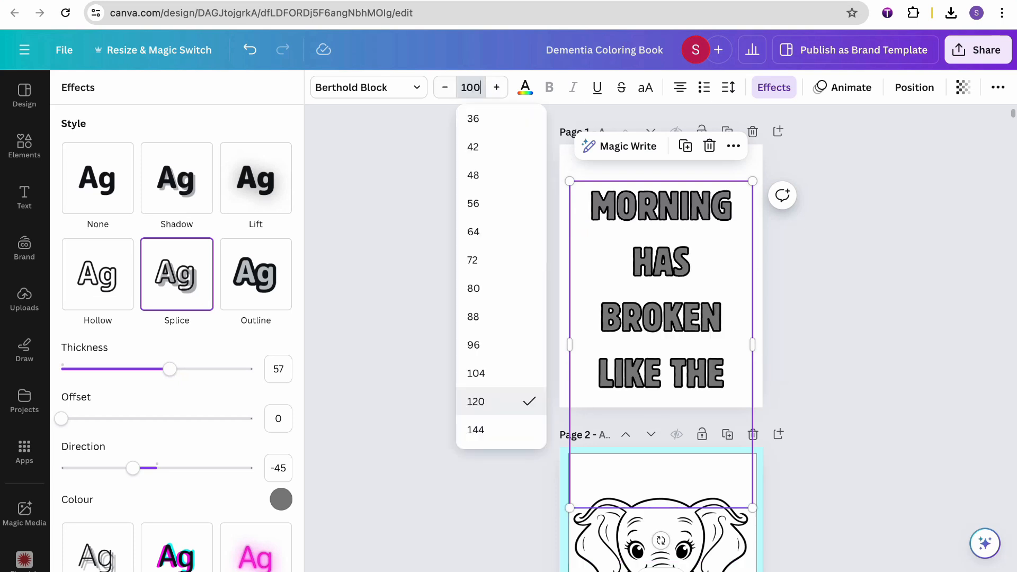
key(Return)
key(Escape)
click(830, 342)
click(727, 313)
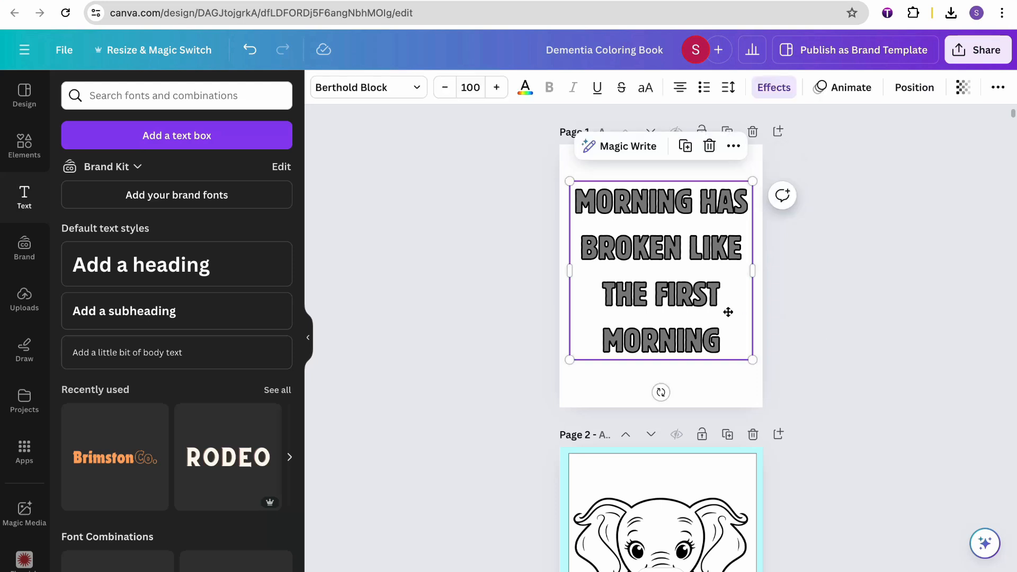
Step: Change the quote's Splice colour to white and enclose the text in curly quotation marks
click(774, 88)
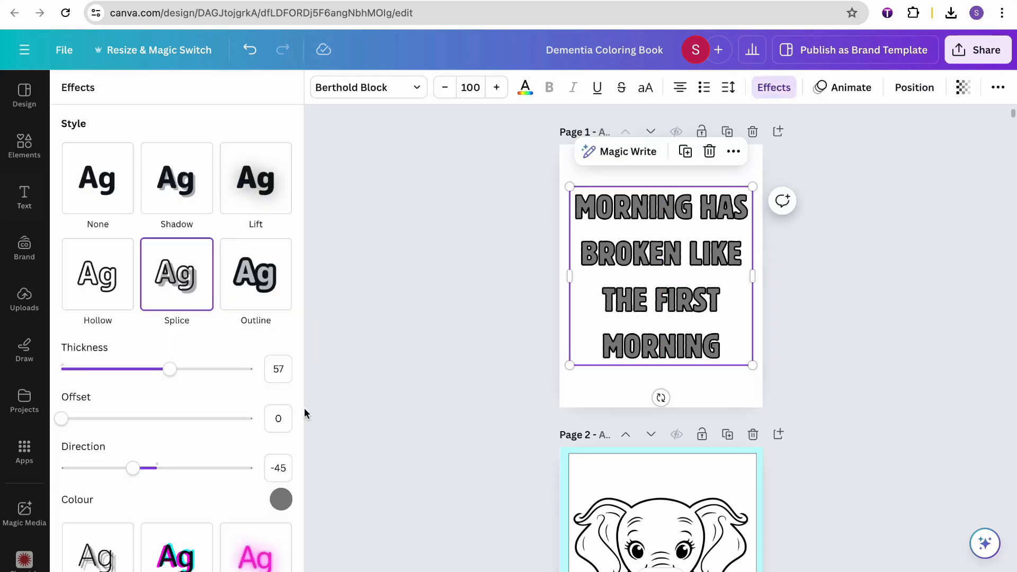
click(280, 499)
click(165, 310)
click(577, 207)
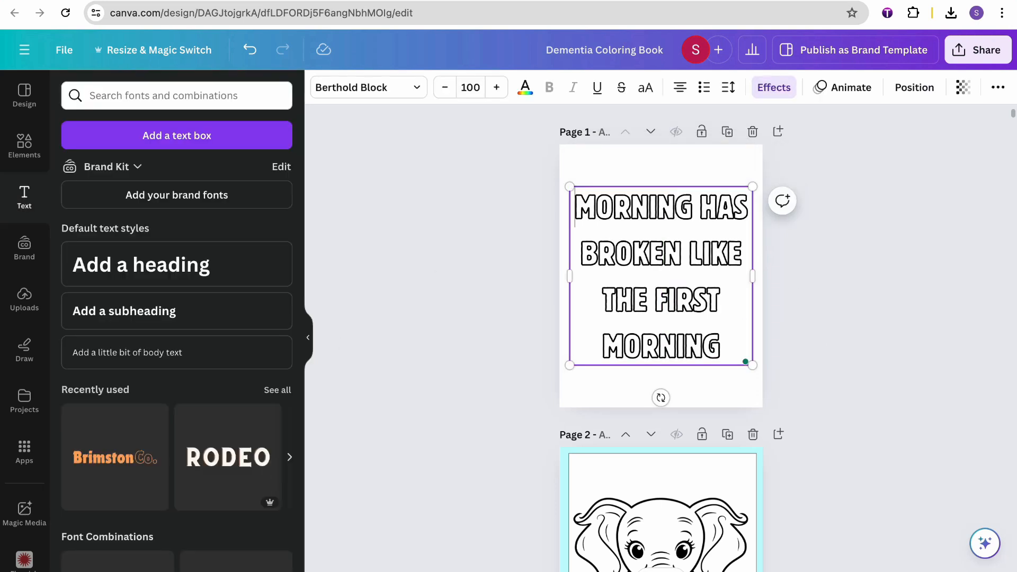
text(“)
text(”)
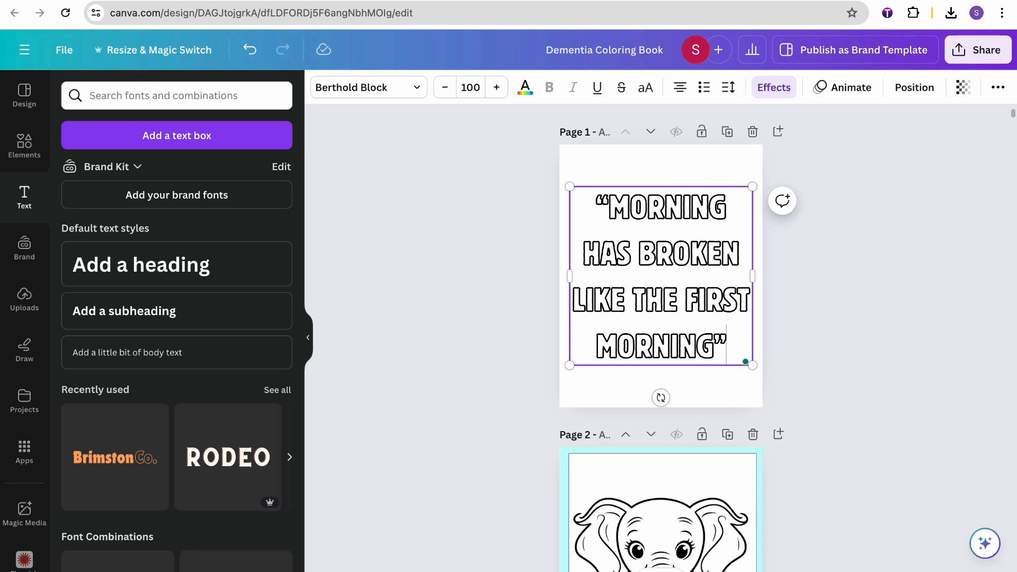
click(837, 374)
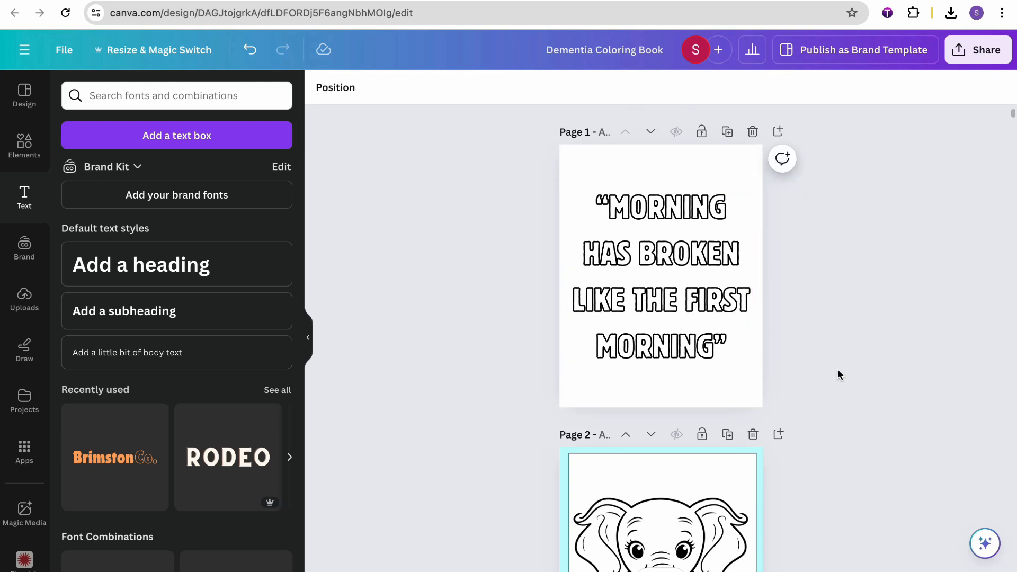
click(721, 312)
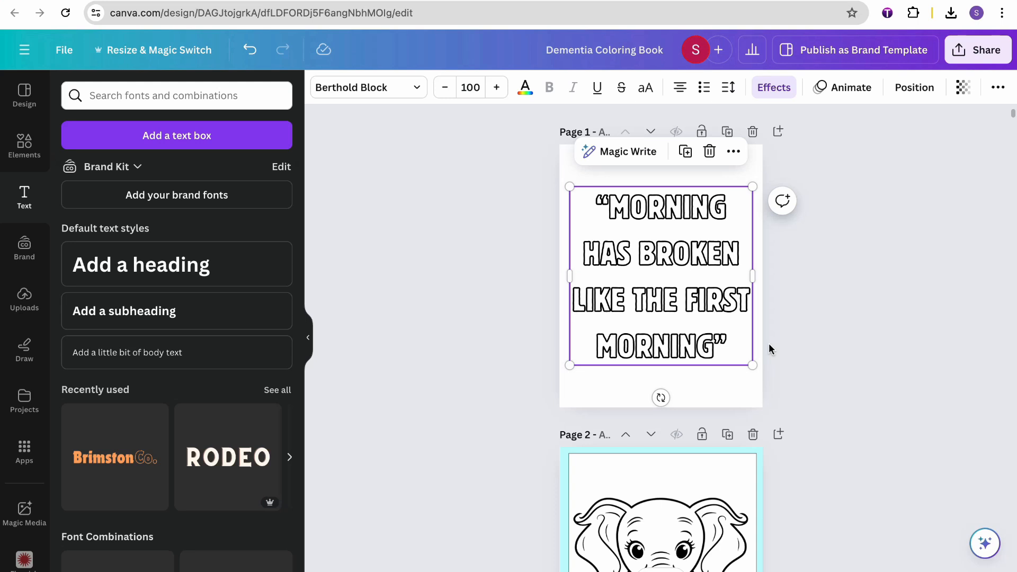
click(796, 327)
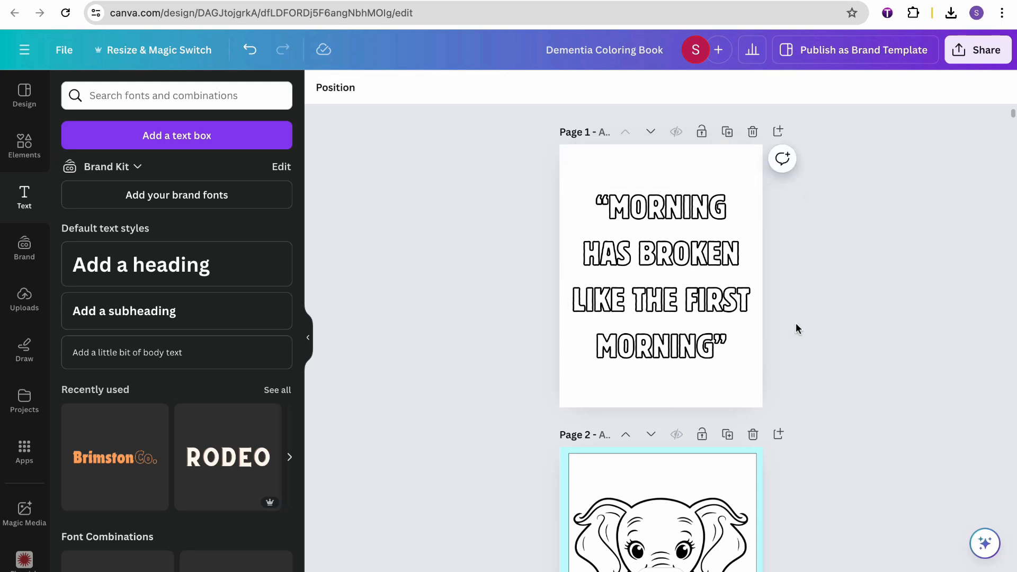
click(710, 291)
click(811, 263)
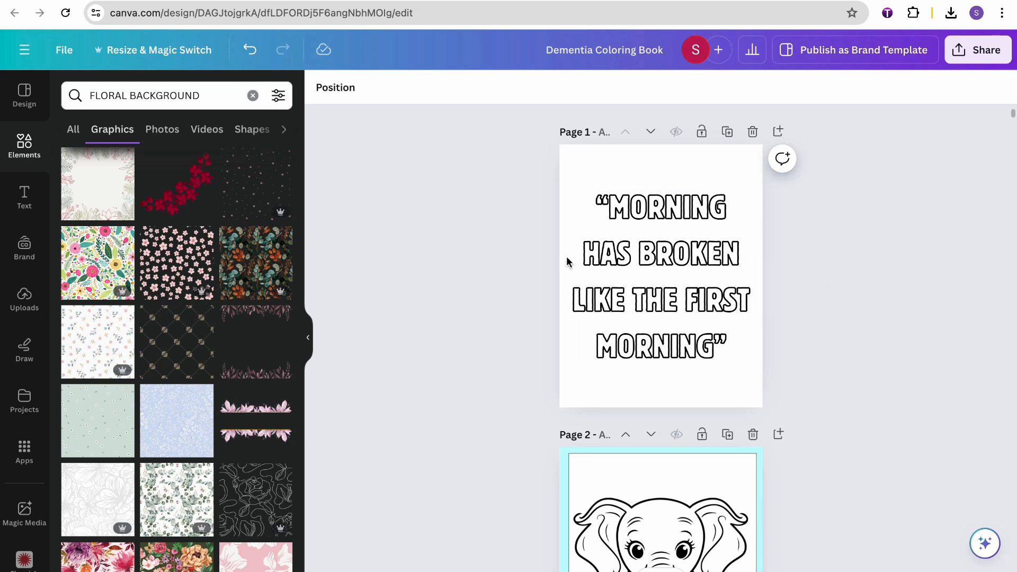
Step: Look through the floral background graphics, close the results, and review the quote page beside the elephant page
scroll(230, 438, down, 1)
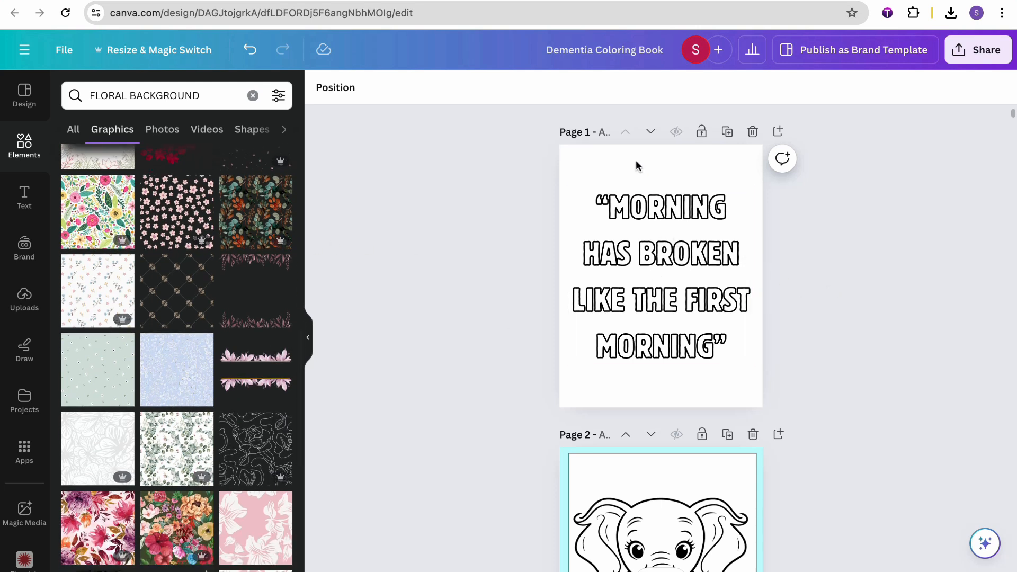
click(307, 338)
scroll(649, 301, down, 3)
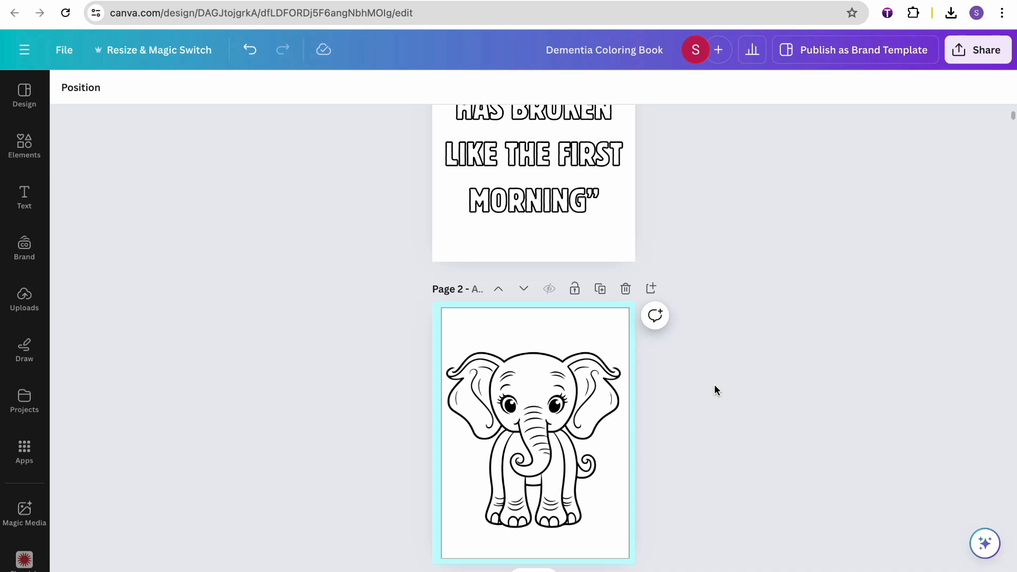
scroll(714, 384, up, 3)
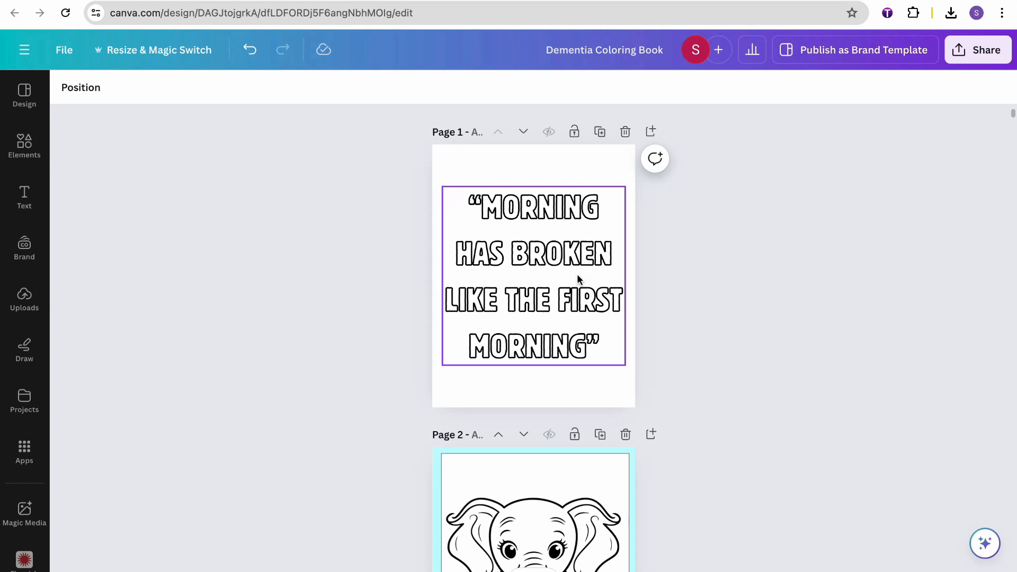
scroll(576, 274, down, 1)
scroll(723, 319, up, 1)
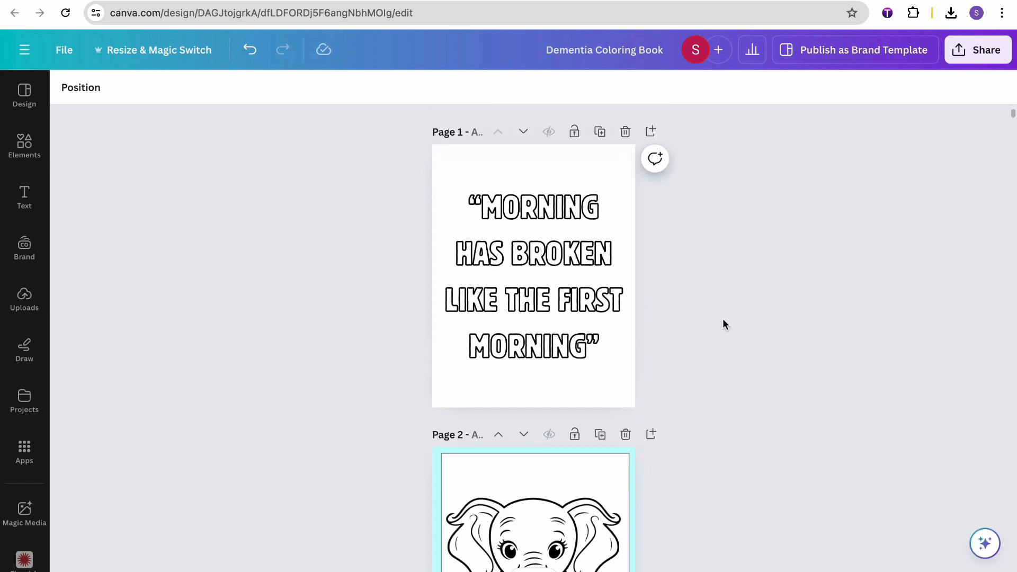
Step: Delete the cyan margin guide frames from the elephant, tiger, lamb and kitten pages (pages 2, 4, 6 and 8)
scroll(722, 319, down, 1)
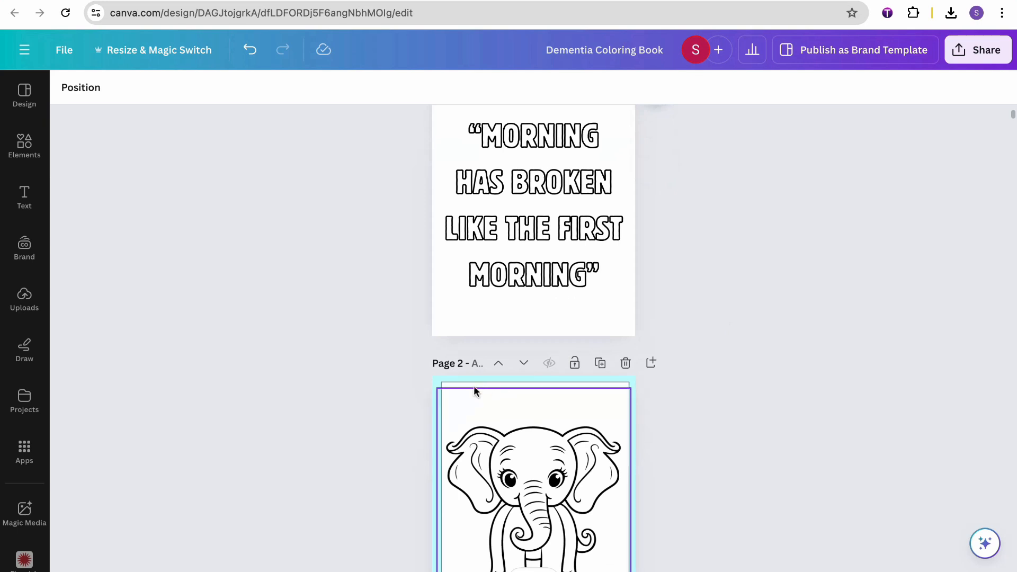
scroll(465, 385, down, 12)
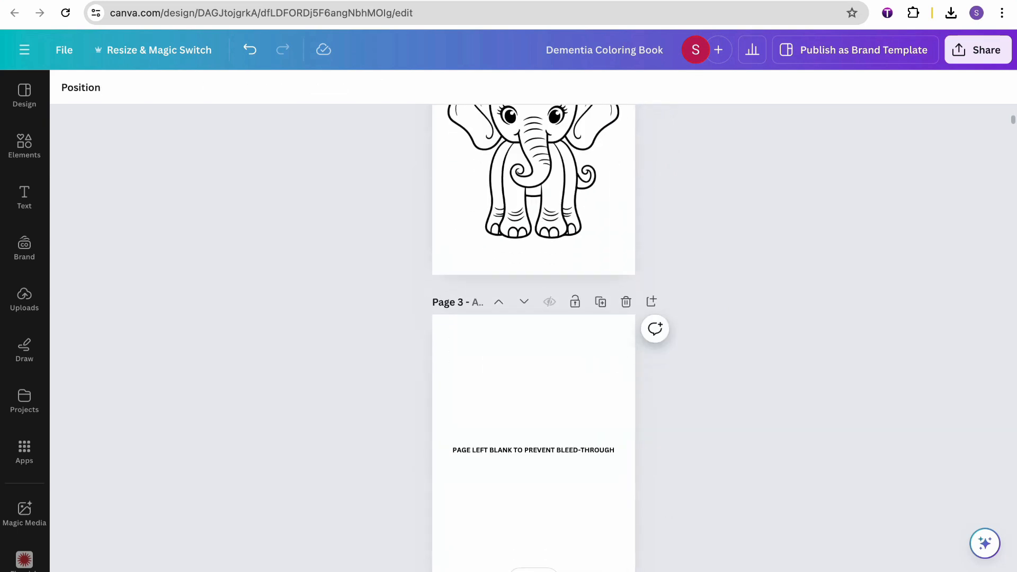
click(452, 182)
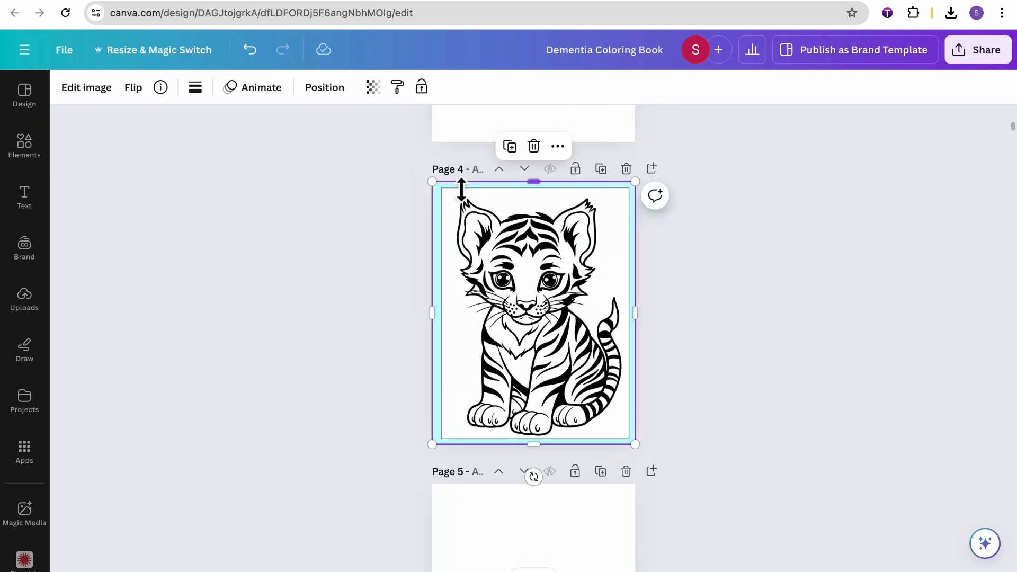
key(Delete)
scroll(450, 210, down, 7)
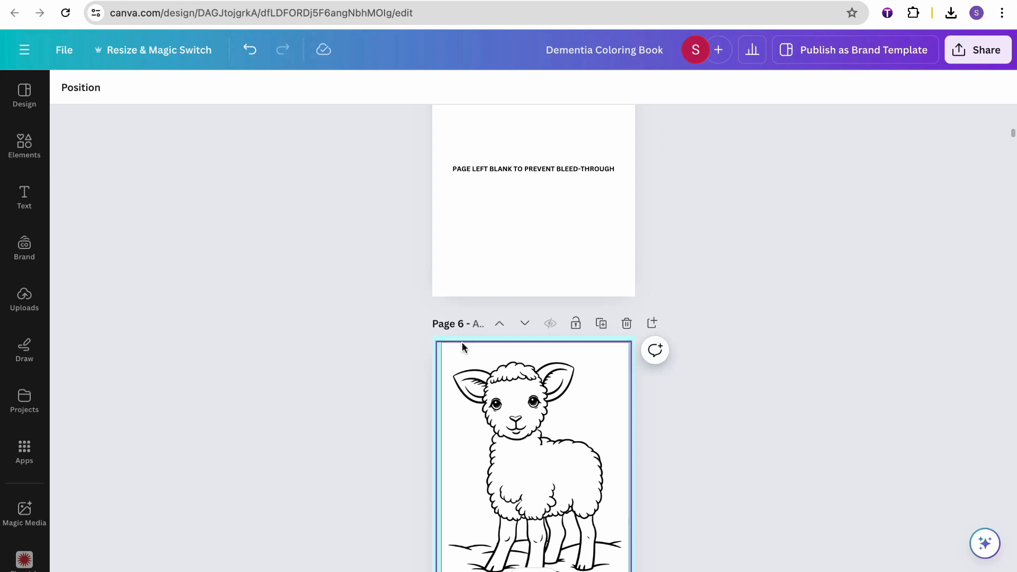
click(465, 340)
key(Delete)
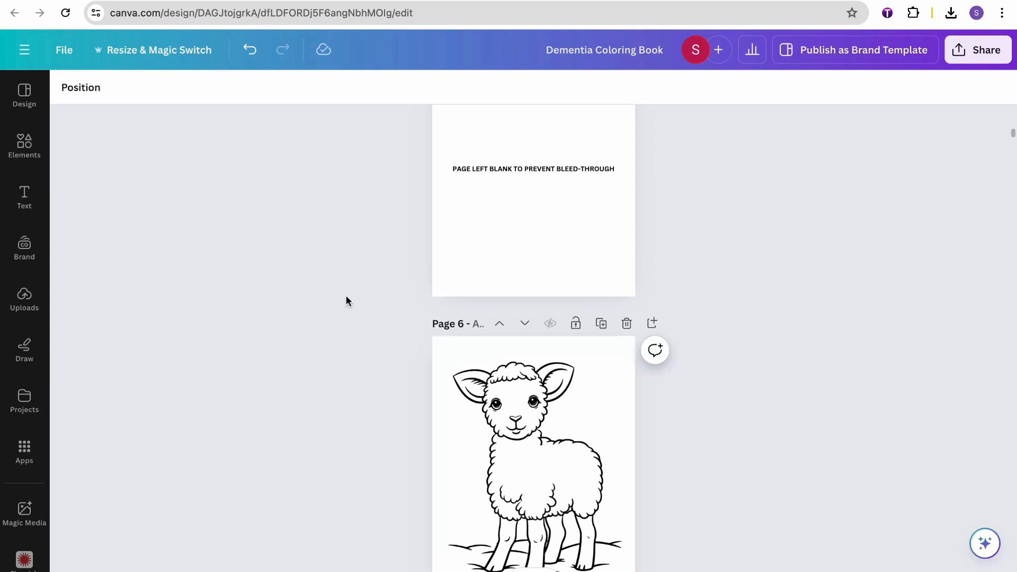
scroll(345, 297, down, 10)
click(459, 289)
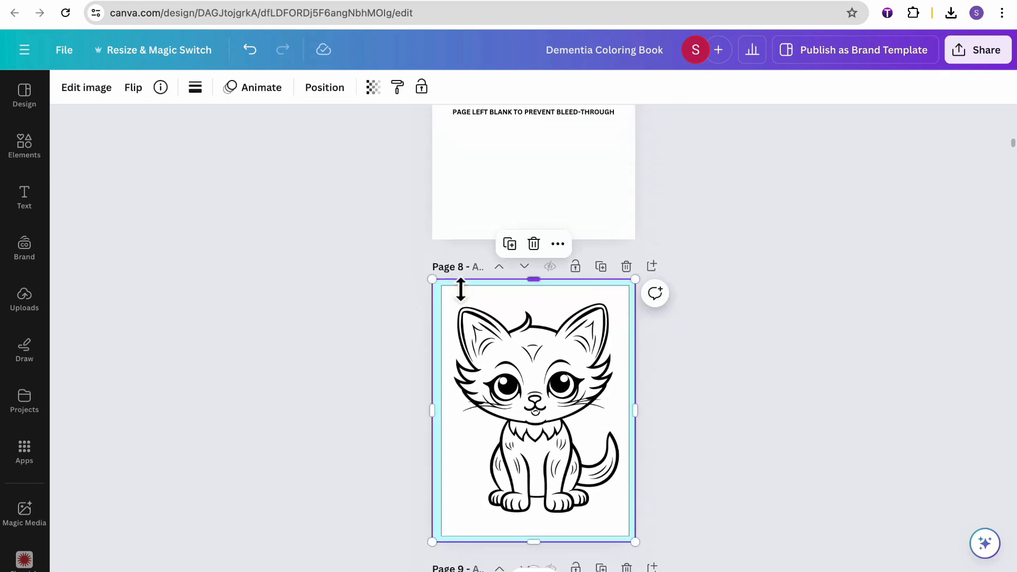
key(Delete)
Step: Download all pages of the coloring book as a PDF Print file
scroll(759, 347, up, 20)
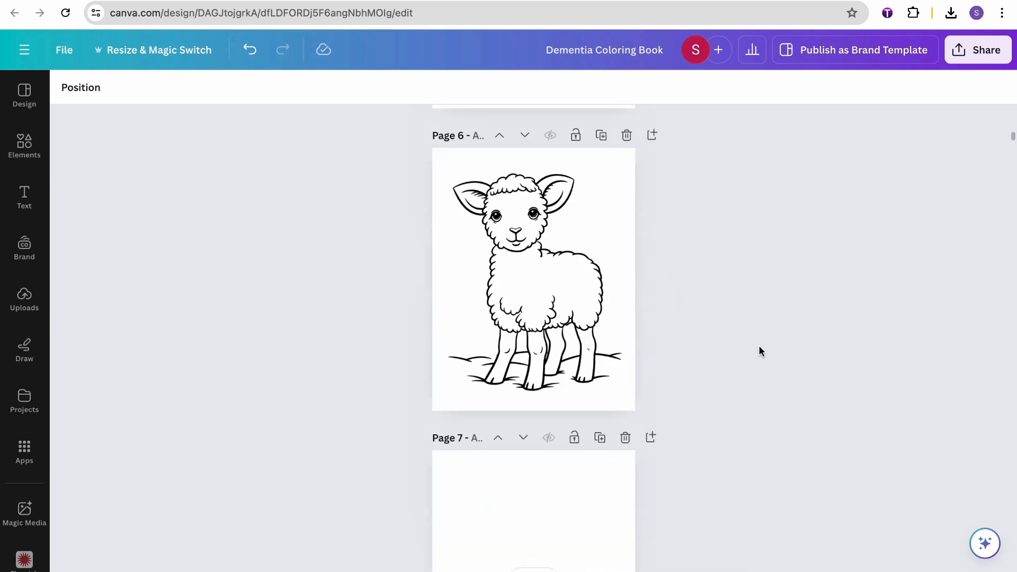
scroll(758, 352, up, 5)
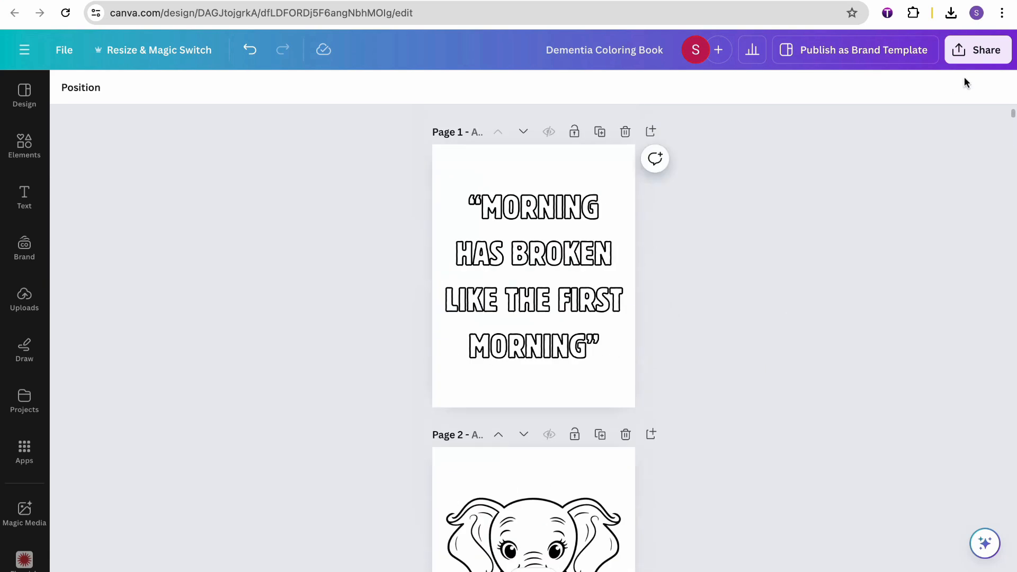
click(971, 51)
click(816, 408)
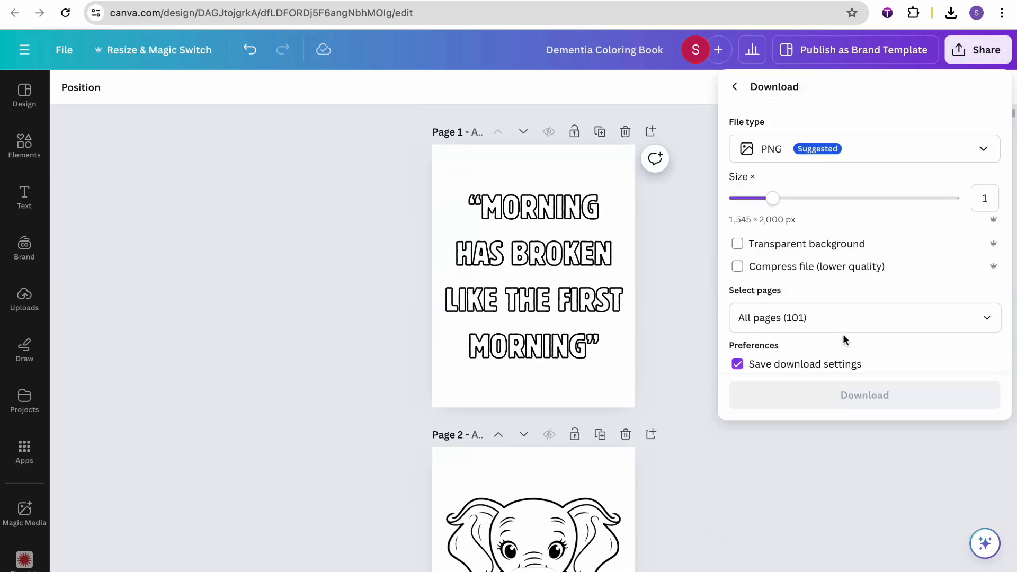
click(863, 157)
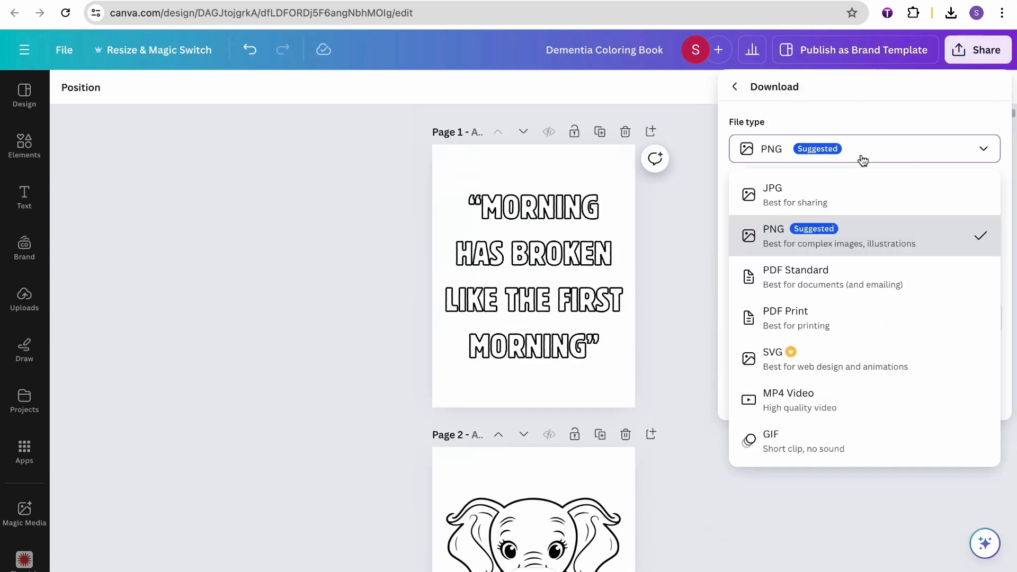
click(808, 329)
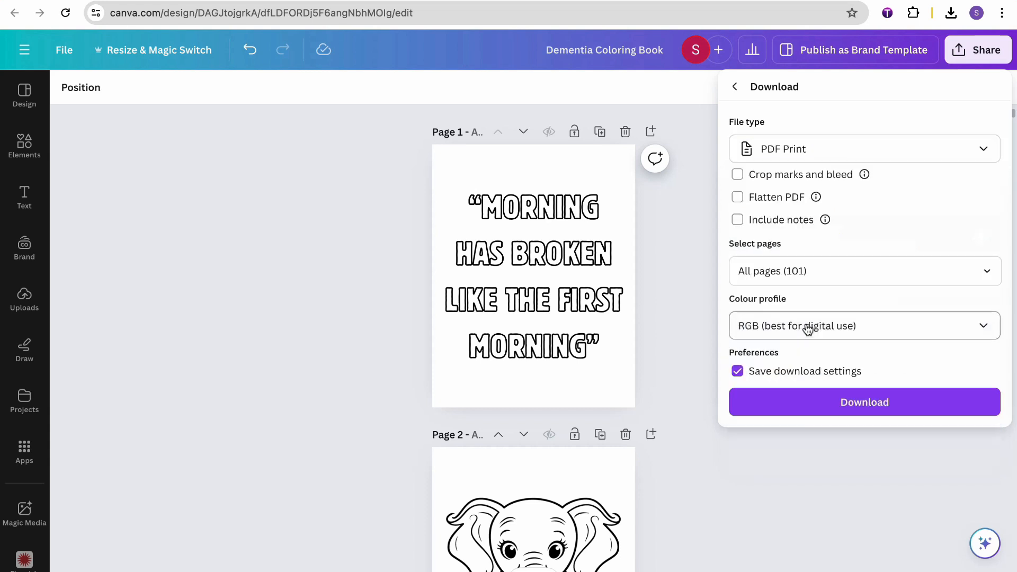
click(864, 402)
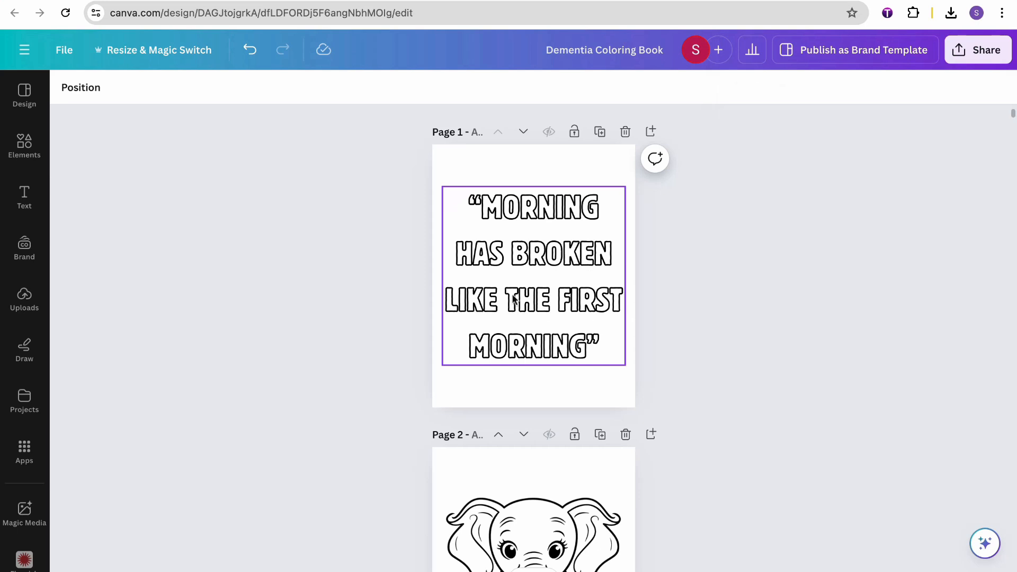
Step: Review the order of the quote, animal and bleed-through pages from page 1 to about page 11
scroll(711, 268, down, 18)
scroll(712, 271, down, 10)
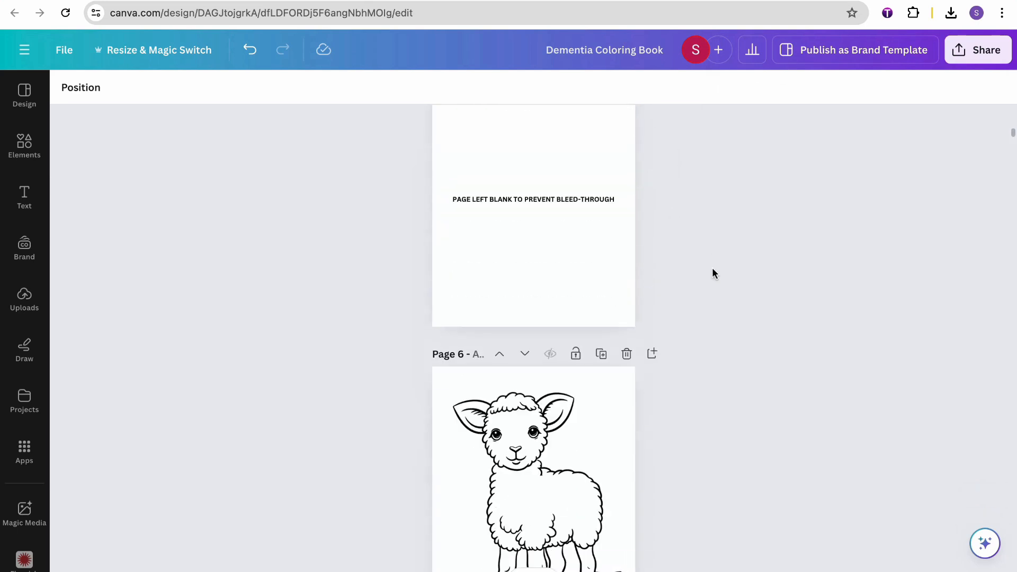
scroll(712, 271, up, 20)
scroll(585, 256, down, 20)
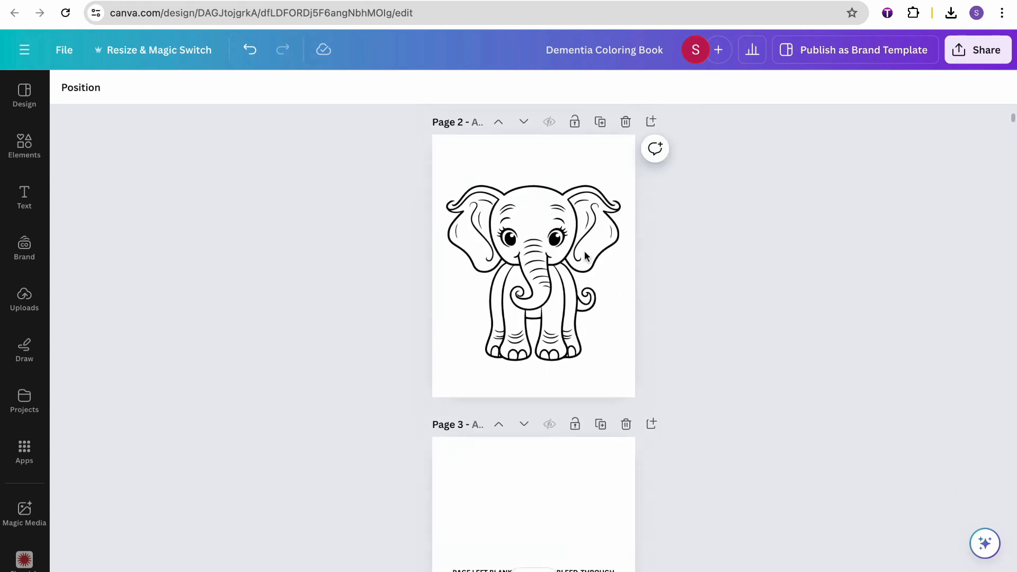
scroll(583, 250, down, 9)
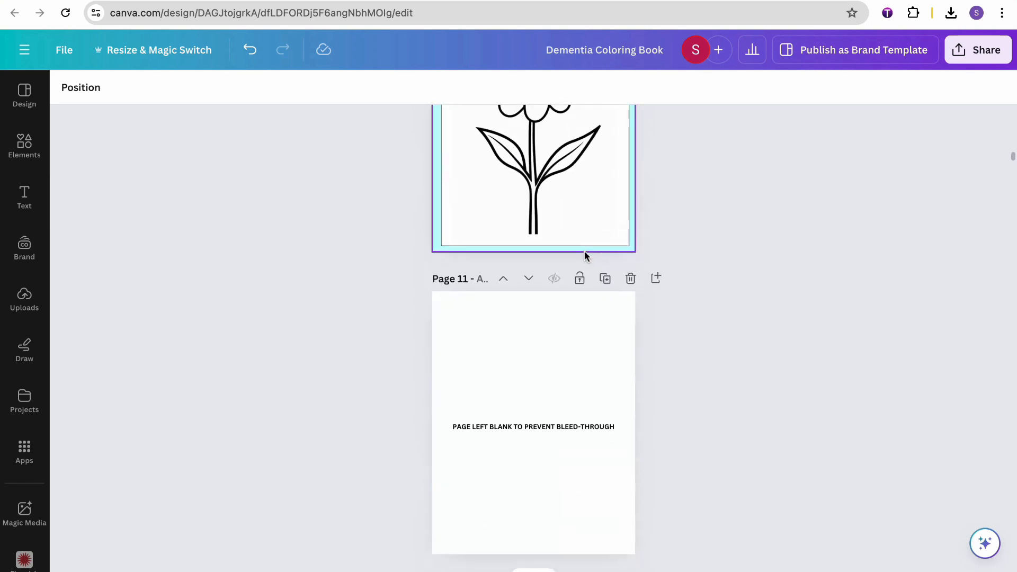
scroll(574, 210, up, 20)
scroll(574, 210, up, 20)
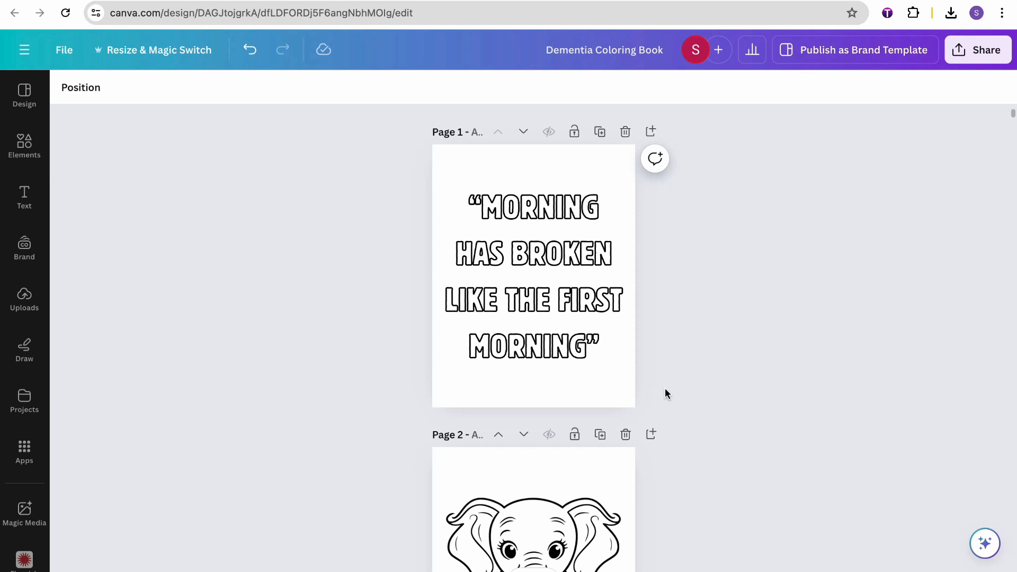
Step: View the flower coloring pages product on Creative Fabrica, and inspect the page 1 quote's font and effect settings in Canva
click(653, 0)
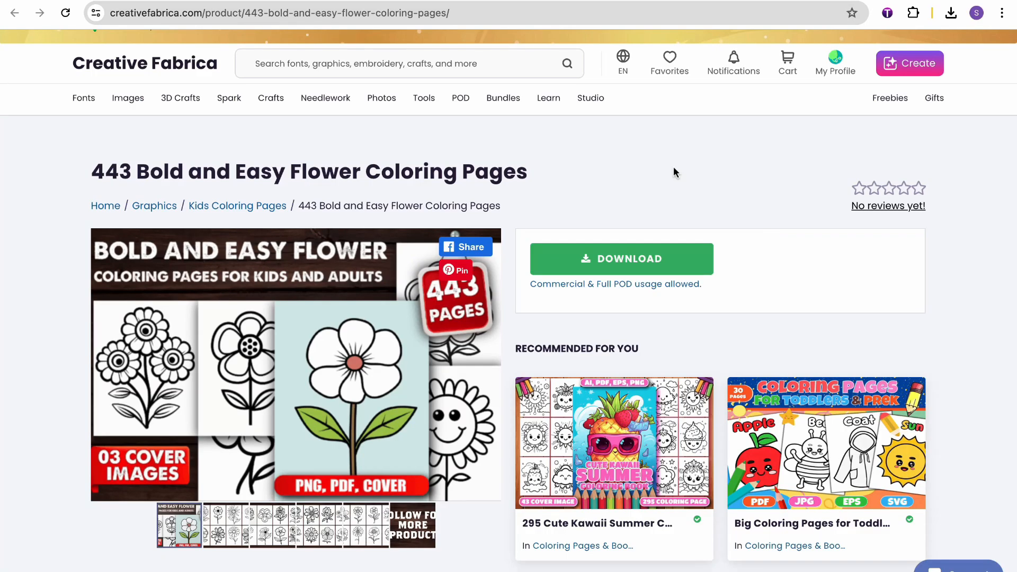
click(281, 1)
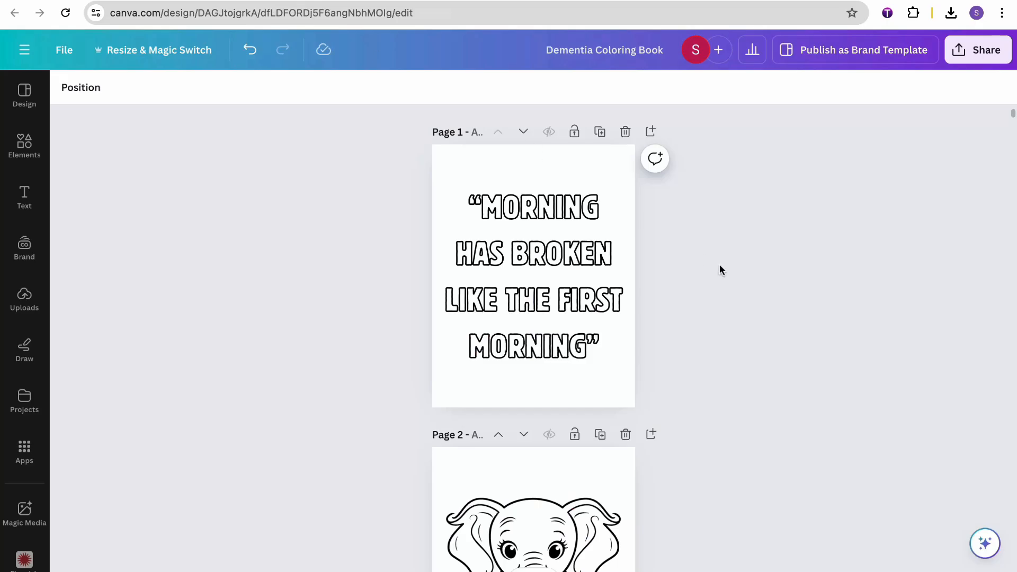
scroll(720, 270, down, 1)
click(547, 203)
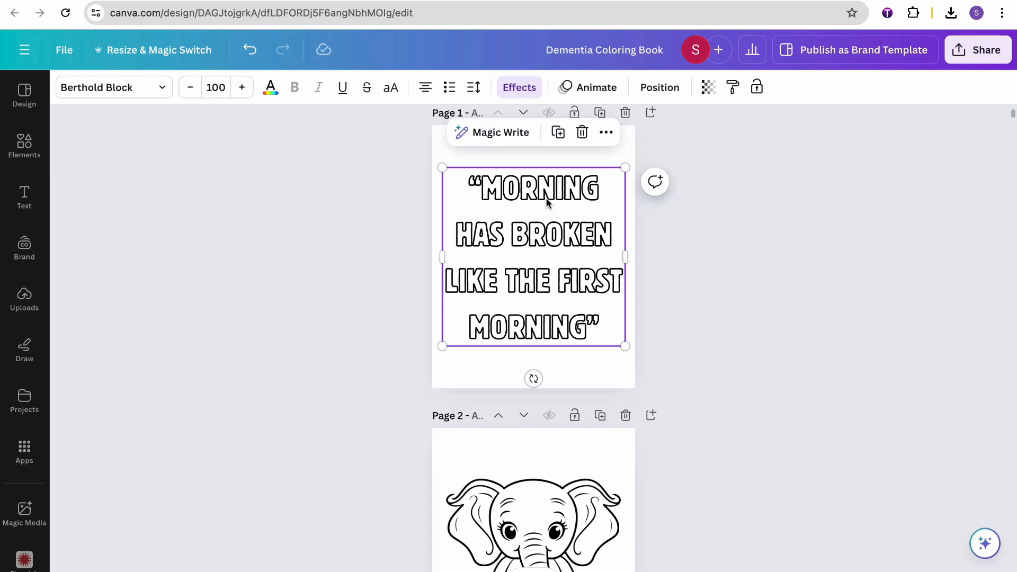
click(142, 93)
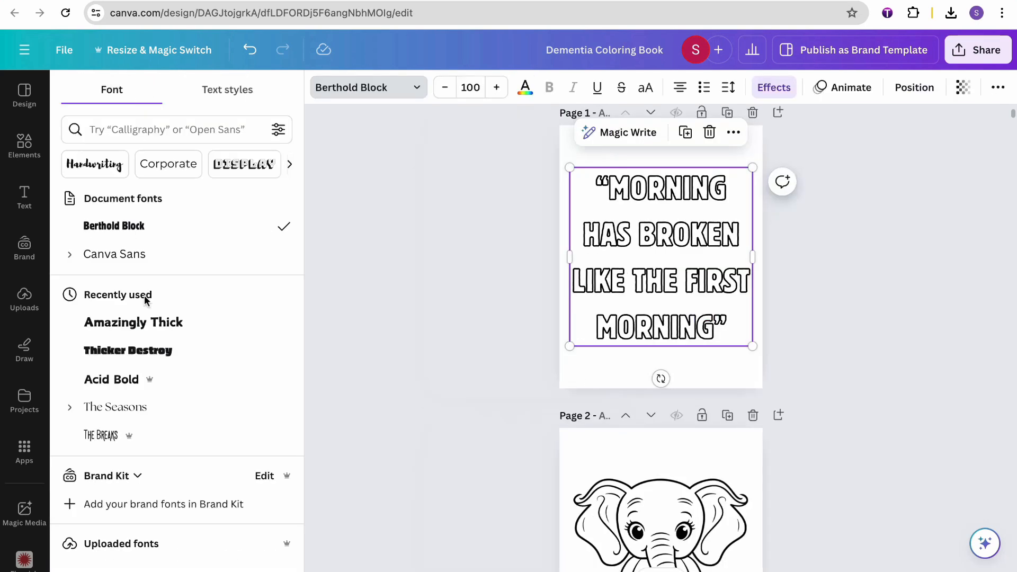
click(773, 88)
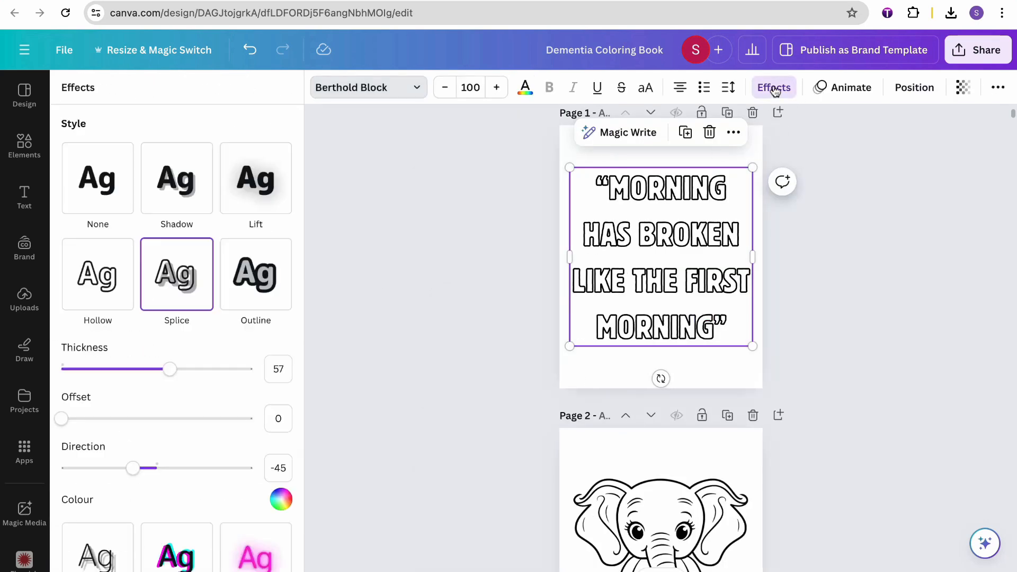
click(393, 322)
click(366, 278)
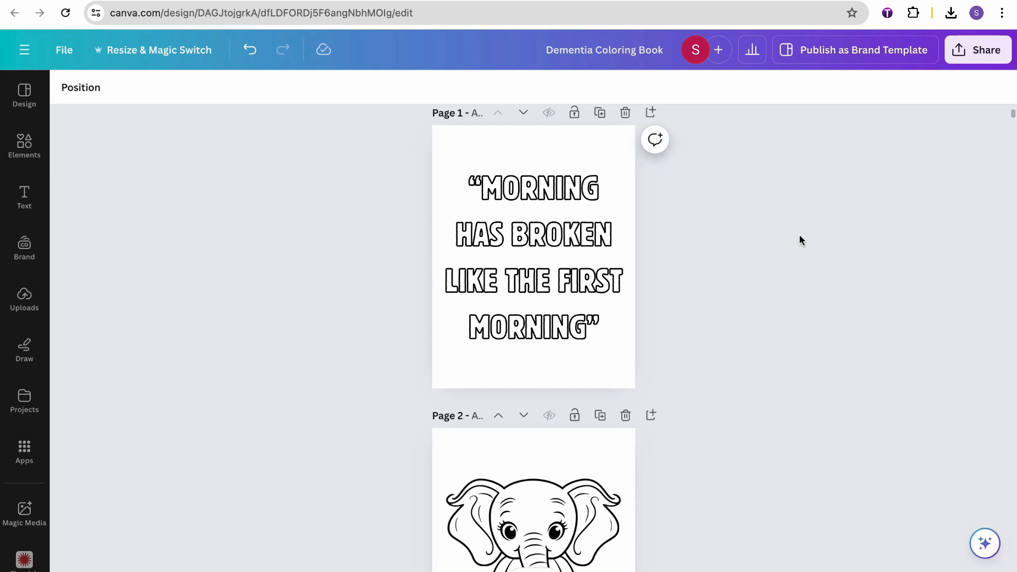
Step: Switch to Creative Fabrica, search for KDP, and browse the resulting interiors, coloring pages and templates
key(ctrl+Tab)
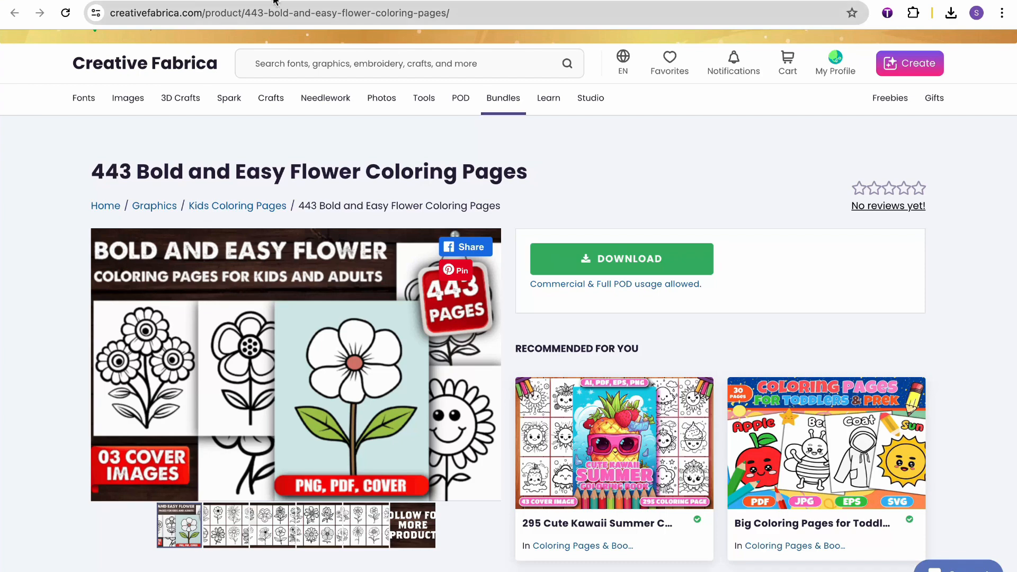
click(281, 0)
click(643, 0)
click(488, 67)
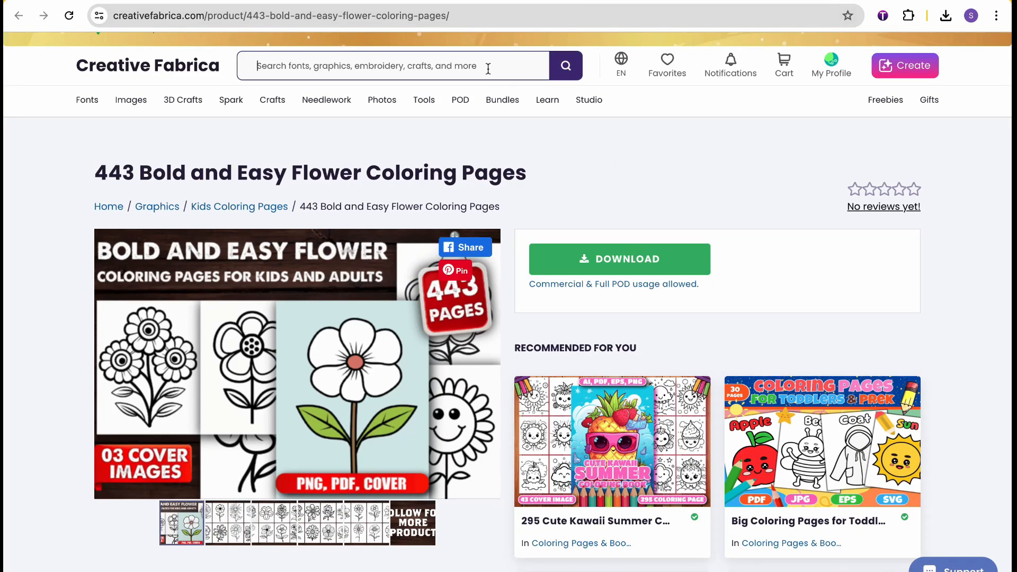
text(KDP)
key(Return)
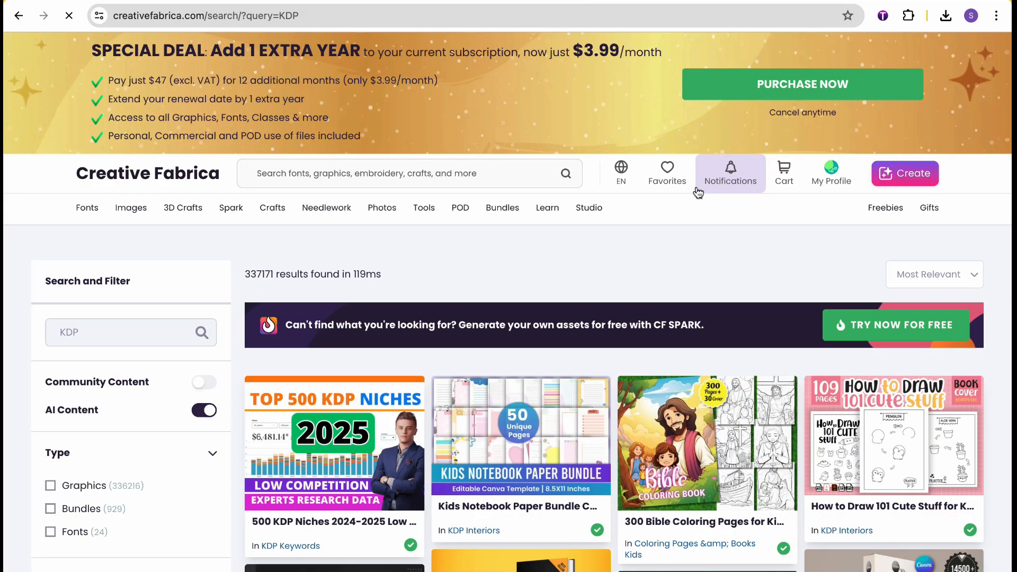
scroll(696, 188, down, 2)
scroll(683, 318, down, 8)
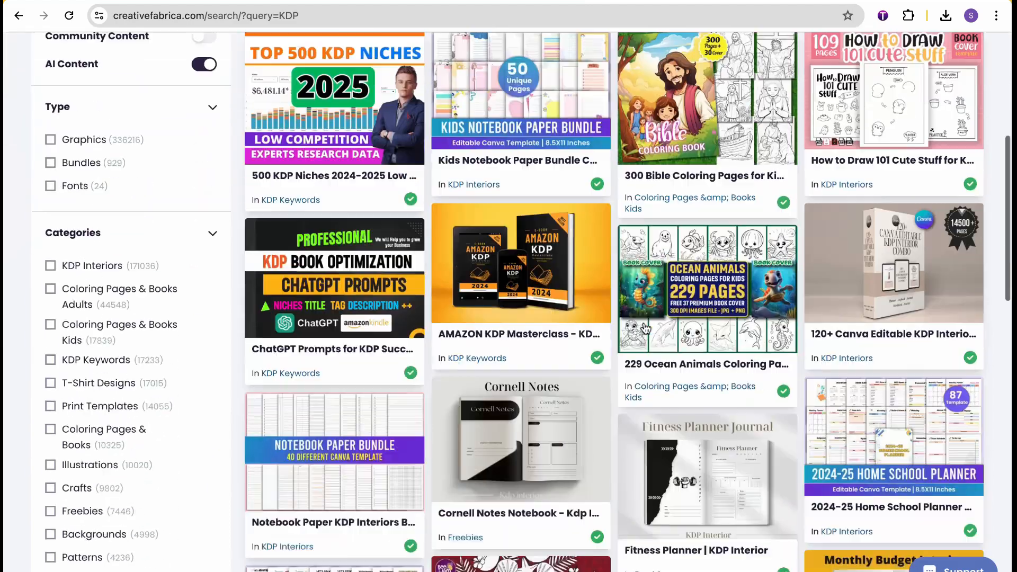
scroll(679, 339, down, 1)
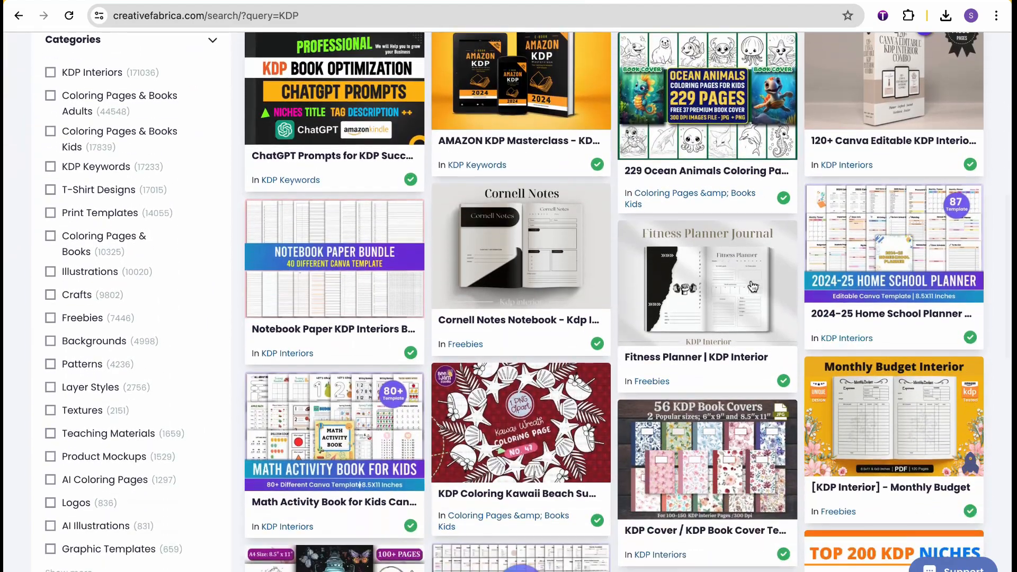
Step: Open the Fitness Planner KDP Interior product on Creative Fabrica and look through its preview images
click(748, 299)
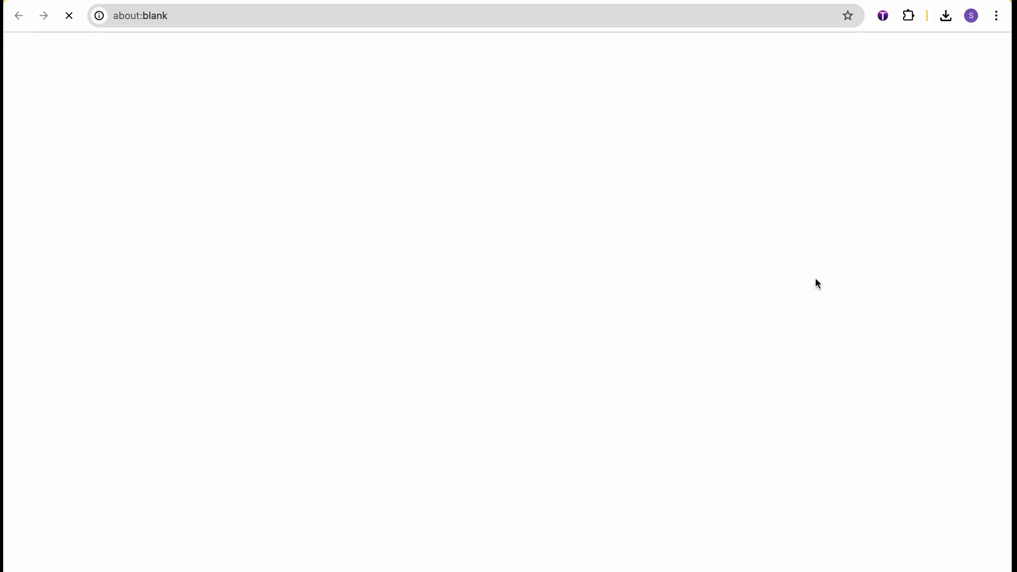
scroll(730, 279, down, 3)
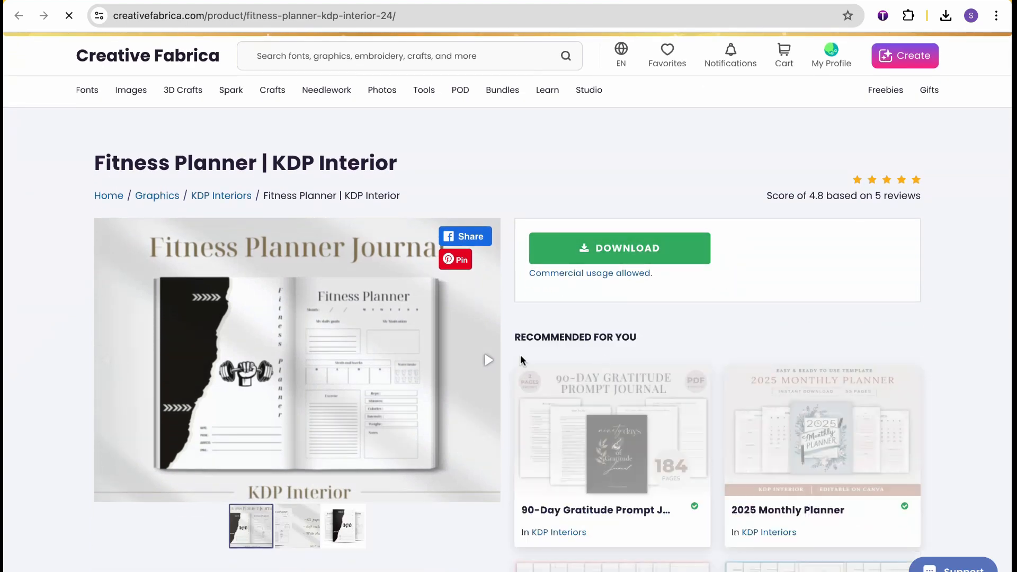
click(488, 359)
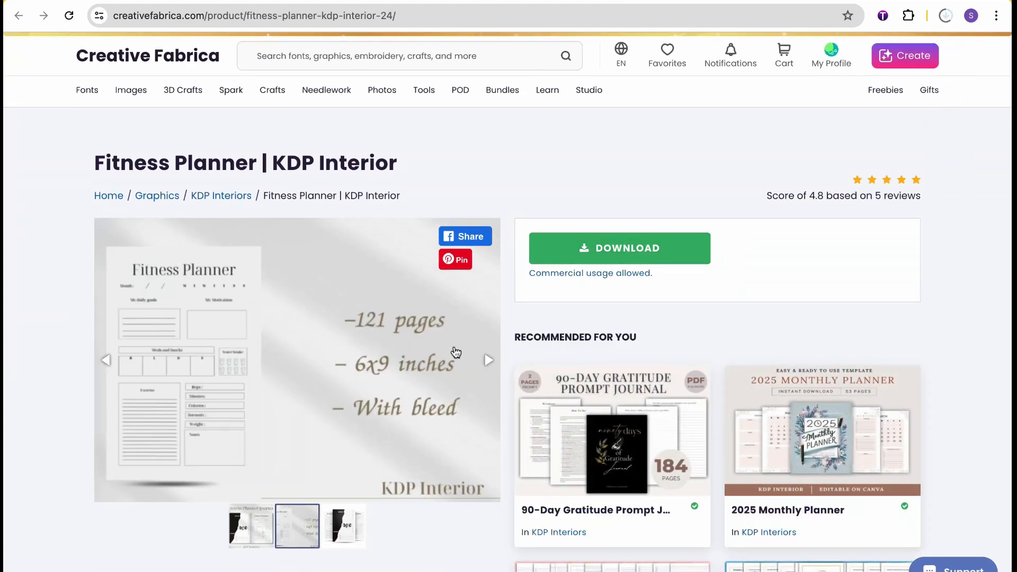
click(490, 361)
click(614, 166)
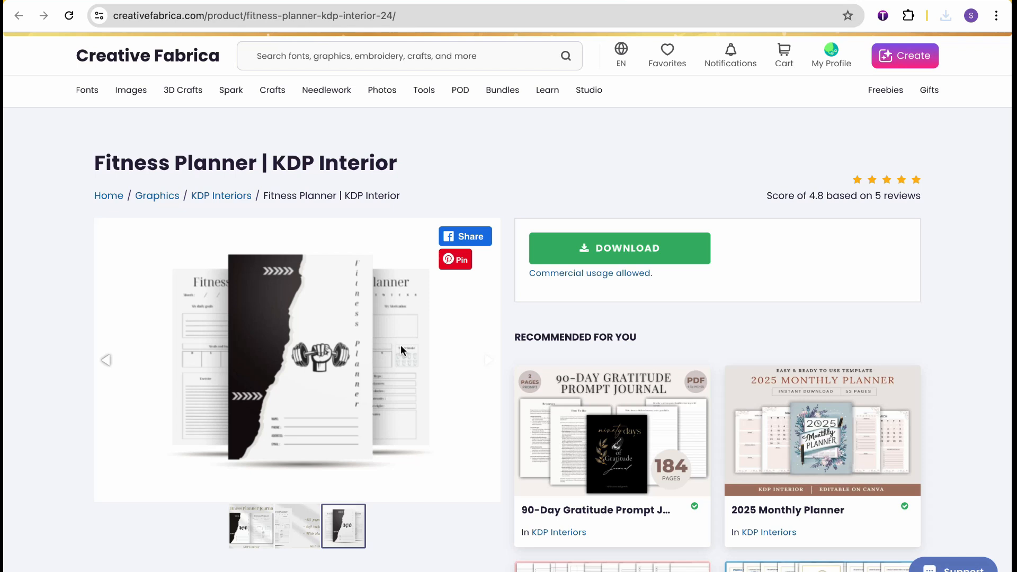
click(105, 361)
drag(100, 164, 221, 166)
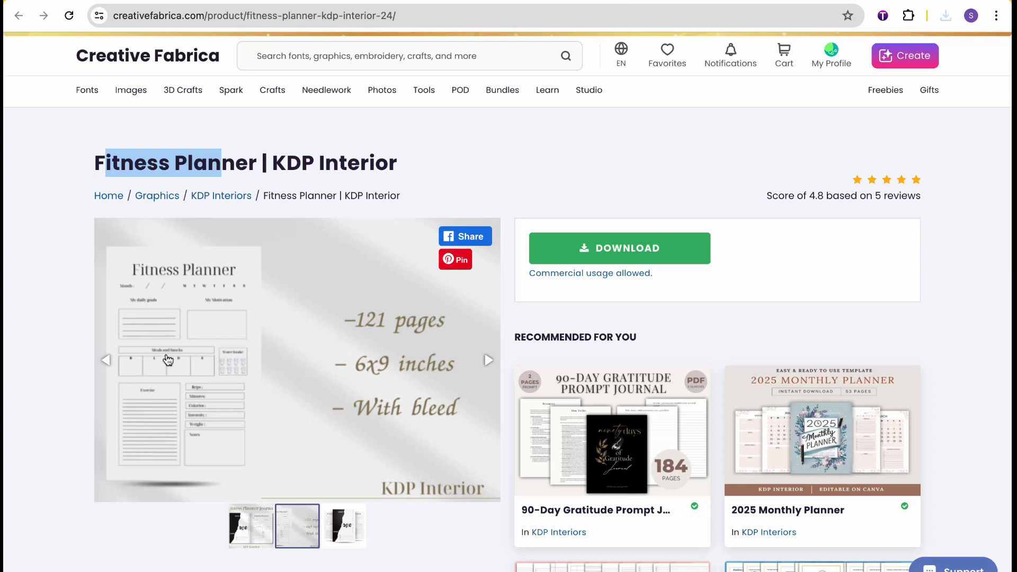
click(69, 343)
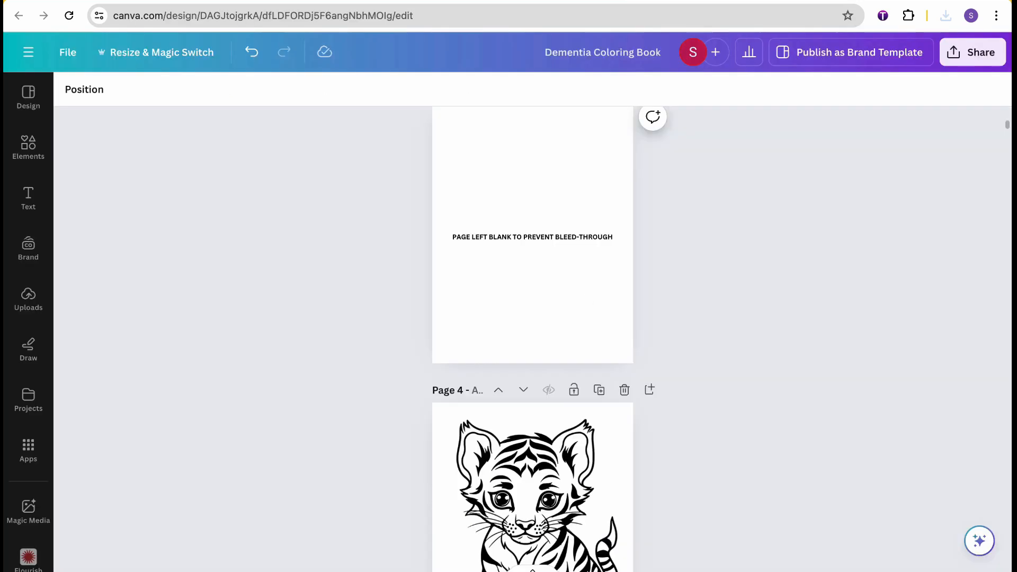
Step: Switch to the Dementia Coloring Book in Canva, review pages 3 to 7, and compare them with the Fitness Planner product page
scroll(616, 328, down, 6)
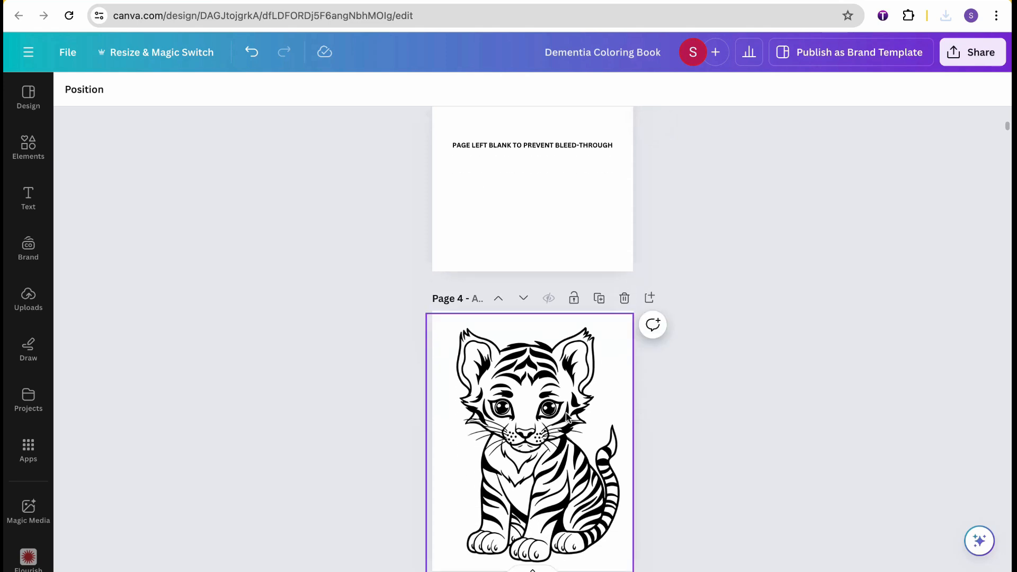
scroll(577, 414, down, 4)
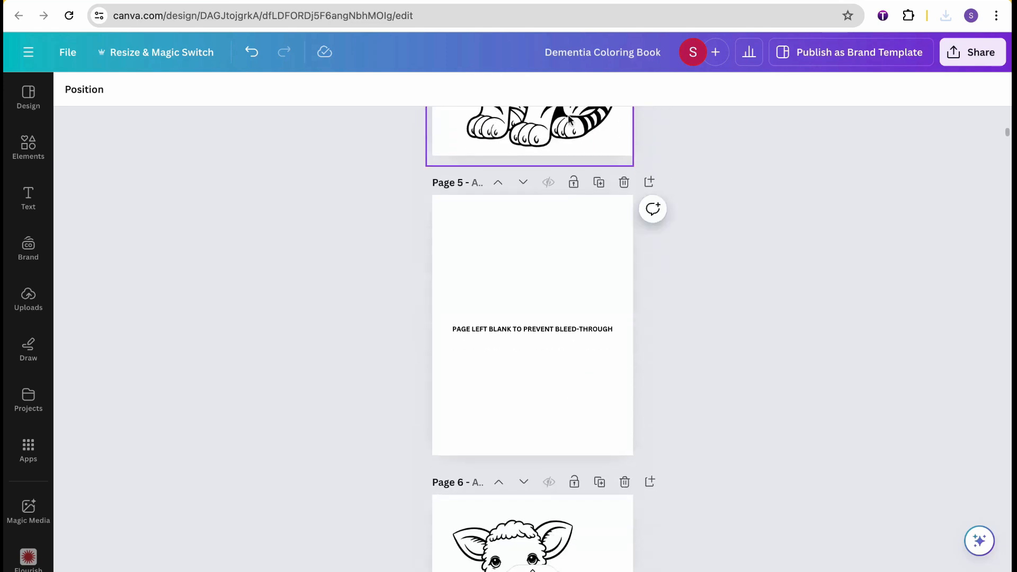
scroll(568, 117, down, 6)
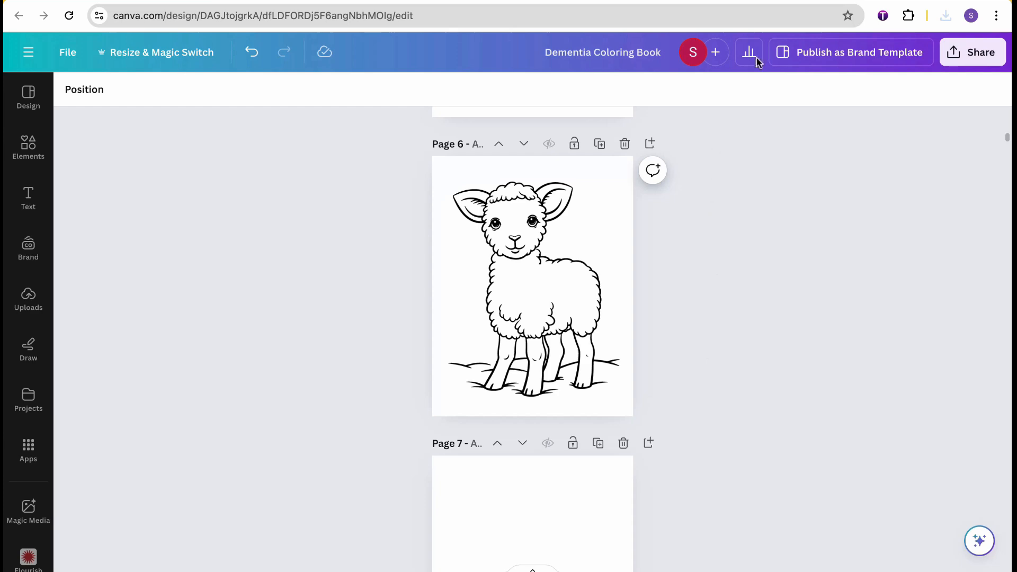
click(858, 2)
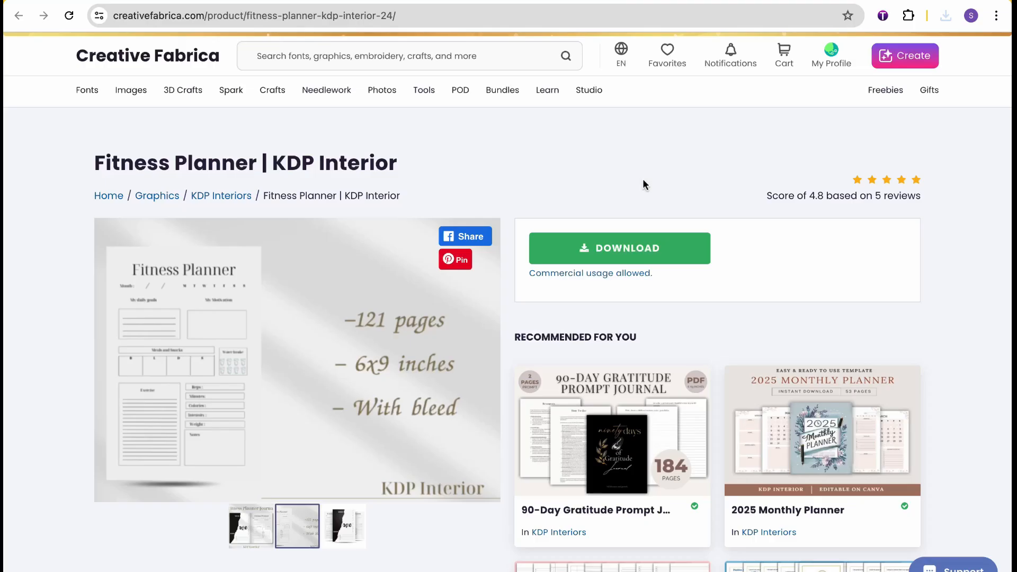
key(ctrl+shift+Tab)
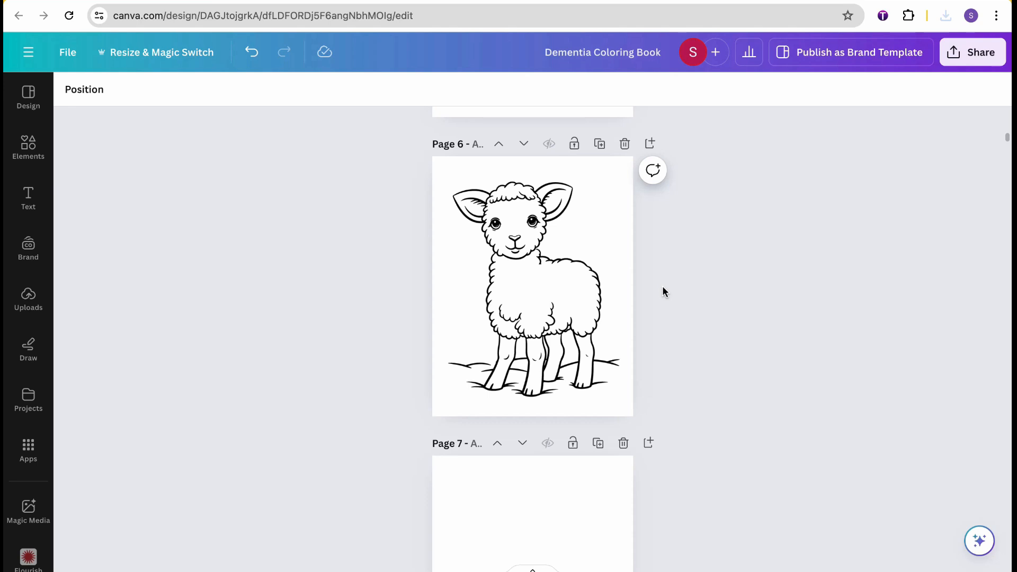
scroll(663, 290, down, 5)
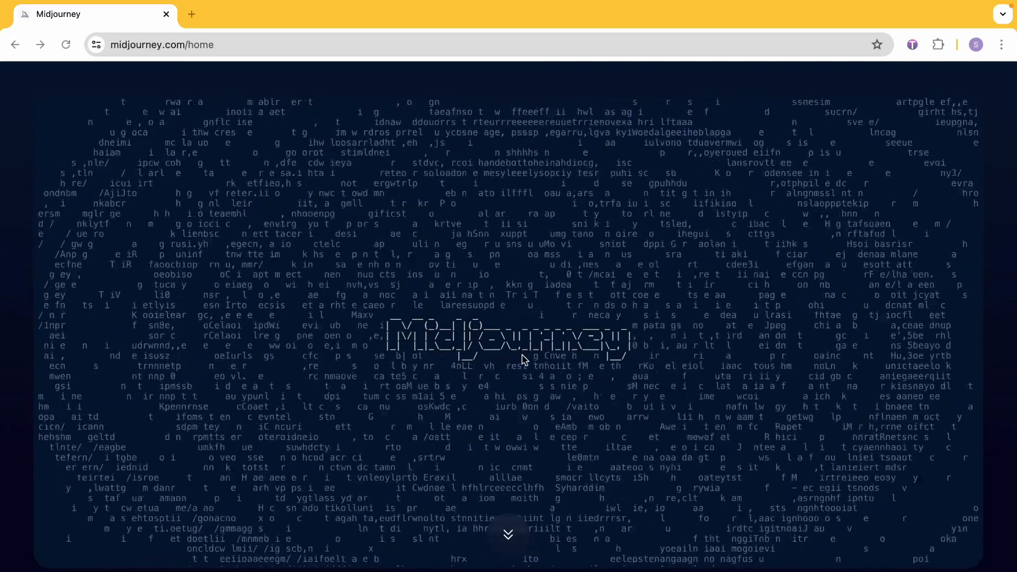
Step: View the Midjourney home page, then switch to Discord and examine the prompts and generated images in the newbies-147 channel
scroll(426, 191, down, 2)
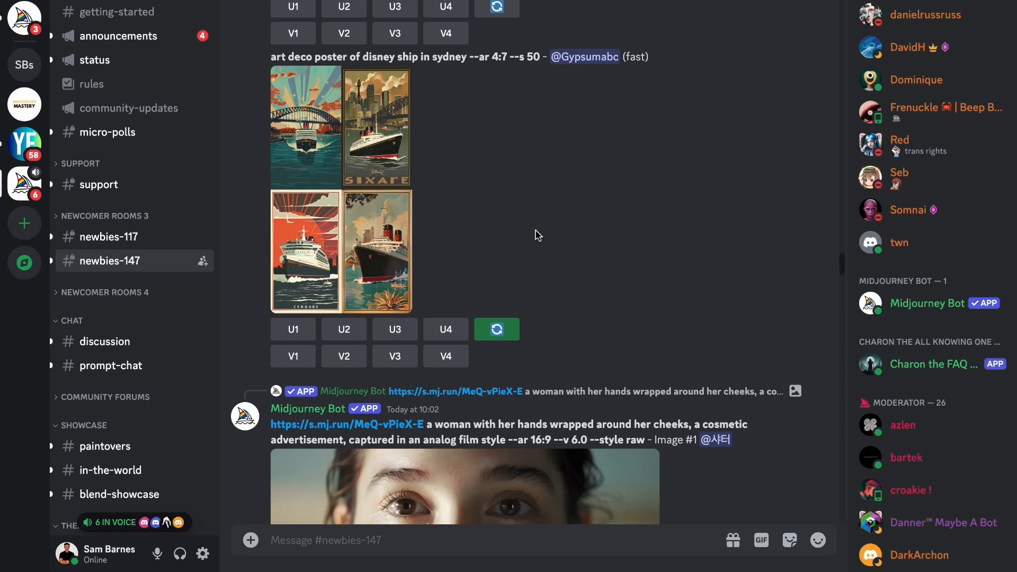
scroll(538, 236, down, 2)
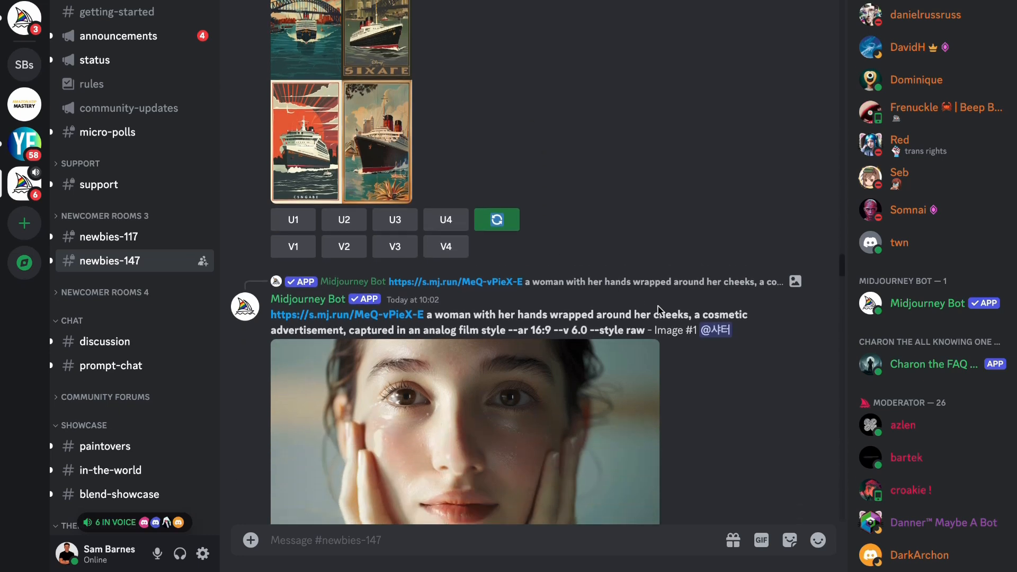
scroll(671, 317, up, 1)
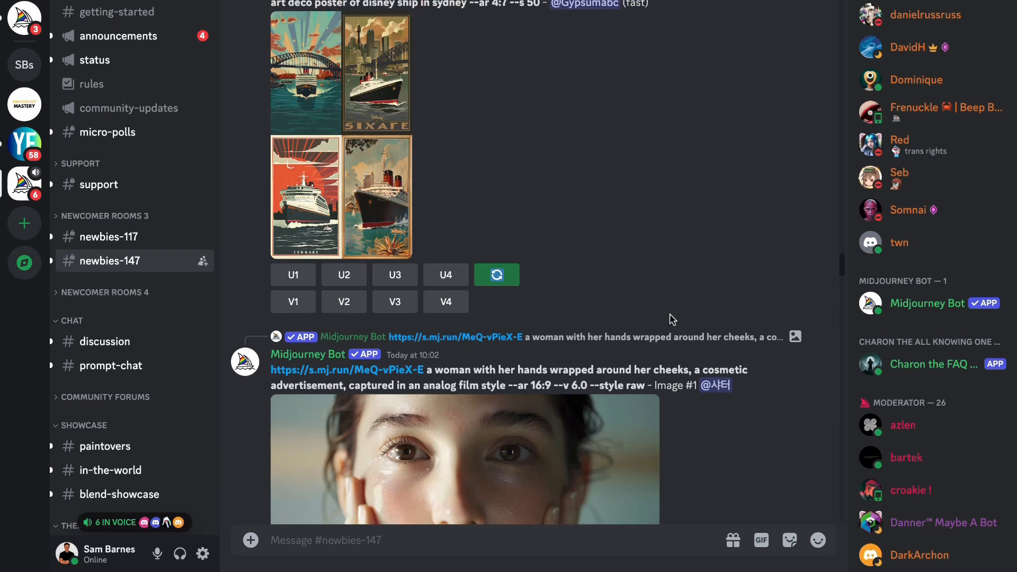
scroll(671, 320, up, 1)
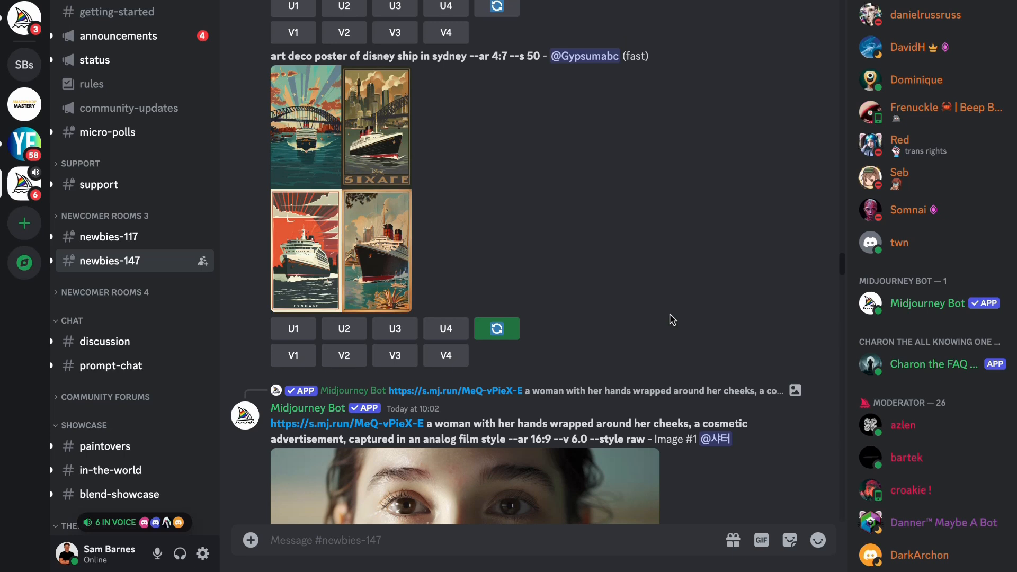
scroll(671, 319, up, 1)
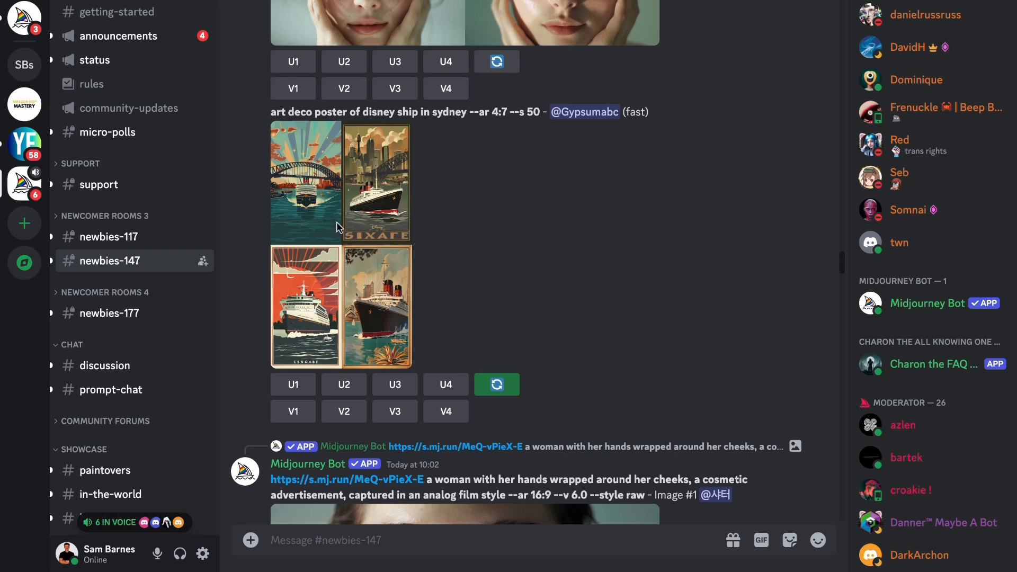
Step: Look into the newbies-117, newbies-147 and newbies-177 channels of the Midjourney server
click(147, 240)
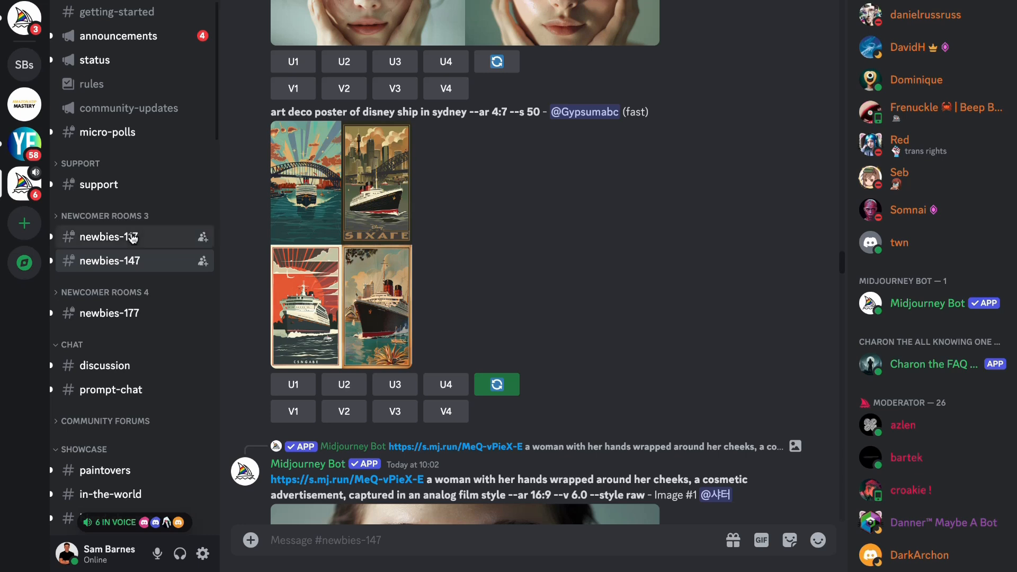
click(138, 261)
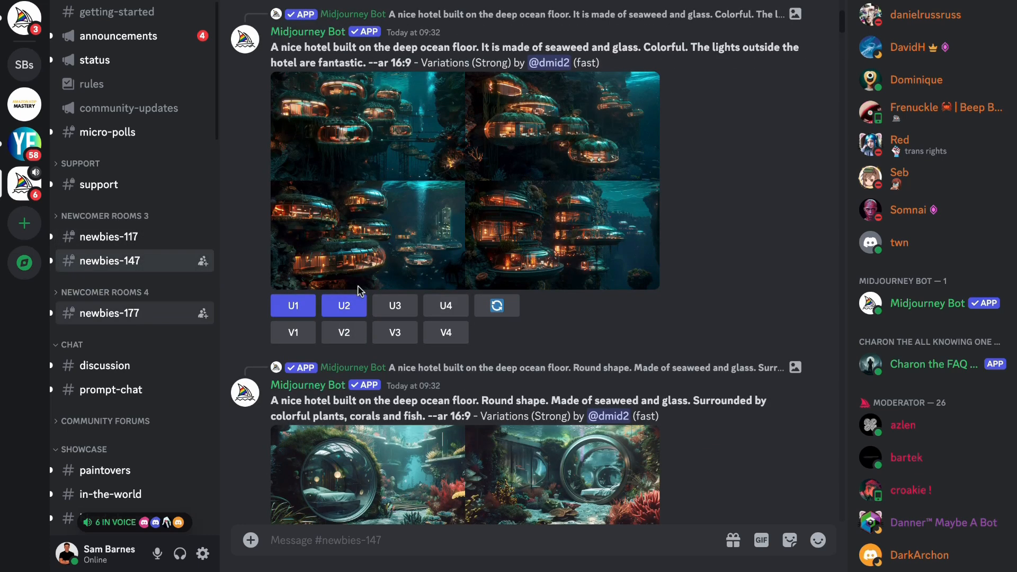
click(141, 314)
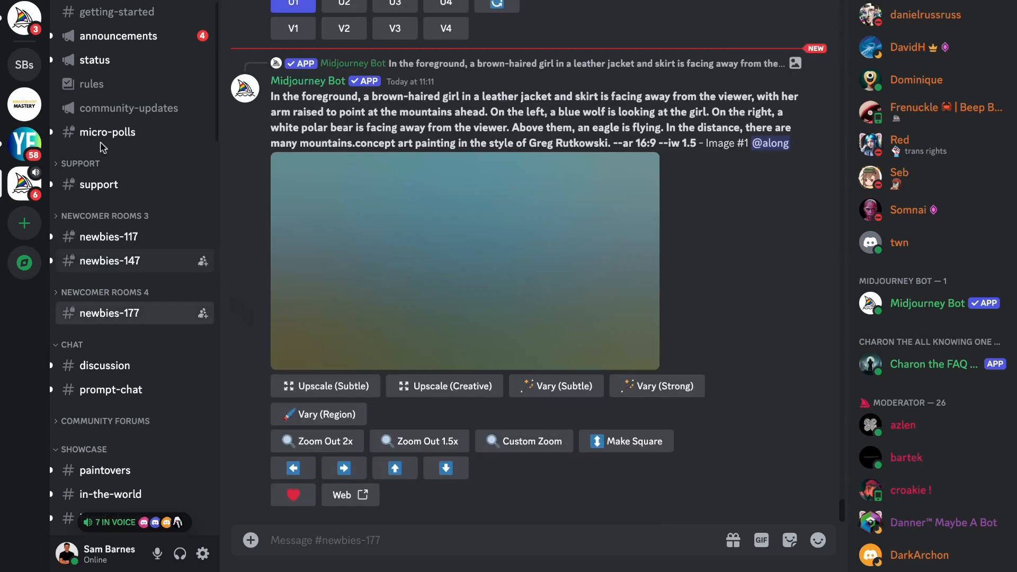
Step: Open the direct messages with Midjourney Bot and review the generated dinosaur coloring pages and cartoon cloud images
click(24, 18)
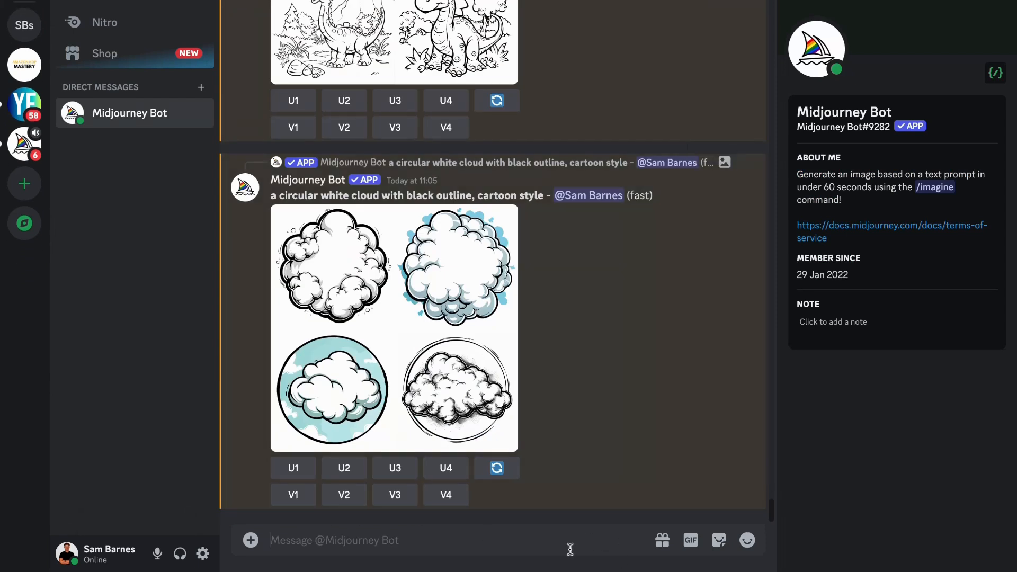
scroll(620, 409, up, 2)
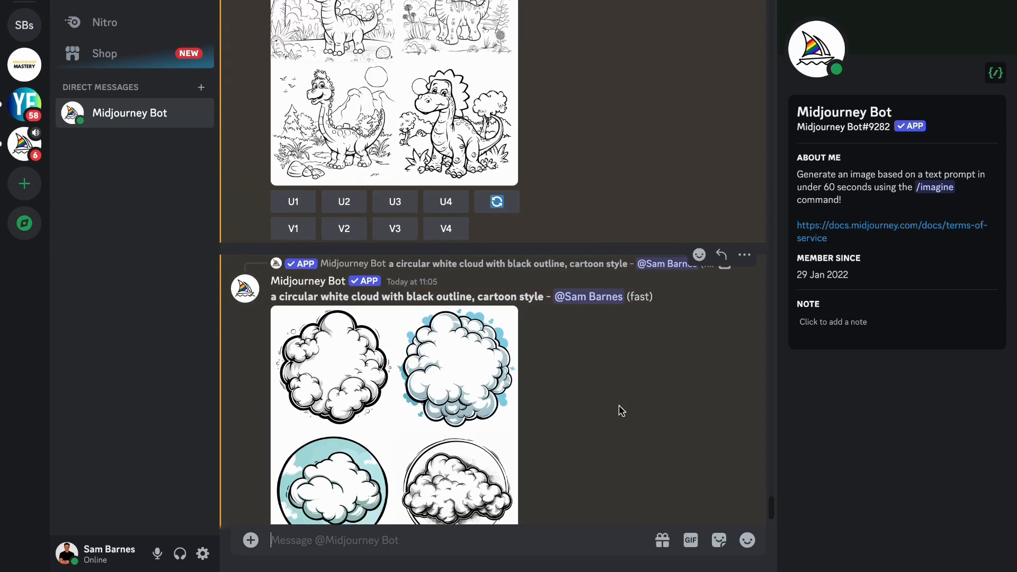
scroll(619, 409, down, 2)
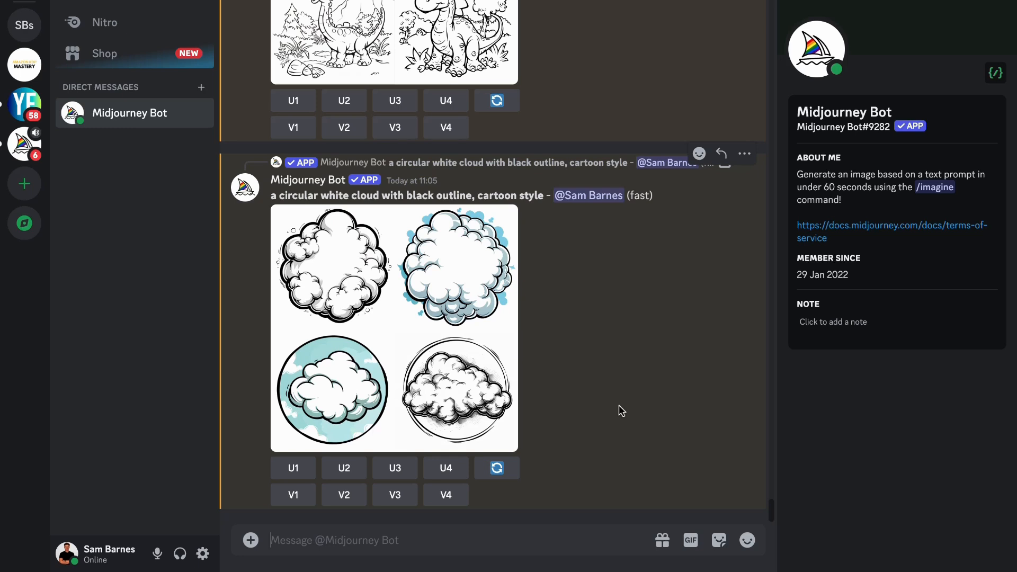
scroll(619, 406, up, 5)
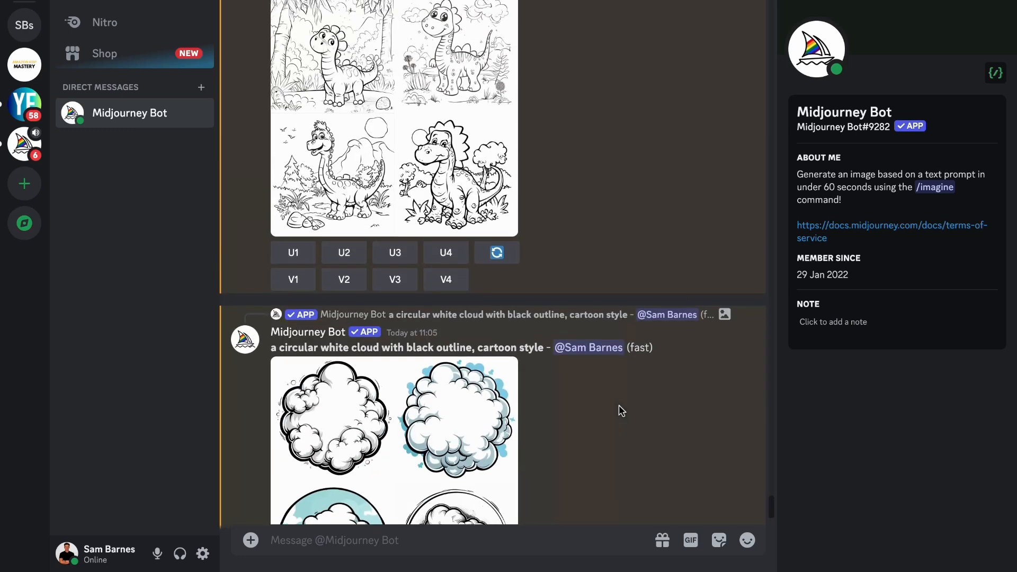
scroll(618, 406, down, 3)
scroll(618, 411, down, 3)
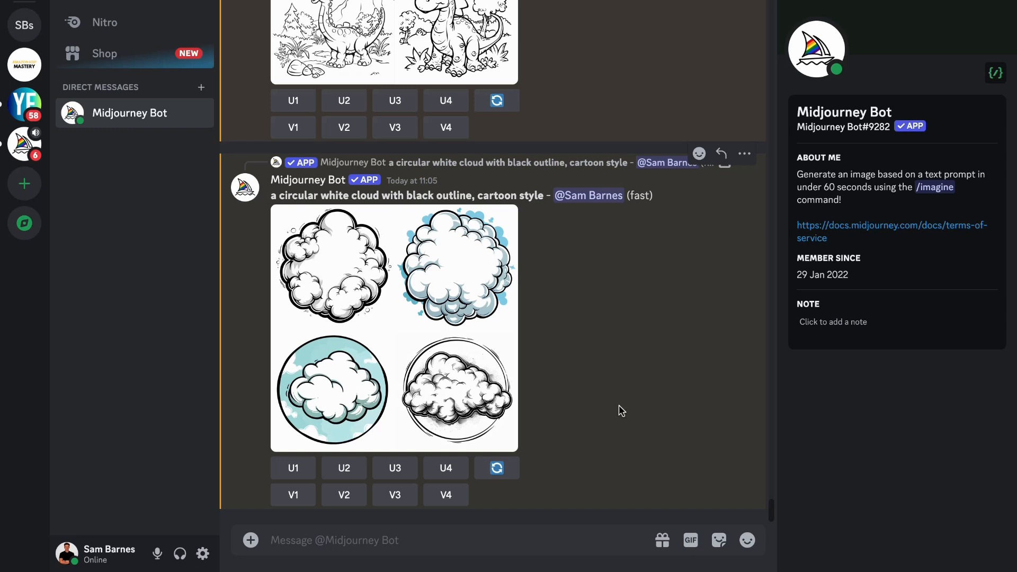
Step: Start an /imagine command in the direct message to Midjourney Bot
text(/im)
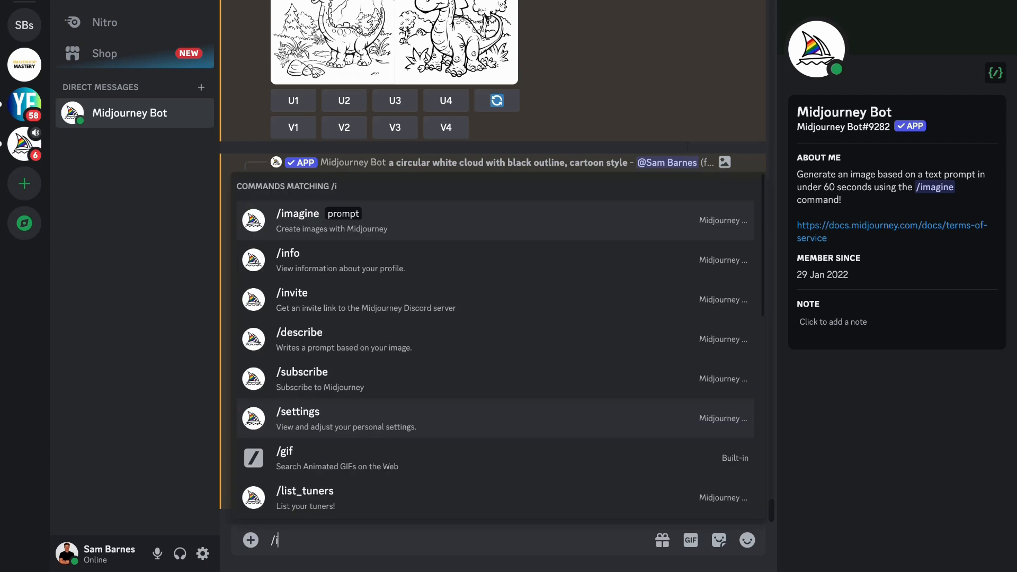
Step: Generate images with the /imagine prompt "simple coloring book page of a dinosaur, kids coloring book, black and white"
click(422, 215)
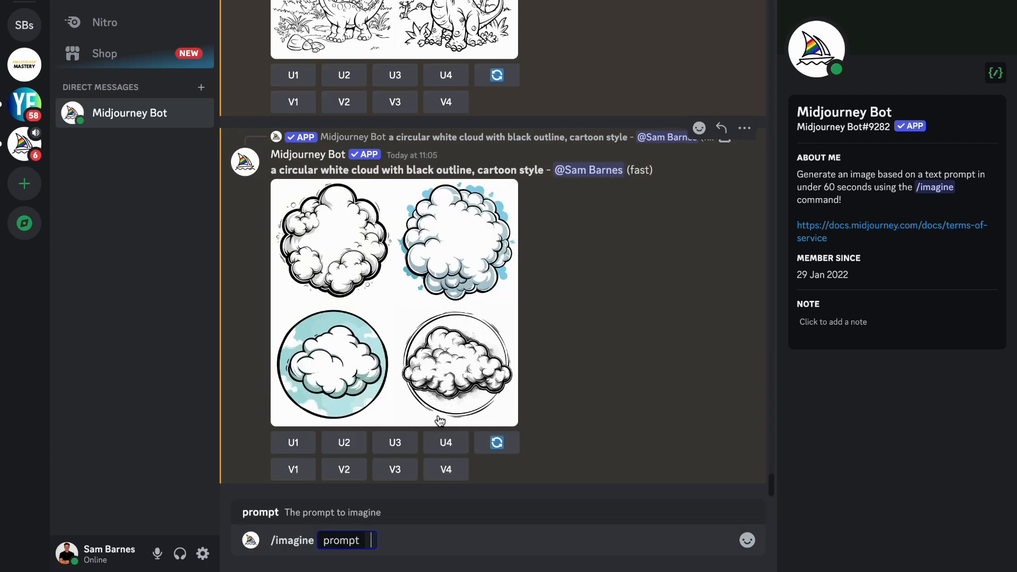
text(sim)
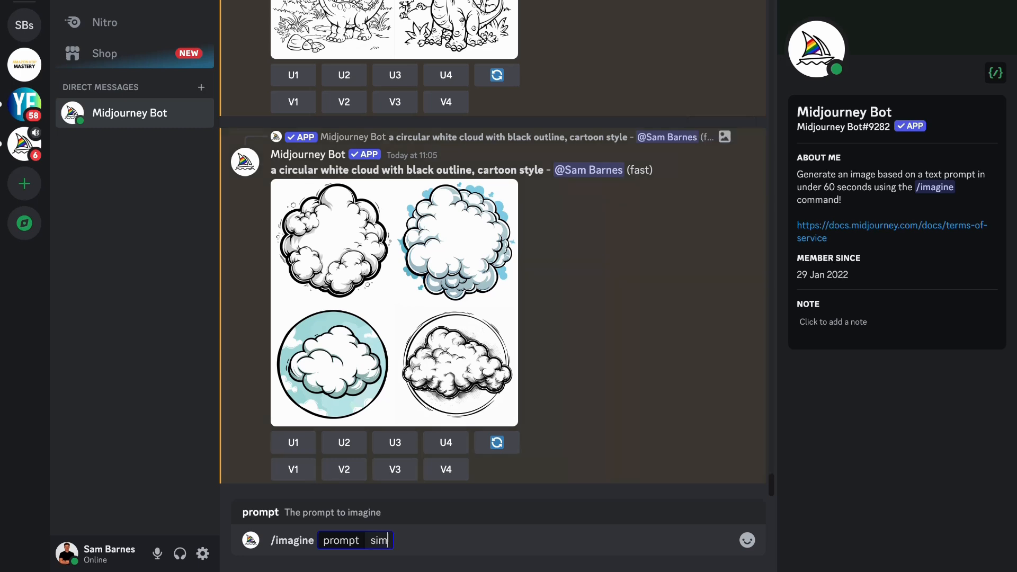
text(ple coloring book)
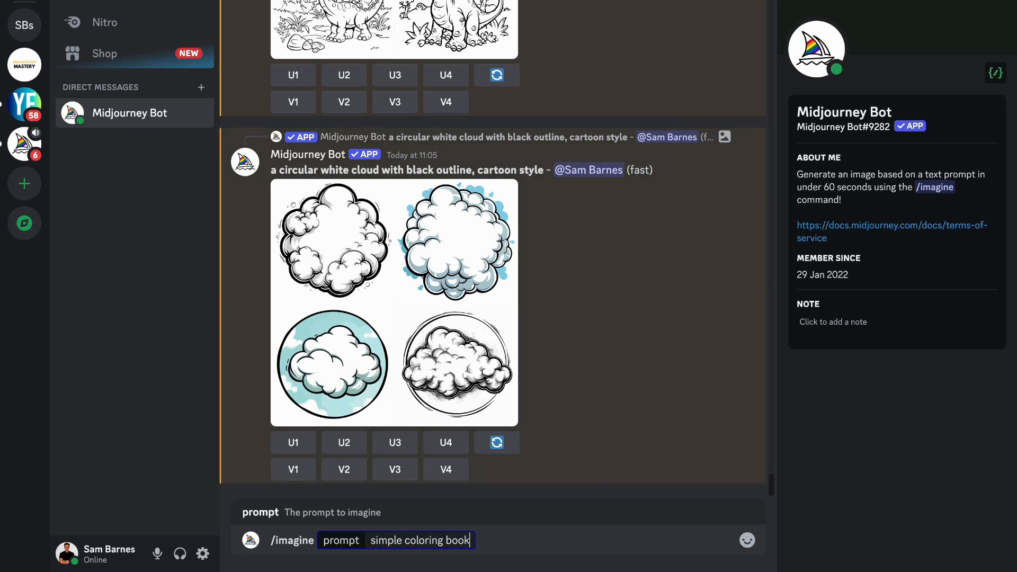
text( page of)
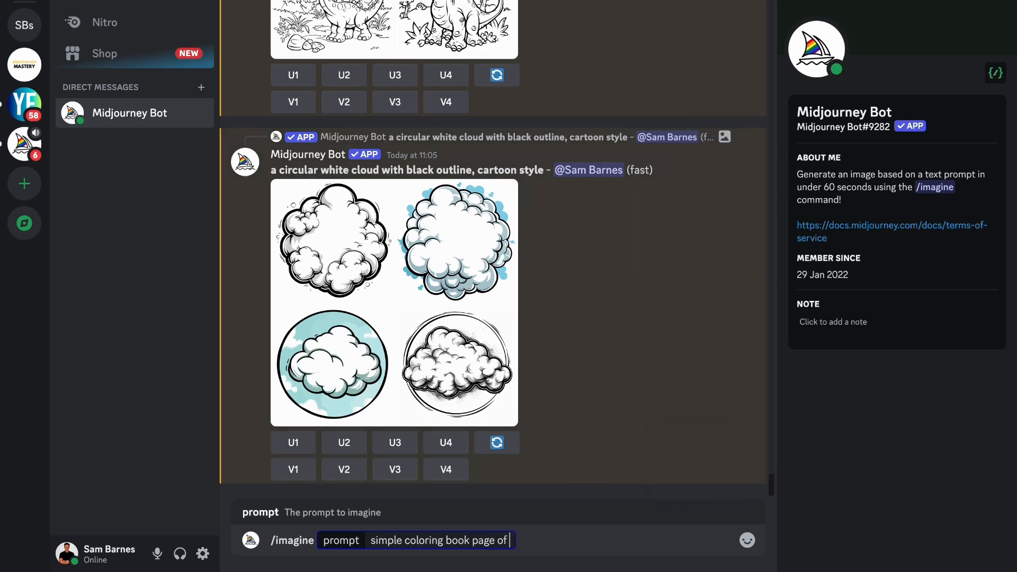
text( a dinosaur, kids)
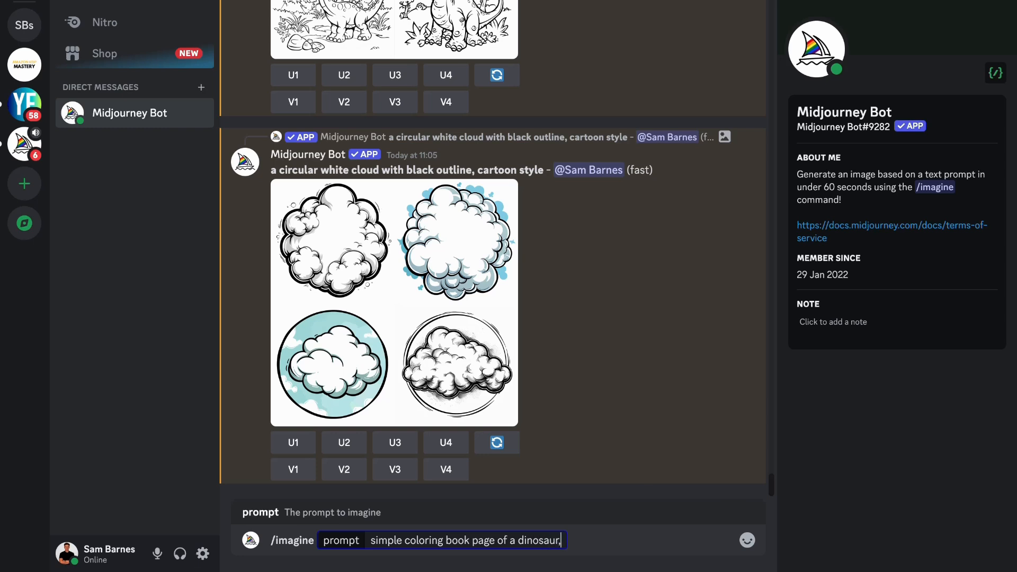
key(BackSpace)
key(BackSpace)
text(ds cxo)
key(BackSpace)
key(BackSpace)
text(oloring book, black and whit)
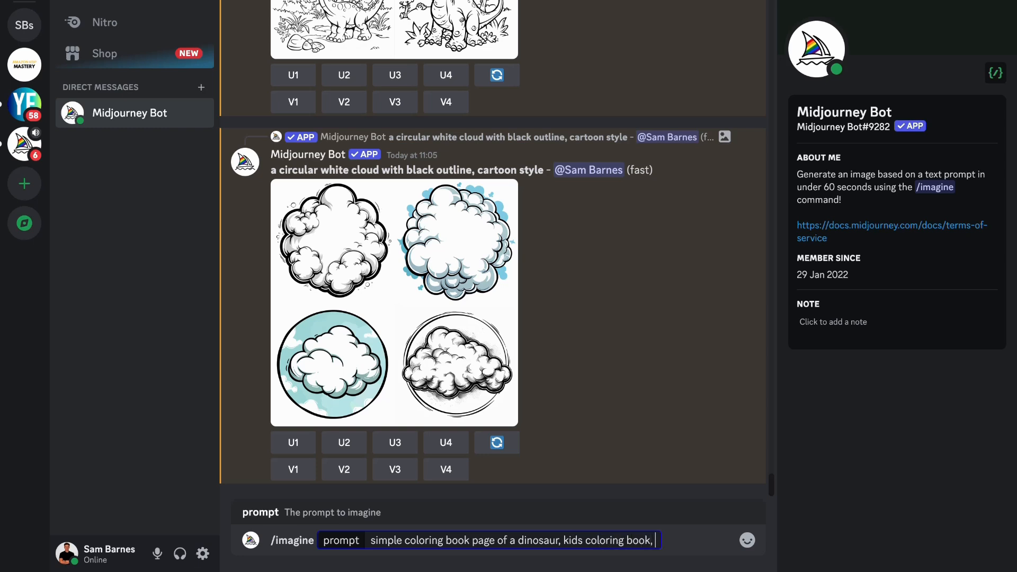
text(e)
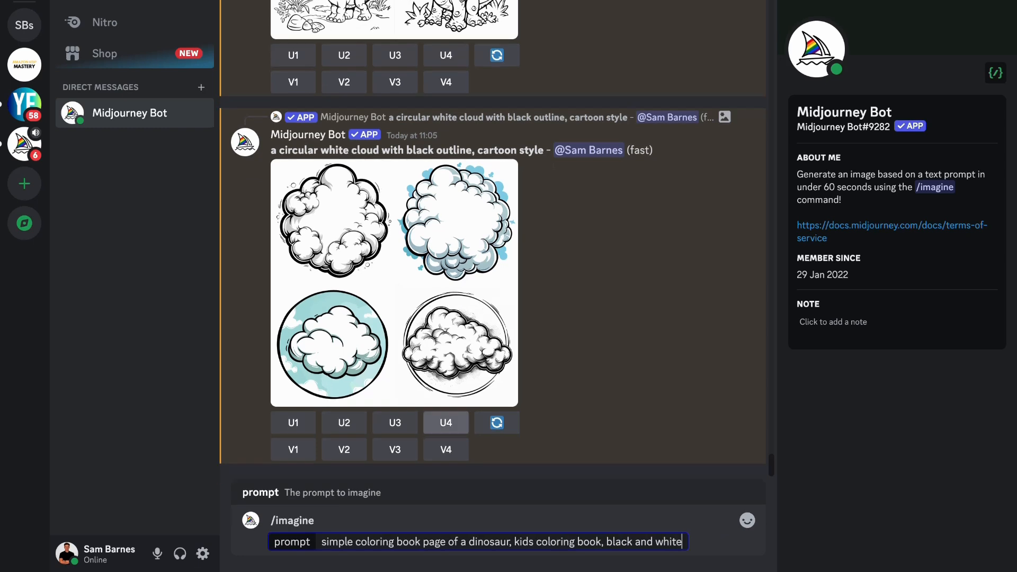
drag(356, 541, 683, 540)
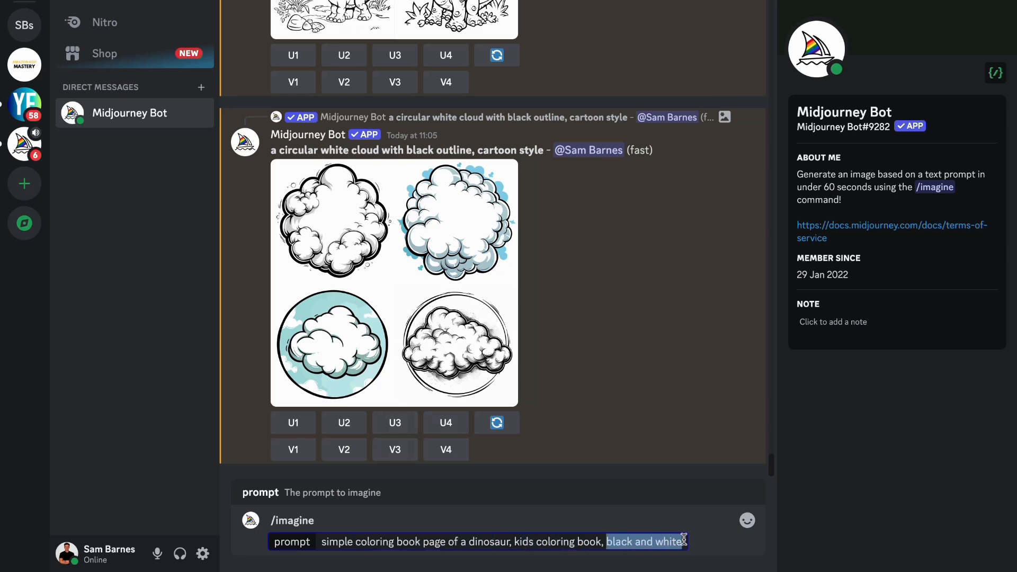
click(599, 540)
key(Return)
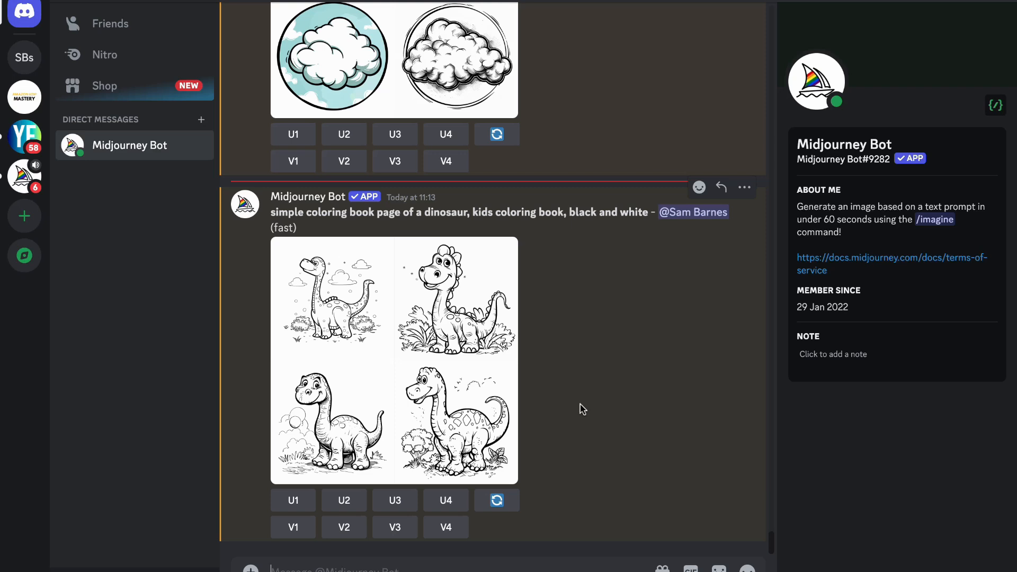
Step: View the generated dinosaur grid enlarged and upscale its fourth image
click(443, 343)
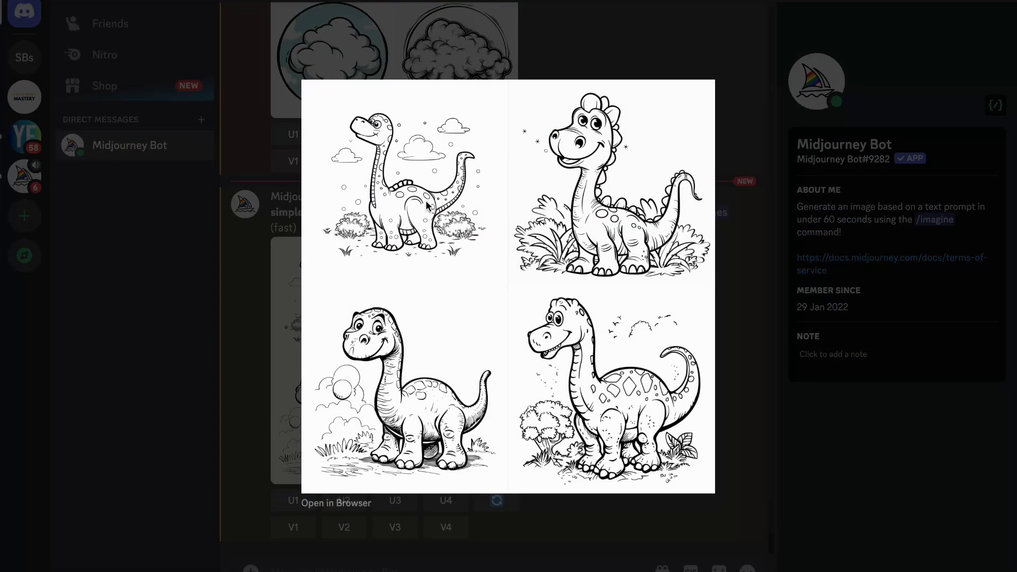
click(776, 229)
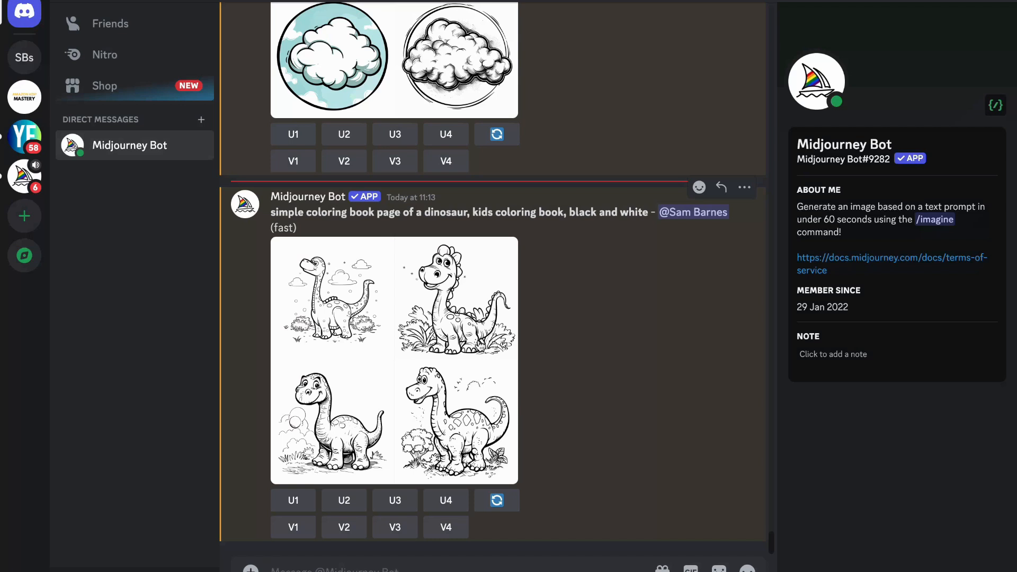
click(480, 346)
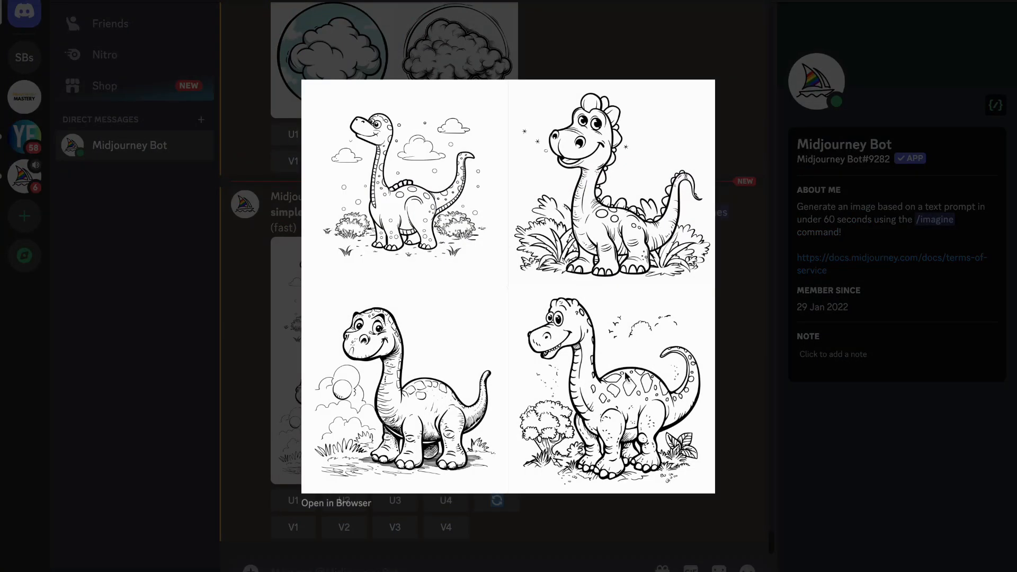
click(728, 379)
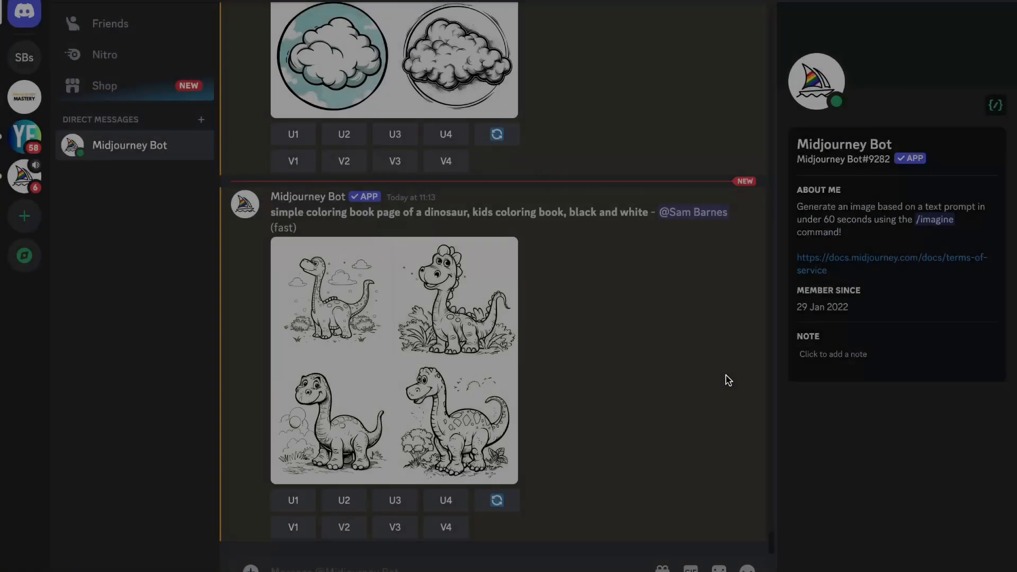
click(446, 501)
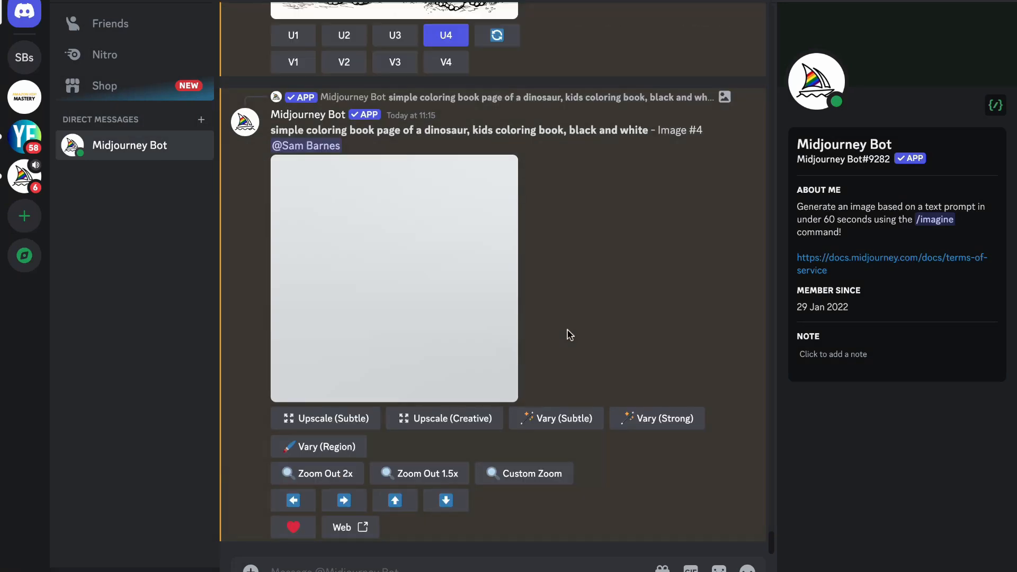
Step: Compare the four dinosaur drawings in the original grid at enlarged size, without rerunning the prompt
scroll(418, 347, up, 1)
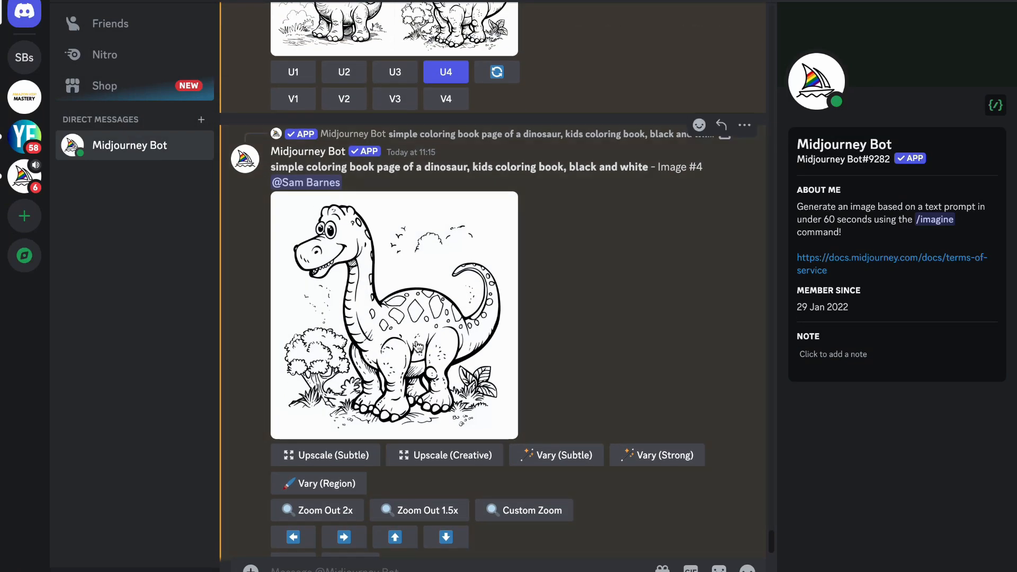
scroll(501, 348, up, 6)
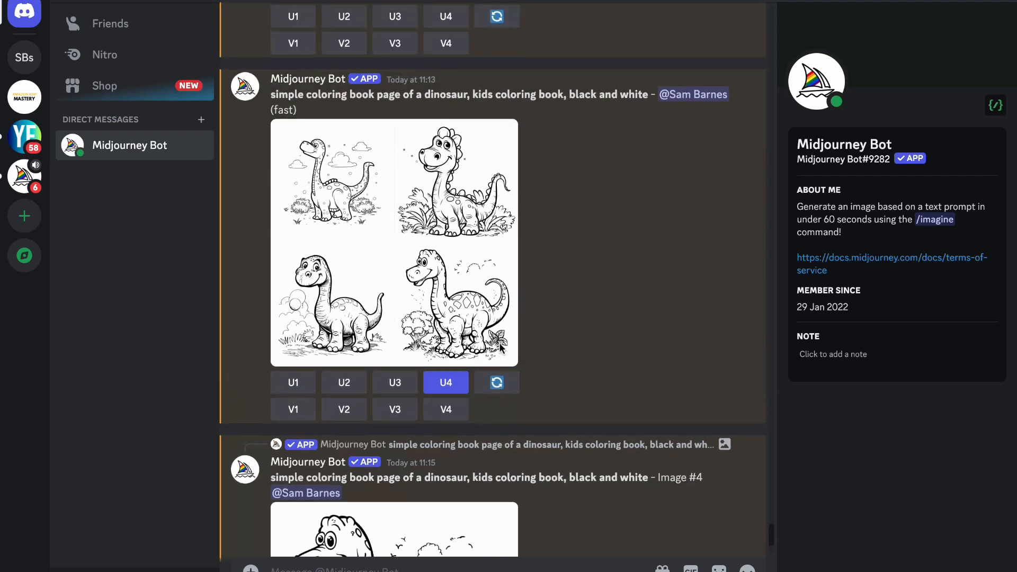
scroll(567, 315, up, 1)
click(487, 229)
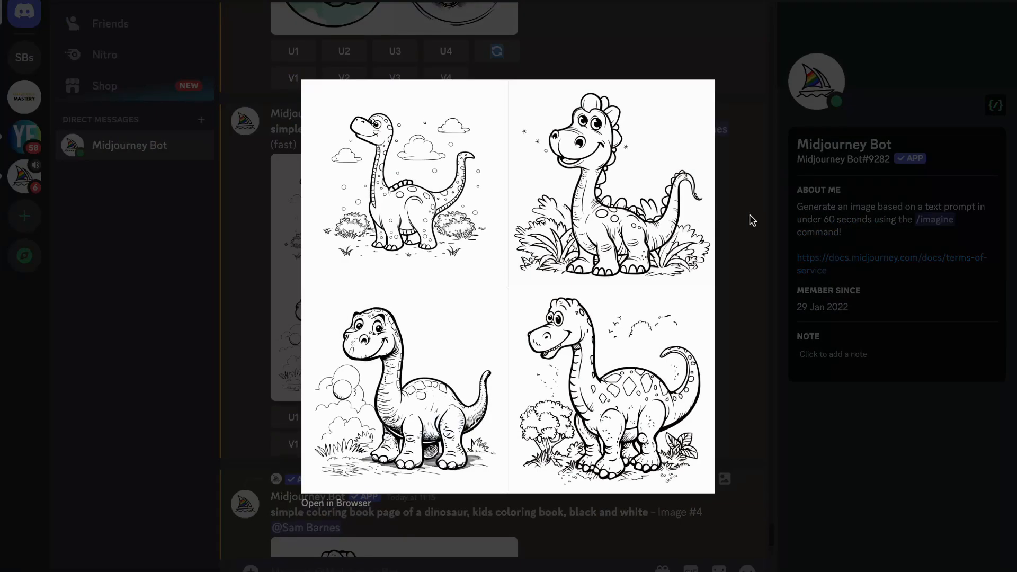
click(752, 220)
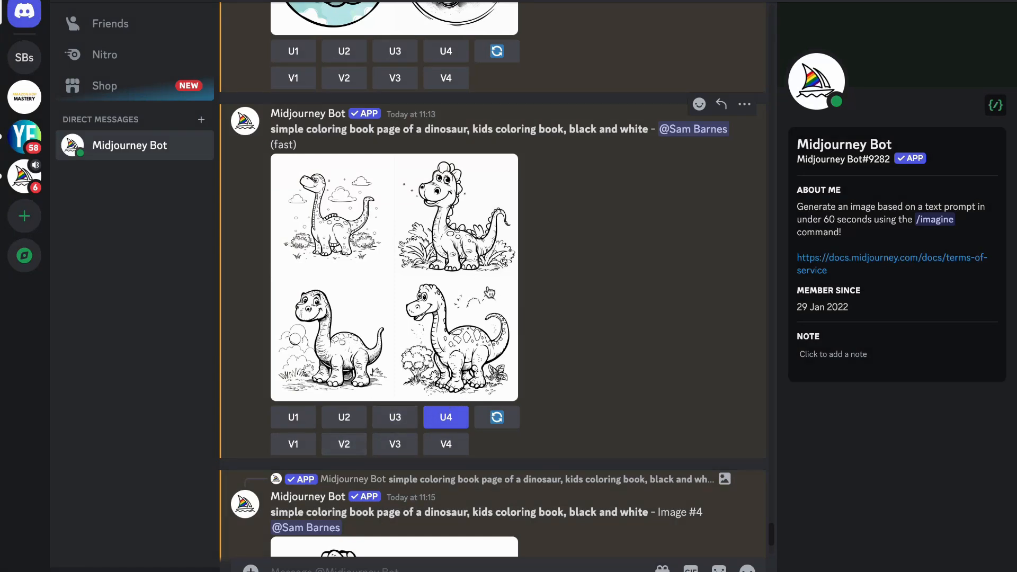
click(506, 421)
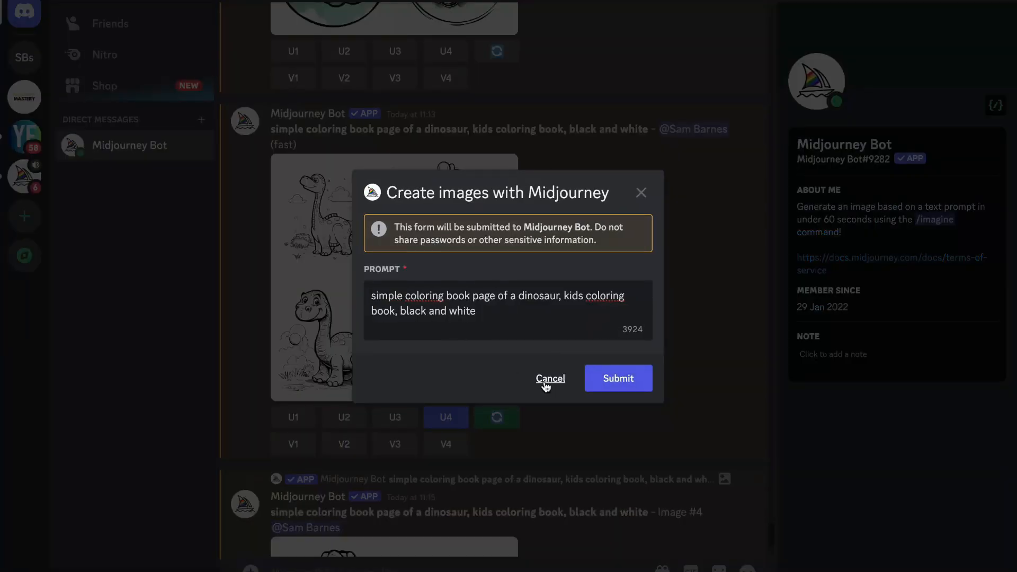
click(545, 380)
click(492, 223)
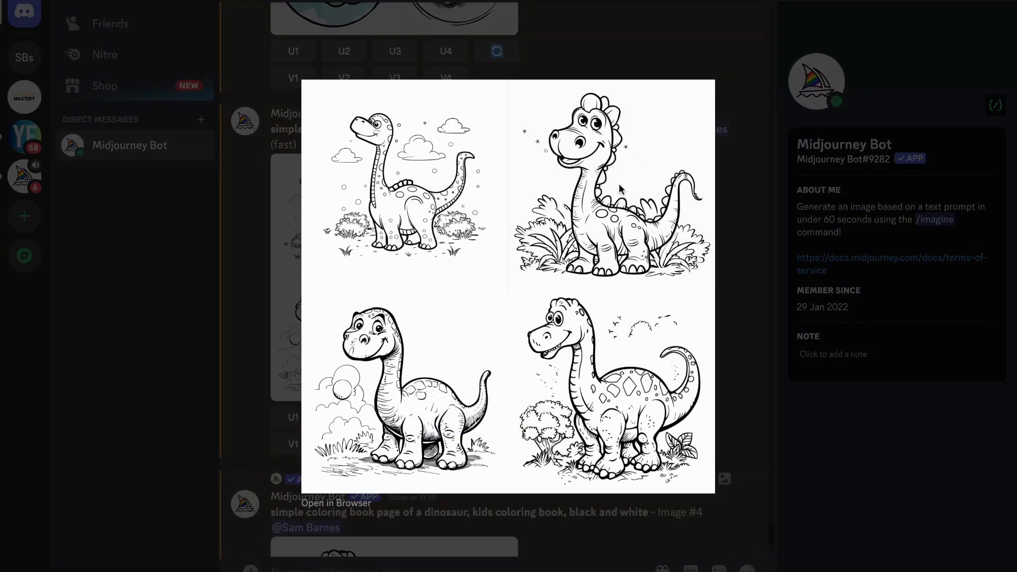
click(729, 176)
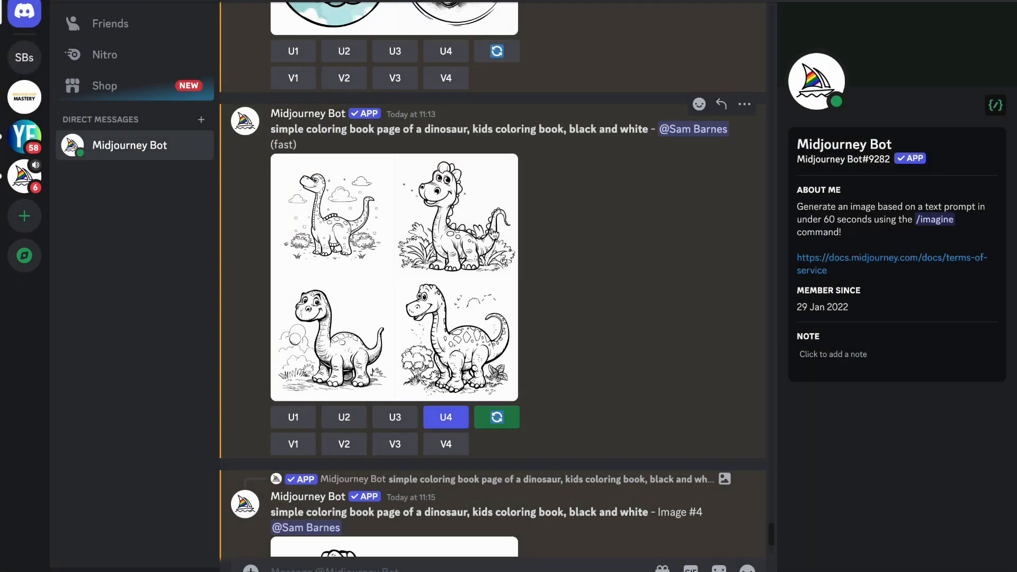
Step: Create variations of the second dinosaur image in the original grid, keeping the same prompt
click(358, 450)
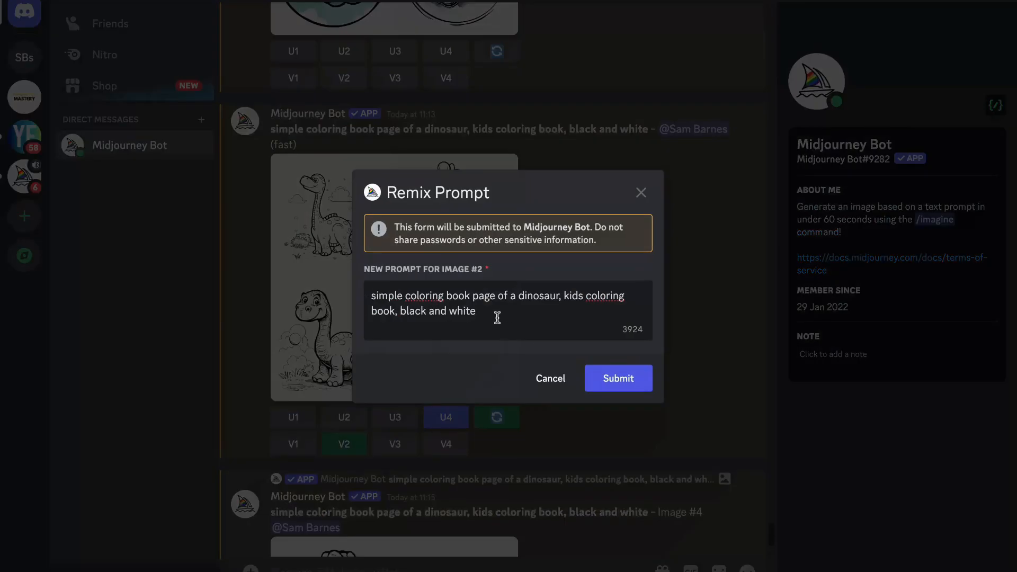
drag(497, 318, 360, 297)
click(495, 315)
click(618, 378)
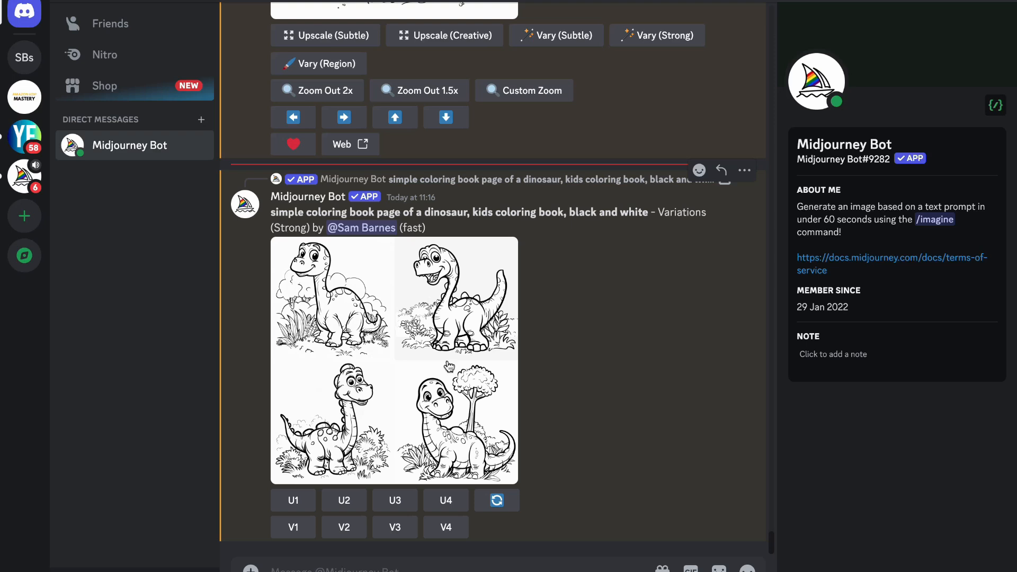
Step: Compare the new variations with the original dinosaur grid and upscale the first variation
scroll(450, 367, up, 6)
scroll(464, 111, up, 5)
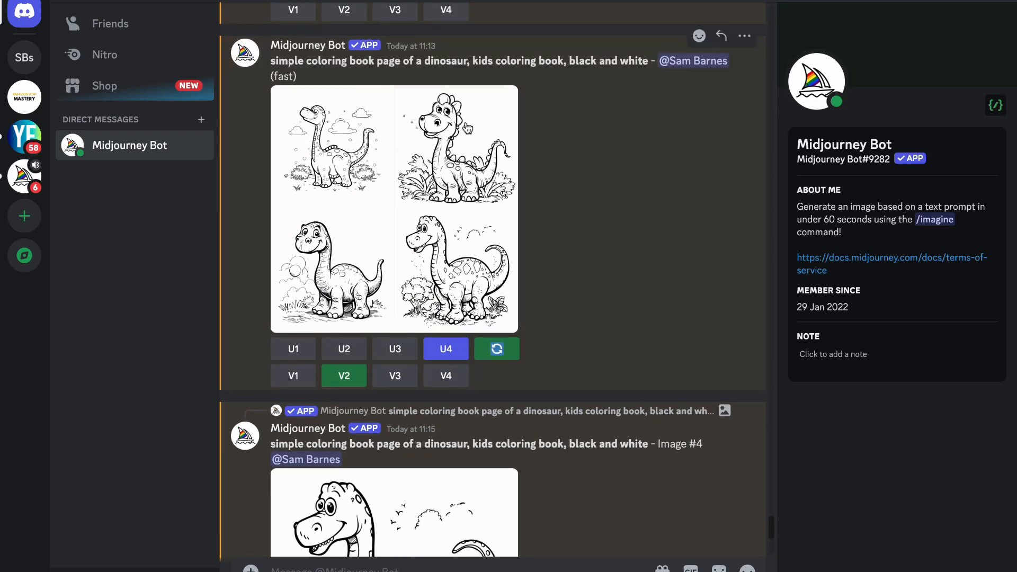
scroll(450, 159, down, 10)
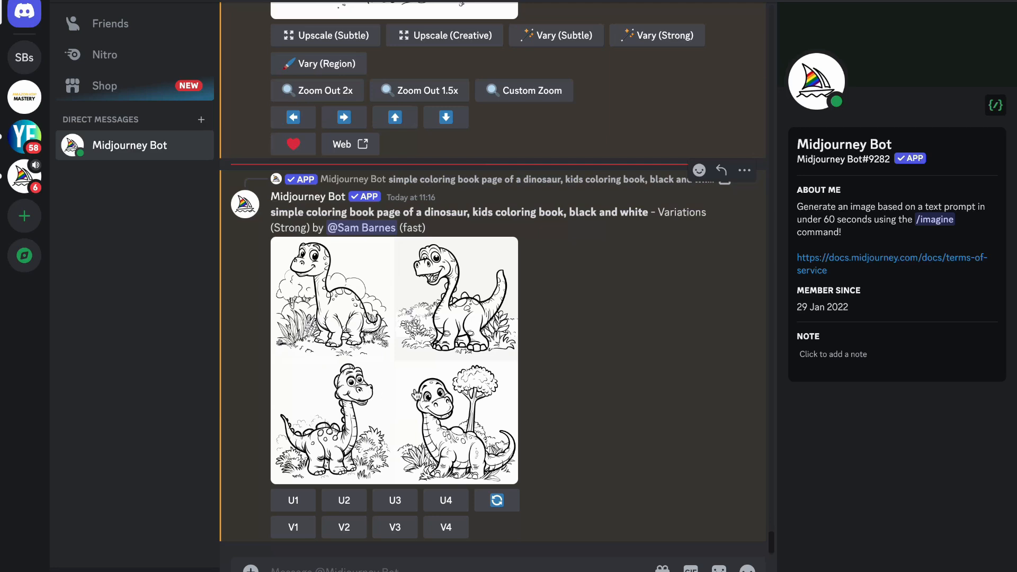
click(417, 394)
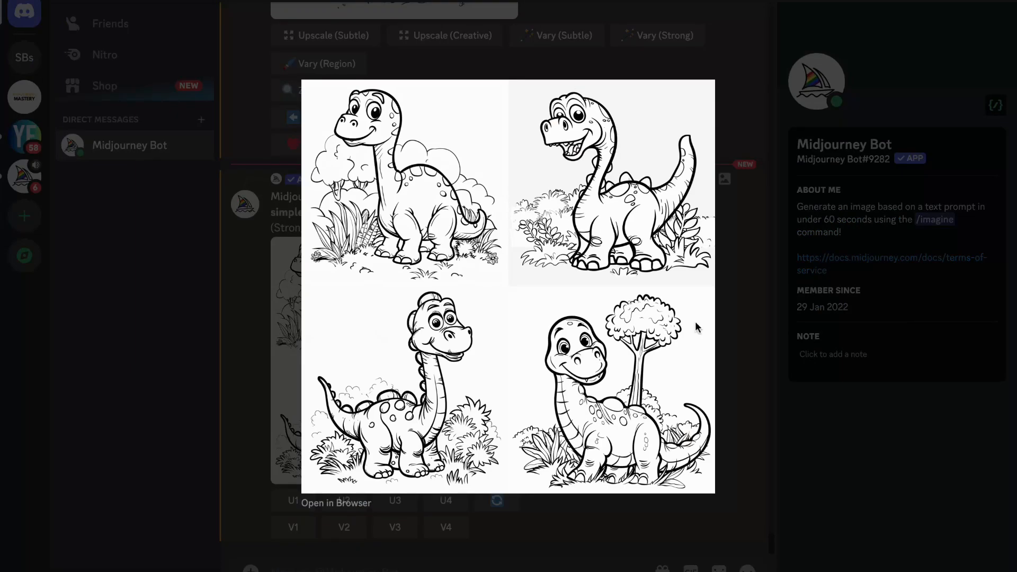
click(772, 335)
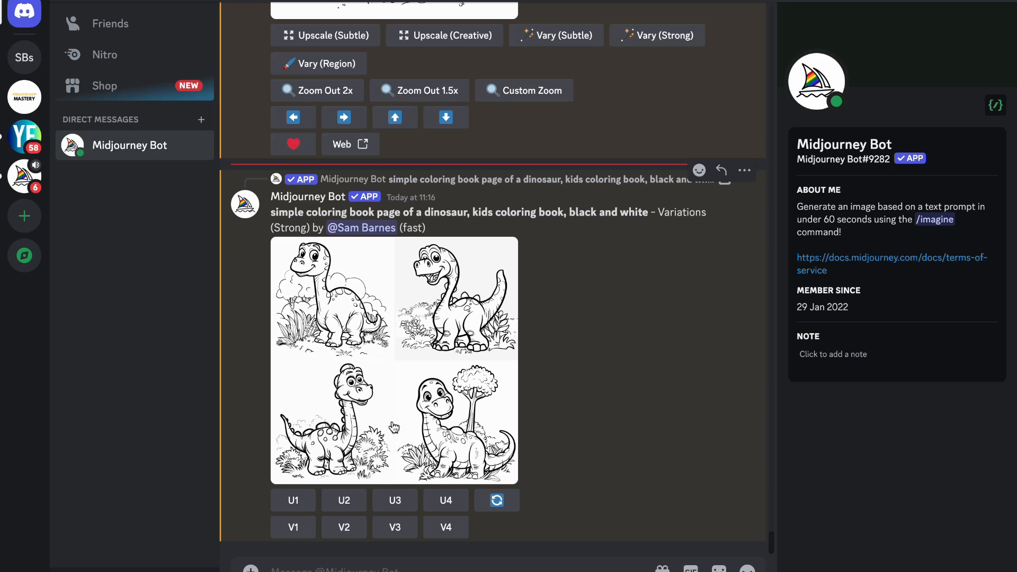
click(292, 500)
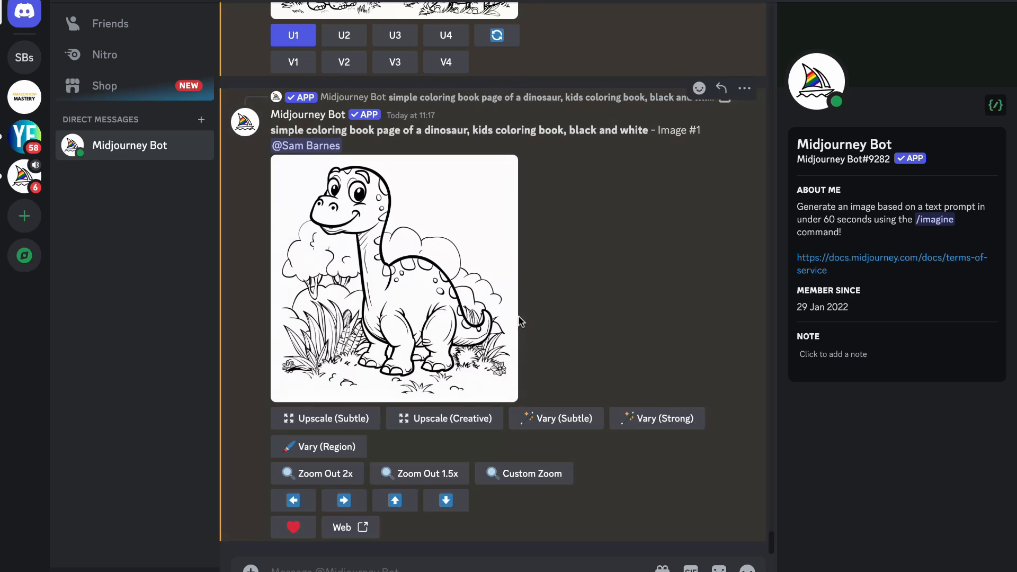
Step: Rerun the variations grid with --ar 2:3 added to the end of the remix prompt
scroll(521, 321, up, 2)
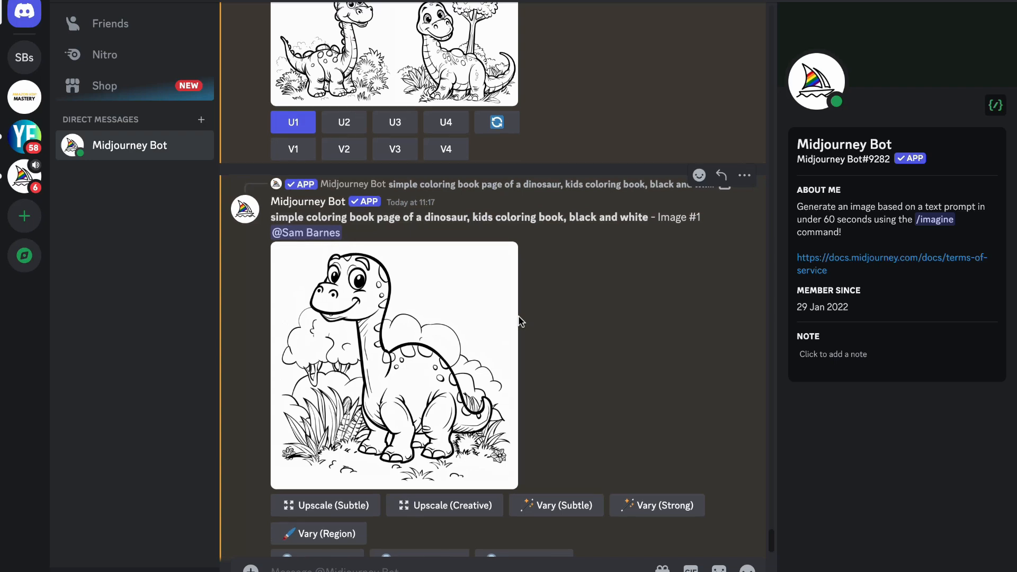
scroll(521, 321, up, 1)
scroll(520, 320, up, 2)
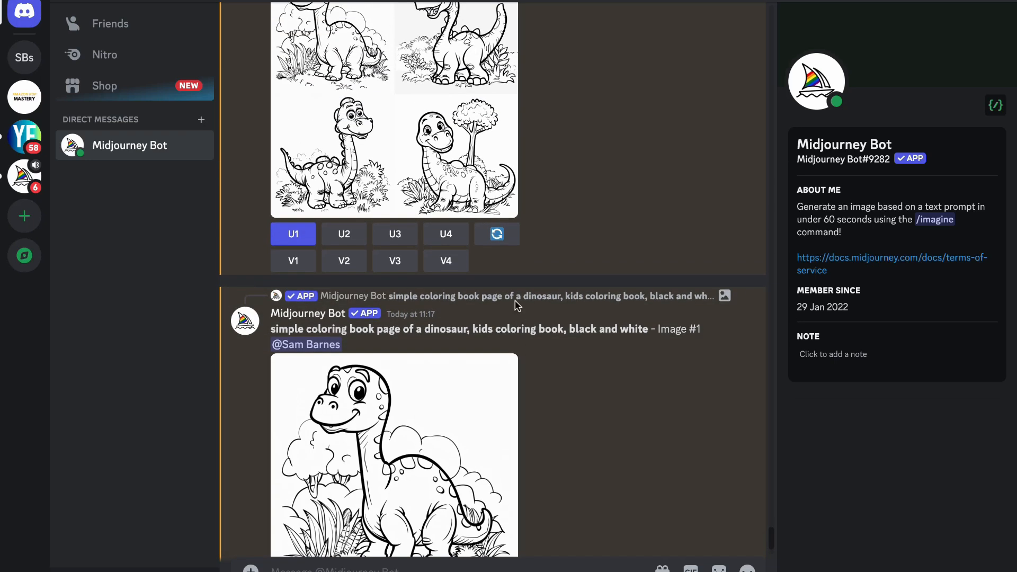
click(490, 236)
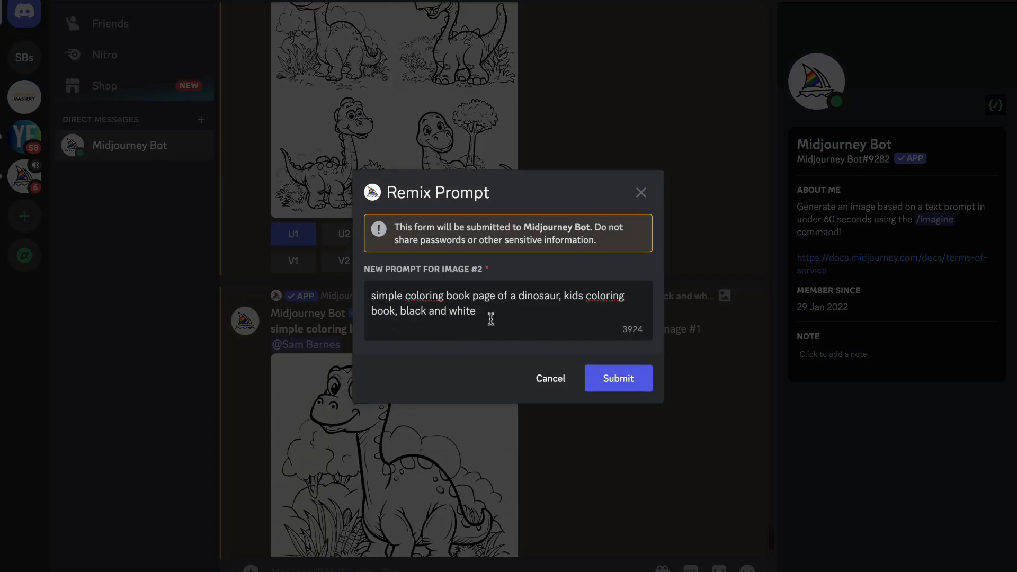
text(--ar 2:3)
mouse_move(518, 312)
mouse_down()
mouse_move(479, 313)
mouse_move(498, 312)
mouse_up()
click(529, 312)
click(607, 377)
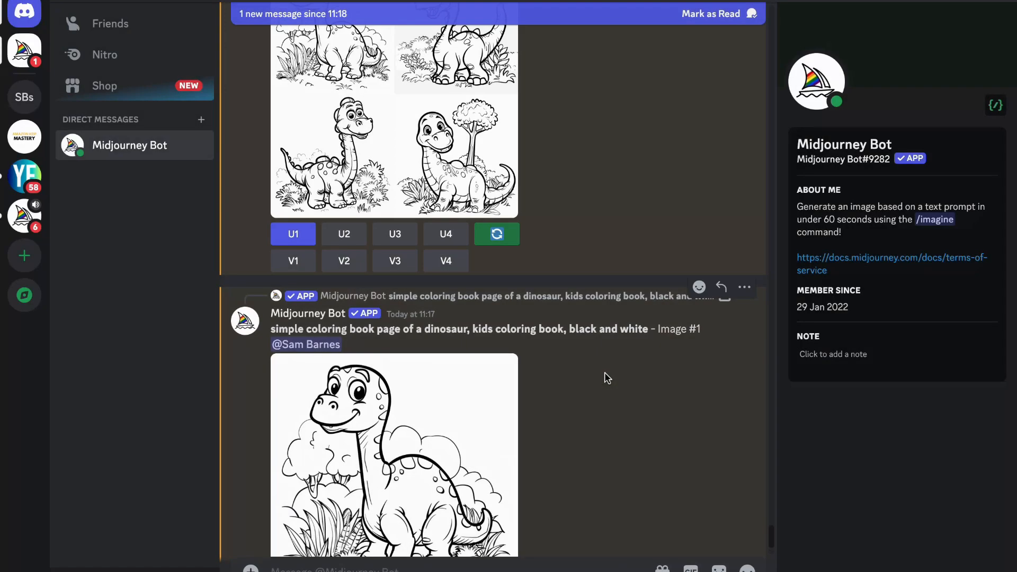
Step: Check the progress of the 2:3 remix and enlarge the upscaled first dinosaur variation for inspection
scroll(605, 371, down, 5)
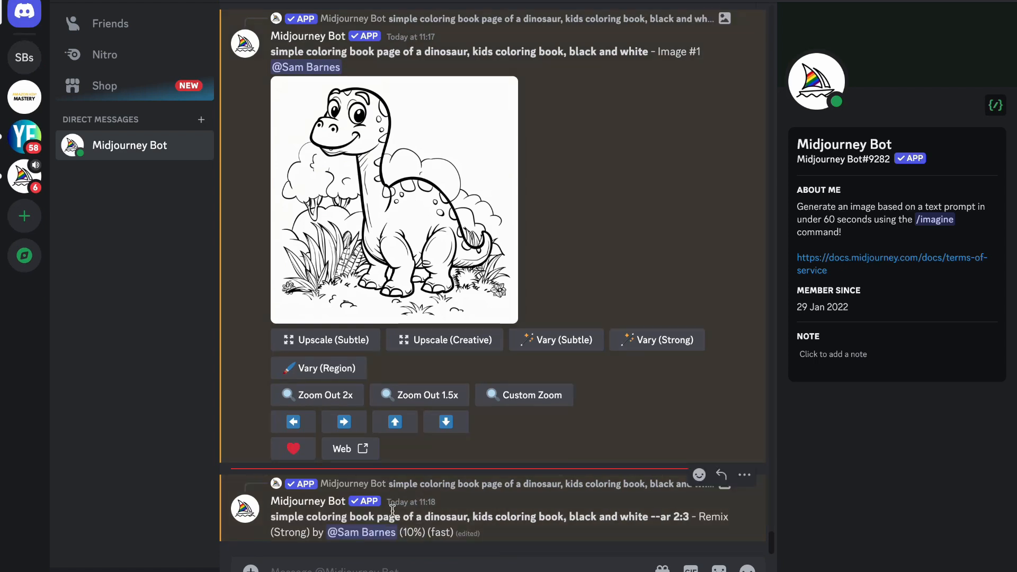
scroll(638, 226, up, 1)
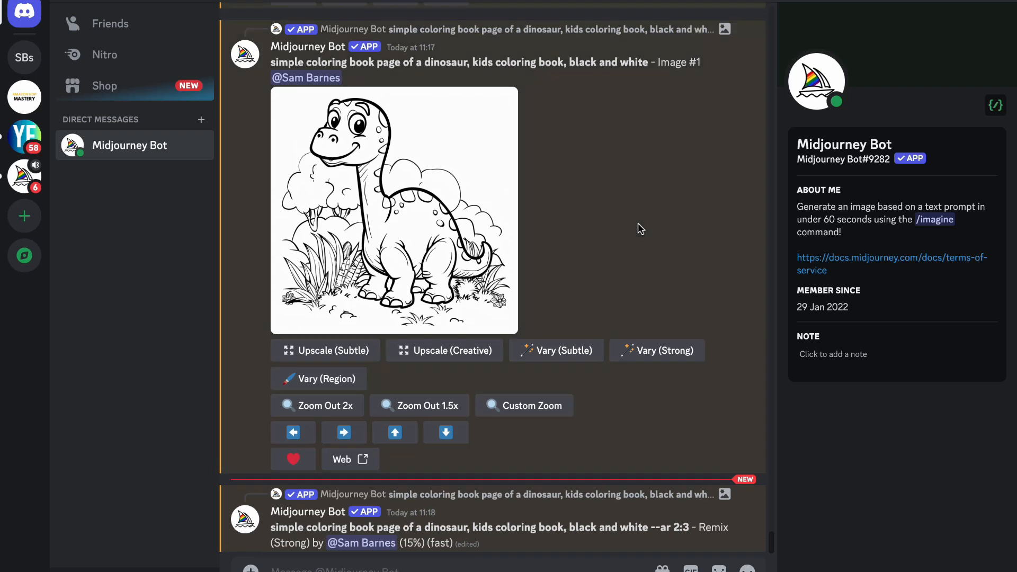
click(409, 257)
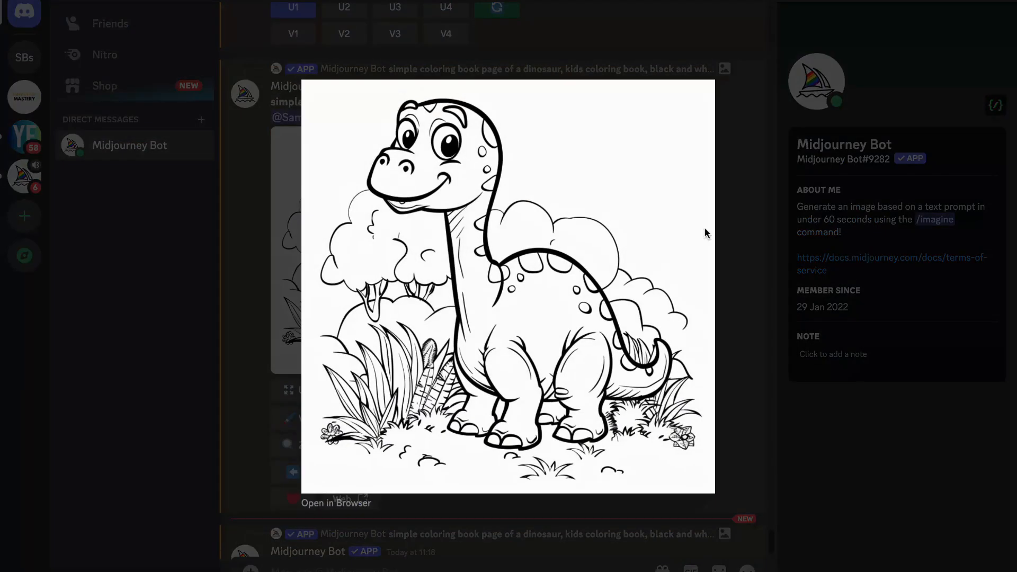
Step: Save the enlarged upscaled dinosaur image to the computer
scroll(500, 345, up, 3)
right_click(499, 346)
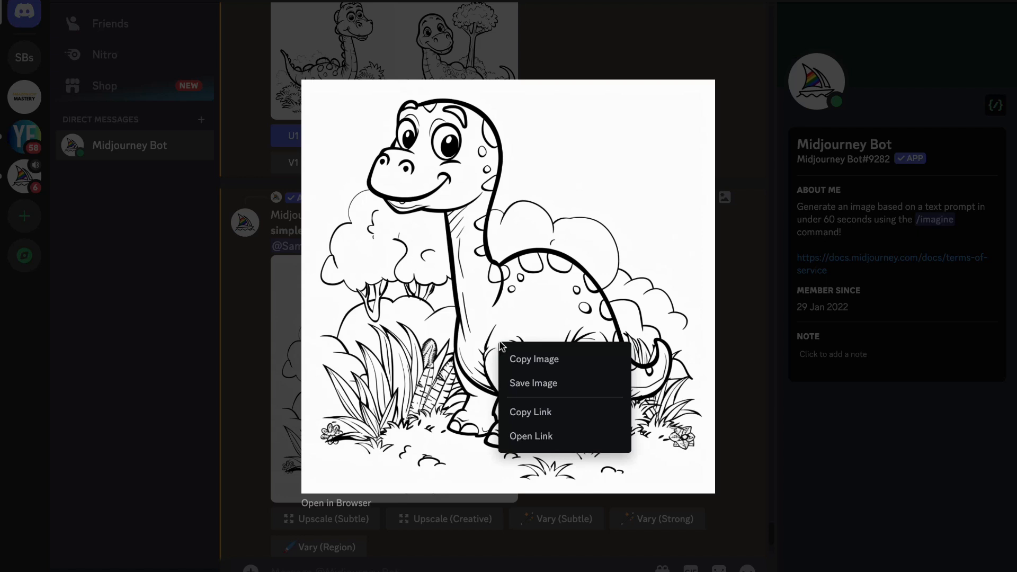
click(565, 387)
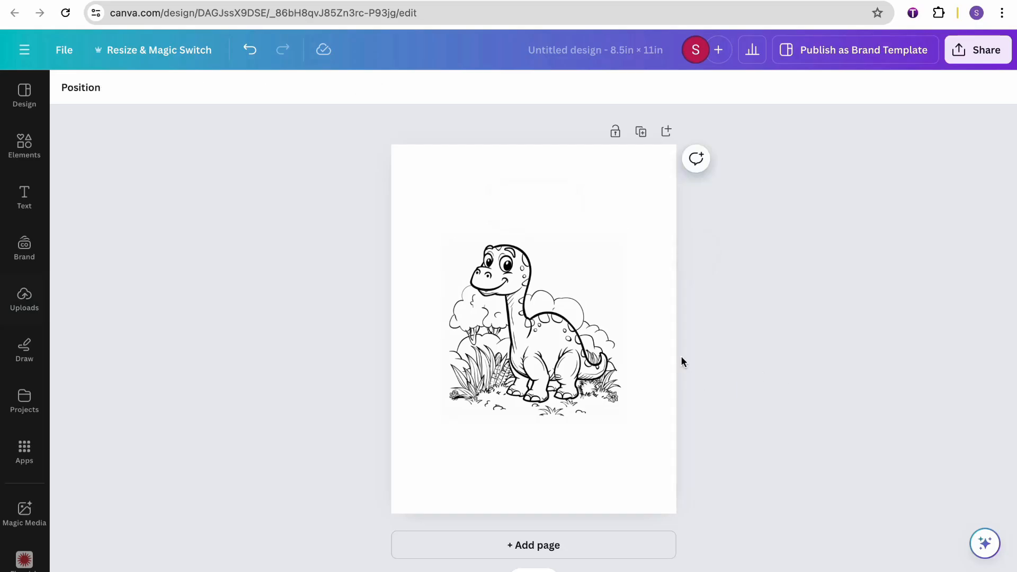
Step: In Canva, enlarge the dinosaur image on the 8.5 × 11 in page to span the margins and reposition it vertically
click(522, 349)
drag(522, 349, 500, 395)
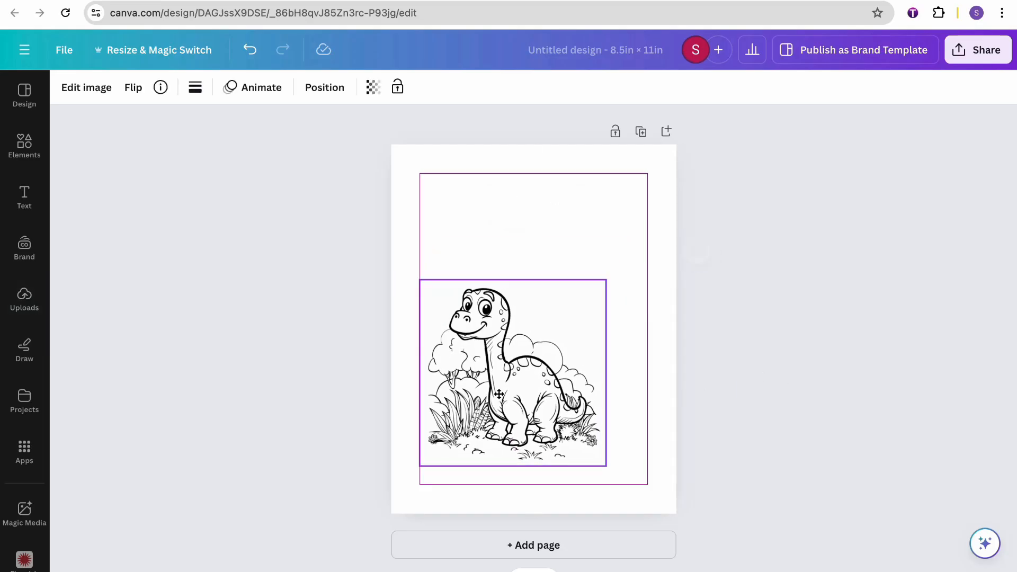
drag(610, 285, 649, 214)
drag(581, 385, 574, 366)
click(745, 372)
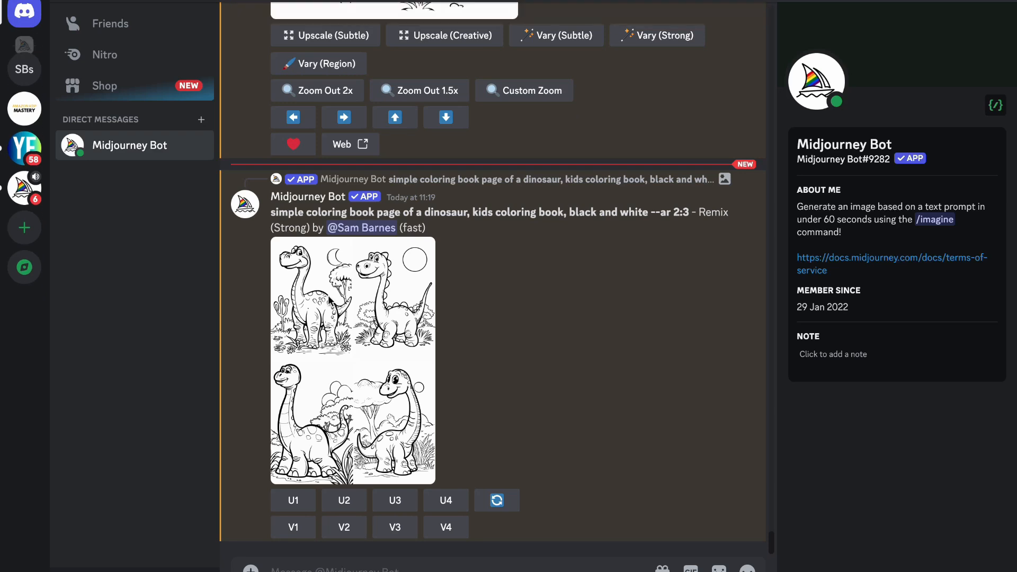
Step: Back in Discord, enlarge the --ar 2:3 remix grid and inspect the portrait-format dinosaur pages
click(399, 307)
click(690, 288)
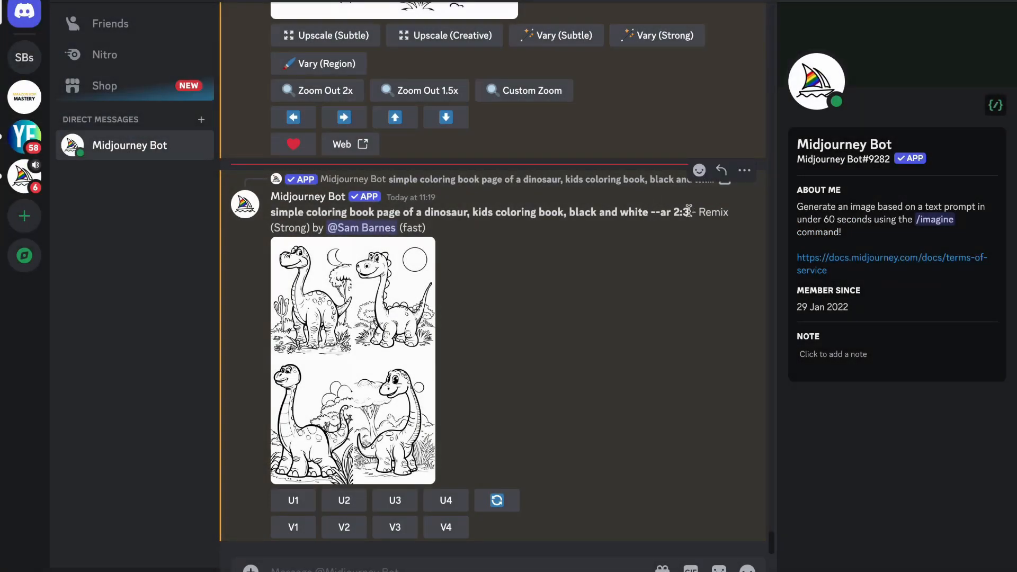
click(341, 293)
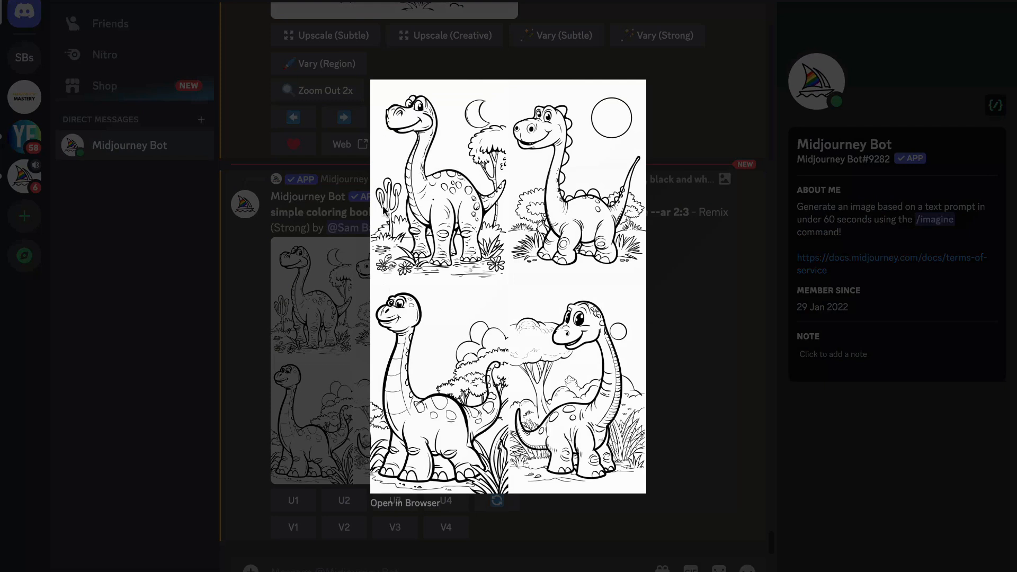
click(690, 199)
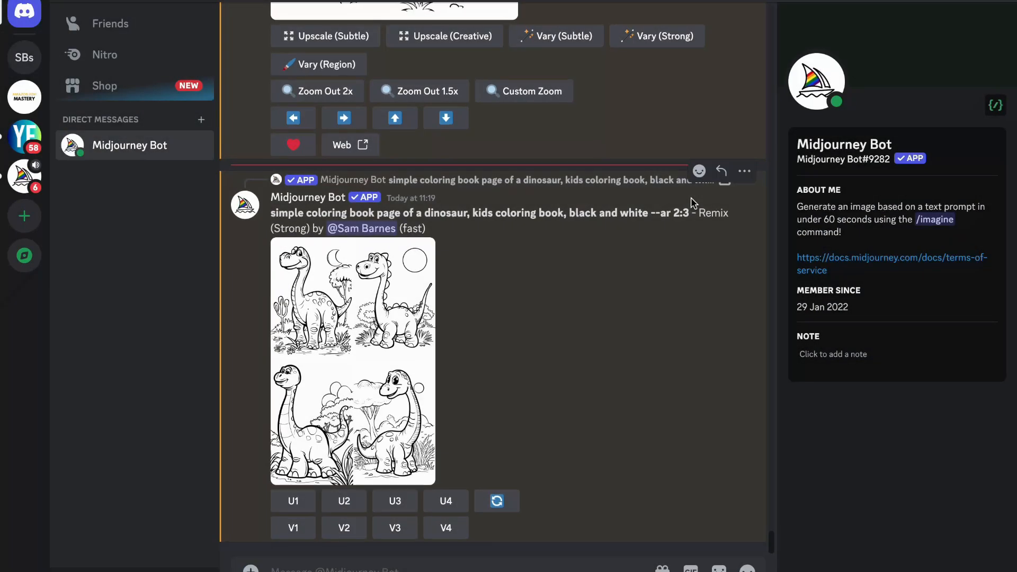
scroll(682, 157, up, 3)
scroll(682, 157, down, 3)
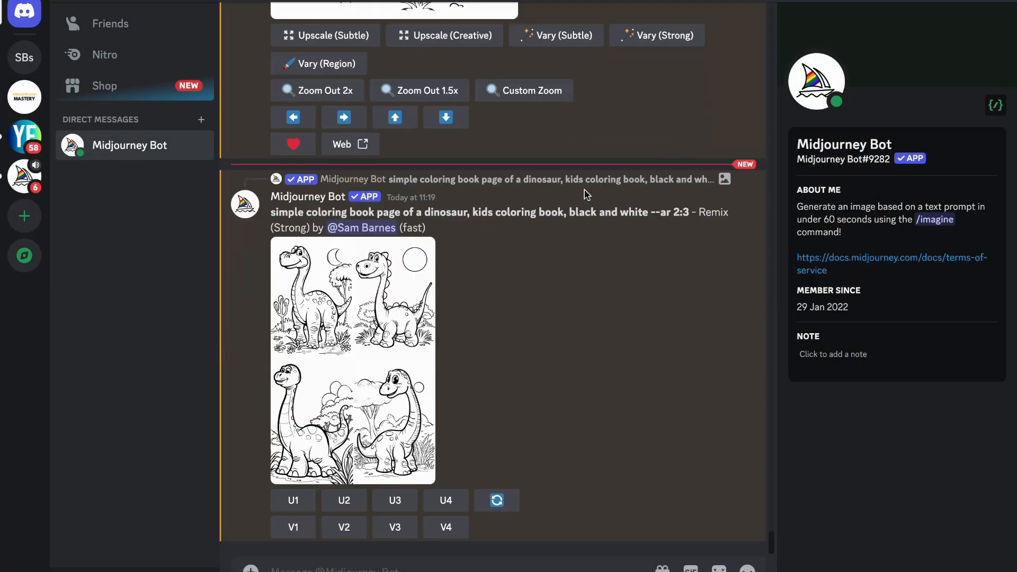
click(344, 286)
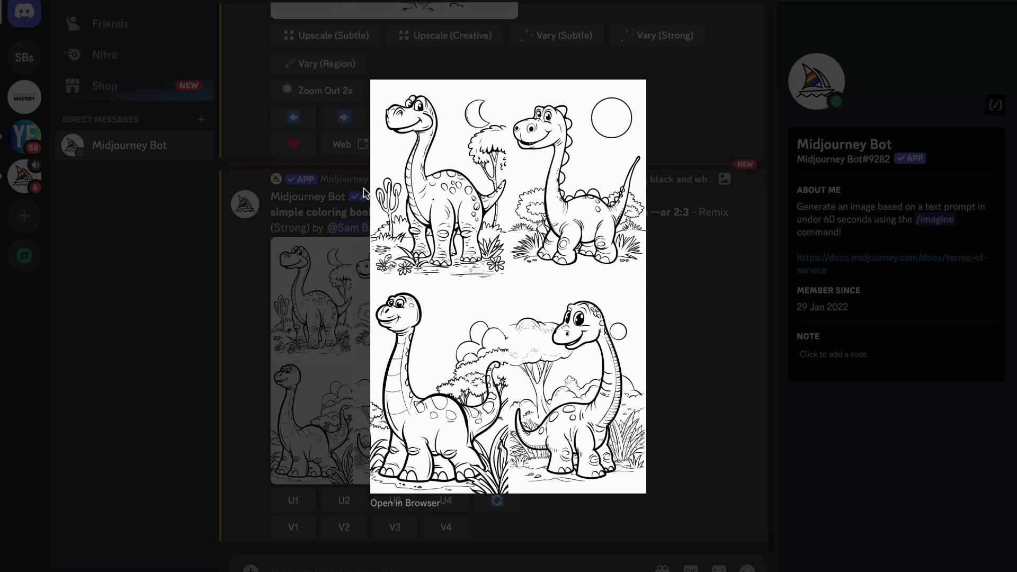
click(668, 253)
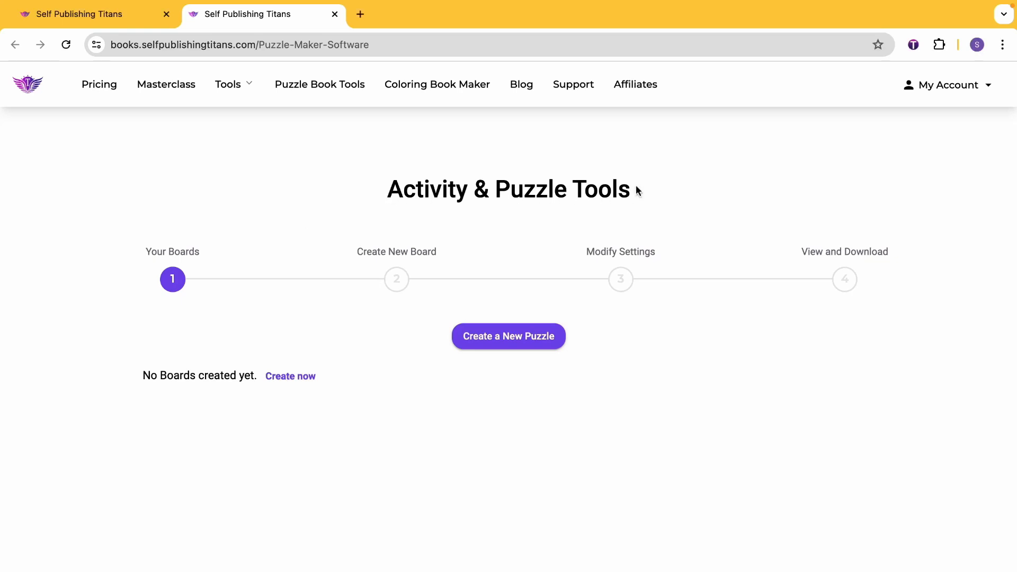
Step: On the Self Publishing Titans pricing page, compare the monthly plans for Chrome Extension & Web App and Titans Deep View coverage
click(122, 24)
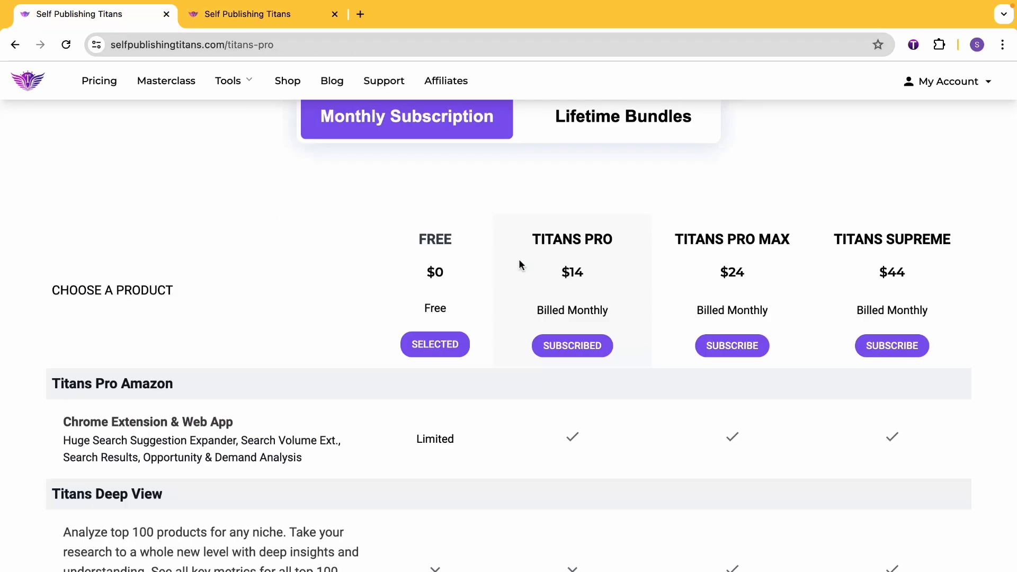
drag(676, 237, 788, 238)
click(681, 272)
drag(529, 241, 602, 240)
drag(69, 422, 231, 422)
click(411, 424)
scroll(440, 370, down, 2)
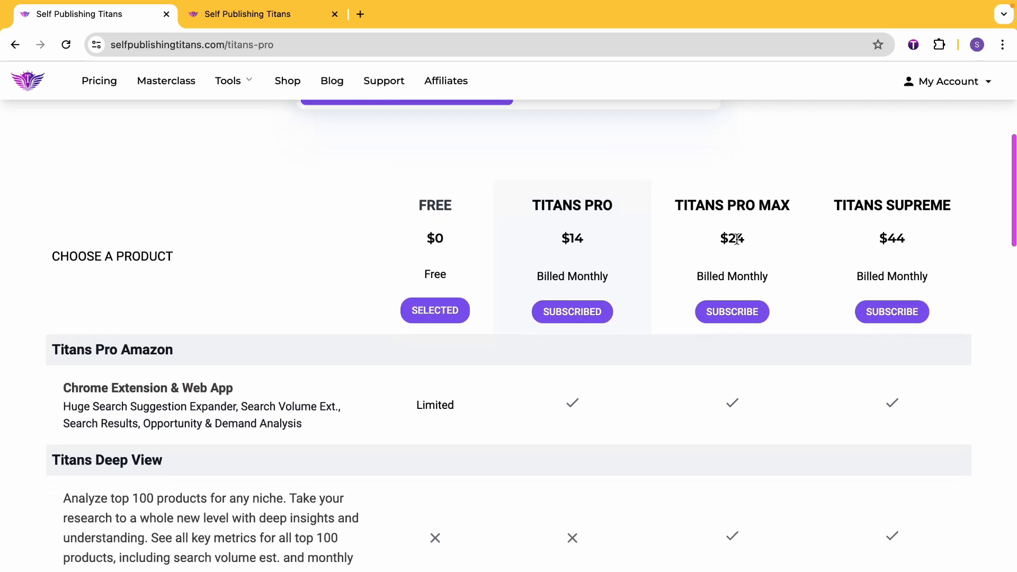
drag(55, 355, 248, 360)
scroll(606, 360, down, 3)
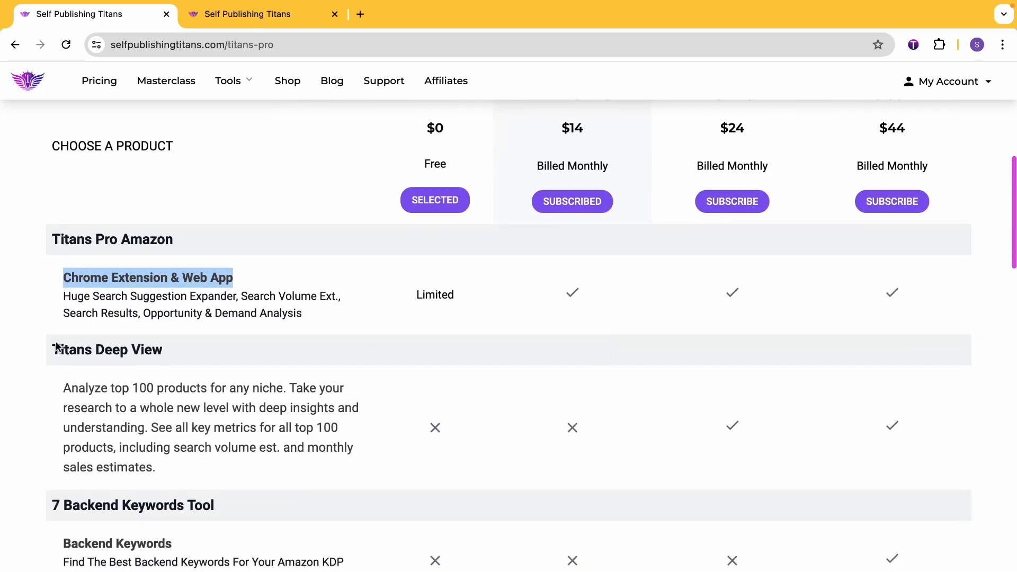
drag(50, 350, 209, 355)
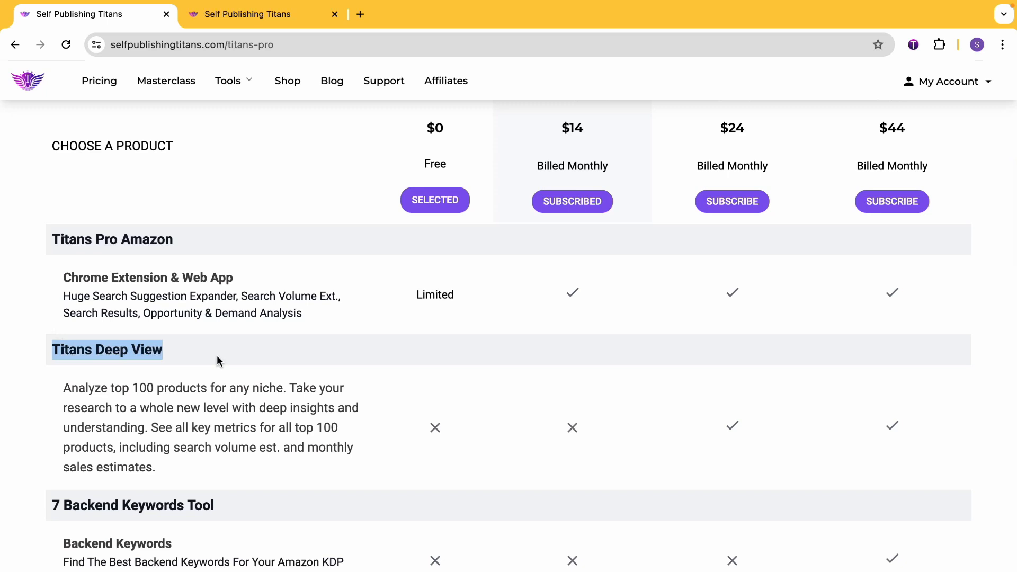
Step: Check which monthly plans include the Puzzle Book Tools and review the Titans Pro Max plan
scroll(217, 358, down, 8)
drag(51, 351, 173, 356)
scroll(173, 404, down, 1)
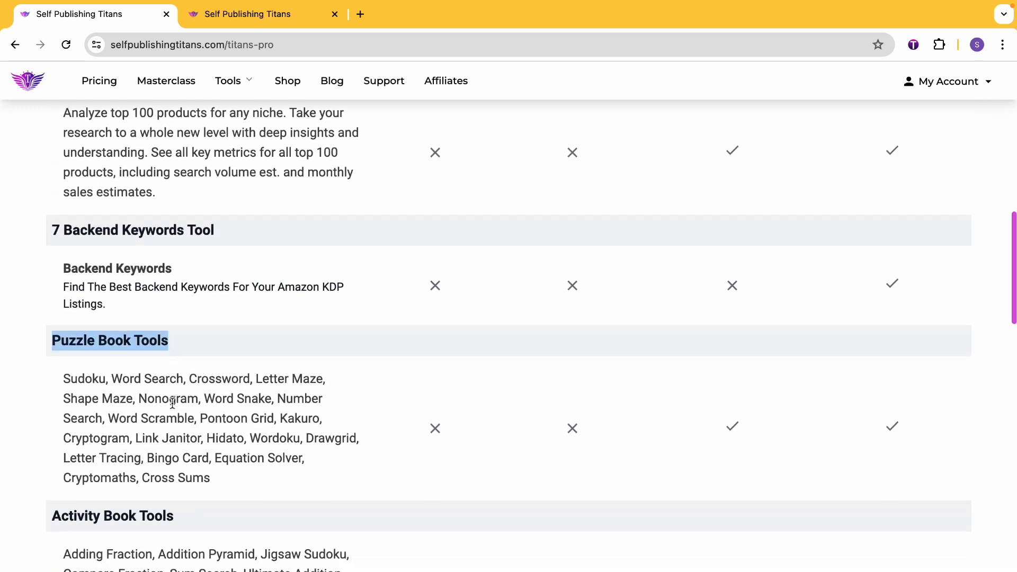
scroll(172, 405, up, 2)
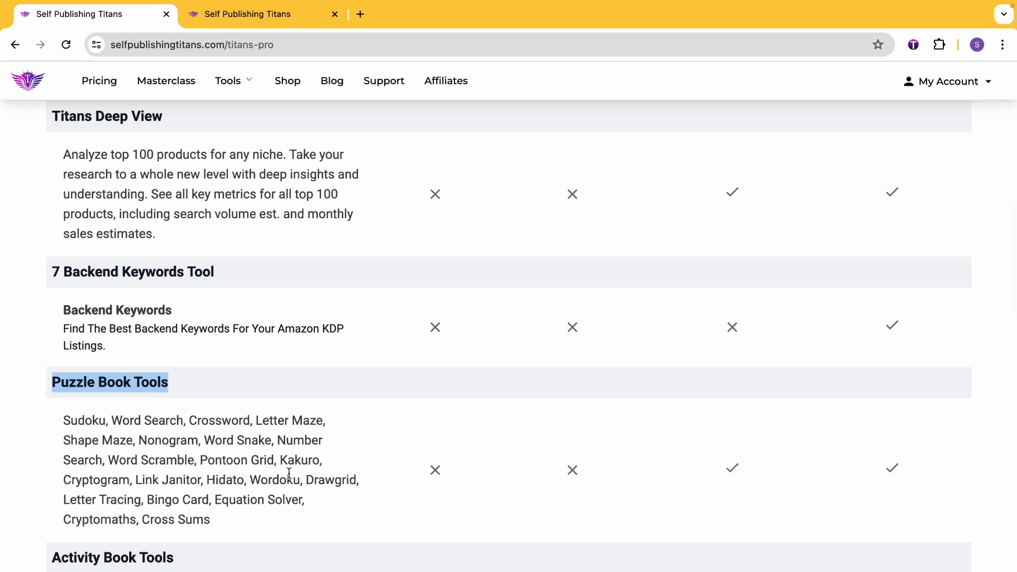
drag(211, 520, 117, 447)
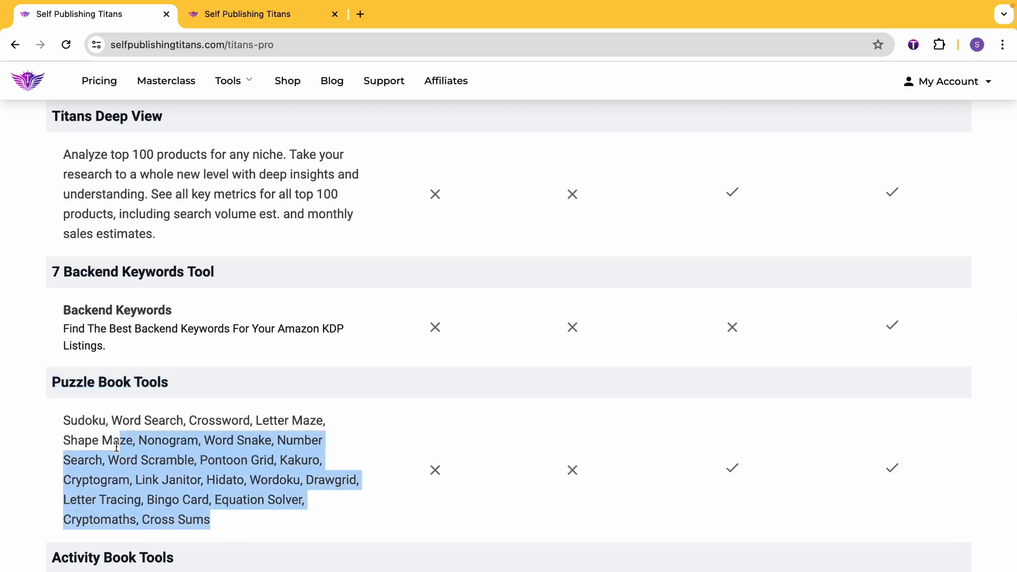
scroll(417, 433, up, 5)
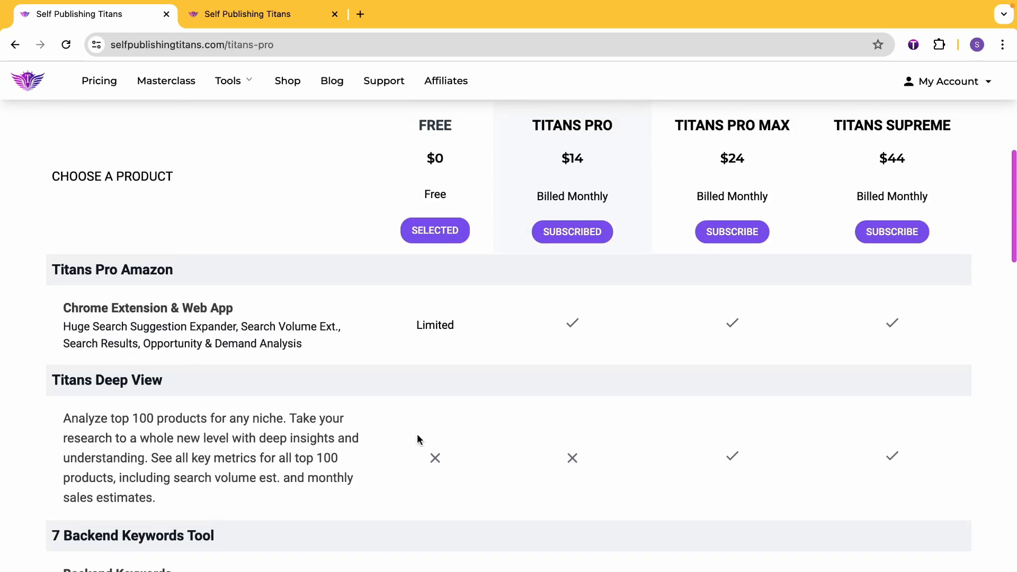
scroll(544, 437, up, 1)
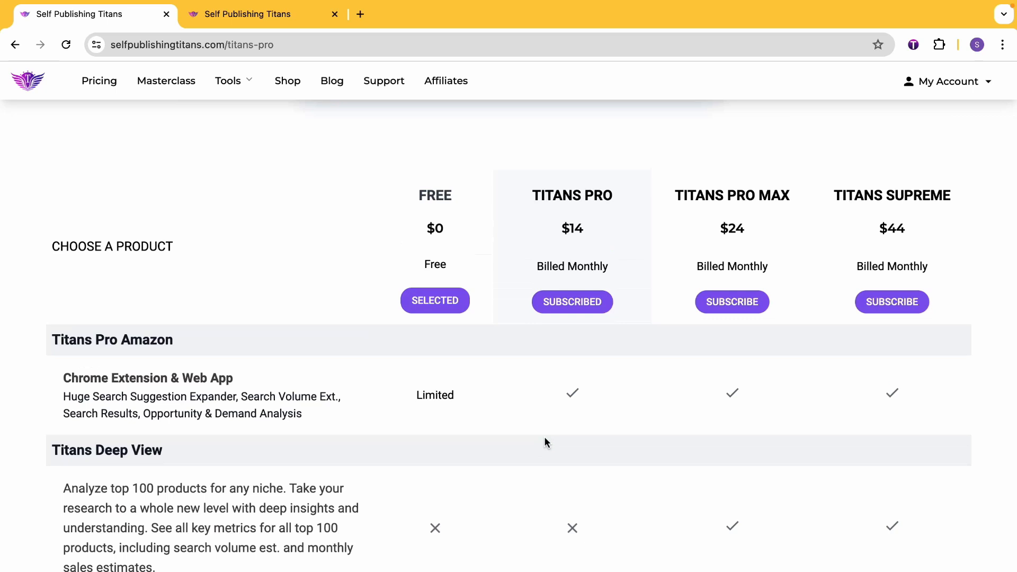
scroll(545, 437, up, 2)
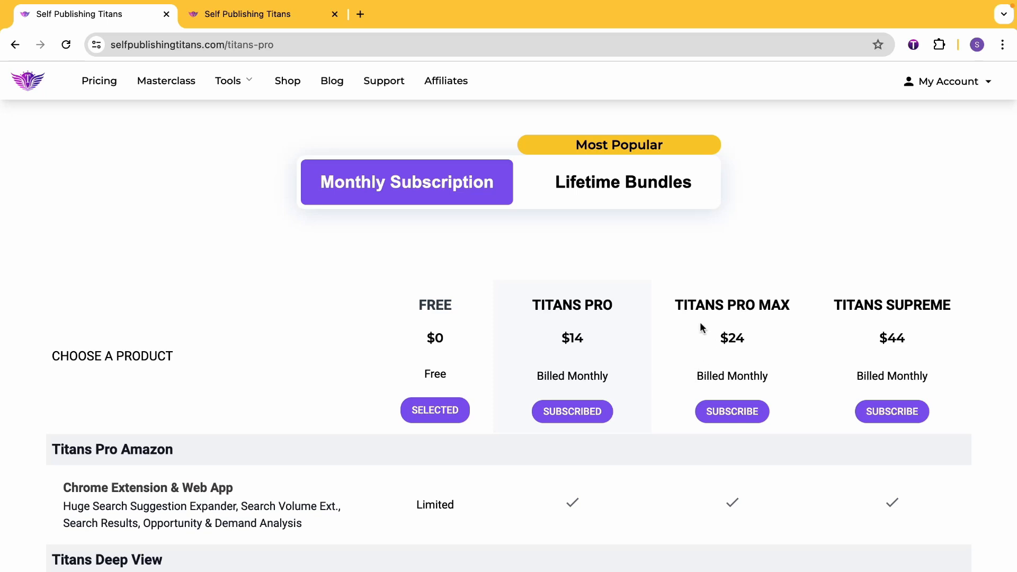
drag(675, 304, 790, 306)
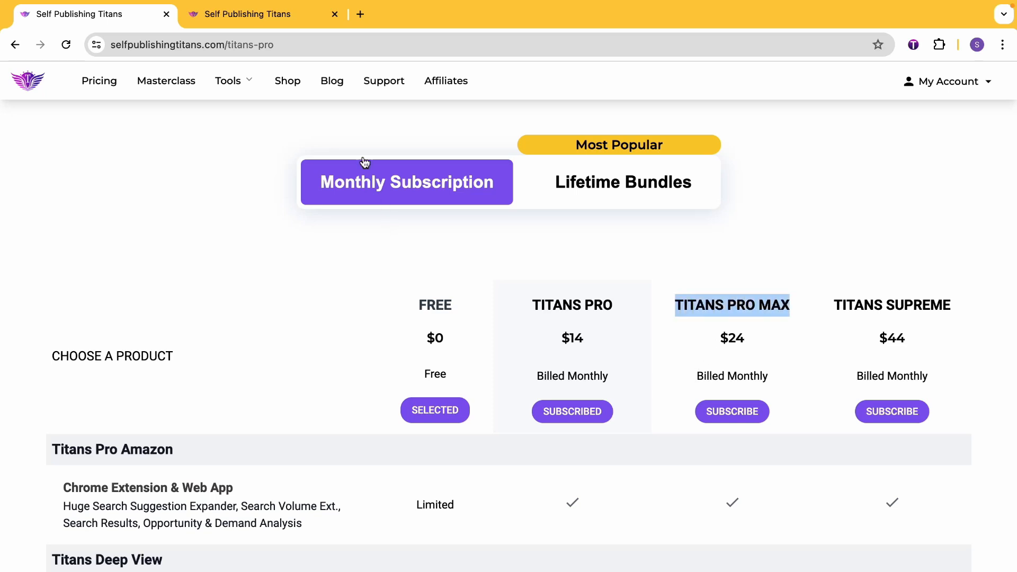
Step: Examine the Amazon listing of the kids' activity puzzle book, including its title, themed puzzles, front cover and back cover
click(284, 20)
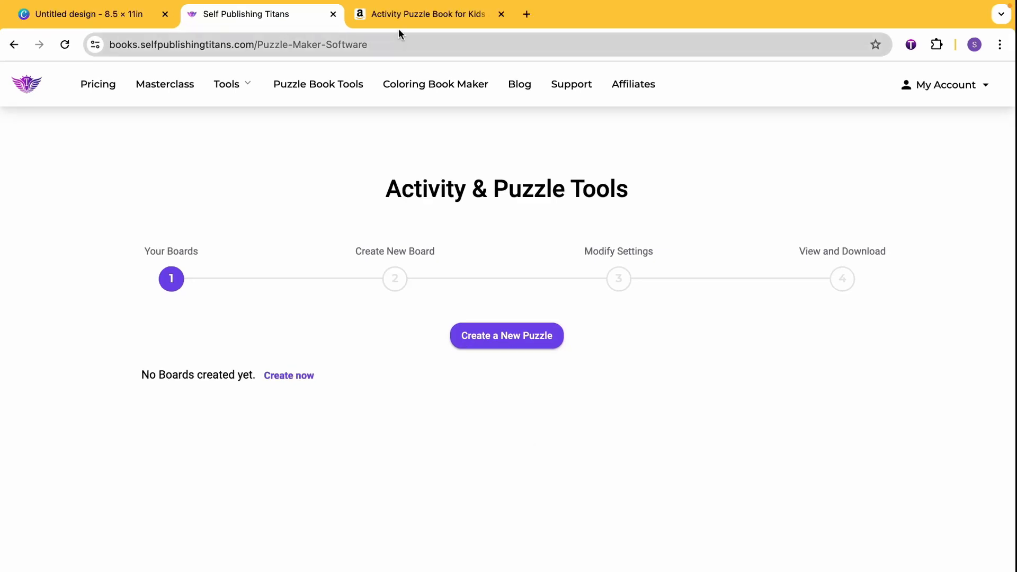
click(397, 18)
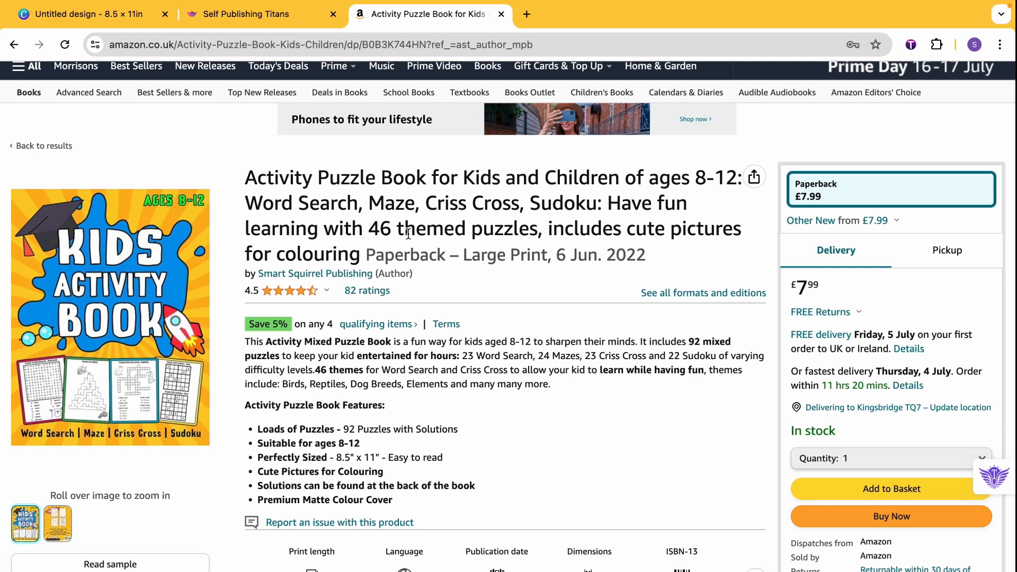
mouse_move(153, 345)
mouse_move(65, 524)
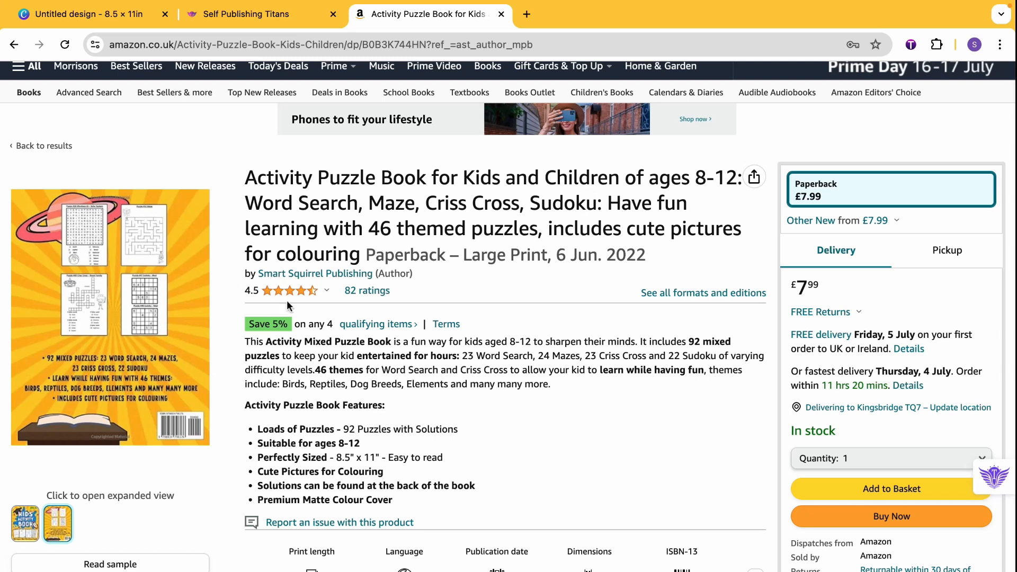
drag(287, 227, 364, 227)
click(372, 228)
double_click(371, 228)
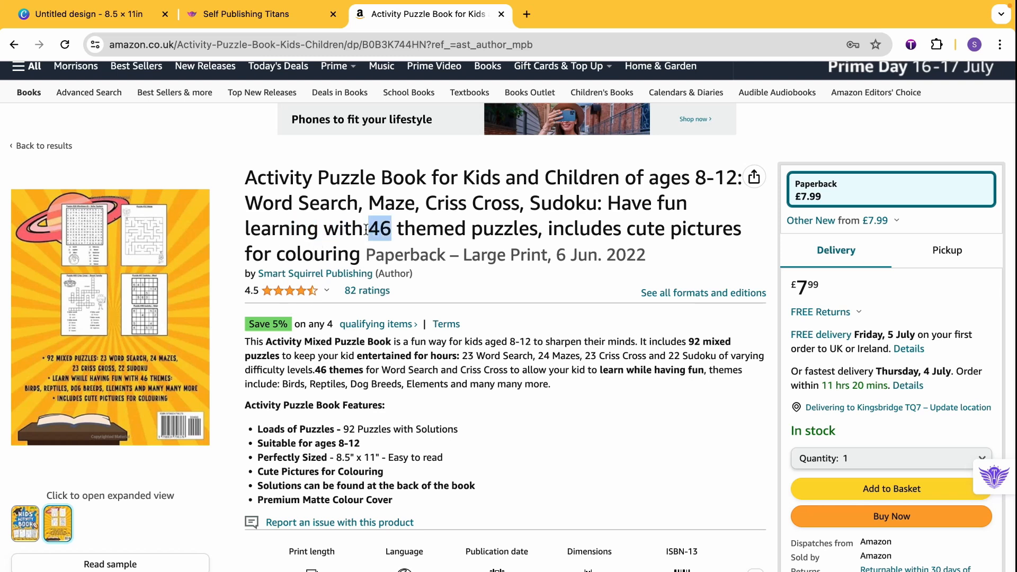
click(364, 229)
drag(363, 229, 368, 230)
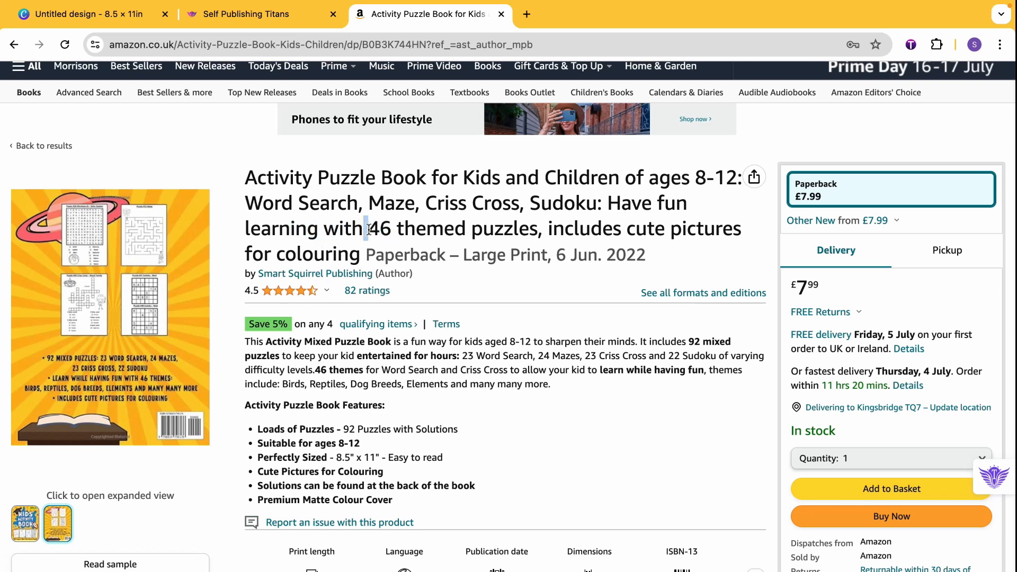
click(368, 230)
mouse_move(25, 516)
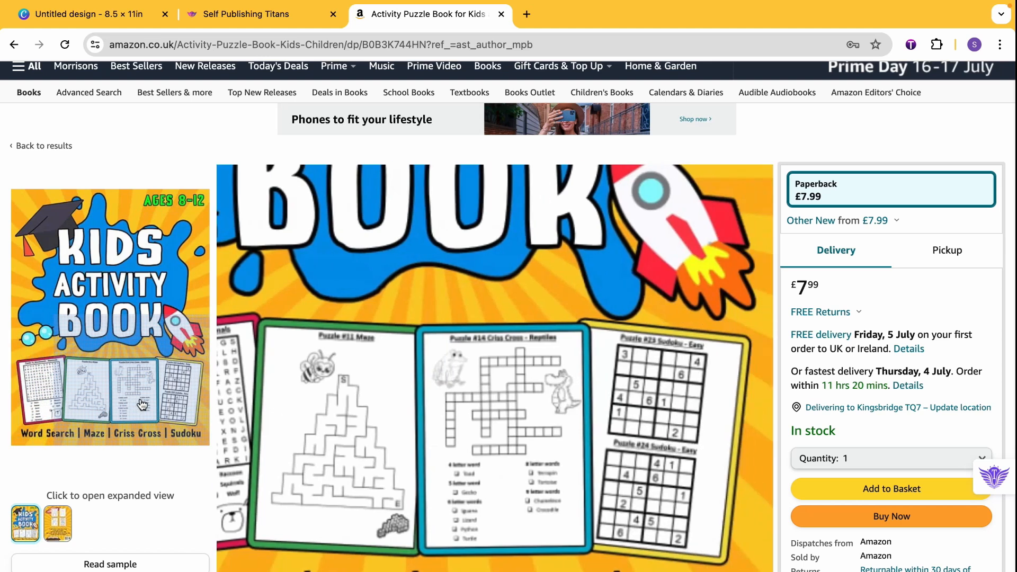
Step: Start a new puzzle in the Self Publishing Titans Activity & Puzzle Tools and browse the available puzzle types
click(235, 14)
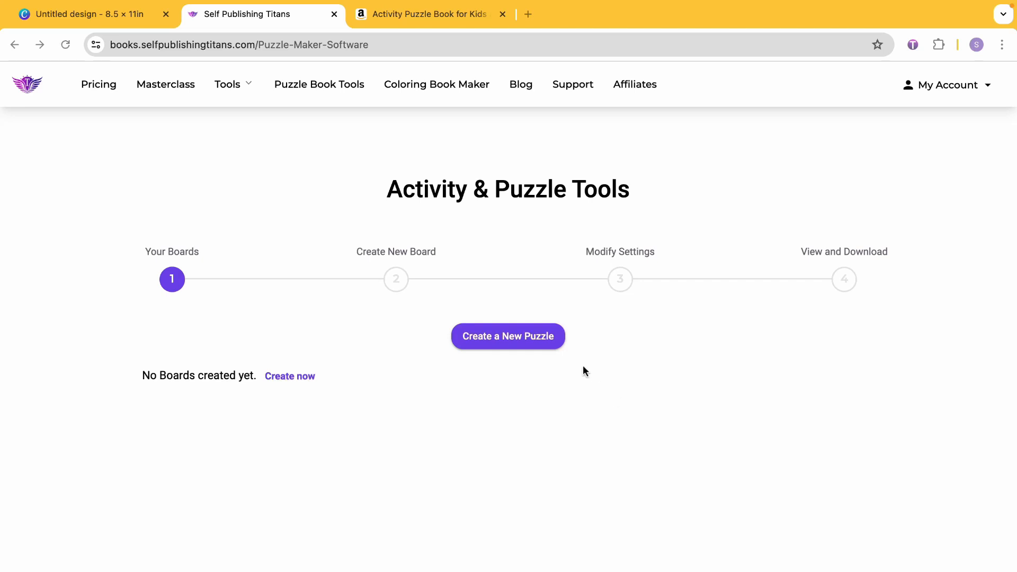
click(545, 343)
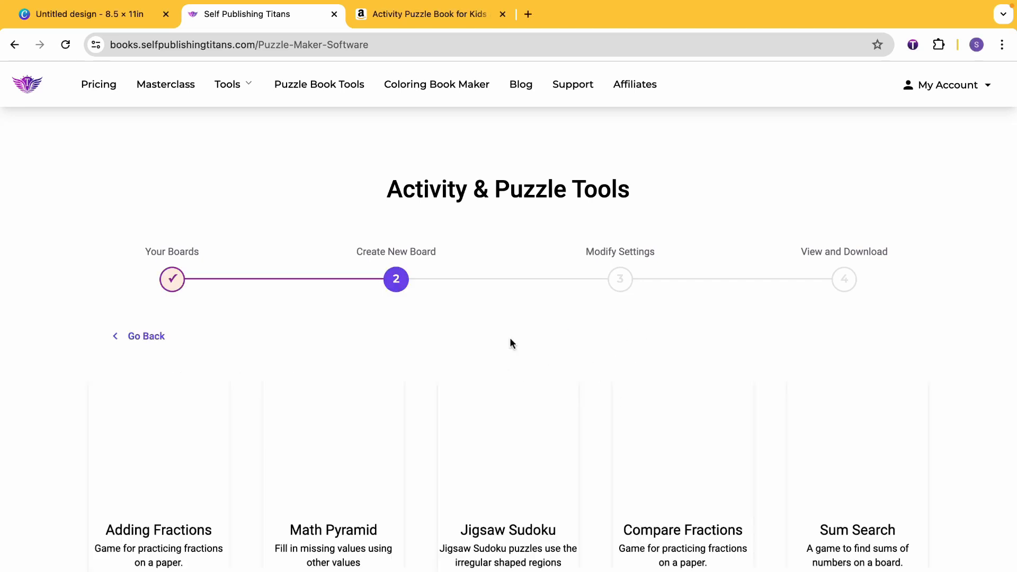
scroll(383, 360, down, 4)
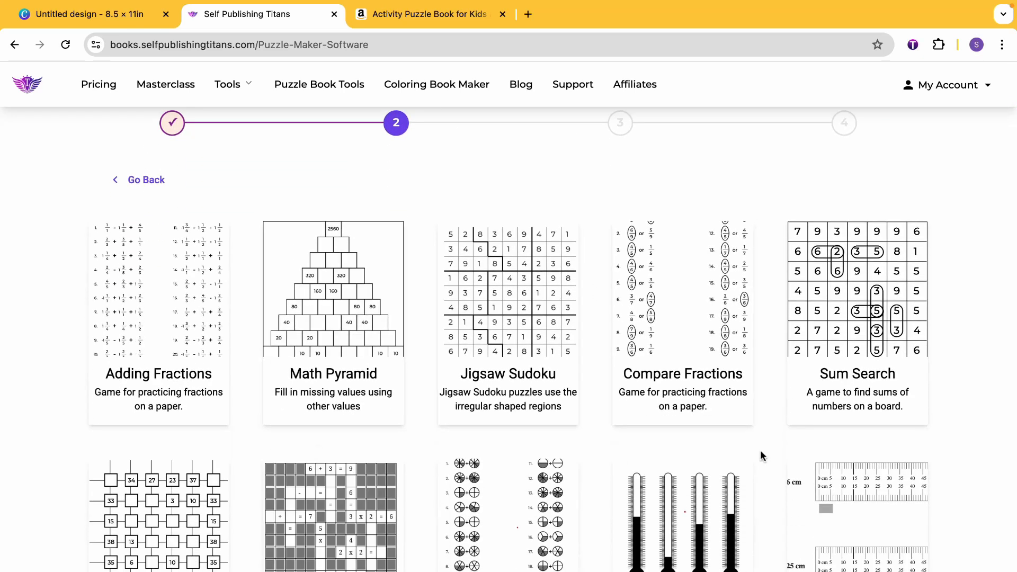
scroll(761, 455, down, 3)
scroll(761, 455, up, 1)
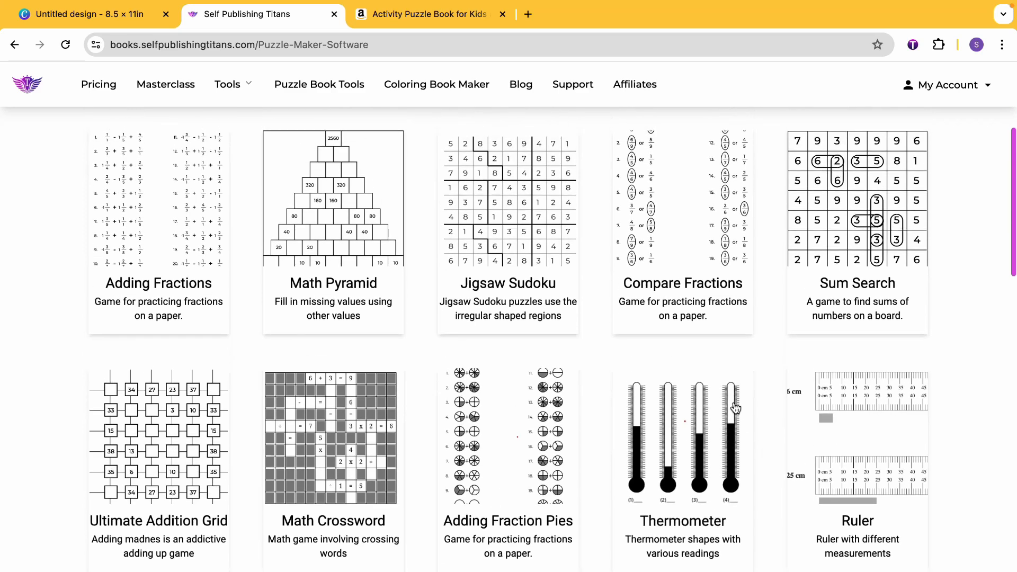
scroll(734, 406, down, 4)
Step: Compare the puzzles on the Amazon book's front cover with the puzzle types offered in the Activity & Puzzle Tools
click(447, 16)
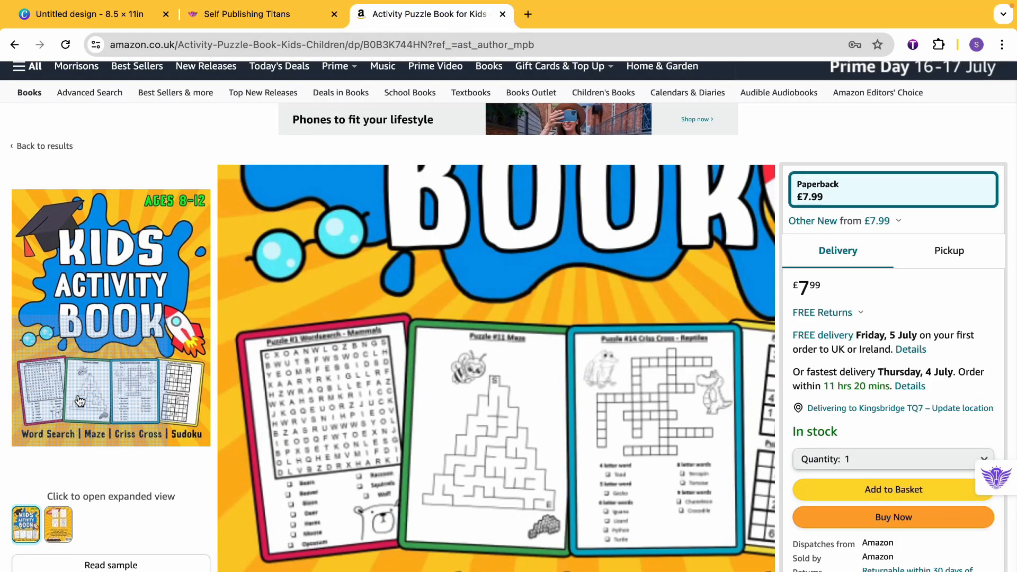
click(241, 15)
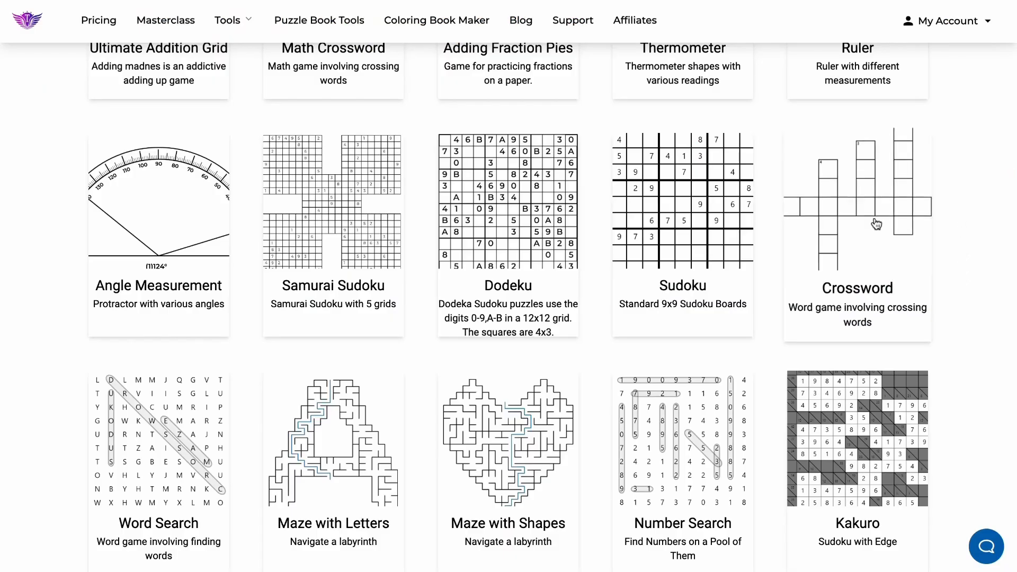
scroll(874, 222, up, 3)
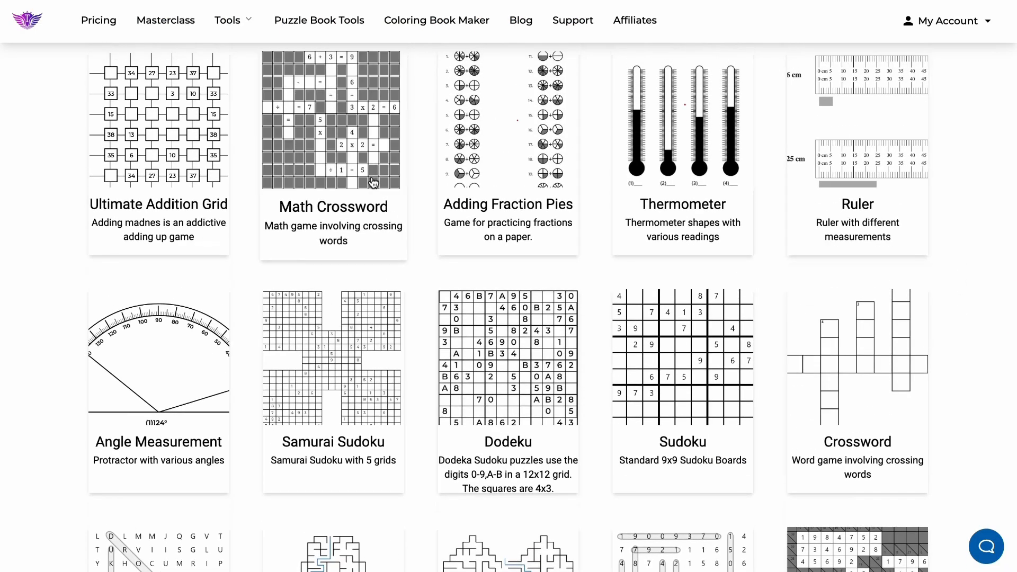
scroll(370, 201, up, 4)
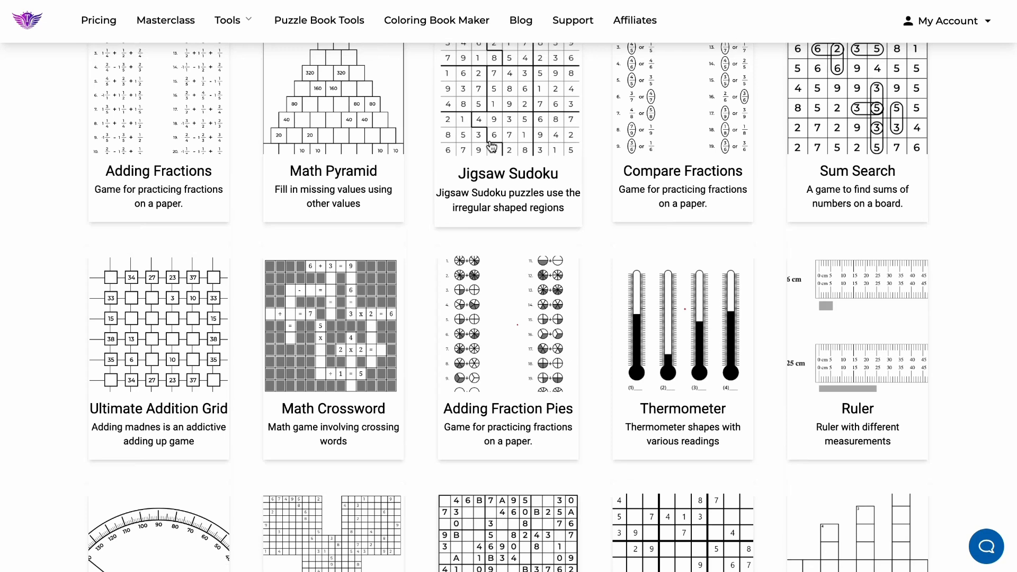
Step: Choose the Math Pyramid puzzle type and generate a sample board with its default settings
scroll(483, 152, down, 6)
scroll(645, 348, down, 3)
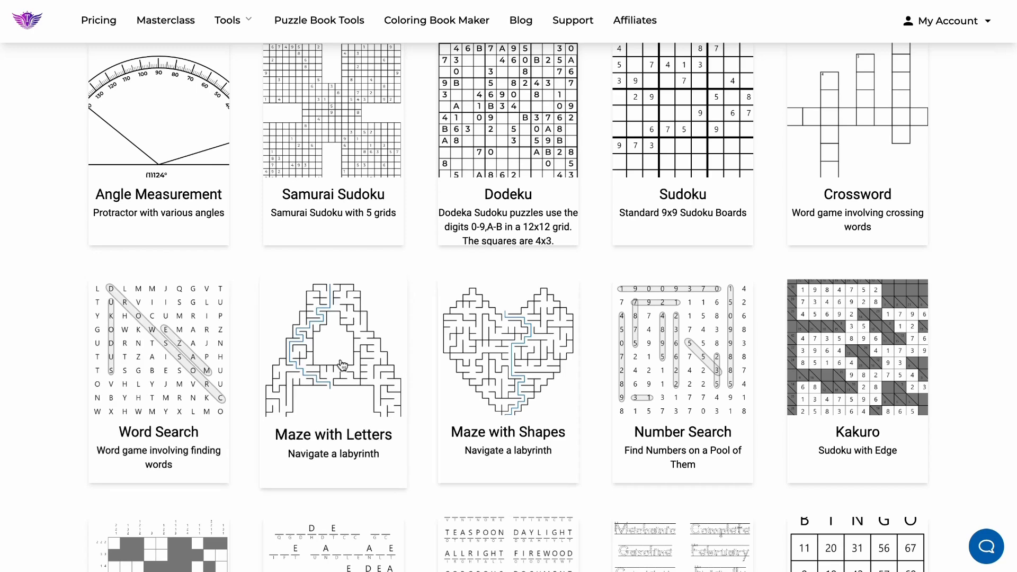
scroll(341, 364, down, 3)
scroll(342, 364, up, 6)
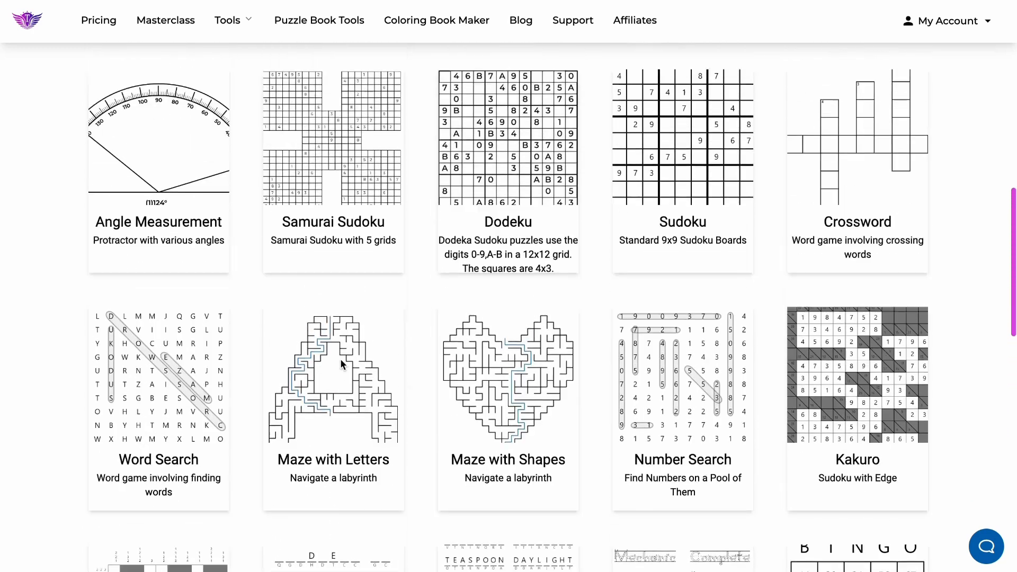
scroll(342, 364, up, 7)
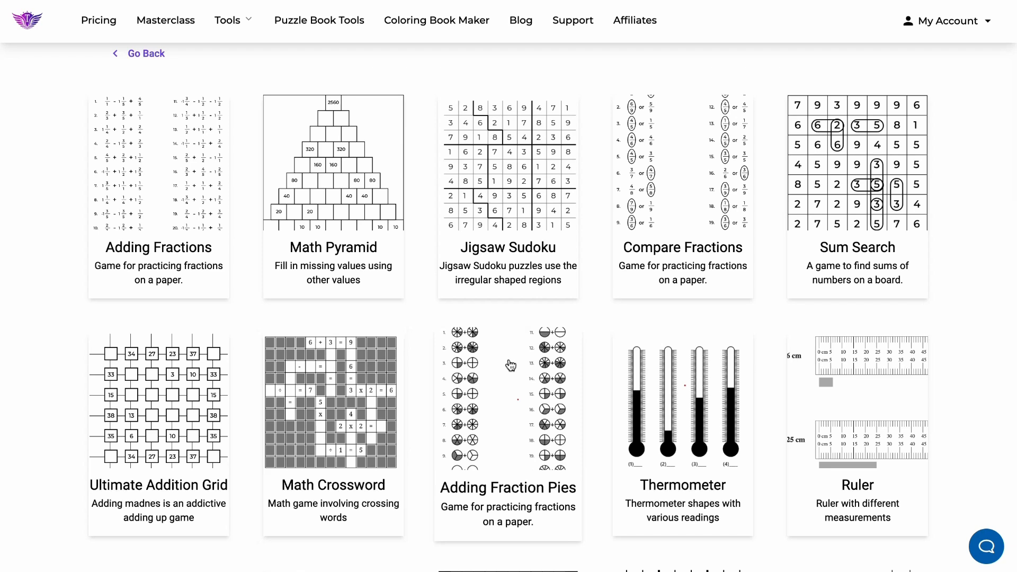
click(374, 207)
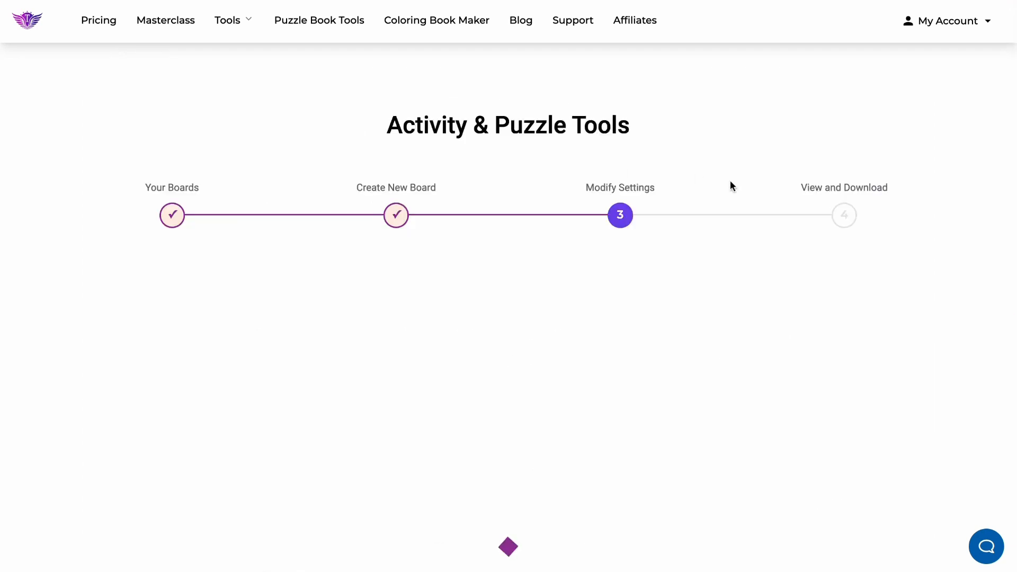
scroll(681, 166, down, 3)
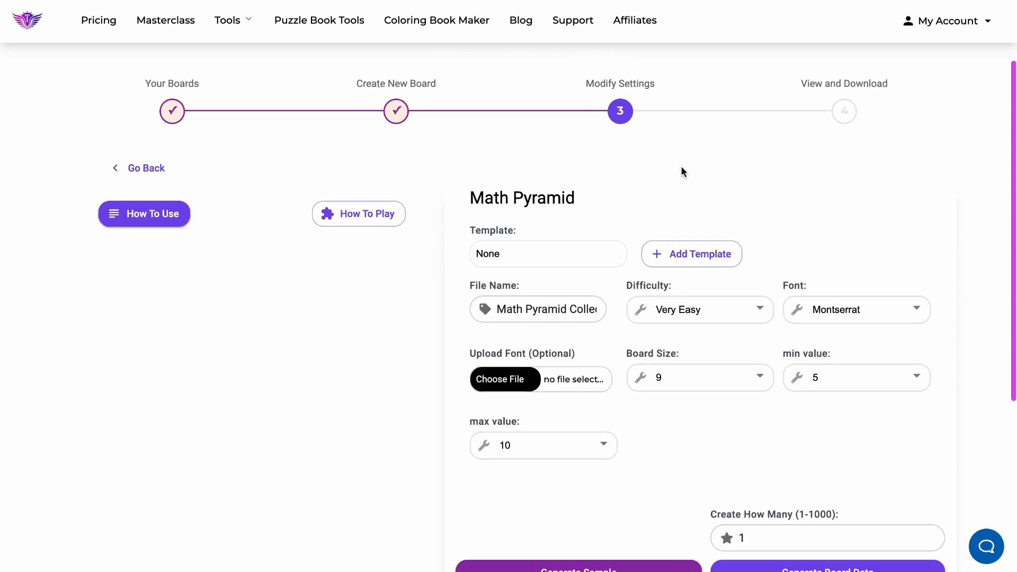
click(595, 560)
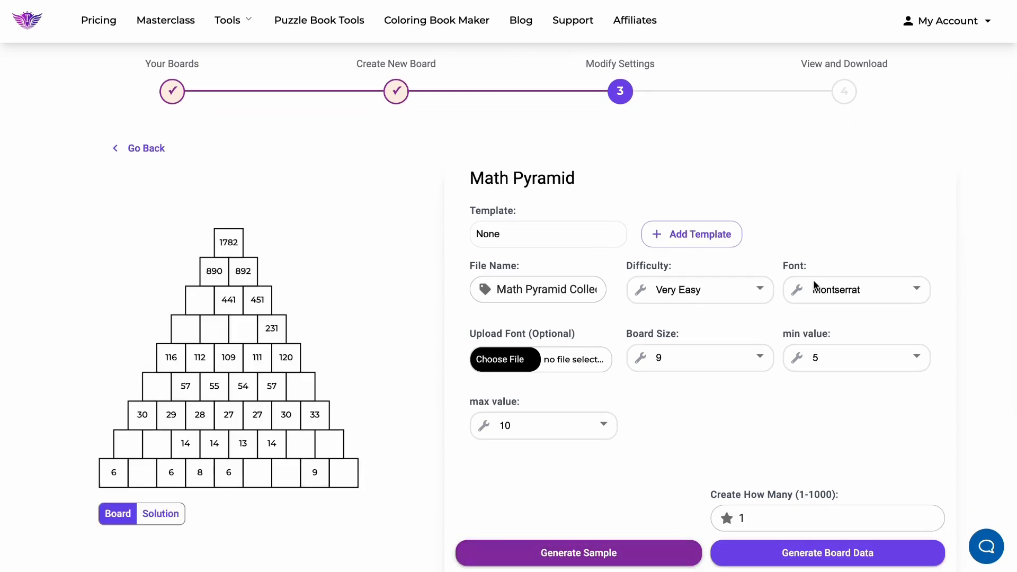
Step: Try the Extreme difficulty for the Math Pyramid and generate a sample board
scroll(812, 279, down, 3)
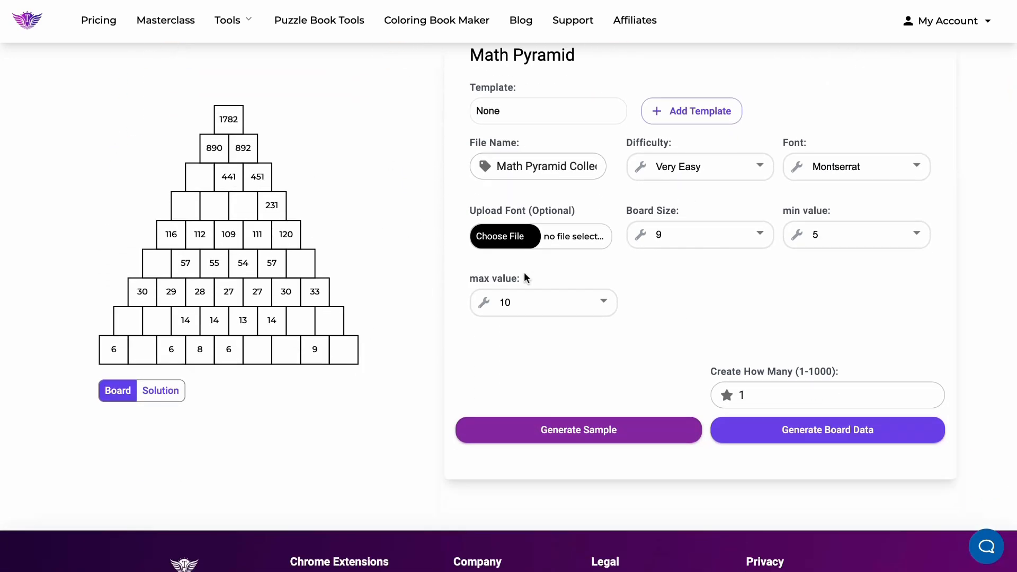
scroll(698, 241, up, 1)
click(718, 217)
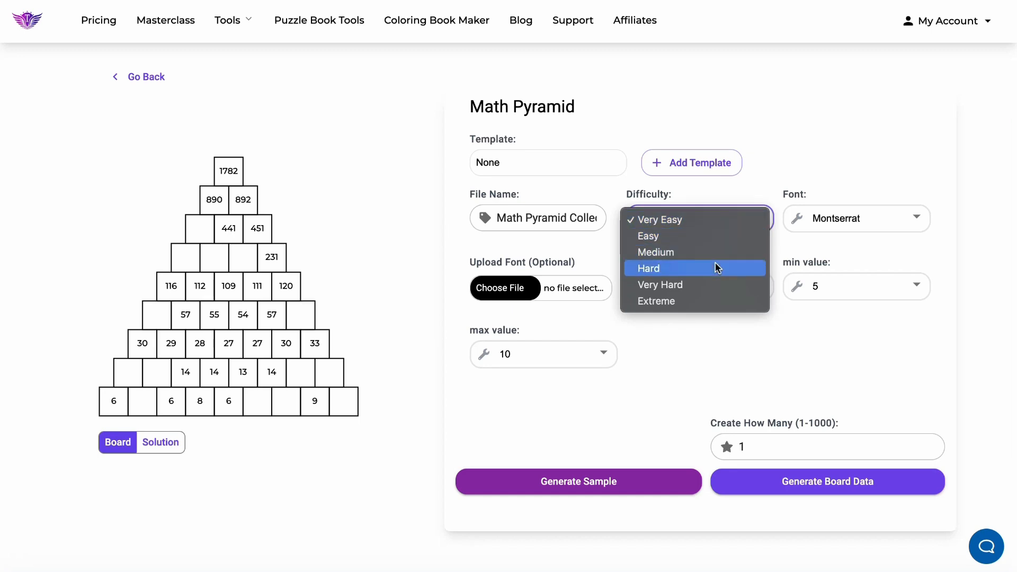
click(714, 298)
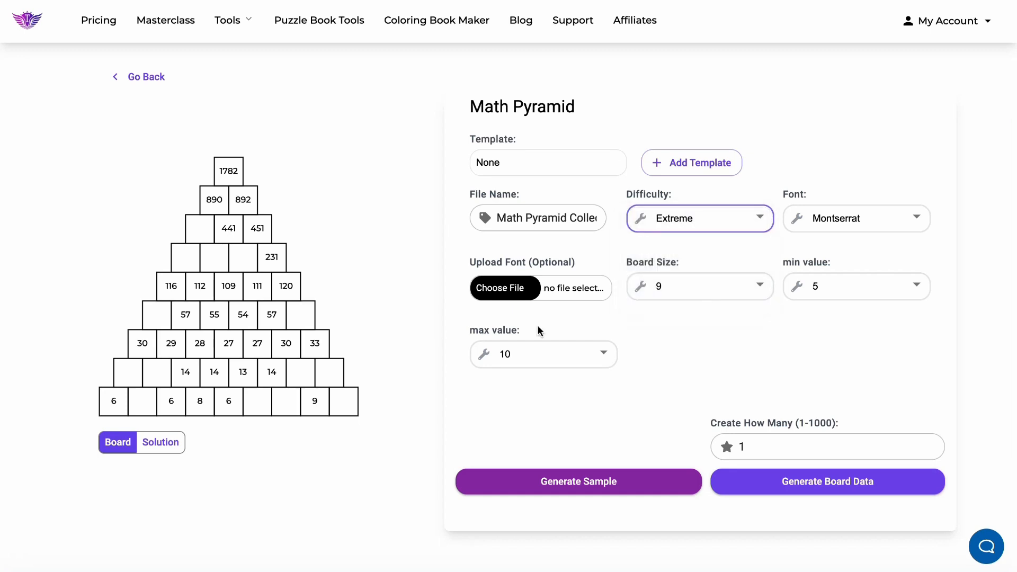
click(562, 481)
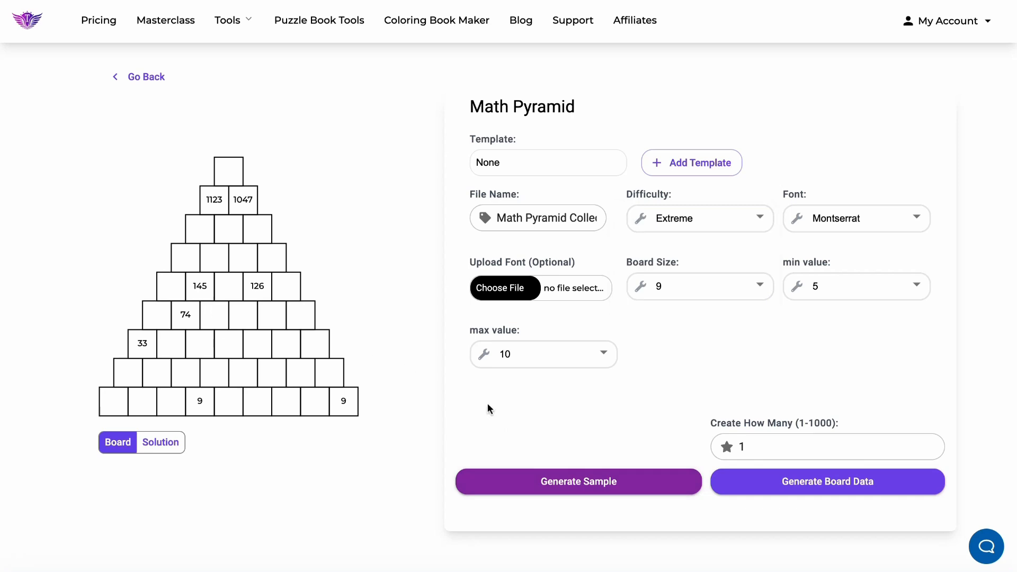
Step: Set the Math Pyramid difficulty back to Very Easy, generate another sample and look over the difficulty options
click(684, 231)
click(671, 140)
click(859, 147)
click(613, 488)
click(710, 227)
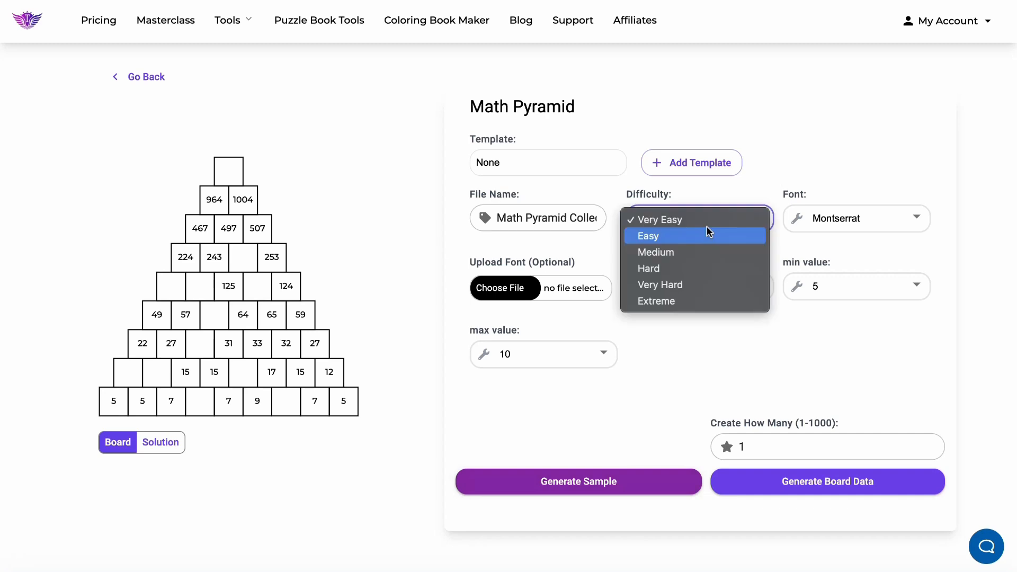
click(762, 161)
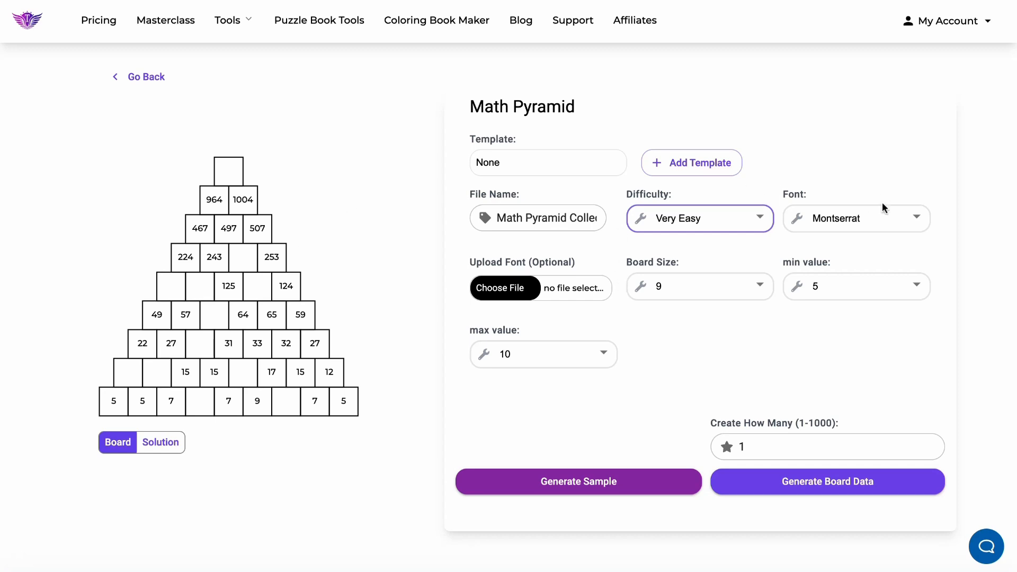
Step: Try the Times New Roman font on a sample board, restore Montserrat and regenerate the sample
click(883, 218)
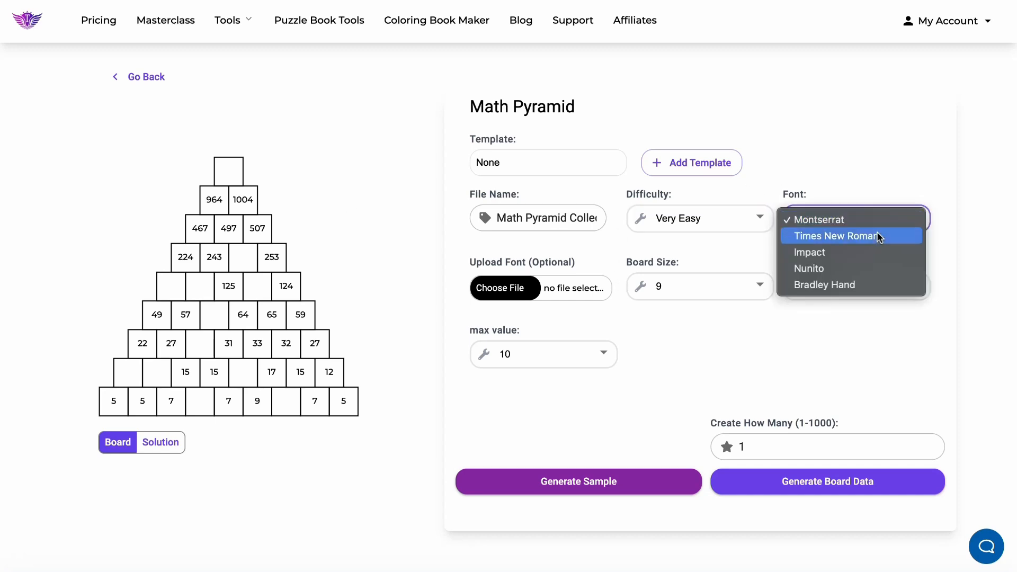
click(875, 231)
click(868, 221)
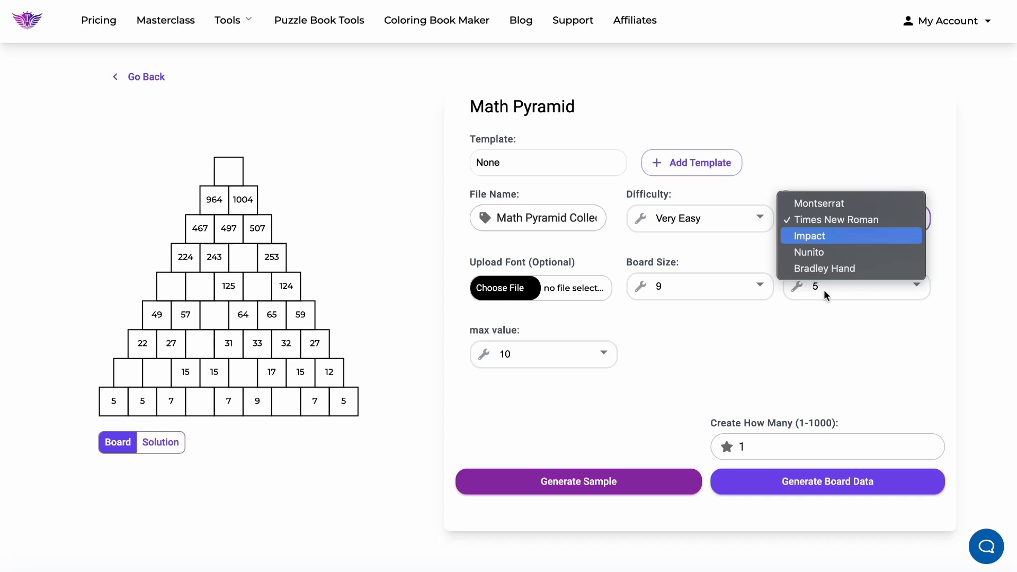
click(618, 485)
click(862, 225)
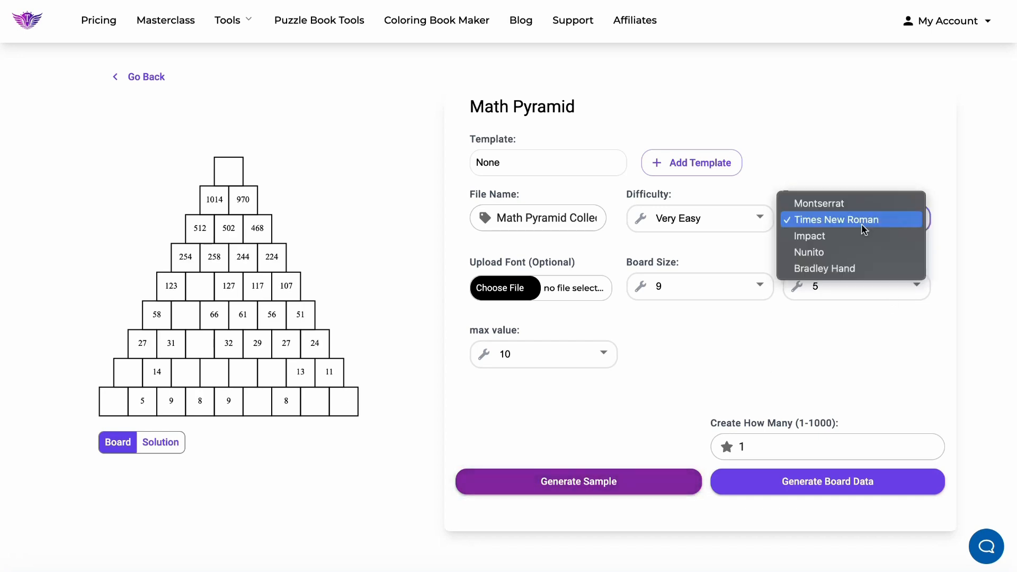
click(844, 202)
click(689, 481)
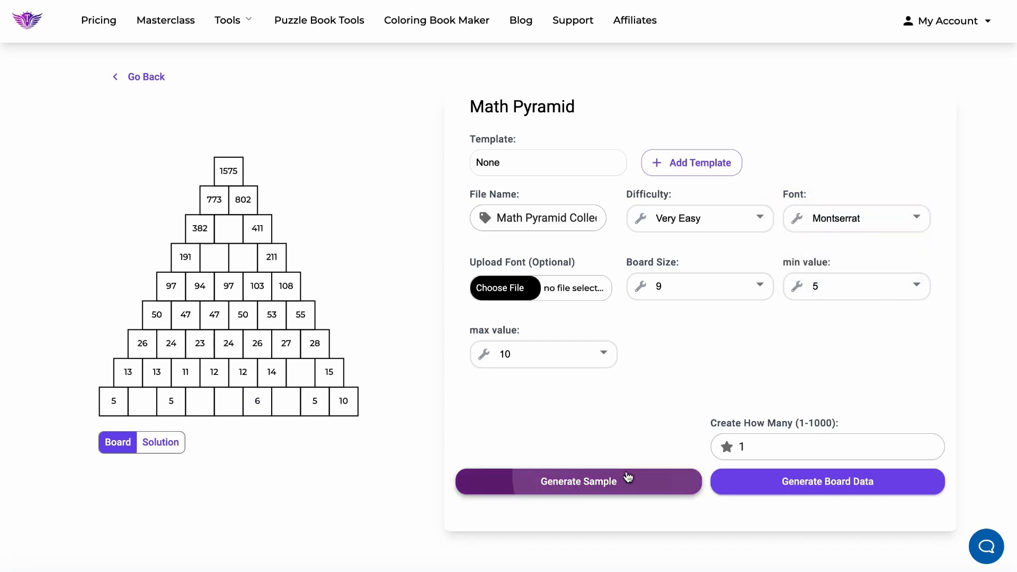
Step: Try board sizes 6 and 4 for the Math Pyramid, generating a sample for each
click(757, 292)
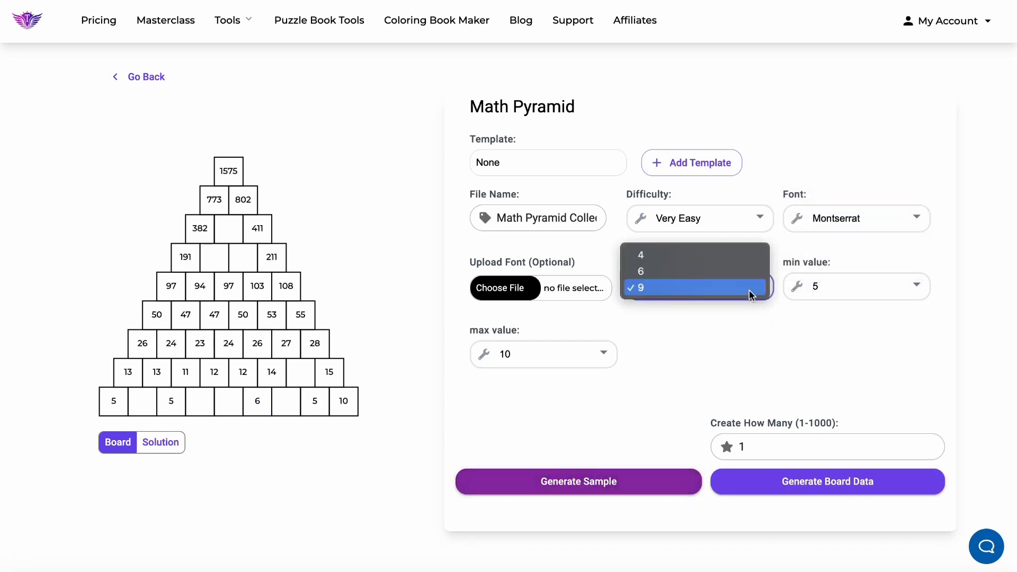
click(720, 273)
click(585, 483)
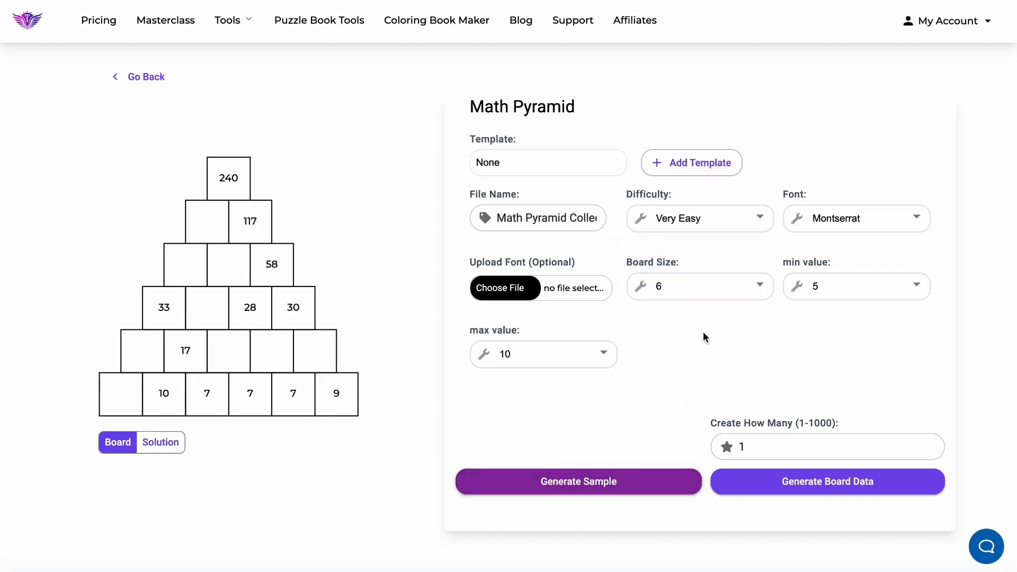
click(695, 289)
click(672, 271)
click(665, 224)
click(614, 480)
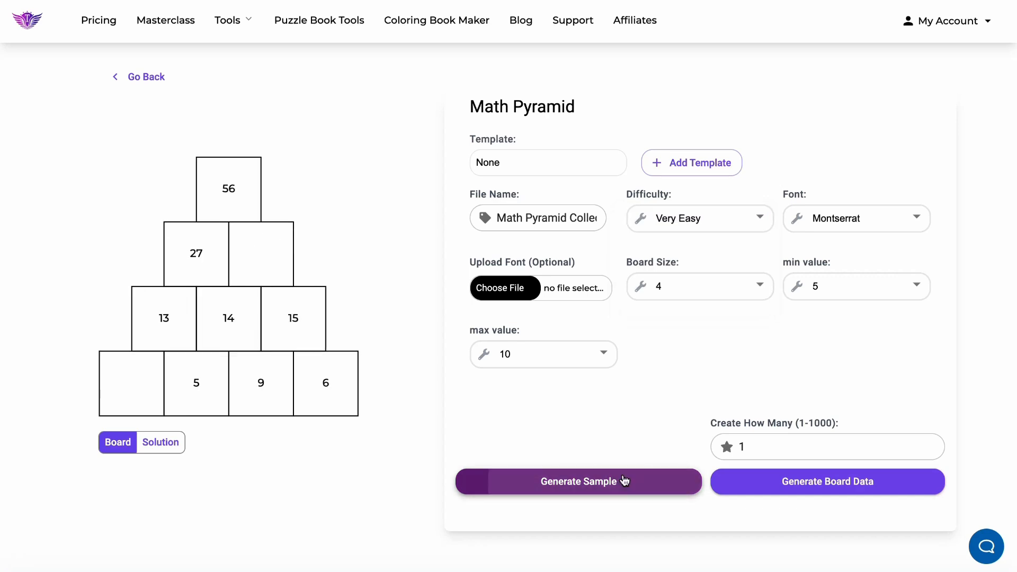
Step: Set the Math Pyramid to Medium difficulty with board size 6 and generate a sample
click(716, 221)
click(704, 253)
click(706, 290)
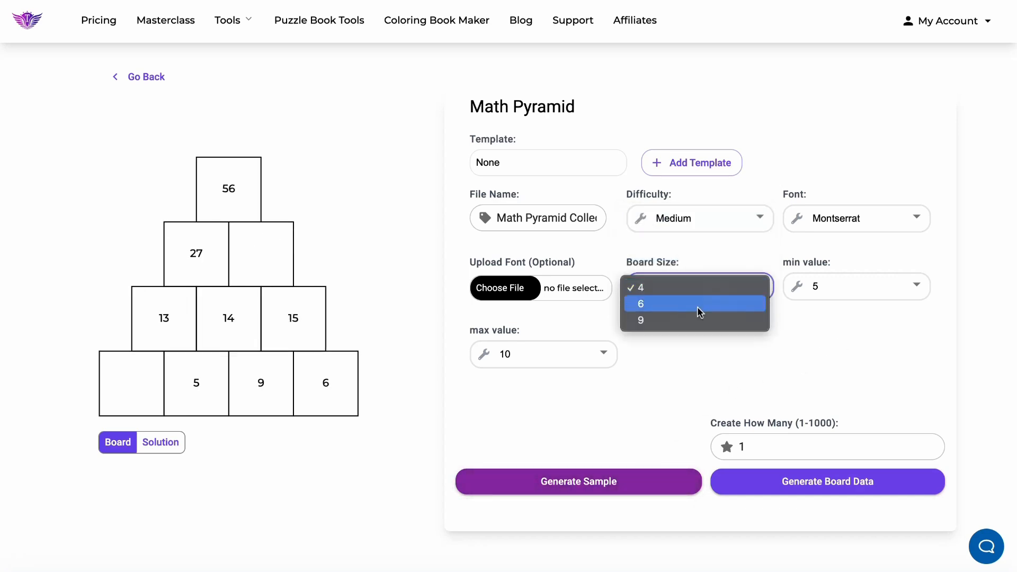
click(697, 305)
click(594, 485)
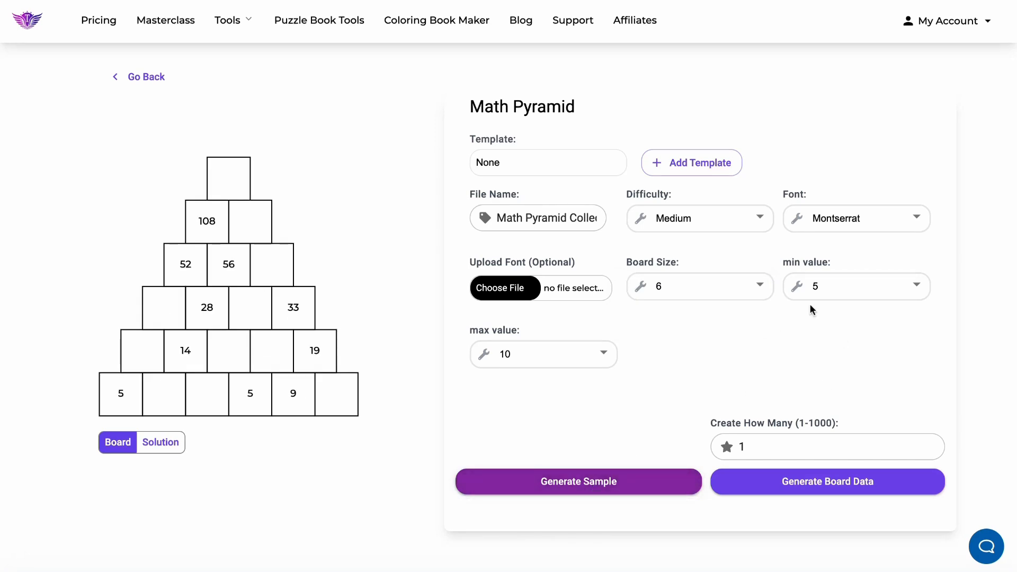
Step: Generate the board data for one Math Pyramid puzzle and download the complete collection
click(811, 483)
scroll(453, 418, up, 3)
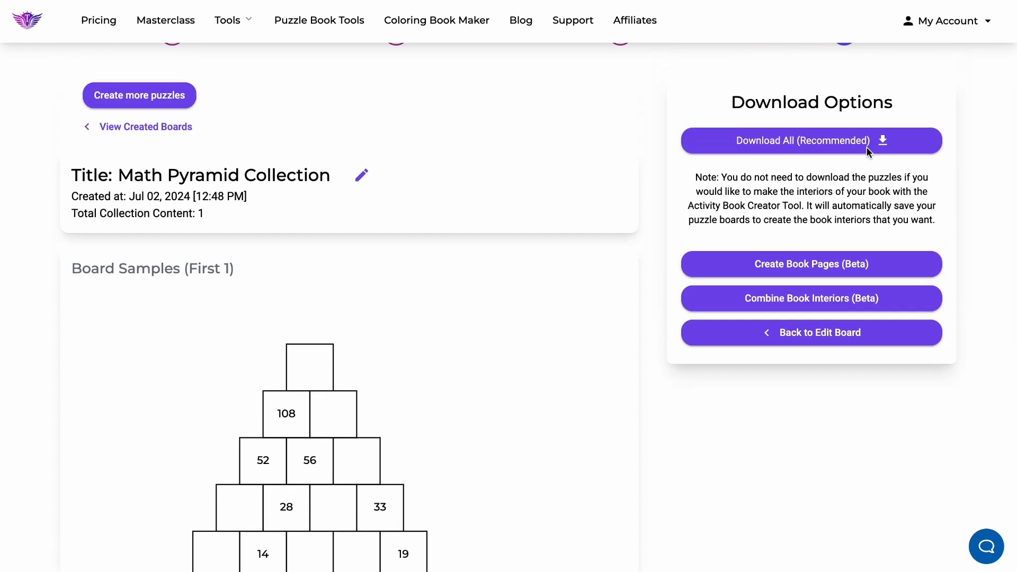
click(866, 137)
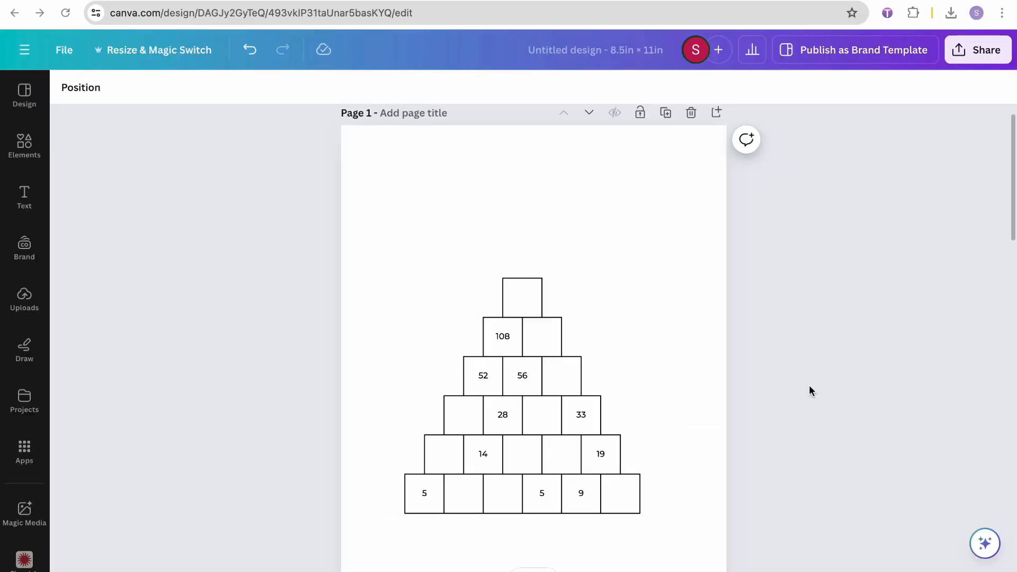
Step: In Canva, shift the unsolved math pyramid slightly up and right on page 1 and review its placement
mouse_move(552, 406)
mouse_down()
mouse_move(565, 386)
mouse_move(558, 397)
mouse_up()
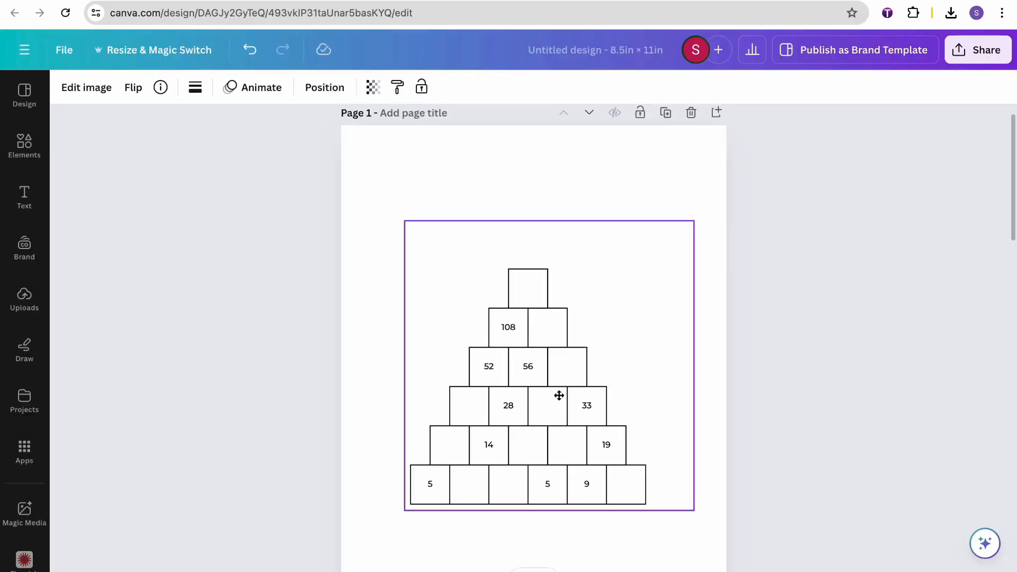
click(717, 404)
scroll(642, 402, down, 3)
scroll(642, 403, up, 3)
scroll(642, 401, up, 1)
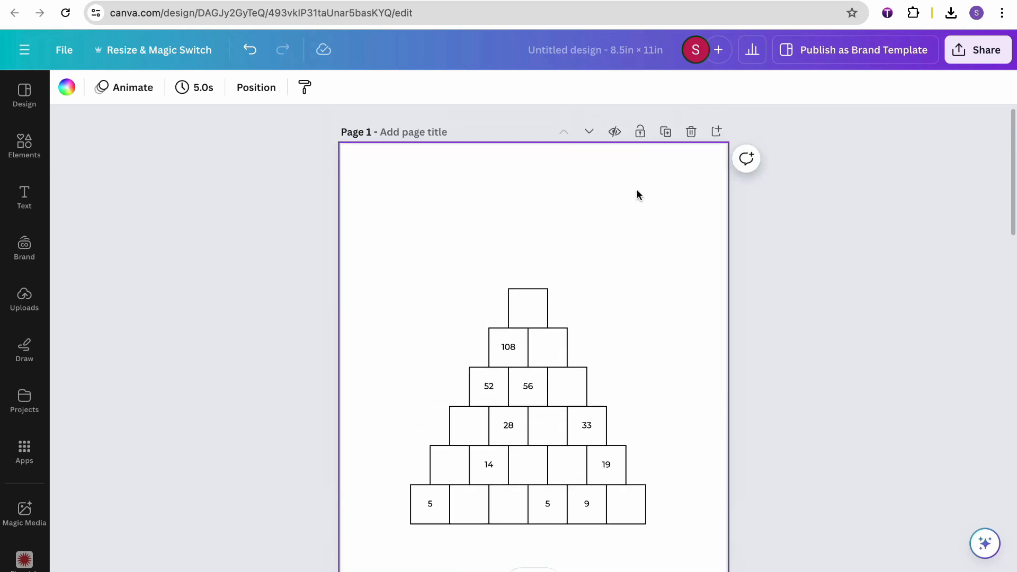
scroll(635, 192, down, 5)
scroll(581, 285, up, 4)
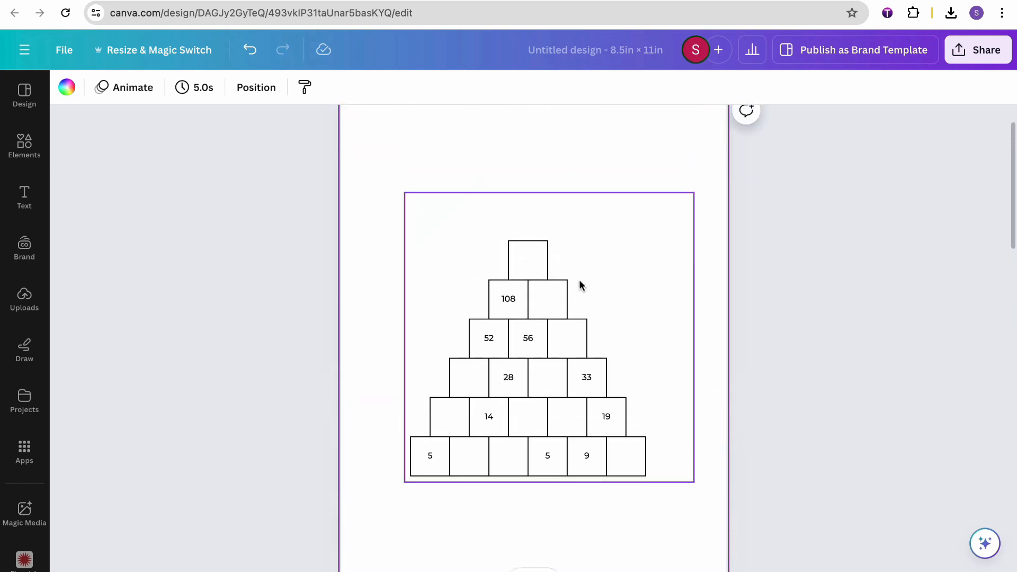
scroll(580, 284, up, 1)
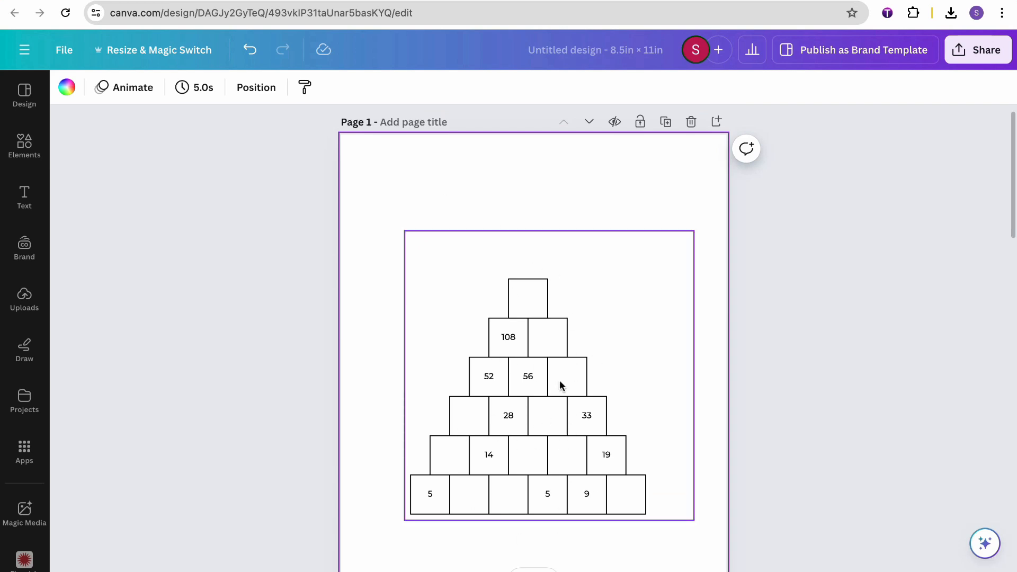
Step: Shrink the solved math pyramid on page 2 and place it in the page's upper-left area
scroll(559, 380, down, 10)
click(563, 421)
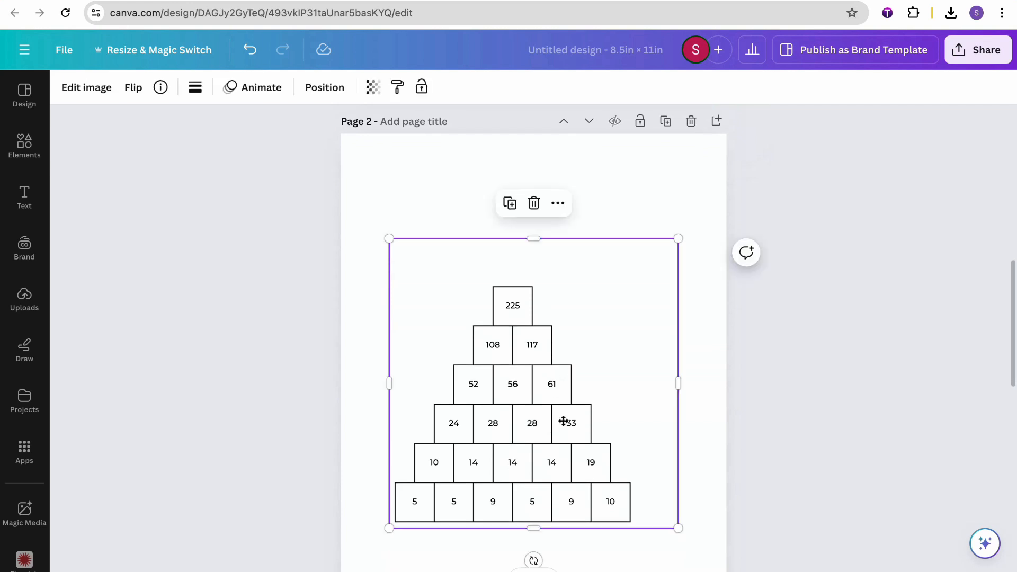
drag(563, 422, 592, 422)
drag(713, 247, 615, 356)
drag(552, 411, 519, 271)
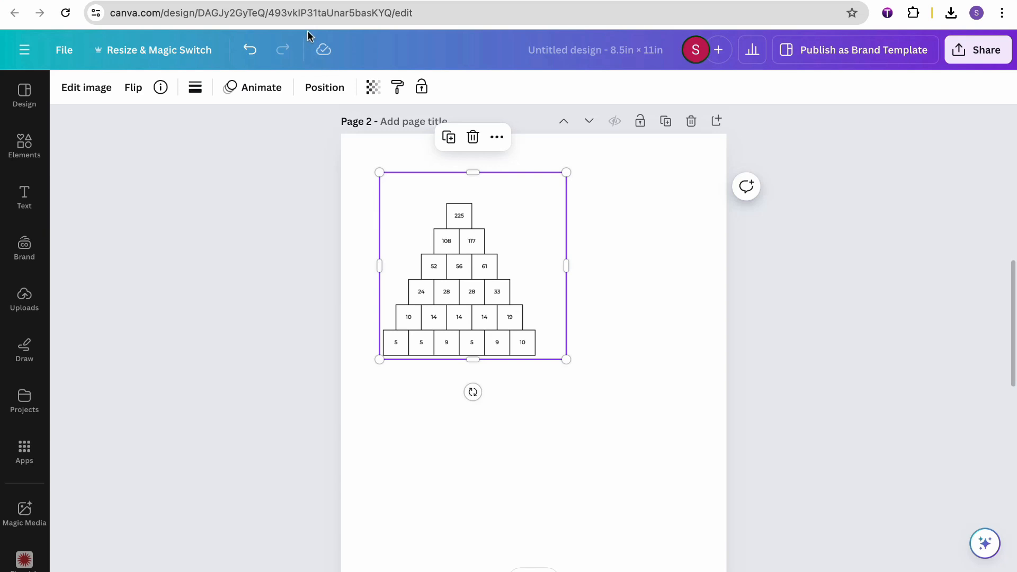
Step: Switch to Self Publishing Titans, start a new puzzle board and look through the available puzzle types from Adding Fractions to Bingo Card
key(ctrl+Tab)
scroll(395, 285, up, 3)
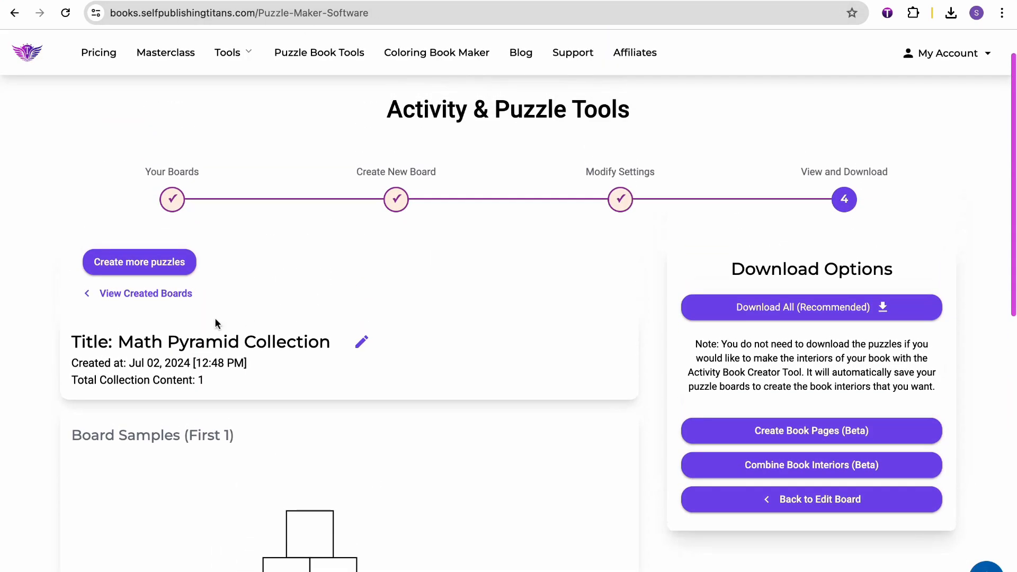
click(164, 264)
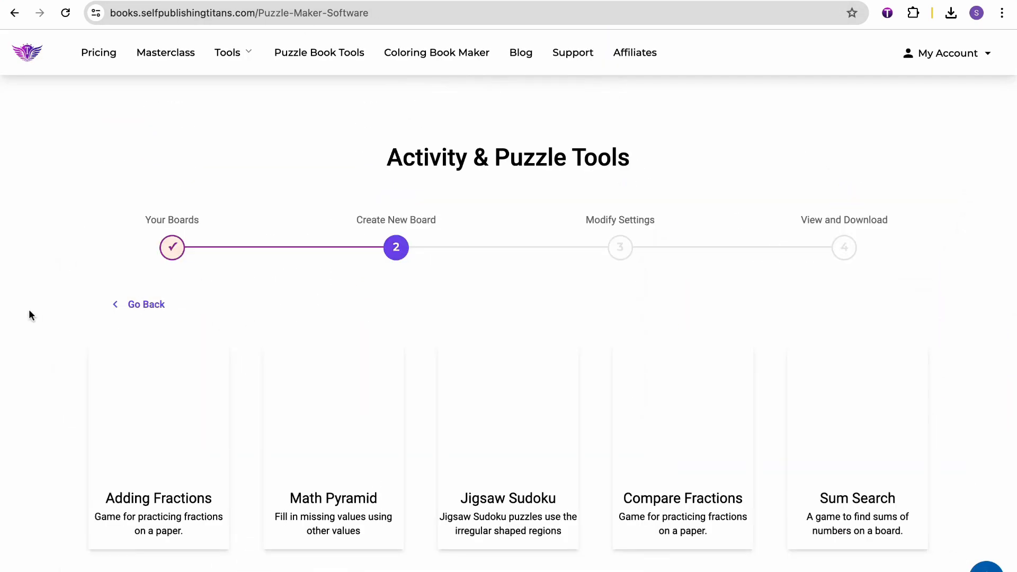
scroll(29, 311, down, 3)
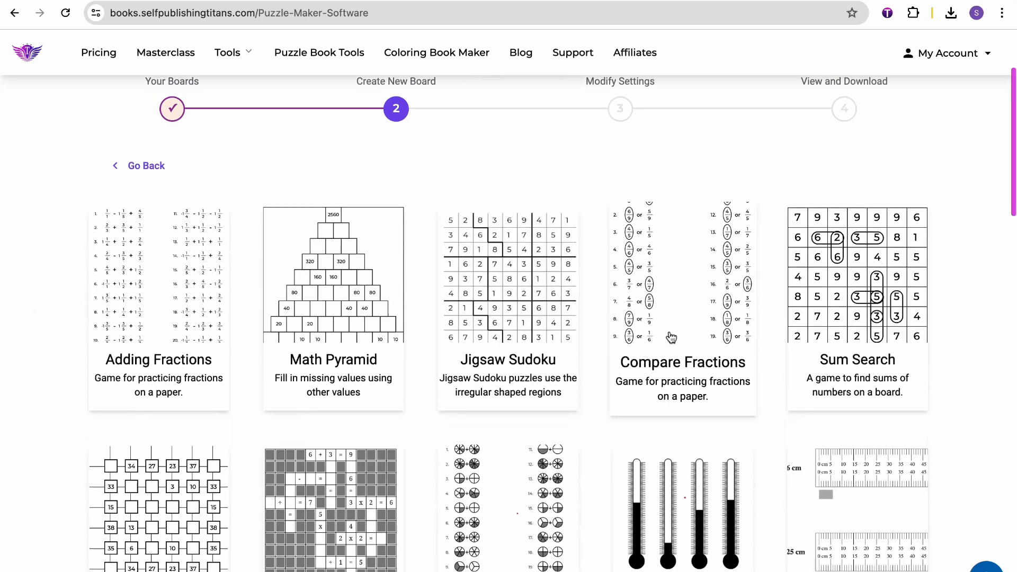
scroll(617, 404, down, 10)
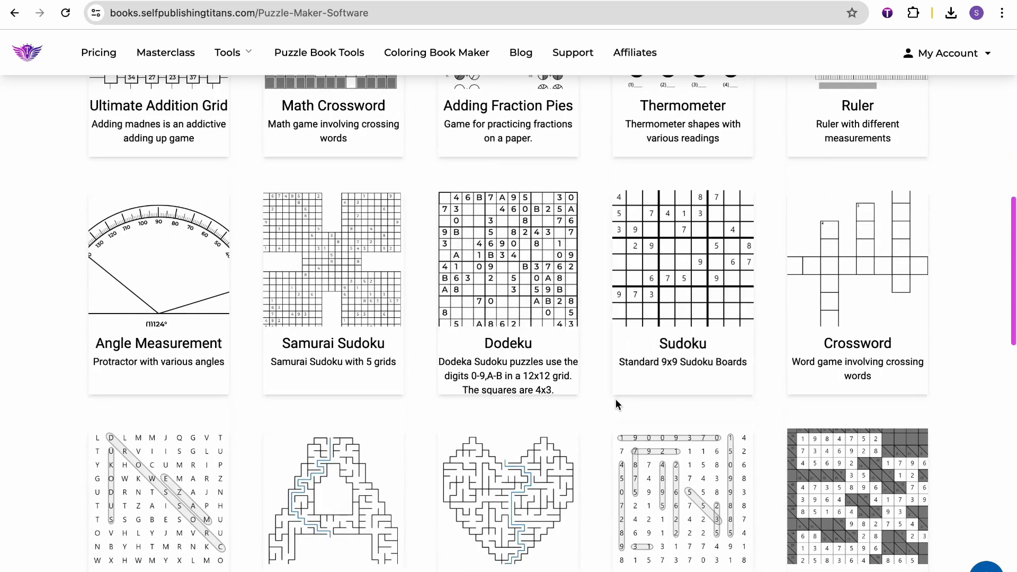
scroll(618, 404, up, 8)
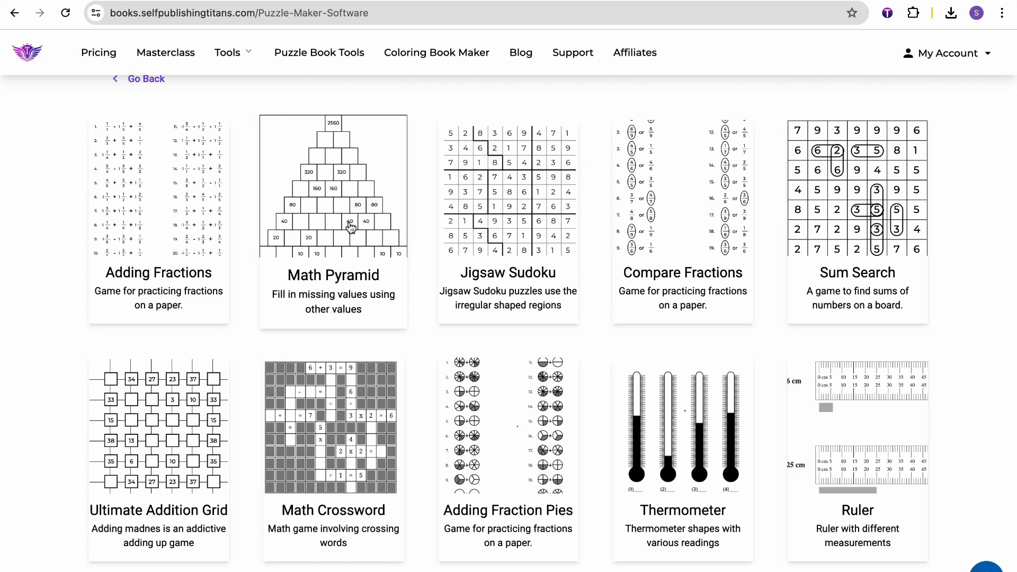
scroll(660, 248, down, 7)
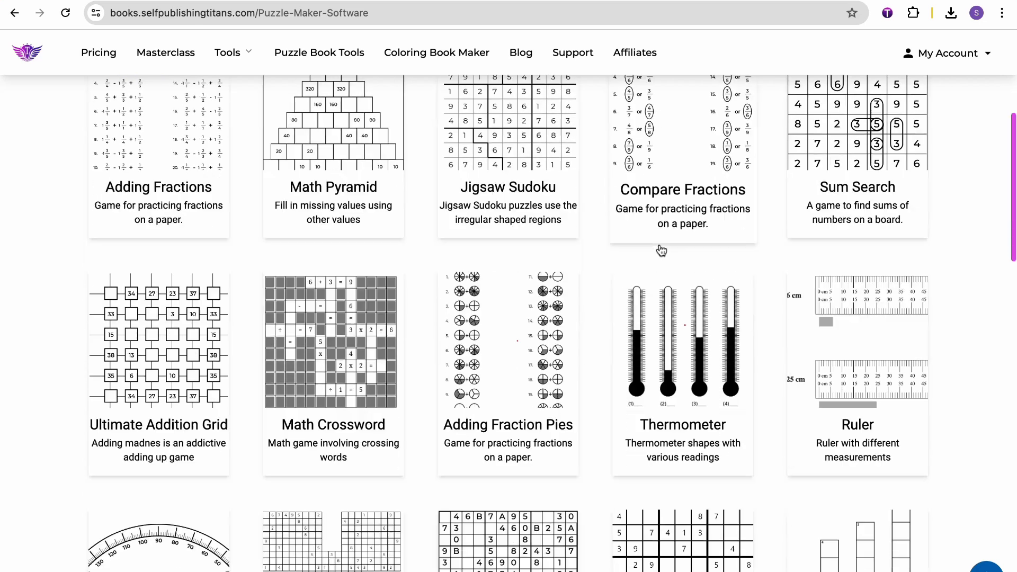
scroll(660, 247, down, 3)
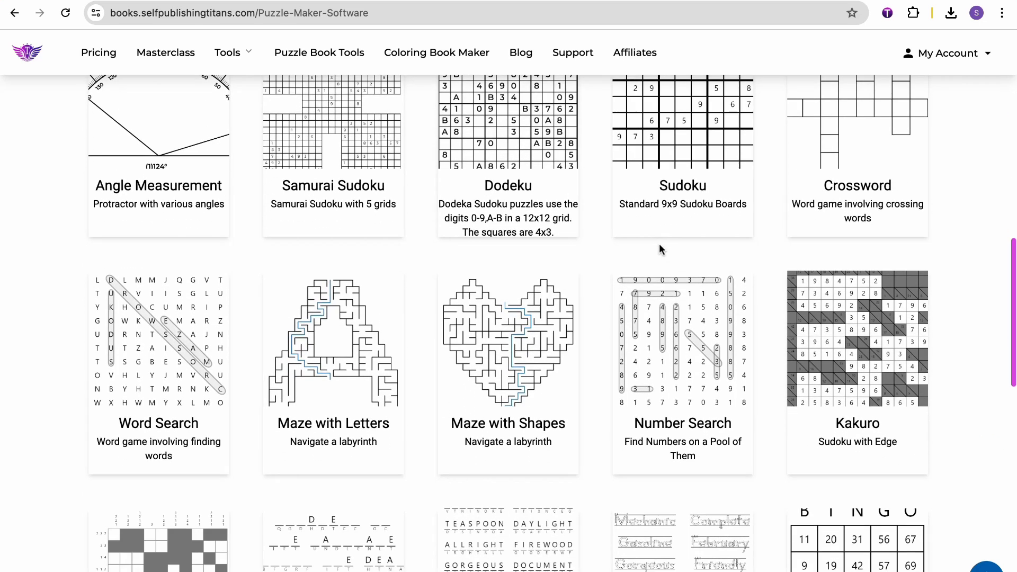
scroll(661, 249, up, 1)
scroll(752, 421, down, 3)
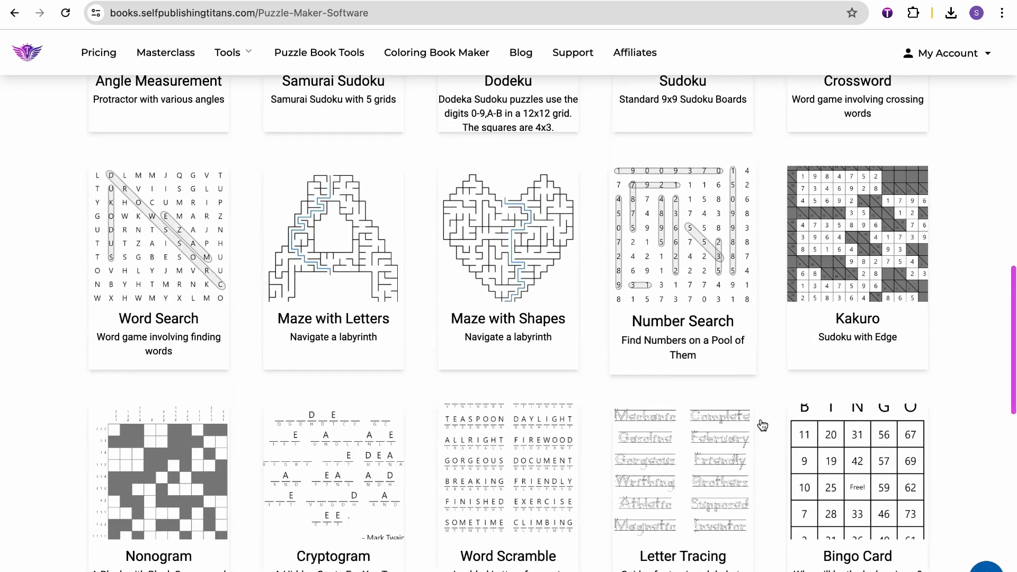
scroll(608, 481, up, 6)
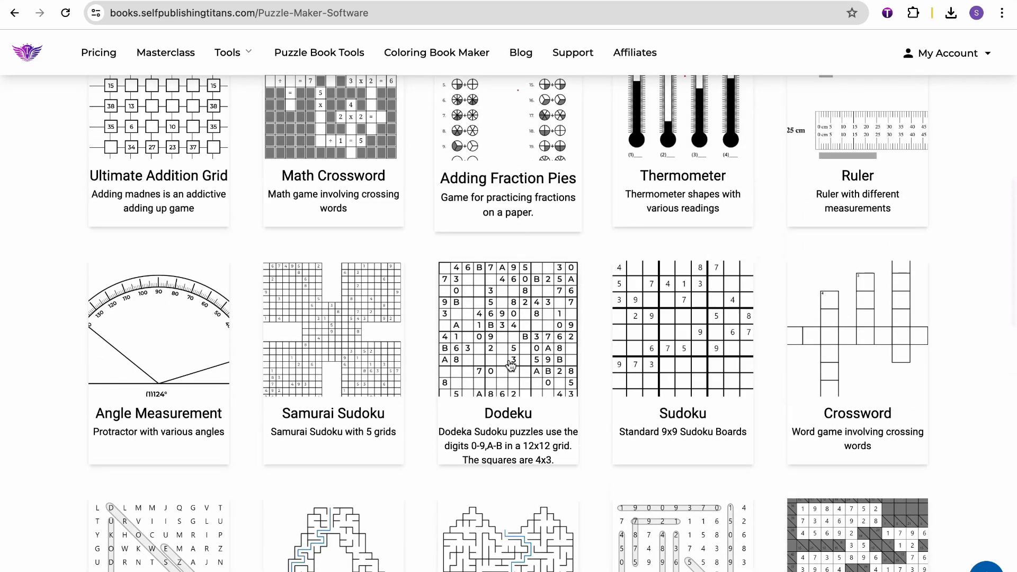
scroll(514, 375, down, 1)
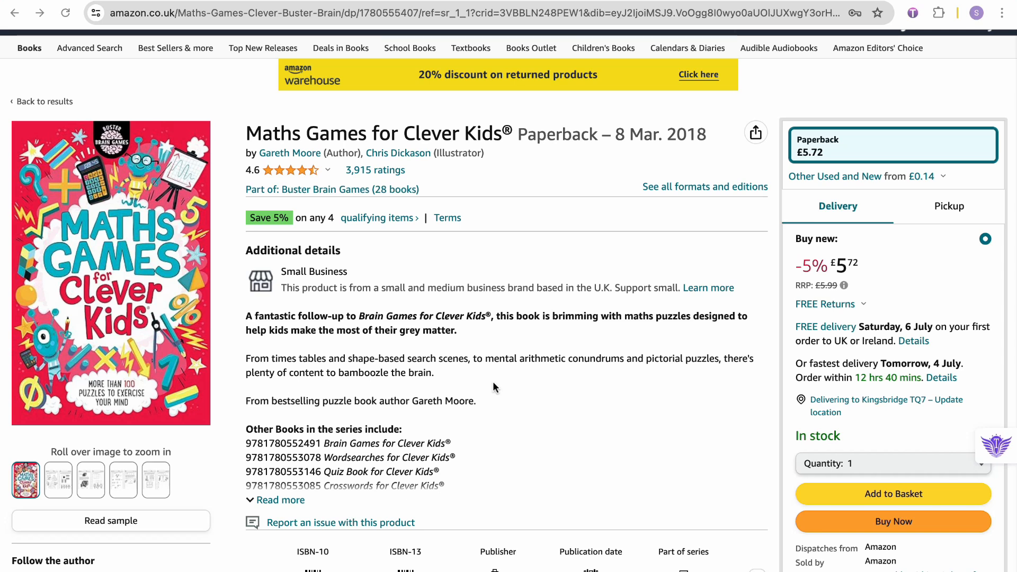
Step: On the Amazon page for Maths Games for Clever Kids, examine the product details, best sellers rank and the other books in the series
scroll(440, 300, down, 15)
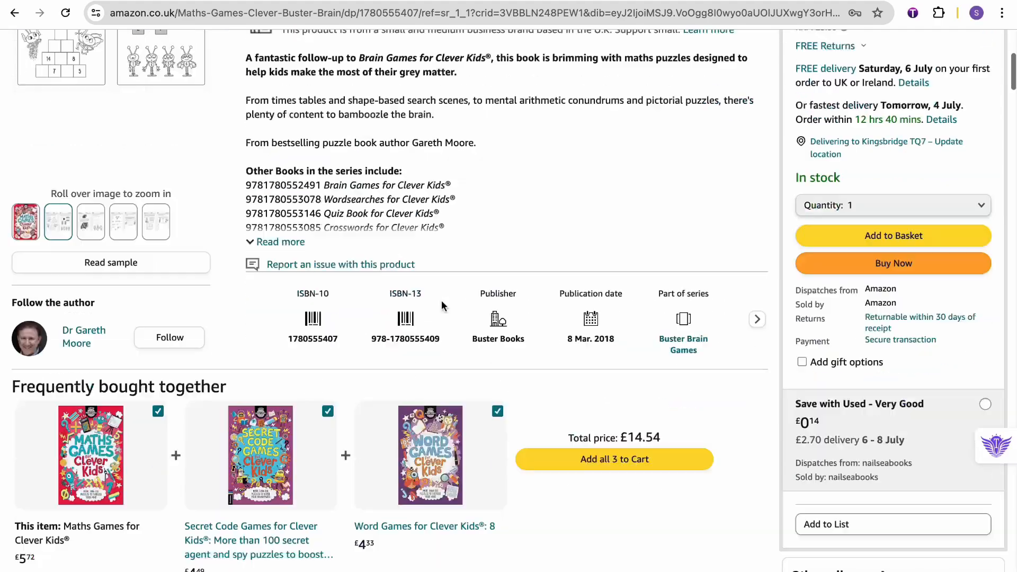
scroll(441, 306, down, 20)
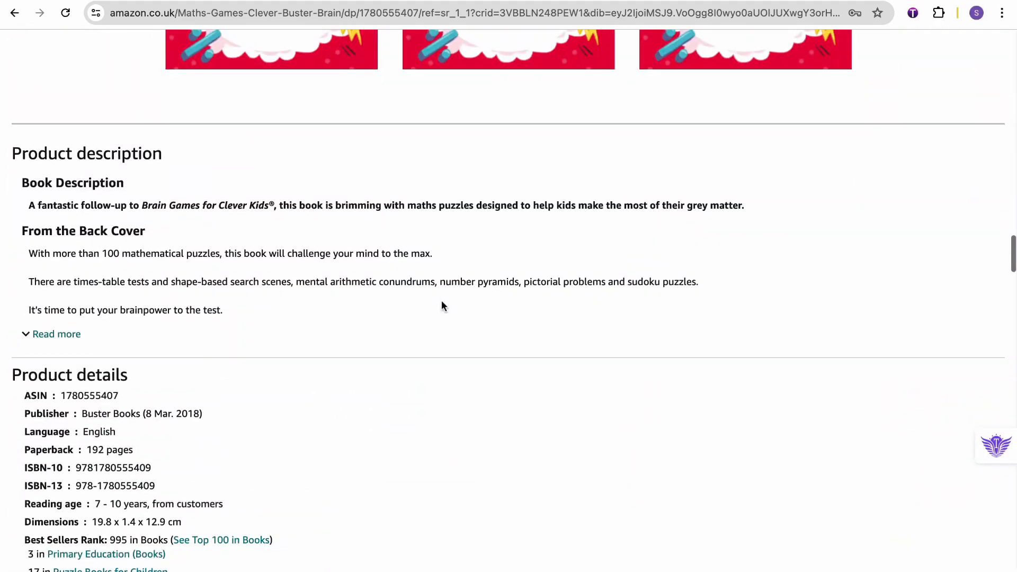
drag(110, 435, 132, 438)
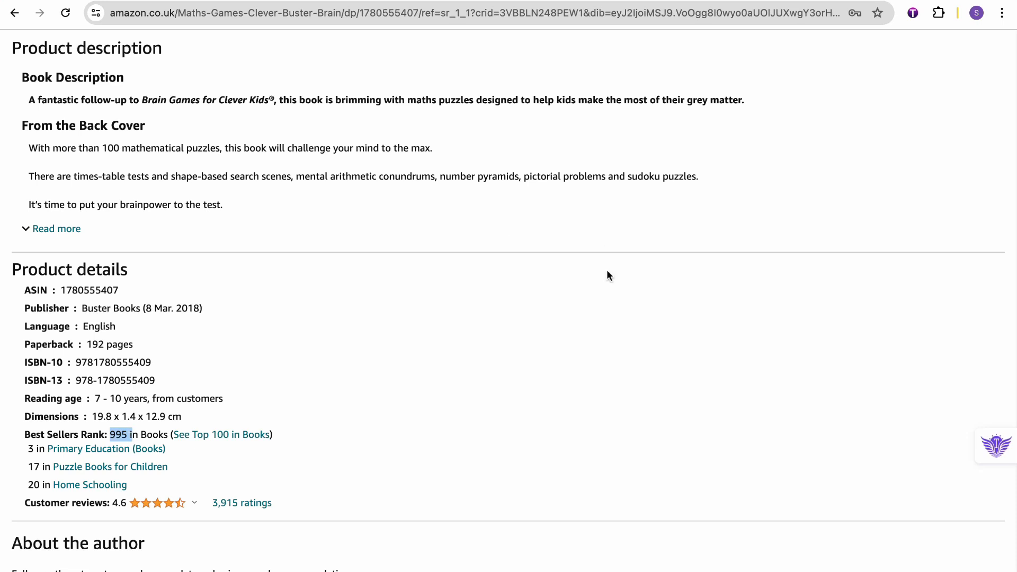
click(608, 294)
scroll(609, 295, up, 10)
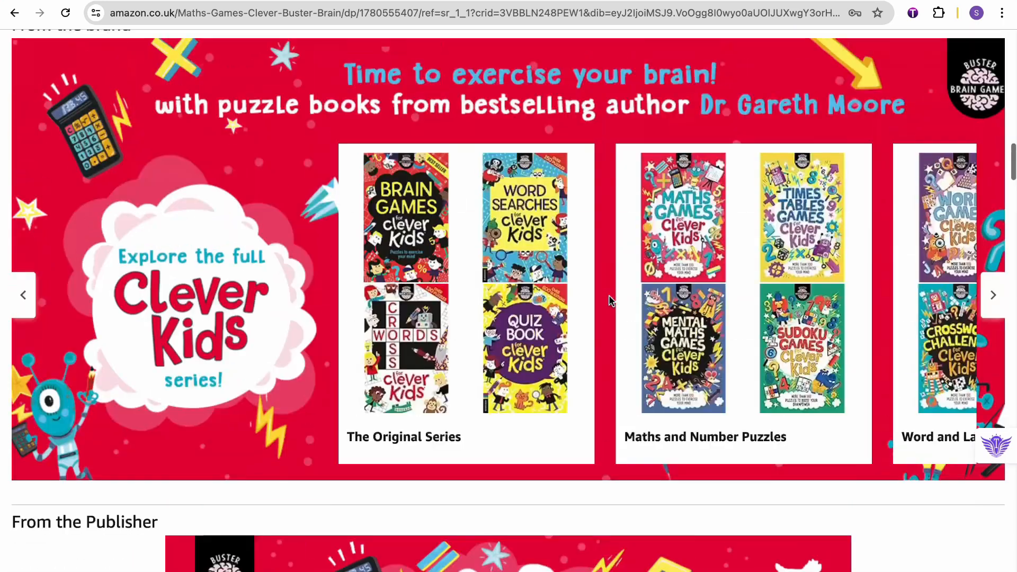
scroll(609, 300, up, 15)
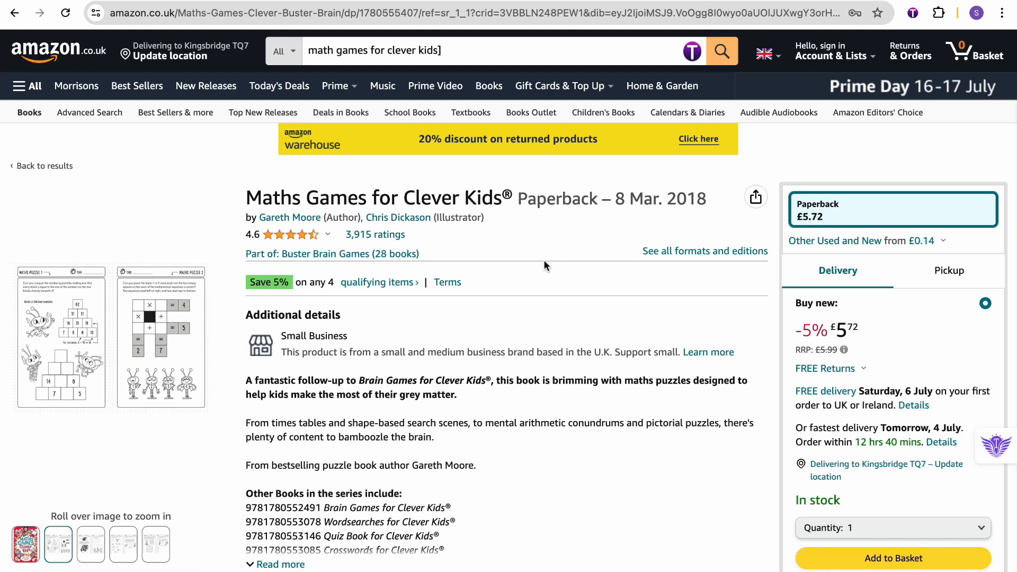
Step: Check the customer ratings of Maths Games for Clever Kids and look over its sample pages and frequently bought together titles
drag(426, 236, 343, 235)
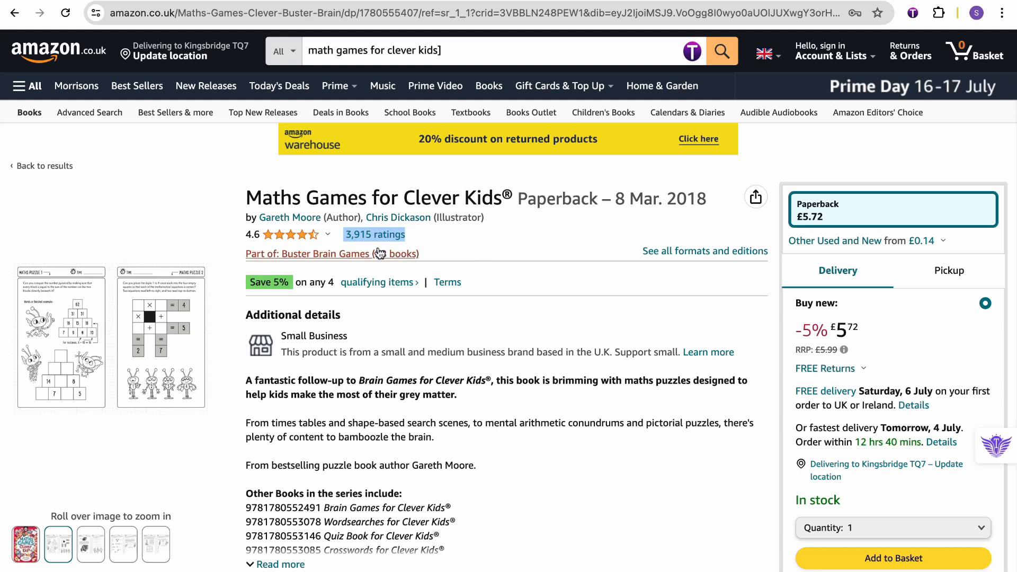
click(427, 236)
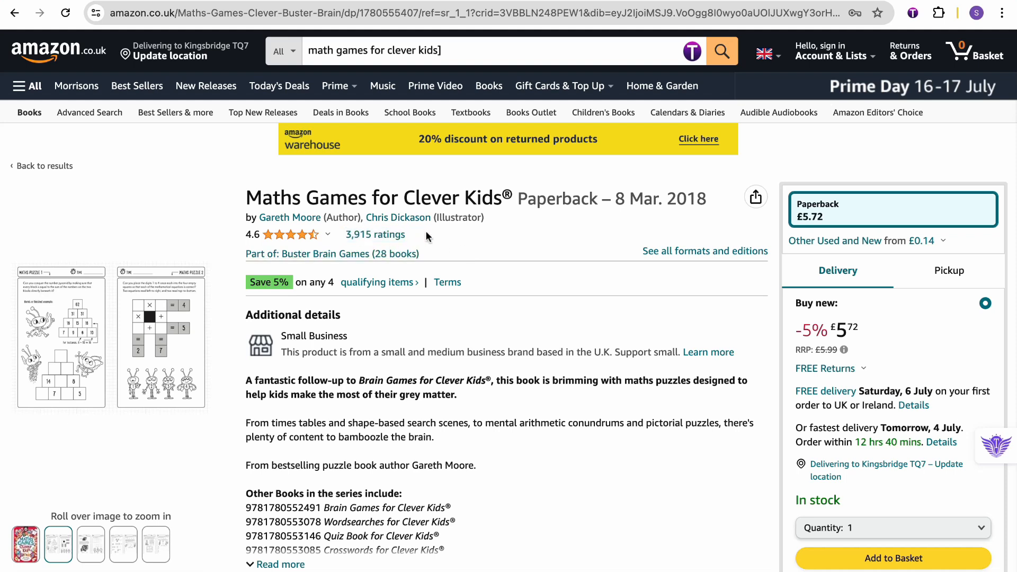
scroll(516, 380, down, 7)
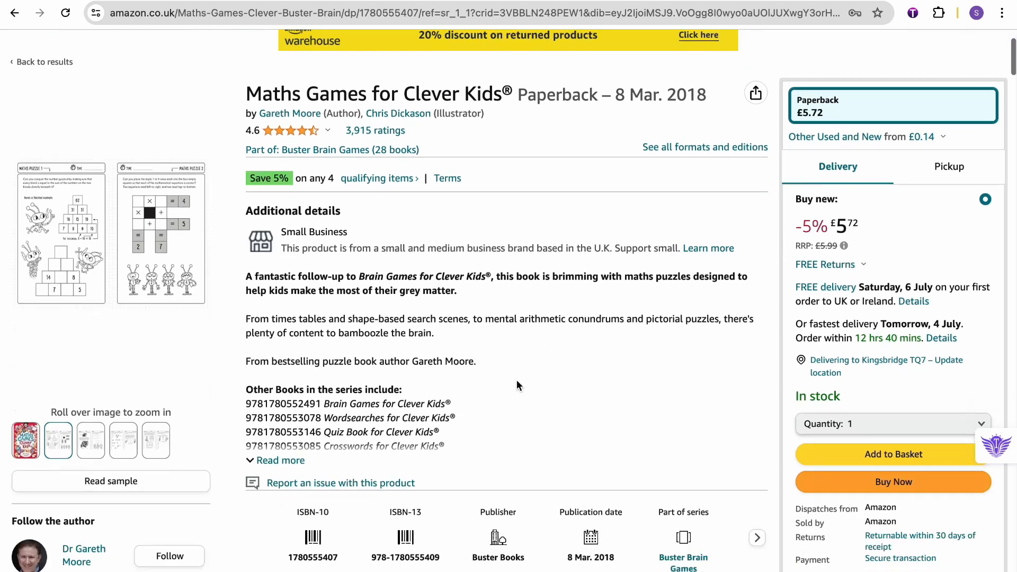
scroll(517, 380, down, 1)
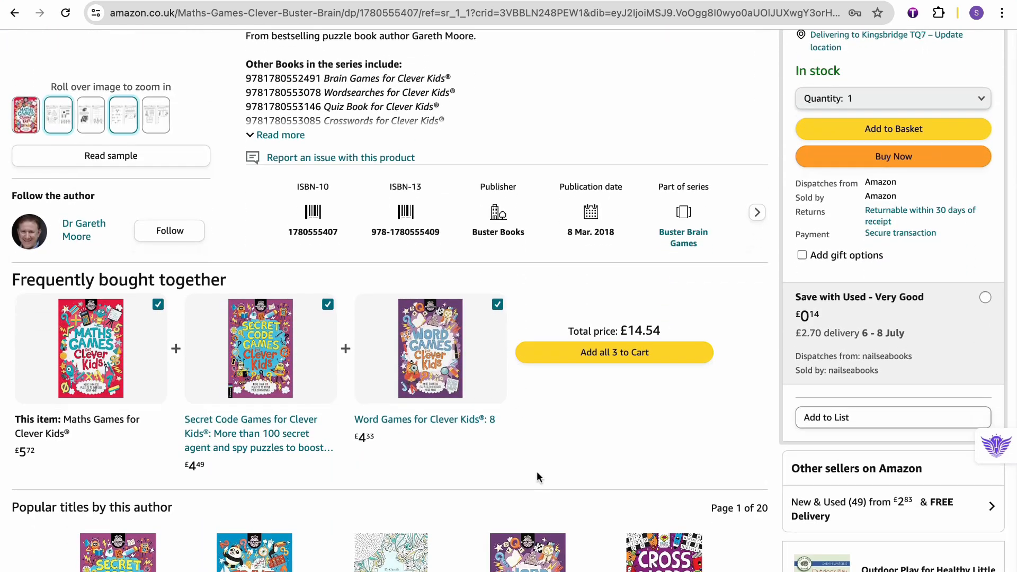
scroll(536, 474, up, 6)
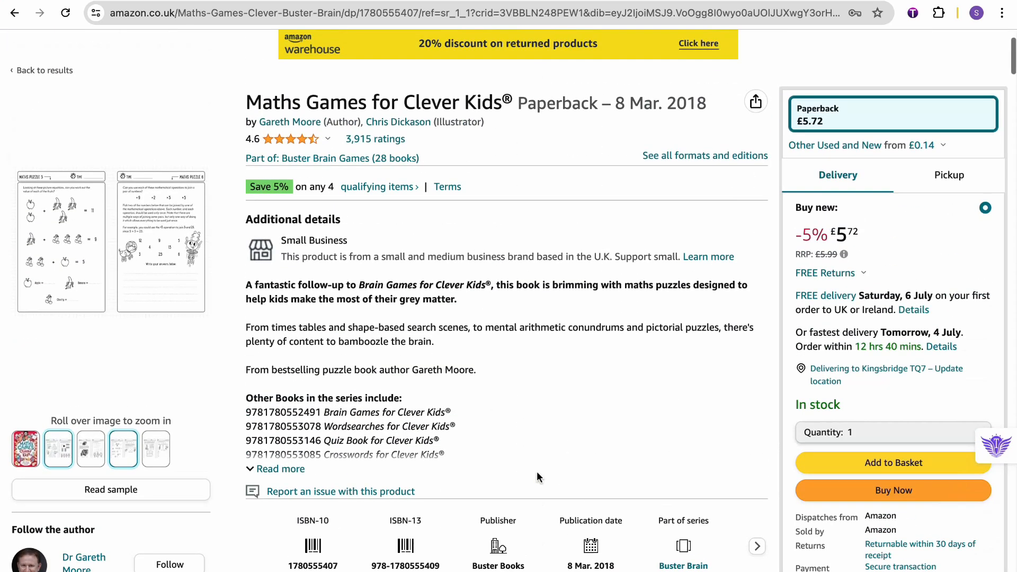
drag(423, 144, 345, 139)
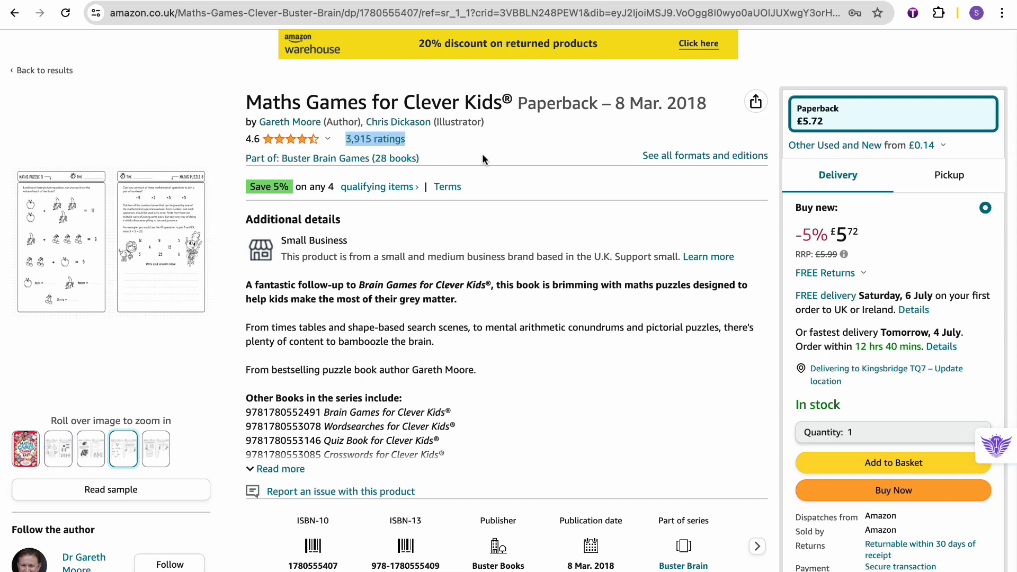
click(459, 321)
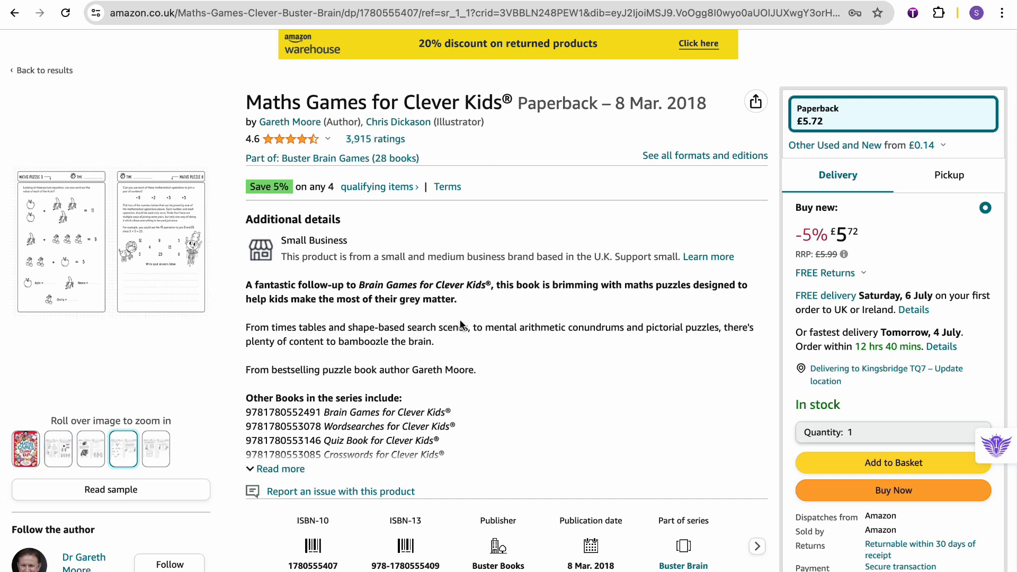
Step: Compare the Titans Pro and Titans Pro Max monthly prices on Self Publishing Titans, and return to the Amazon book page
key(alt+Left)
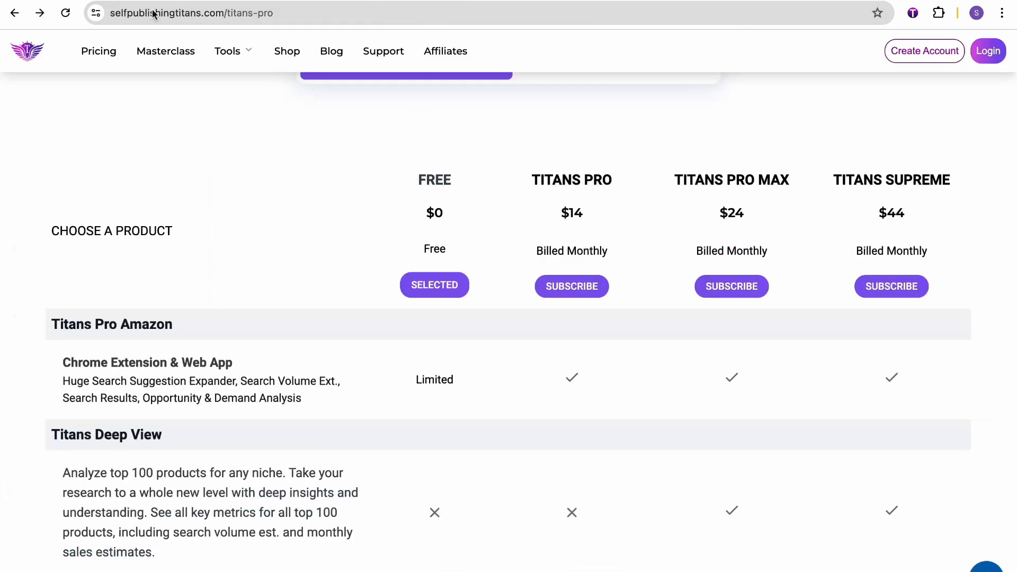
drag(725, 218, 743, 223)
click(564, 209)
click(740, 224)
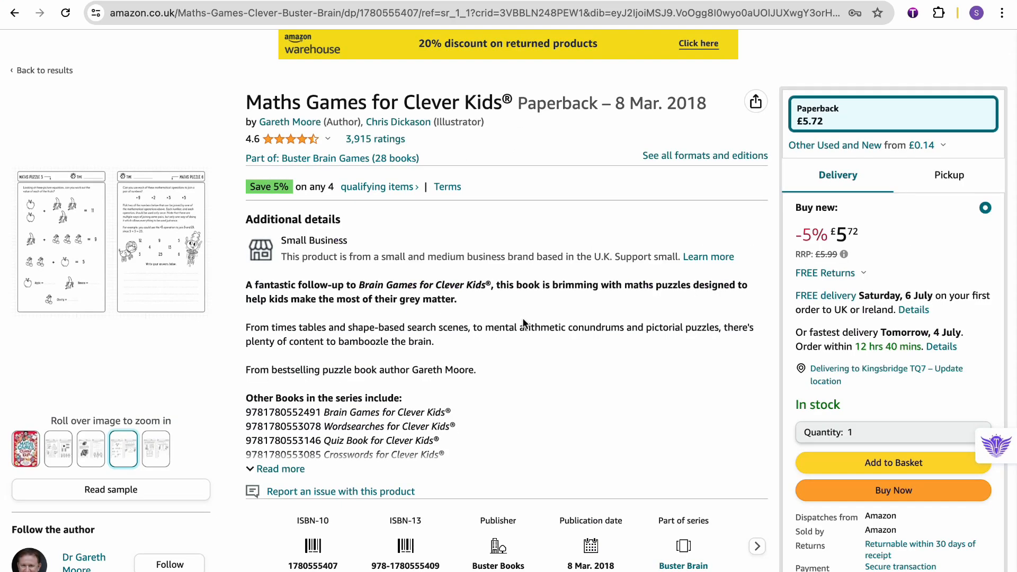
scroll(523, 320, down, 2)
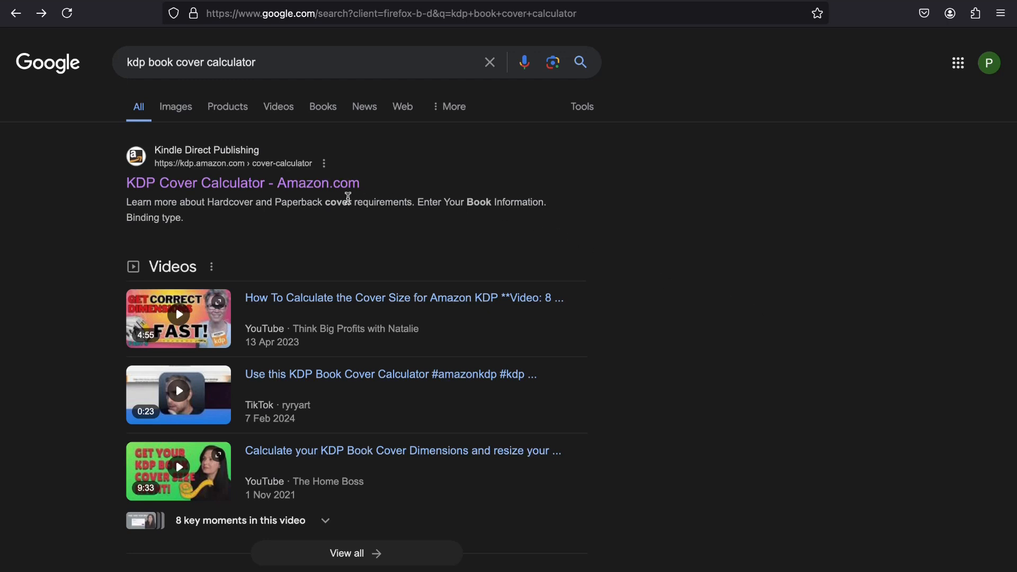
Step: Open the KDP Cover Calculator from the Google results for "kdp book cover calculator" and look over its book information form
click(343, 191)
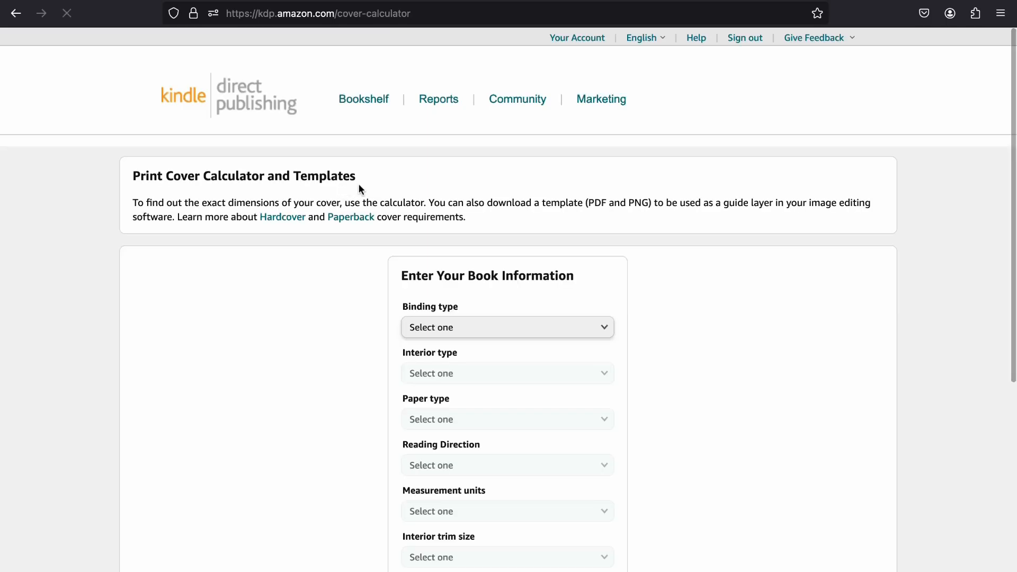
click(16, 13)
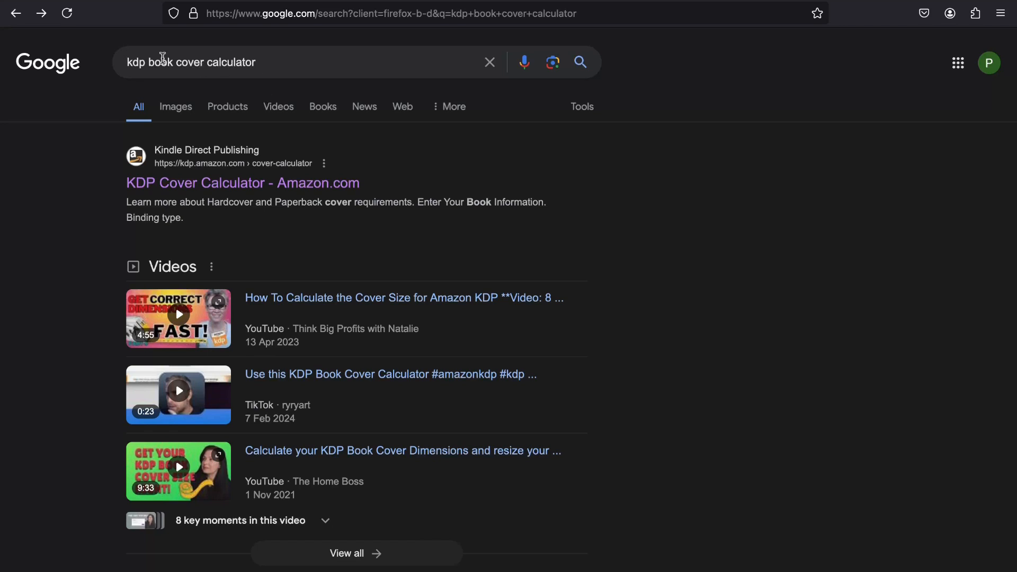
click(262, 184)
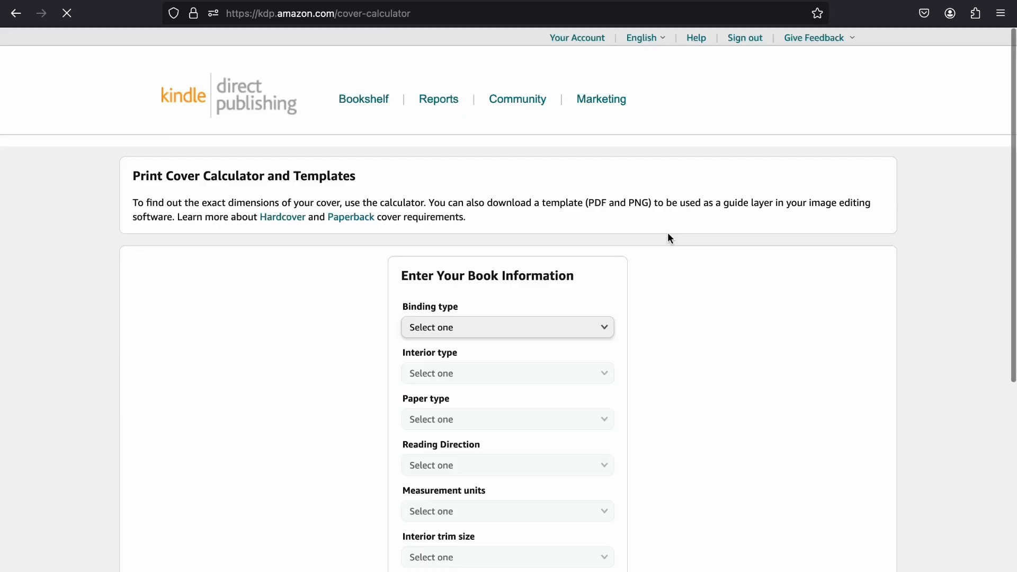
scroll(734, 255, down, 1)
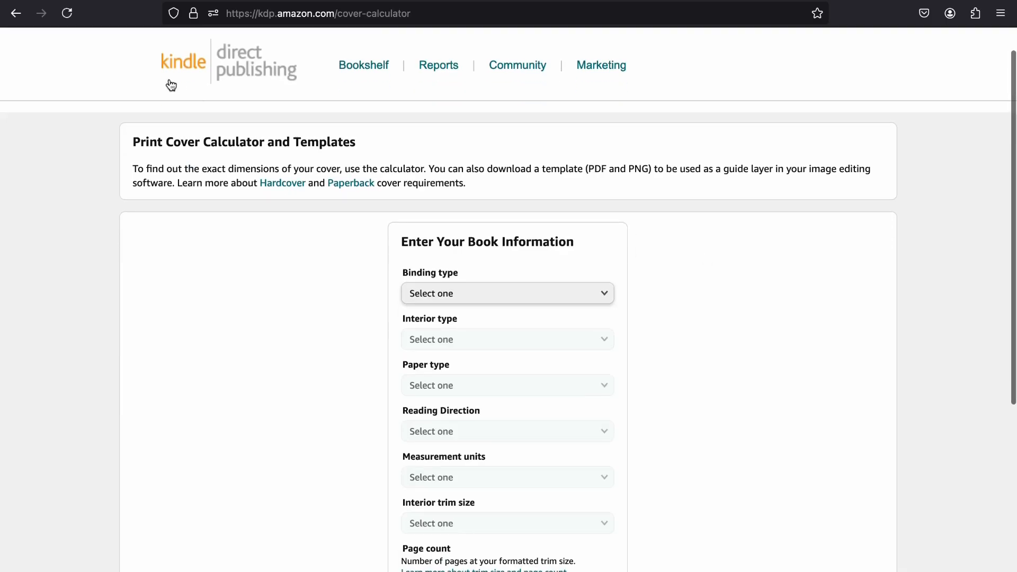
scroll(647, 210, down, 2)
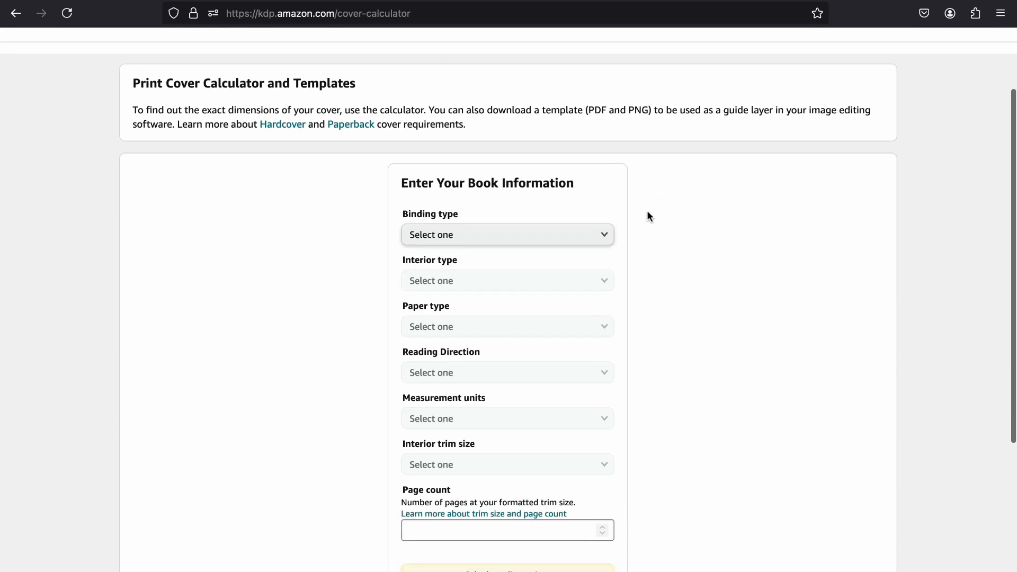
scroll(647, 211, down, 1)
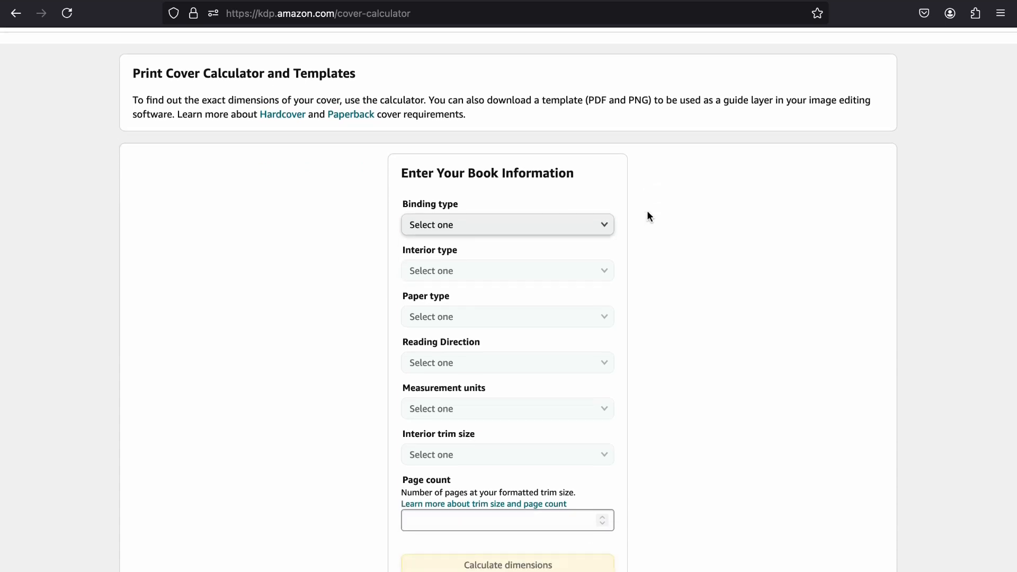
Step: Set the book's binding type to Paperback, interior type to Black & white and paper type to White paper
click(576, 222)
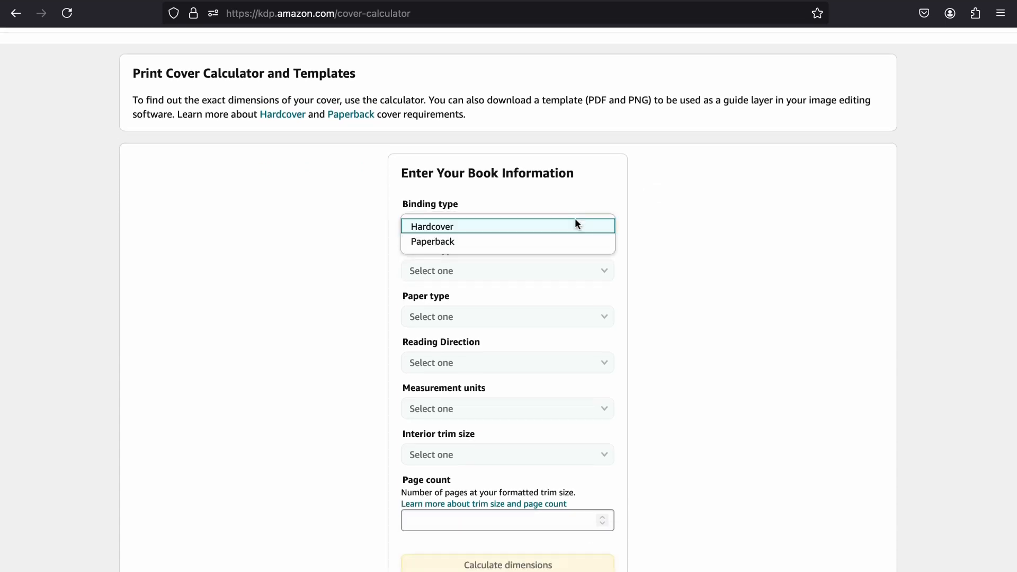
click(568, 241)
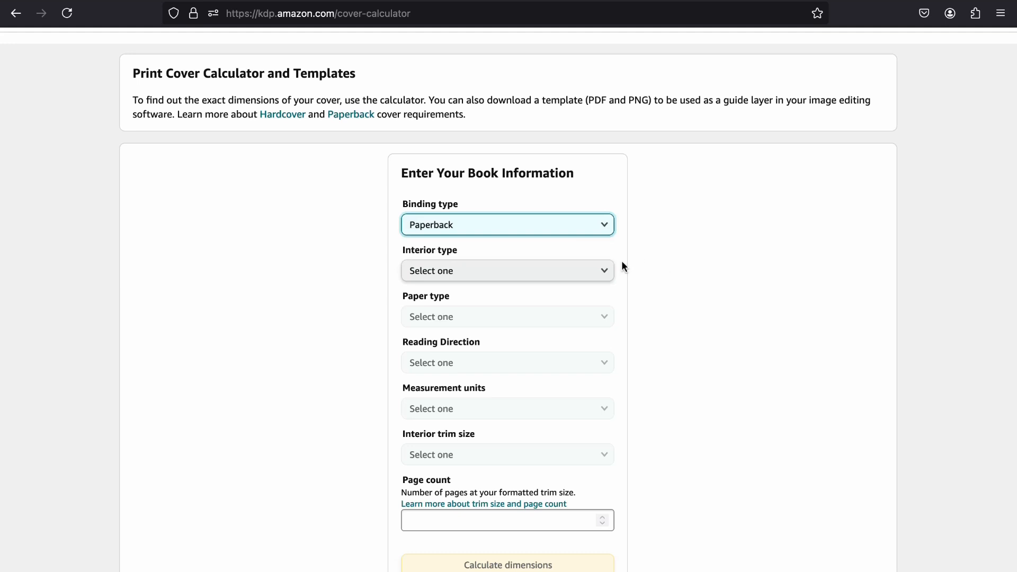
click(587, 273)
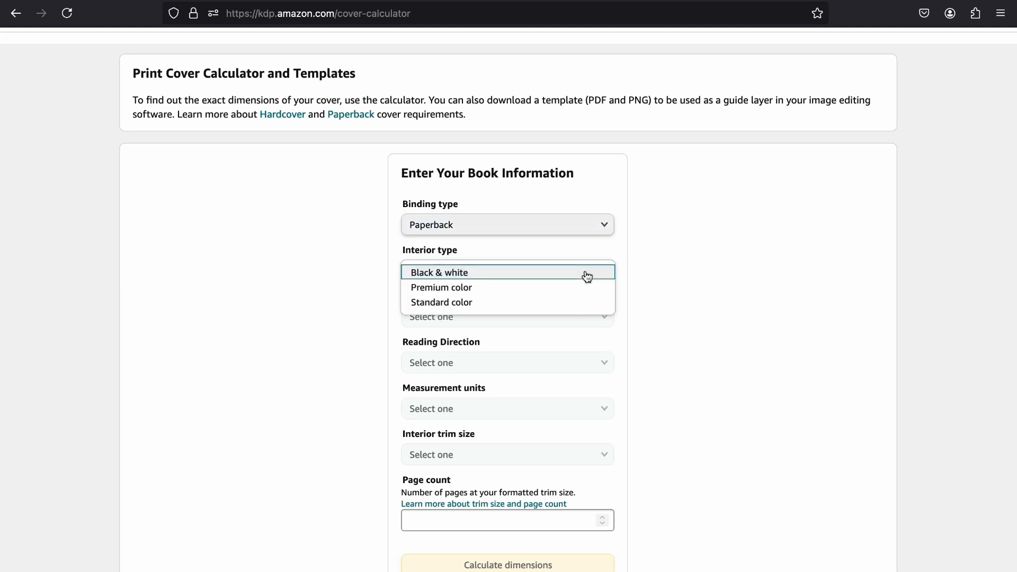
click(587, 272)
scroll(712, 293, down, 1)
click(602, 270)
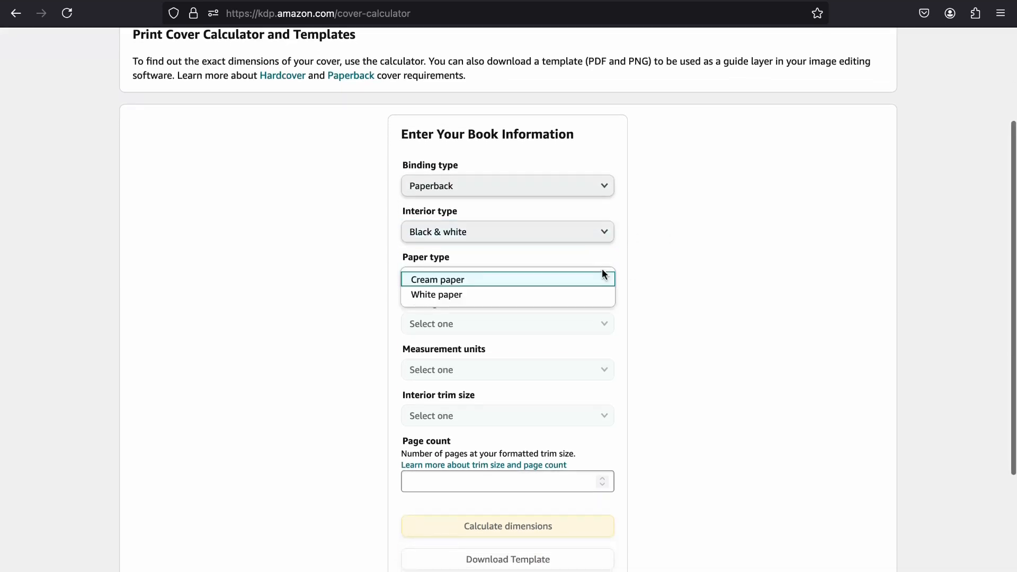
click(519, 295)
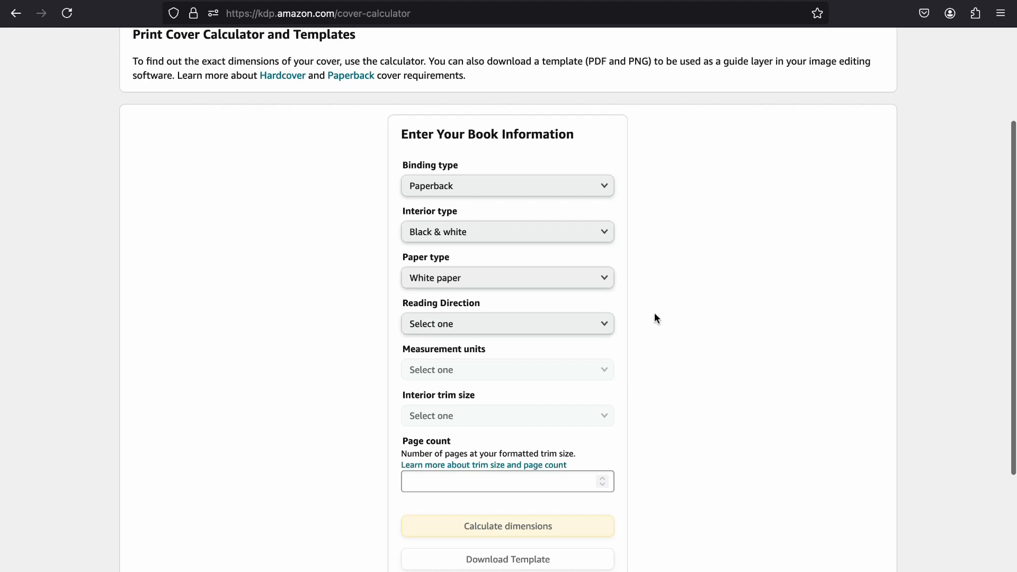
Step: Set the reading direction to Left to Right, measurement units to Inches and interior trim size to 6 x 9 in
click(563, 331)
click(526, 334)
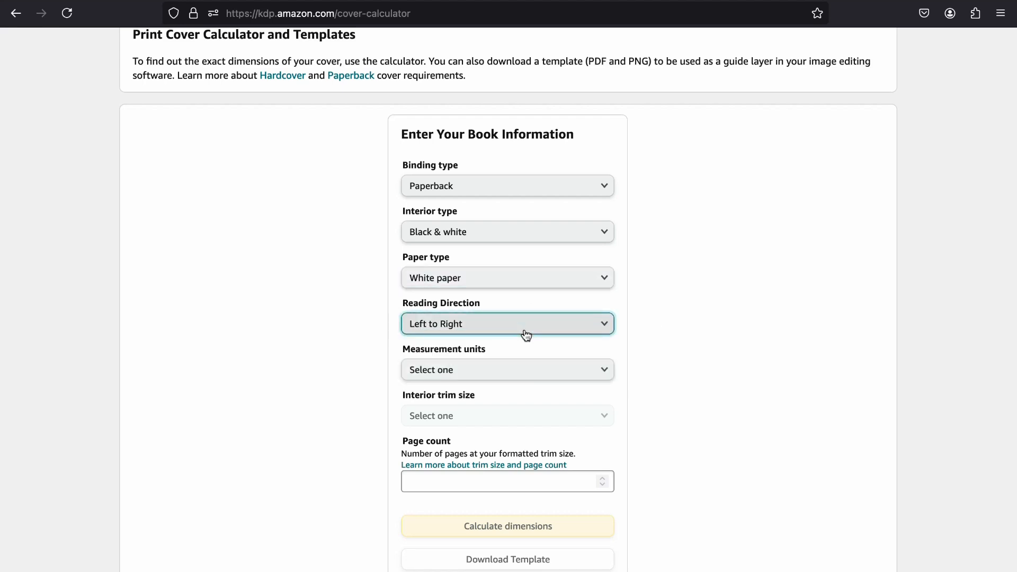
click(527, 370)
click(527, 371)
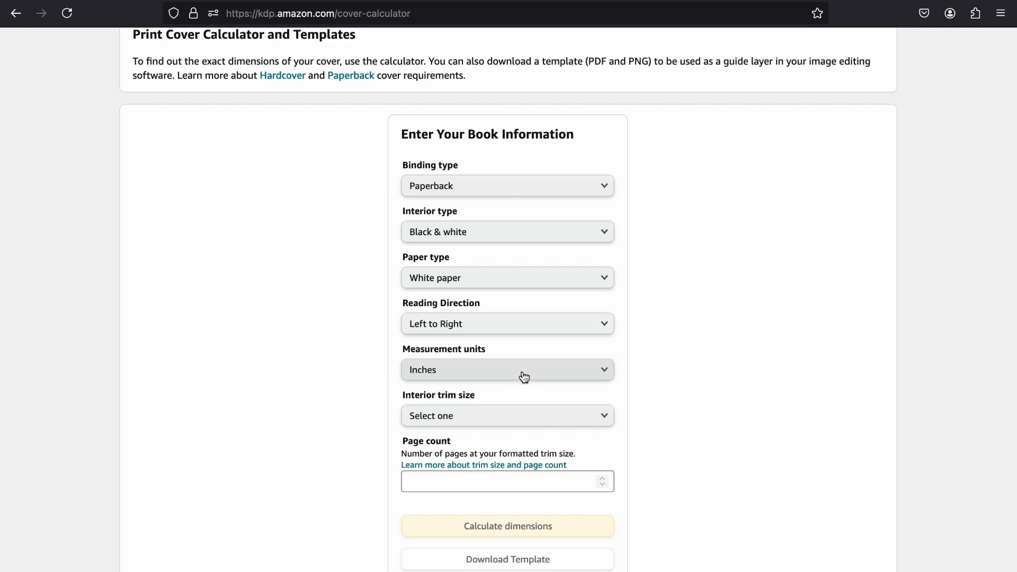
click(511, 413)
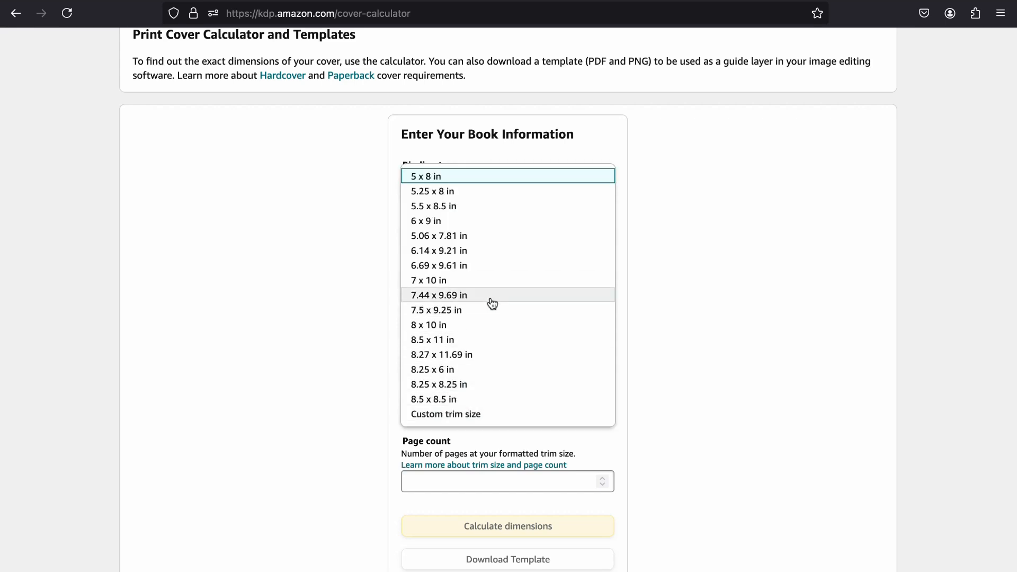
click(456, 222)
scroll(715, 419, down, 2)
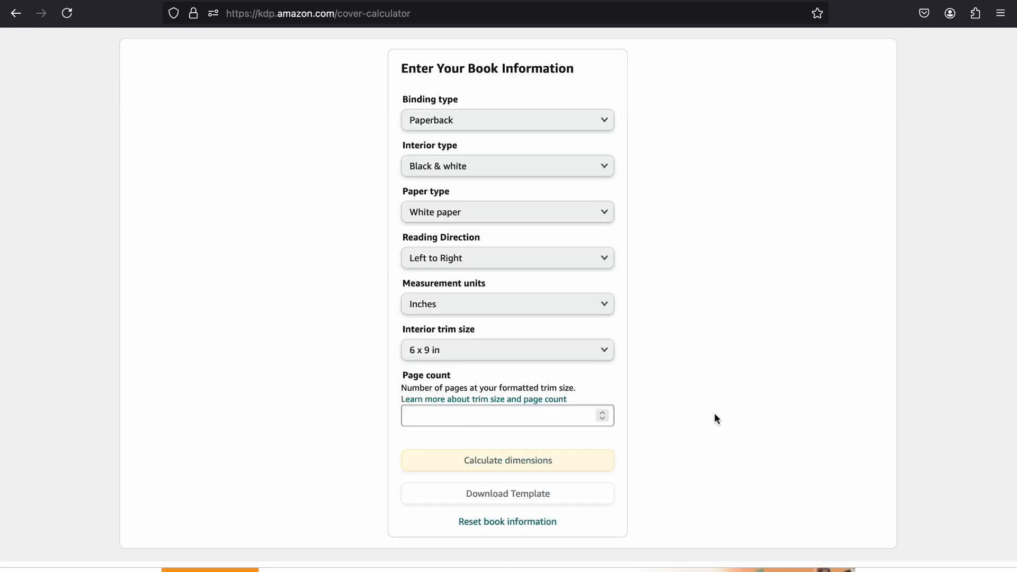
Step: Enter a page count of 120 and calculate the cover dimensions
click(504, 409)
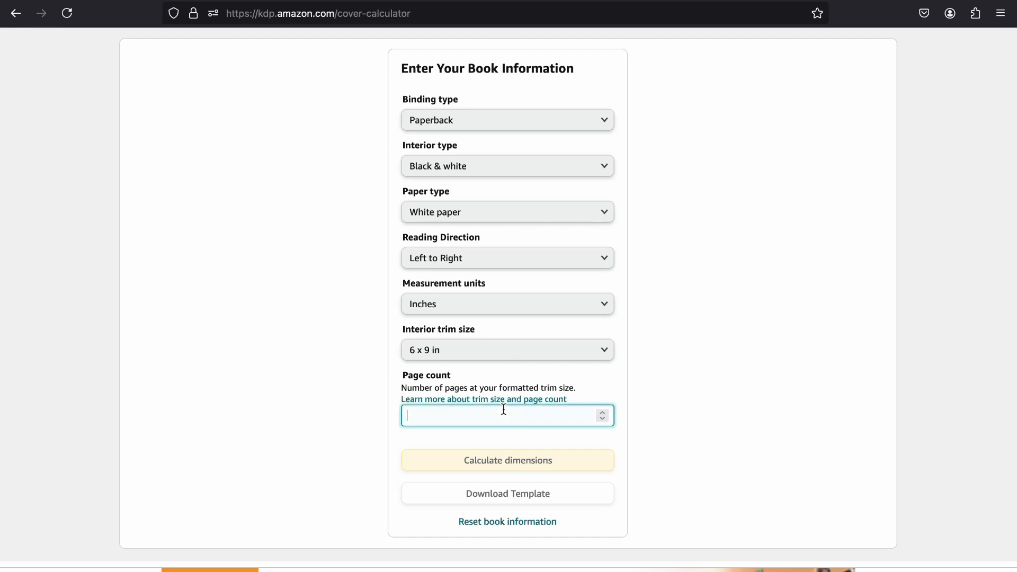
text(120)
click(646, 441)
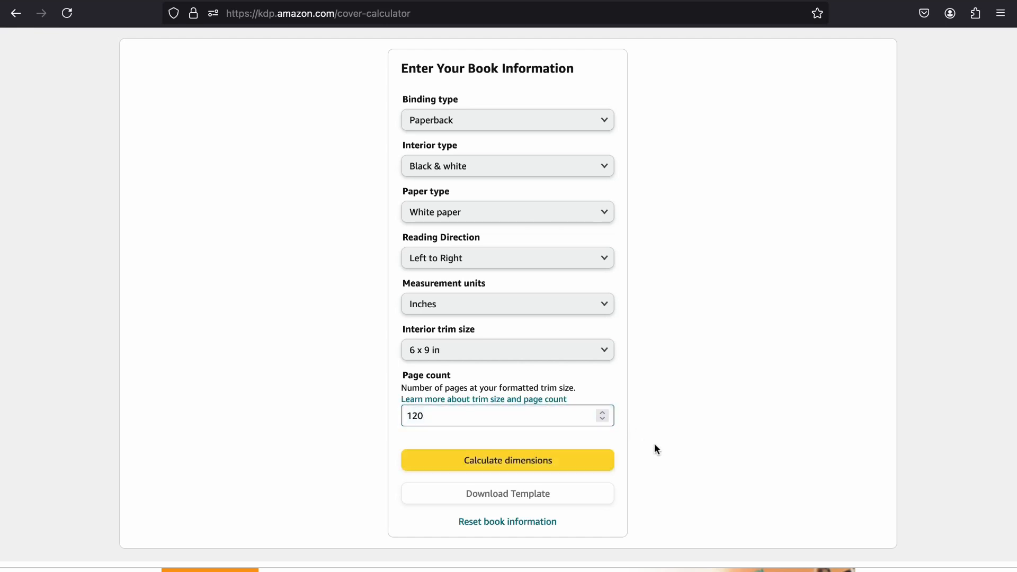
click(595, 466)
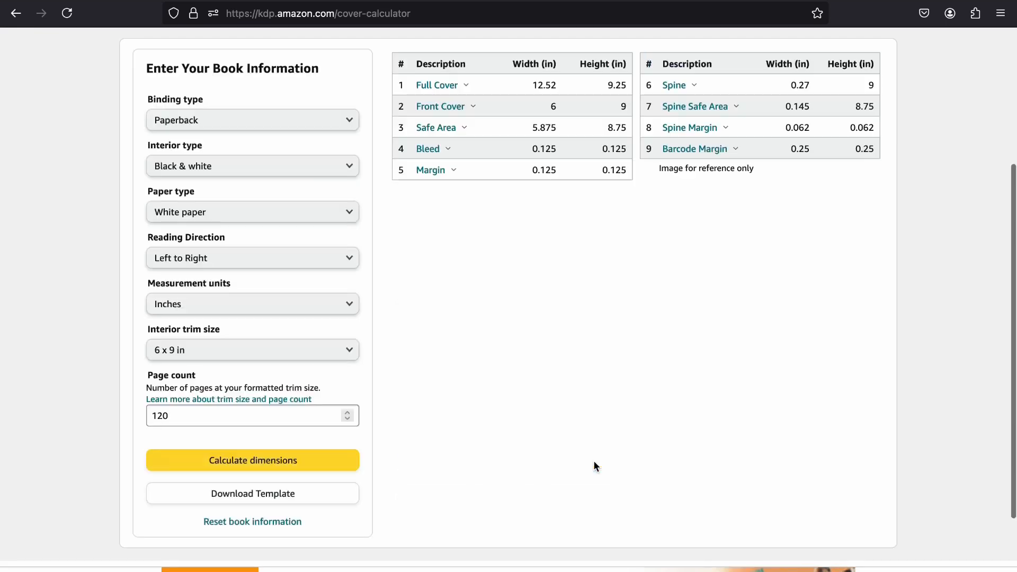
Step: Examine the calculated full cover width and height along with the cover layout diagram
scroll(729, 270, down, 1)
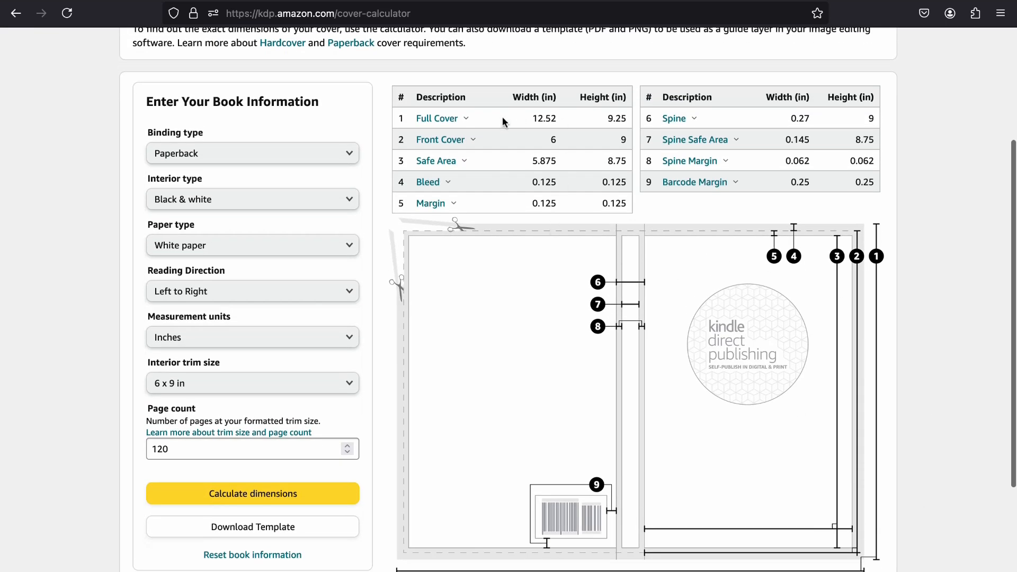
drag(398, 119, 623, 118)
click(560, 119)
click(555, 119)
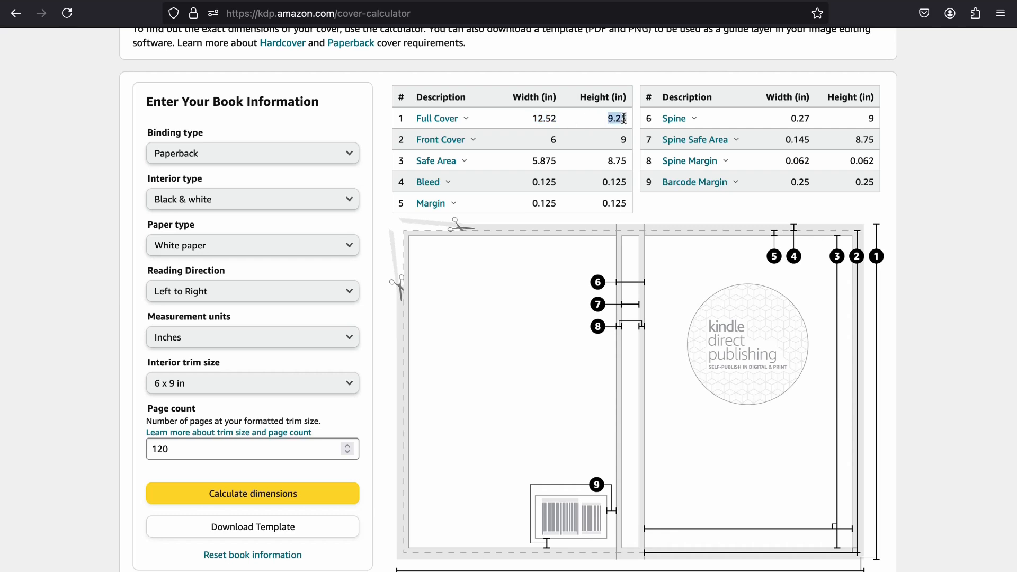
click(624, 118)
scroll(624, 115, down, 2)
scroll(622, 121, up, 2)
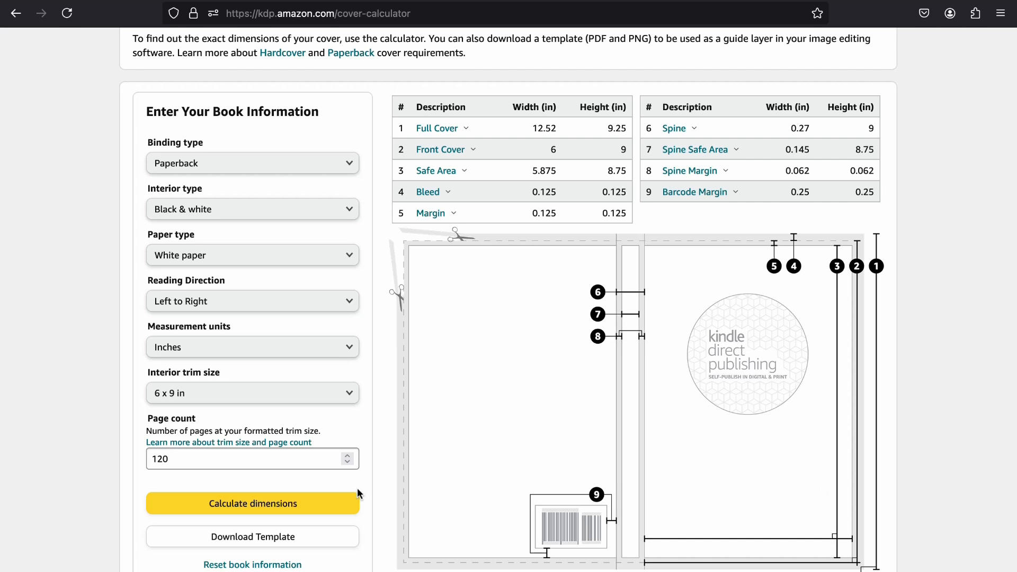
Step: Download the cover template for the 6 x 9 in paperback and check the full cover width
click(329, 535)
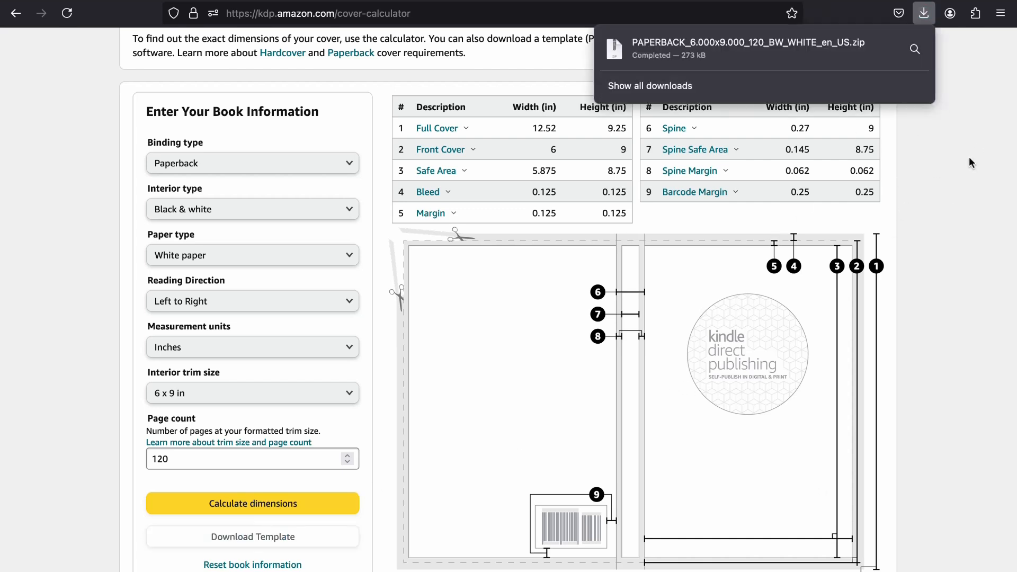
click(968, 179)
drag(559, 129, 538, 130)
click(539, 154)
double_click(545, 130)
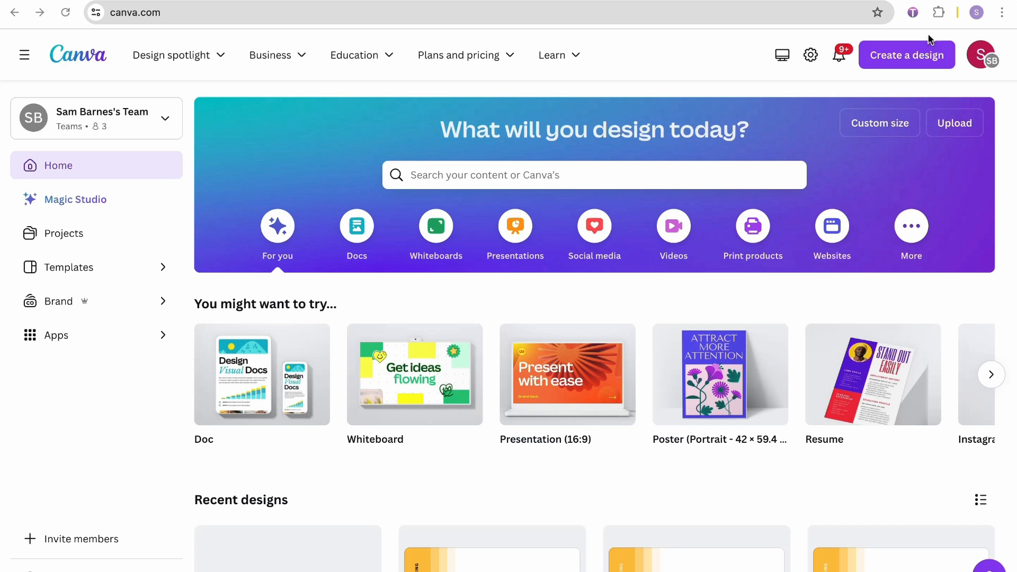
Step: Switch to Canva and create a custom-size design 12.52 in wide and 9.25 in high
click(909, 58)
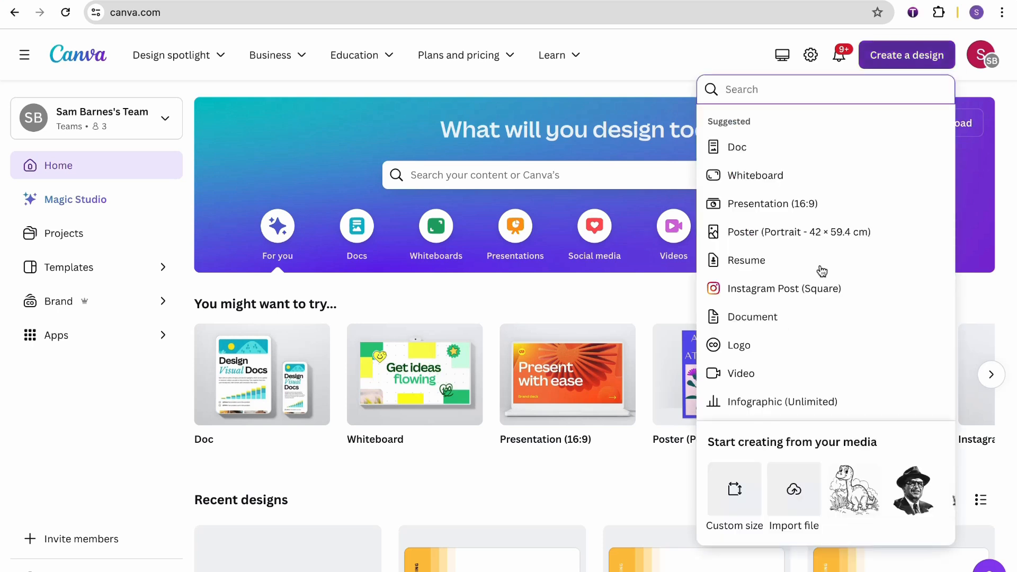
click(746, 480)
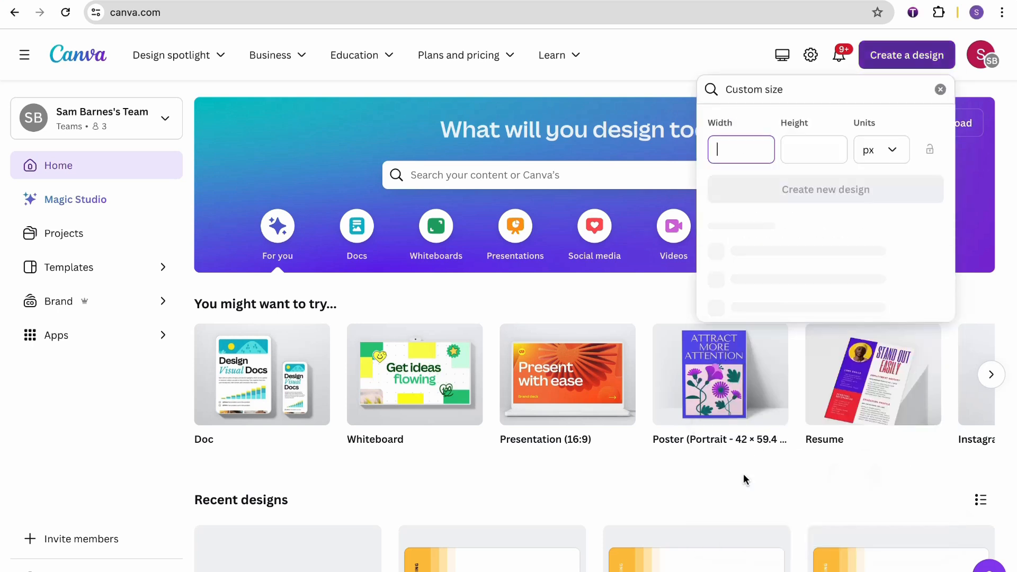
click(880, 151)
click(855, 217)
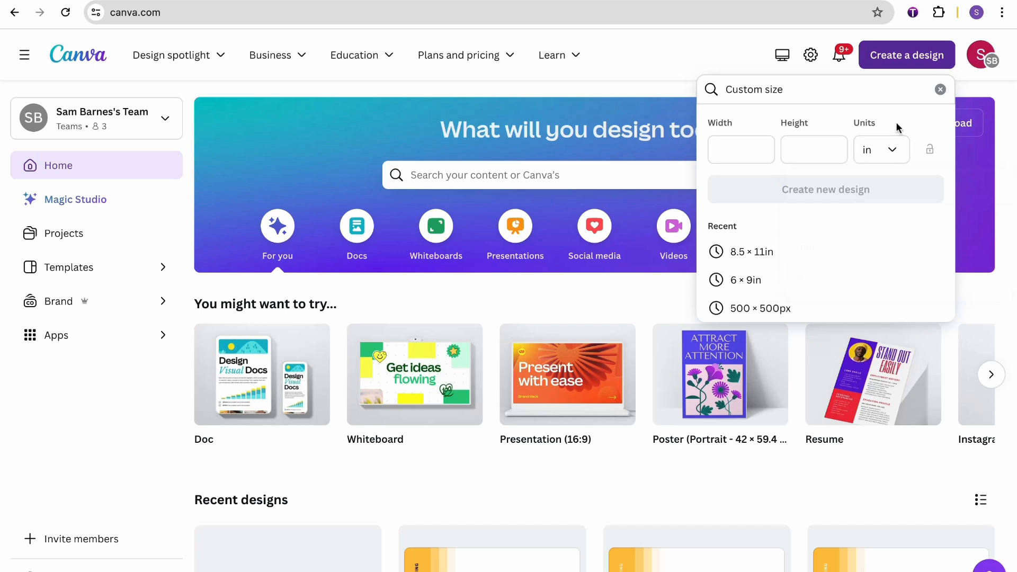
click(763, 138)
click(753, 146)
text(12.52)
click(808, 146)
text(9.25)
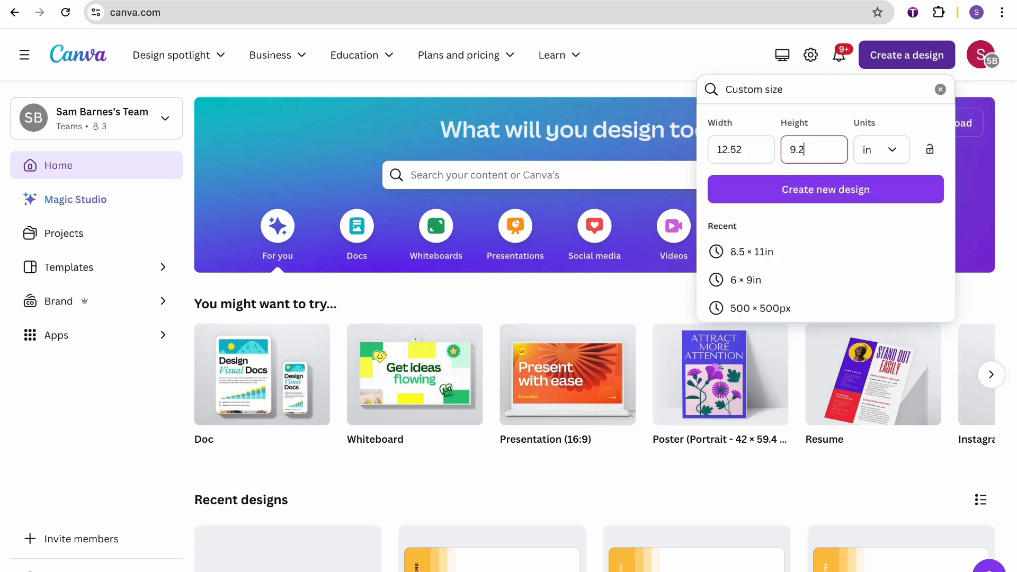
key(Return)
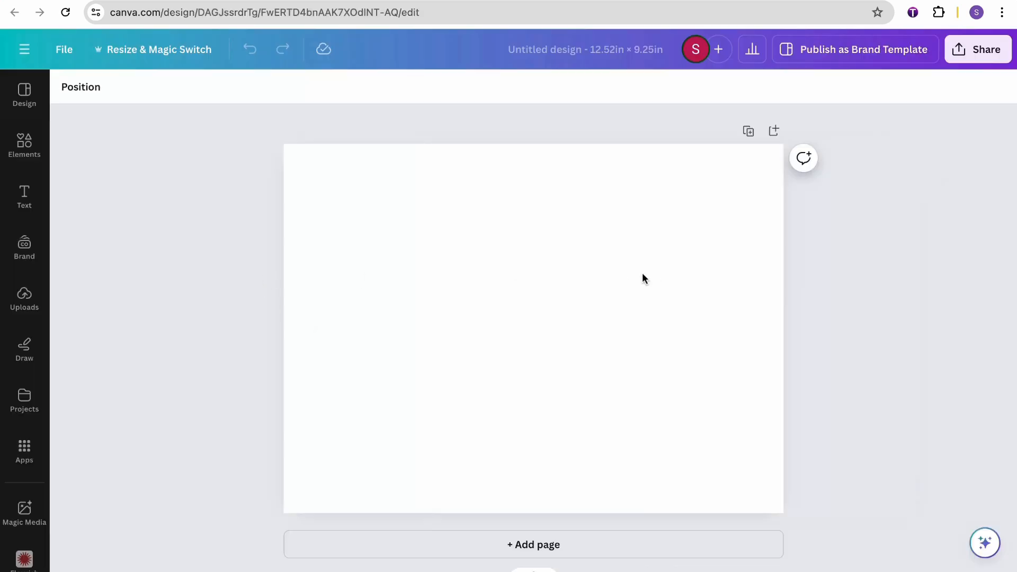
Step: Paste the KDP cover template image onto the blank page, align it with the upper-left page corner and enlarge it to fill the page
click(491, 362)
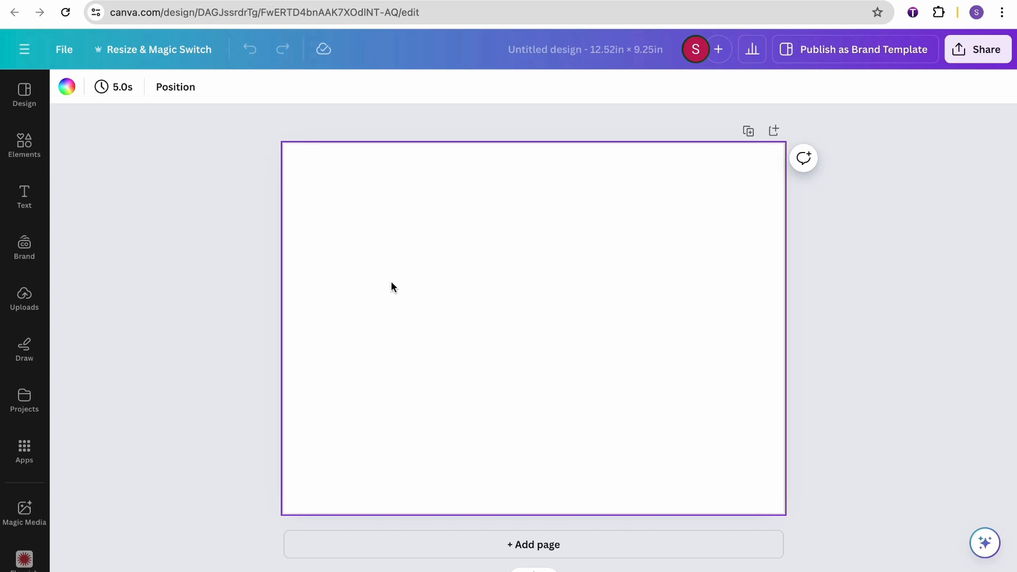
click(856, 291)
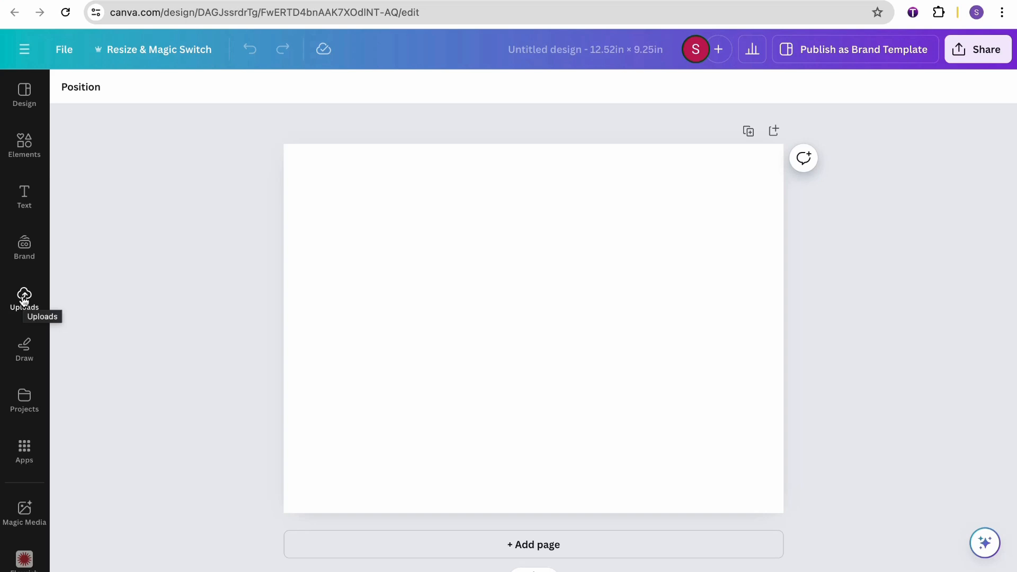
key(ctrl+v)
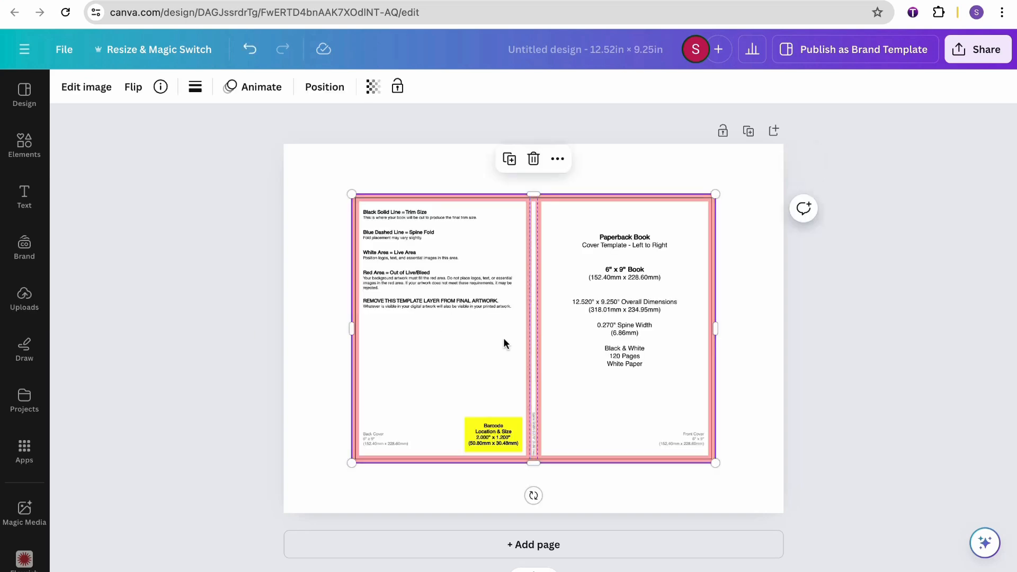
drag(507, 343, 441, 294)
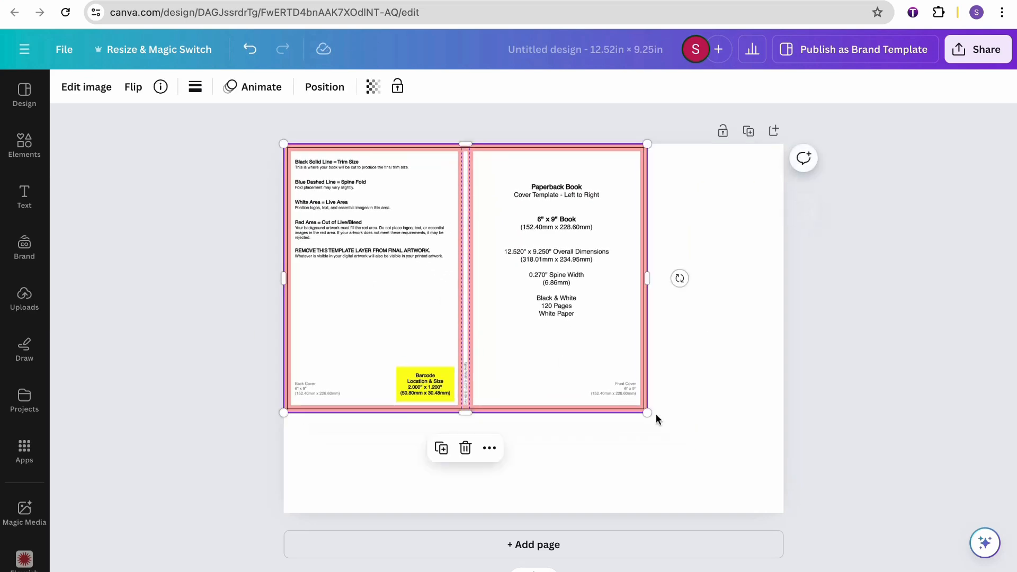
mouse_move(615, 395)
mouse_down()
mouse_move(626, 410)
mouse_move(613, 390)
mouse_up()
drag(654, 421, 783, 524)
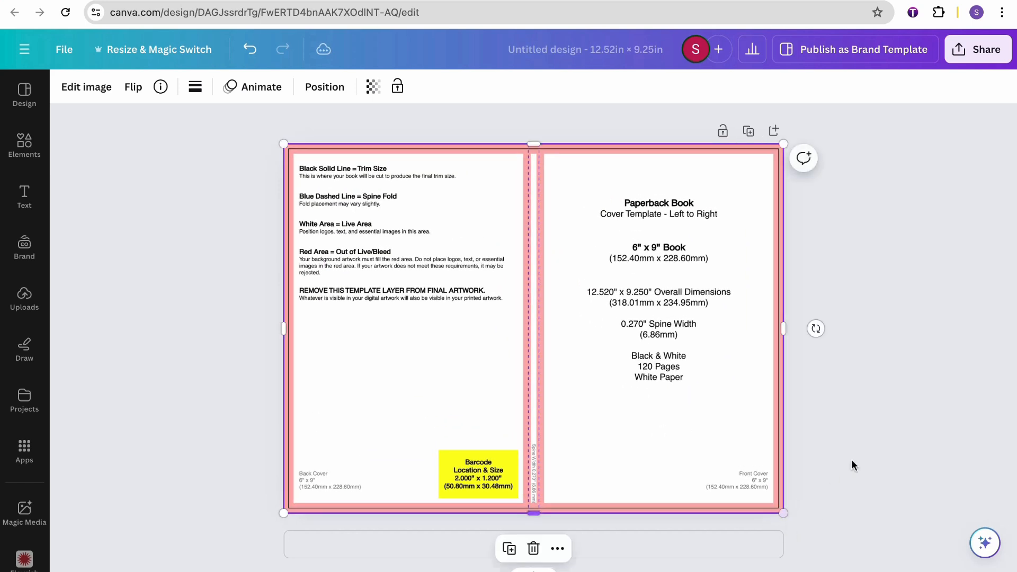
click(854, 465)
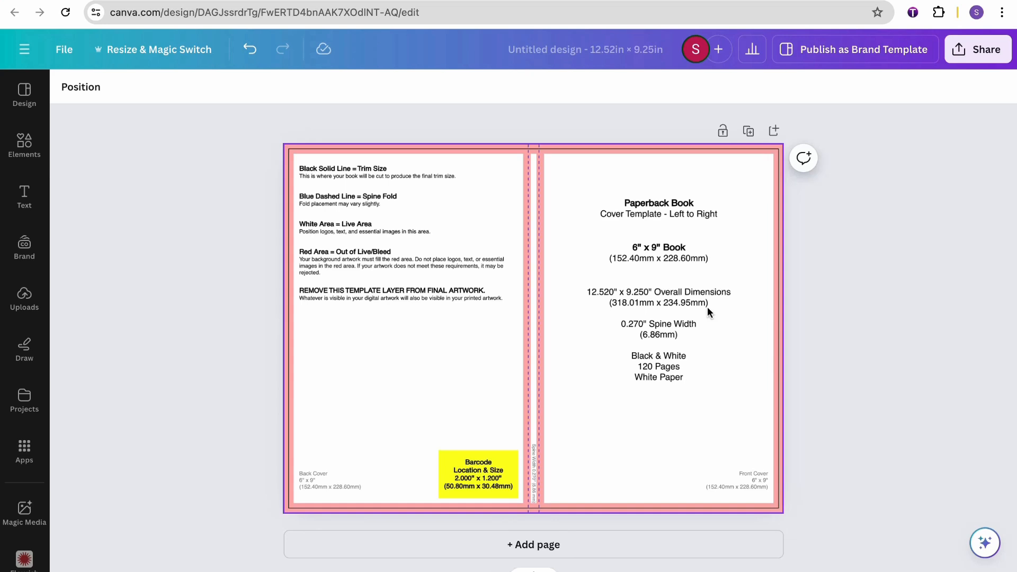
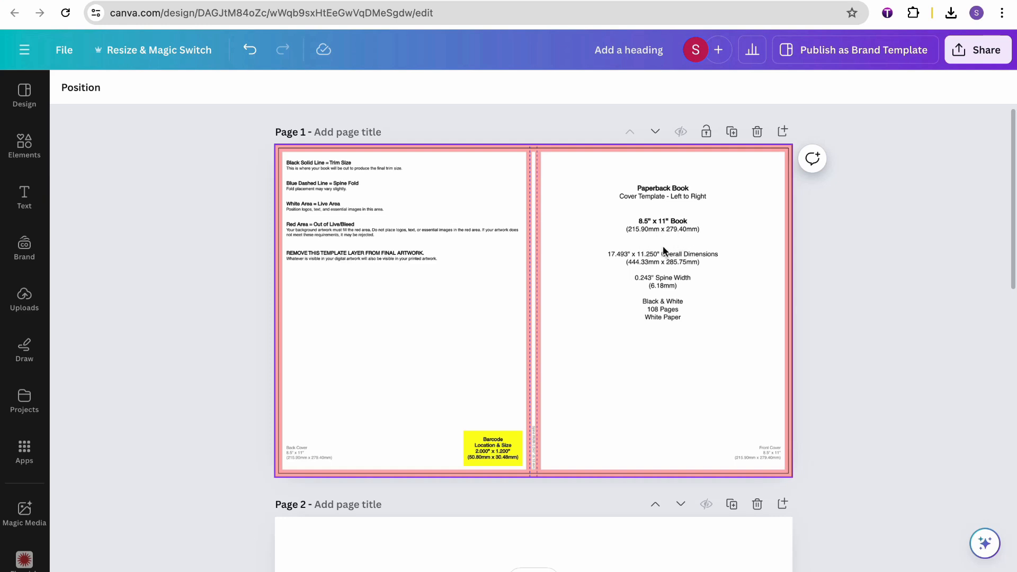
Step: In the 8.5 x 11 in example cover design, look over the template page, the blank page and the finished Simple Coloring cover
click(662, 245)
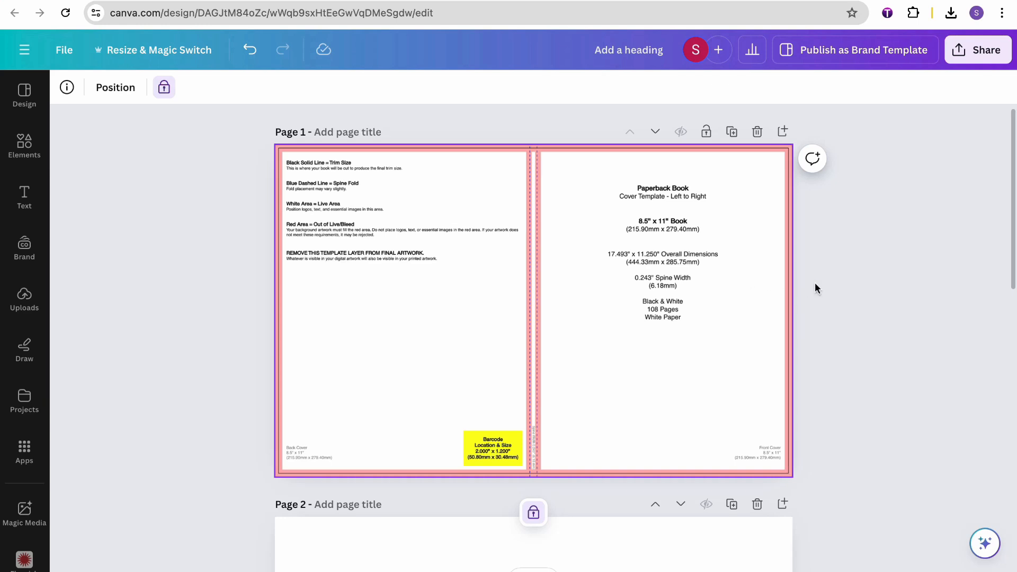
click(816, 284)
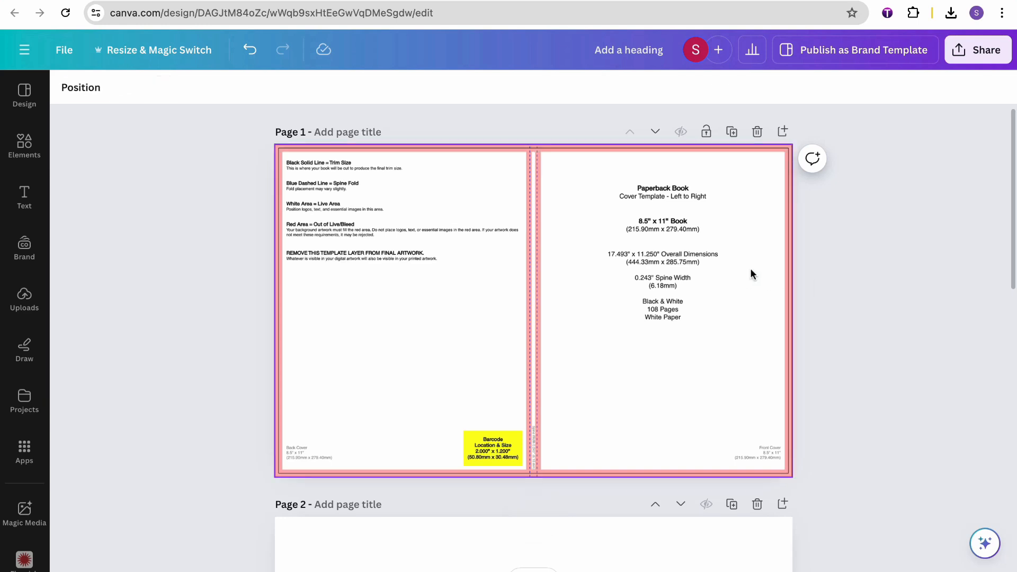
scroll(750, 270, down, 11)
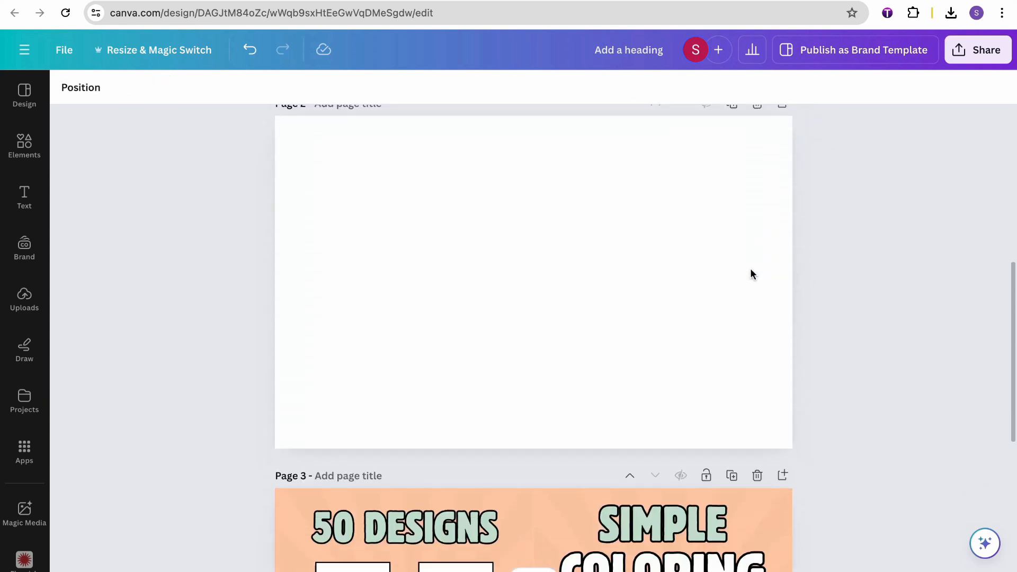
scroll(750, 268, down, 2)
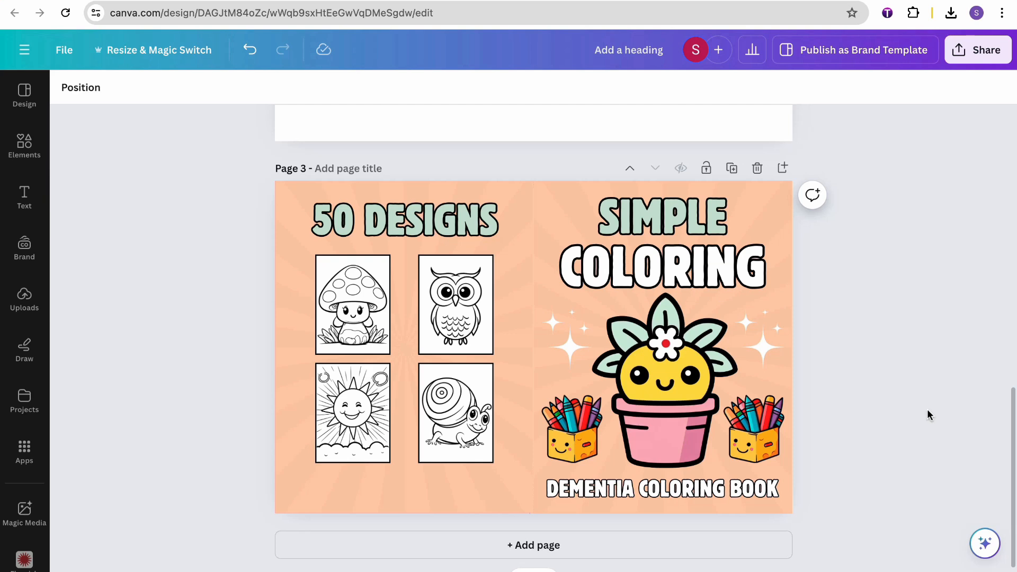
scroll(927, 409, up, 6)
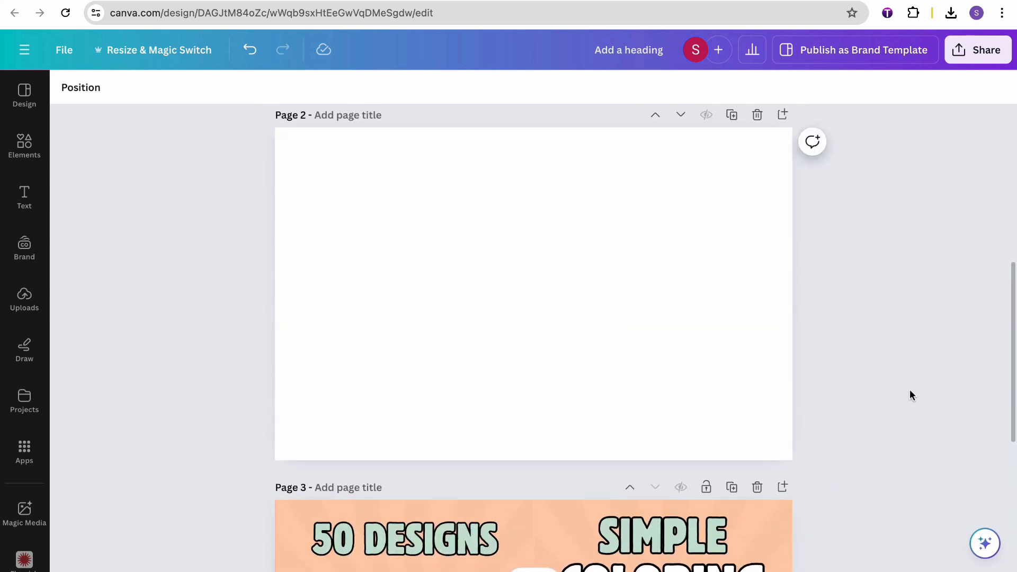
scroll(857, 312, down, 6)
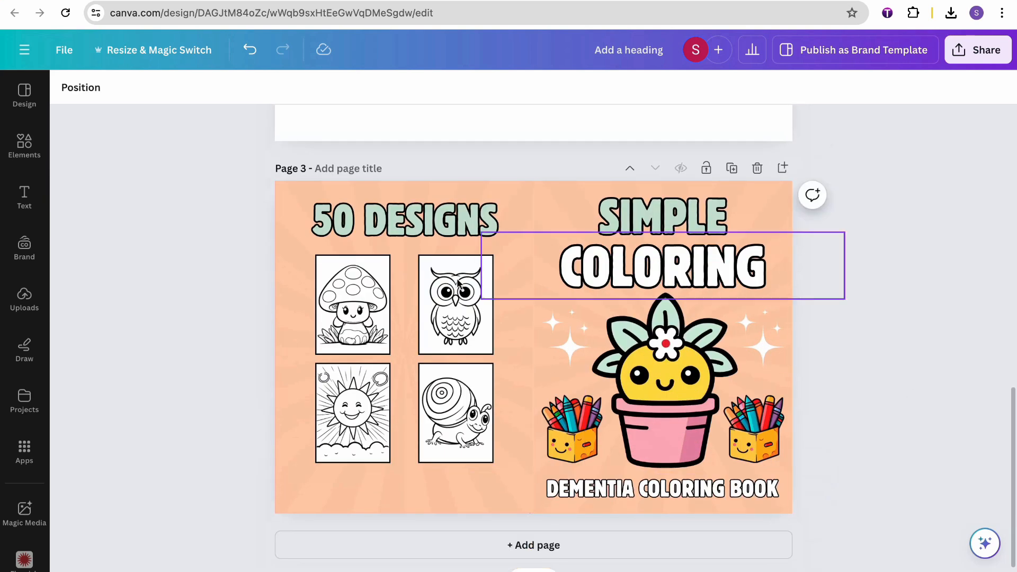
Step: Unlock the template image on page 1, lock it again, and try to move it on the page
scroll(828, 455, up, 15)
click(700, 287)
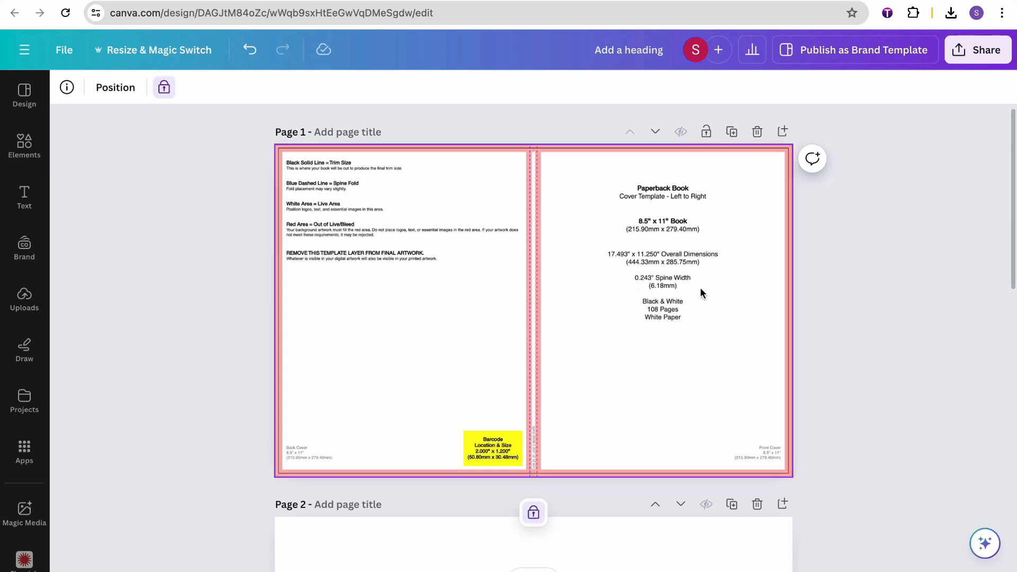
click(533, 512)
click(557, 513)
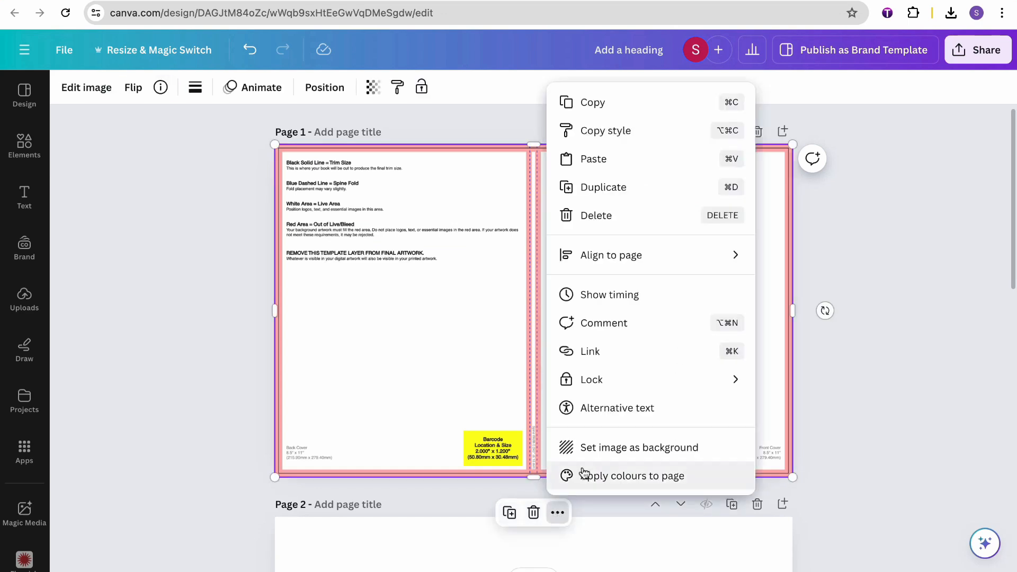
mouse_move(632, 382)
click(799, 380)
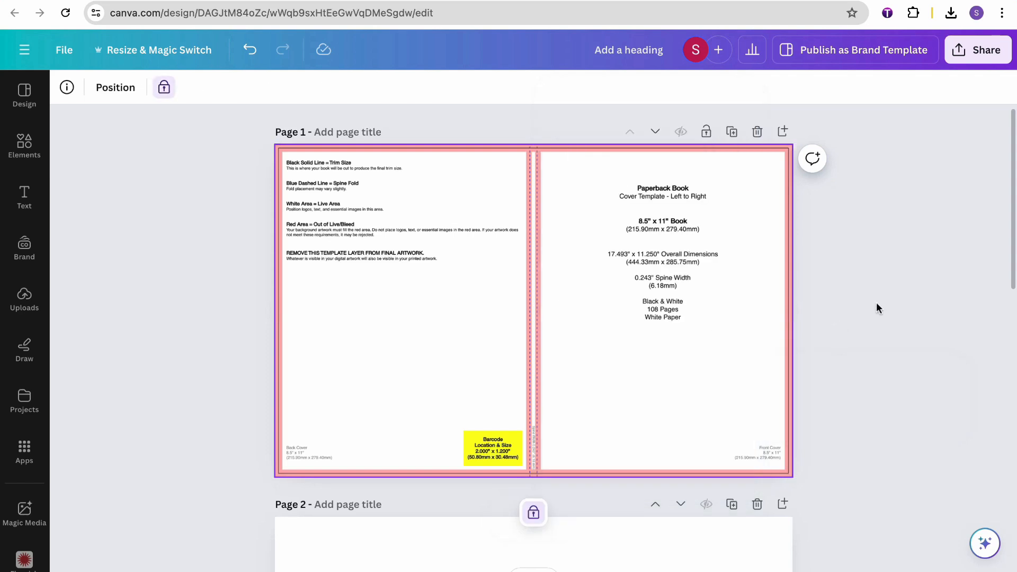
mouse_move(640, 296)
mouse_down()
mouse_move(751, 237)
mouse_move(860, 214)
mouse_up()
drag(658, 280, 768, 255)
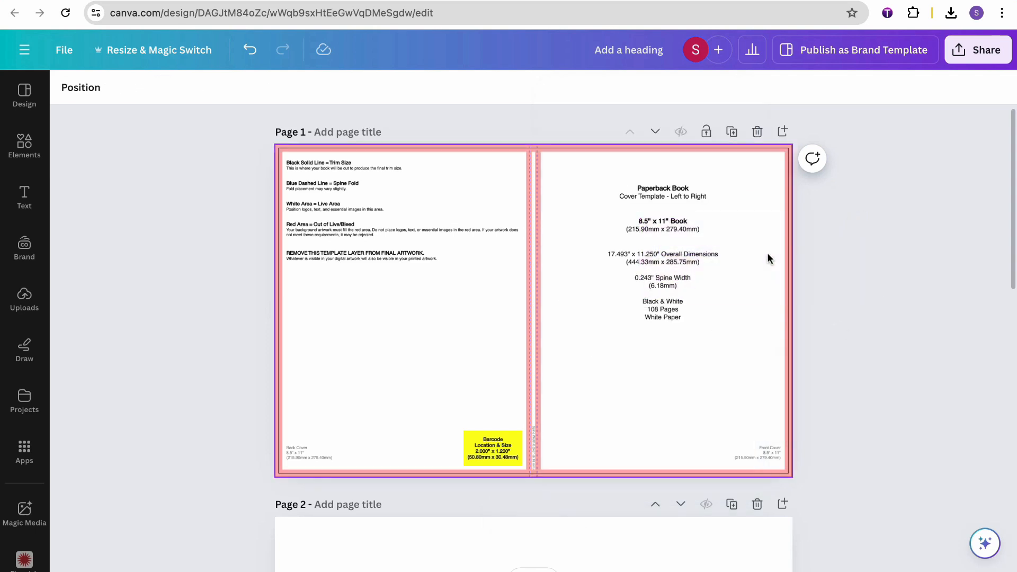
click(767, 258)
click(862, 289)
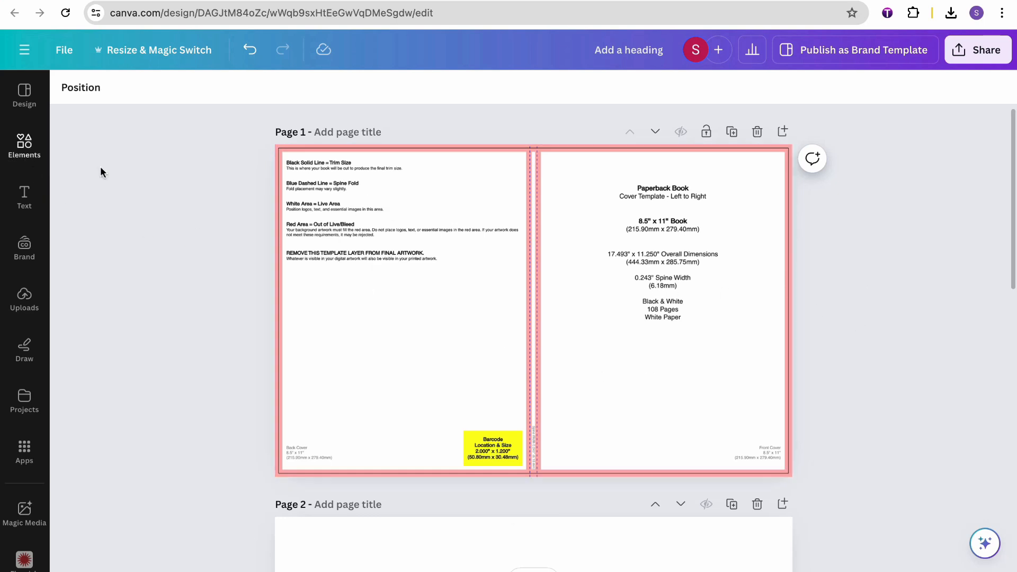
Step: Add a square shape on page 1, align it with the page's upper-left corner and stretch it to cover the whole page
click(38, 155)
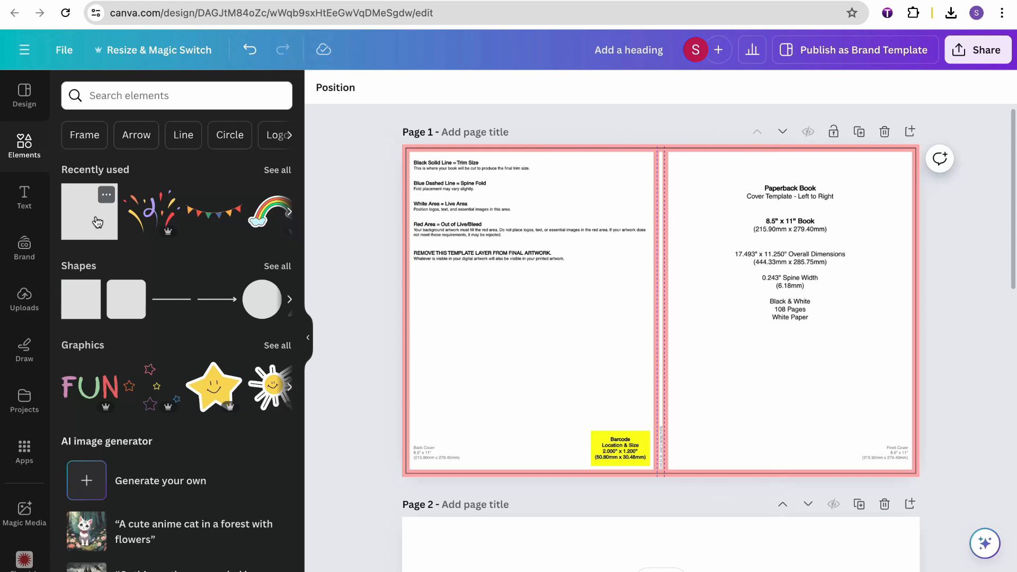
click(97, 222)
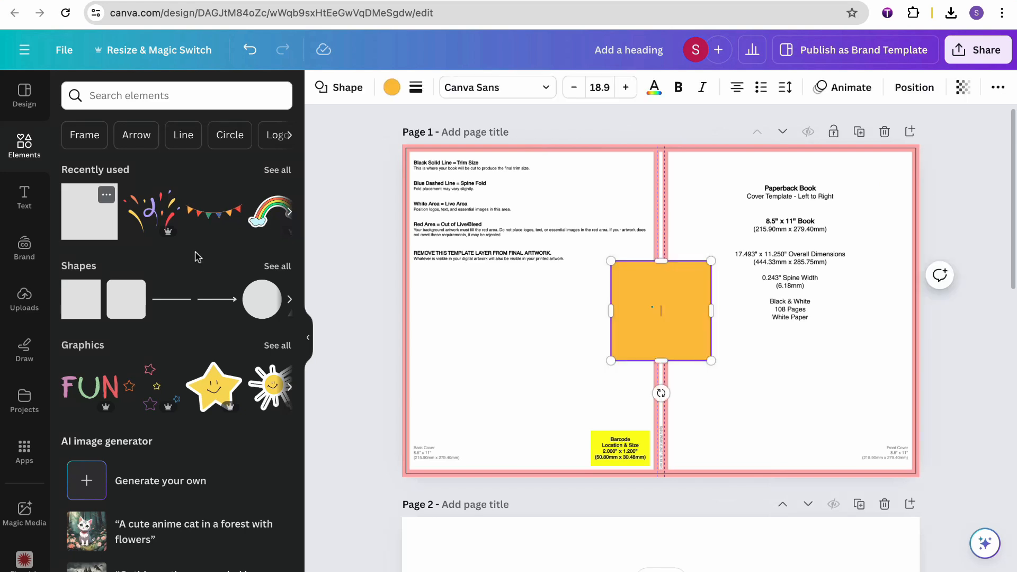
click(308, 338)
drag(552, 338, 345, 224)
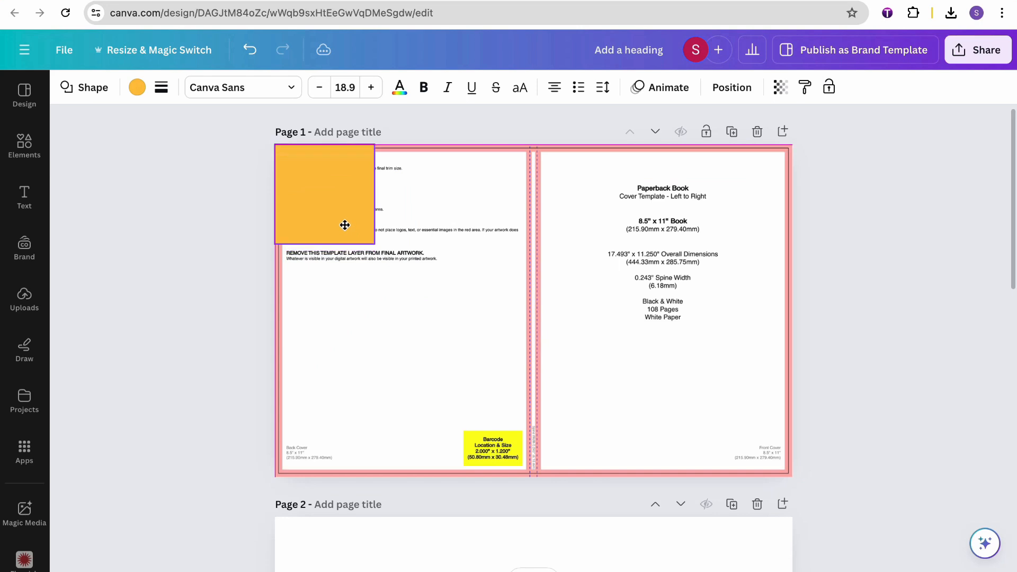
drag(514, 207, 799, 200)
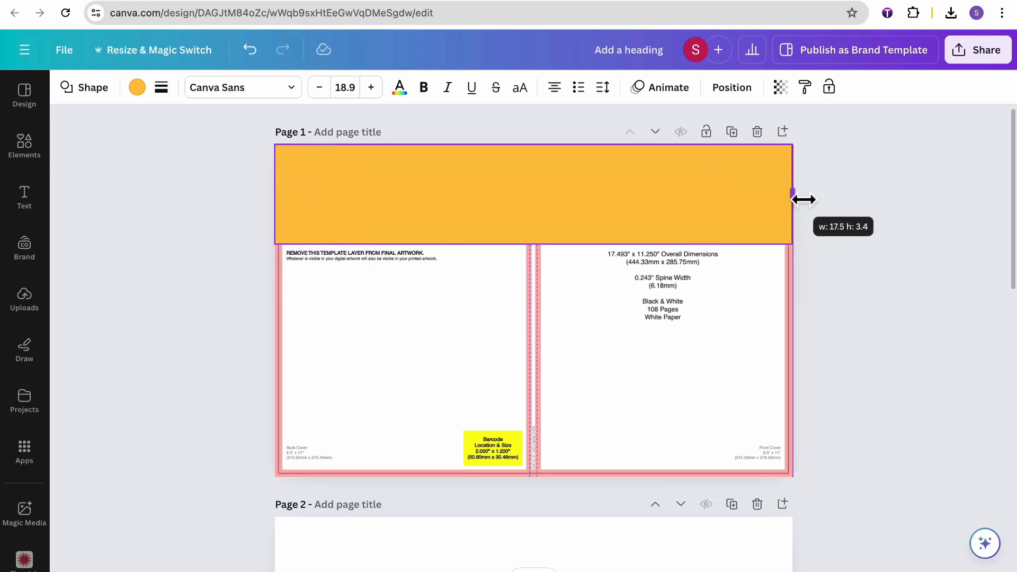
drag(539, 256, 547, 488)
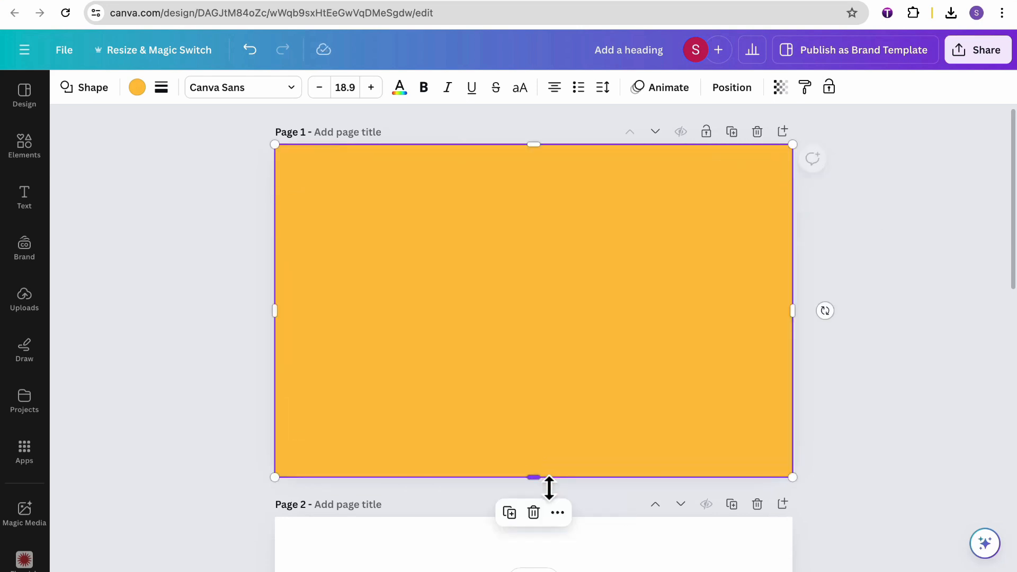
click(888, 299)
Step: Add a heading text box on page 1 and centre it horizontally over the coloured background
click(24, 197)
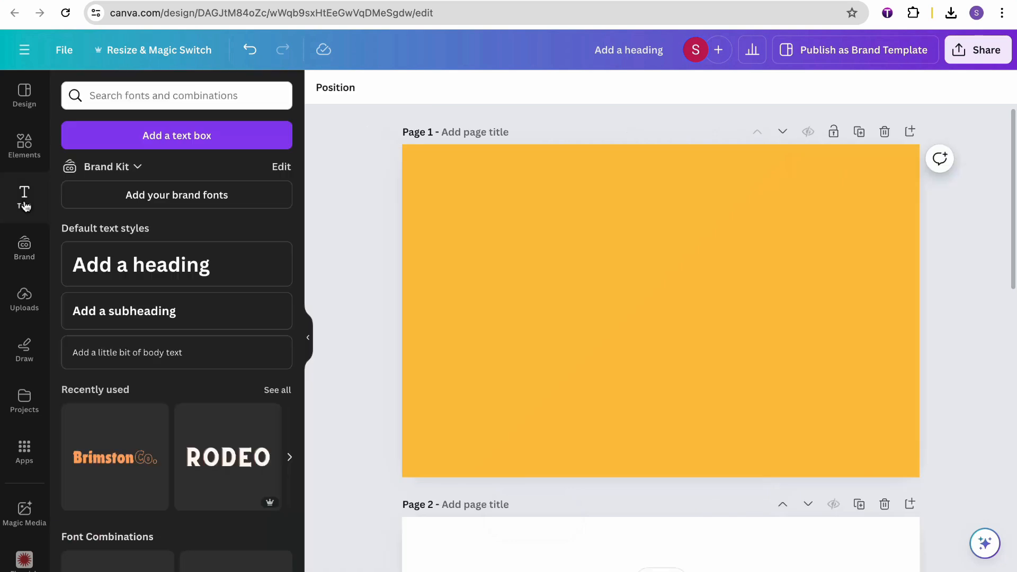
click(127, 278)
click(509, 174)
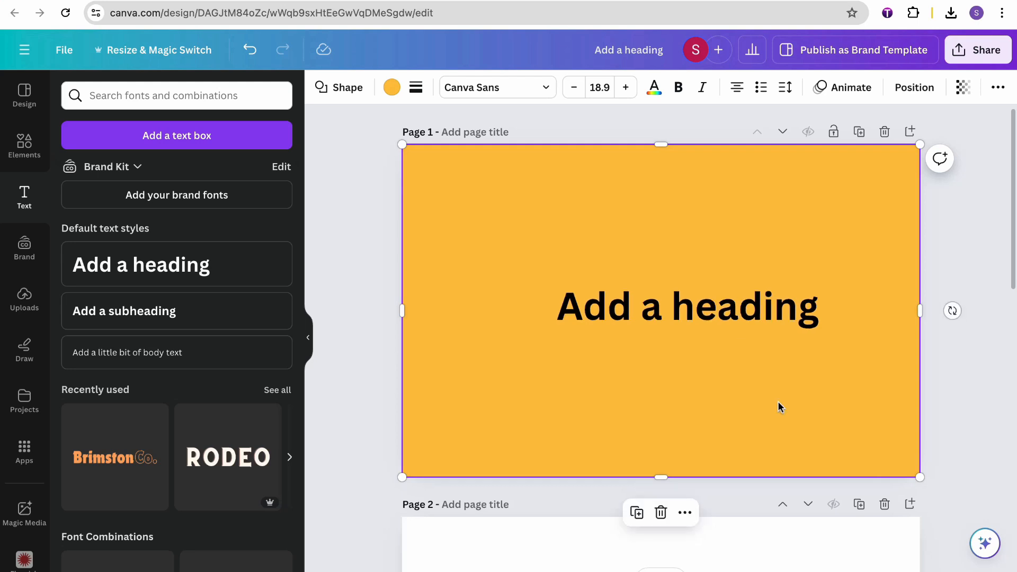
click(730, 313)
drag(730, 313, 700, 300)
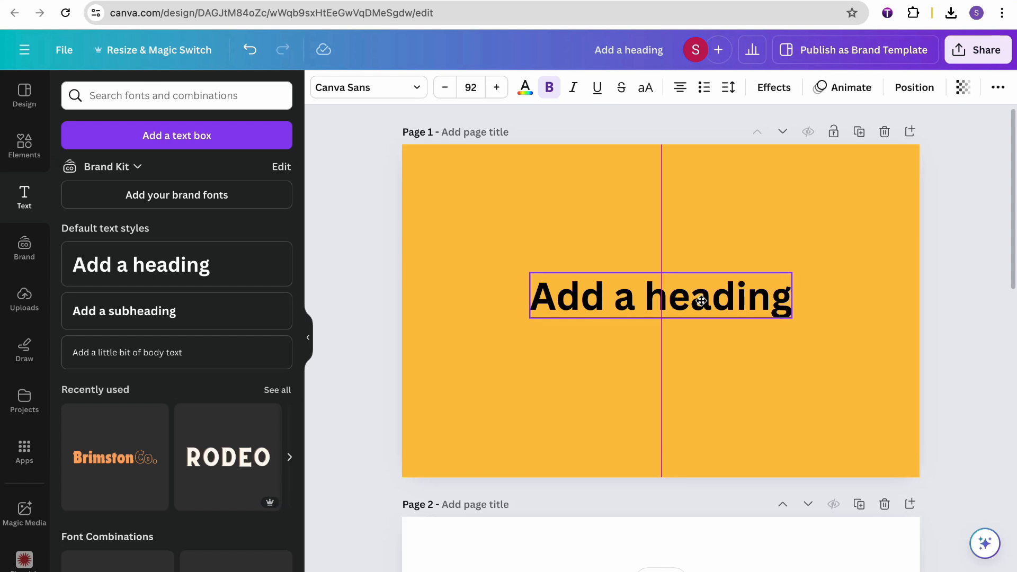
drag(700, 300, 700, 300)
Step: Set the background rectangle's transparency to 50 so the cover template shows through
click(813, 223)
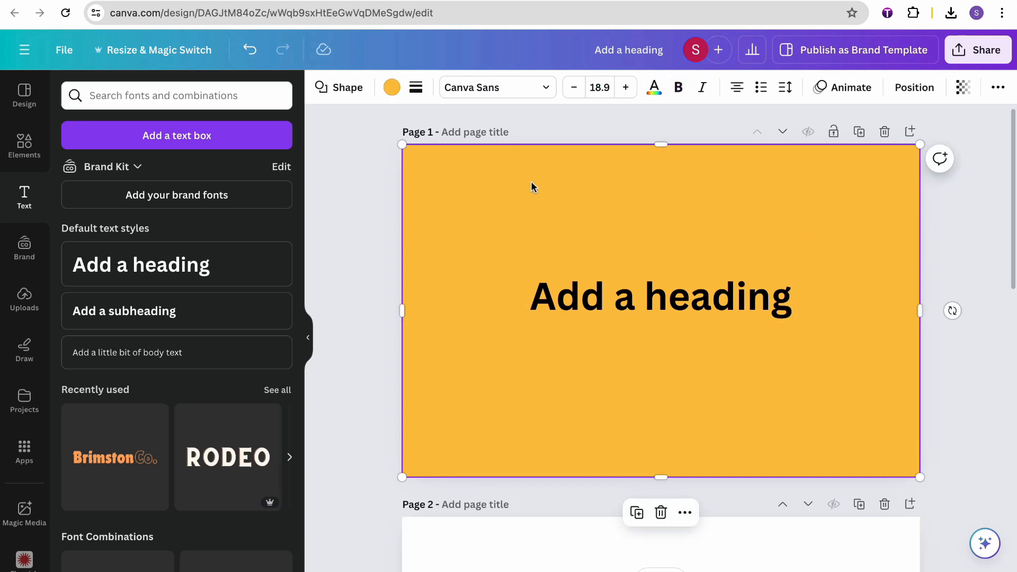
click(962, 88)
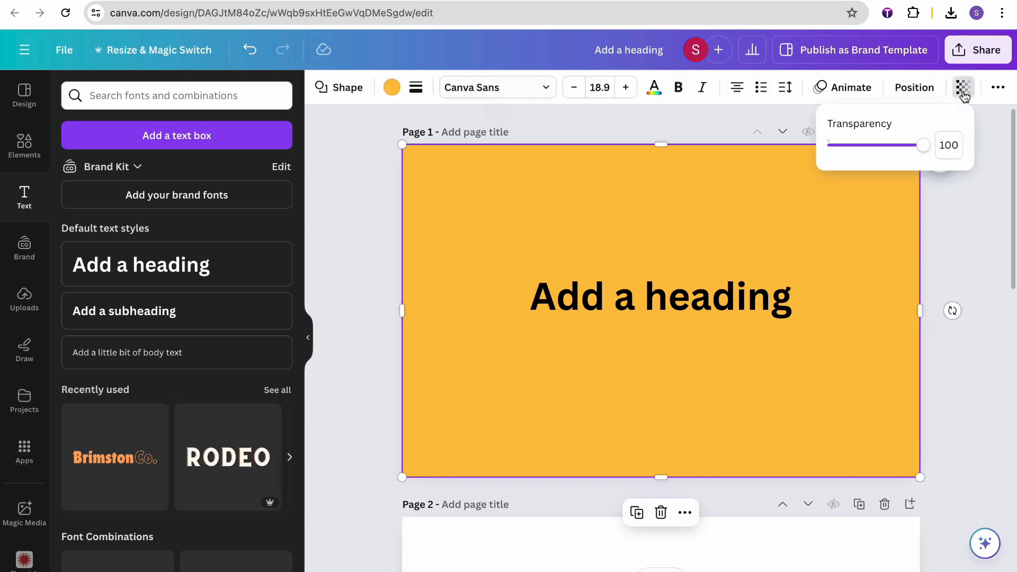
drag(920, 154, 876, 154)
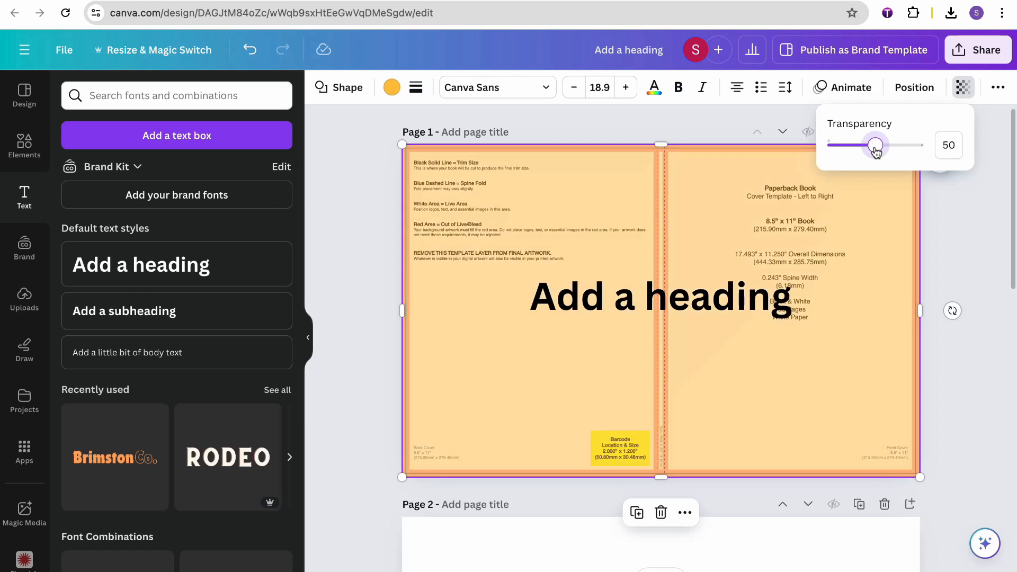
Step: Move the heading onto the front cover area and shrink it to font size 64
click(657, 299)
drag(656, 299, 726, 274)
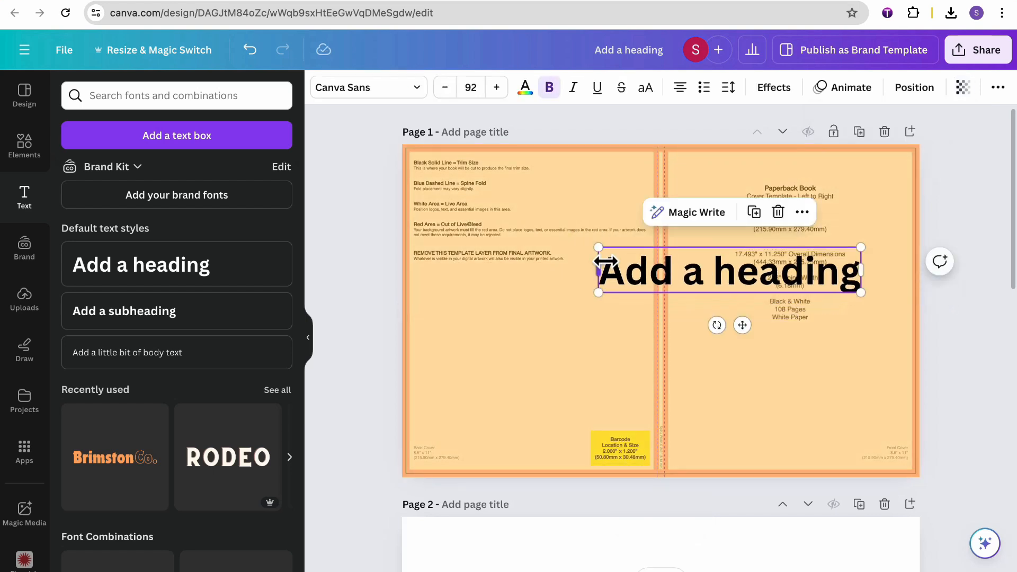
drag(606, 256, 682, 267)
drag(786, 281, 814, 235)
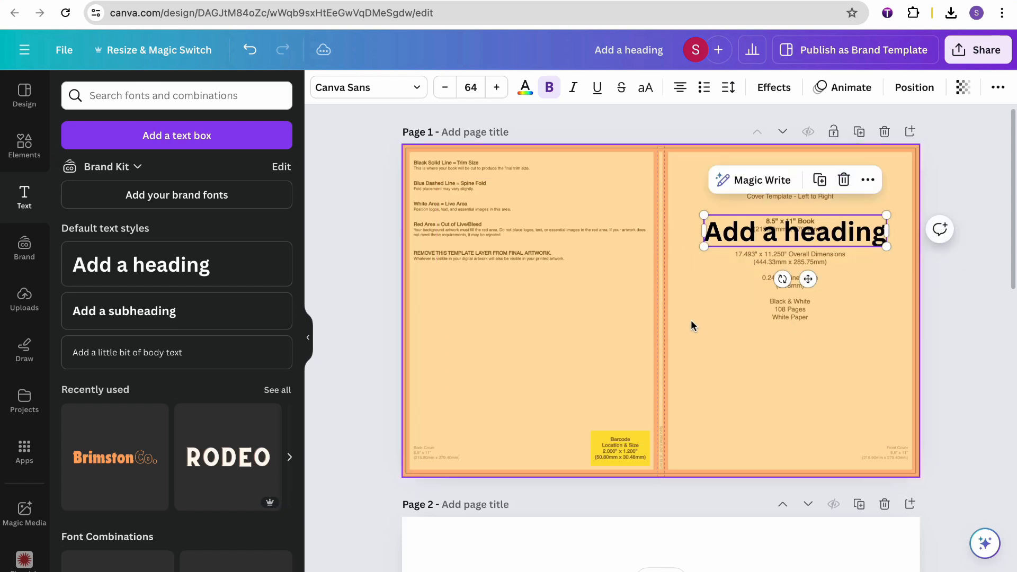
Step: Split the background into separate half-page rectangles for the back and front covers, and centre the heading on the front cover
click(693, 337)
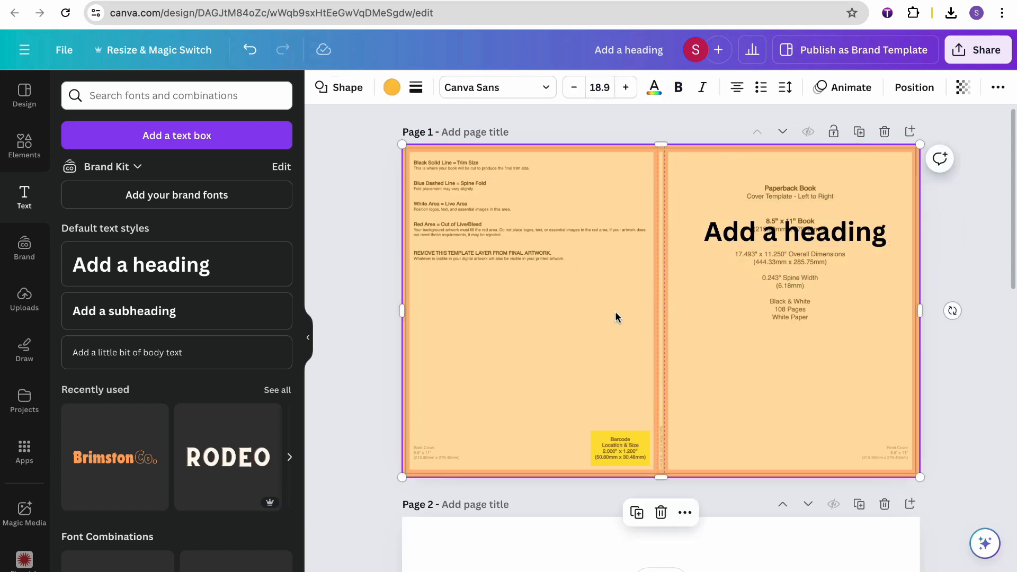
drag(407, 318, 432, 304)
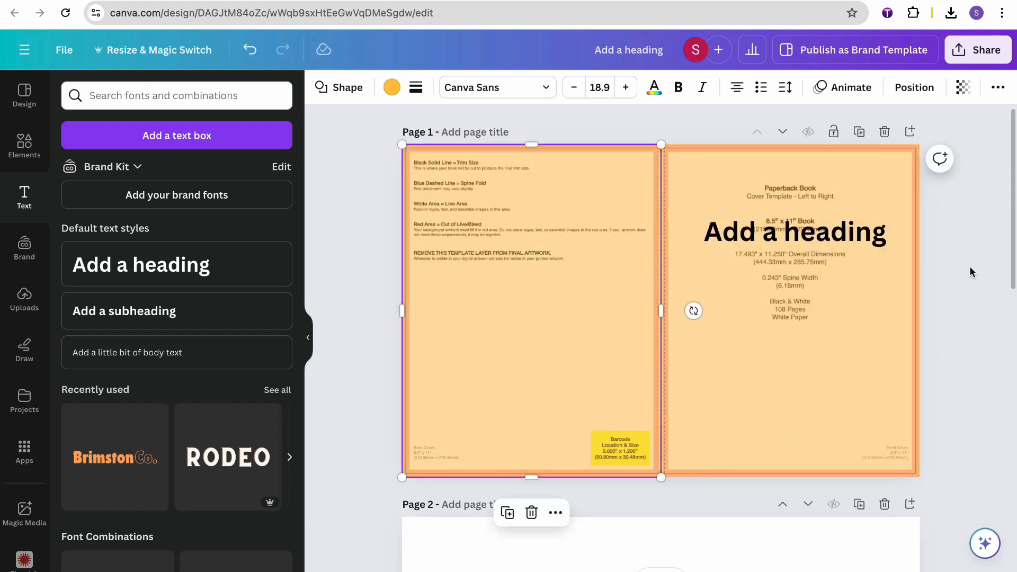
click(848, 237)
drag(846, 237, 841, 231)
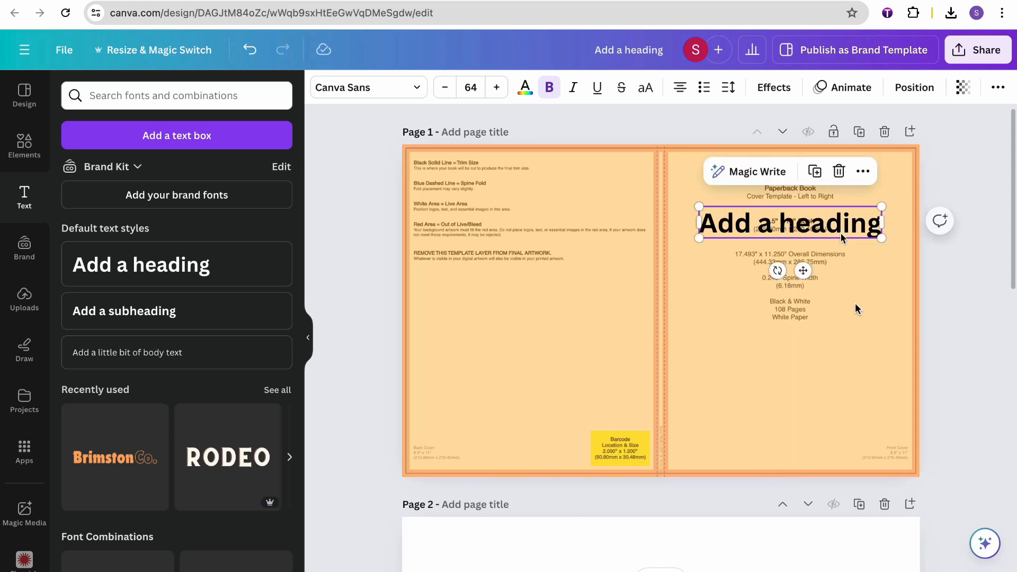
Step: Raise the back cover rectangle's transparency value to almost full opacity
click(577, 341)
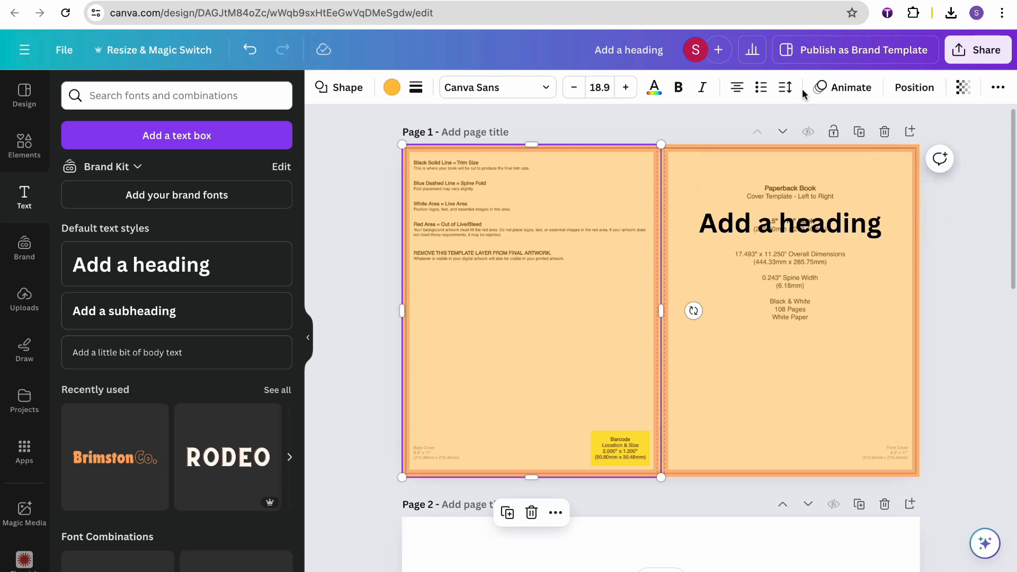
click(962, 87)
drag(875, 145, 922, 145)
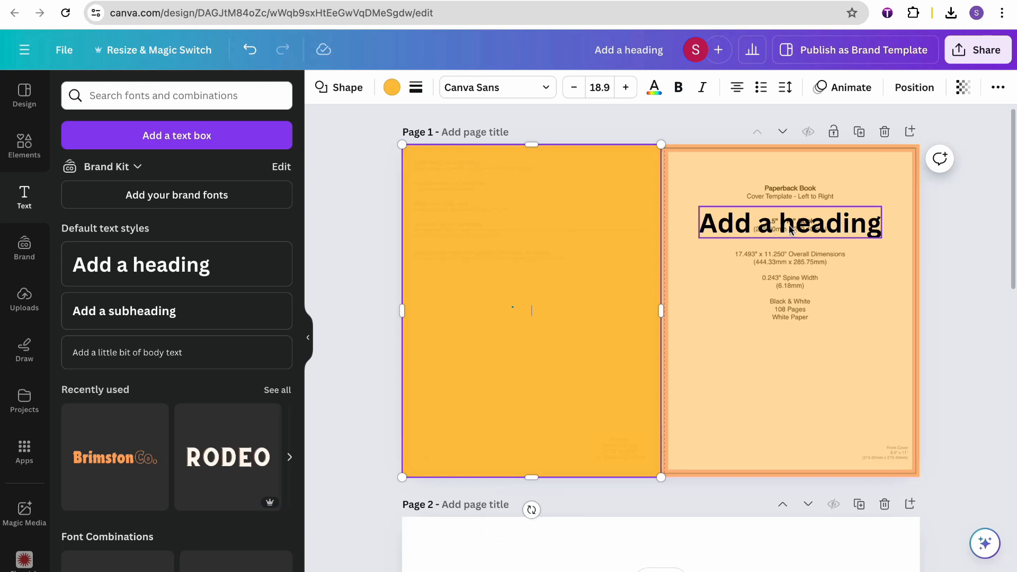
Step: Move the heading slightly higher on the front cover, and delete it
click(766, 228)
drag(766, 228, 797, 215)
click(797, 345)
click(747, 209)
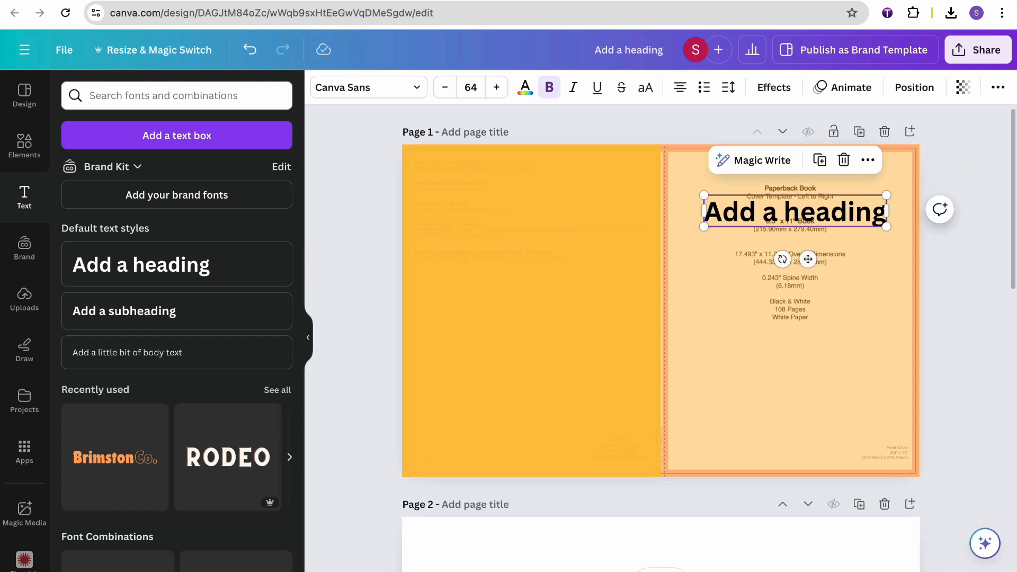
key(Delete)
Step: Make the front cover rectangle fully opaque
click(742, 211)
click(391, 87)
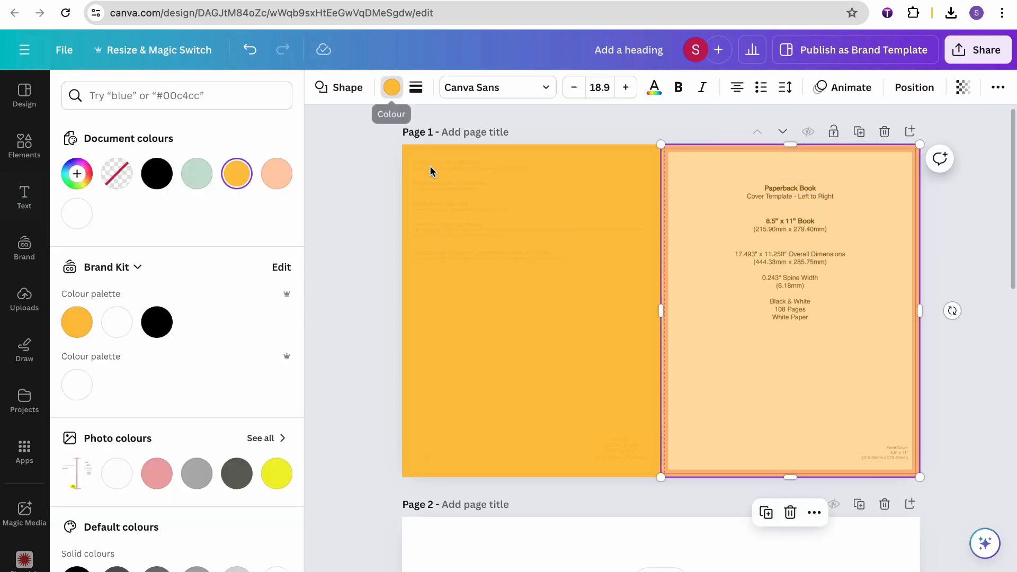
click(963, 87)
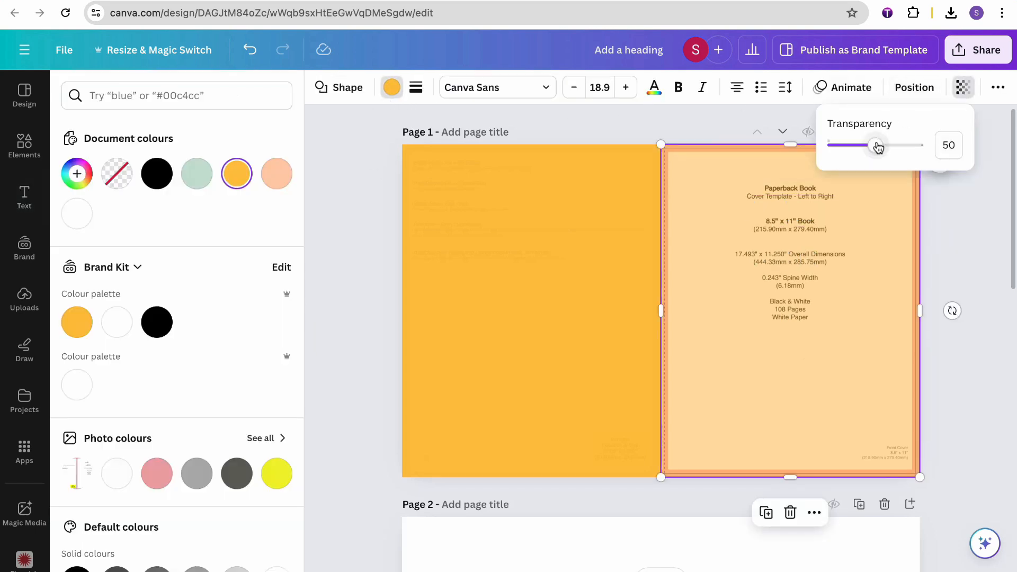
drag(877, 145, 948, 146)
Step: Change the back cover rectangle's fill colour to black
click(435, 204)
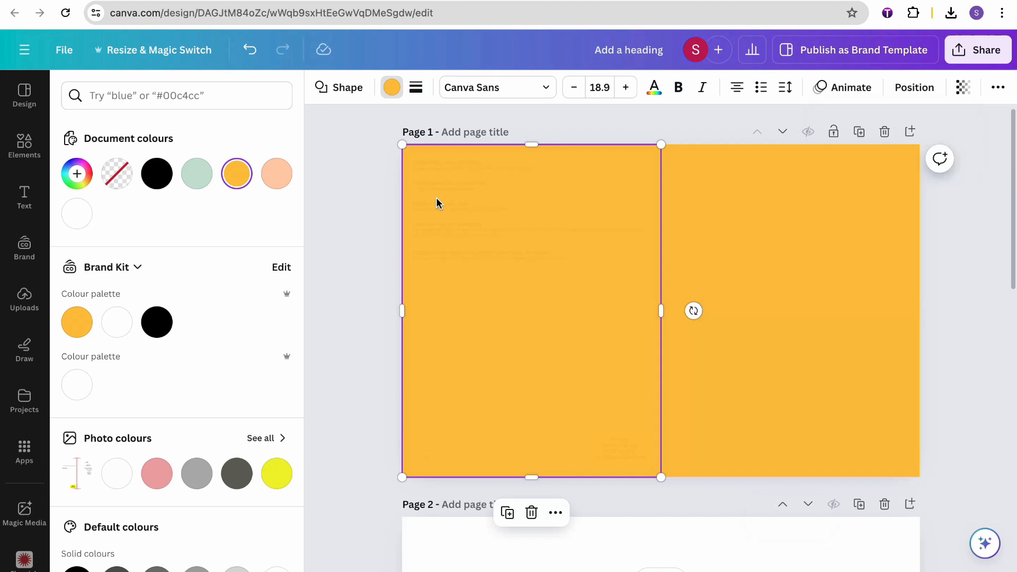
click(157, 174)
click(980, 270)
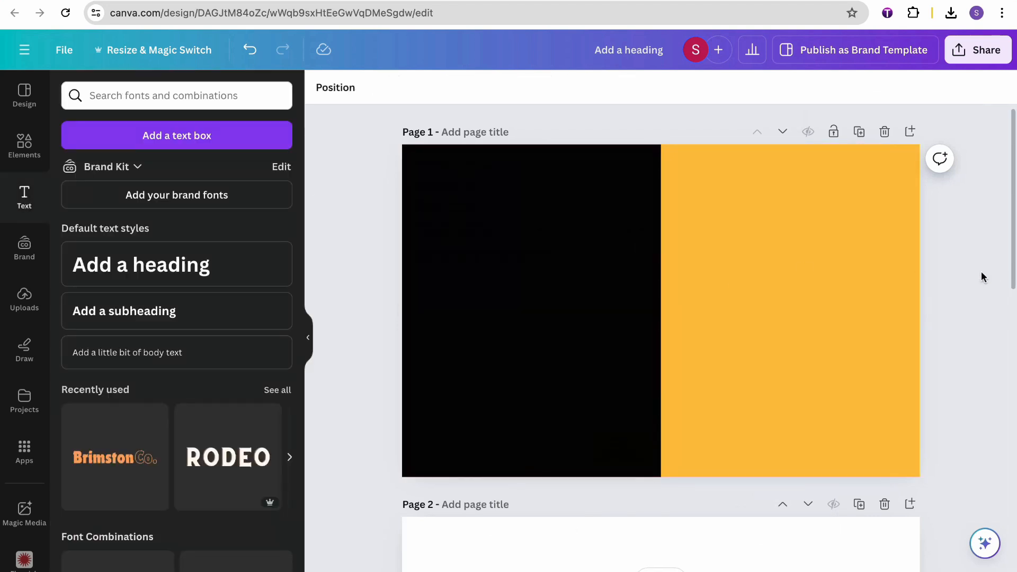
Step: Go to the finished cover on page 3, search the graphics elements for "COLORING" and browse the results
scroll(981, 271, down, 10)
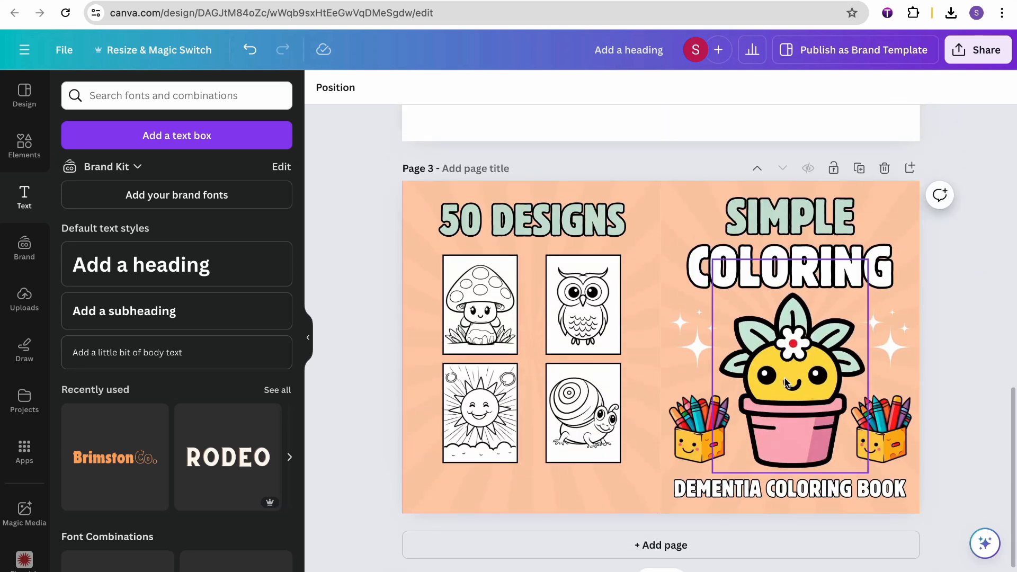
click(36, 151)
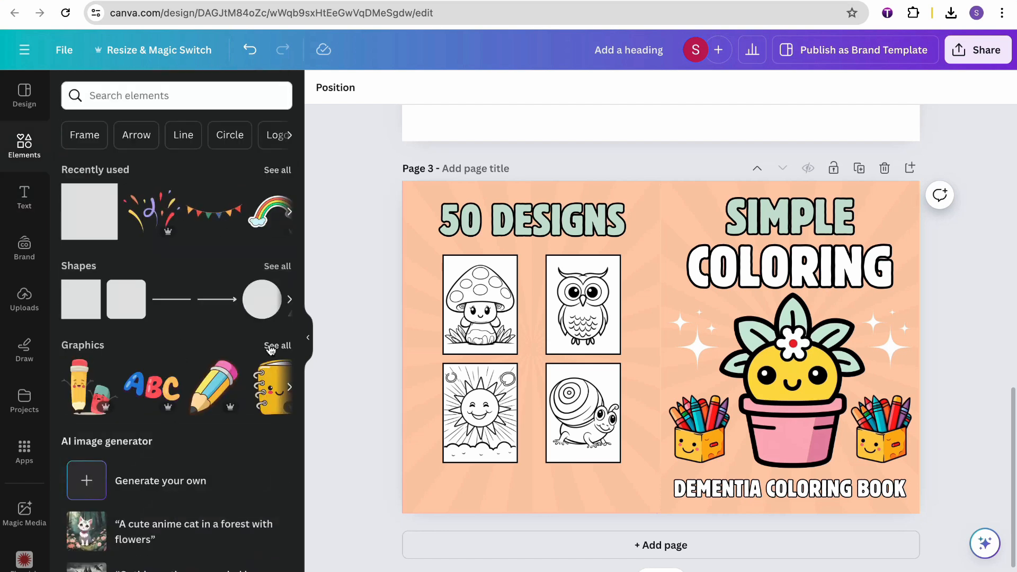
click(270, 347)
click(202, 121)
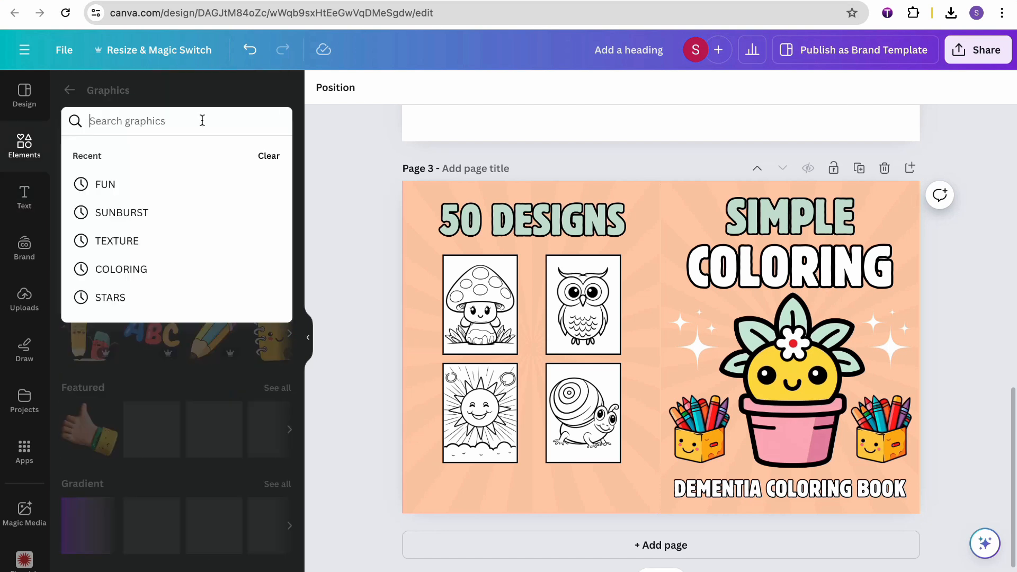
text(COLORING)
key(Return)
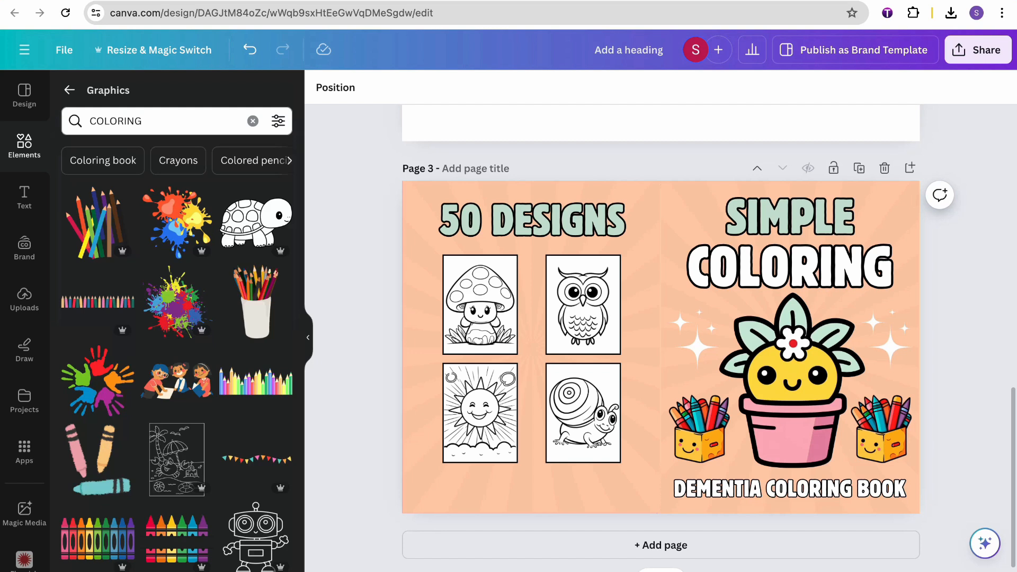
scroll(195, 283, down, 10)
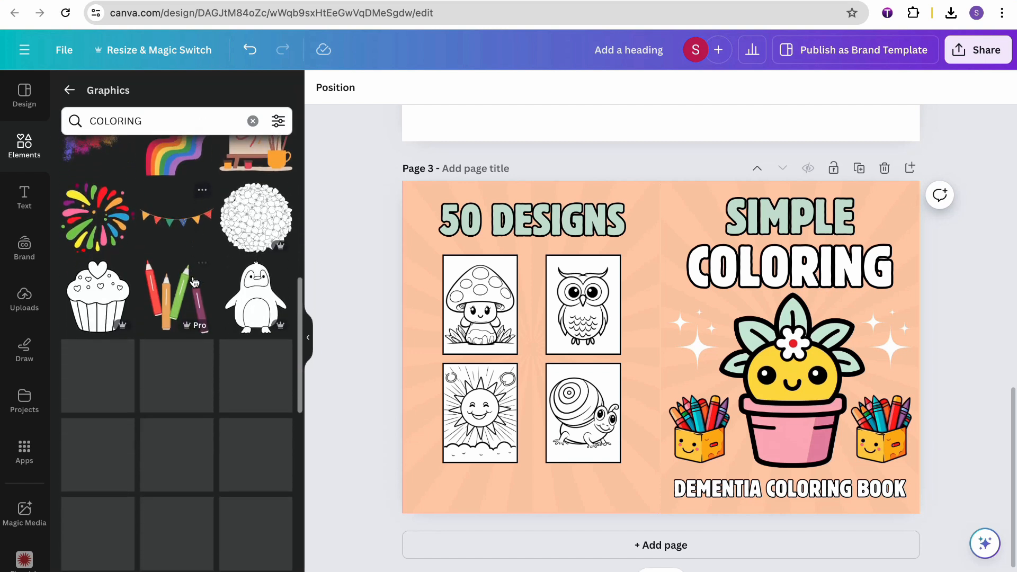
scroll(195, 282, down, 2)
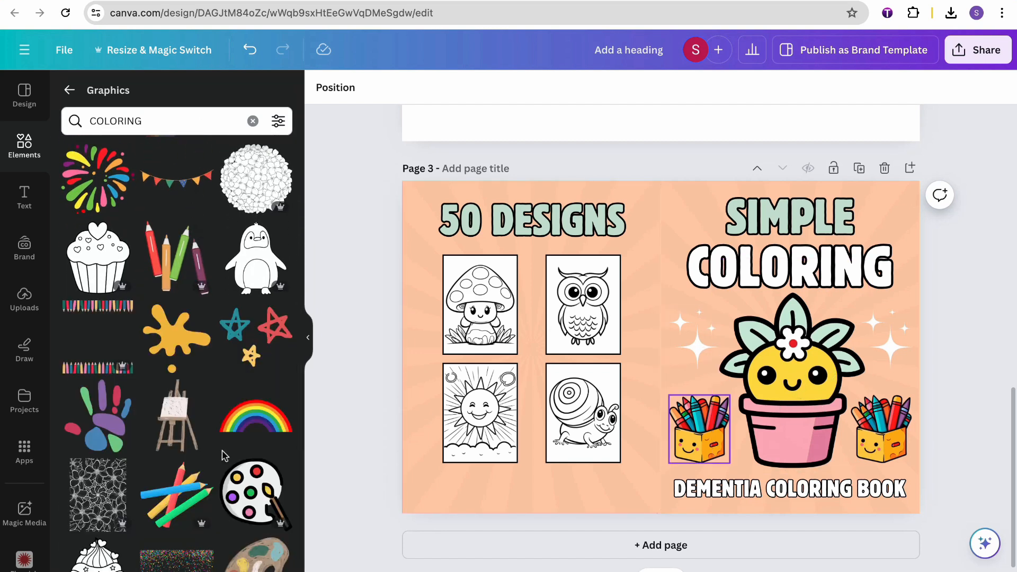
scroll(225, 455, down, 8)
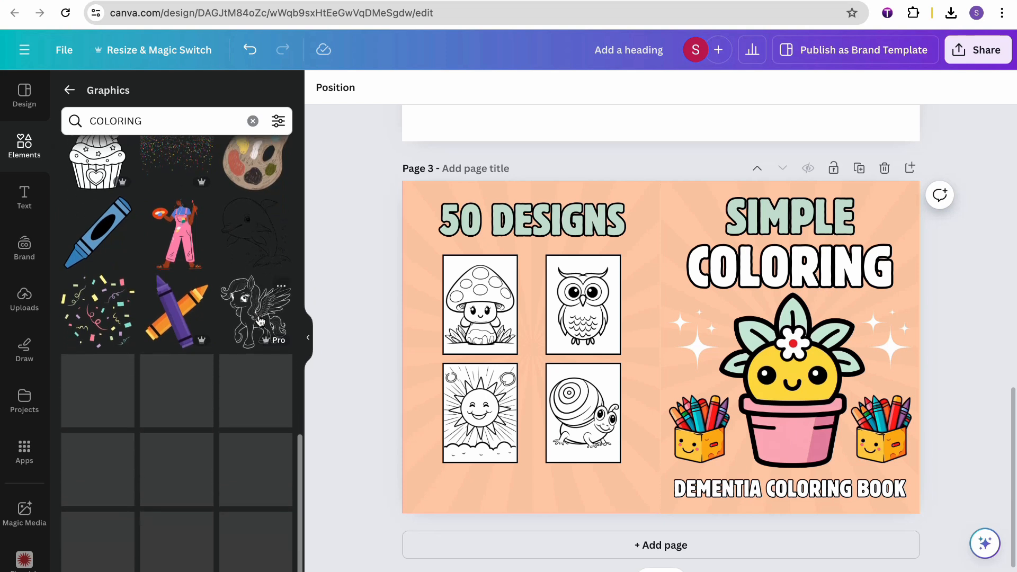
Step: Browse more of the graphics results for COLORING
scroll(260, 321, down, 7)
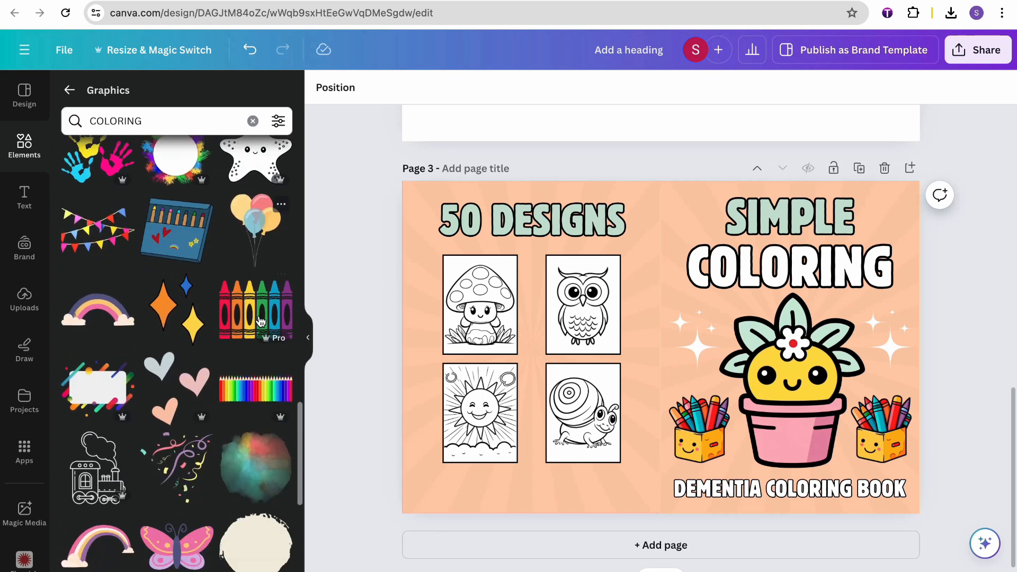
scroll(260, 322, down, 9)
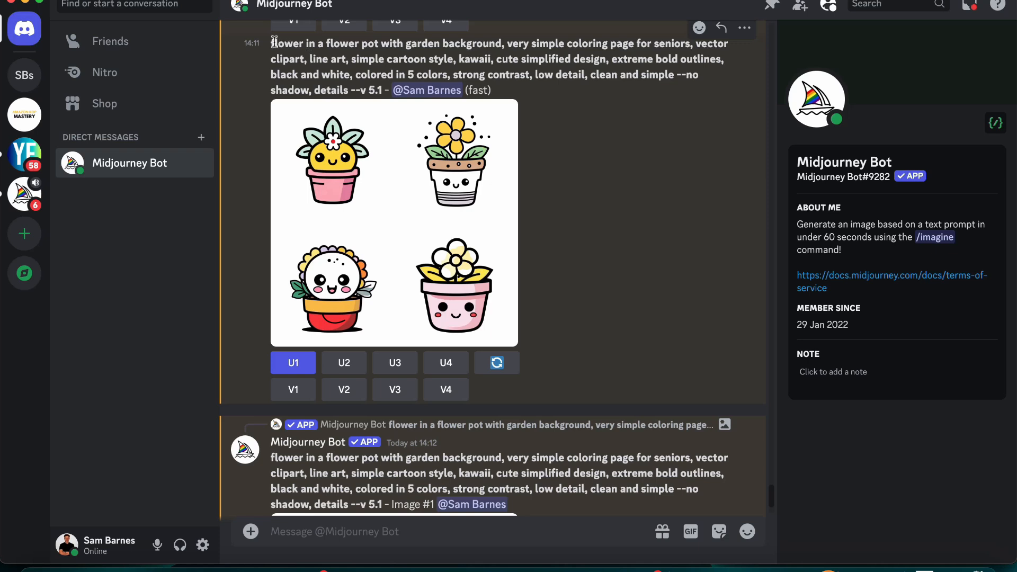
Step: Switch to Discord, copy the prompt beginning "flower in a flower pot with garden background" and paste it into a new /imagine command
drag(333, 67, 383, 87)
key(super+c)
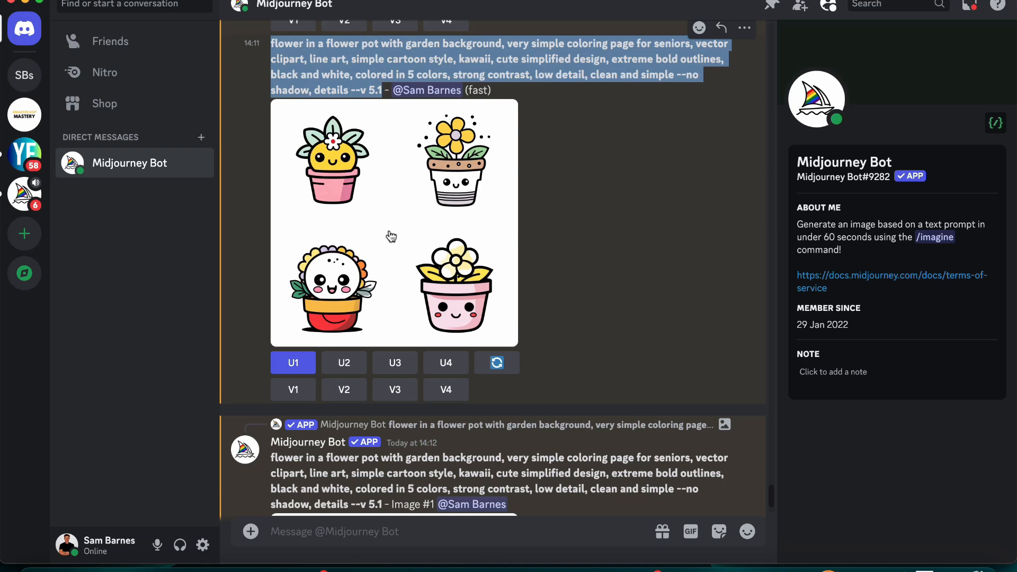
click(412, 536)
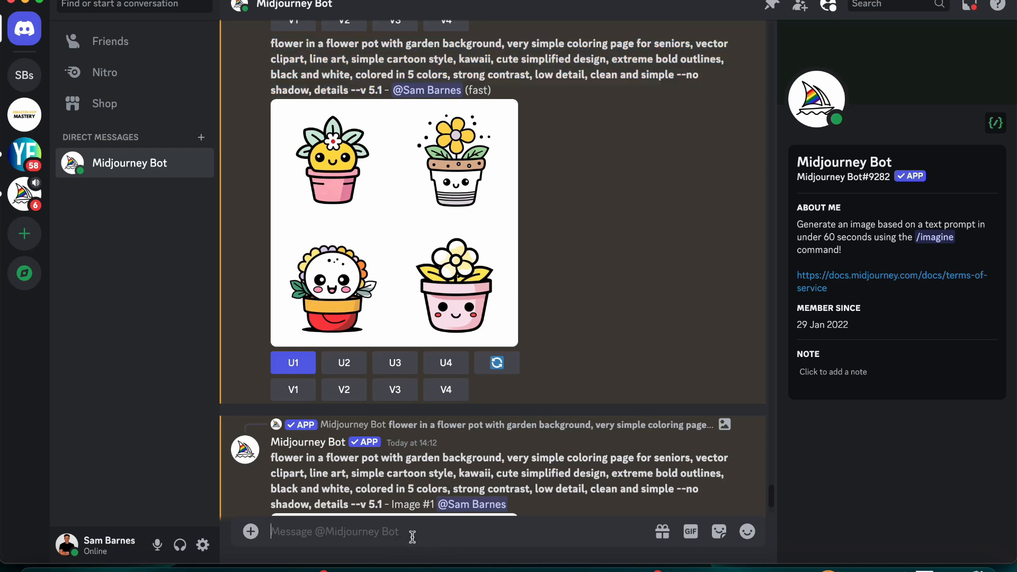
text(/im)
key(Tab)
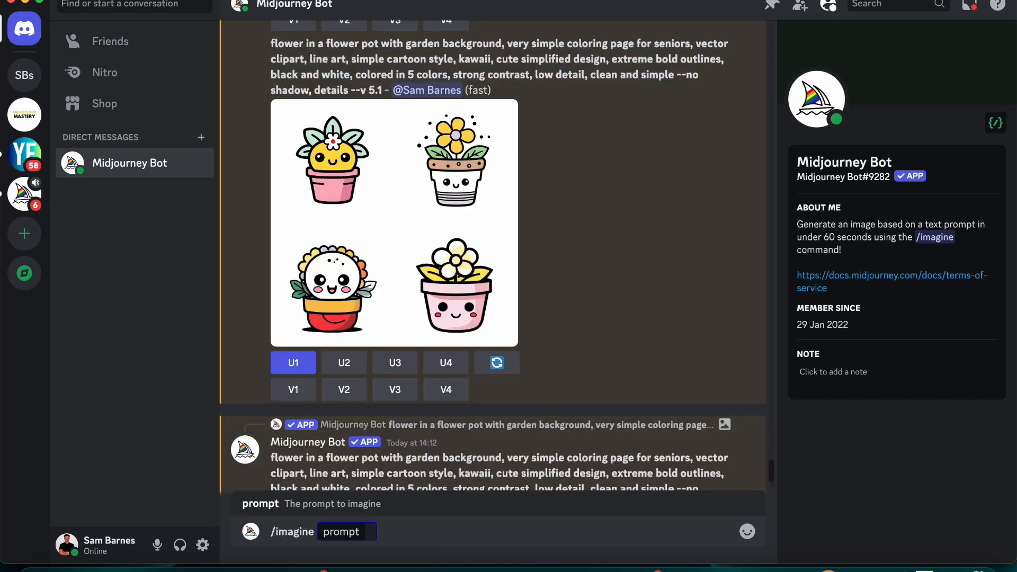
key(super+v)
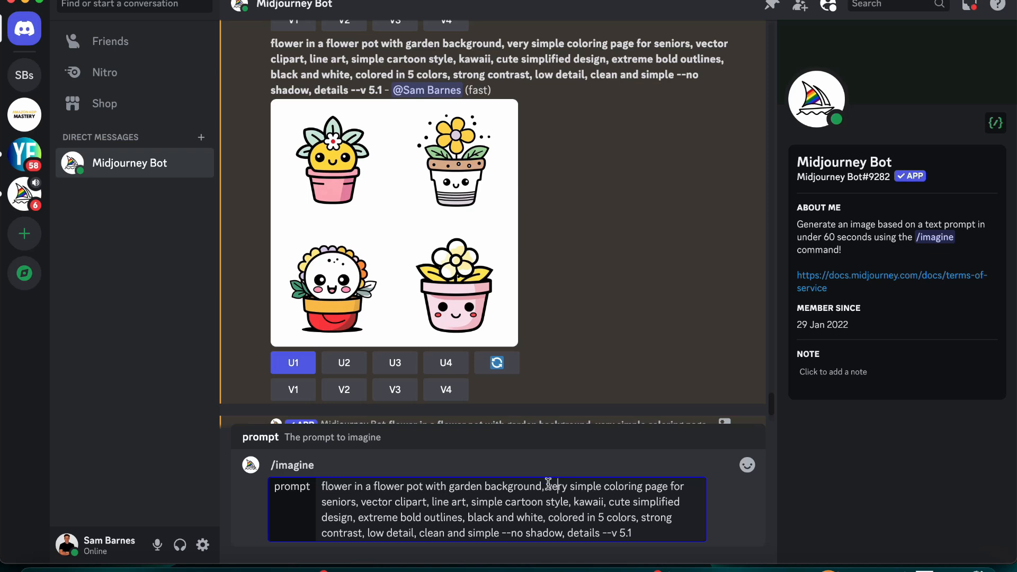
Step: Highlight the subject, style and "colored in 5 colors" parts of the prompt, and submit it to the Midjourney Bot
drag(541, 485, 321, 490)
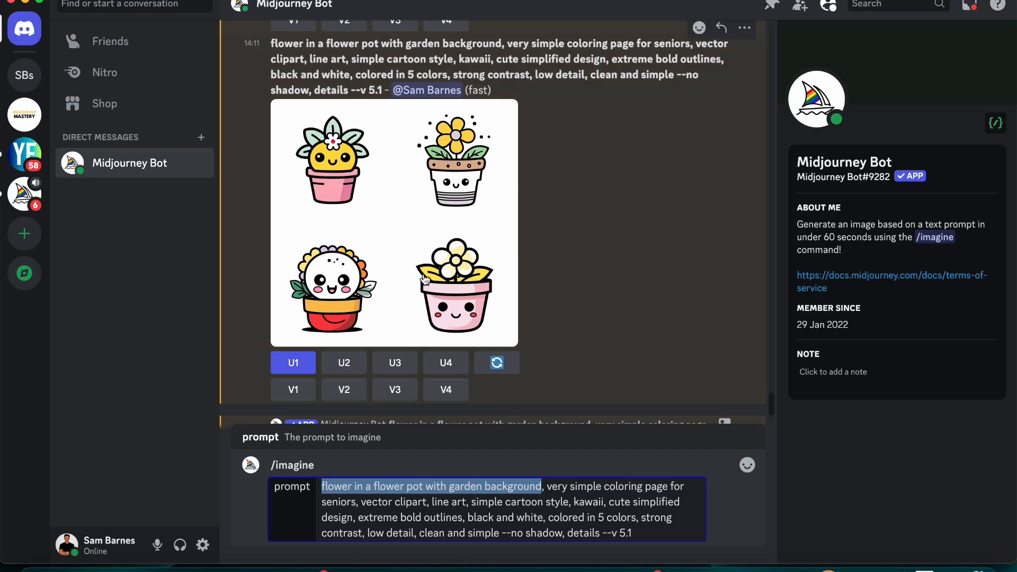
click(537, 484)
drag(547, 486, 635, 516)
click(560, 512)
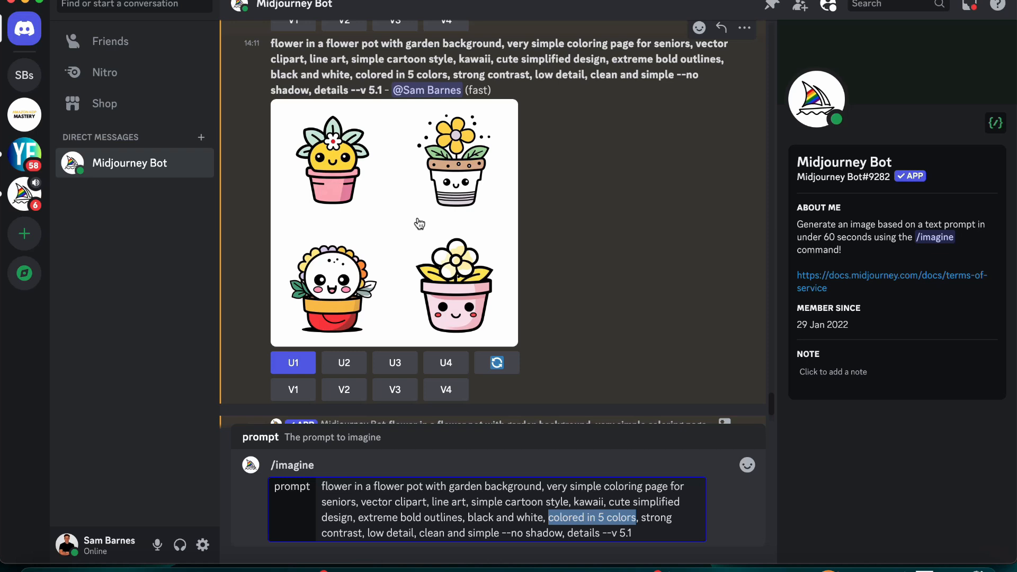
click(655, 518)
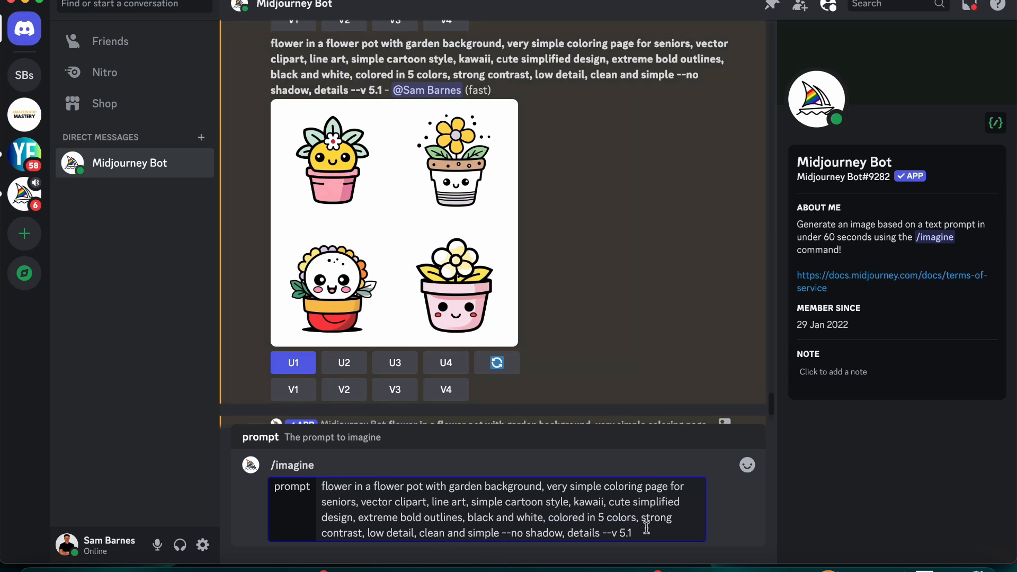
key(Return)
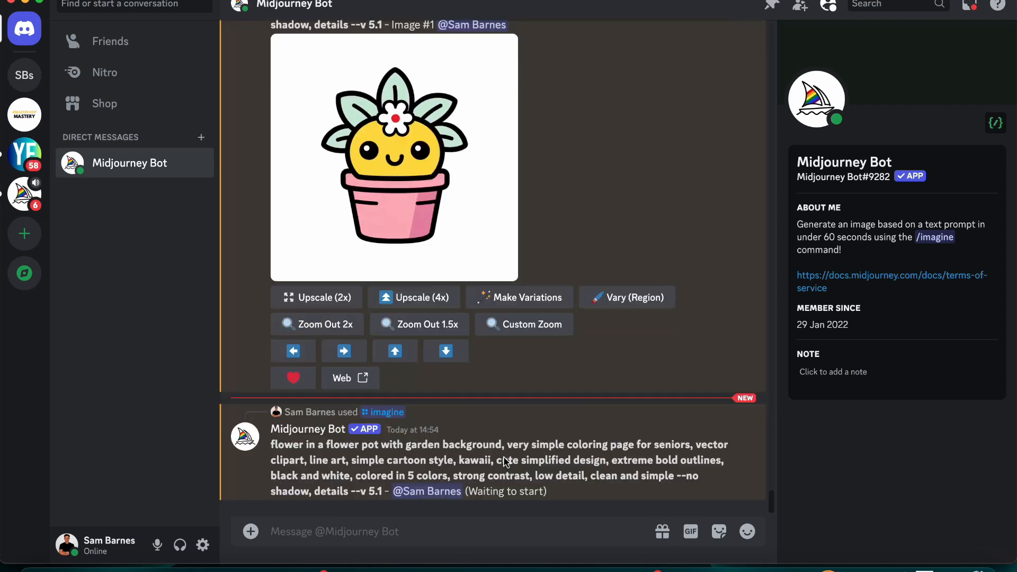
Step: Open the earlier upscaled yellow flower pot image in the chat and bring it onto the page 1 cover in Canva
scroll(504, 457, up, 2)
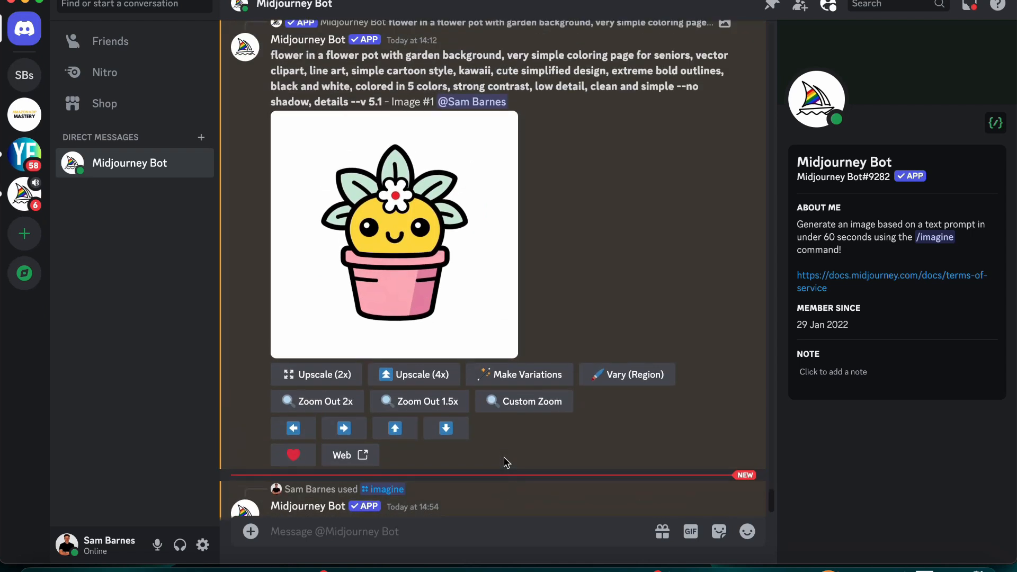
scroll(504, 463, up, 4)
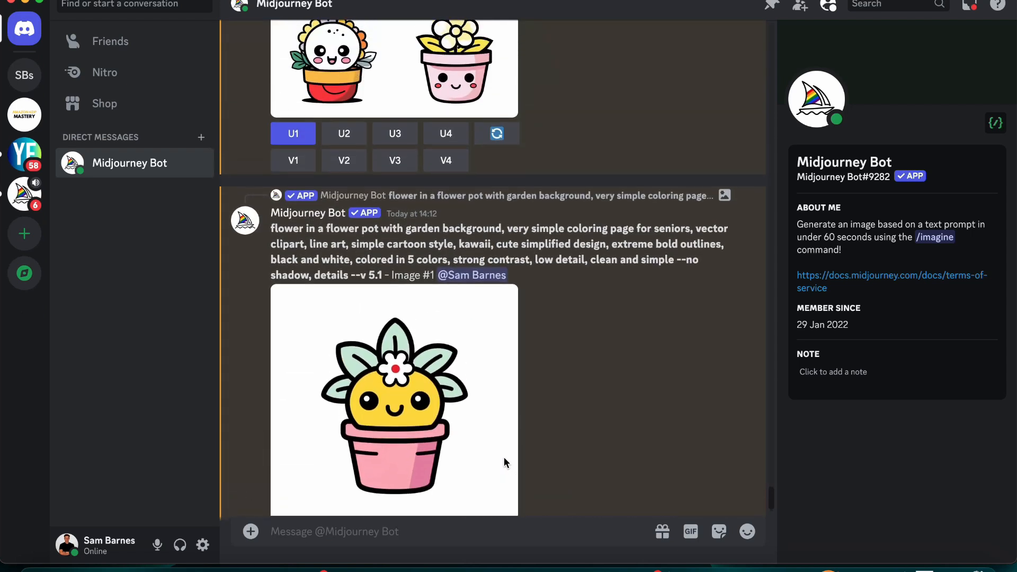
scroll(519, 471, down, 5)
scroll(532, 482, up, 3)
scroll(533, 482, up, 6)
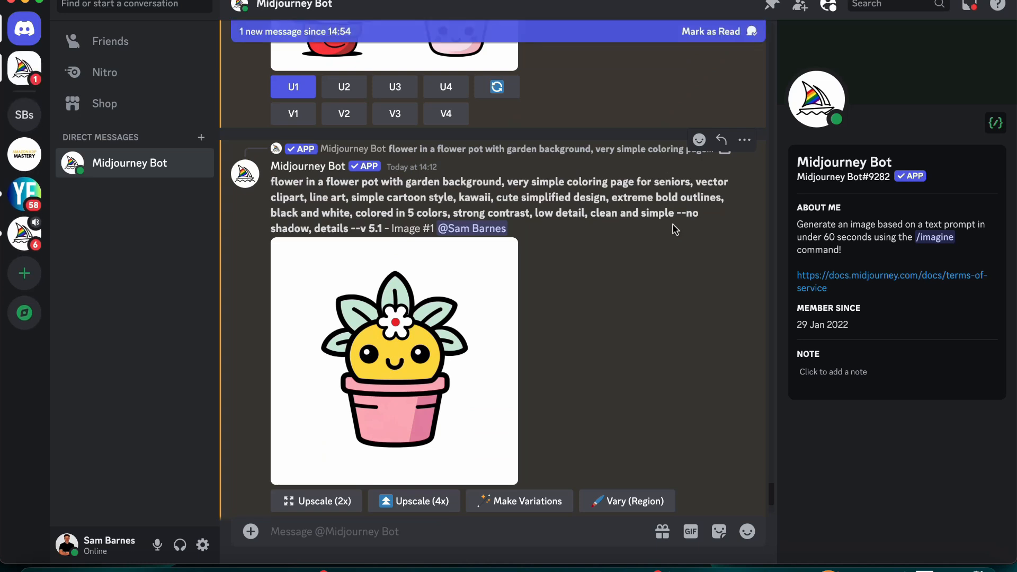
scroll(583, 212, up, 1)
click(509, 339)
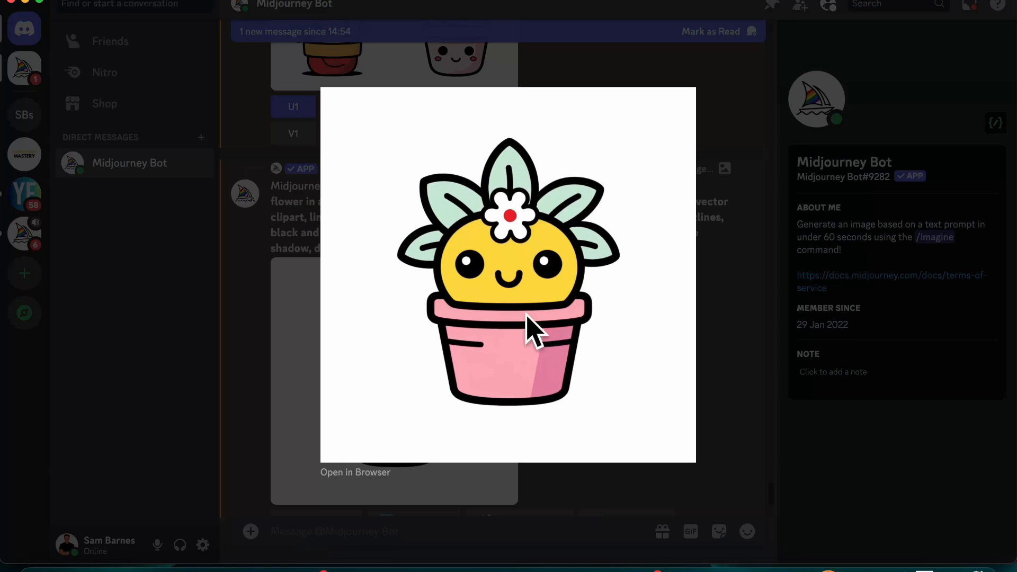
right_click(458, 286)
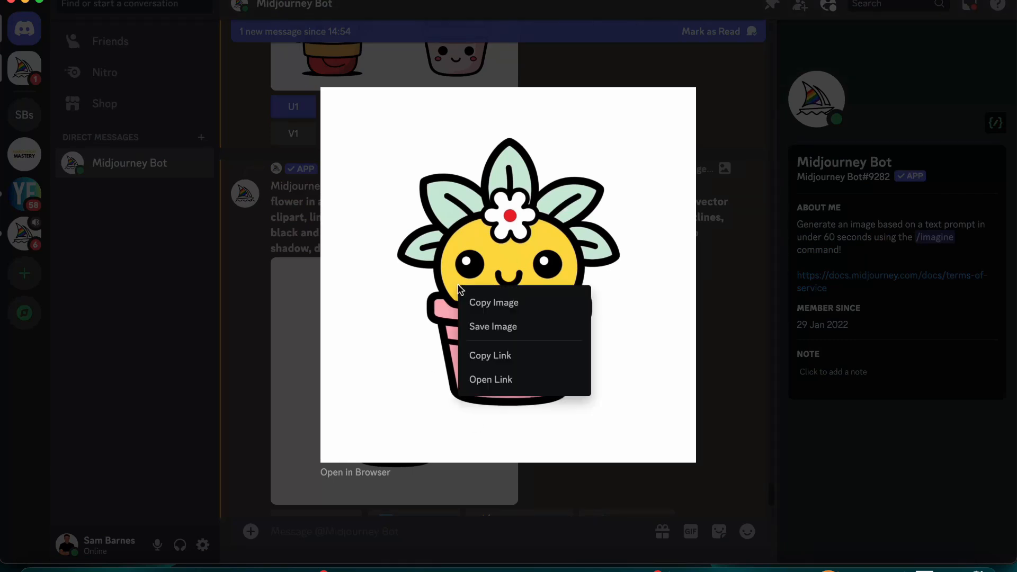
click(631, 254)
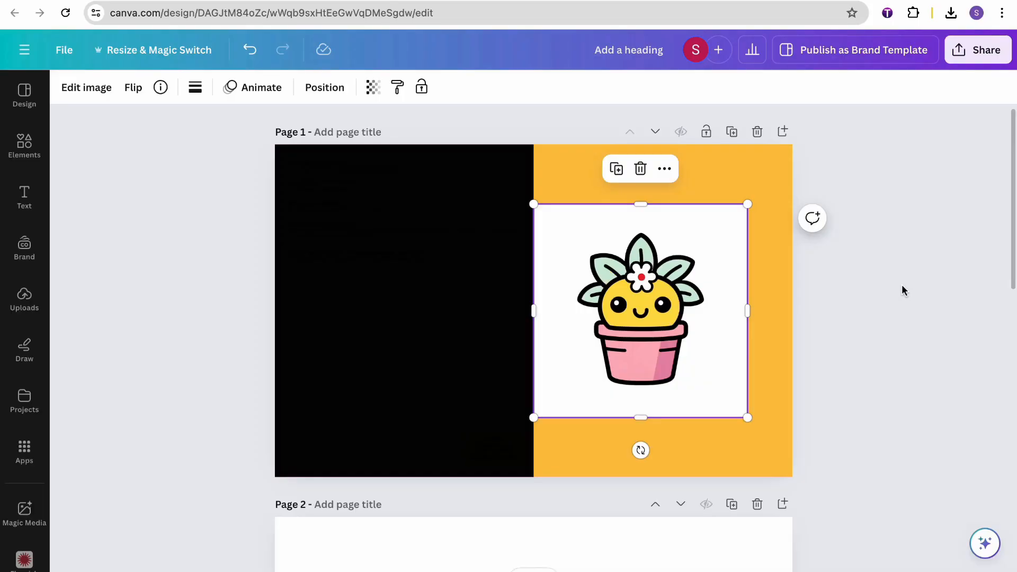
Step: Centre the flower pot image on the front cover and remove its background
drag(688, 330, 701, 327)
click(869, 333)
click(634, 294)
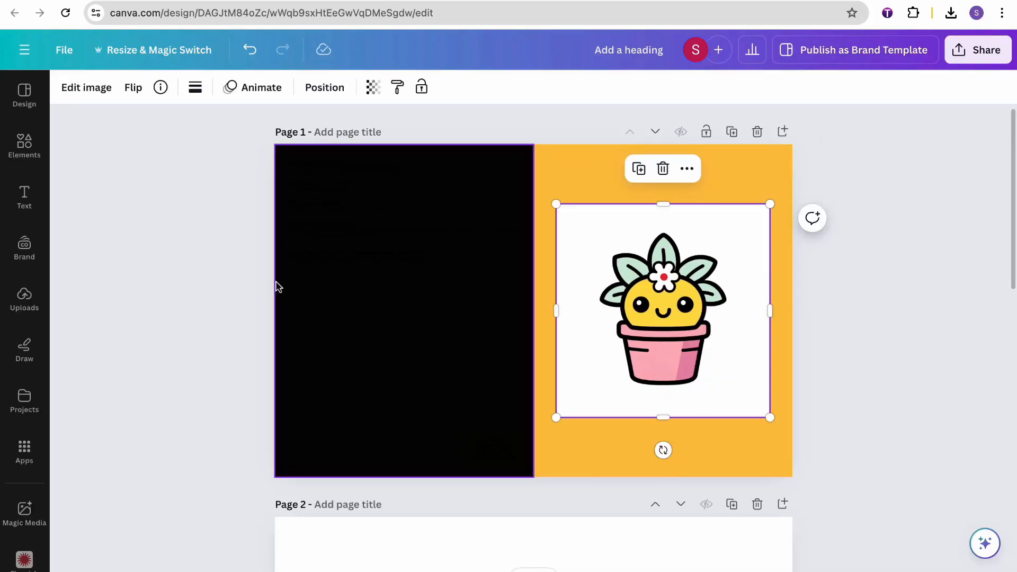
click(86, 87)
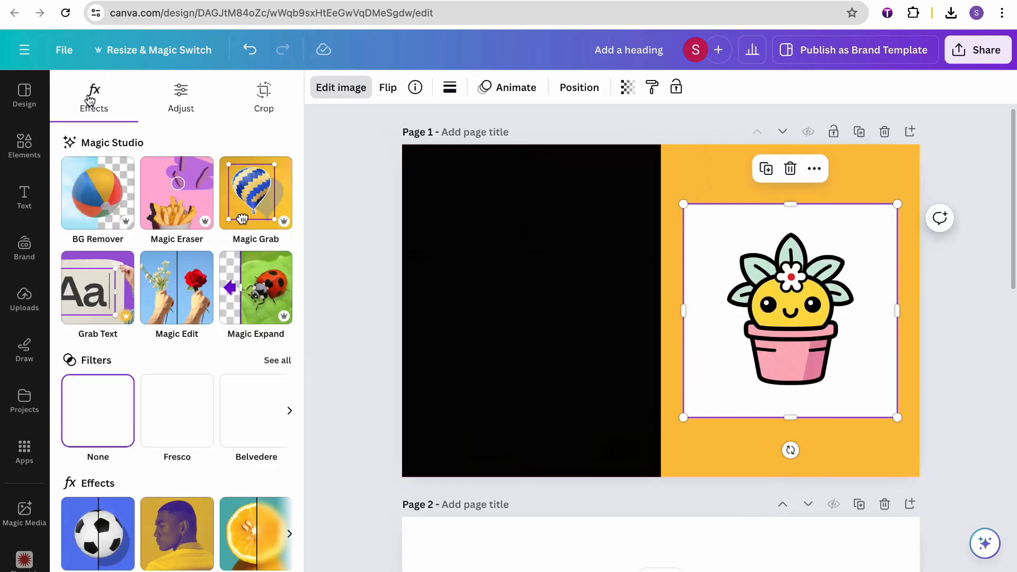
click(117, 198)
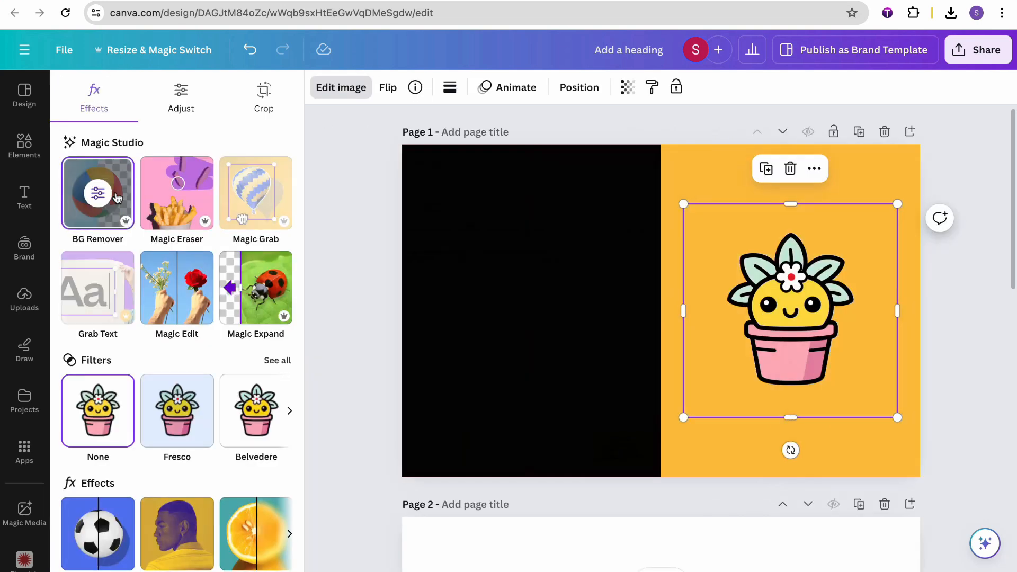
Step: Enlarge the flower pot image until its frame spans the width of the front cover
click(809, 304)
drag(809, 304, 779, 337)
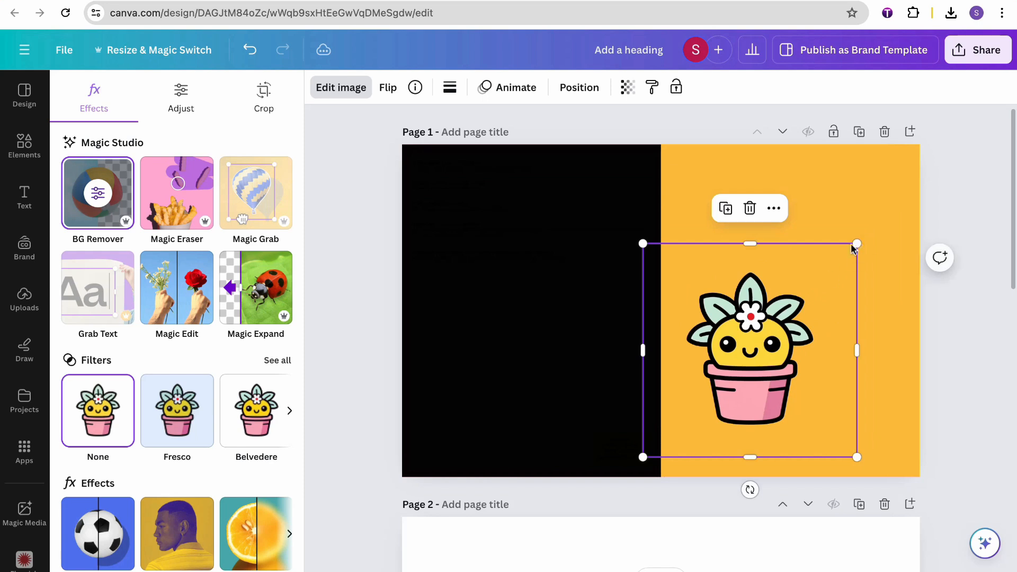
drag(859, 245, 920, 168)
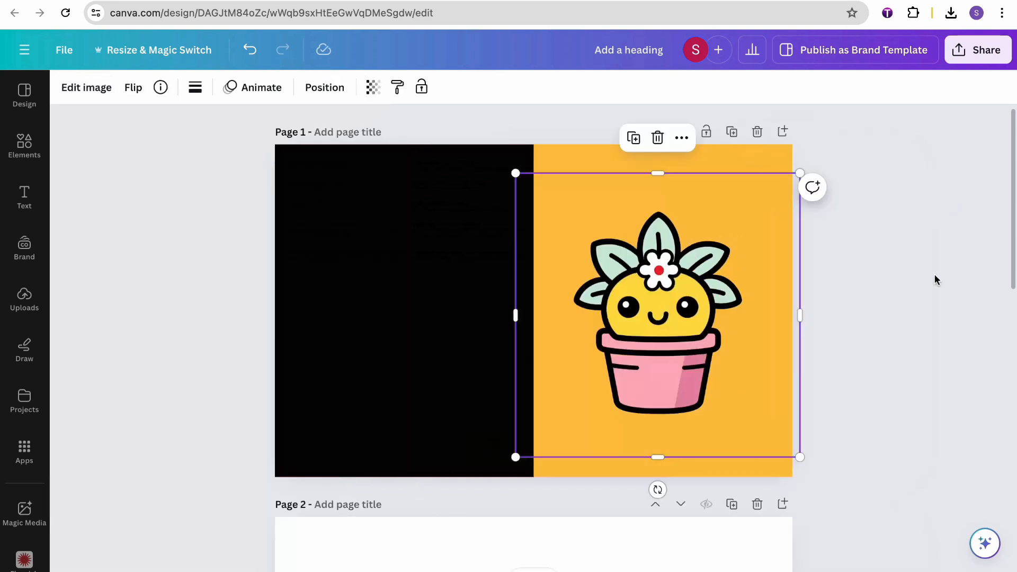
click(824, 313)
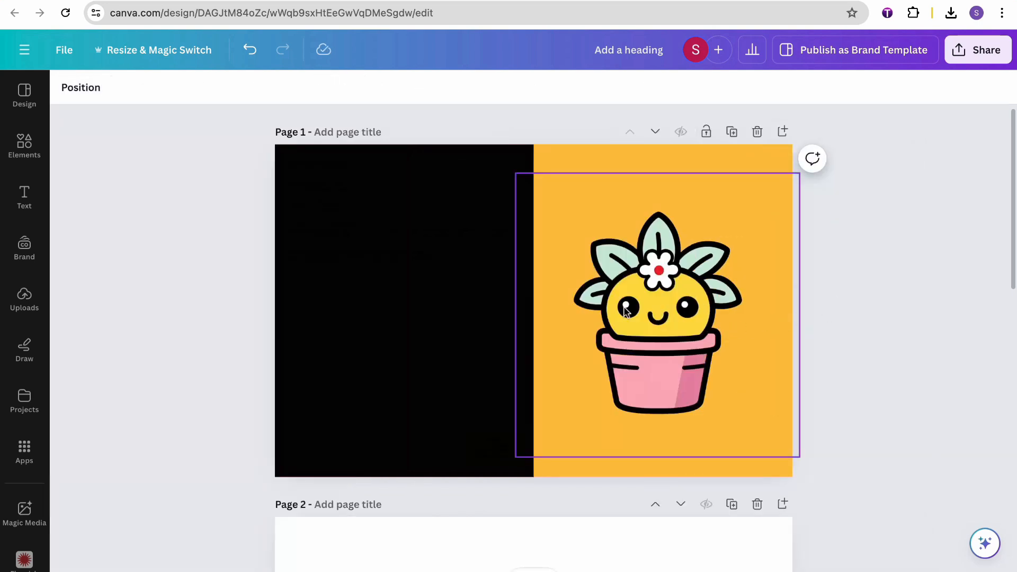
Step: Centre the flower pot on the front cover and crop the empty margins on both sides of the image
mouse_move(625, 311)
mouse_down()
mouse_move(641, 307)
mouse_move(631, 307)
mouse_up()
drag(527, 321, 570, 318)
drag(806, 318, 760, 316)
drag(655, 353, 655, 353)
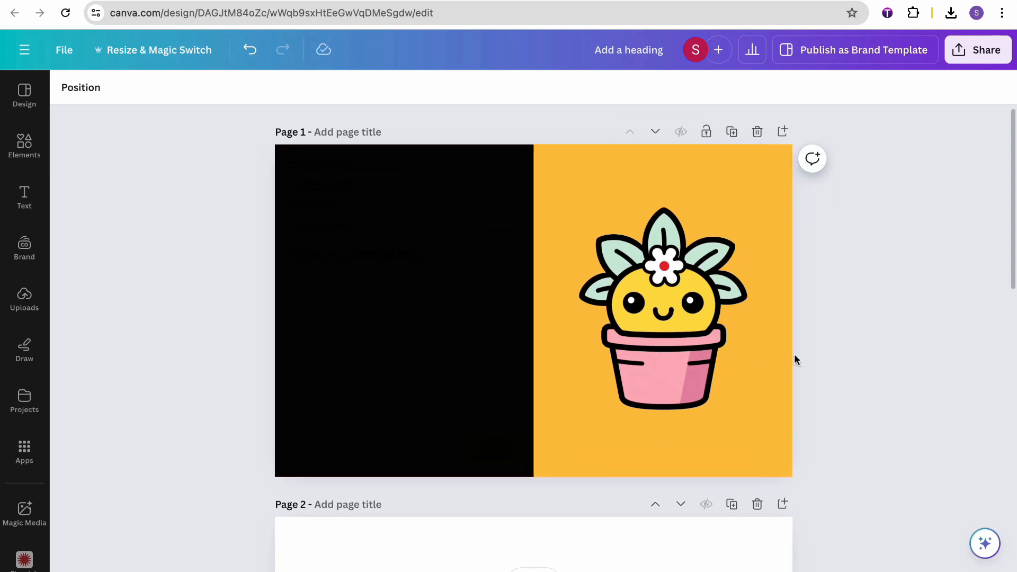
Step: Undo the last change to the flower pot image
click(647, 341)
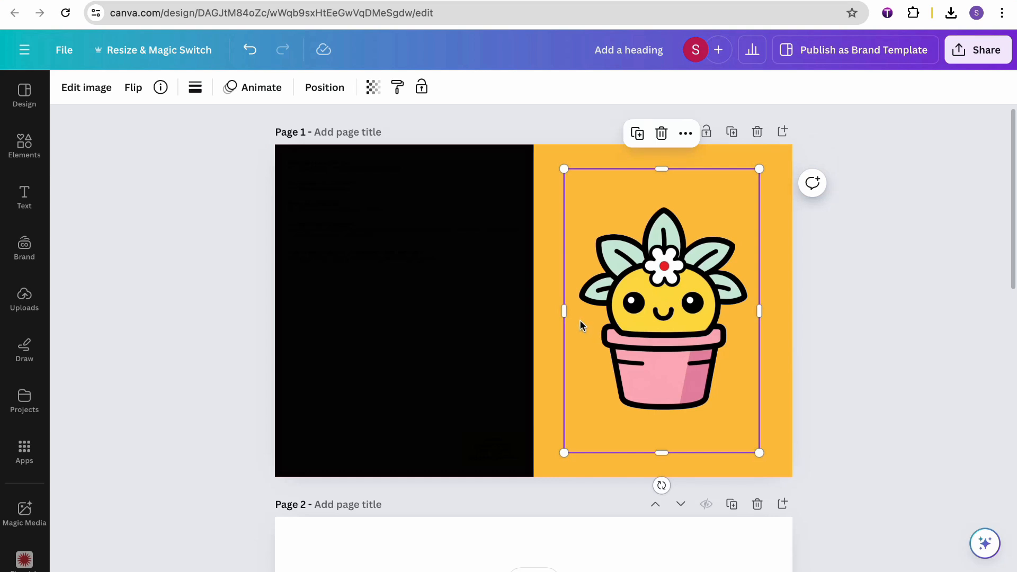
click(893, 314)
key(ctrl+z)
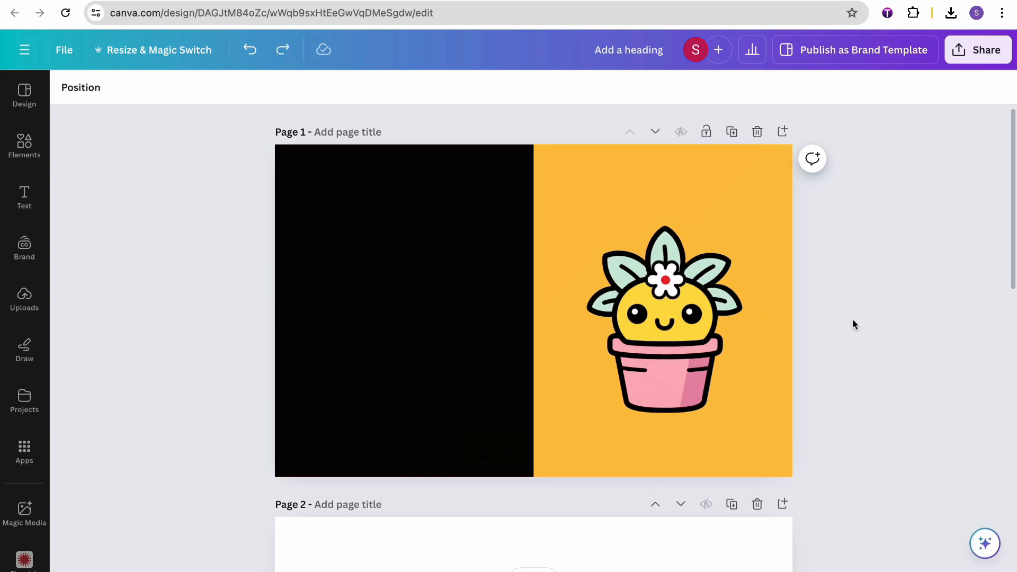
Step: Fill the front cover rectangle with the peach document colour #FFCDA8 and view its code in the custom colour picker
click(766, 335)
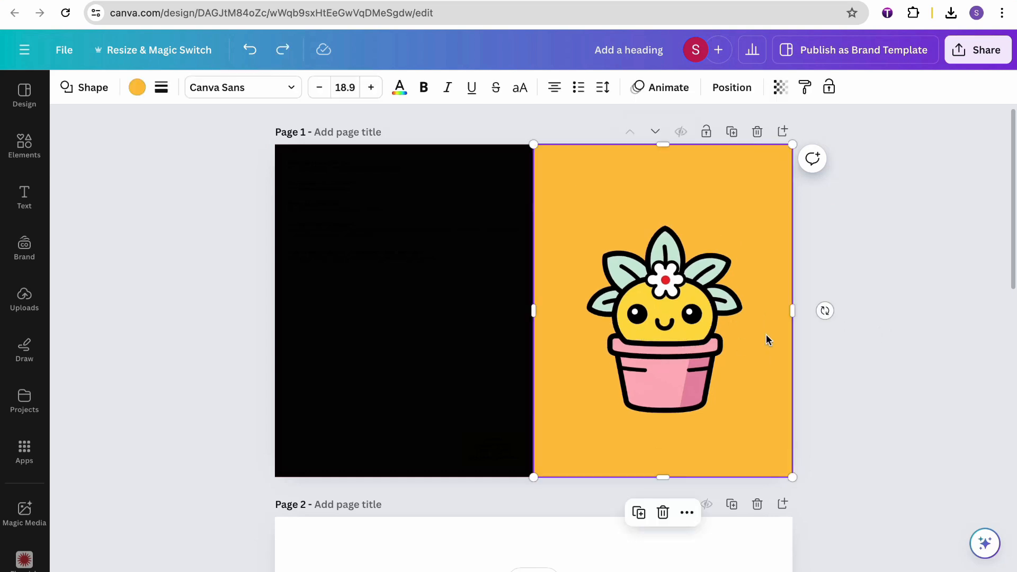
click(138, 87)
click(279, 175)
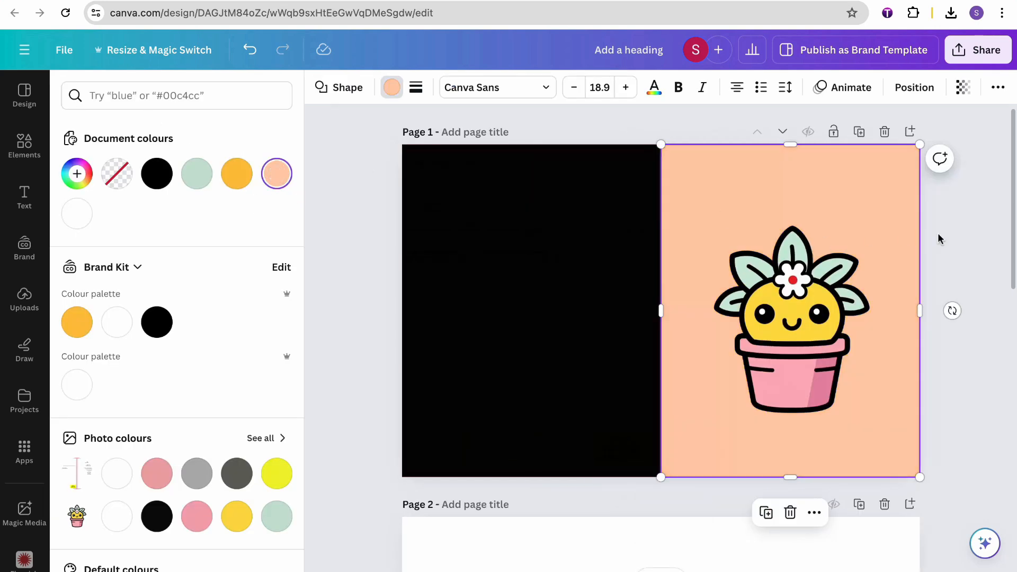
click(77, 175)
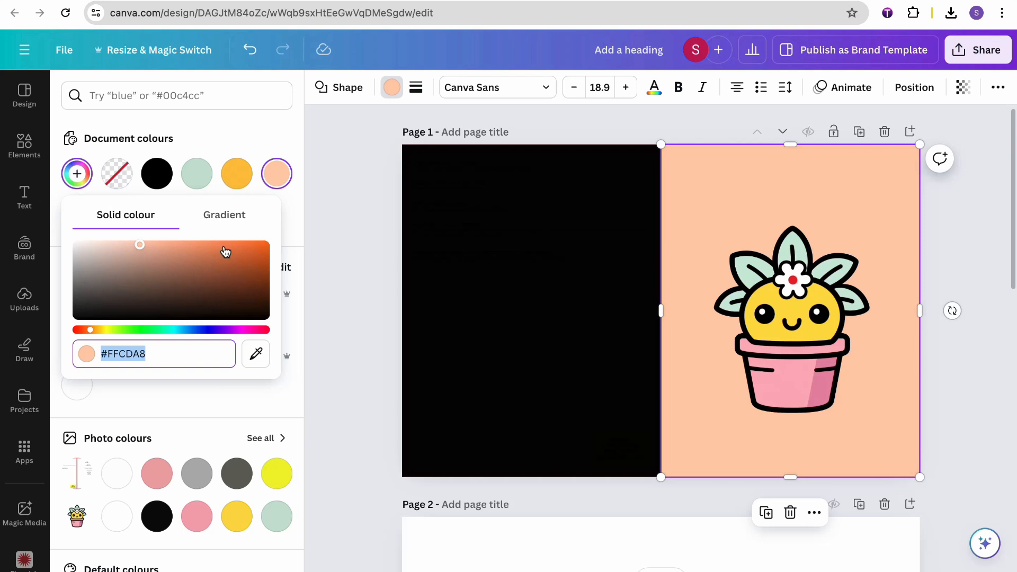
key(Escape)
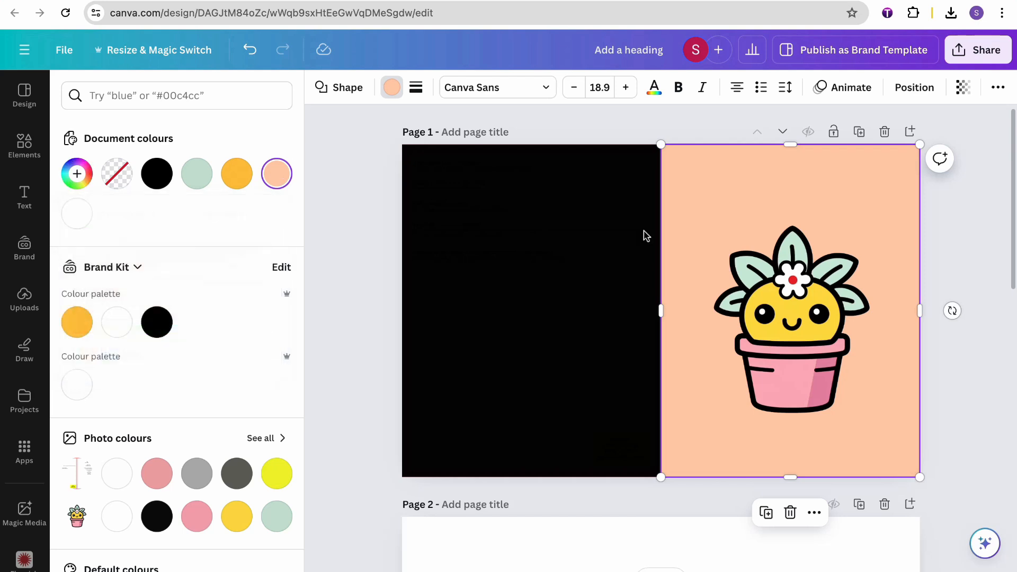
key(Escape)
click(940, 241)
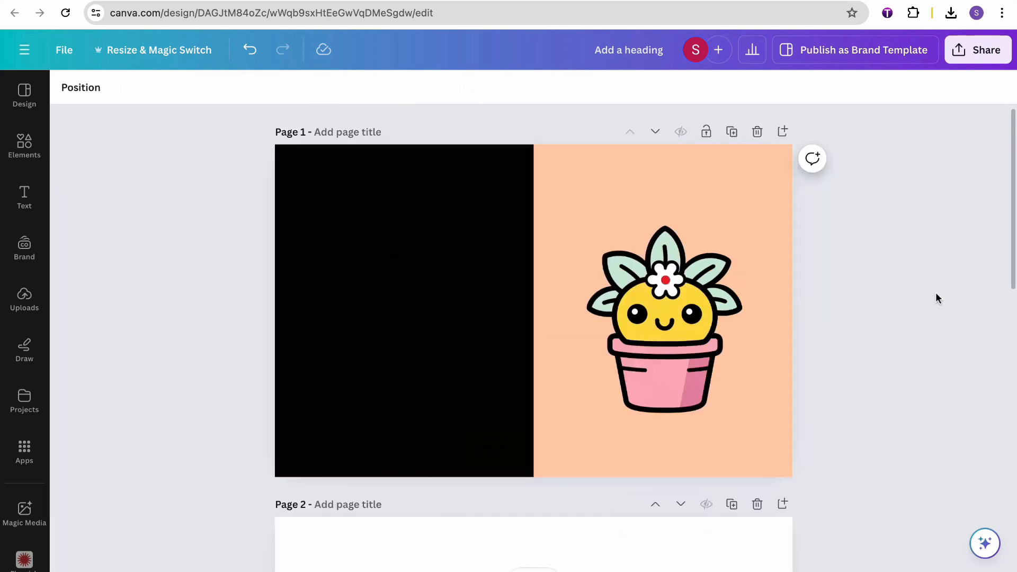
Step: Review the example cover on page 3 and browse the graphics library for COLORING
scroll(885, 298, down, 10)
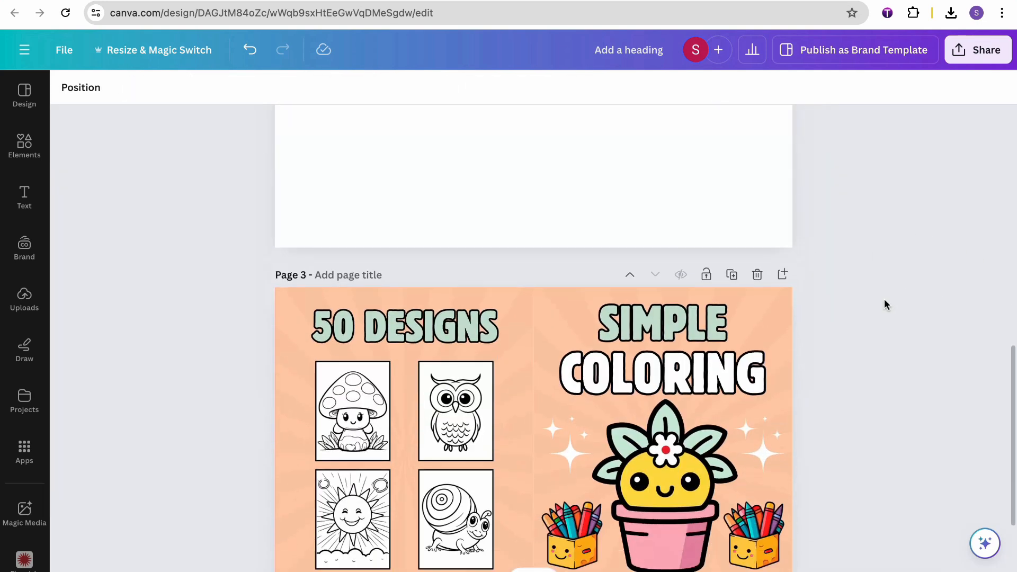
scroll(884, 299, down, 2)
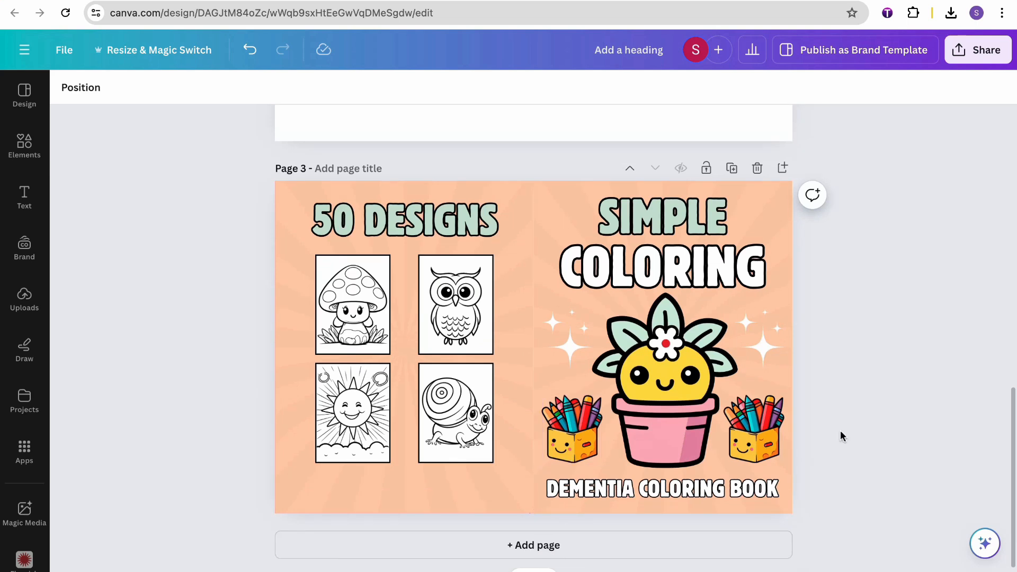
scroll(853, 429, up, 12)
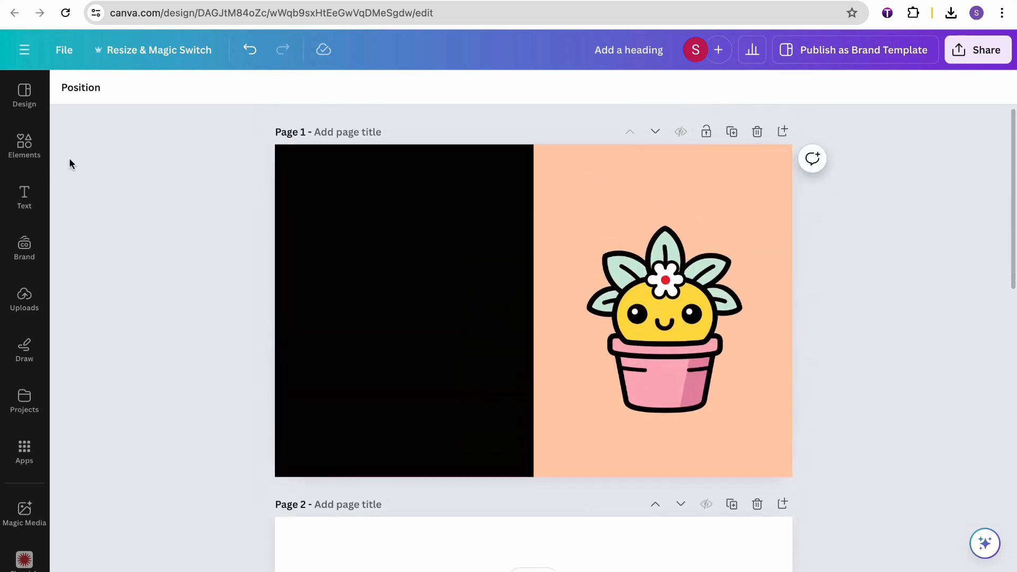
click(44, 153)
click(142, 120)
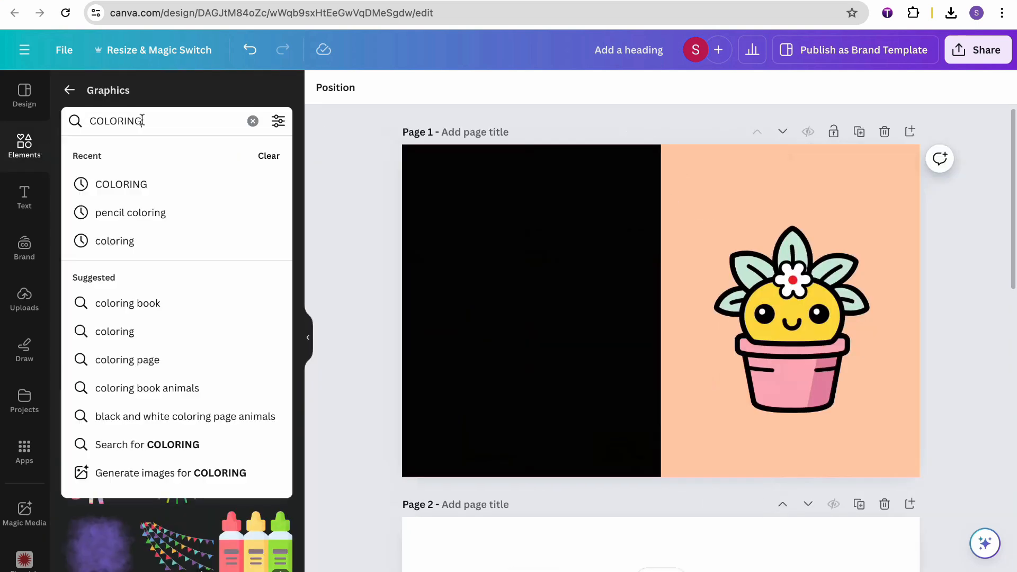
key(Return)
scroll(206, 327, down, 6)
scroll(206, 327, up, 8)
Step: Search the graphics library for PENCIL COLORING
click(179, 121)
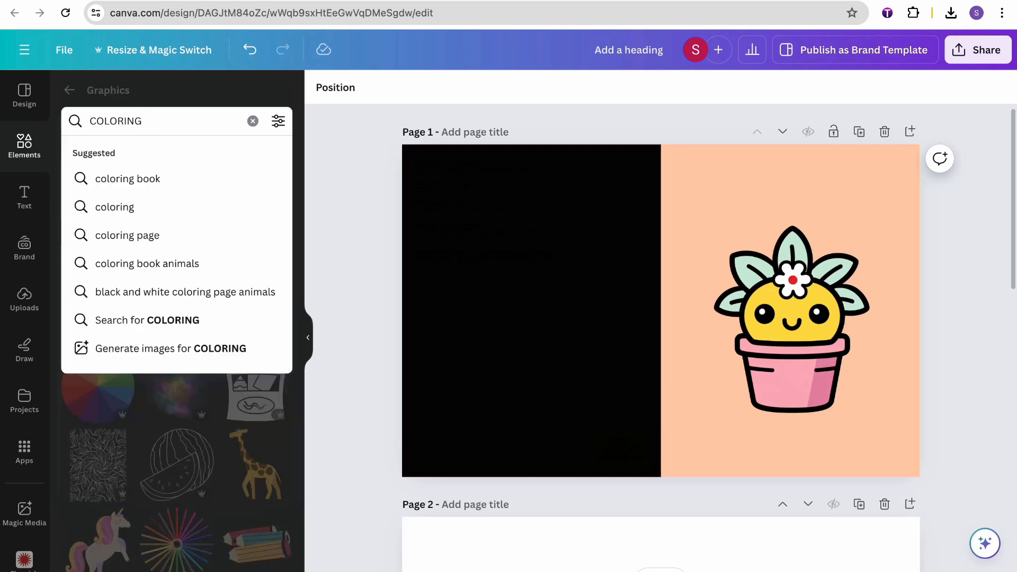
key(BackSpace)
key(BackSpace)
key(BackSpace)
key(BackSpace)
key(BackSpace)
key(BackSpace)
key(BackSpace)
key(BackSpace)
key(BackSpace)
text(PEC)
key(BackSpace)
text(NCIL COLORING)
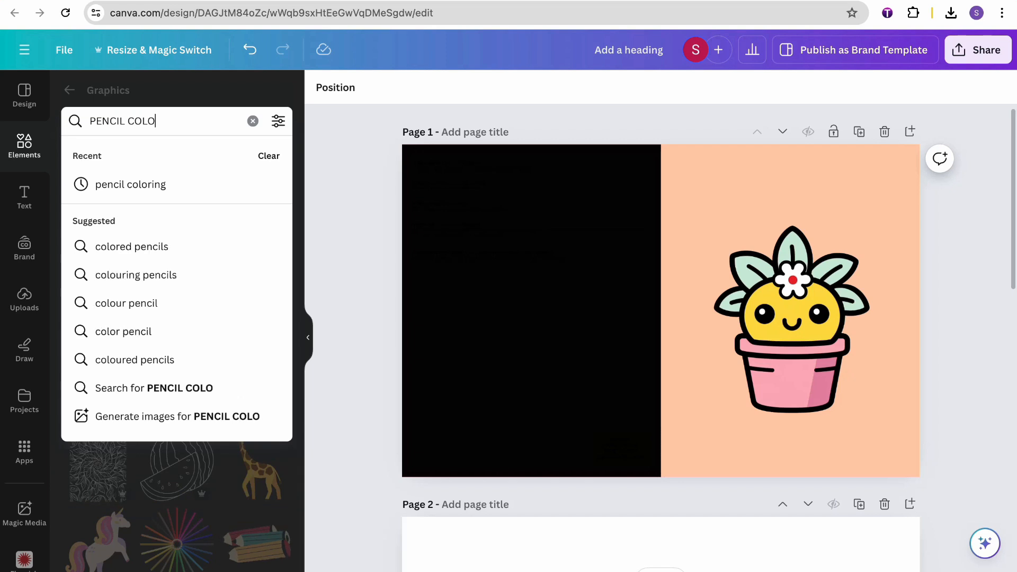
key(Return)
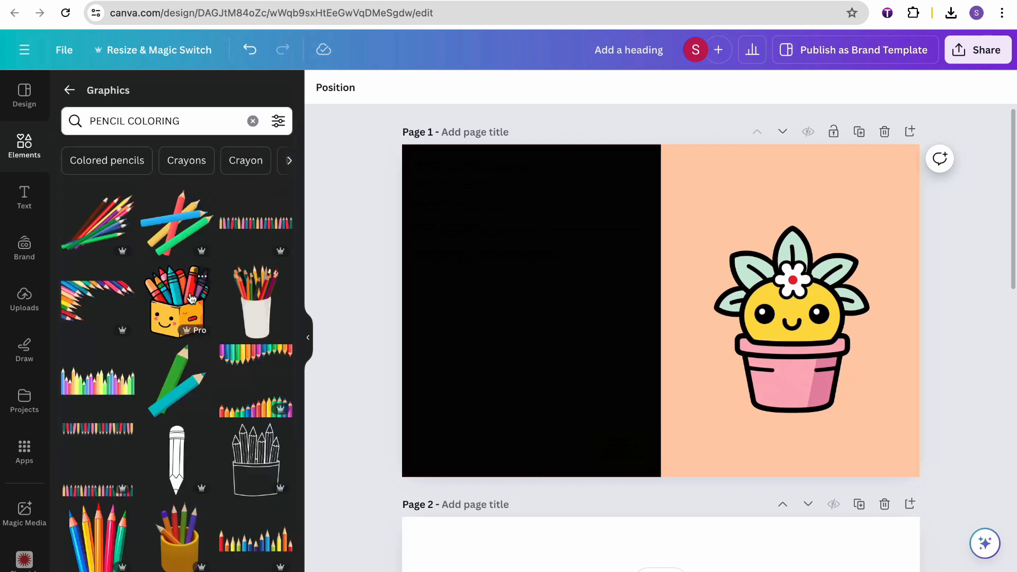
Step: Add the smiling crayon box graphic and place it beside the left side of the flower pot on the front cover
click(191, 300)
mouse_move(693, 330)
mouse_down()
mouse_move(733, 395)
mouse_move(724, 385)
mouse_up()
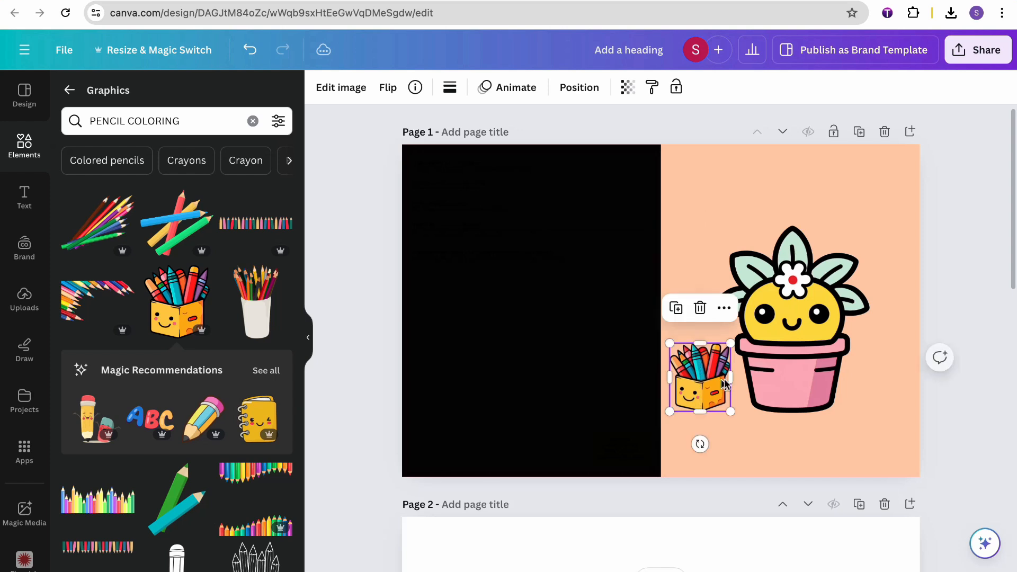
click(850, 463)
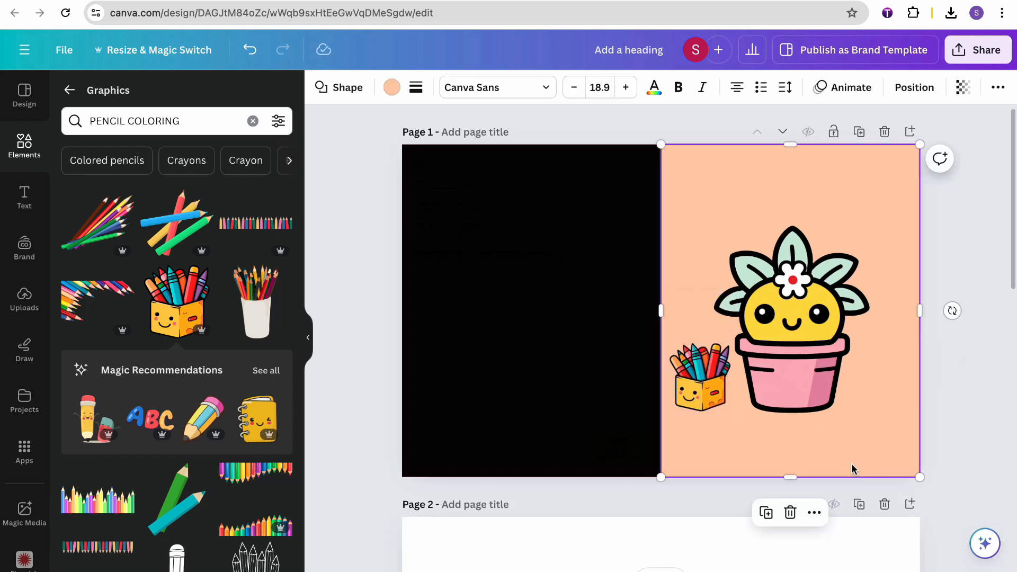
click(962, 278)
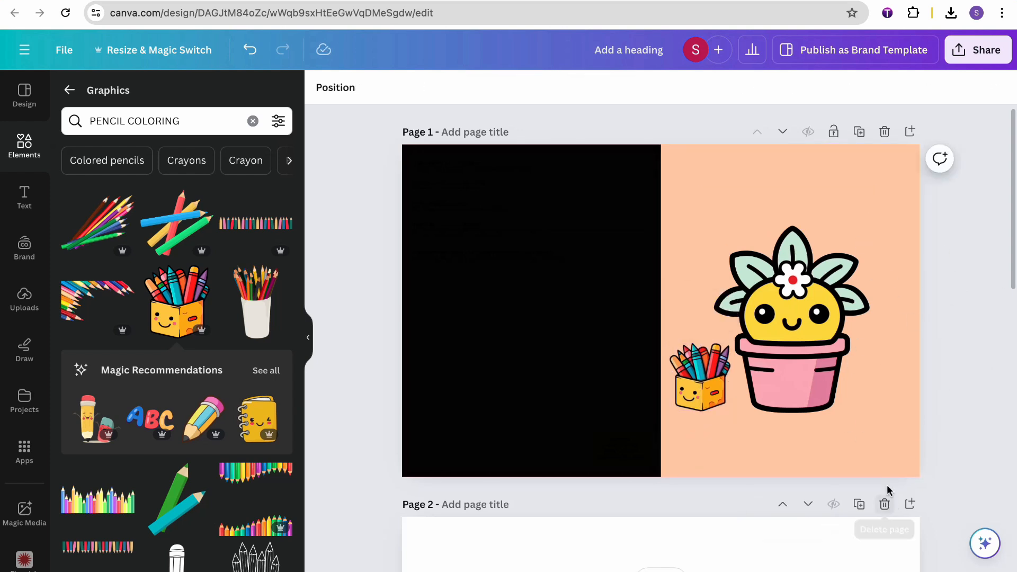
Step: Lower the front cover rectangle's transparency value to 31 to reveal the cover template guides
click(884, 461)
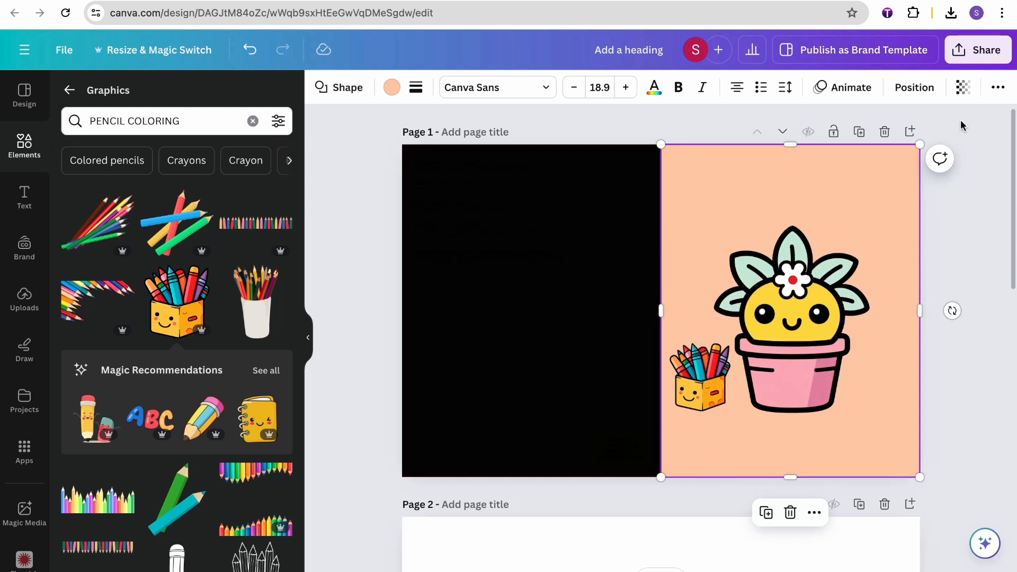
click(963, 88)
drag(924, 144, 857, 145)
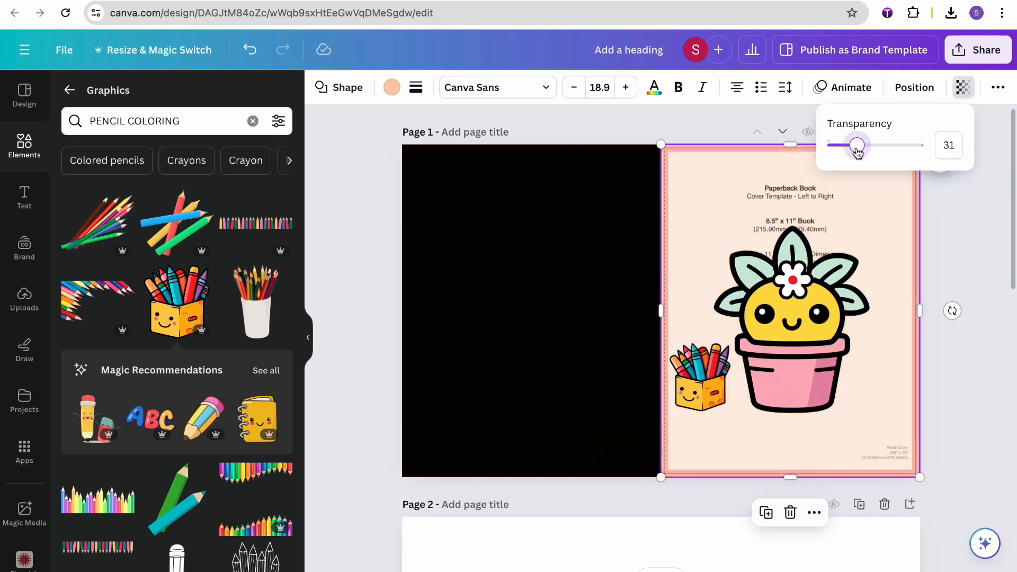
Step: Adjust the crayon box to the template margin and place a duplicate of it on the right side of the flower pot
click(695, 377)
drag(696, 377, 867, 377)
click(972, 376)
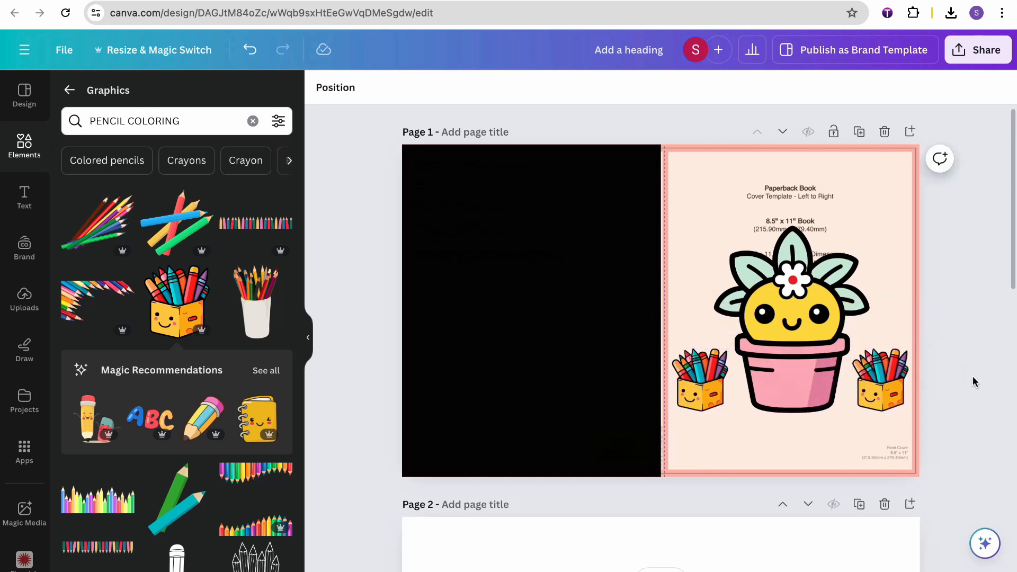
Step: Set the transparency value of the front cover rectangle to 60
click(899, 229)
click(962, 88)
drag(858, 145, 885, 143)
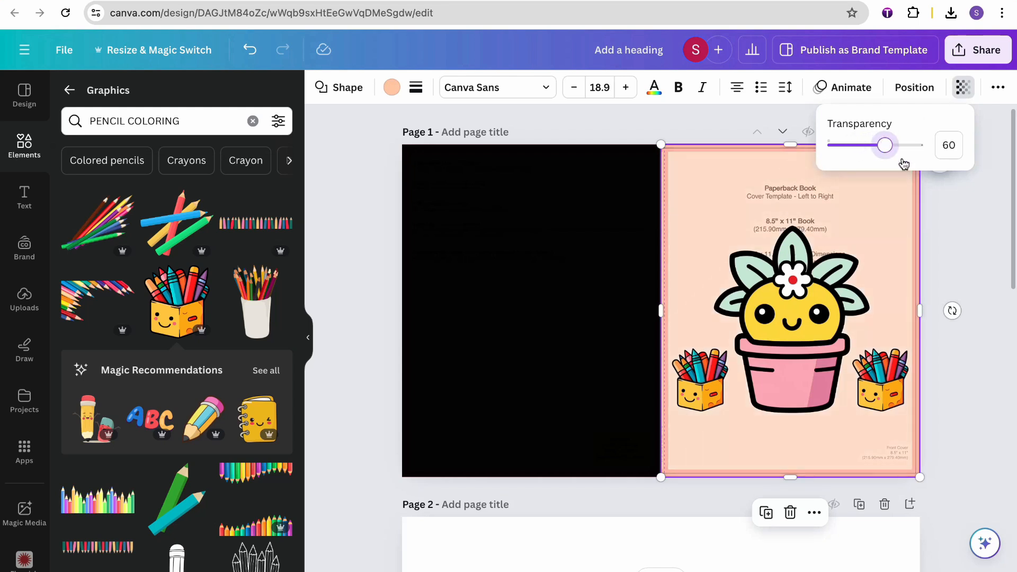
click(944, 192)
click(945, 193)
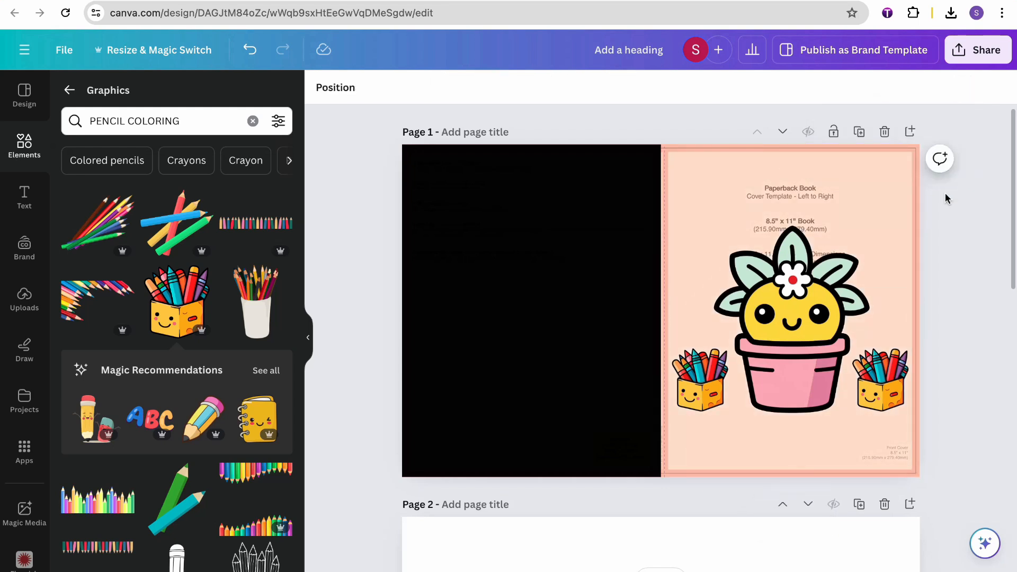
Step: Check the SIMPLE title's font on page 3, then add a heading at the top of the front cover on page 1
scroll(945, 193, down, 10)
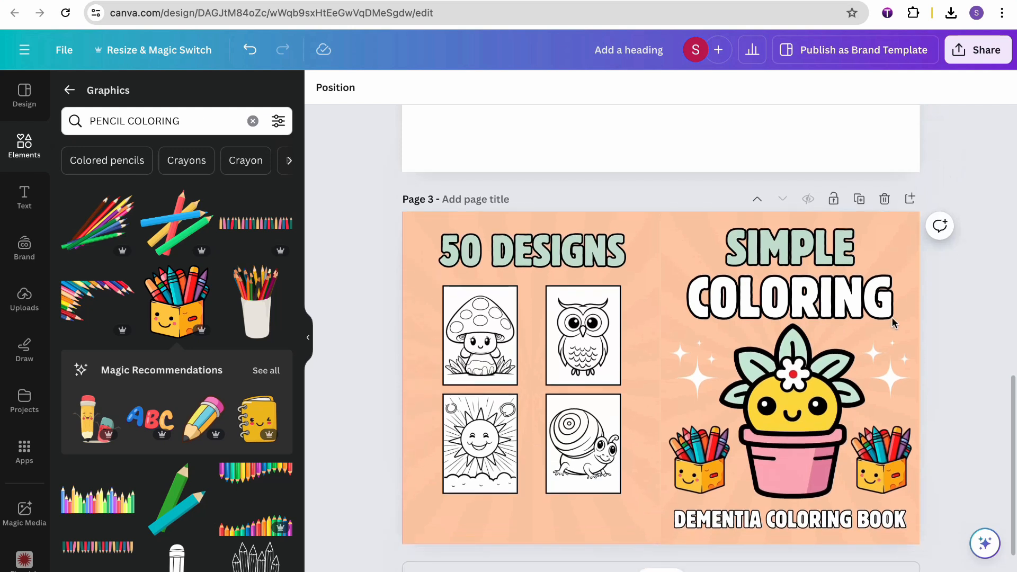
click(818, 243)
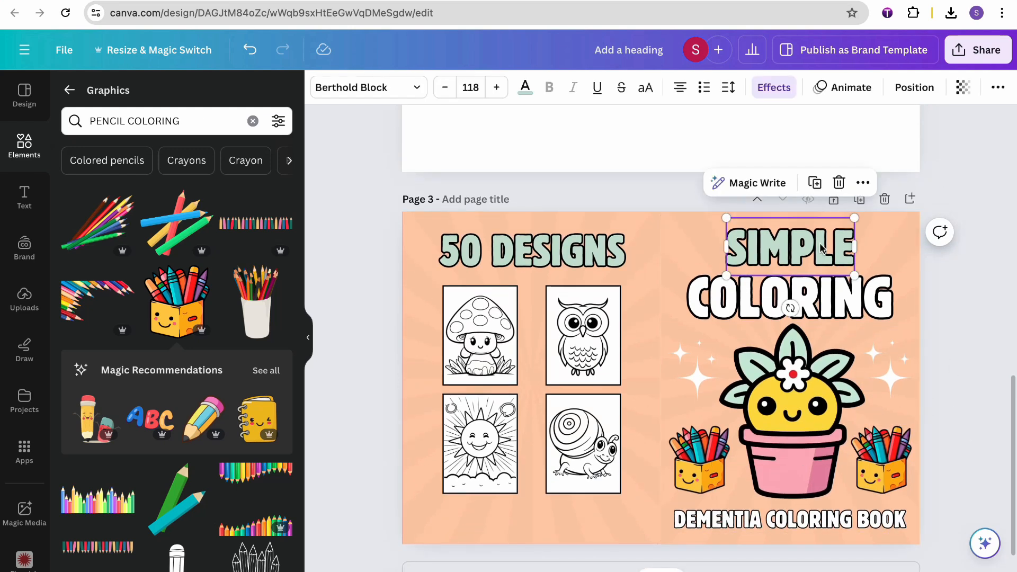
scroll(819, 242, up, 8)
scroll(819, 243, up, 2)
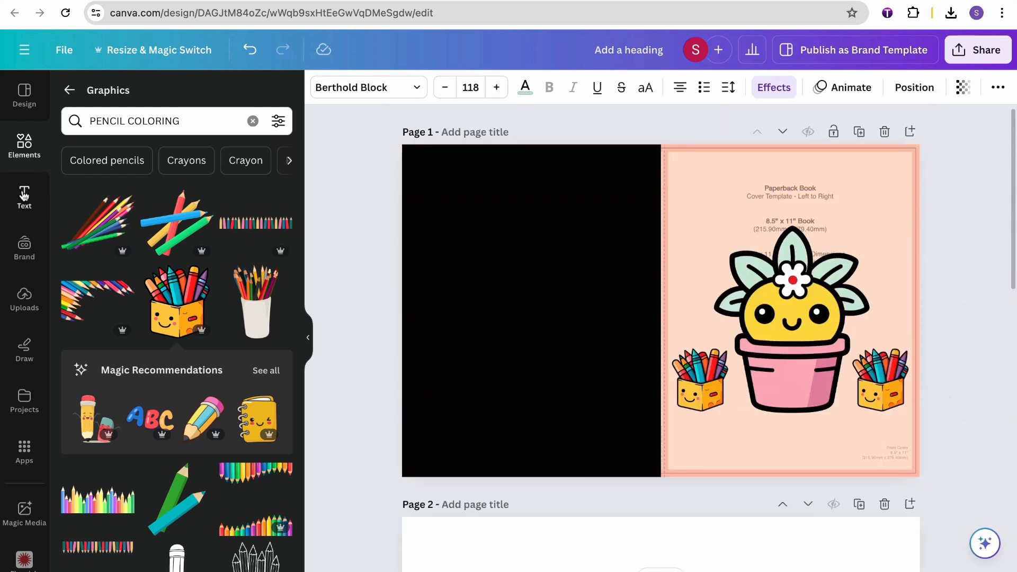
click(25, 197)
click(163, 269)
click(508, 232)
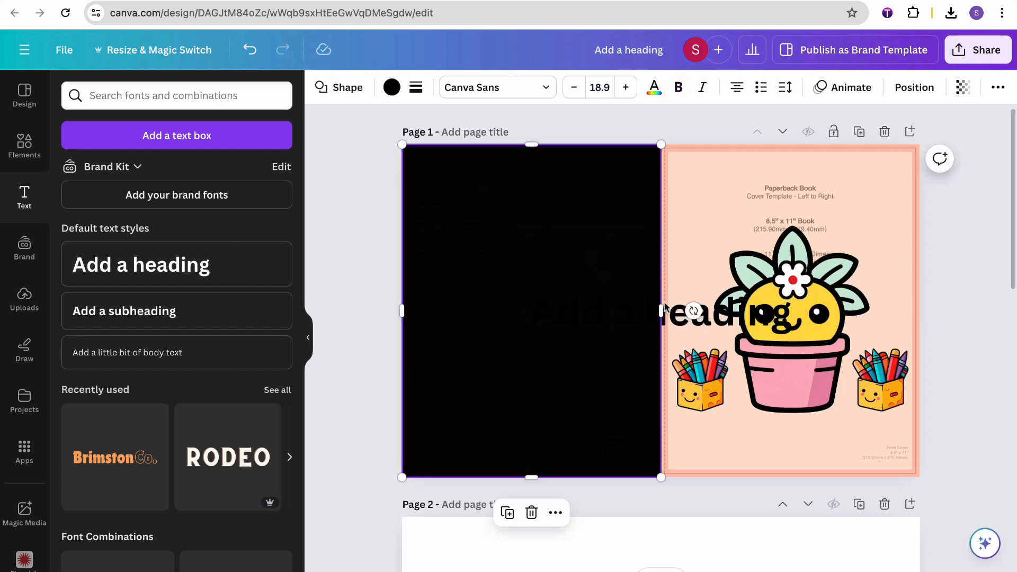
drag(670, 312, 869, 193)
key(ctrl+z)
click(754, 317)
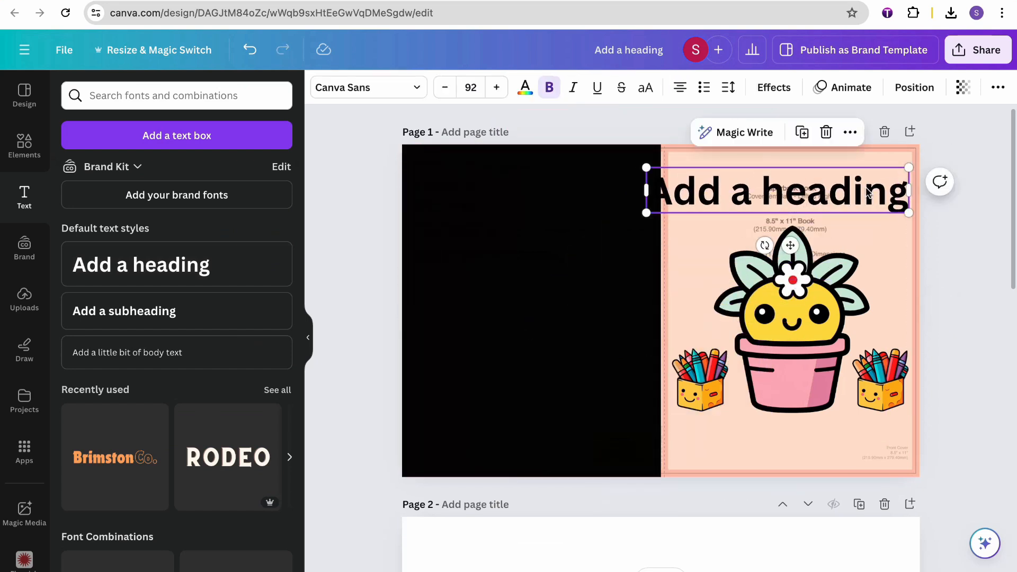
click(947, 247)
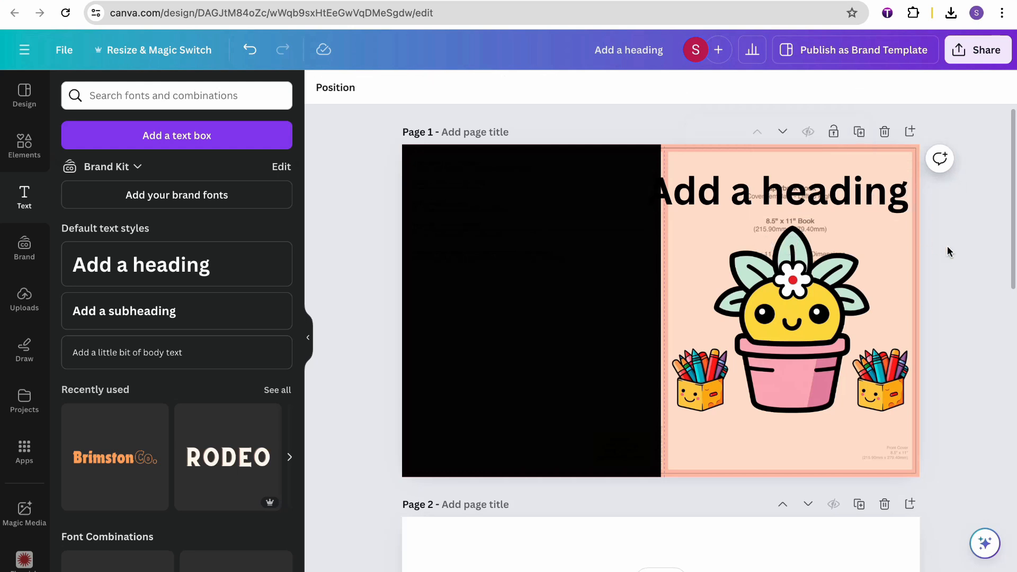
Step: Change the front cover heading's font to Berthold Block
click(890, 197)
click(890, 197)
click(352, 89)
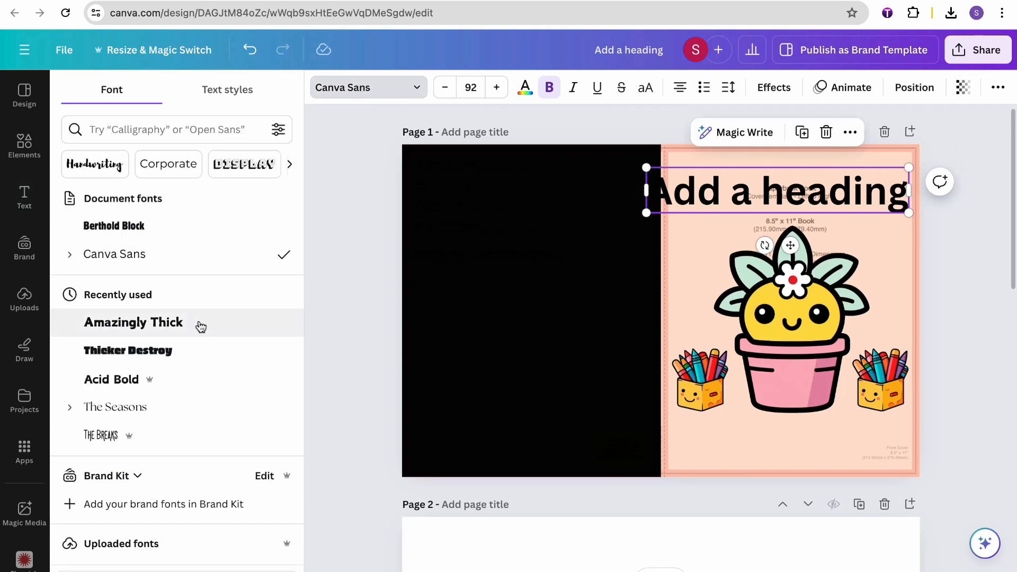
click(179, 238)
key(Escape)
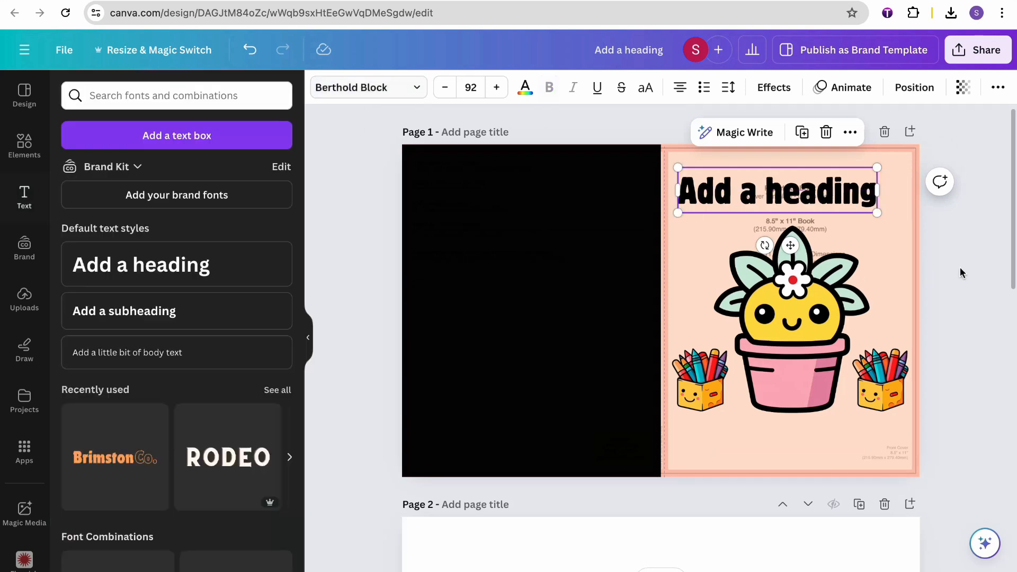
Step: Enlarge the heading to size 118, replace its text with SIMPLE and centre it at the top of the front cover
drag(888, 221, 933, 230)
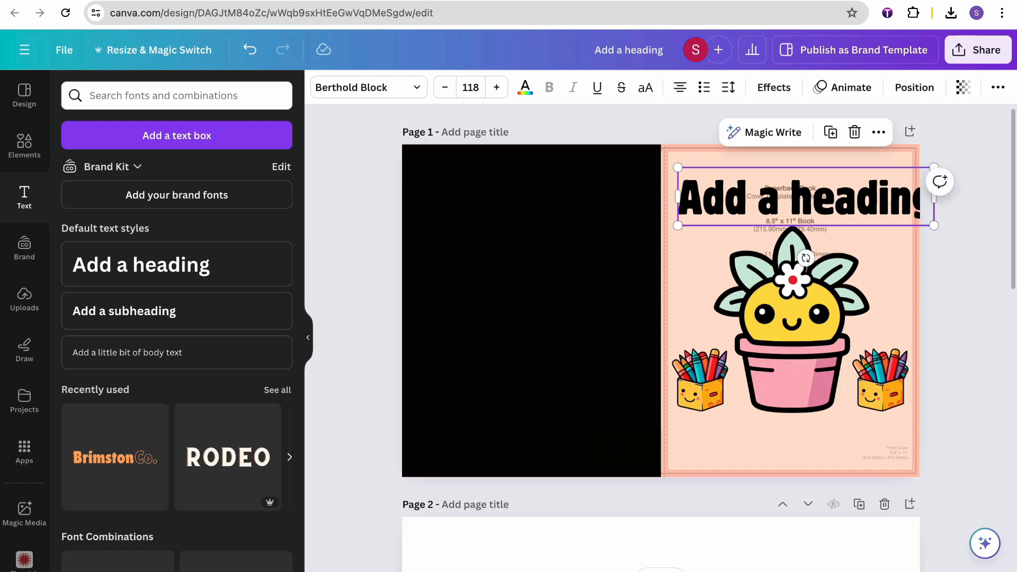
double_click(926, 223)
text(SIMPLE)
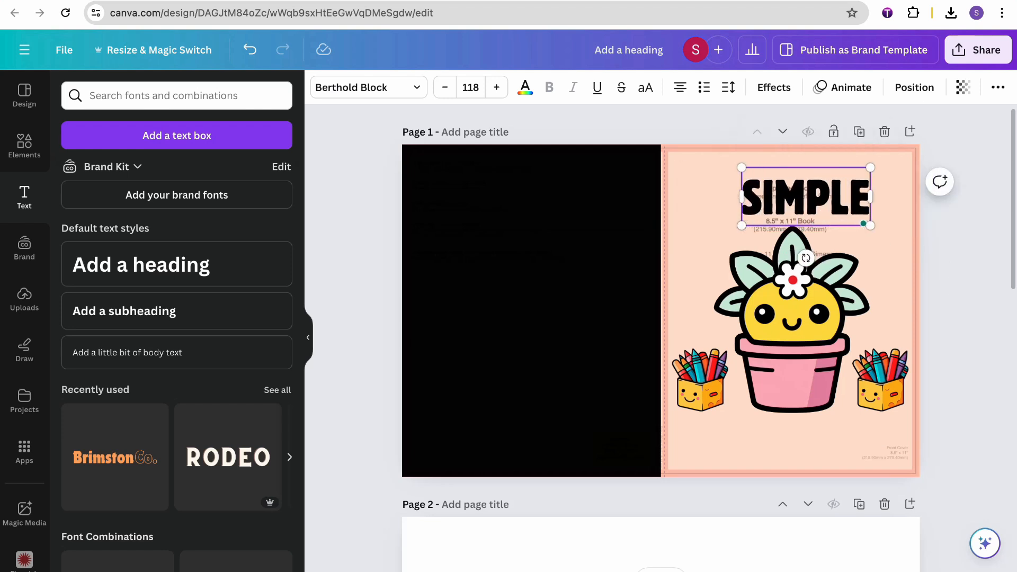
key(Escape)
drag(843, 209, 828, 191)
click(911, 231)
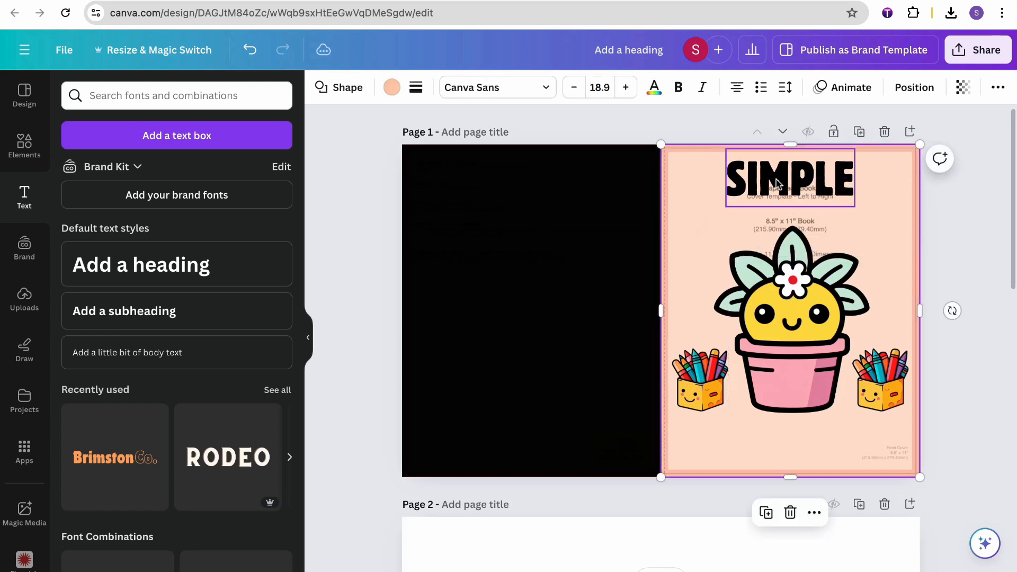
Step: Replace the plain SIMPLE heading on the front cover with the styled SIMPLE and COLORING titles copied from page 3
click(776, 181)
key(Delete)
scroll(771, 466, down, 13)
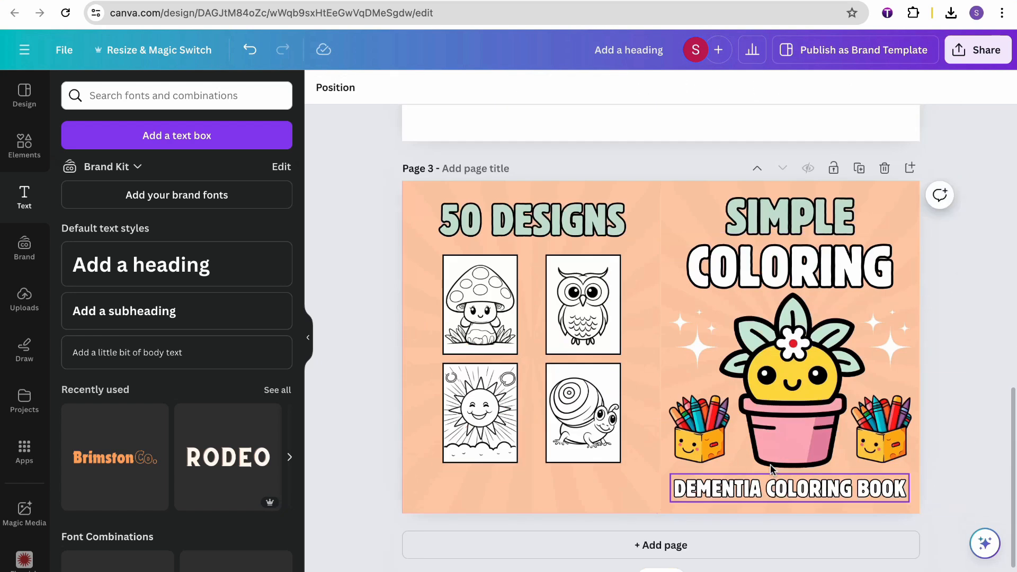
click(820, 269)
shift+click(800, 223)
key(ctrl+c)
scroll(787, 169, up, 13)
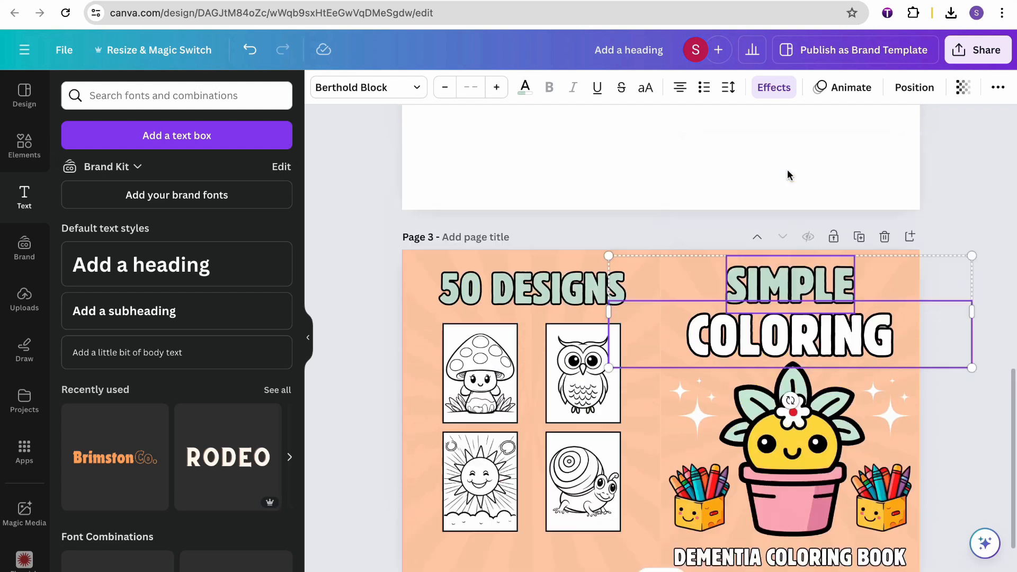
key(ctrl+v)
click(984, 288)
Step: Shrink the flower pot image slightly so that it fits below the COLORING title
click(876, 323)
scroll(876, 323, down, 1)
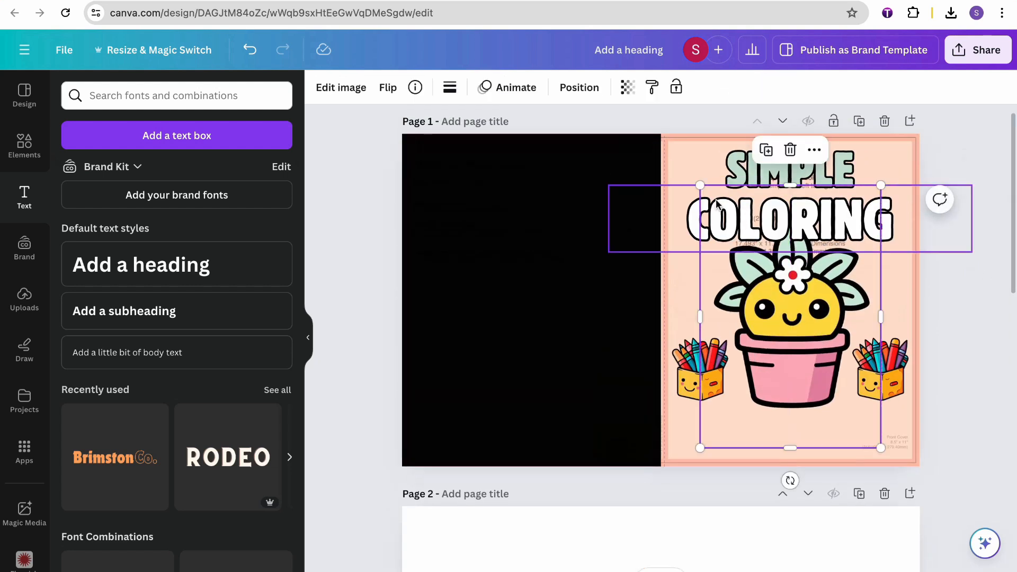
drag(699, 179, 720, 211)
click(933, 355)
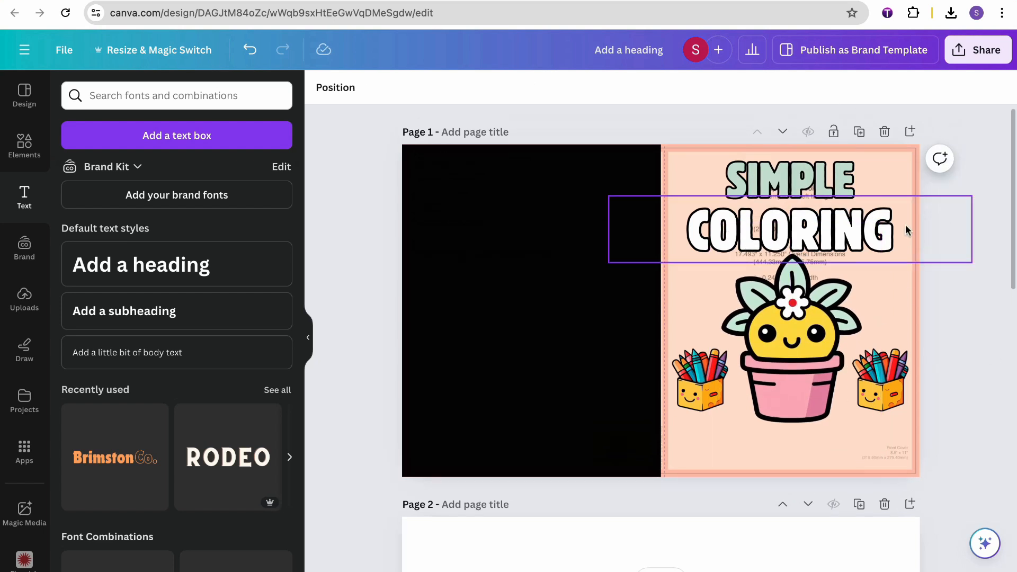
Step: Duplicate the COLORING title at the bottom of the front cover and set the copy's font size to 40
click(905, 228)
drag(904, 228, 896, 432)
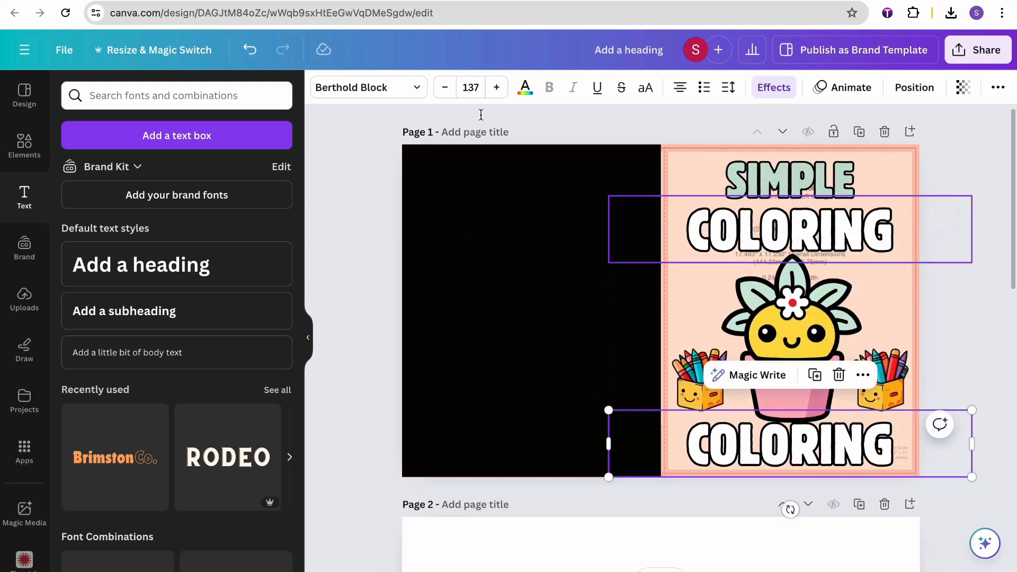
click(464, 86)
text(40)
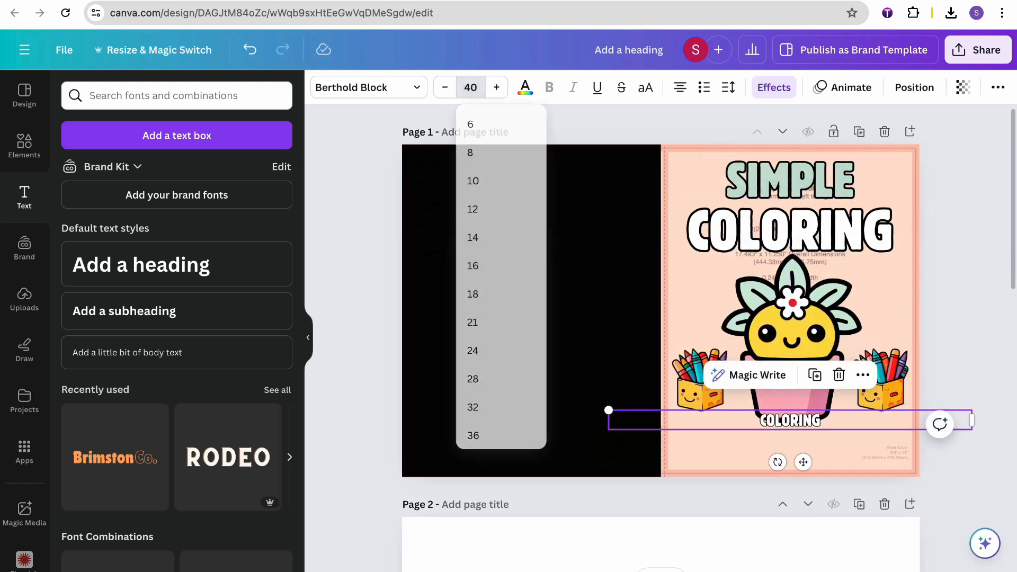
key(Return)
Step: Copy the DEMENTIA COLORING BOOK subtitle from page 3 to the bottom of the front cover in place of the small COLORING text
scroll(971, 295, down, 10)
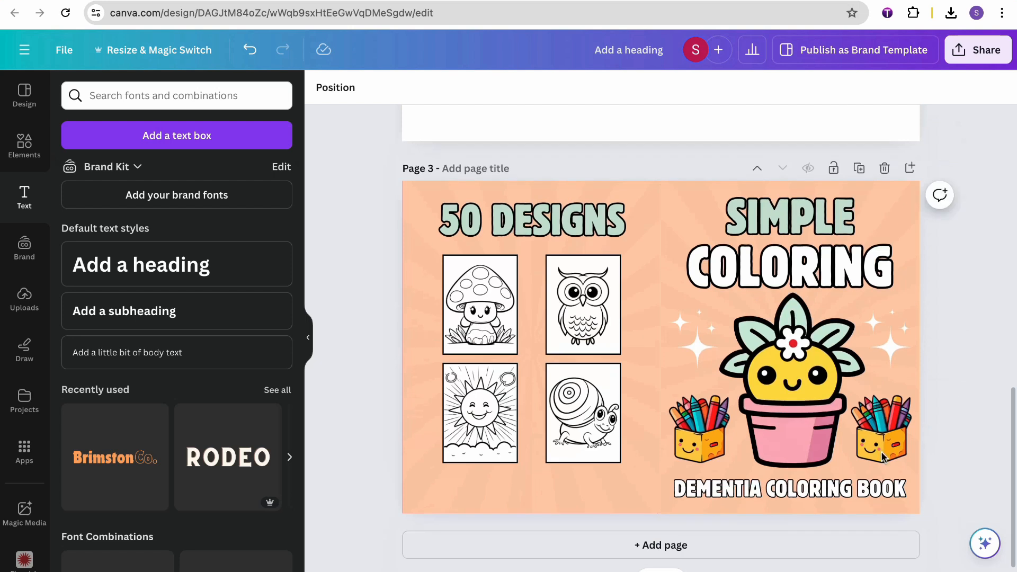
click(864, 490)
scroll(864, 490, up, 10)
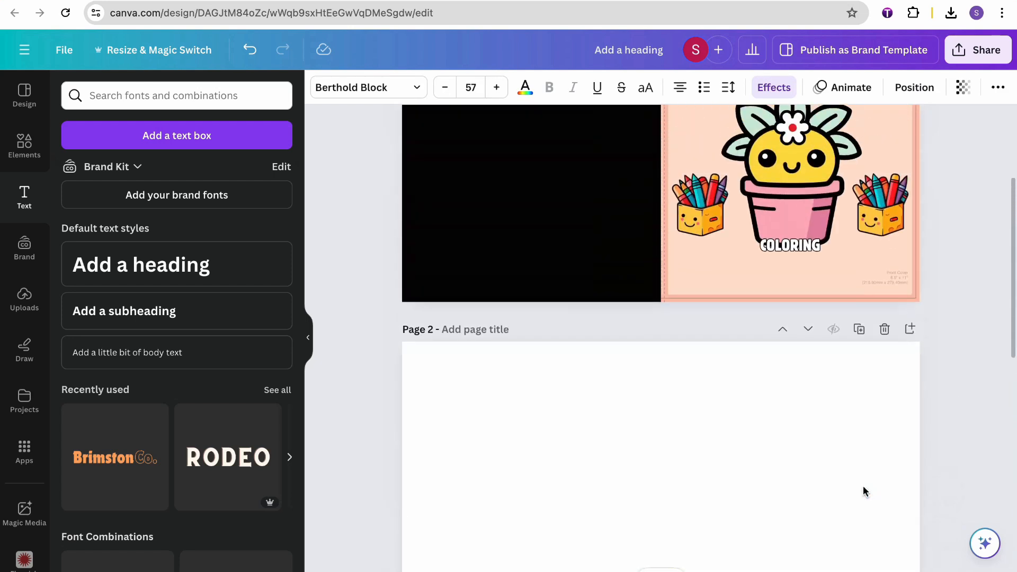
click(965, 313)
scroll(983, 290, up, 2)
scroll(984, 284, up, 2)
click(910, 284)
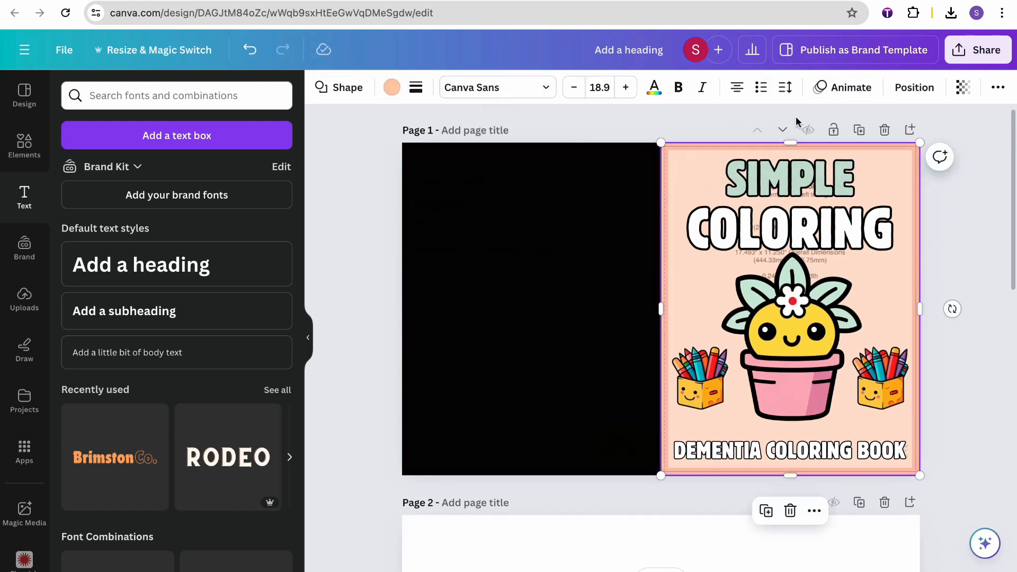
Step: Restore the peach background shape of the front cover to full opacity so that it hides the template guides
click(963, 87)
drag(884, 144, 990, 148)
click(988, 240)
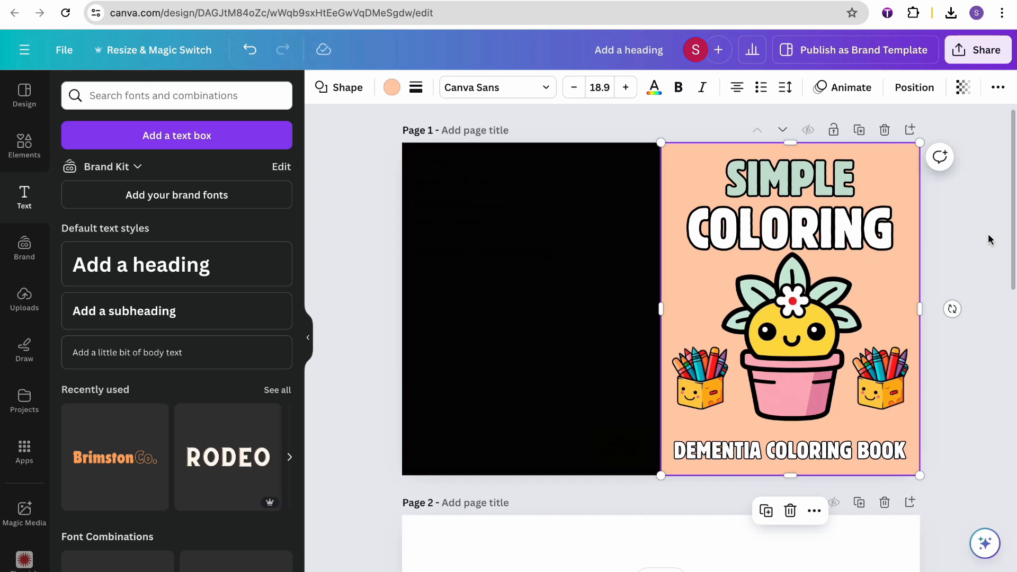
click(968, 235)
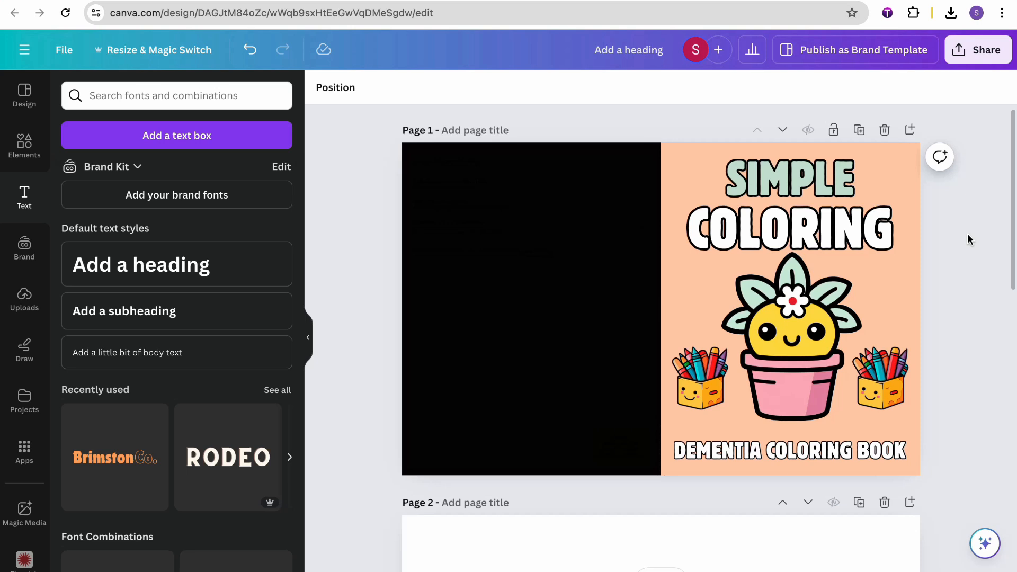
Step: Search the graphics for STARS and place the four-pointed star cluster beside the left leaf of the flower pot
scroll(947, 198, down, 10)
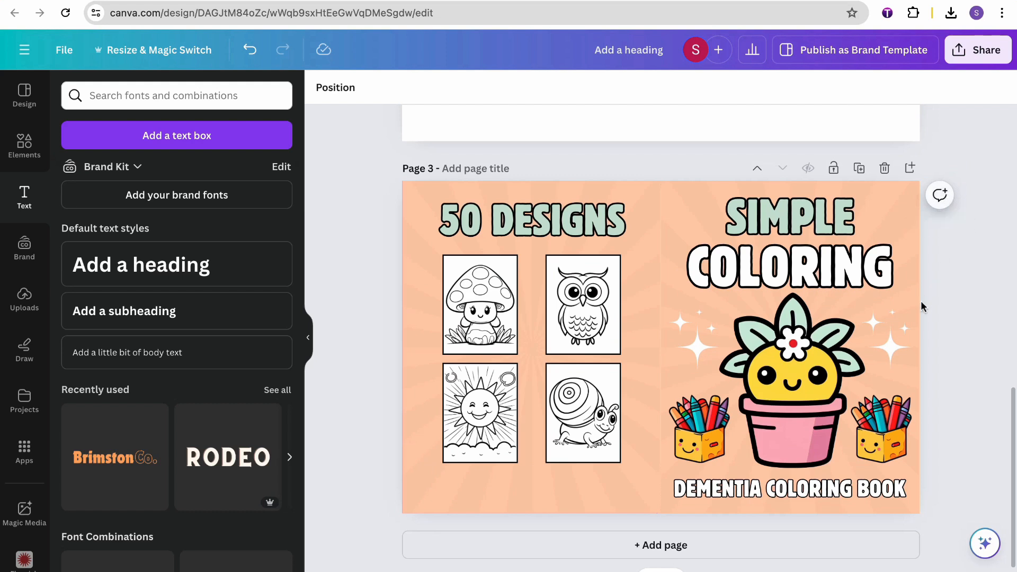
scroll(834, 374, up, 10)
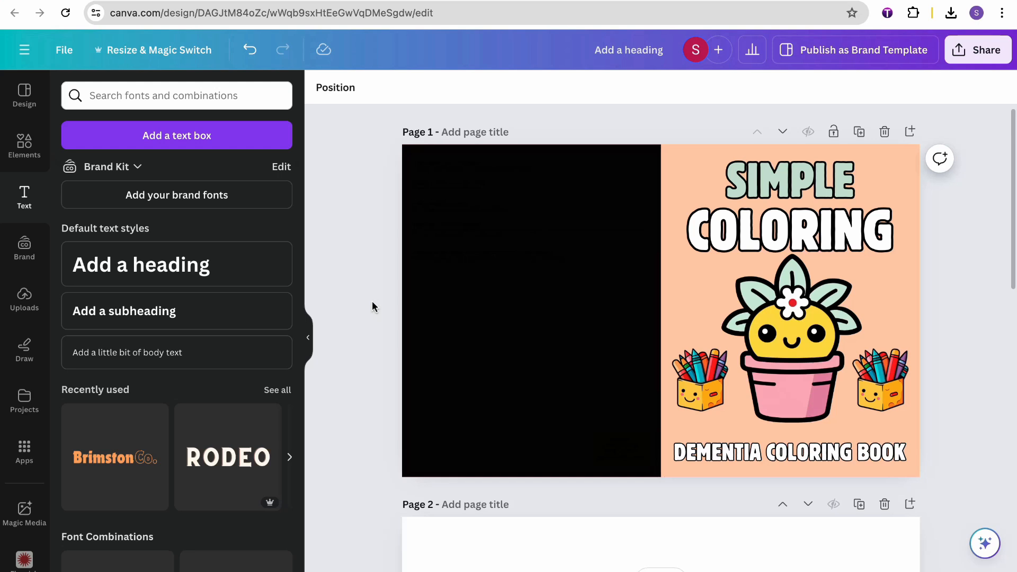
click(19, 145)
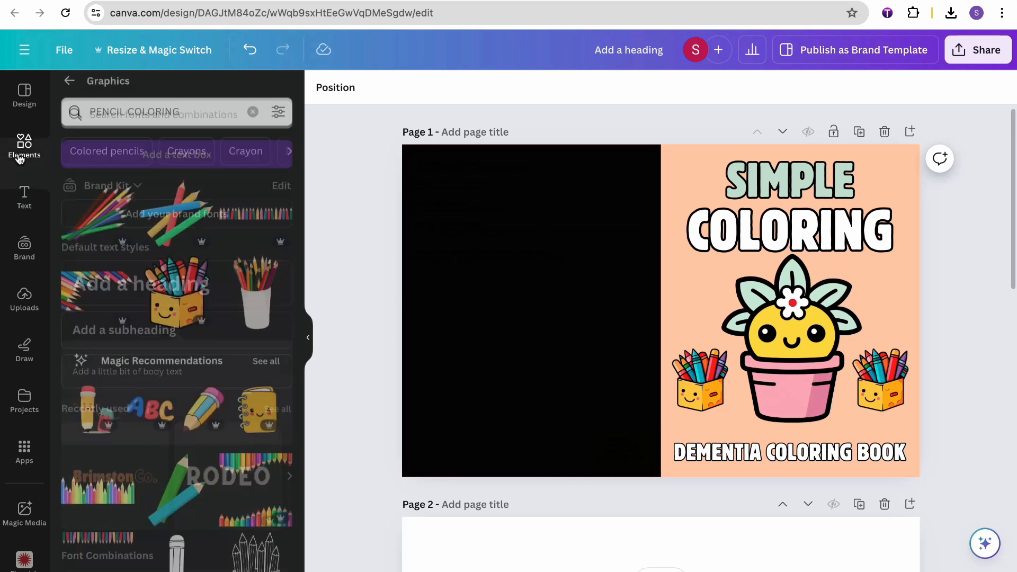
triple_click(136, 121)
text(STARS)
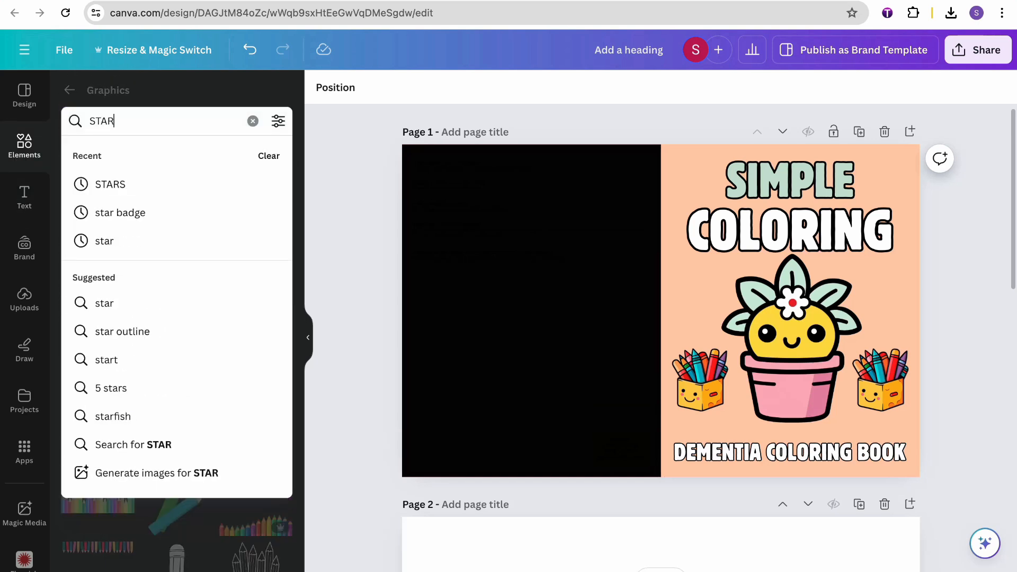
key(Return)
scroll(221, 281, down, 5)
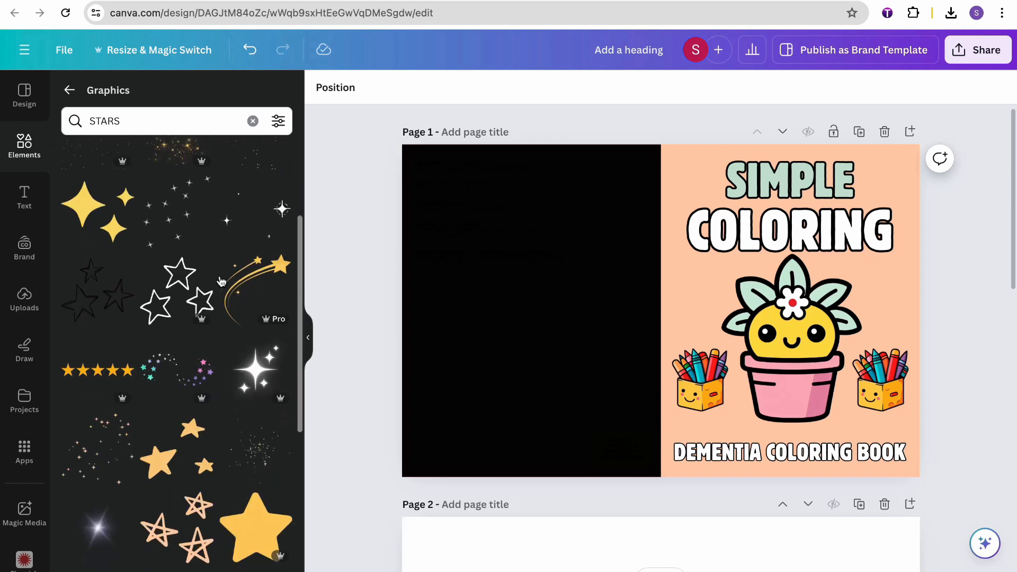
scroll(98, 301, up, 5)
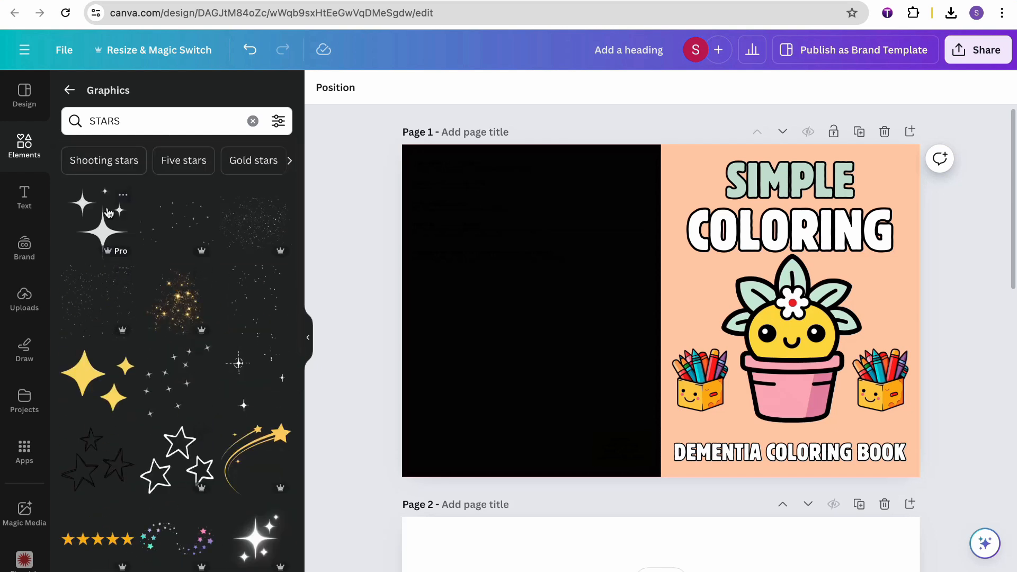
click(99, 221)
drag(657, 307, 708, 300)
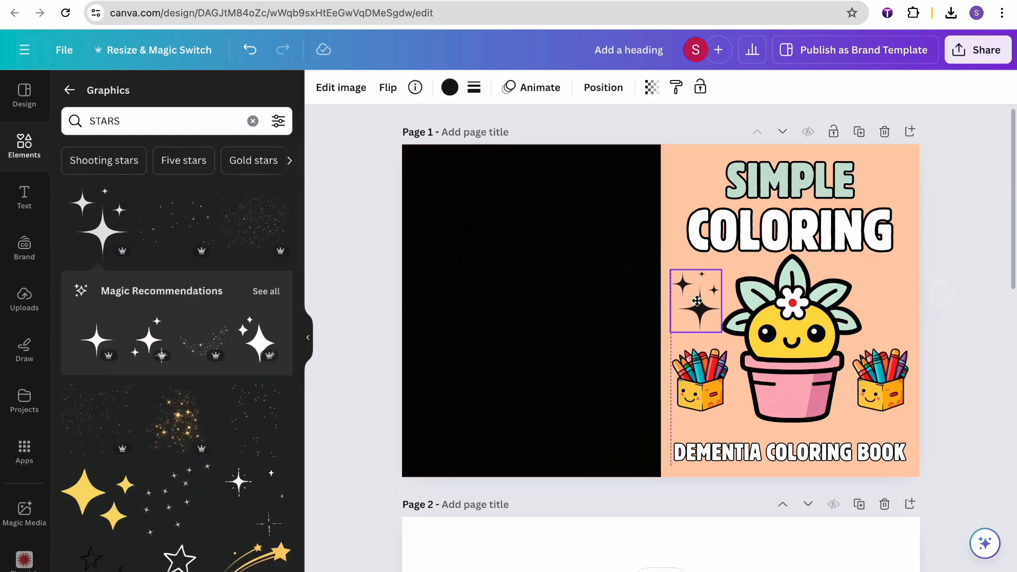
Step: Recolour the star cluster white and place a duplicate on the other side of the flower pot
click(450, 87)
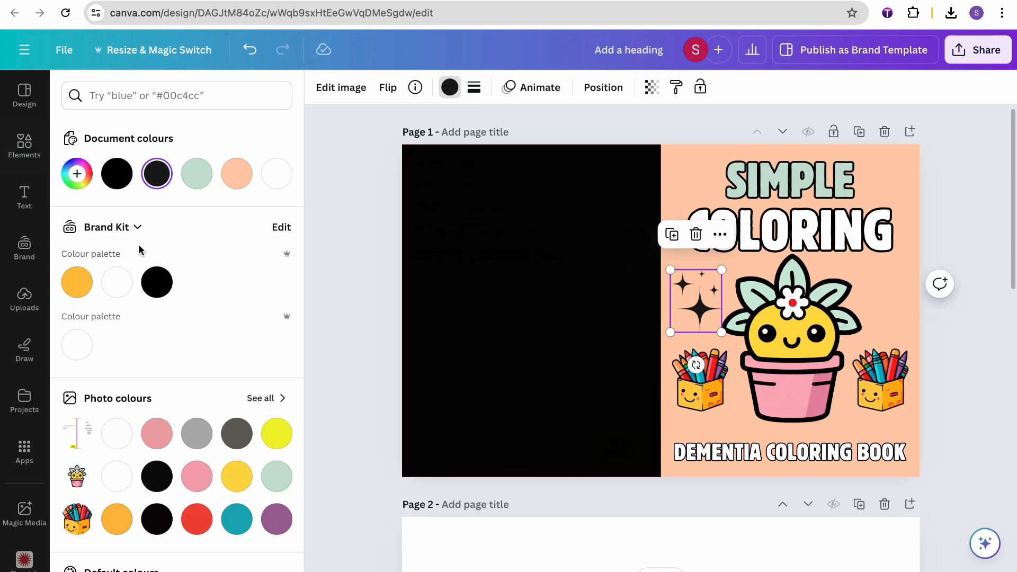
click(276, 173)
key(Escape)
key(ctrl+d)
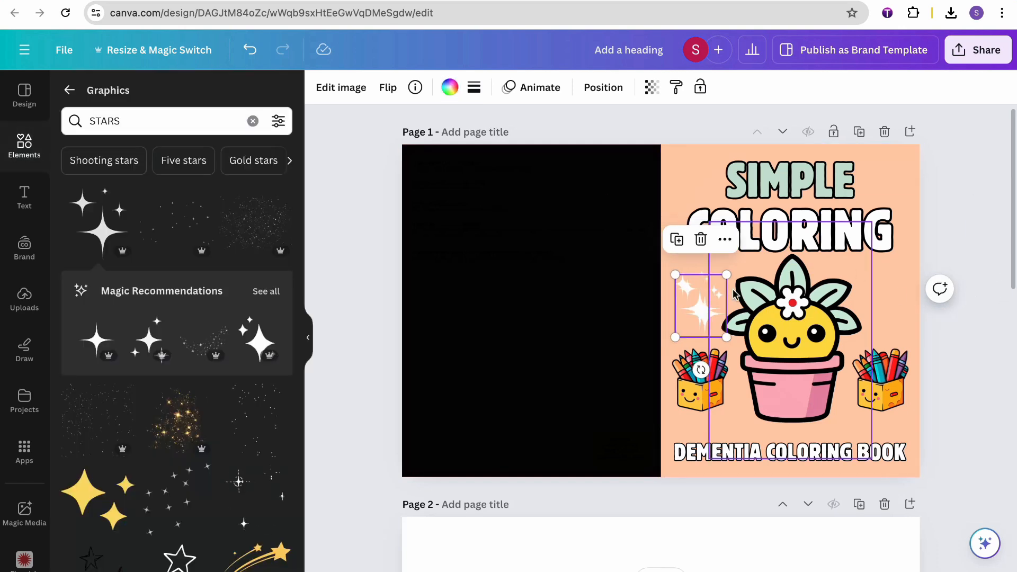
drag(697, 297, 882, 304)
click(989, 291)
Step: Compare the front cover with the finished design on page 3 and search the graphics for SUNBURST
scroll(990, 290, down, 13)
scroll(992, 292, down, 1)
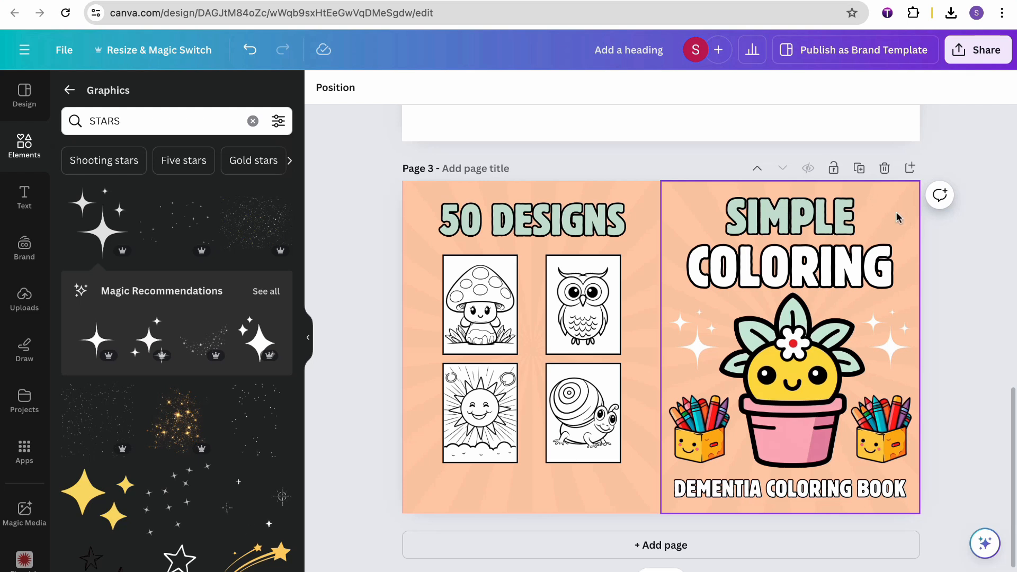
scroll(963, 270, up, 13)
click(190, 120)
text(SUBURST)
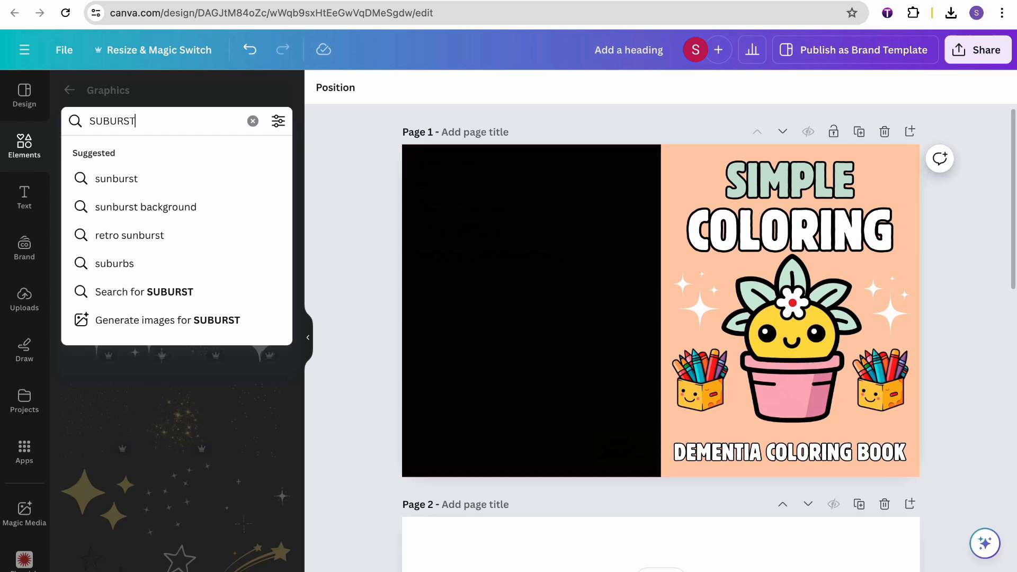
key(Return)
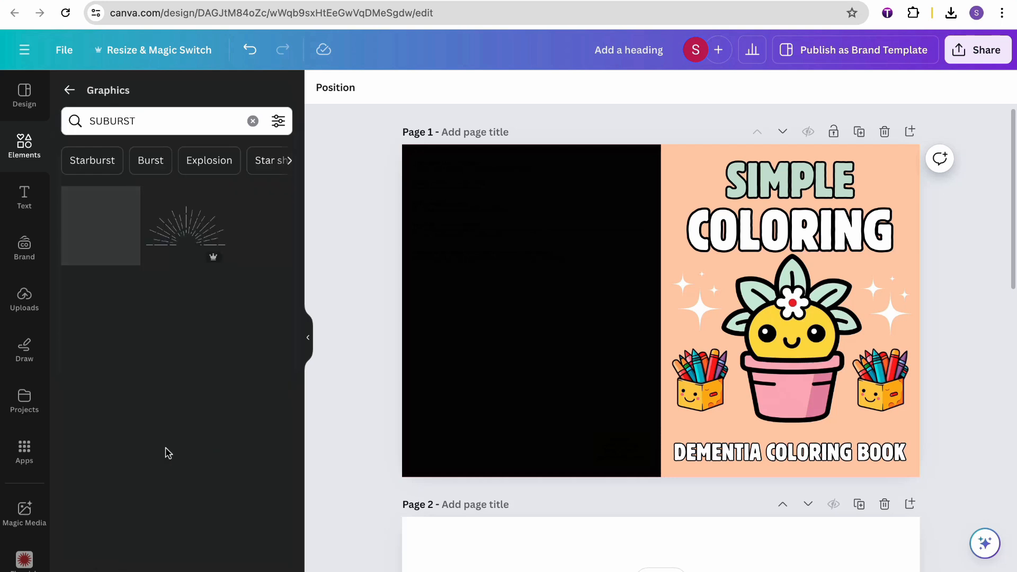
click(104, 120)
text(N)
key(Return)
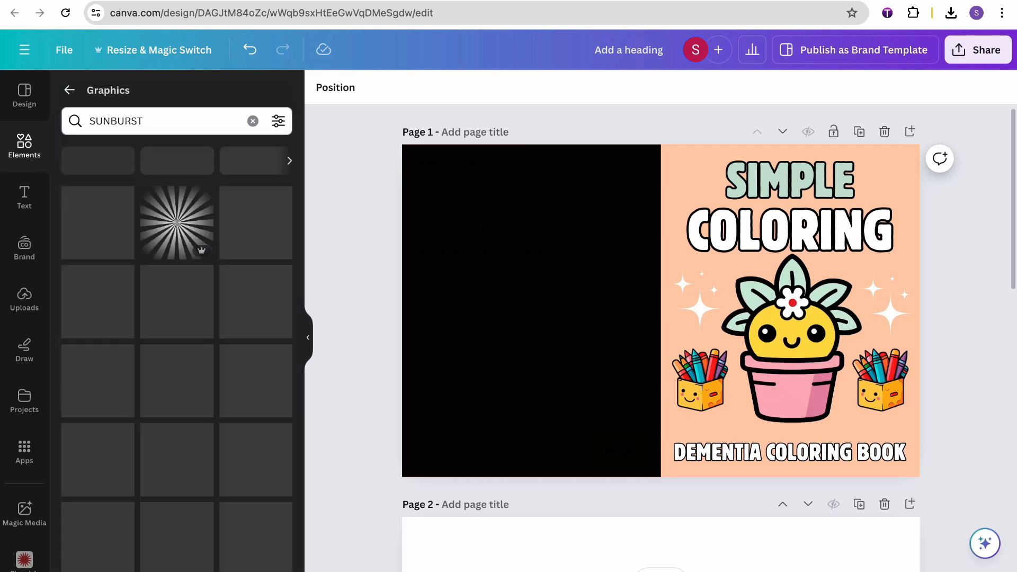
Step: Try the orange sunburst graphic enlarged over the front cover and delete it
click(114, 220)
drag(634, 308, 700, 208)
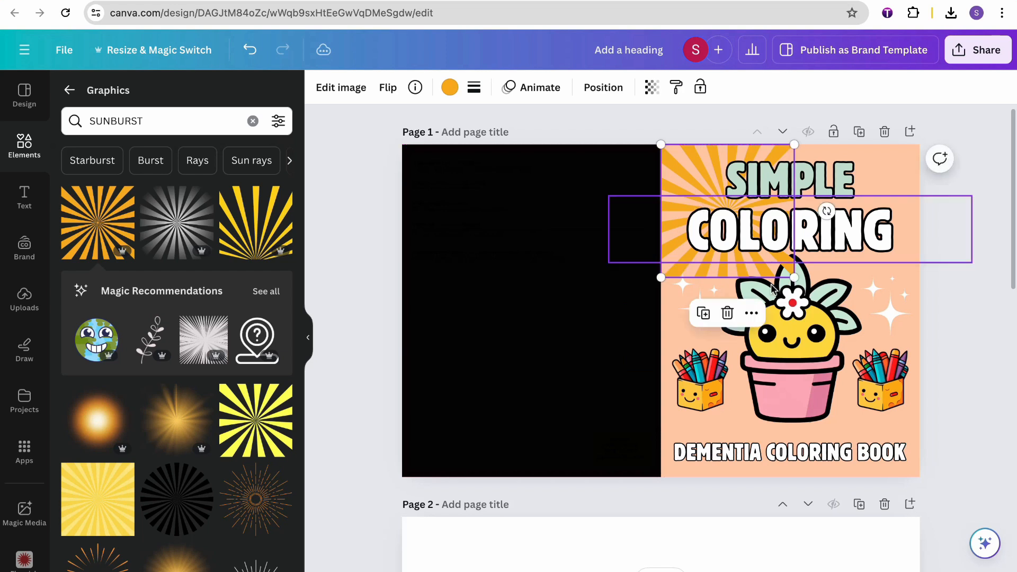
drag(792, 276, 966, 522)
drag(956, 434, 920, 428)
key(Delete)
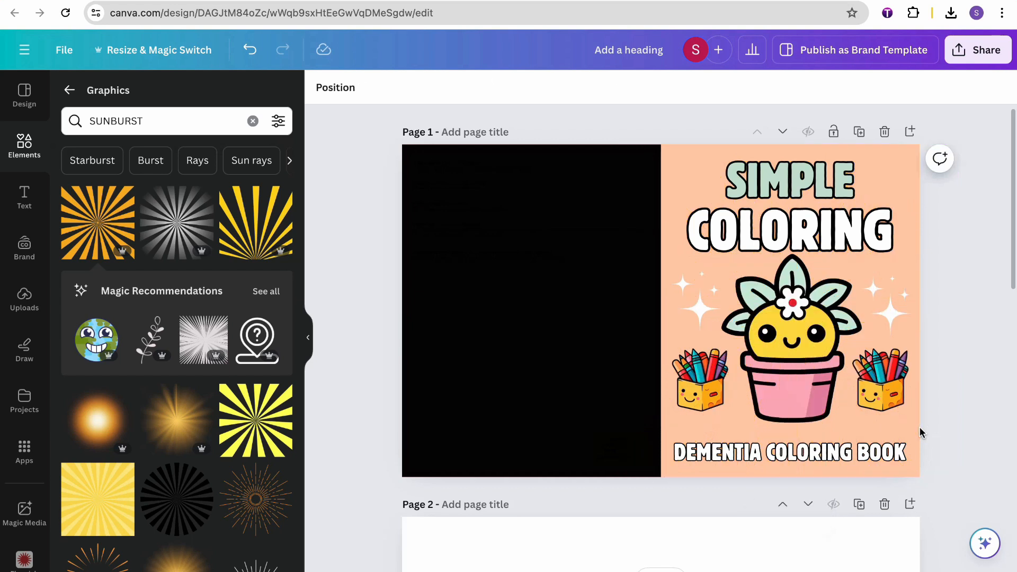
Step: Search the graphics for TEXTURE and try the wavy contour-line pattern on the front cover with transparency 8
click(159, 118)
double_click(159, 118)
text(TEX)
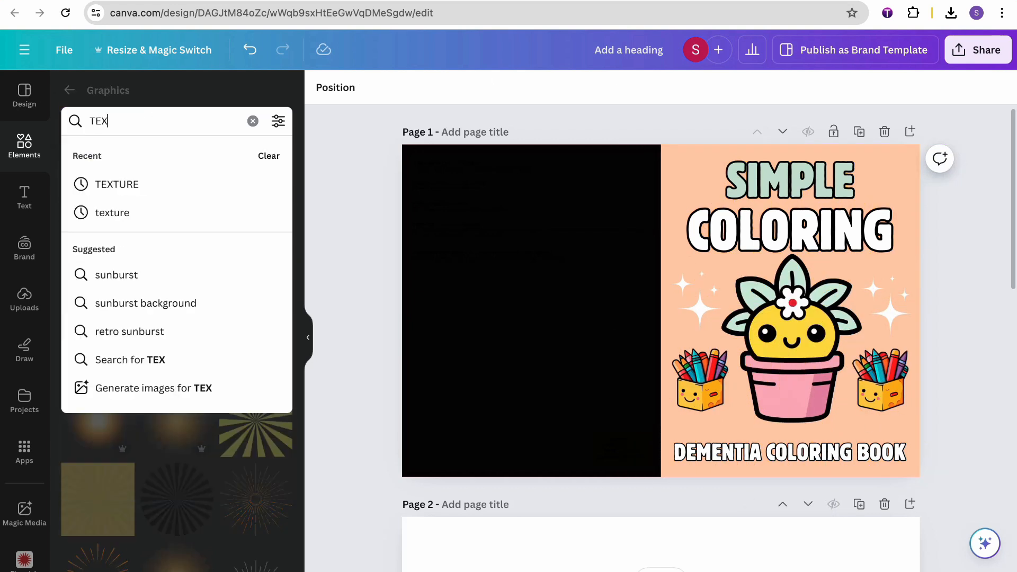
text(TURE)
key(Return)
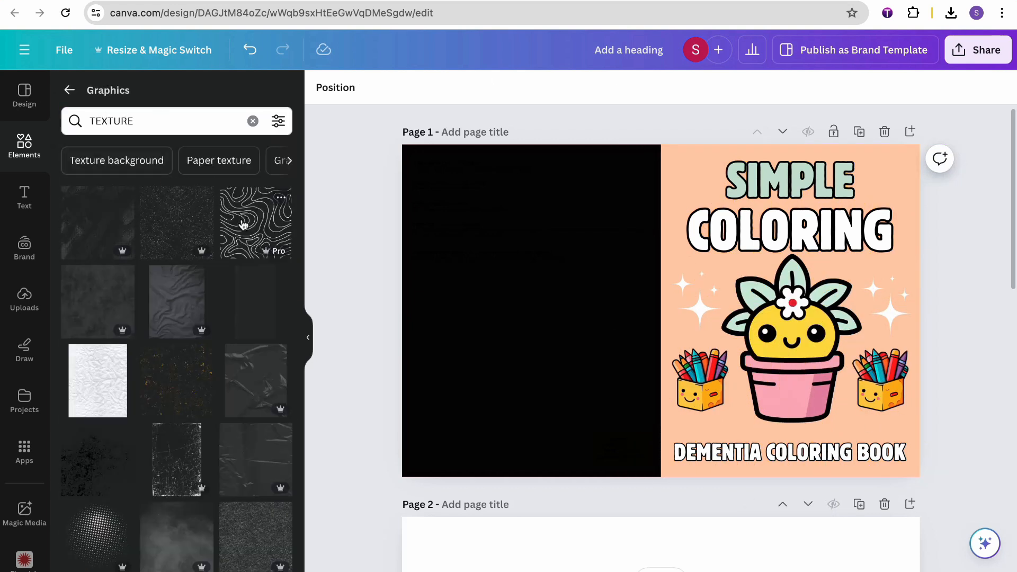
click(246, 222)
drag(645, 315, 710, 222)
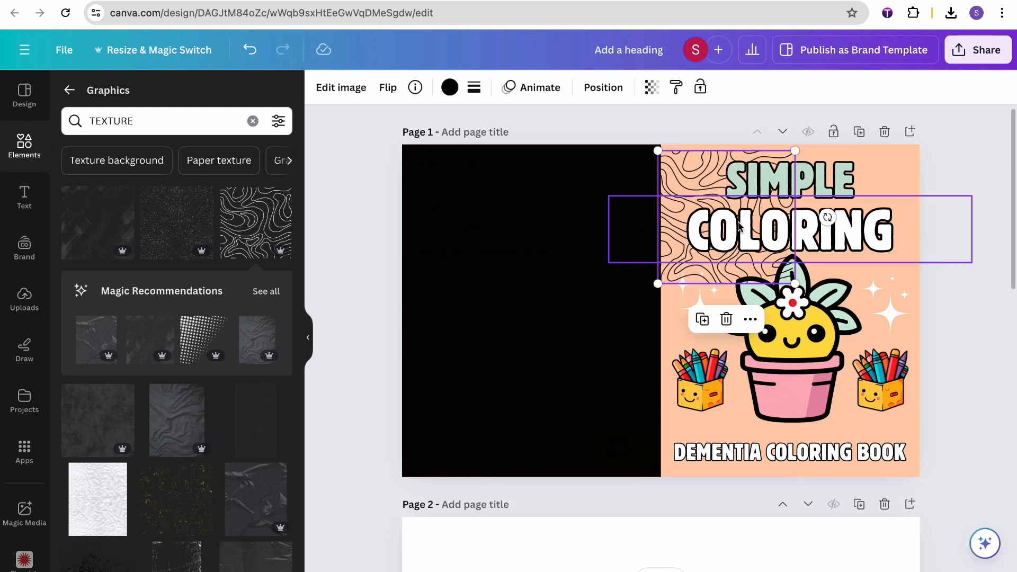
click(652, 90)
drag(612, 145, 526, 148)
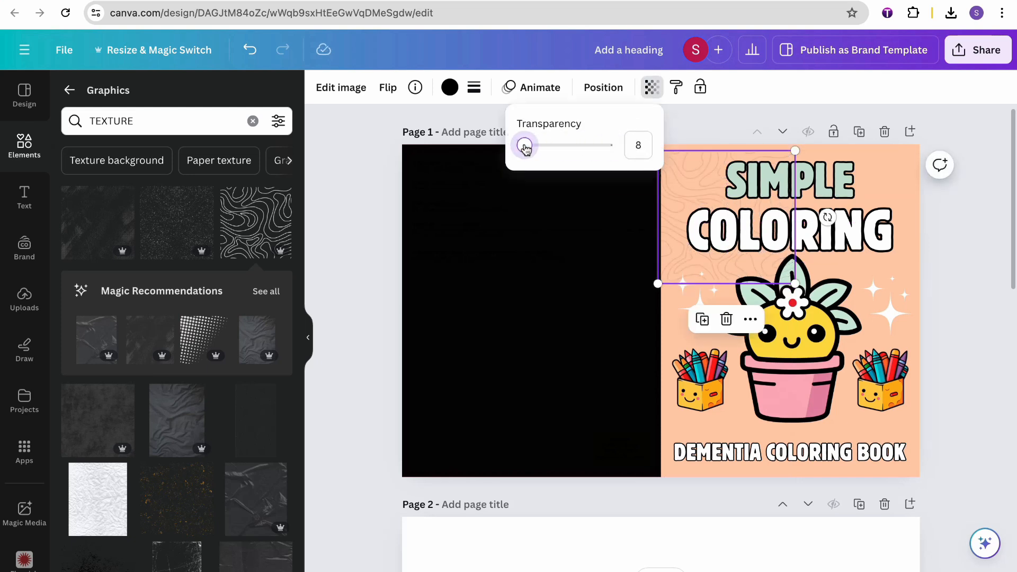
Step: Enlarge the contour-line pattern to the height of the front cover and delete it
drag(795, 284, 983, 510)
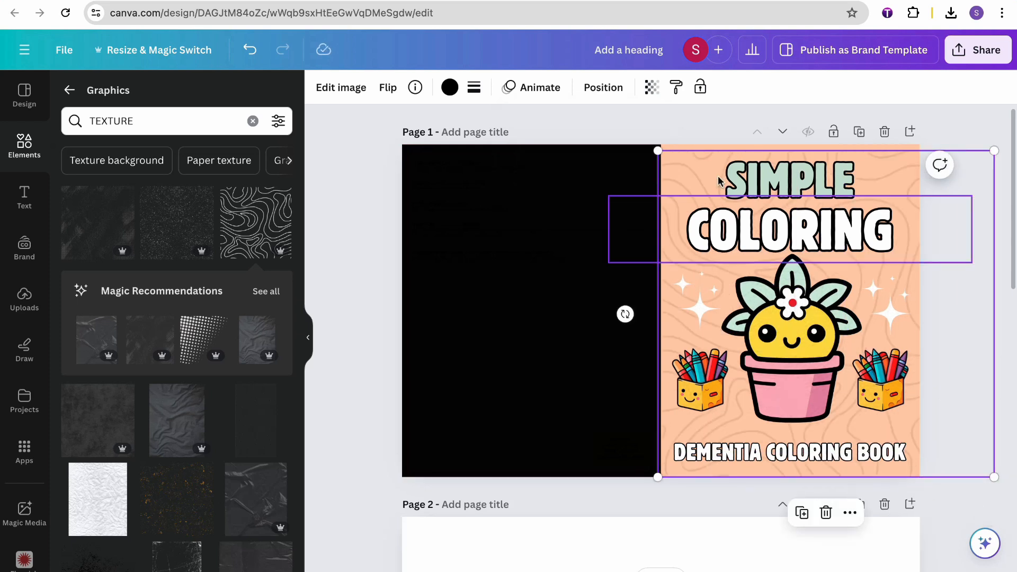
click(723, 127)
click(685, 163)
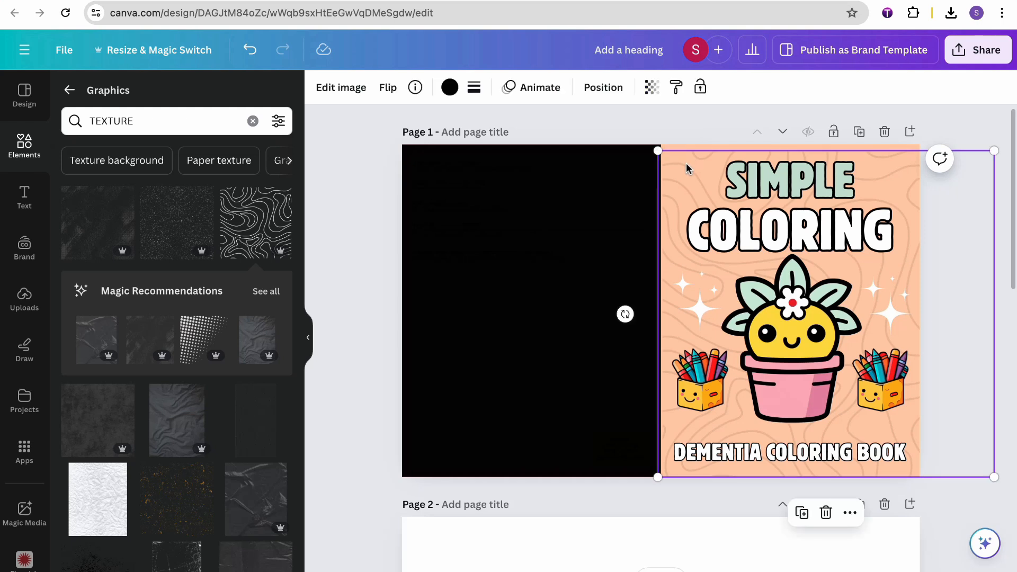
key(Delete)
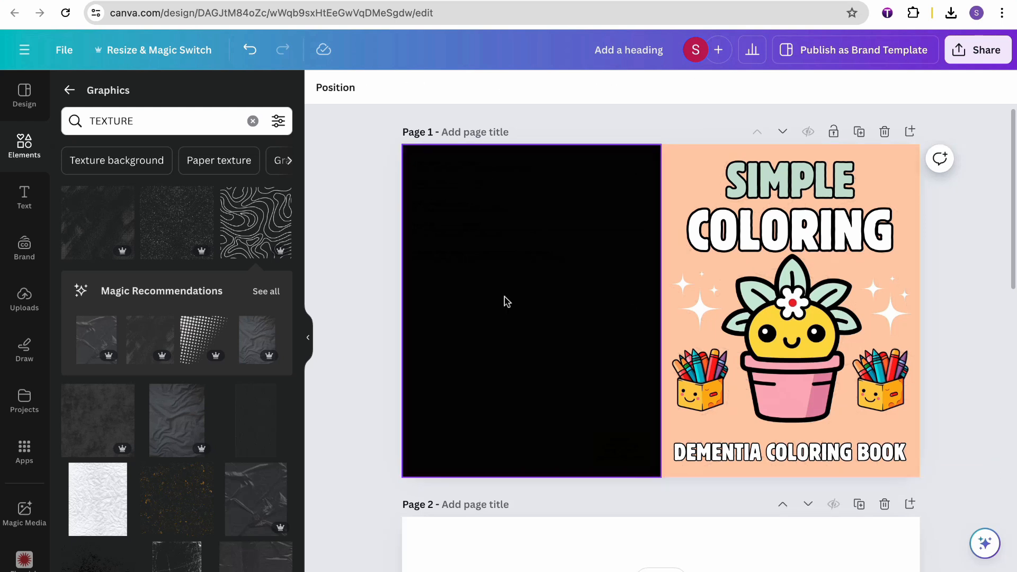
Step: Add the recently used orange sunburst, enlarge it to the full page height and centre it over the front cover
click(253, 120)
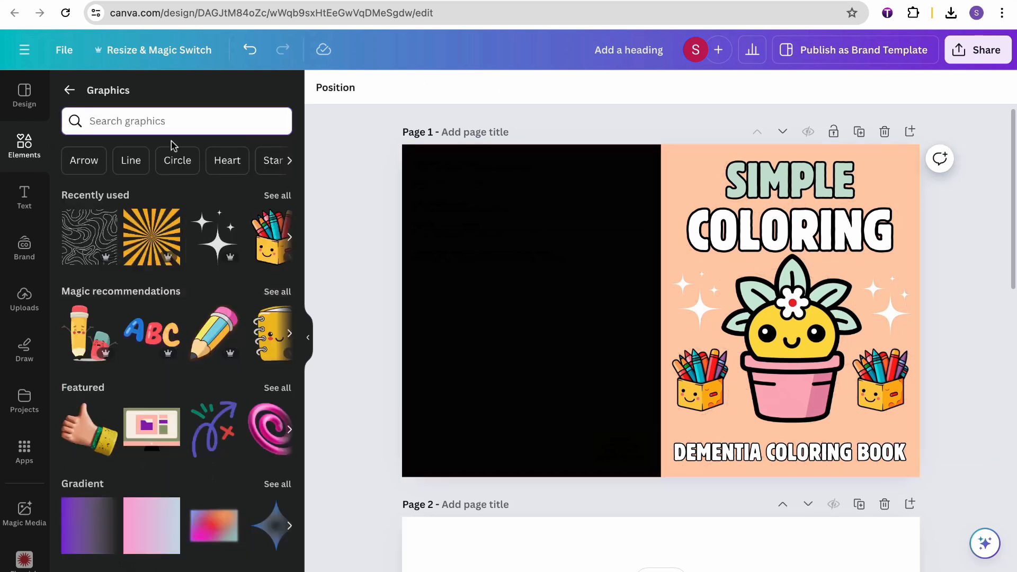
click(151, 236)
click(551, 345)
click(308, 337)
drag(539, 343, 606, 242)
drag(660, 278, 856, 499)
drag(840, 419, 807, 417)
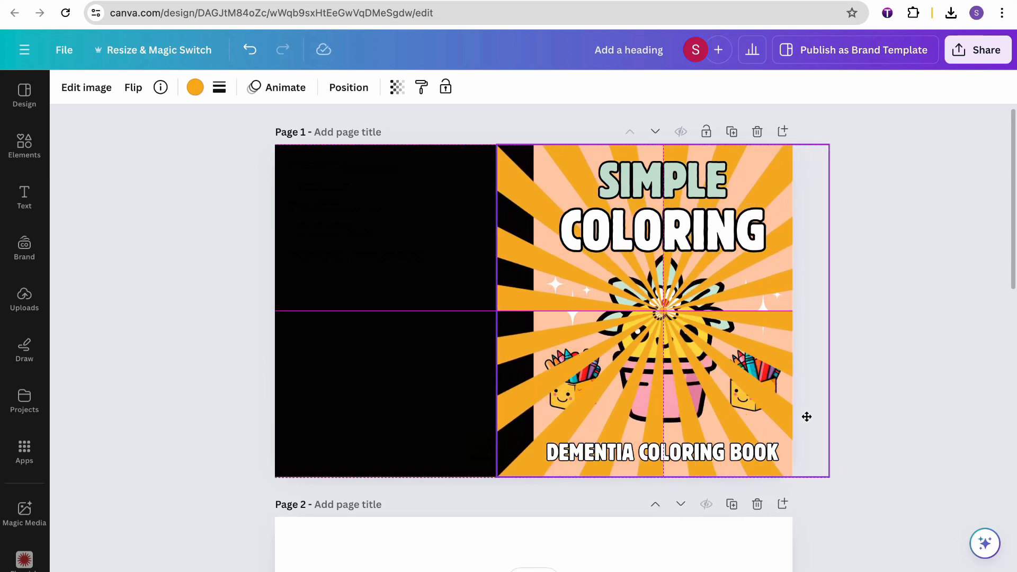
drag(806, 417, 806, 418)
click(890, 381)
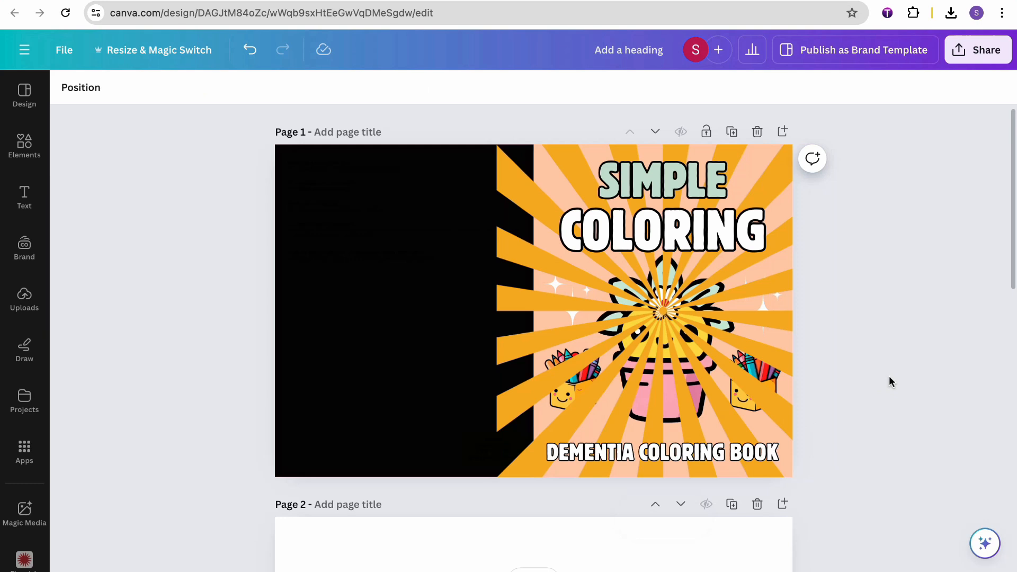
Step: Crop the sunburst so that its sides match the edges of the front cover
click(769, 307)
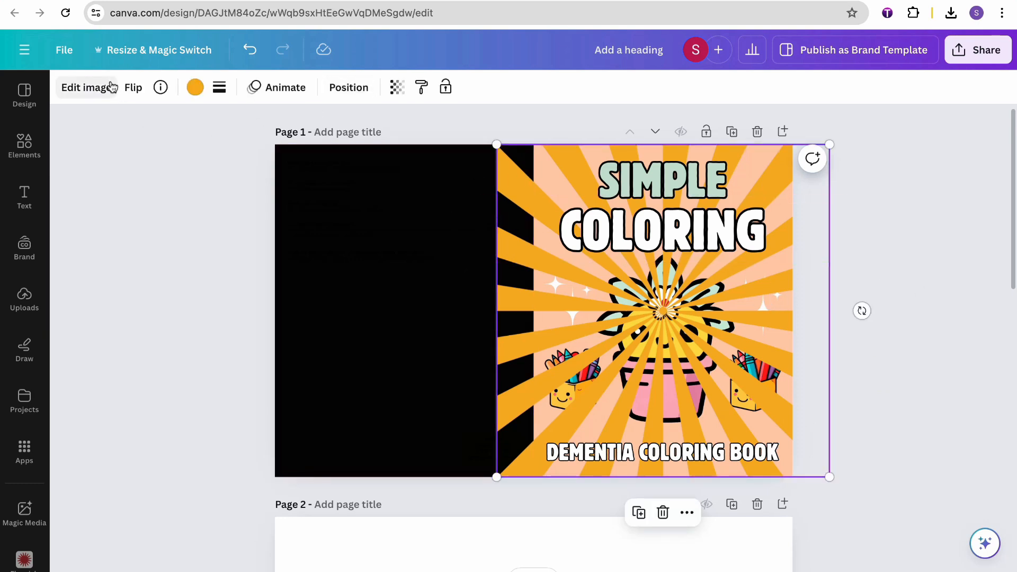
click(93, 90)
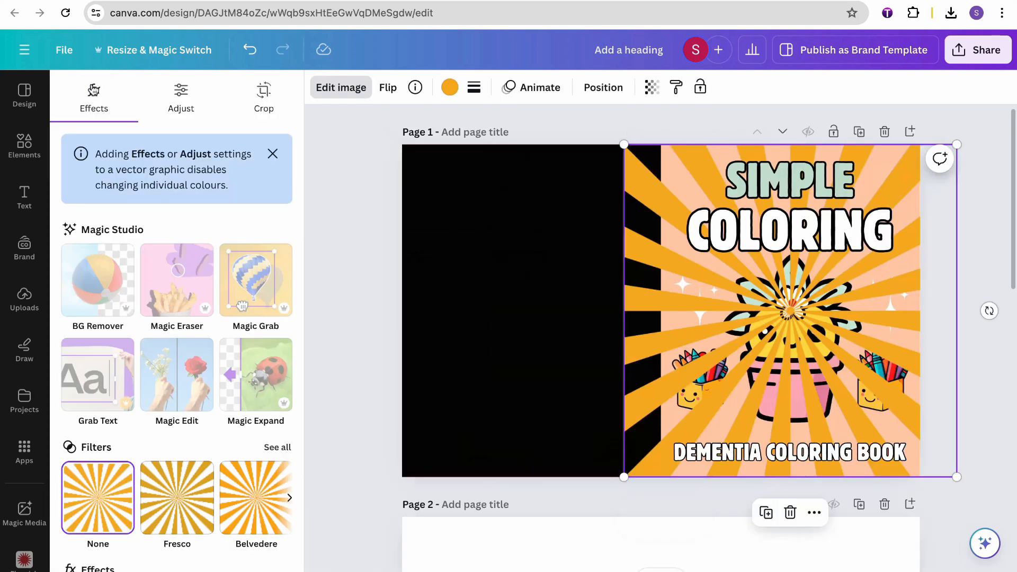
click(273, 110)
drag(625, 145, 660, 133)
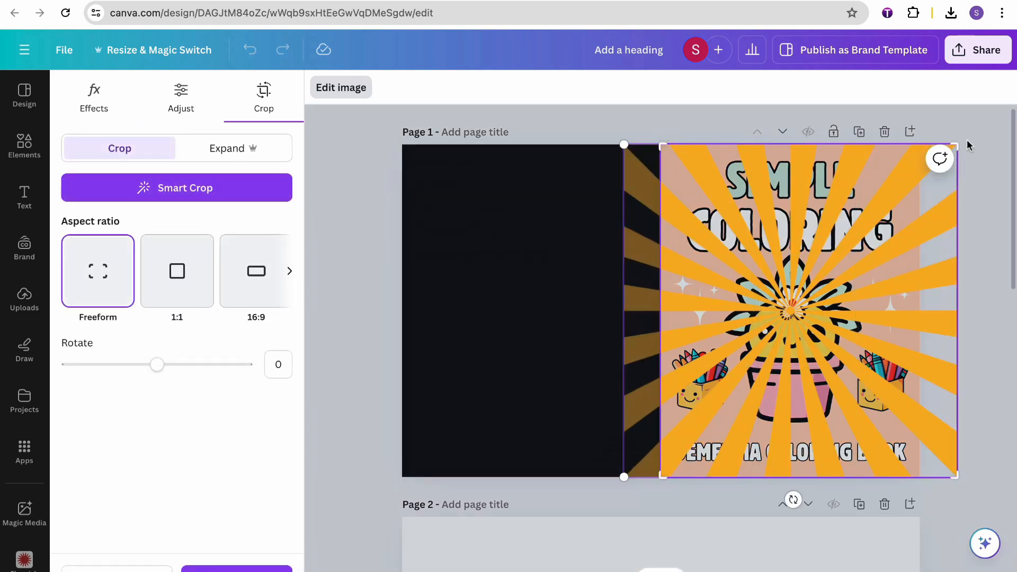
click(919, 138)
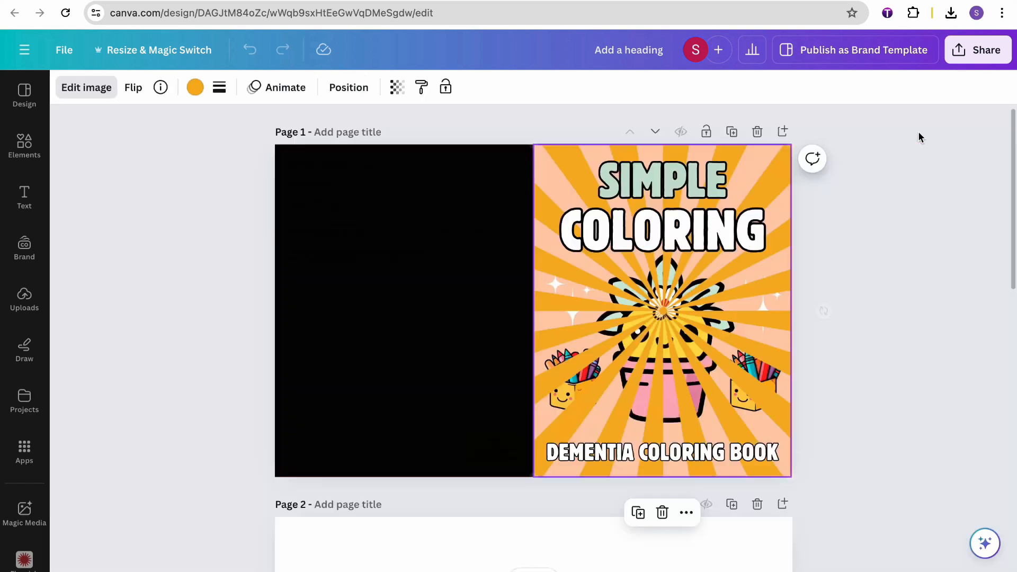
Step: Change the sunburst's colour from the document colours to black
click(763, 163)
click(195, 87)
click(116, 173)
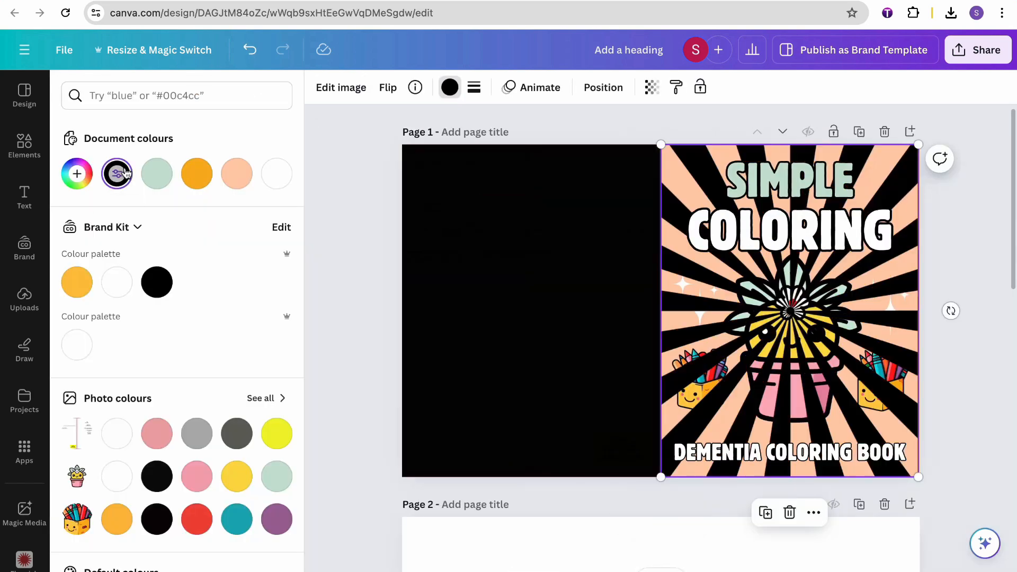
click(973, 193)
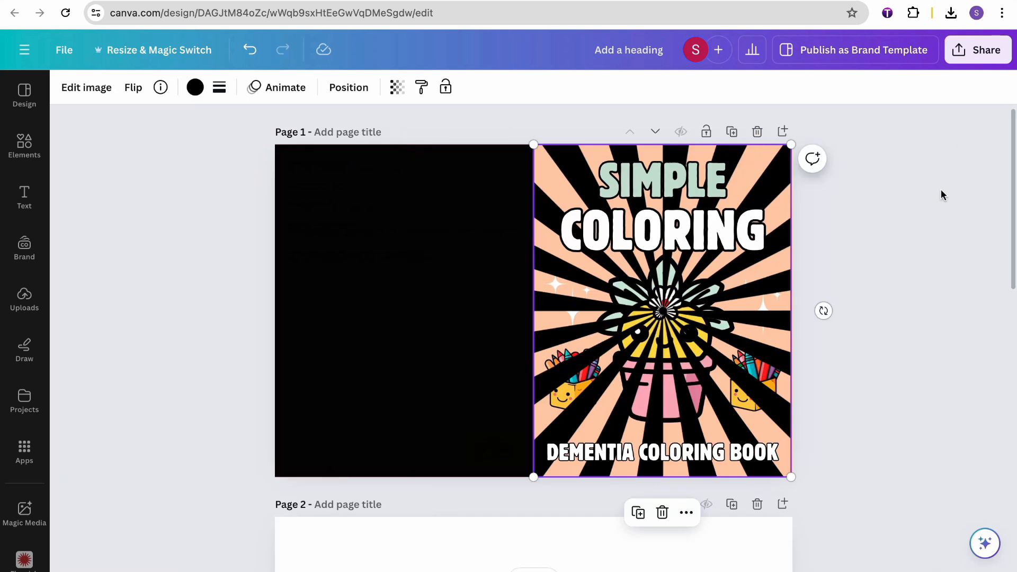
Step: Send the black sunburst backward on the front cover so it sits behind the titles, stars, crayons and plant character
click(758, 175)
click(686, 512)
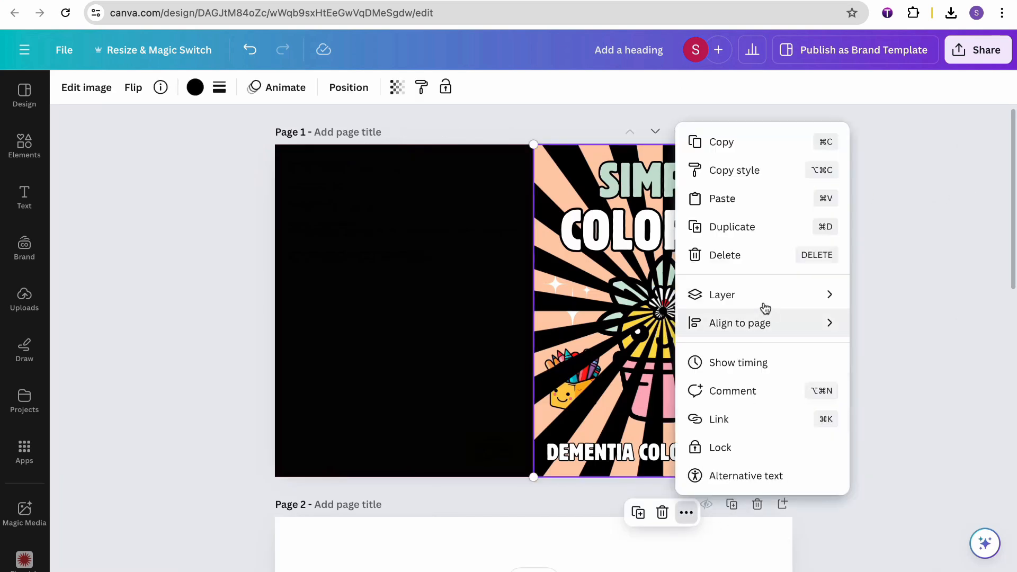
mouse_move(764, 307)
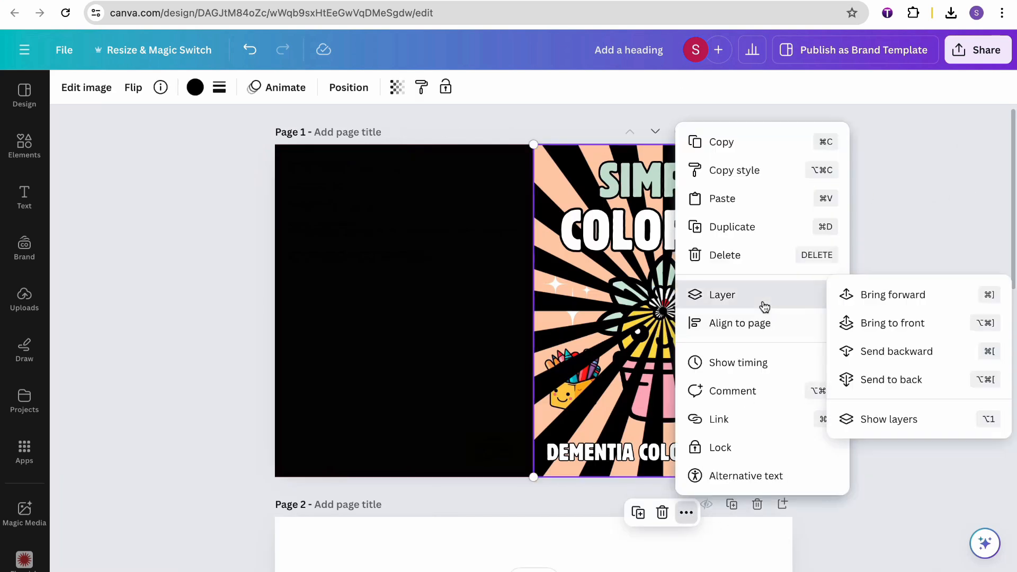
click(899, 353)
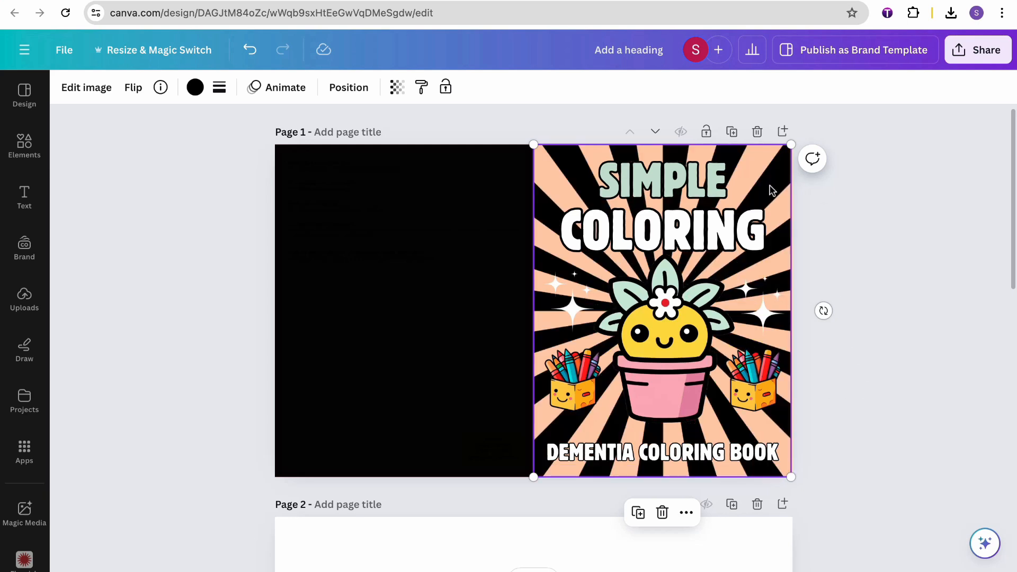
click(830, 207)
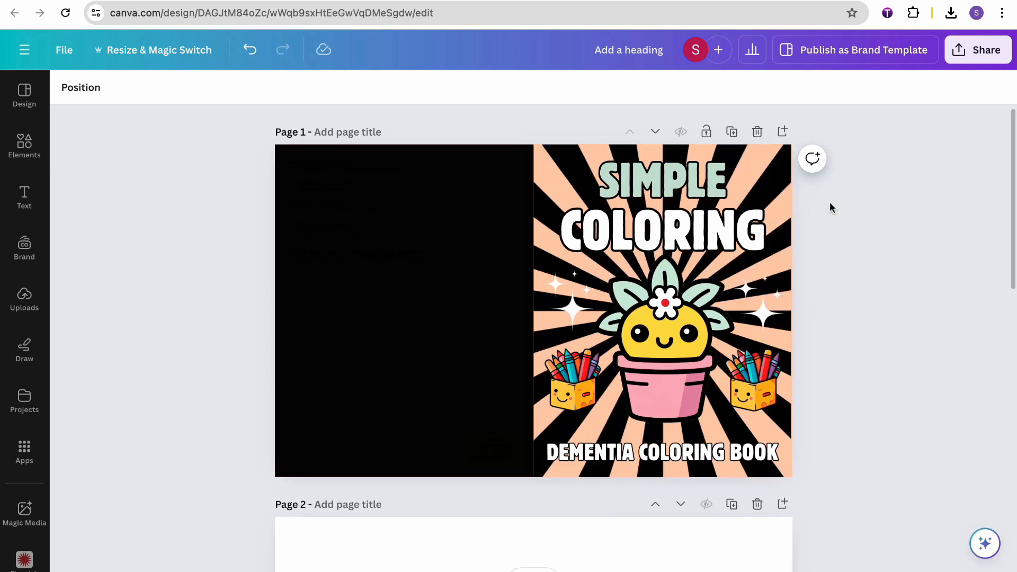
Step: Set the front cover sunburst's transparency to 2
click(789, 177)
click(398, 88)
drag(358, 149, 270, 146)
text(2)
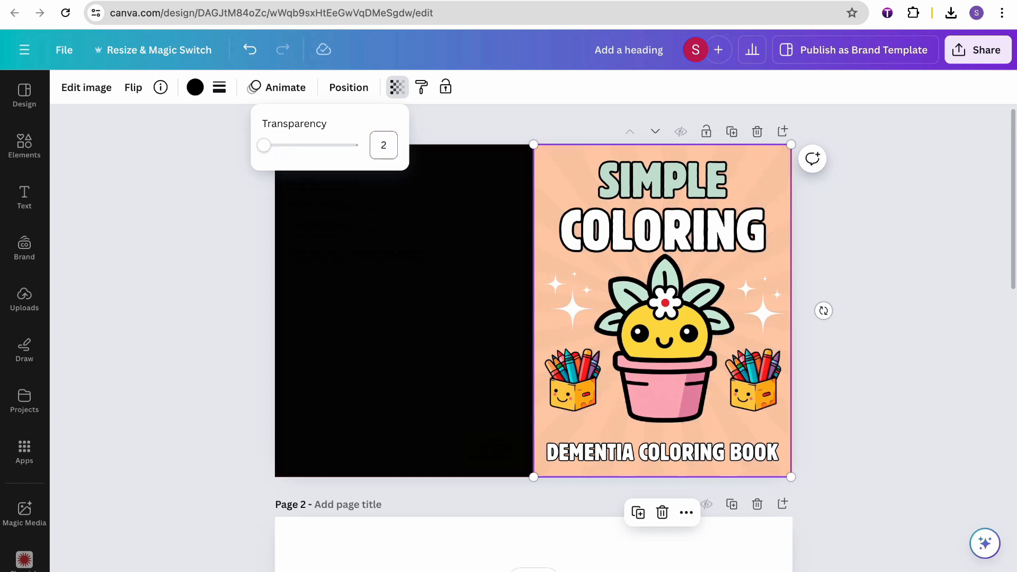
click(851, 244)
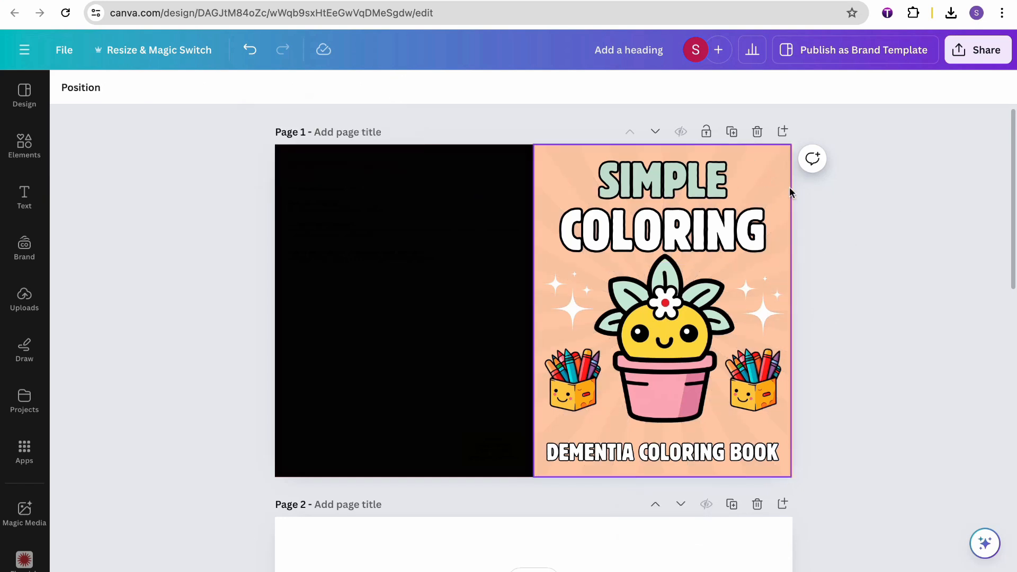
Step: Compare the cover on page 1 with the finished example on page 3, including its back cover heading and sample images
scroll(829, 219, down, 7)
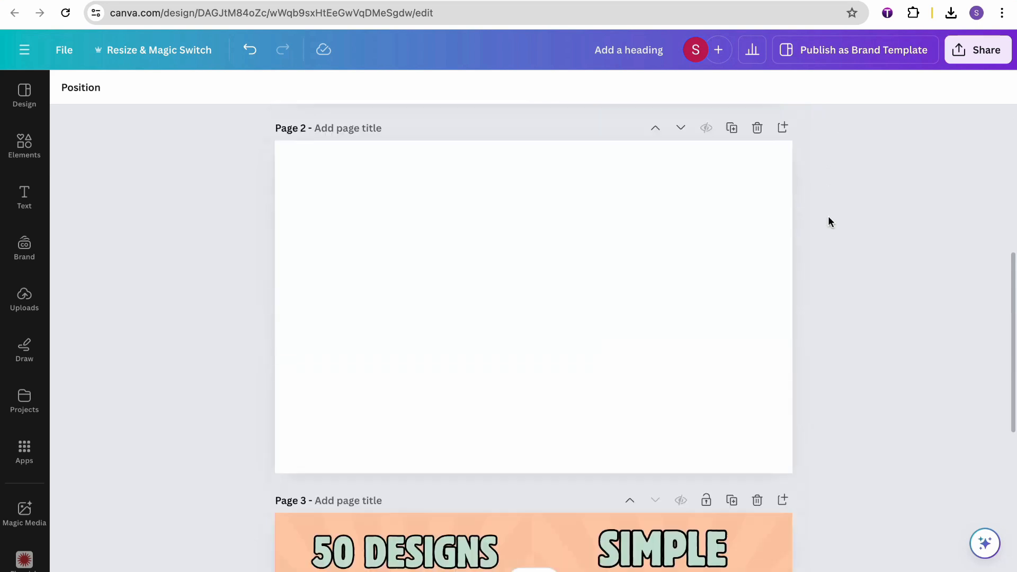
scroll(829, 222, down, 6)
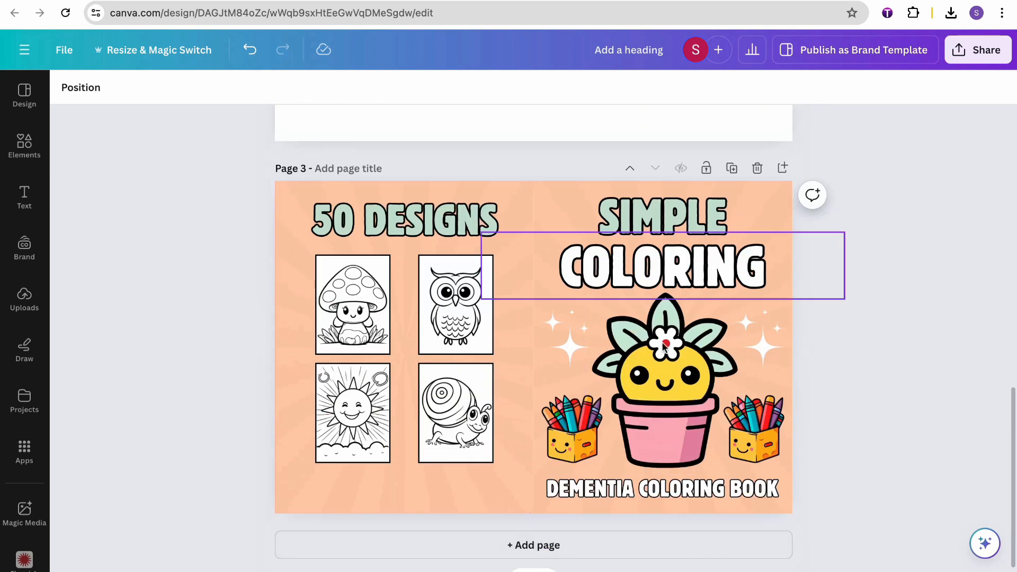
scroll(860, 335, up, 13)
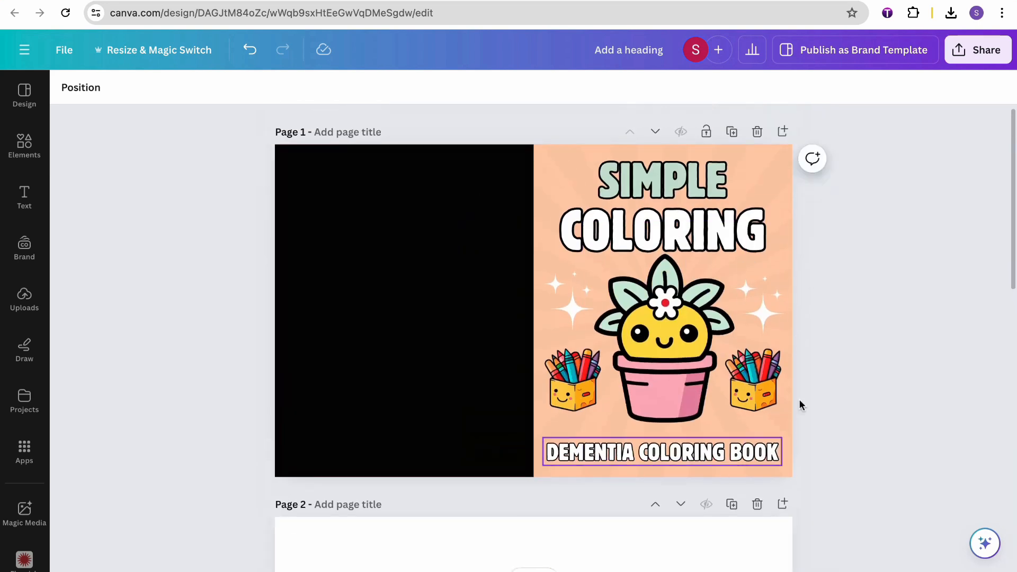
scroll(849, 304, down, 1)
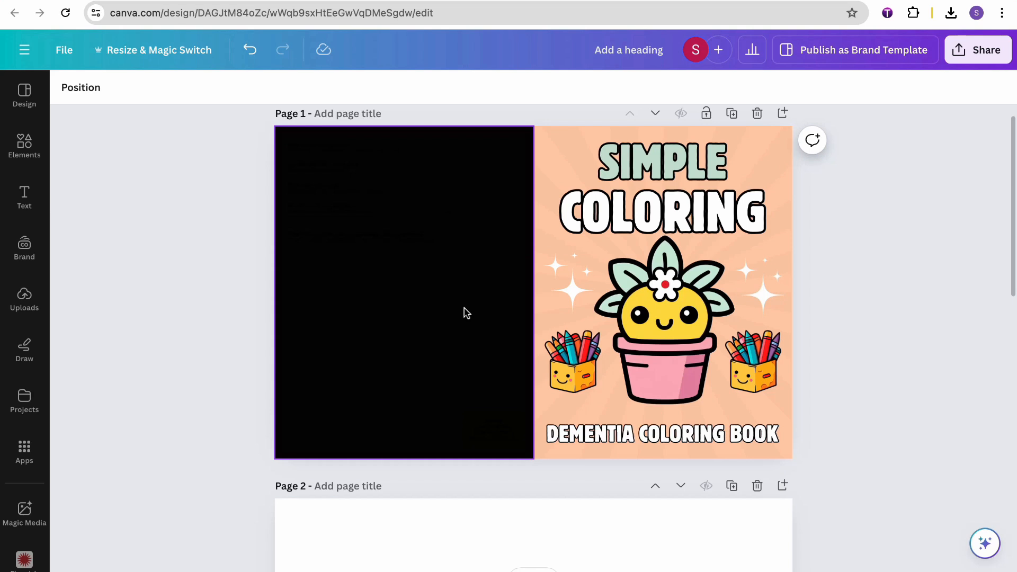
scroll(465, 312, down, 12)
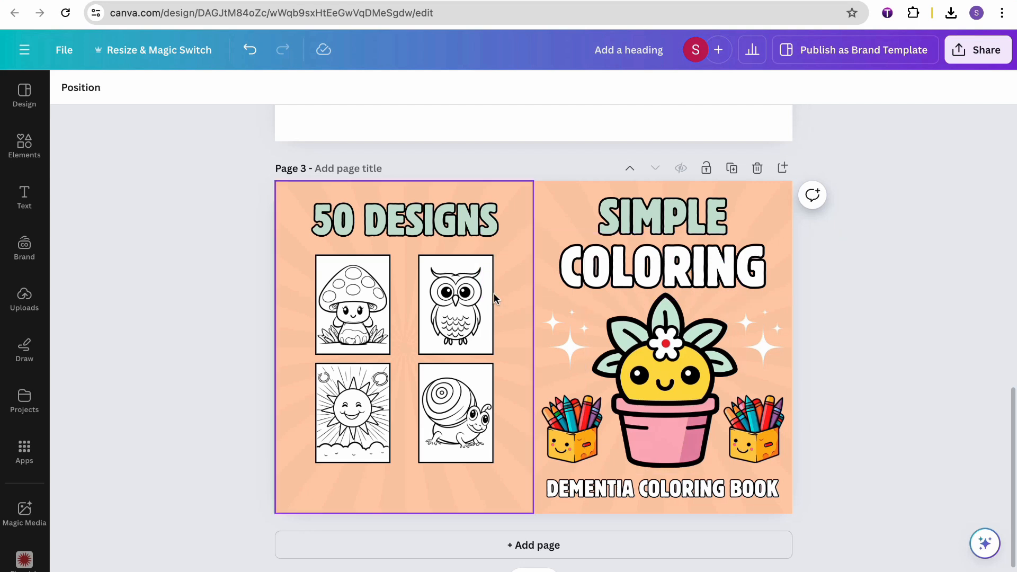
click(449, 239)
drag(435, 234, 435, 230)
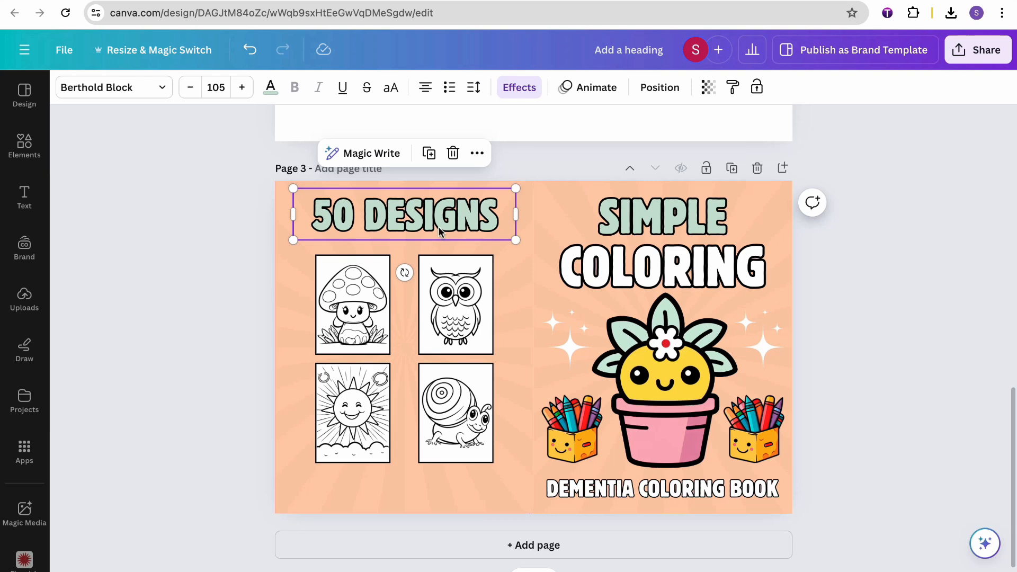
click(866, 284)
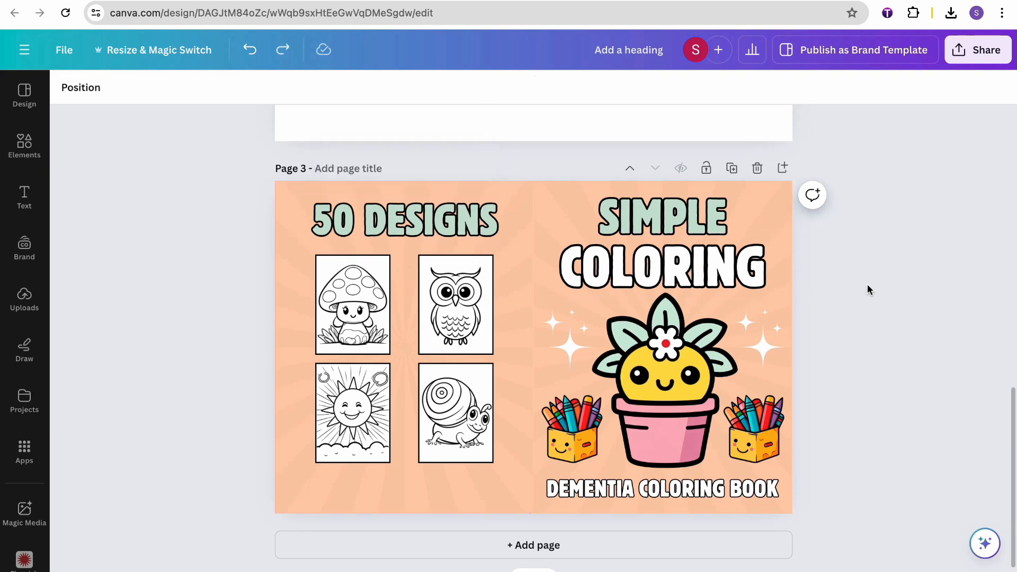
Step: Delete the black rectangle covering the back cover on page 1
scroll(866, 284, up, 2)
scroll(866, 283, up, 10)
click(445, 284)
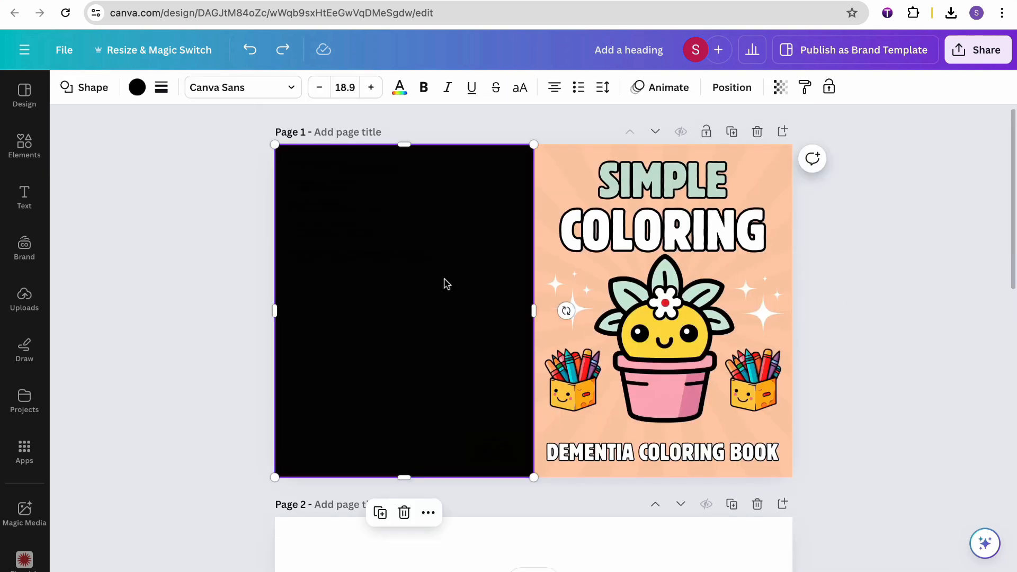
key(Delete)
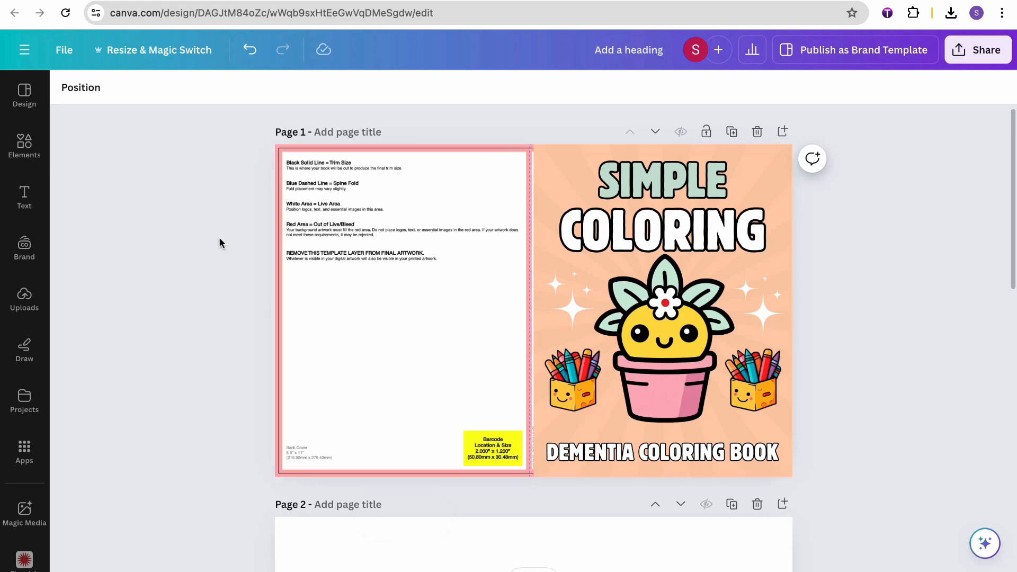
drag(486, 165, 544, 167)
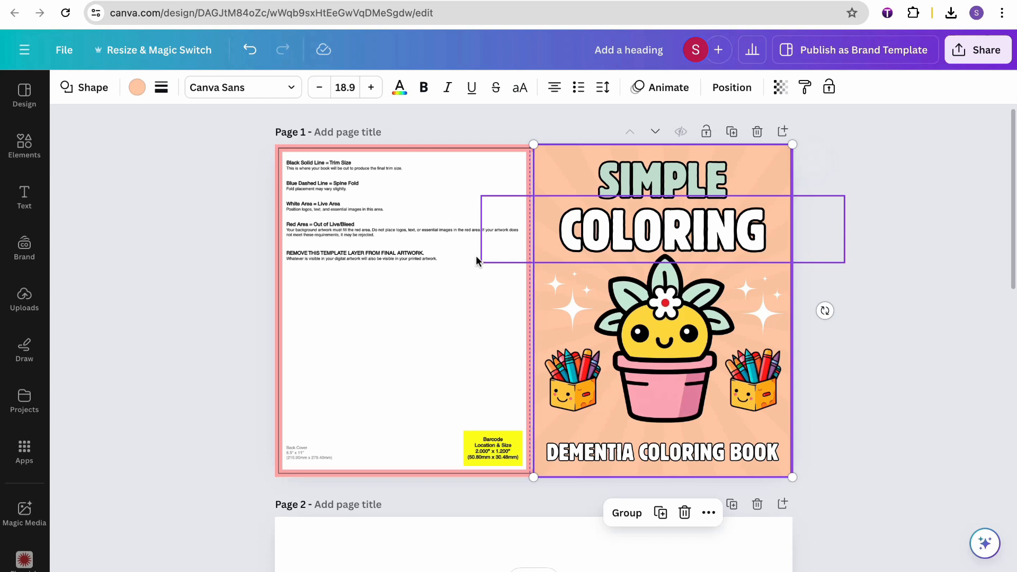
click(417, 211)
click(547, 171)
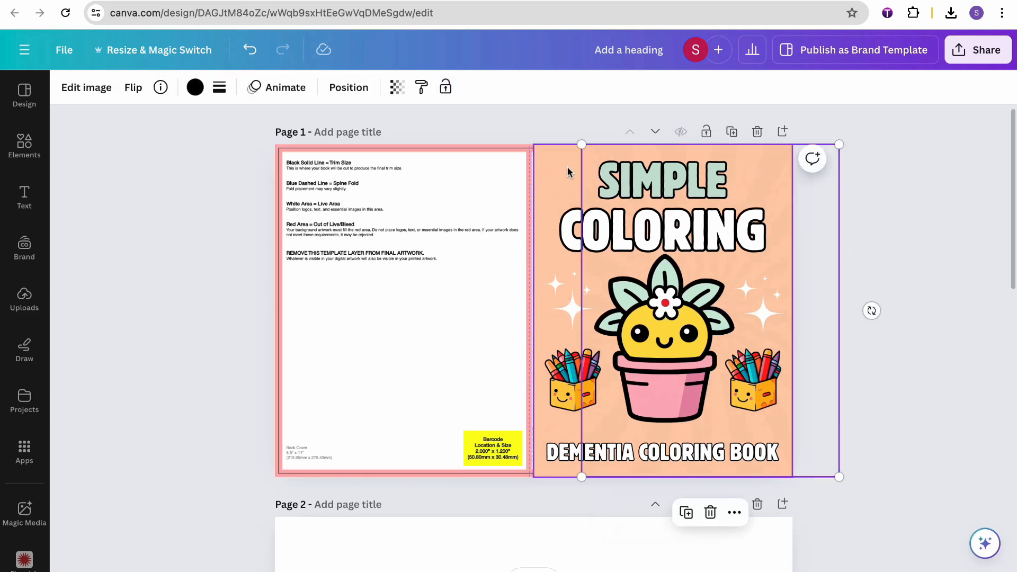
click(856, 218)
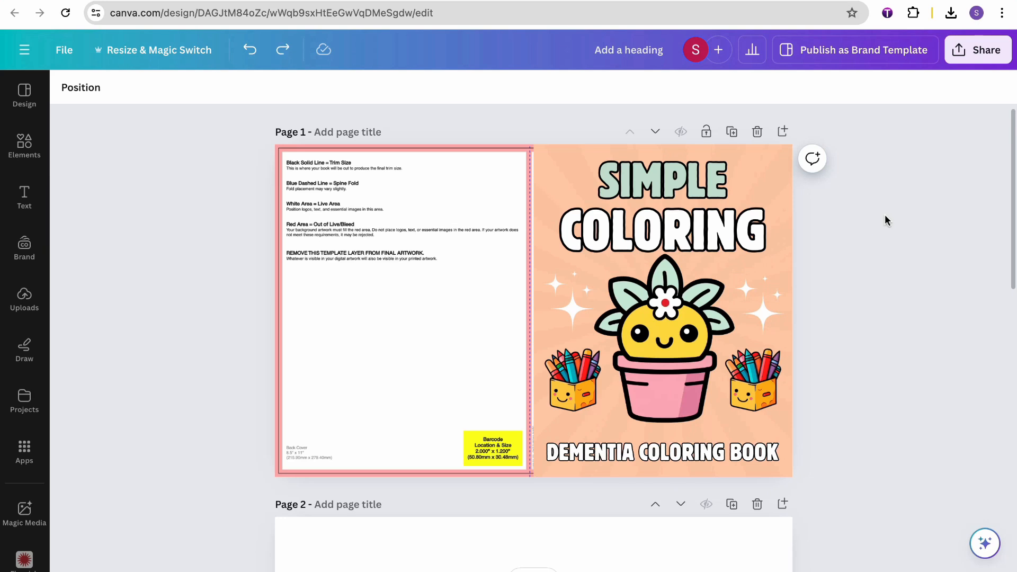
Step: Group the front cover's peach background with its sunburst and place a copy over the back cover
click(549, 172)
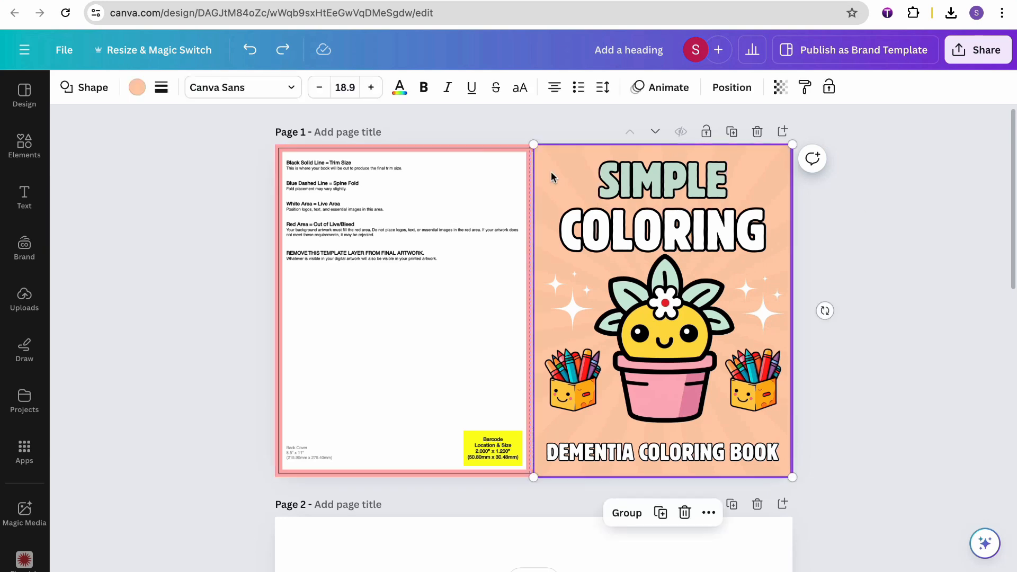
click(630, 519)
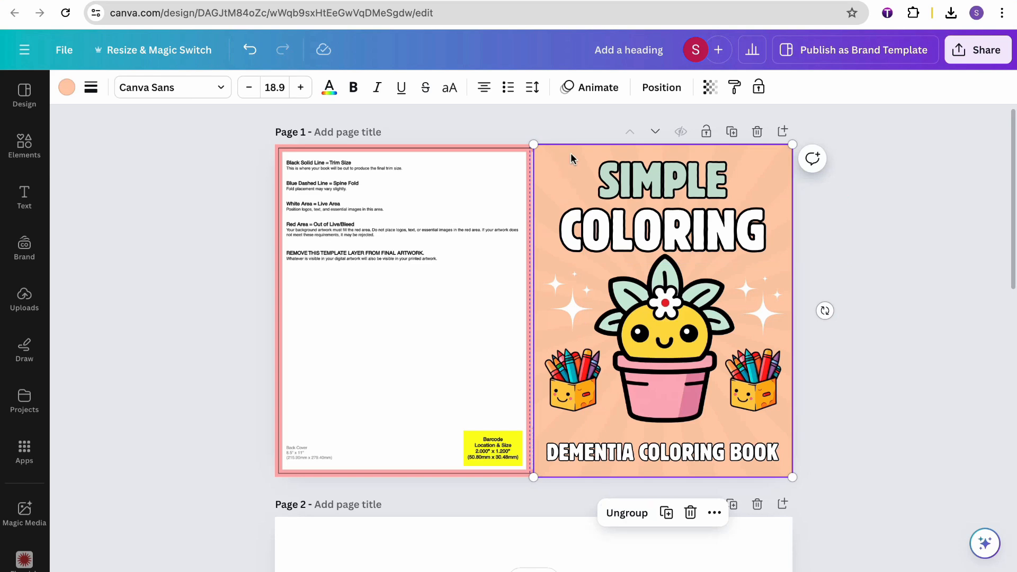
drag(565, 166, 370, 270)
click(384, 523)
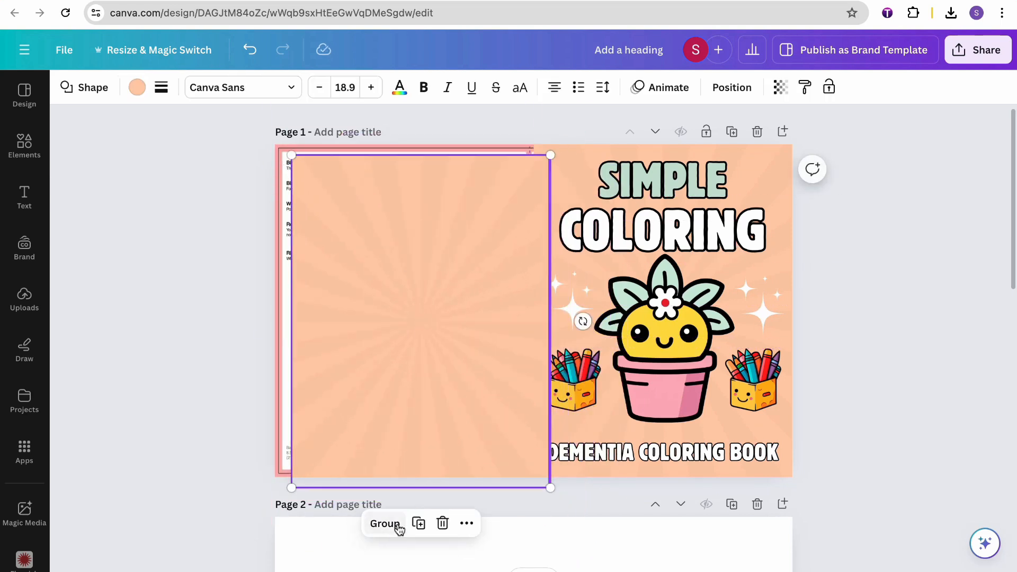
click(777, 284)
click(442, 302)
drag(442, 302, 481, 321)
key(ctrl+z)
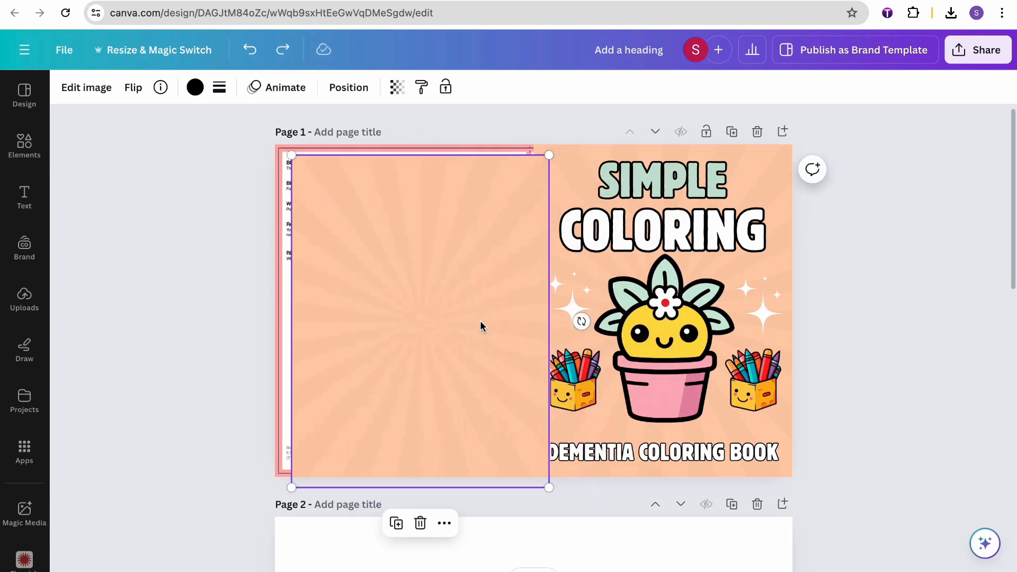
Step: Align the copied peach background and sunburst with the edges of the back cover
click(420, 520)
click(419, 398)
mouse_move(418, 398)
mouse_down()
mouse_move(407, 415)
mouse_move(400, 392)
mouse_up()
double_click(401, 392)
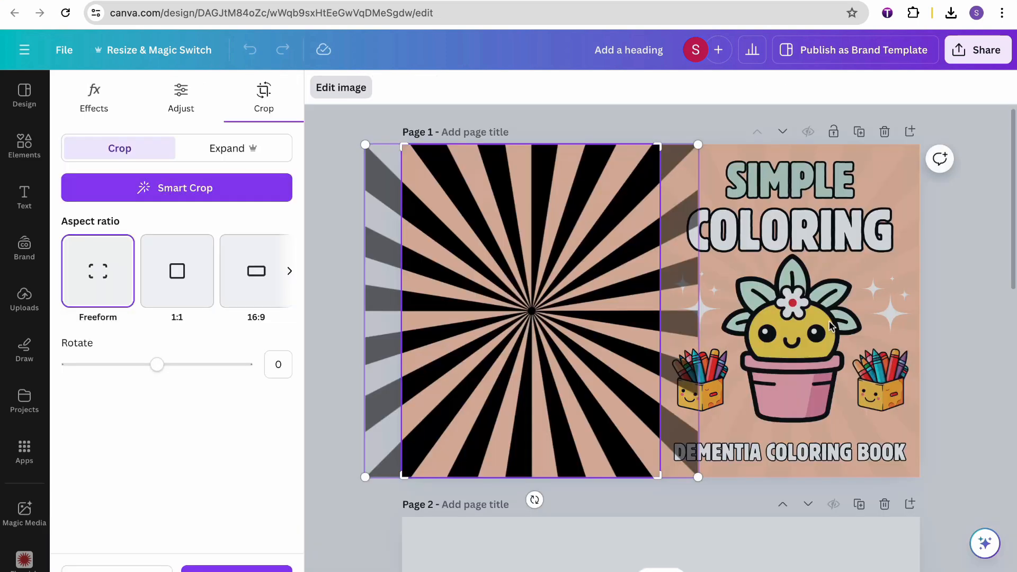
click(237, 569)
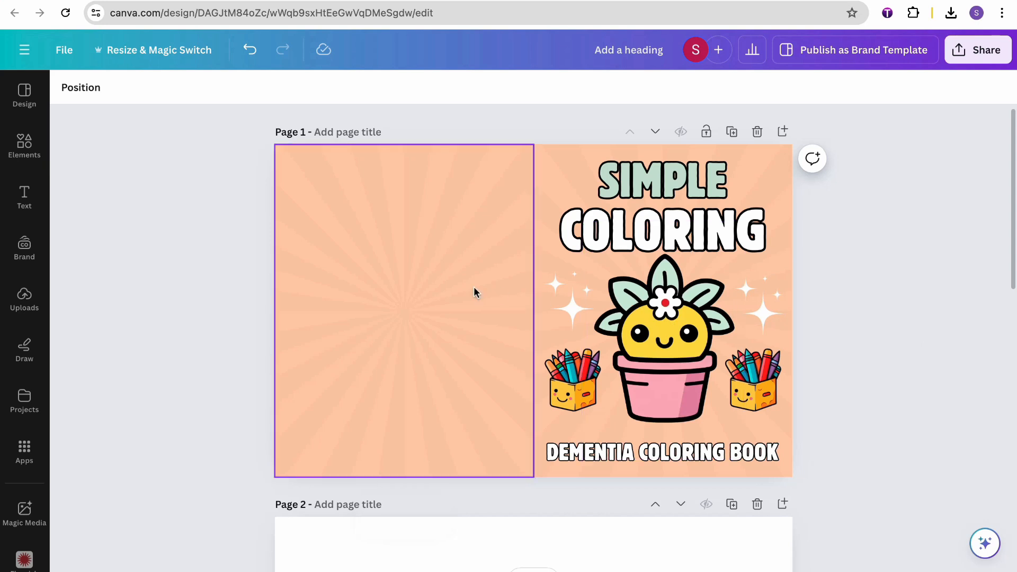
Step: Enlarge the back cover's background group slightly so that it overlaps the seam with the front cover
scroll(474, 287, up, 10)
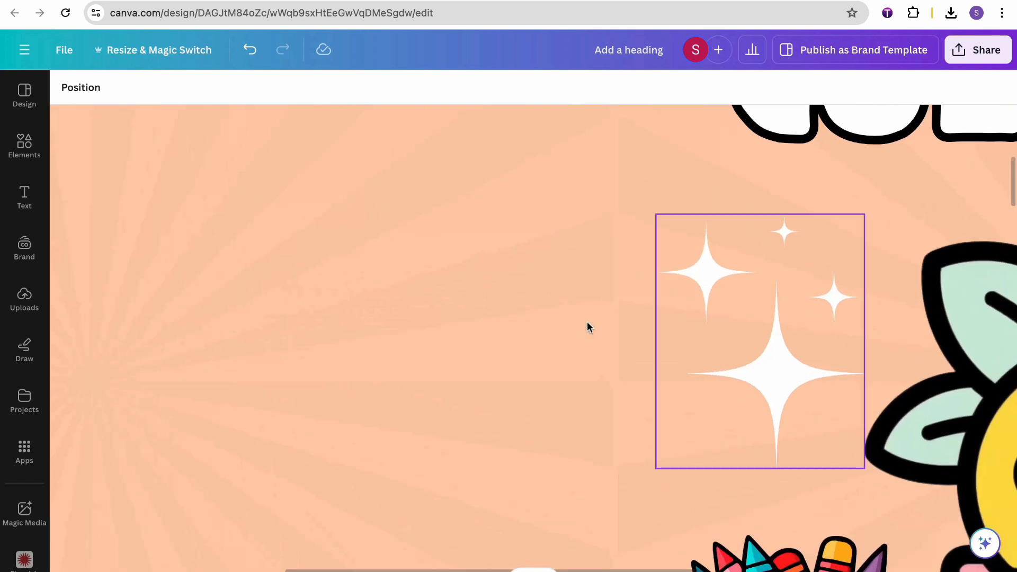
scroll(598, 334, up, 5)
click(595, 326)
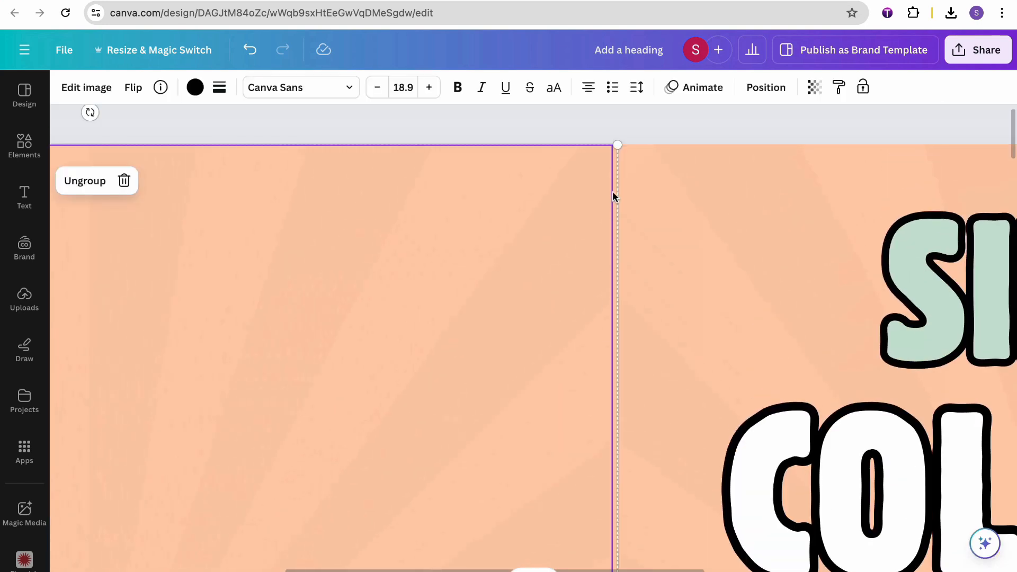
drag(626, 155, 634, 149)
click(676, 125)
scroll(676, 125, down, 10)
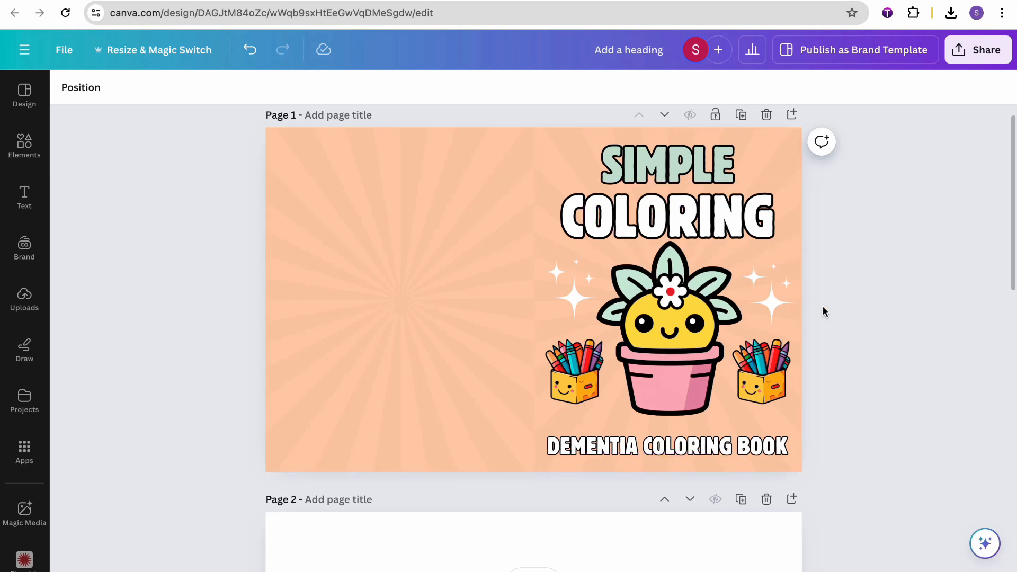
Step: Place a copy of the SIMPLE title near the top of the back cover
scroll(885, 245, down, 10)
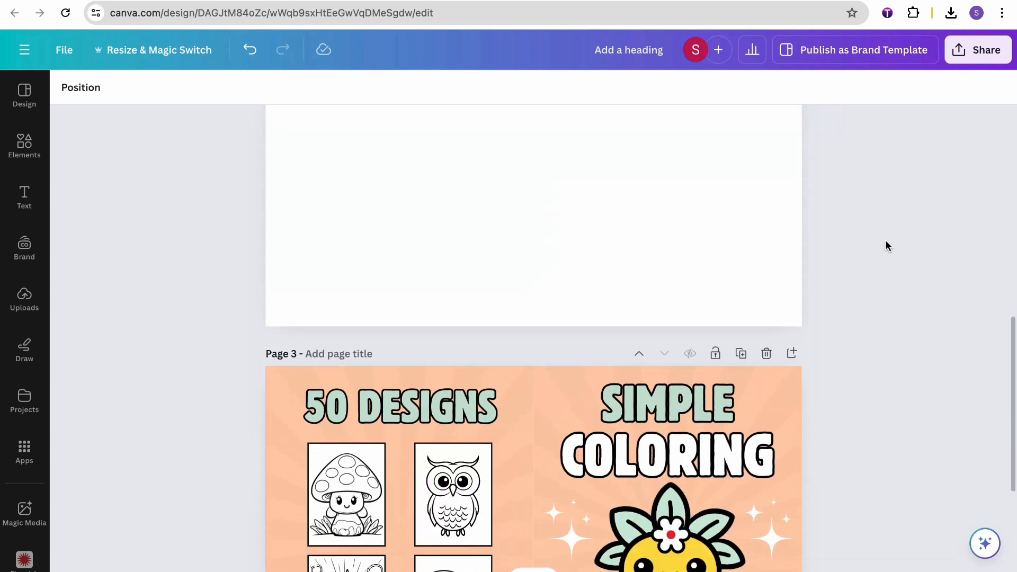
scroll(506, 362, up, 10)
click(670, 205)
click(649, 192)
drag(648, 192, 415, 201)
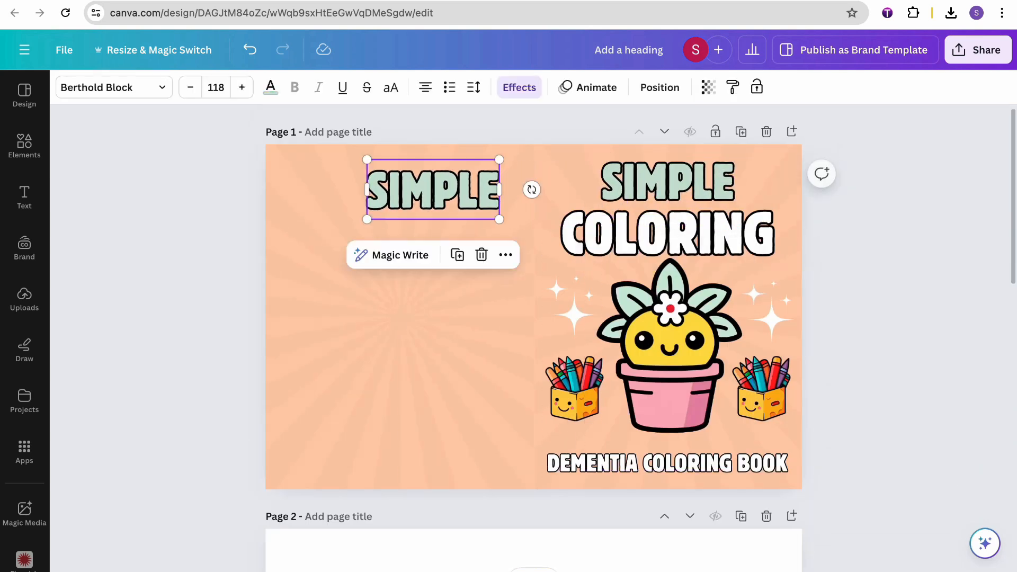
Step: Make the back cover heading read 50 DESIGNS, centred at the top like the example on page 3
scroll(408, 198, down, 3)
scroll(408, 199, down, 8)
click(412, 266)
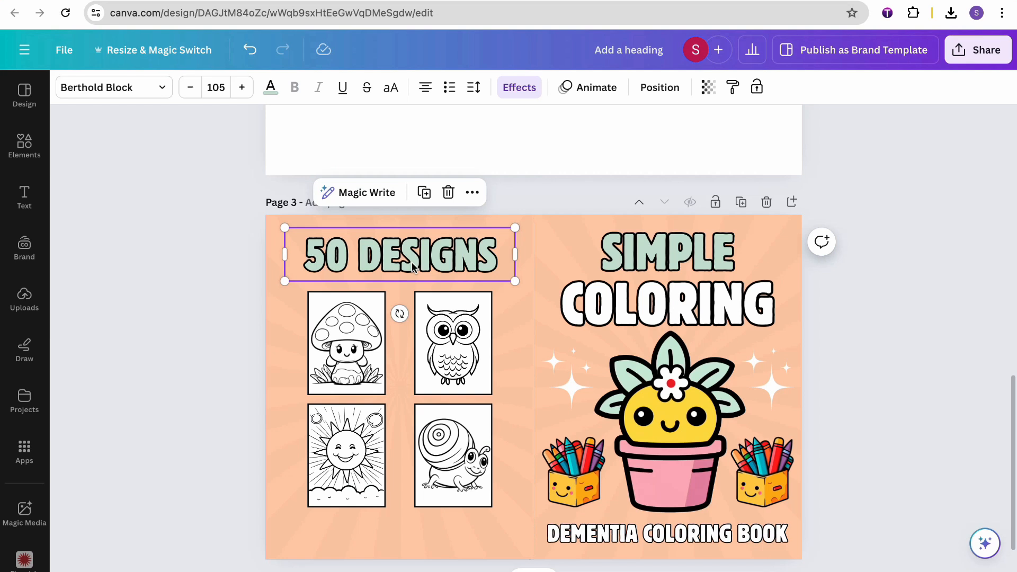
scroll(412, 266, up, 10)
click(406, 247)
text(50 DESIGNS)
click(274, 315)
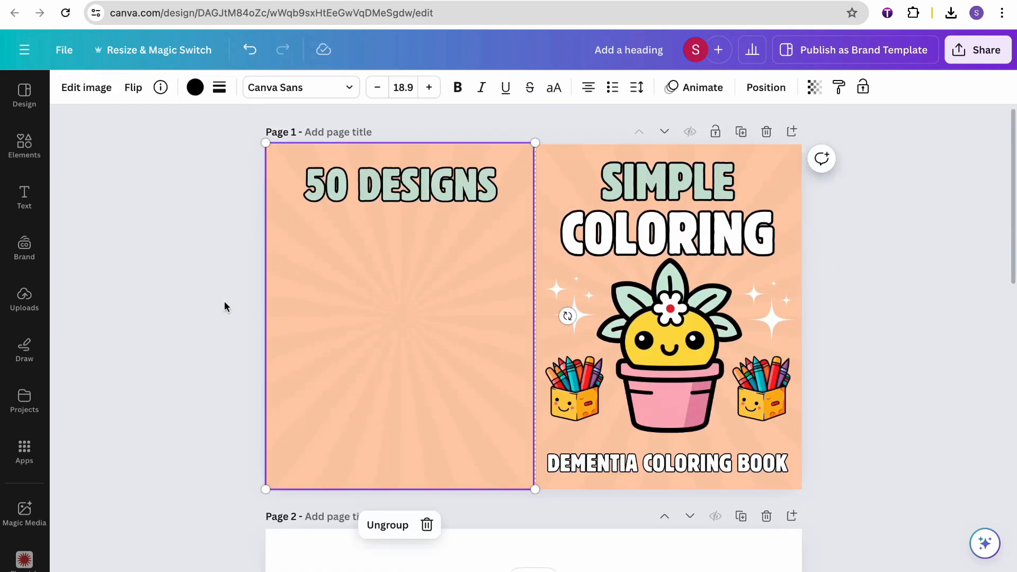
Step: Paste the mushroom coloring image below the back cover heading and compare it with the example layout on page 3
key(ctrl+v)
click(215, 331)
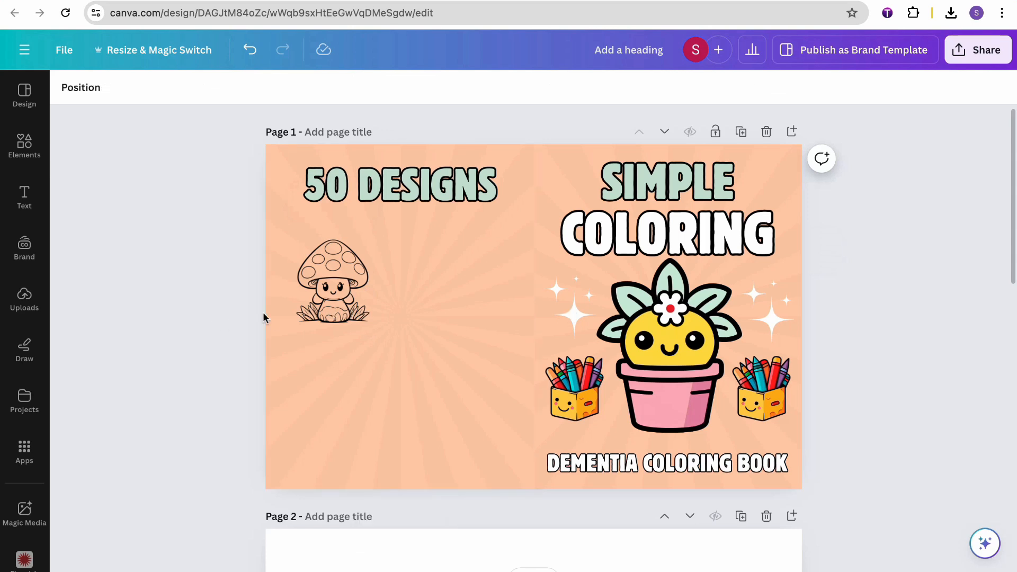
click(340, 305)
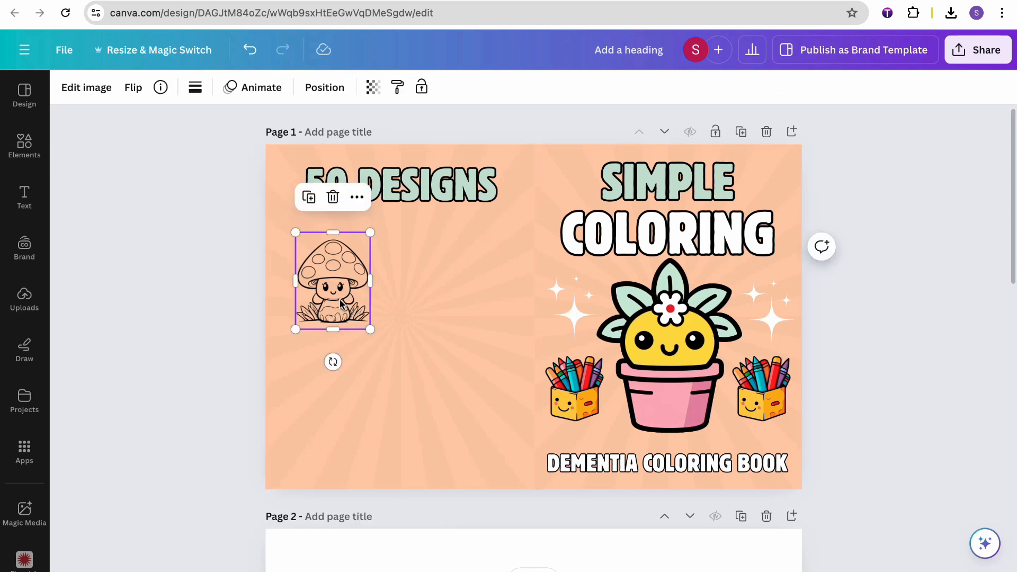
scroll(339, 299, down, 13)
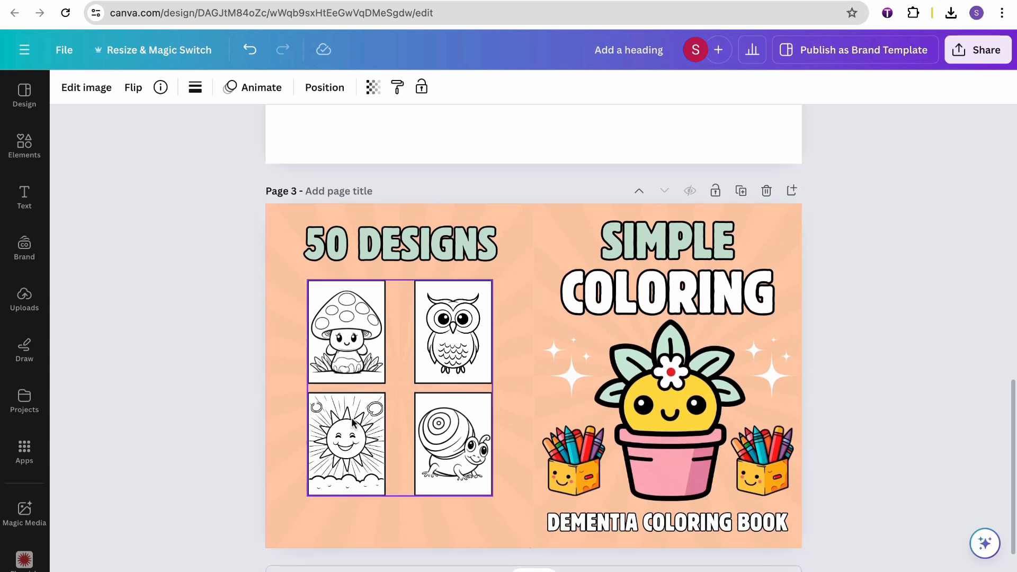
scroll(398, 302, up, 13)
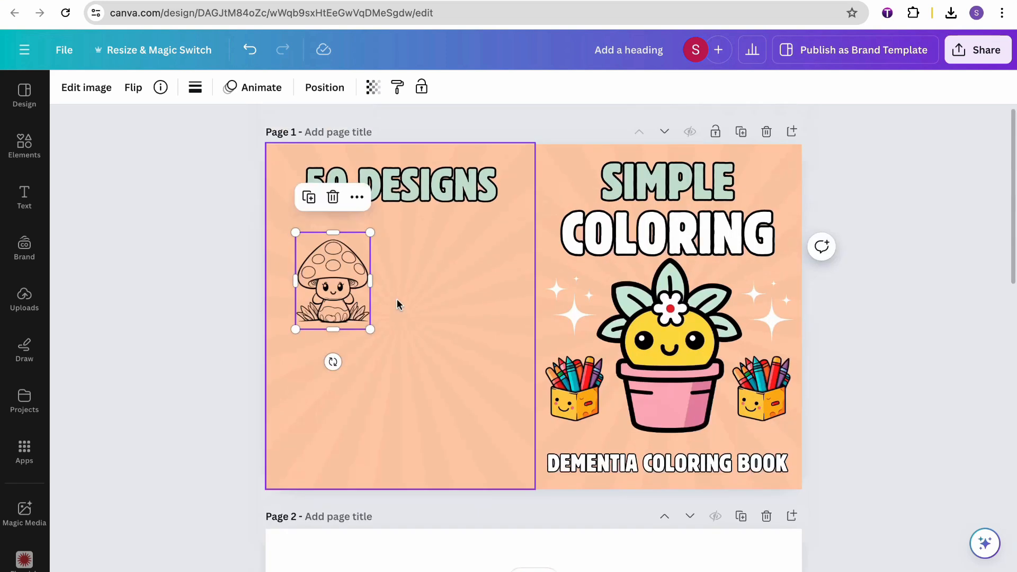
Step: Add a square shape to the cover page and fill it with white
click(200, 292)
click(26, 151)
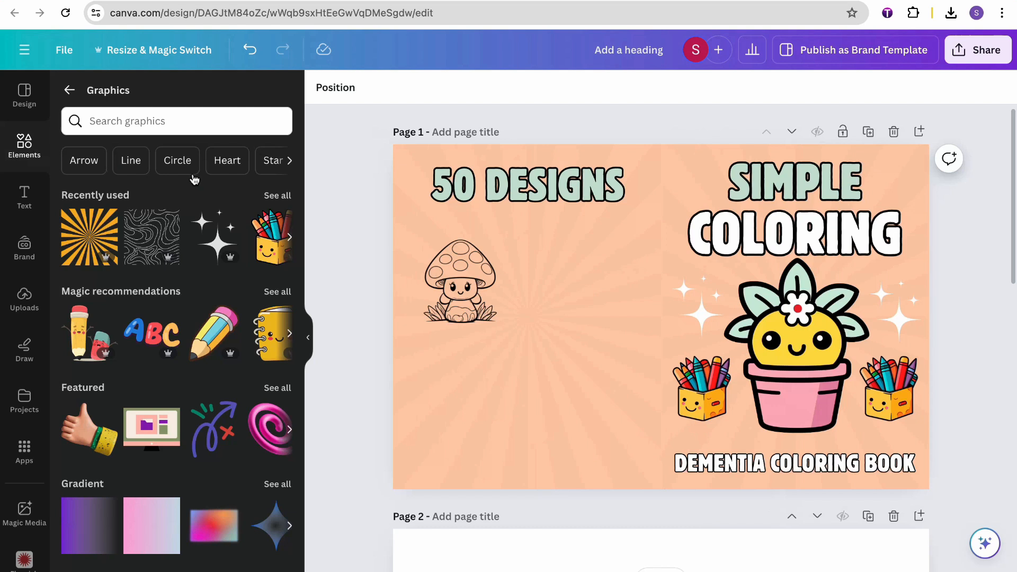
click(69, 90)
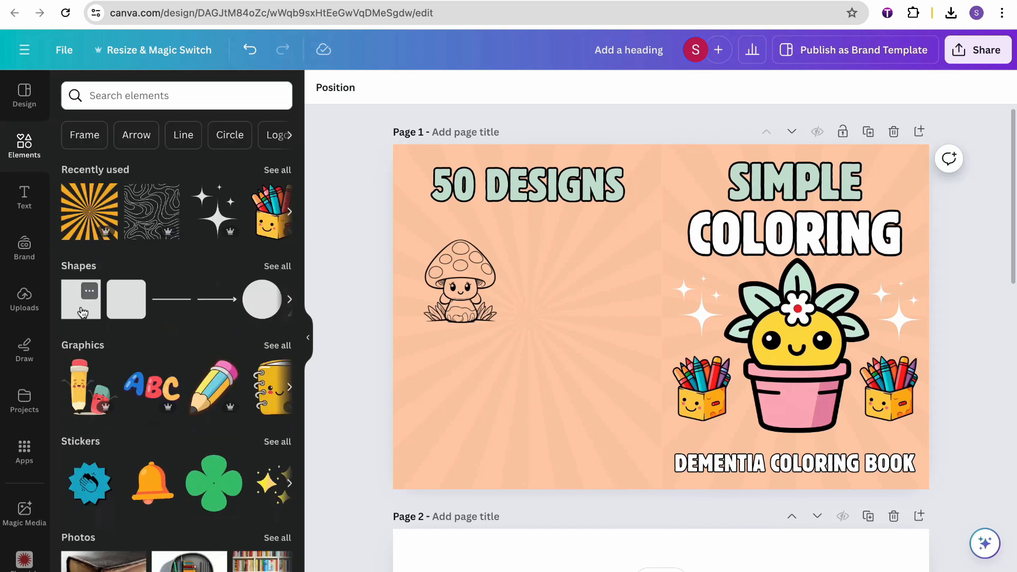
click(83, 306)
click(353, 266)
click(672, 293)
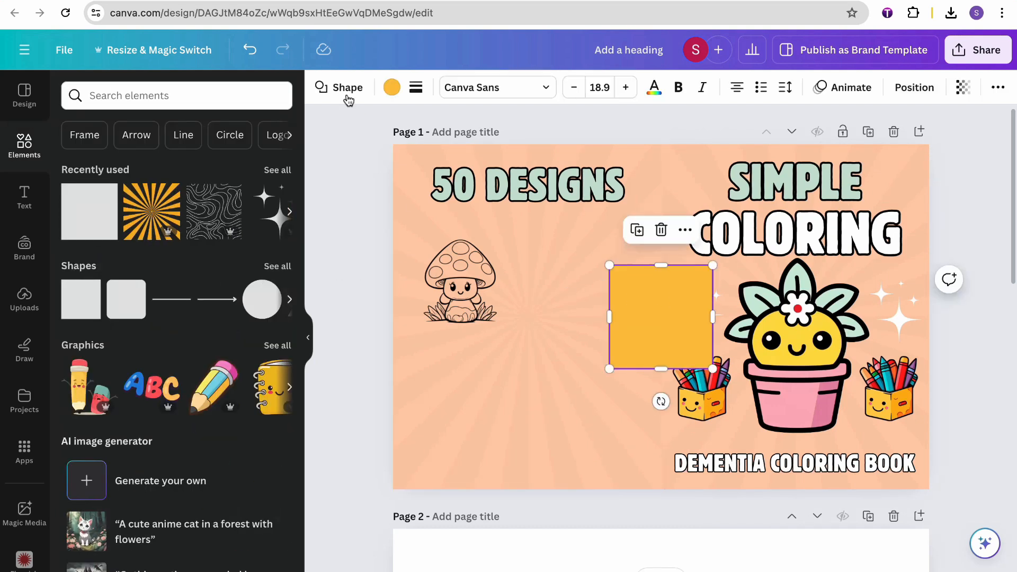
click(392, 88)
click(87, 219)
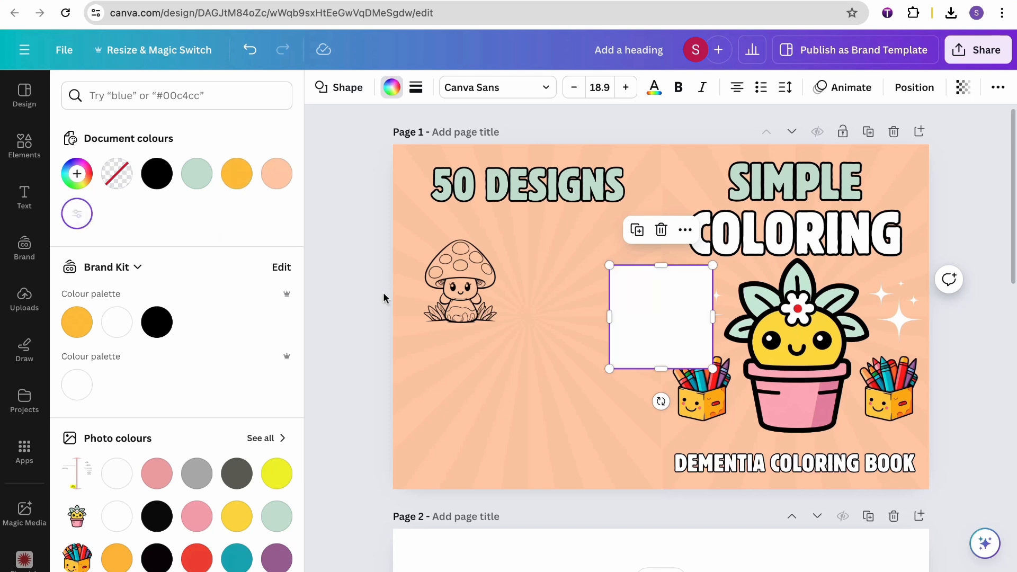
key(Escape)
click(311, 335)
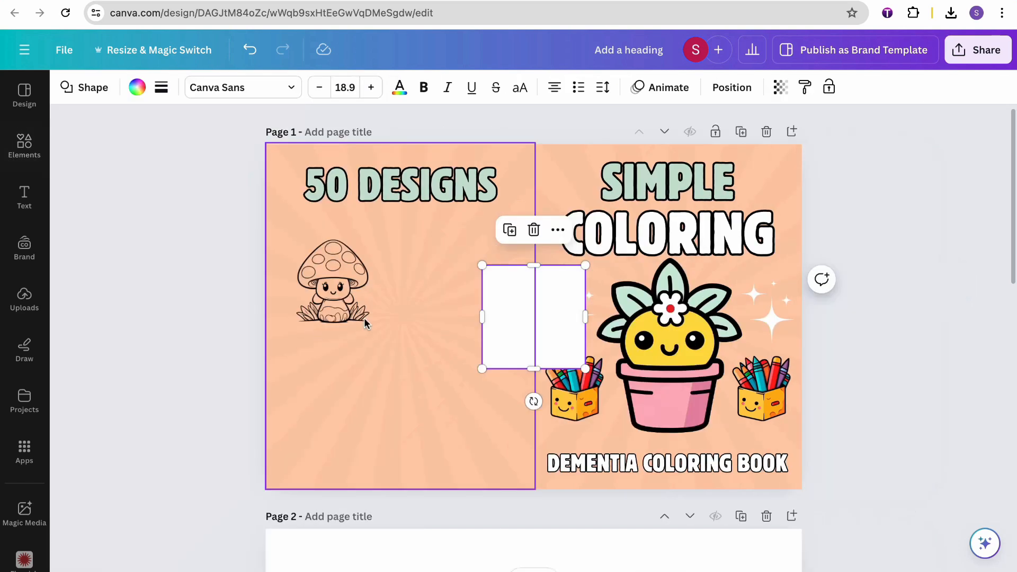
Step: Resize the white shape into a portrait rectangle slightly larger than the mushroom image and place it over the mushroom
click(624, 336)
drag(492, 314, 402, 312)
drag(499, 311, 477, 313)
drag(476, 363, 485, 373)
click(511, 363)
drag(449, 340, 348, 313)
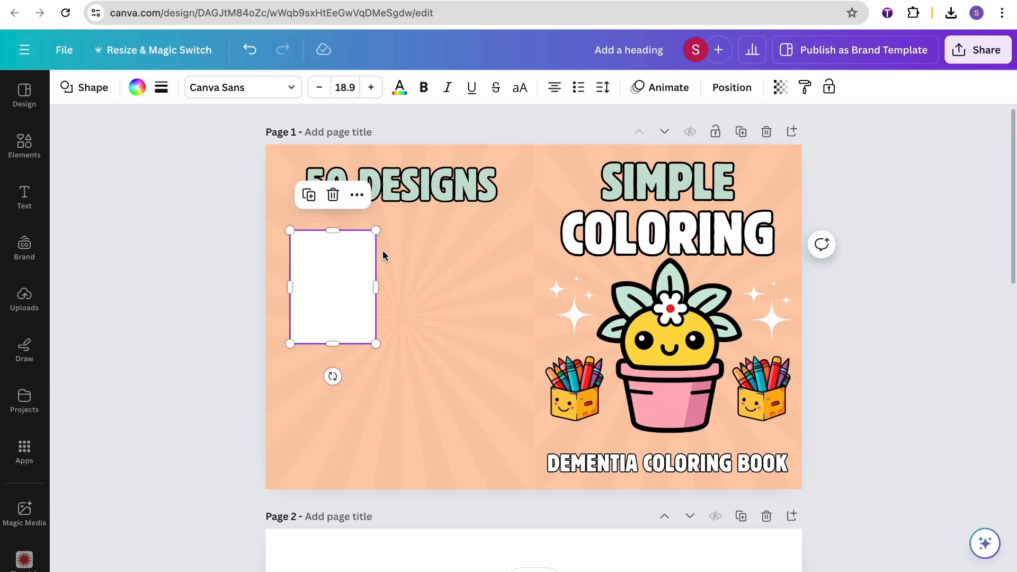
Step: Give the white rectangle a solid black border of weight 6 and layer it behind the mushroom image
click(161, 89)
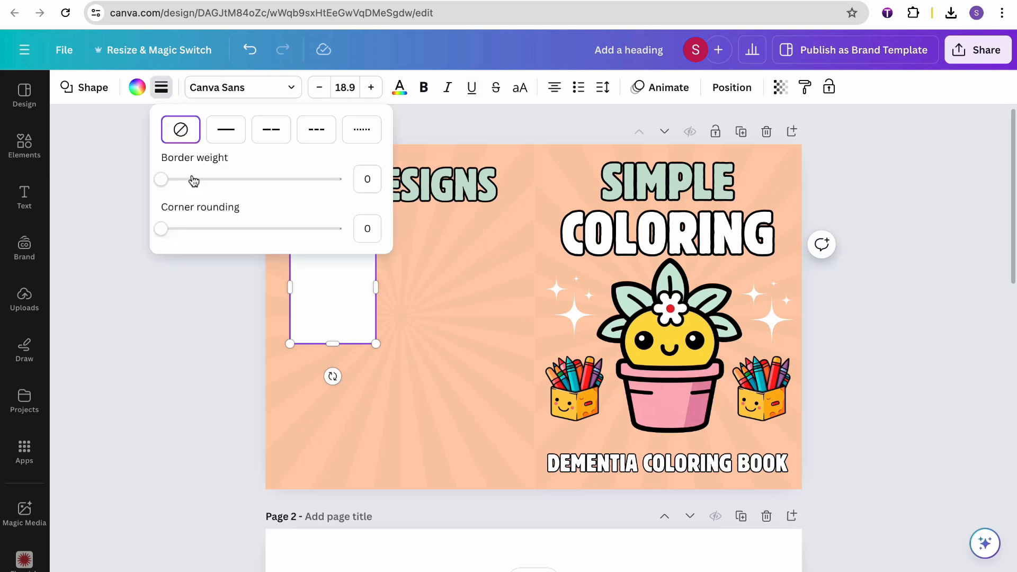
drag(168, 180, 168, 179)
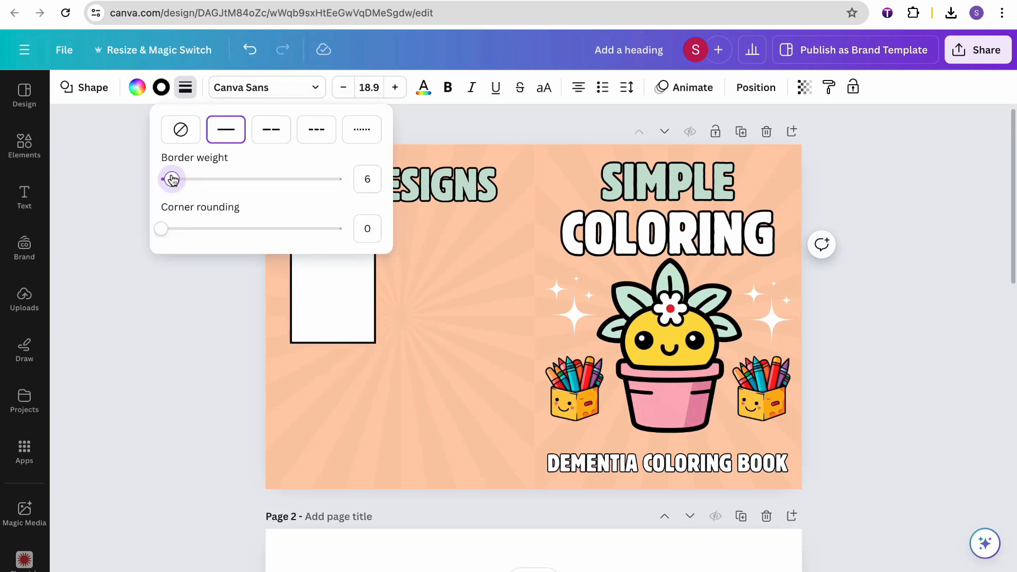
click(164, 329)
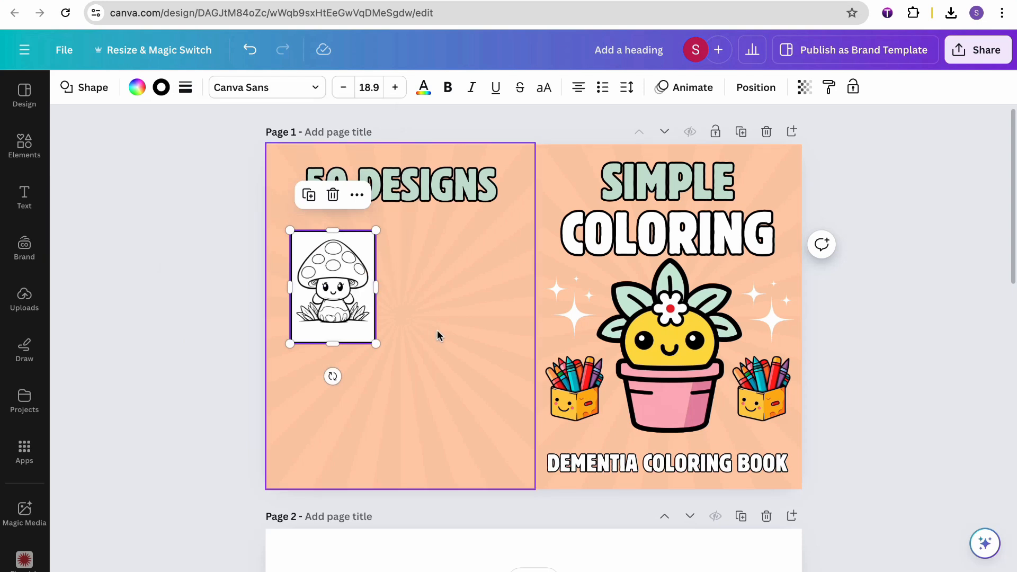
Step: Centre the mushroom image within its white frame and enlarge it slightly
click(331, 290)
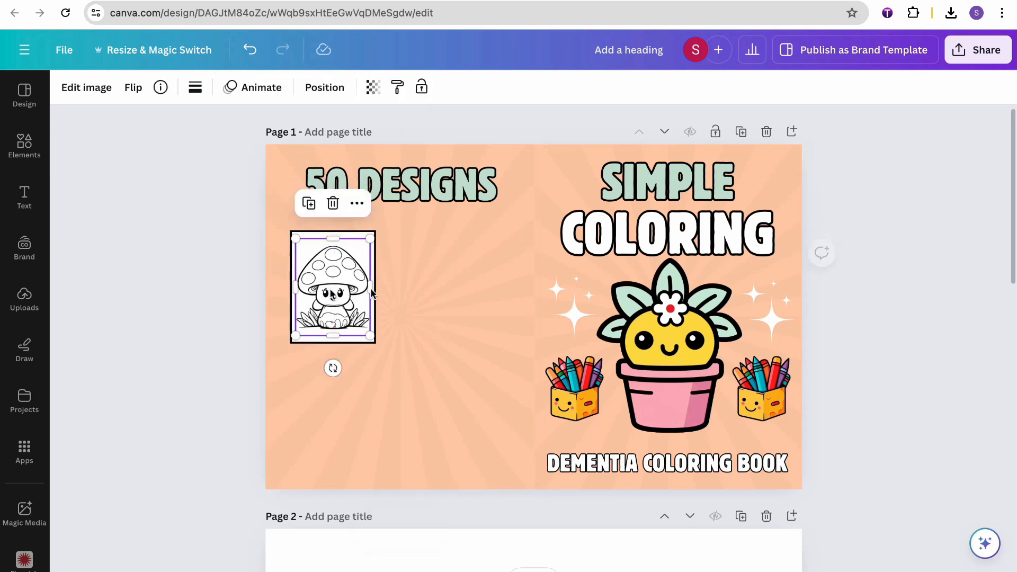
click(421, 311)
click(352, 323)
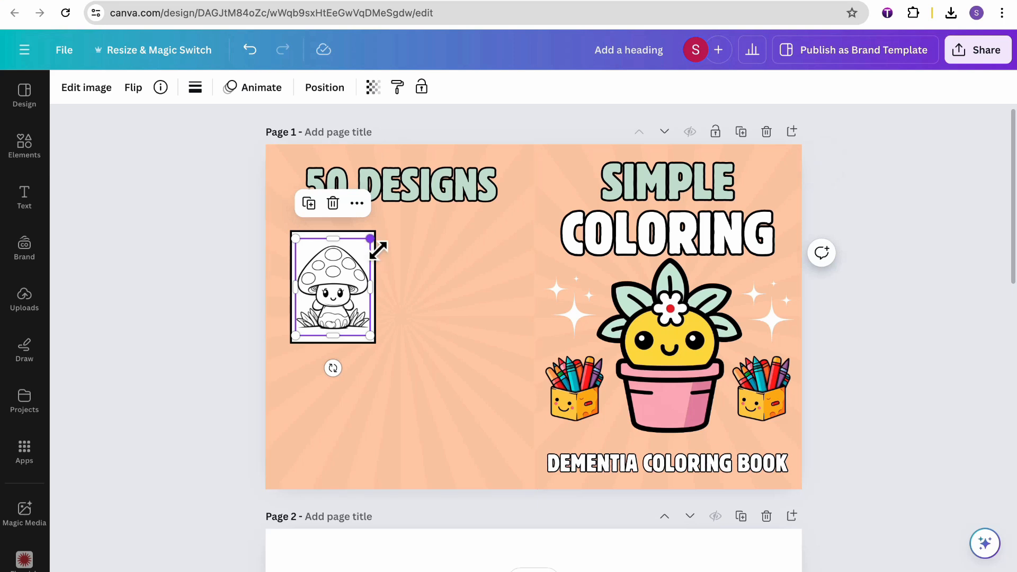
drag(377, 246, 378, 247)
click(388, 293)
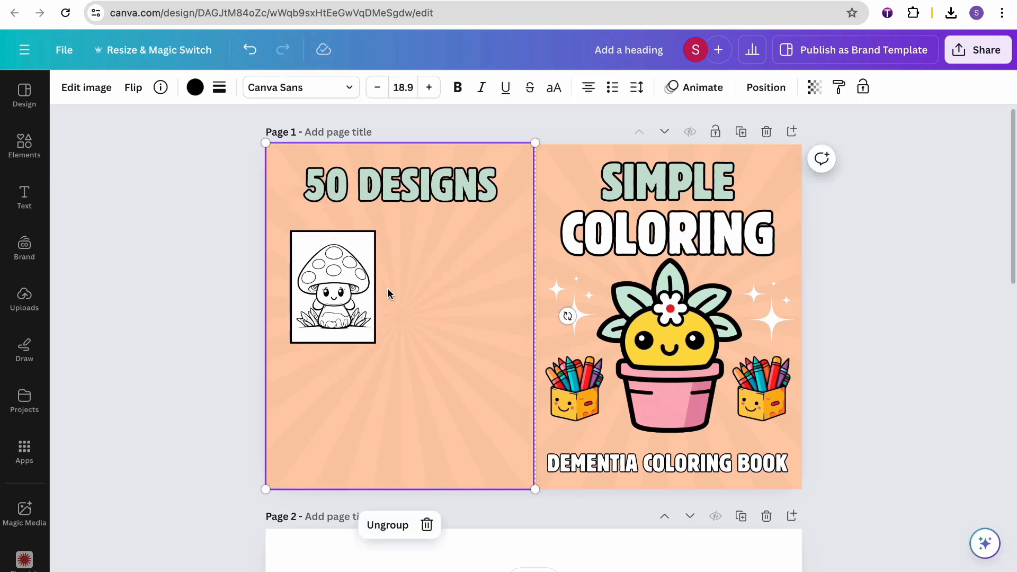
click(360, 290)
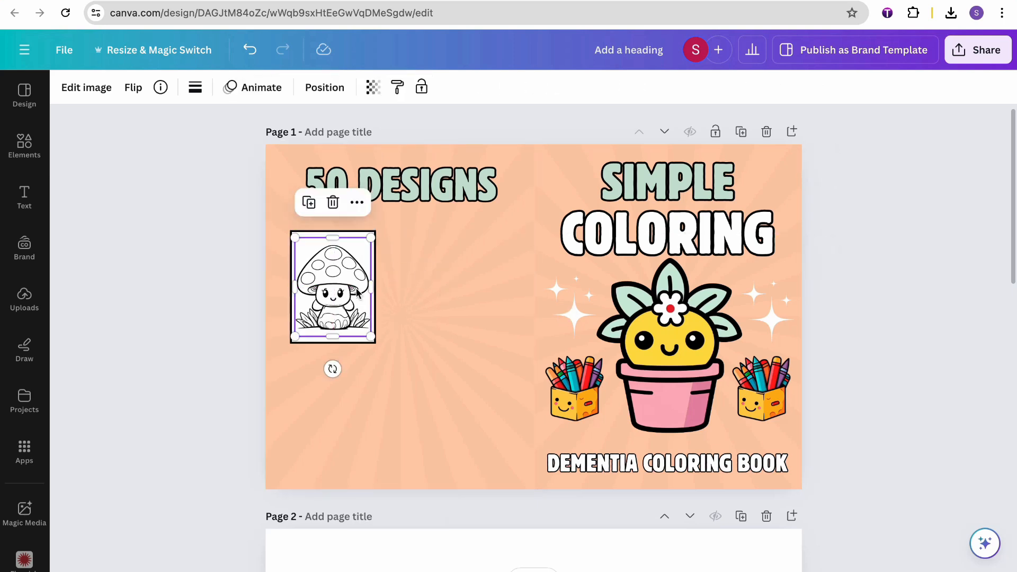
click(219, 323)
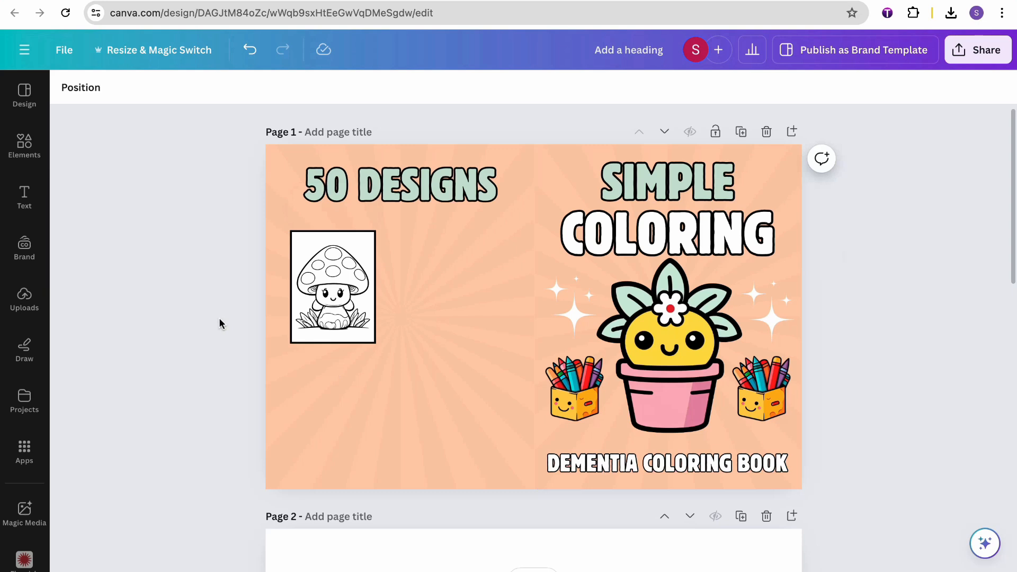
Step: Lock the back cover's background group so that dragging across it does not select or move it
click(478, 379)
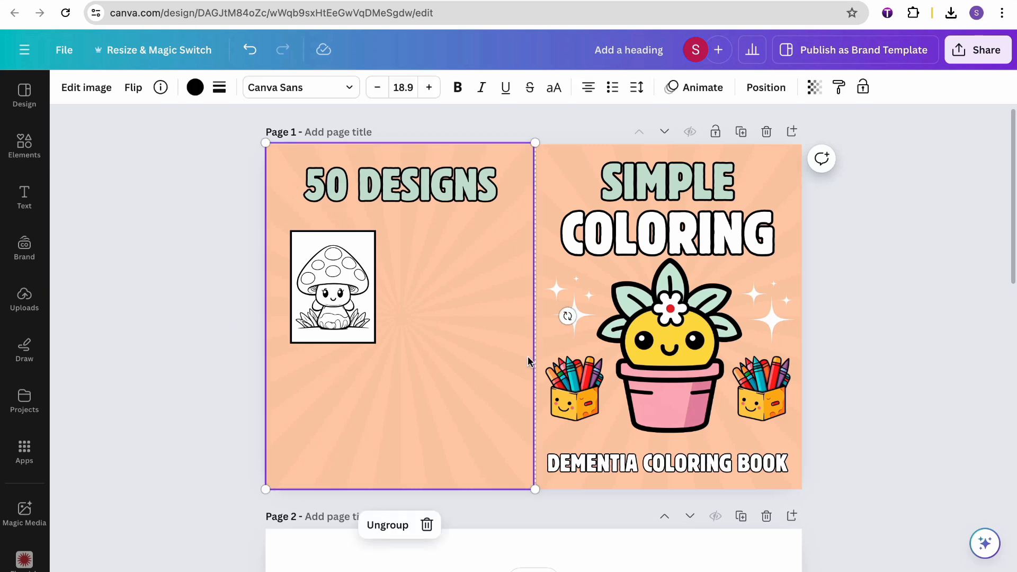
drag(259, 273, 339, 313)
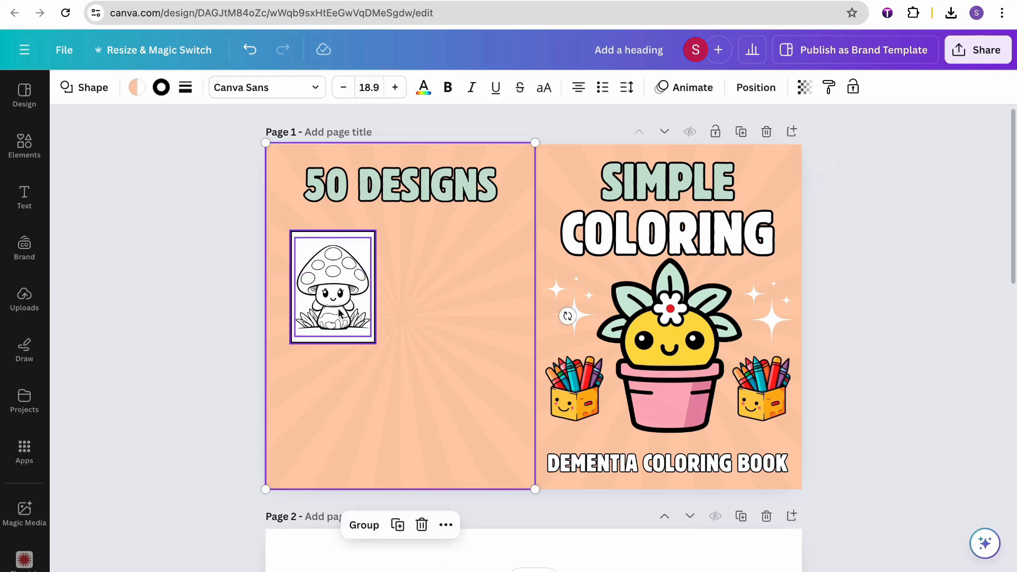
click(191, 411)
click(307, 426)
click(451, 524)
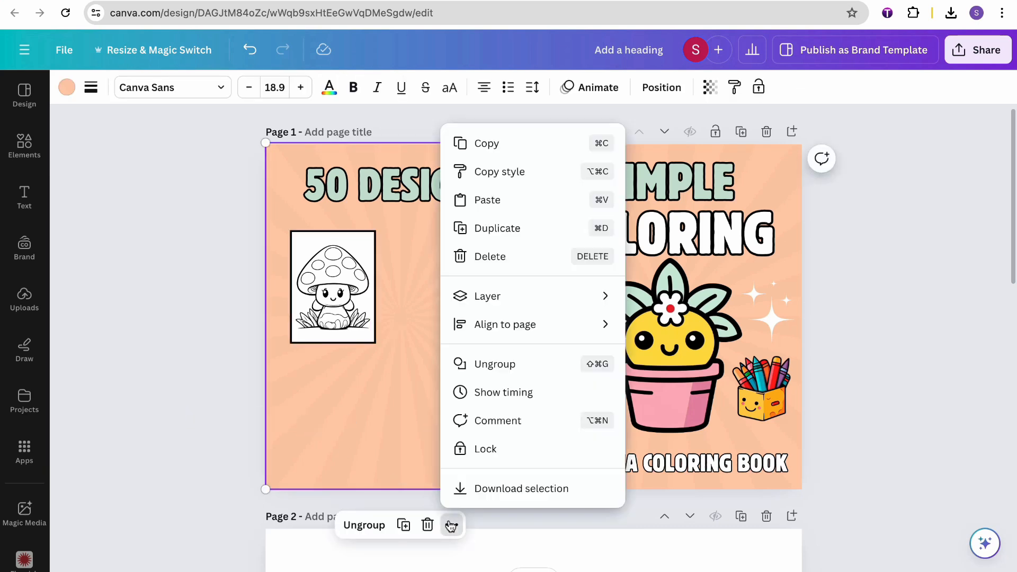
click(482, 453)
drag(339, 428, 357, 425)
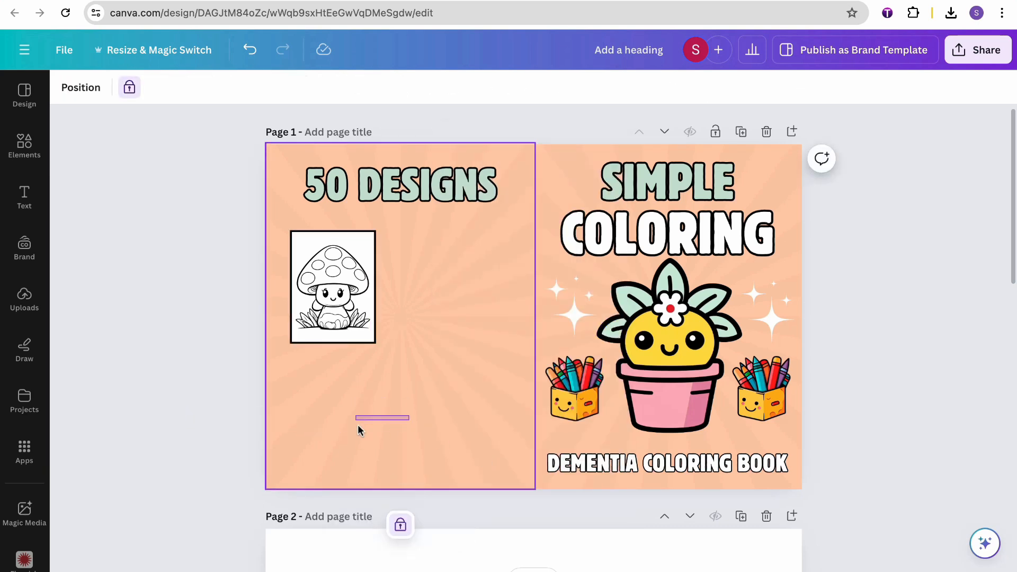
drag(424, 399, 436, 415)
Step: Place a copy of the white frame beside the mushroom and fit the owl coloring image inside it
drag(236, 335, 325, 326)
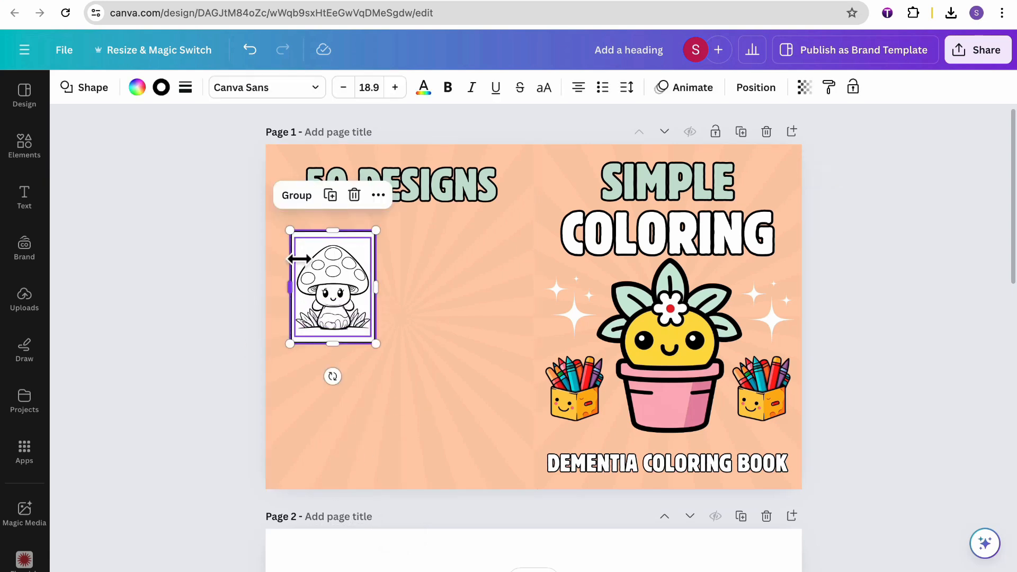
drag(350, 286, 462, 280)
click(209, 316)
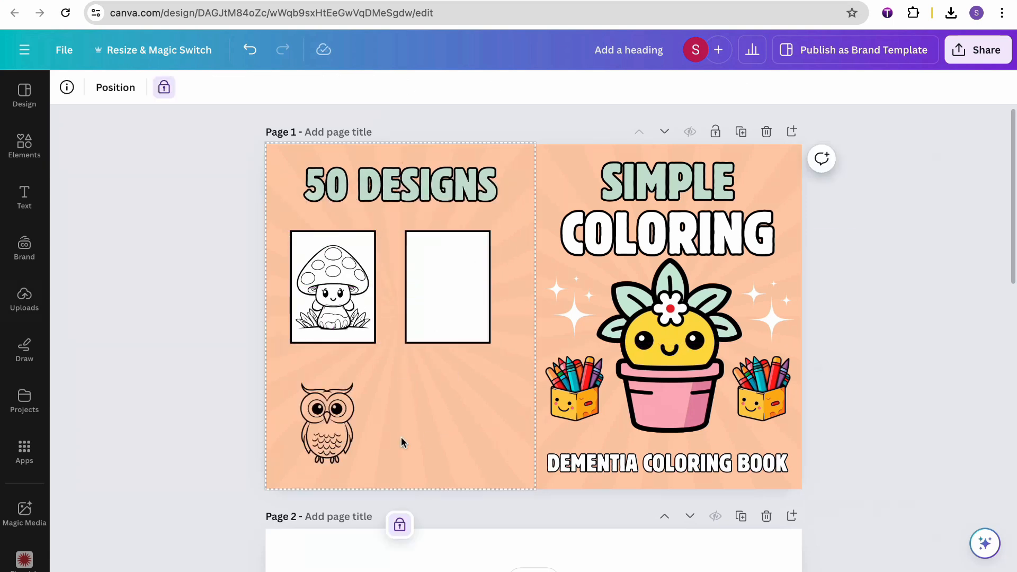
click(328, 433)
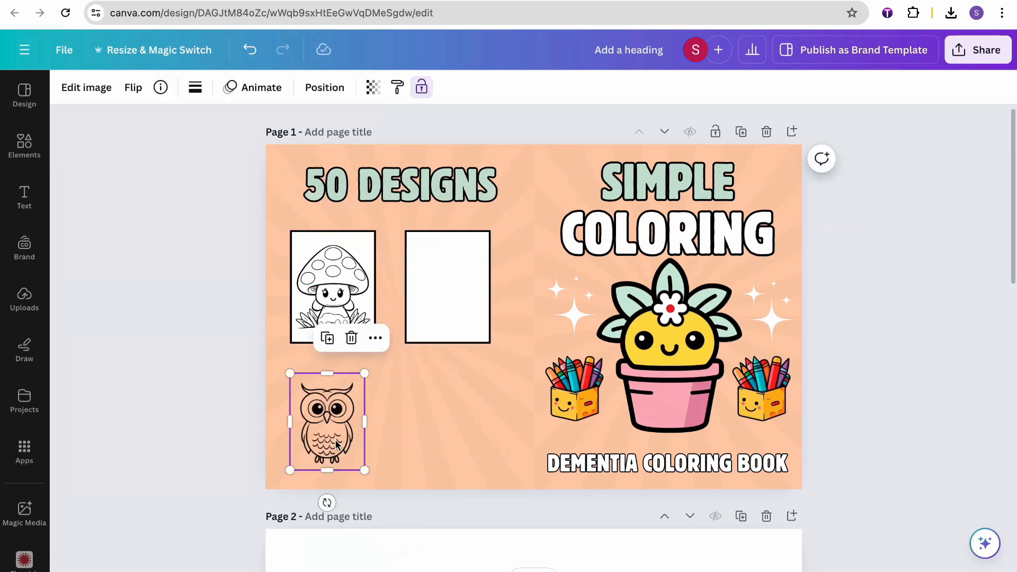
drag(330, 435, 492, 241)
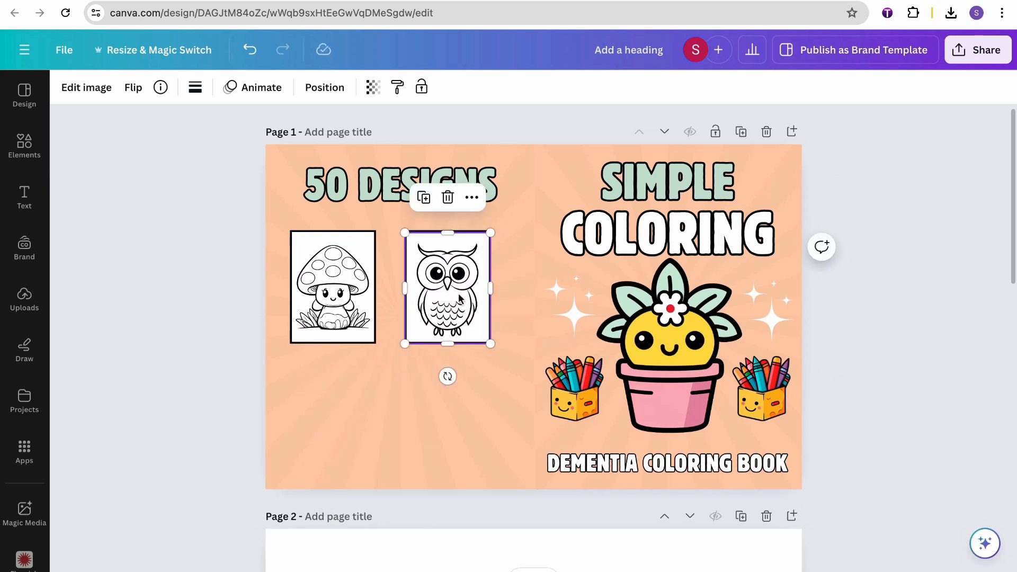
click(414, 402)
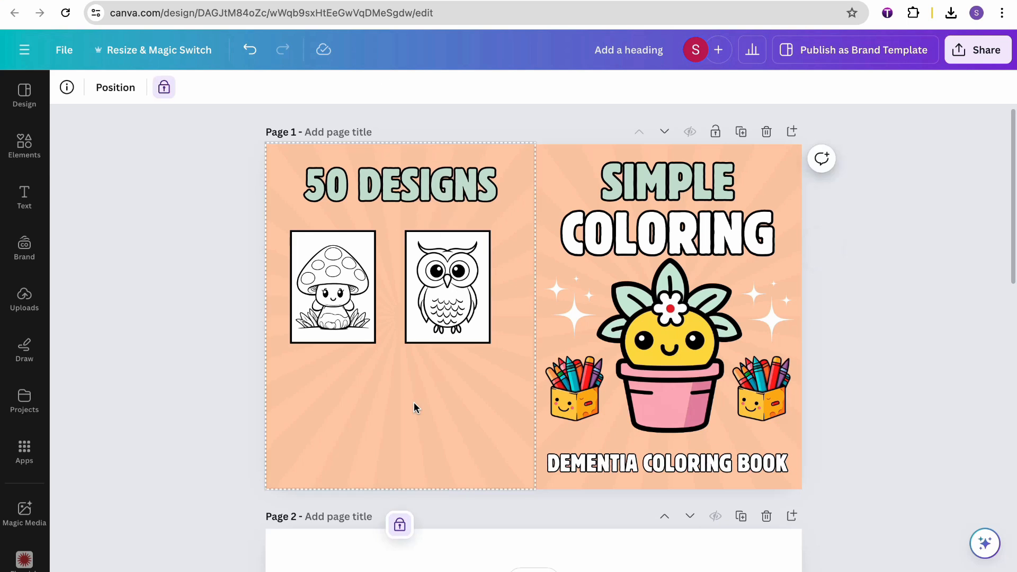
Step: Compare the back cover on page 1 with the finished example cover on page 3
scroll(415, 402, down, 4)
scroll(414, 404, down, 10)
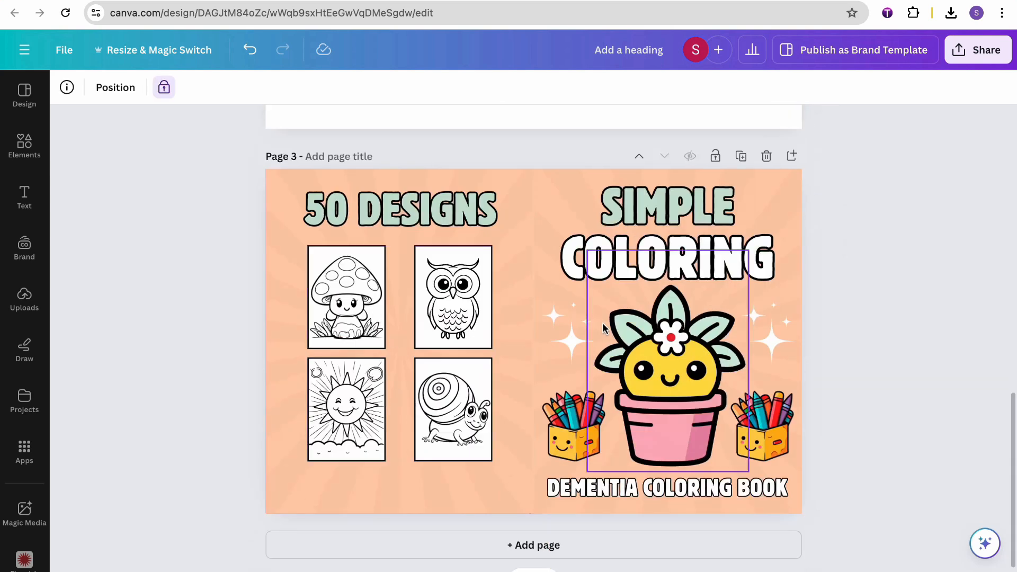
scroll(587, 263, up, 5)
scroll(586, 258, down, 5)
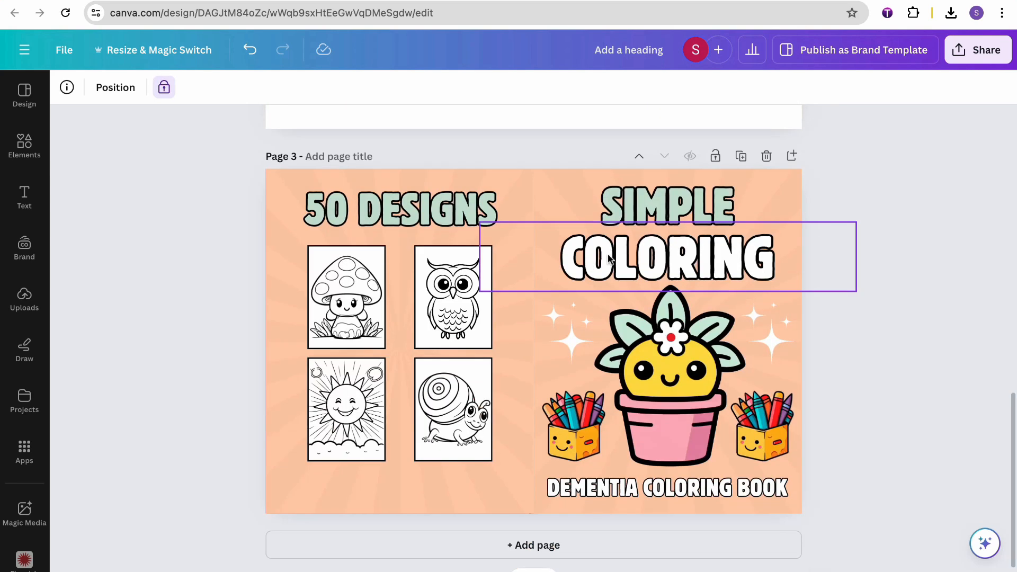
scroll(866, 327, up, 12)
click(866, 328)
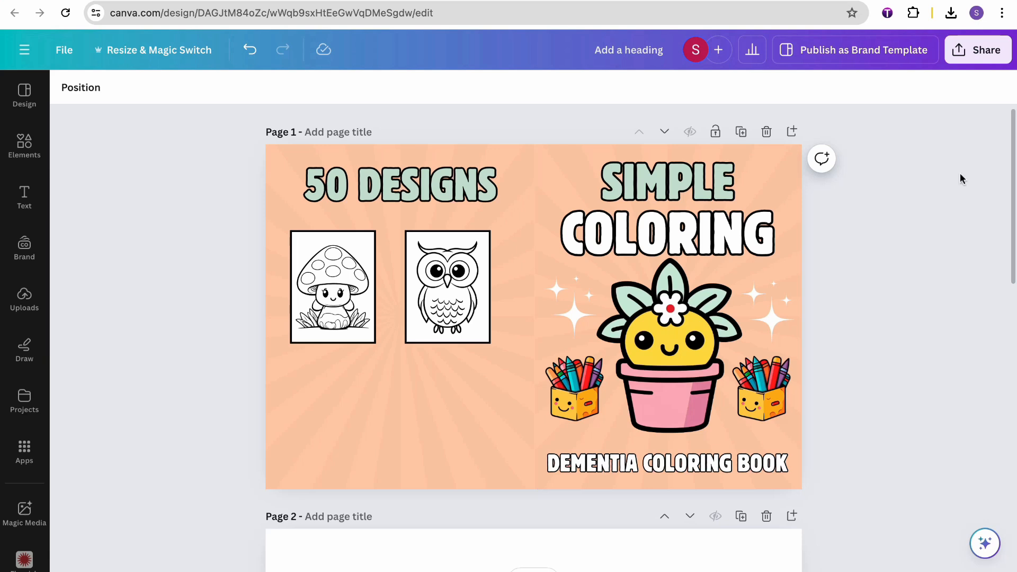
Step: Rename the design as DEMENTIA COLORING COVER
click(646, 59)
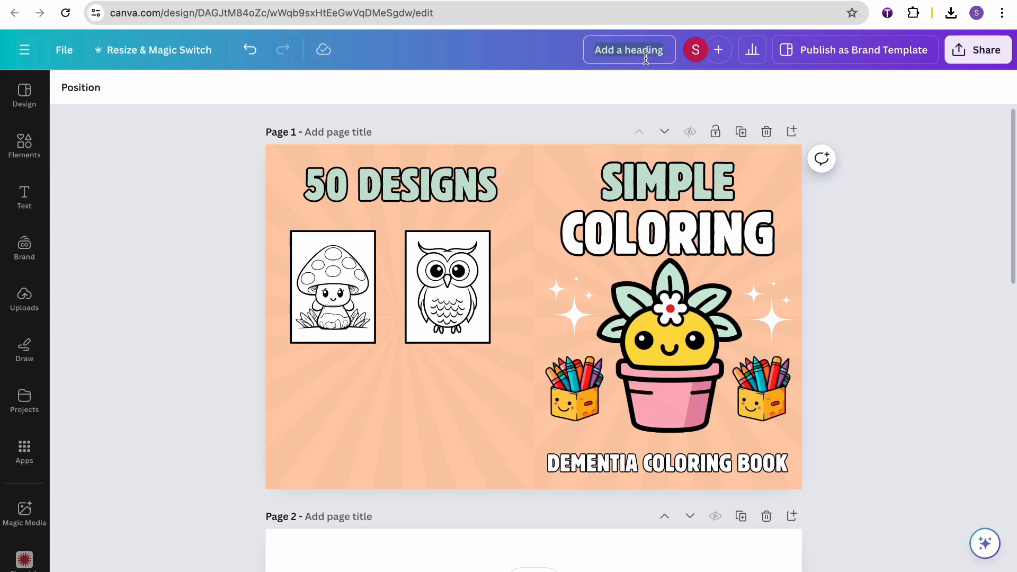
text(DEMEN)
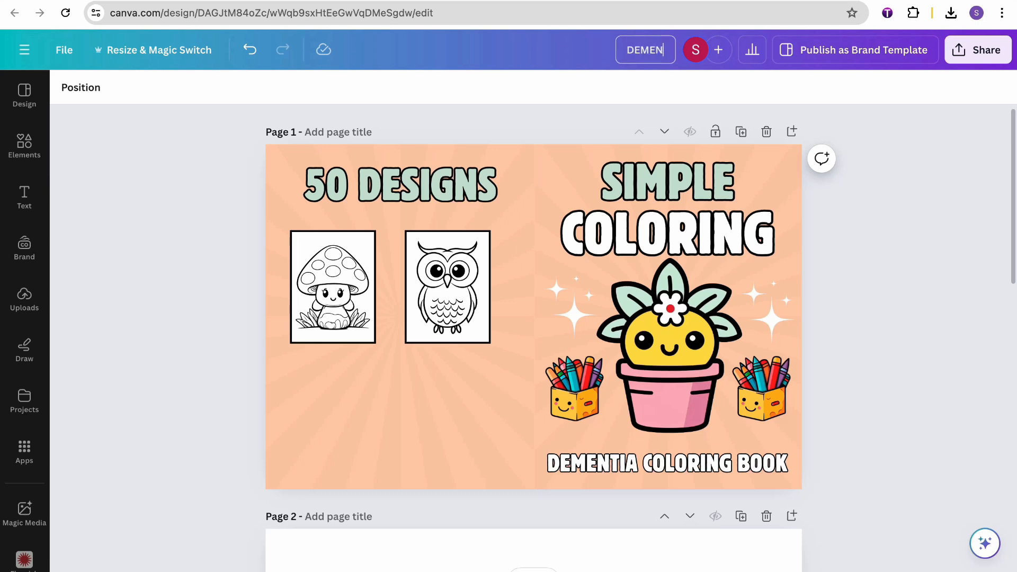
text(TIA COLORING COVER)
key(Return)
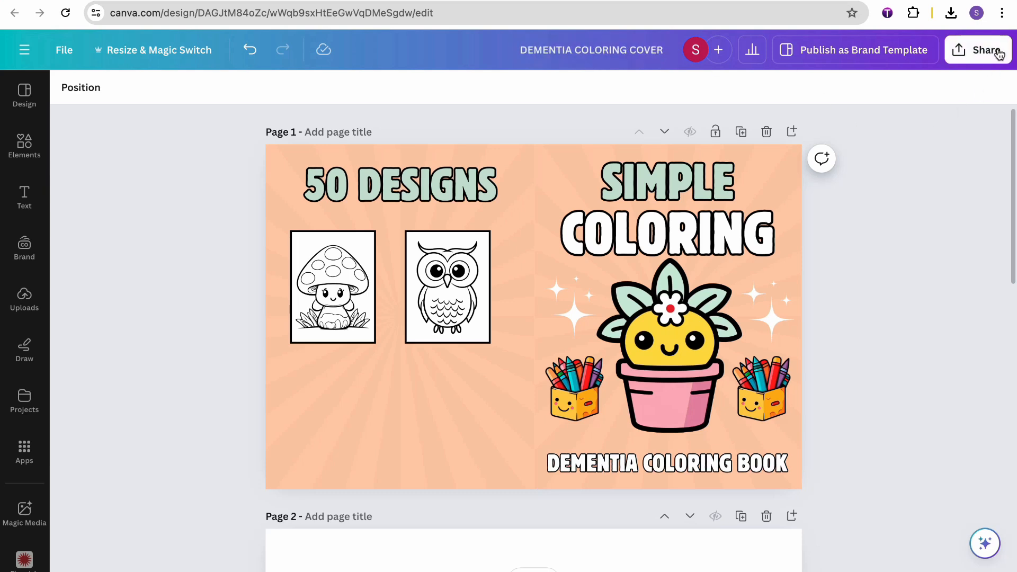
Step: Open the design's download settings and set the file type to PDF Print
click(997, 50)
click(853, 400)
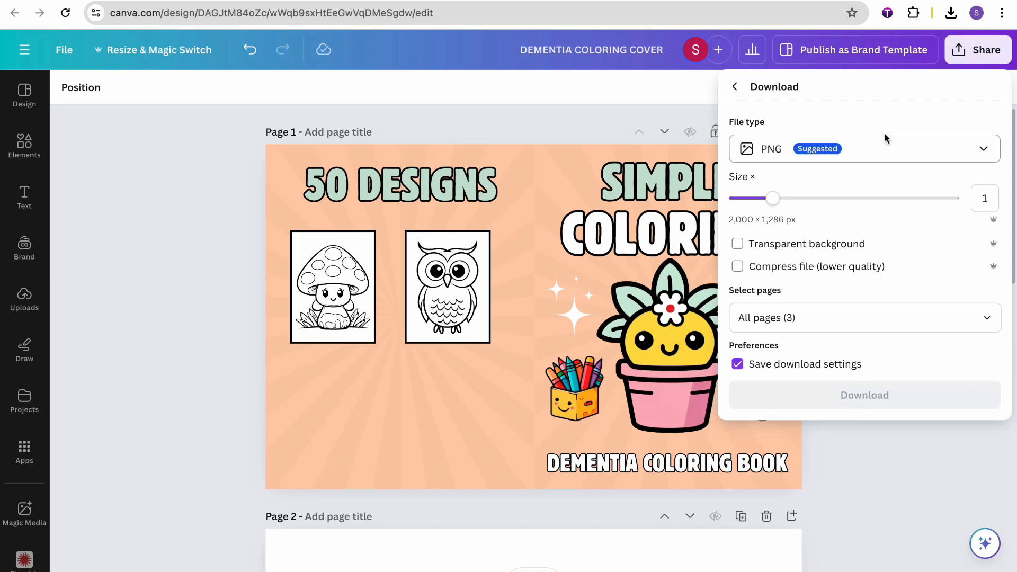
click(885, 151)
click(852, 321)
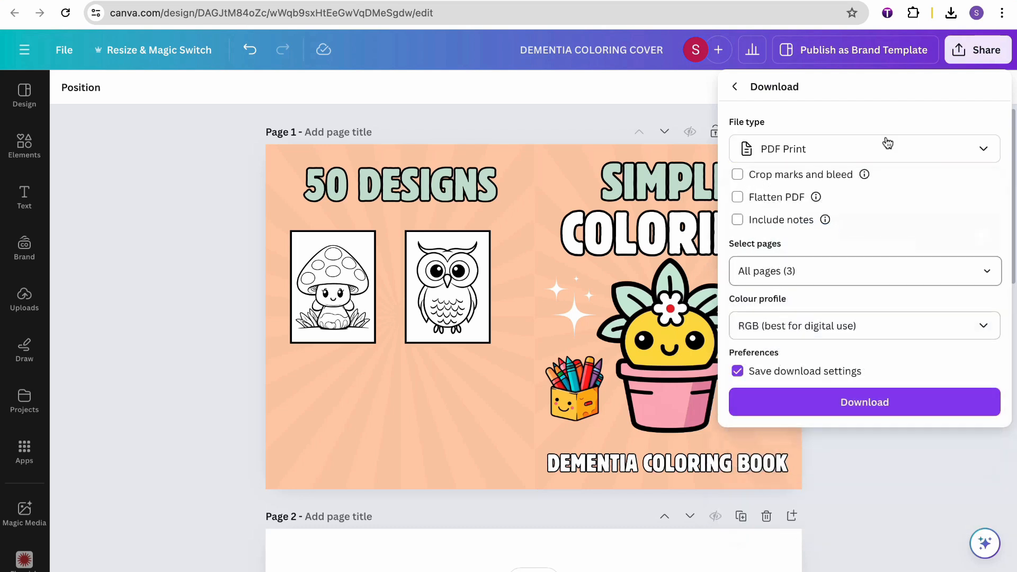
Step: Restrict the export to page 3 only, download the PDF, and view the finished cover on page 3
click(905, 267)
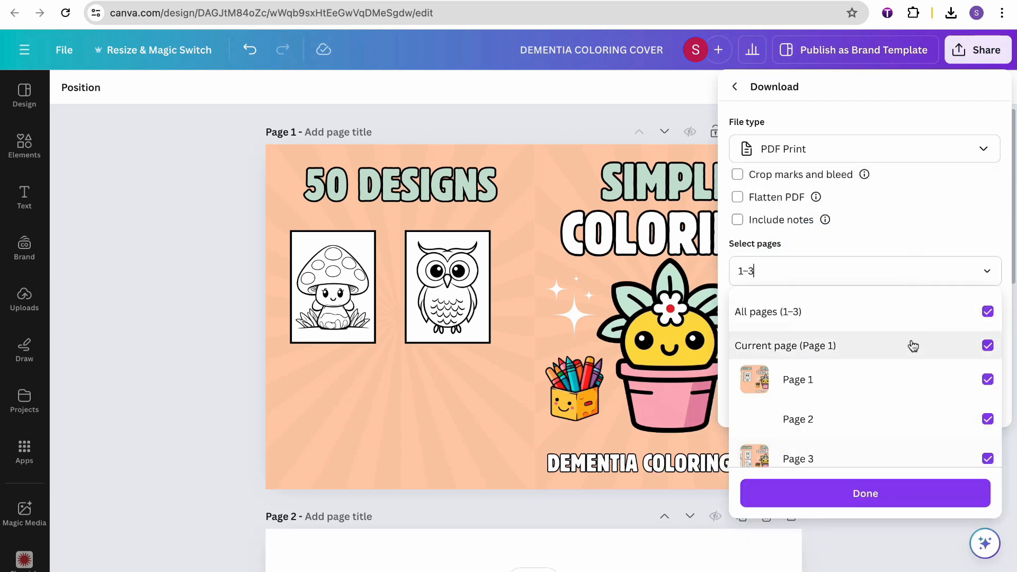
click(911, 316)
click(908, 380)
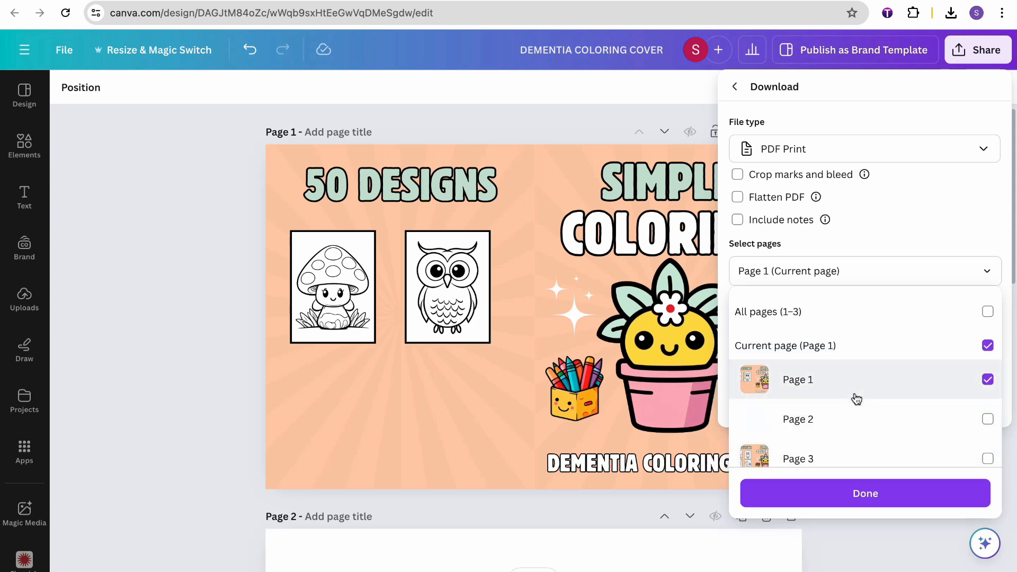
click(852, 396)
scroll(846, 436, down, 1)
click(846, 436)
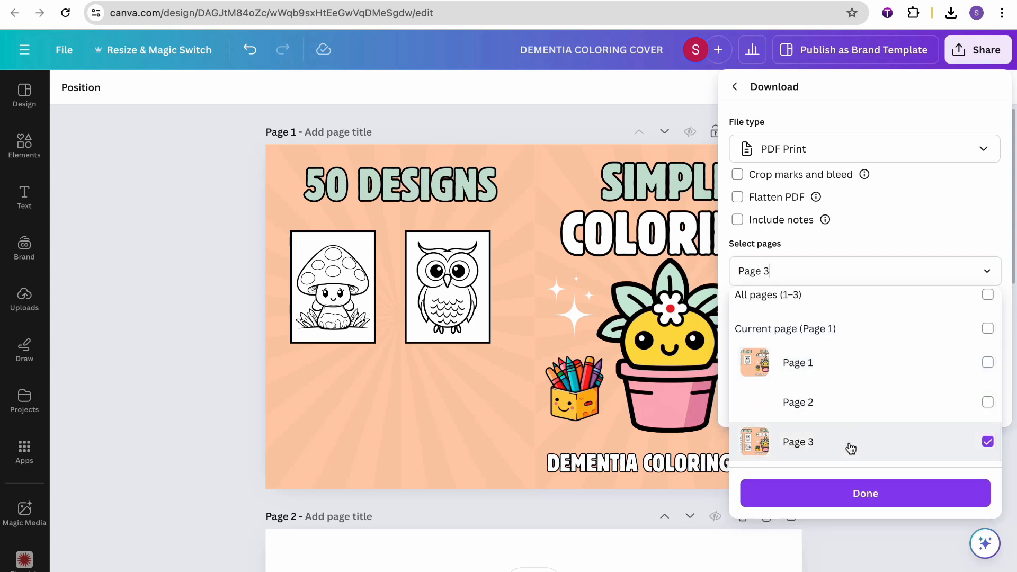
click(864, 491)
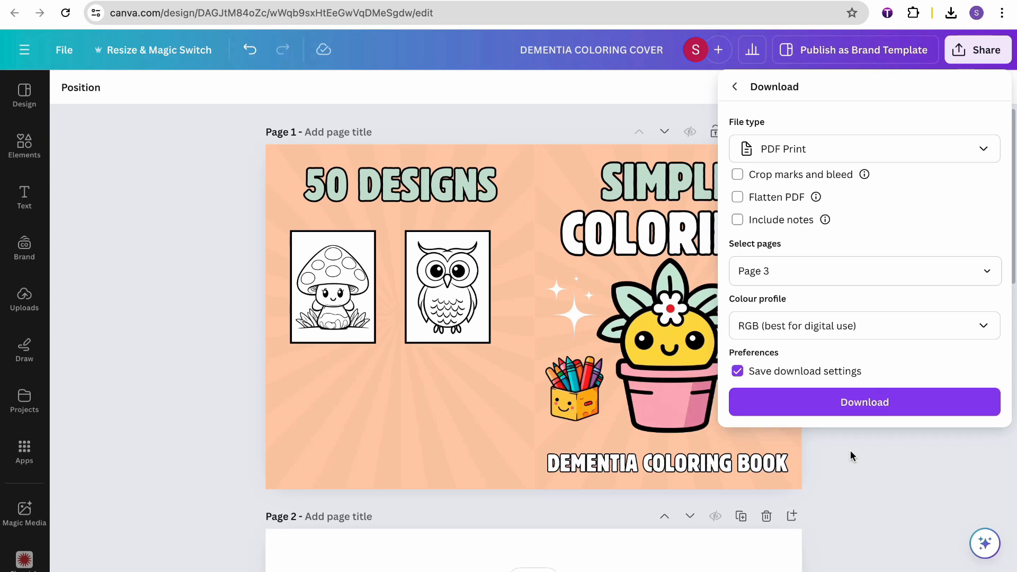
click(869, 409)
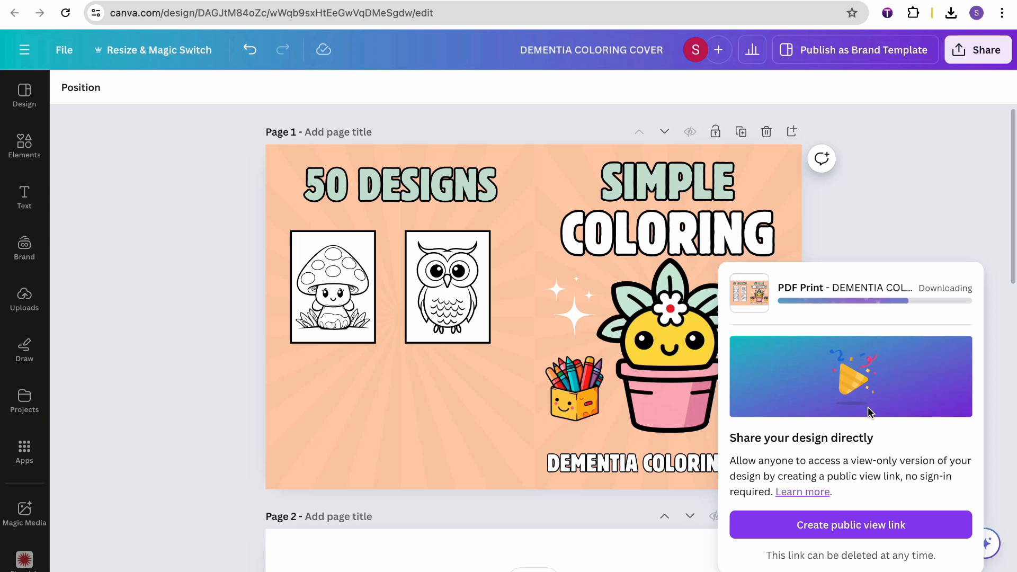
click(878, 195)
scroll(878, 194, down, 15)
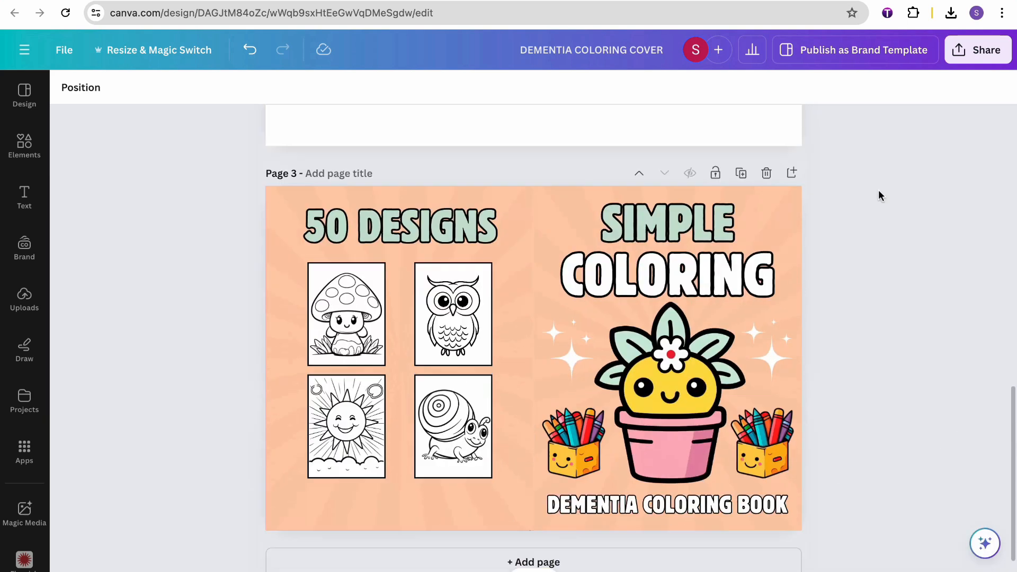